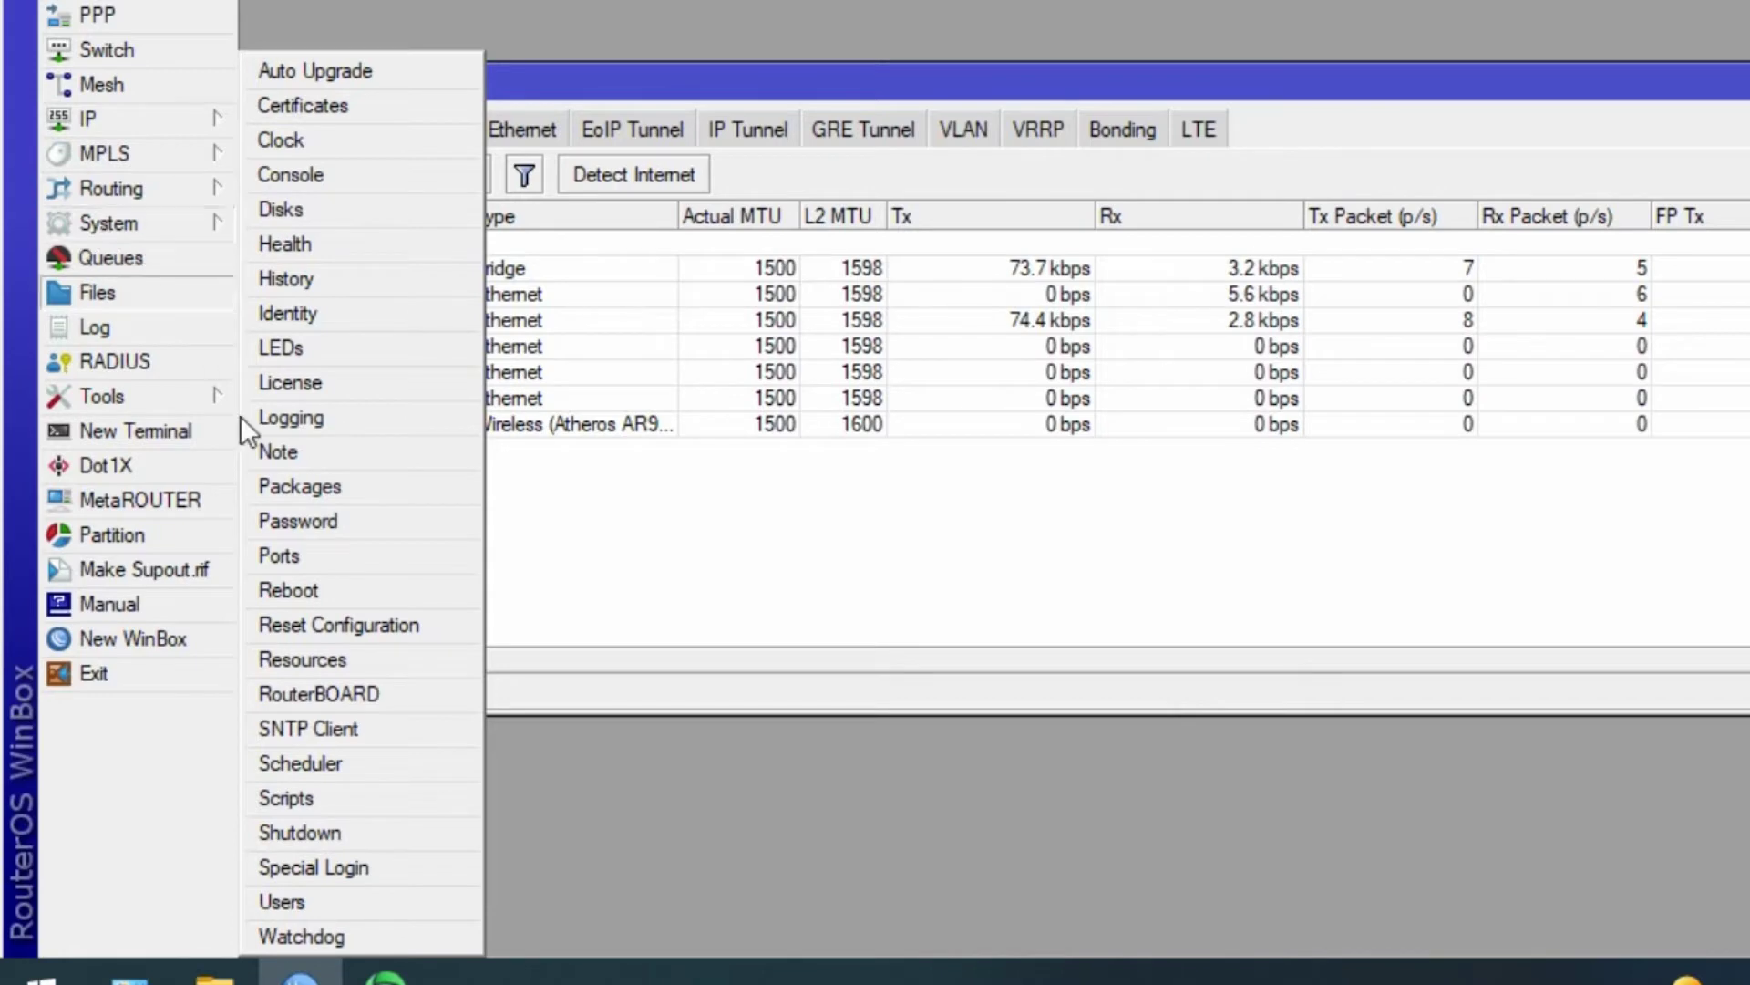
- Reset the router with Keep User Configuration and No Default Configuration, confirming the reboot
click(297, 626)
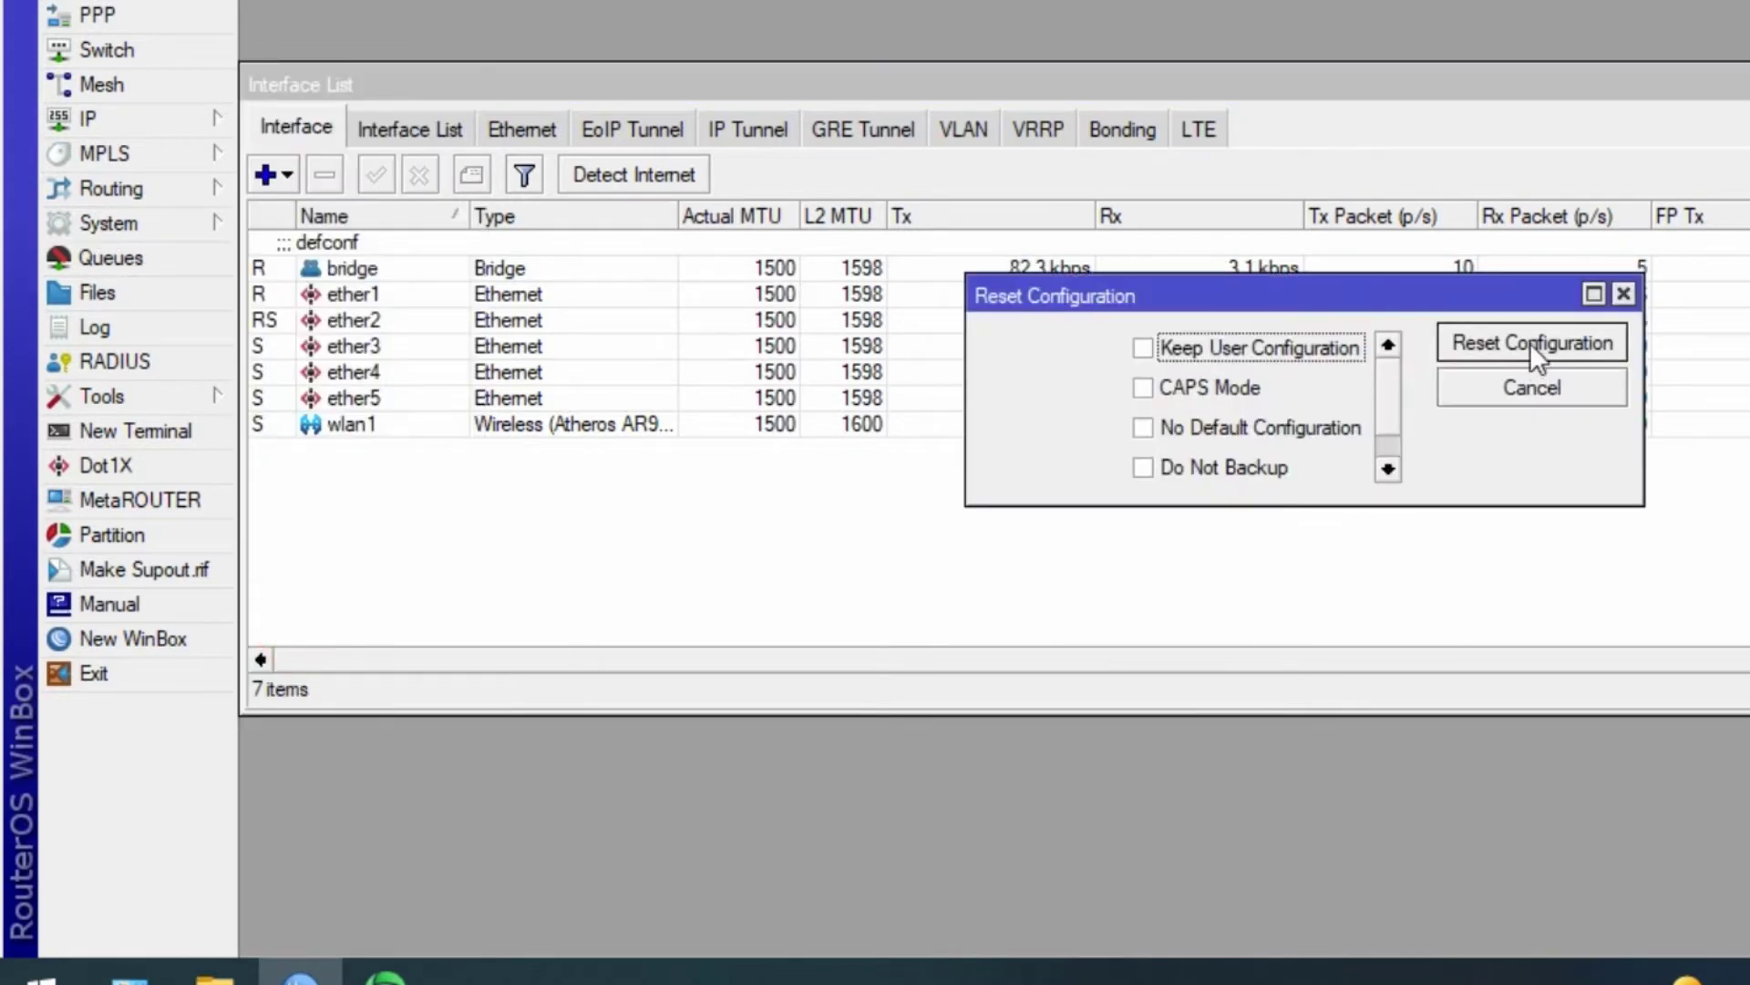
click(1143, 347)
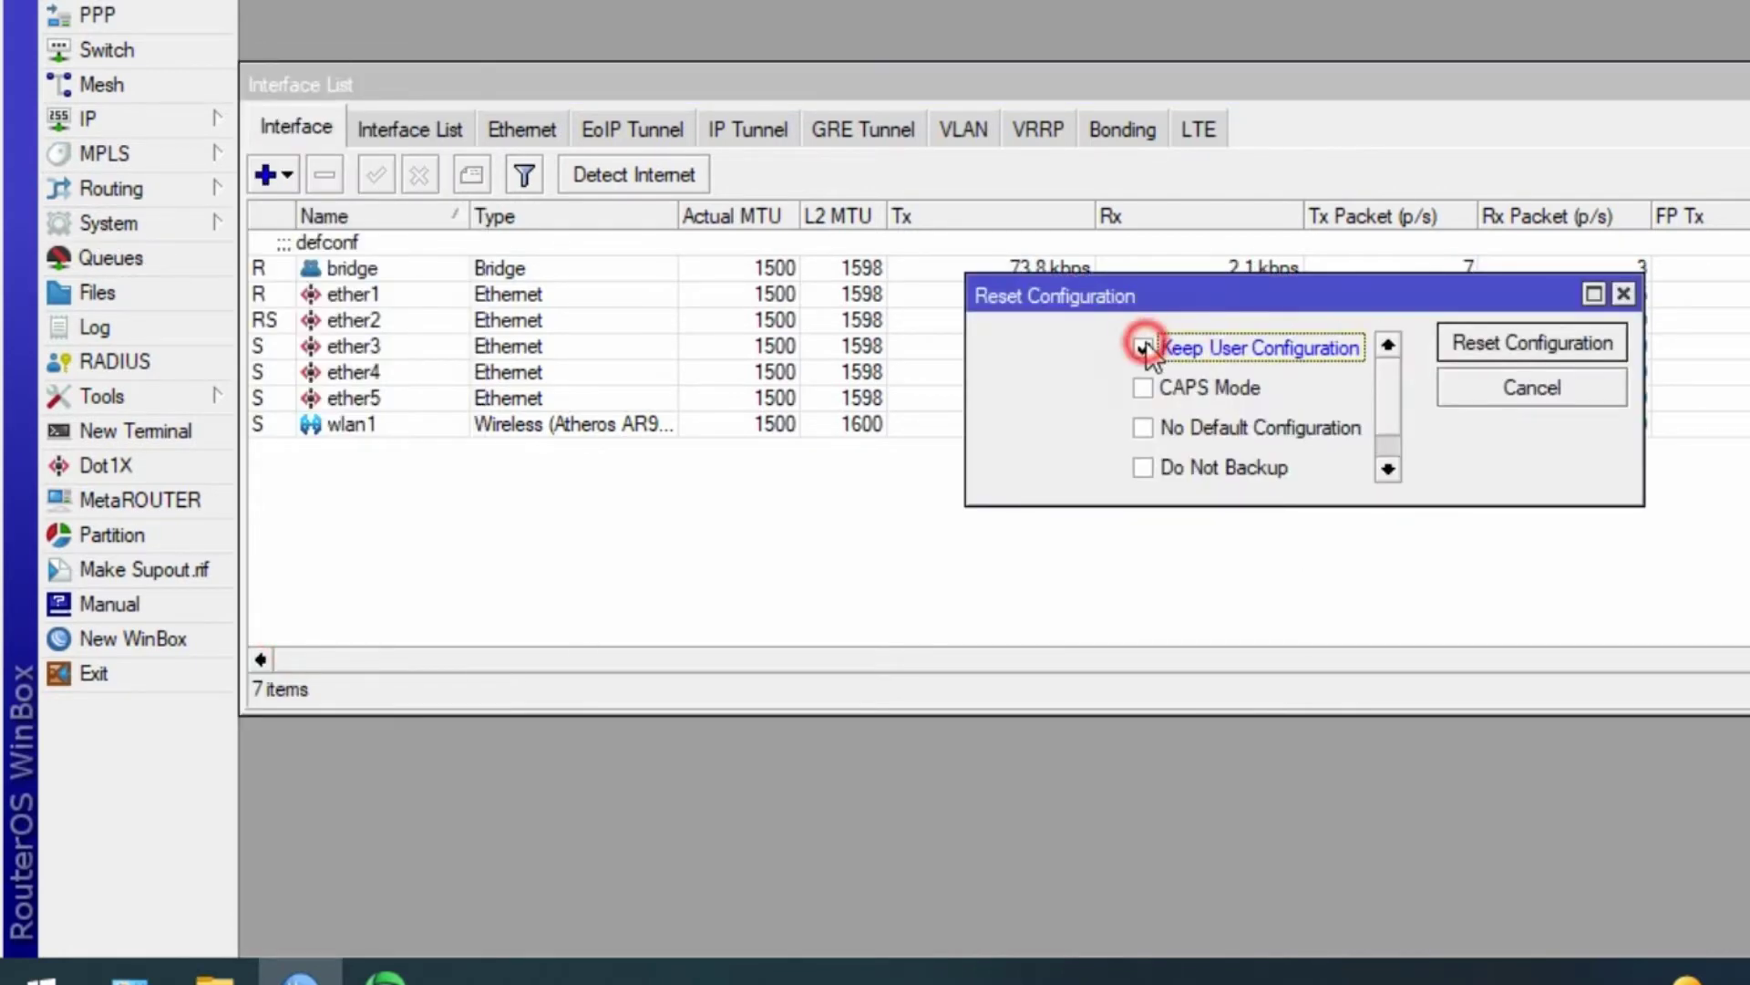
click(1145, 426)
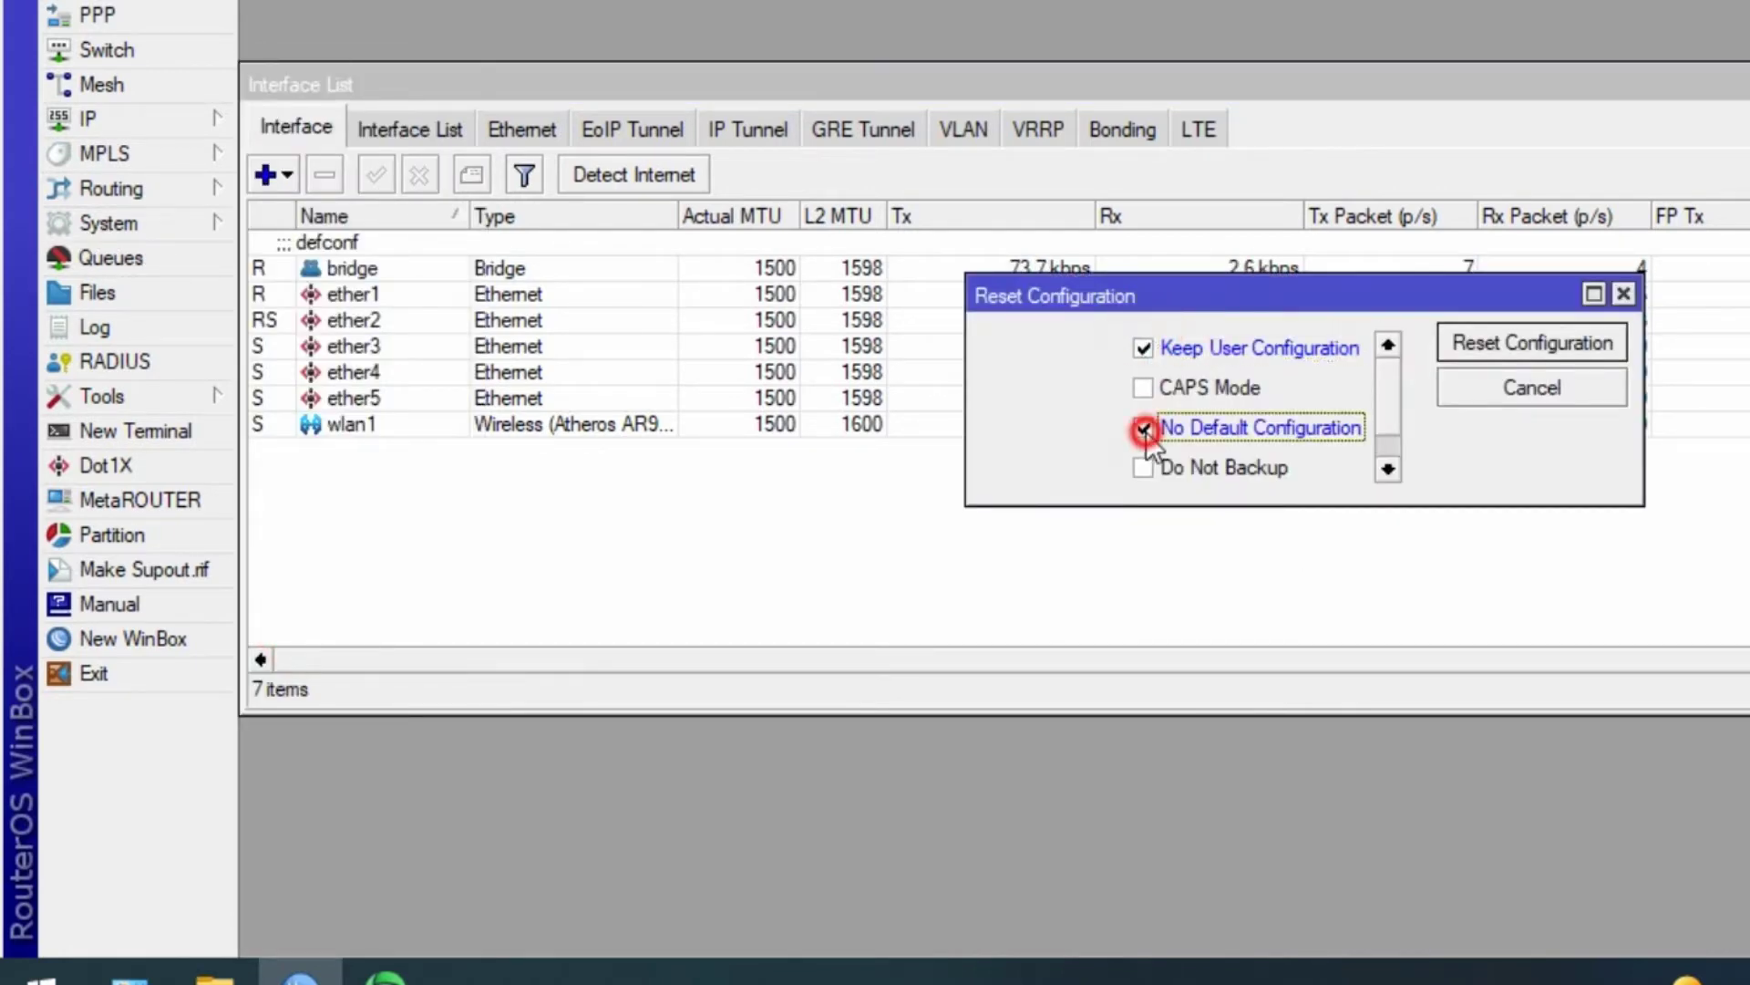
click(1500, 344)
click(1324, 374)
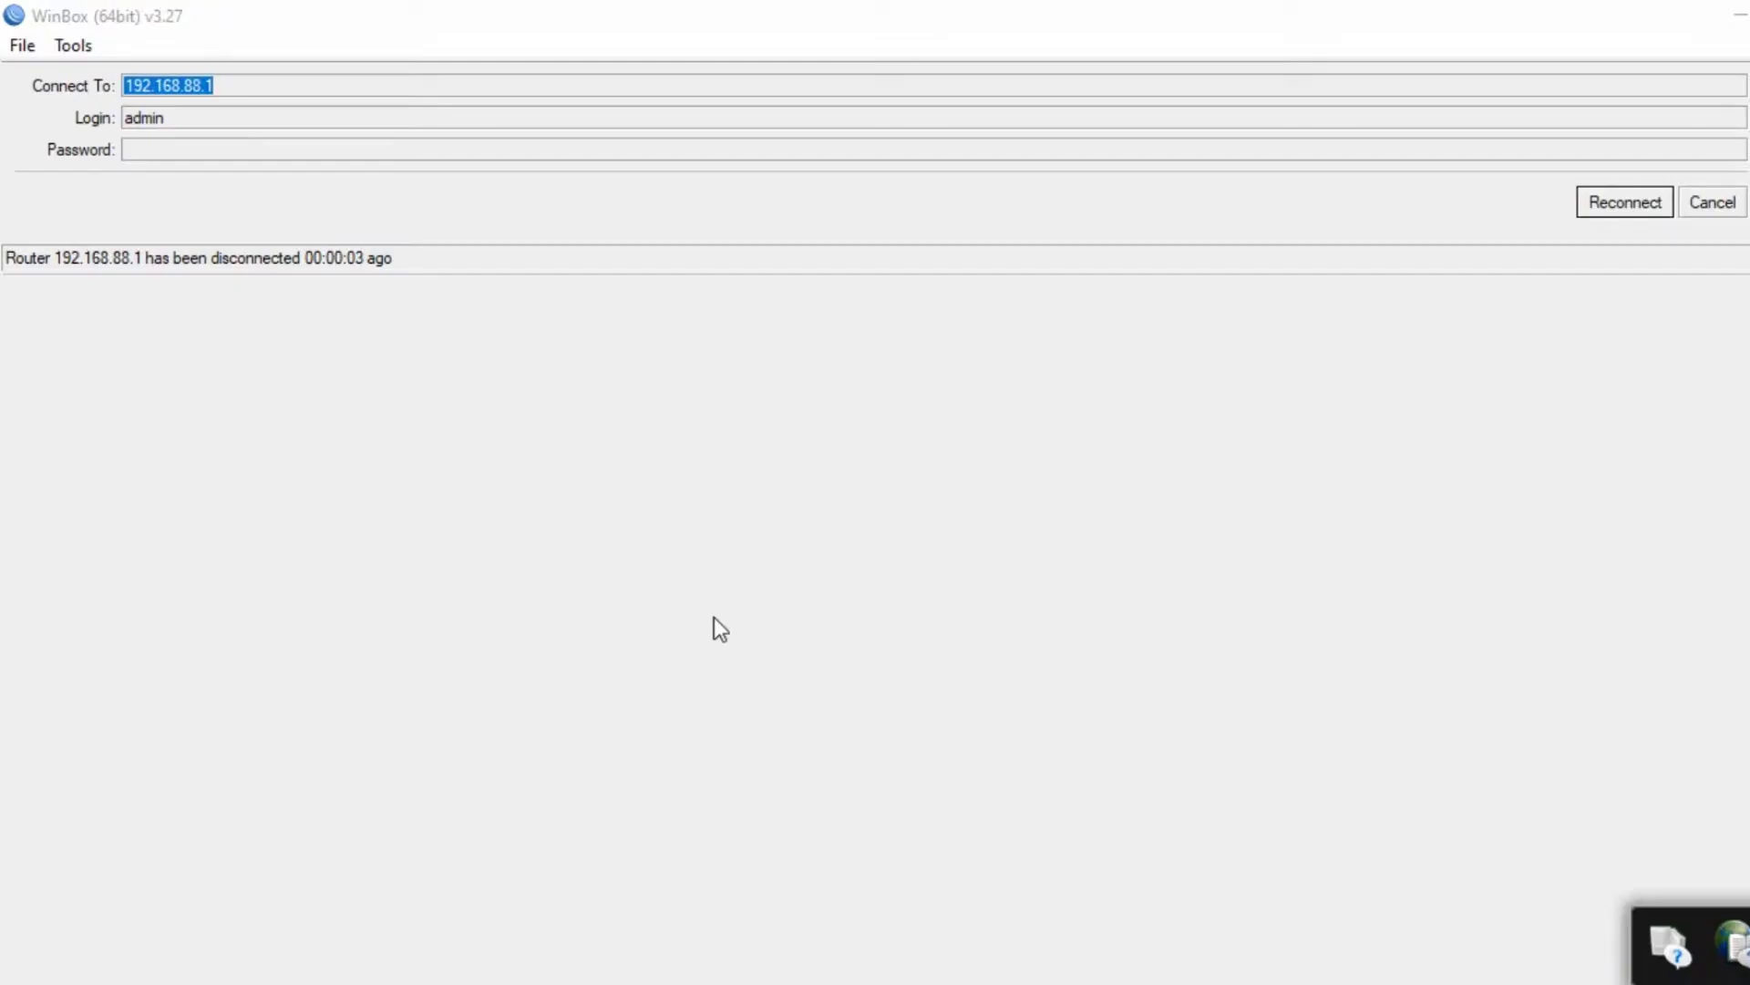
- Open the IPv4 properties of the router inet Ethernet adapter
right_click(1459, 971)
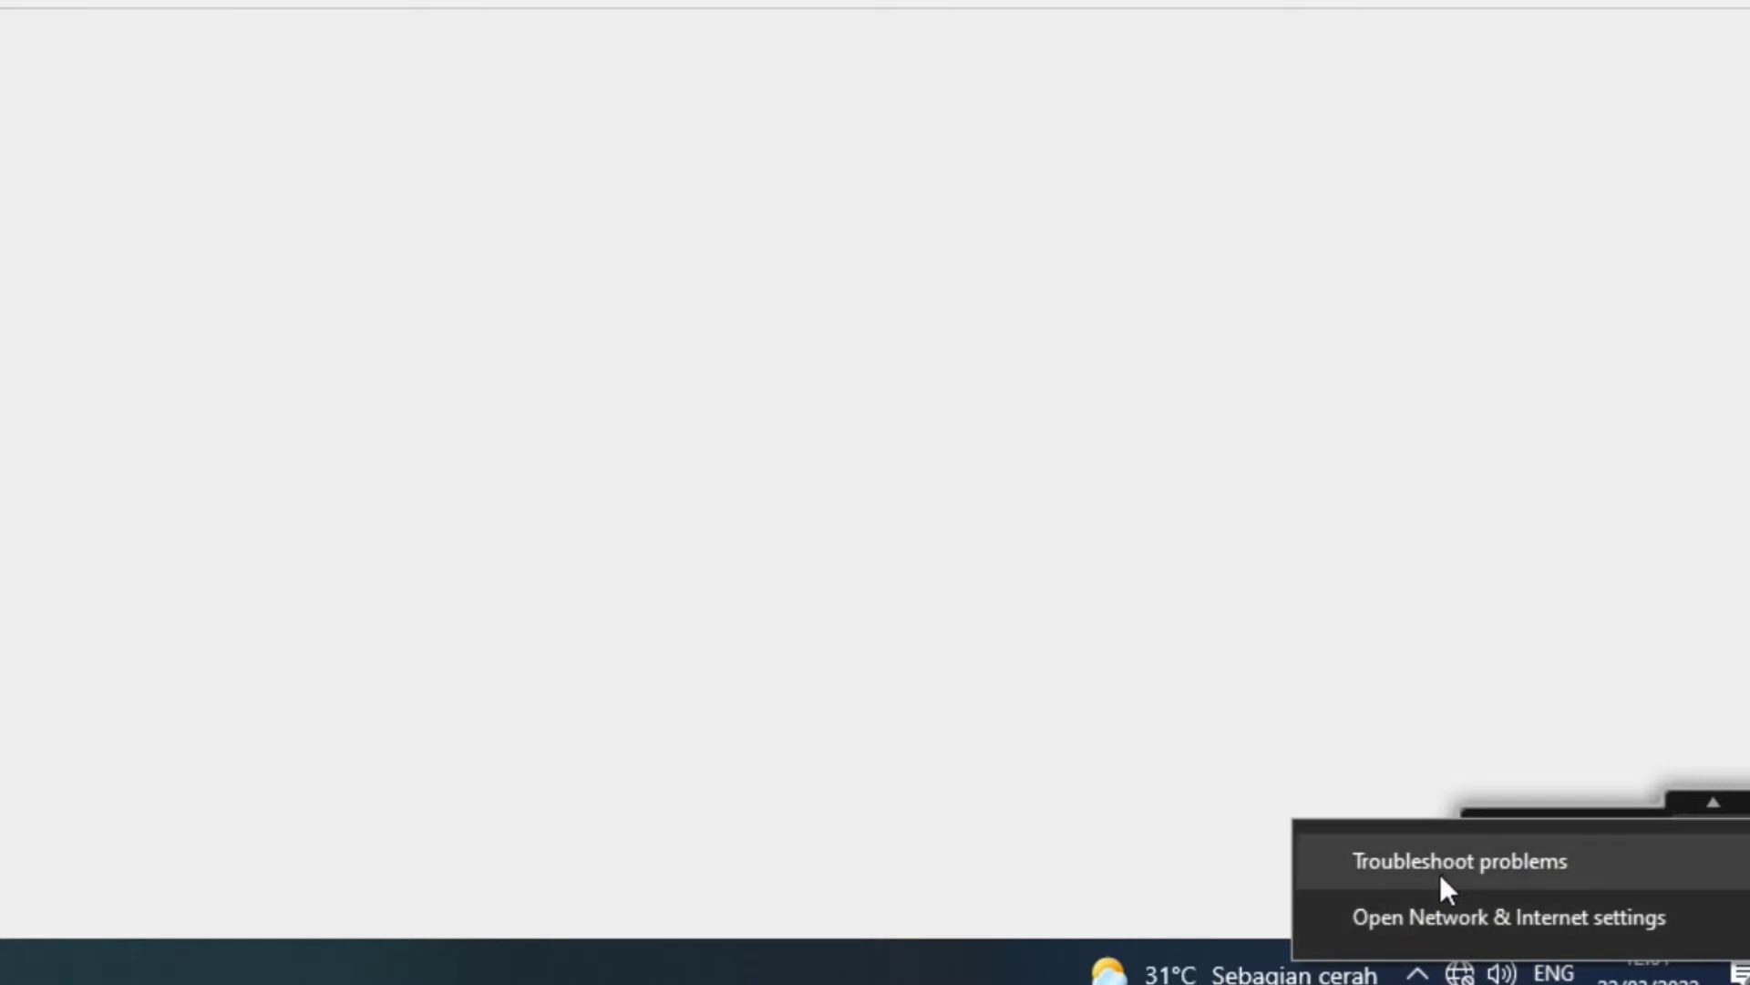
click(1430, 917)
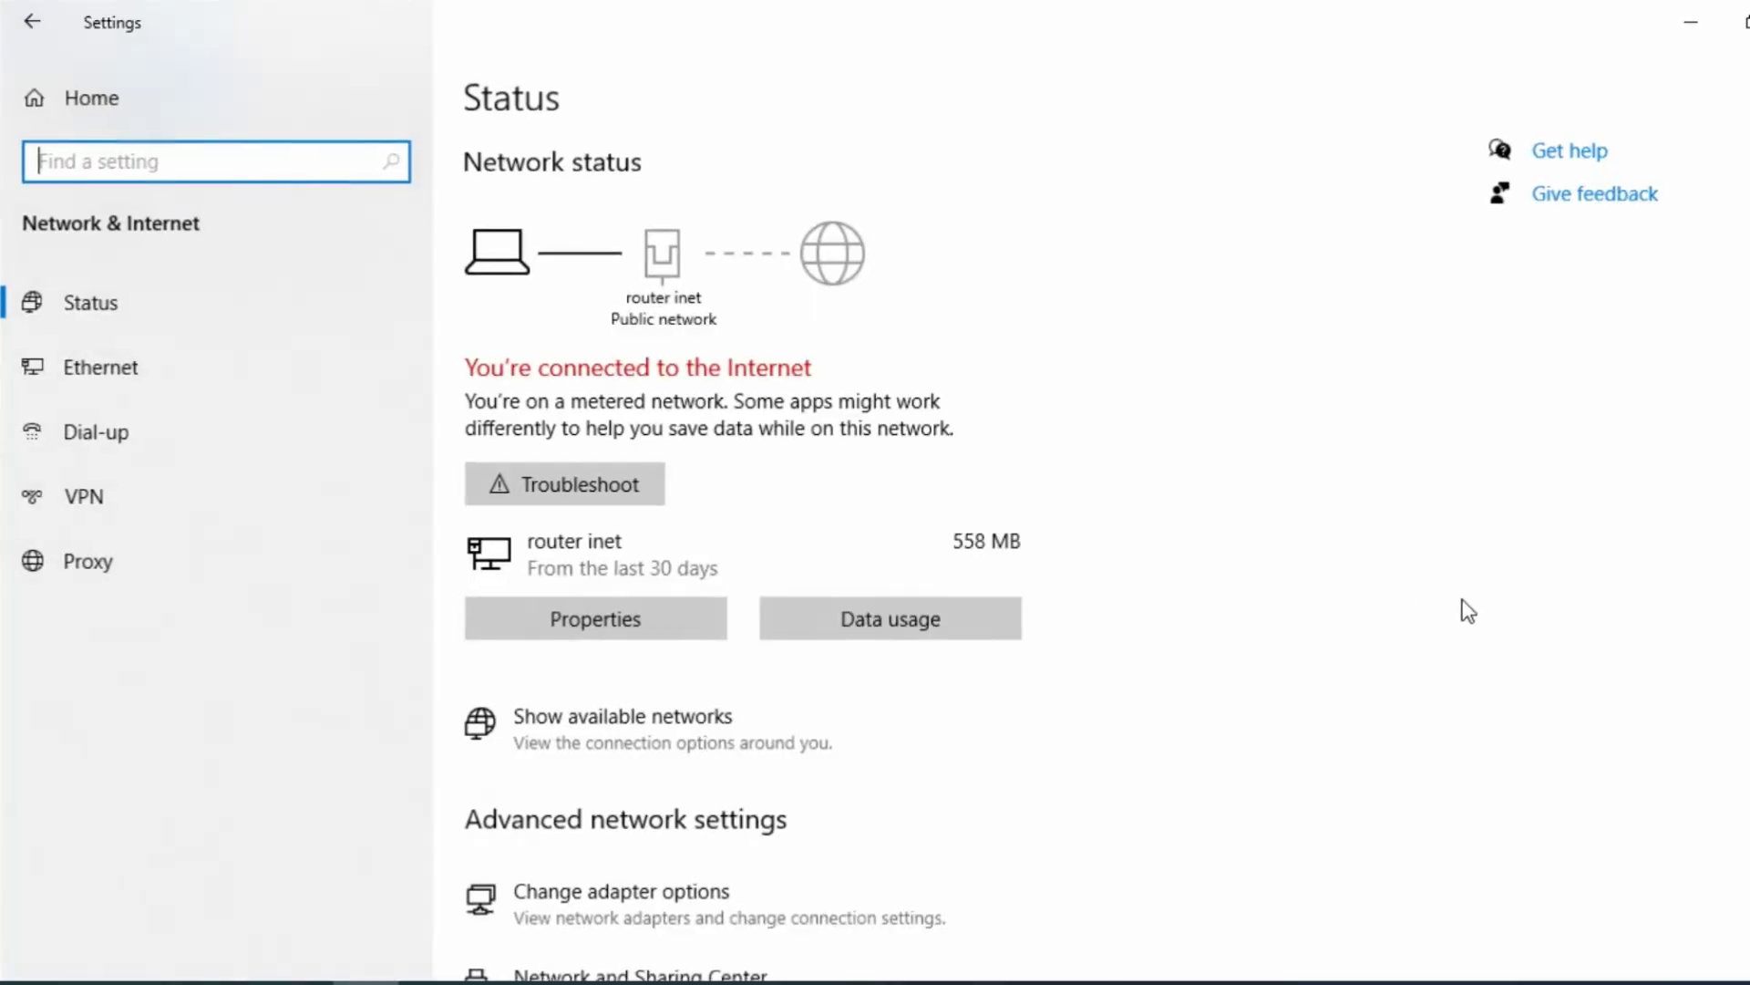
click(121, 383)
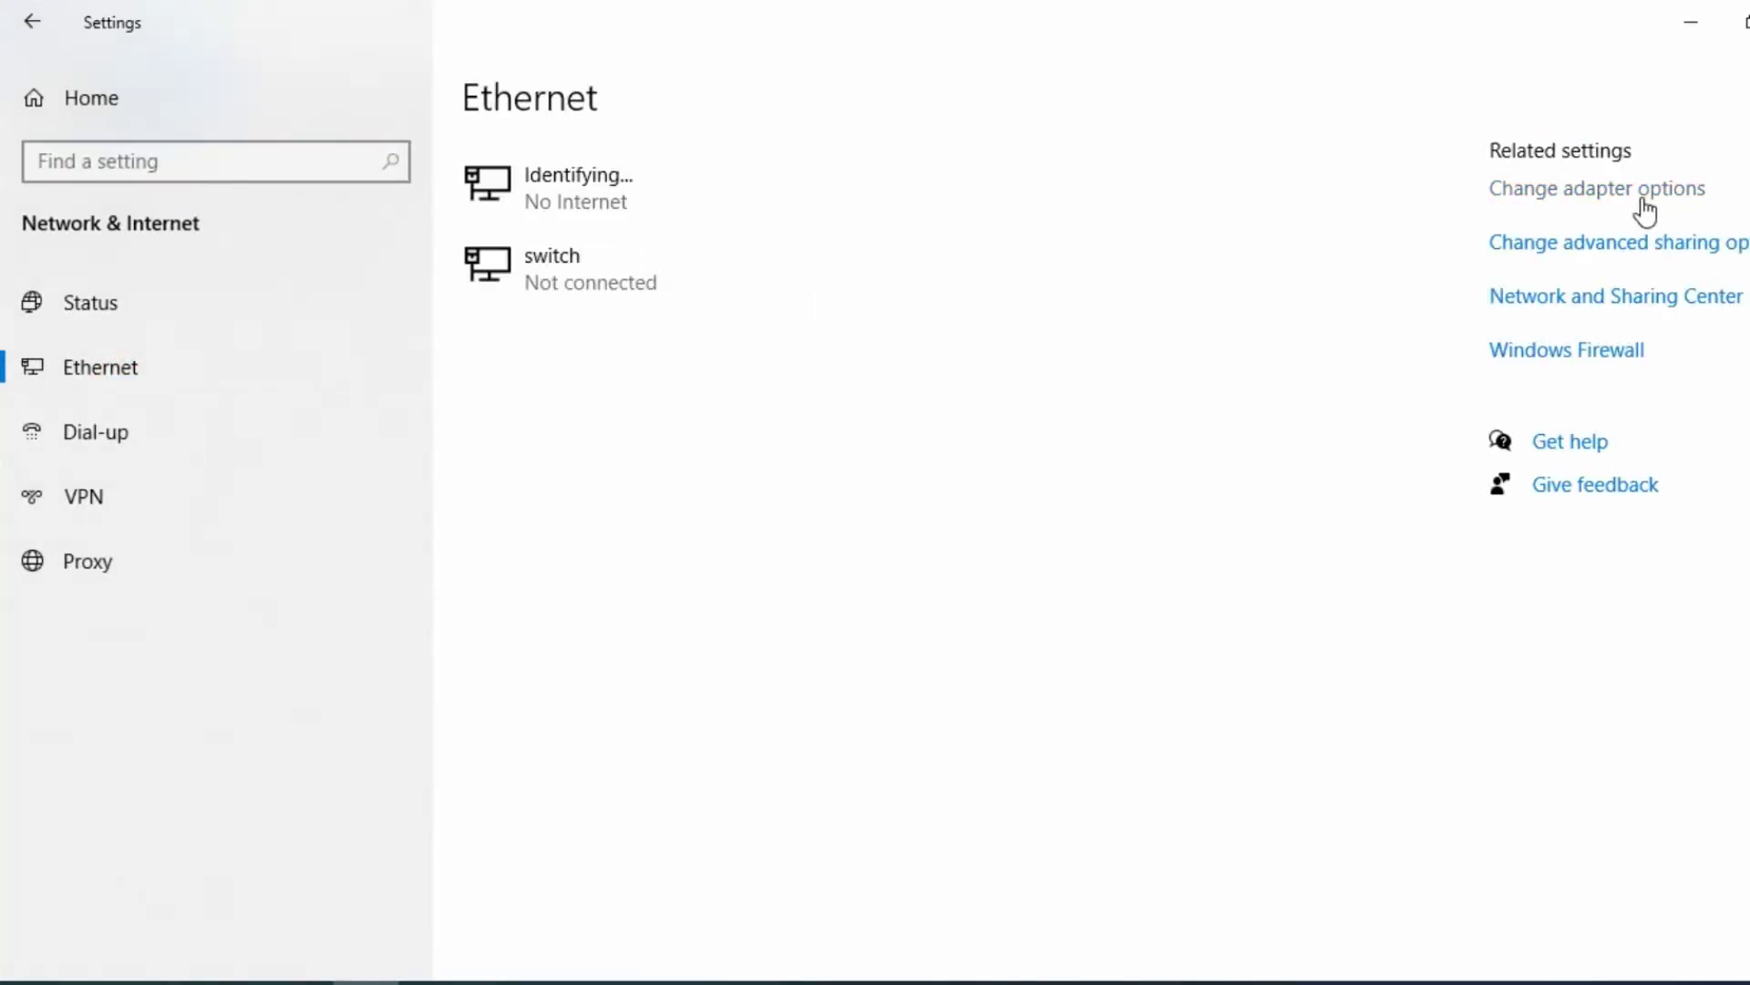
click(1638, 197)
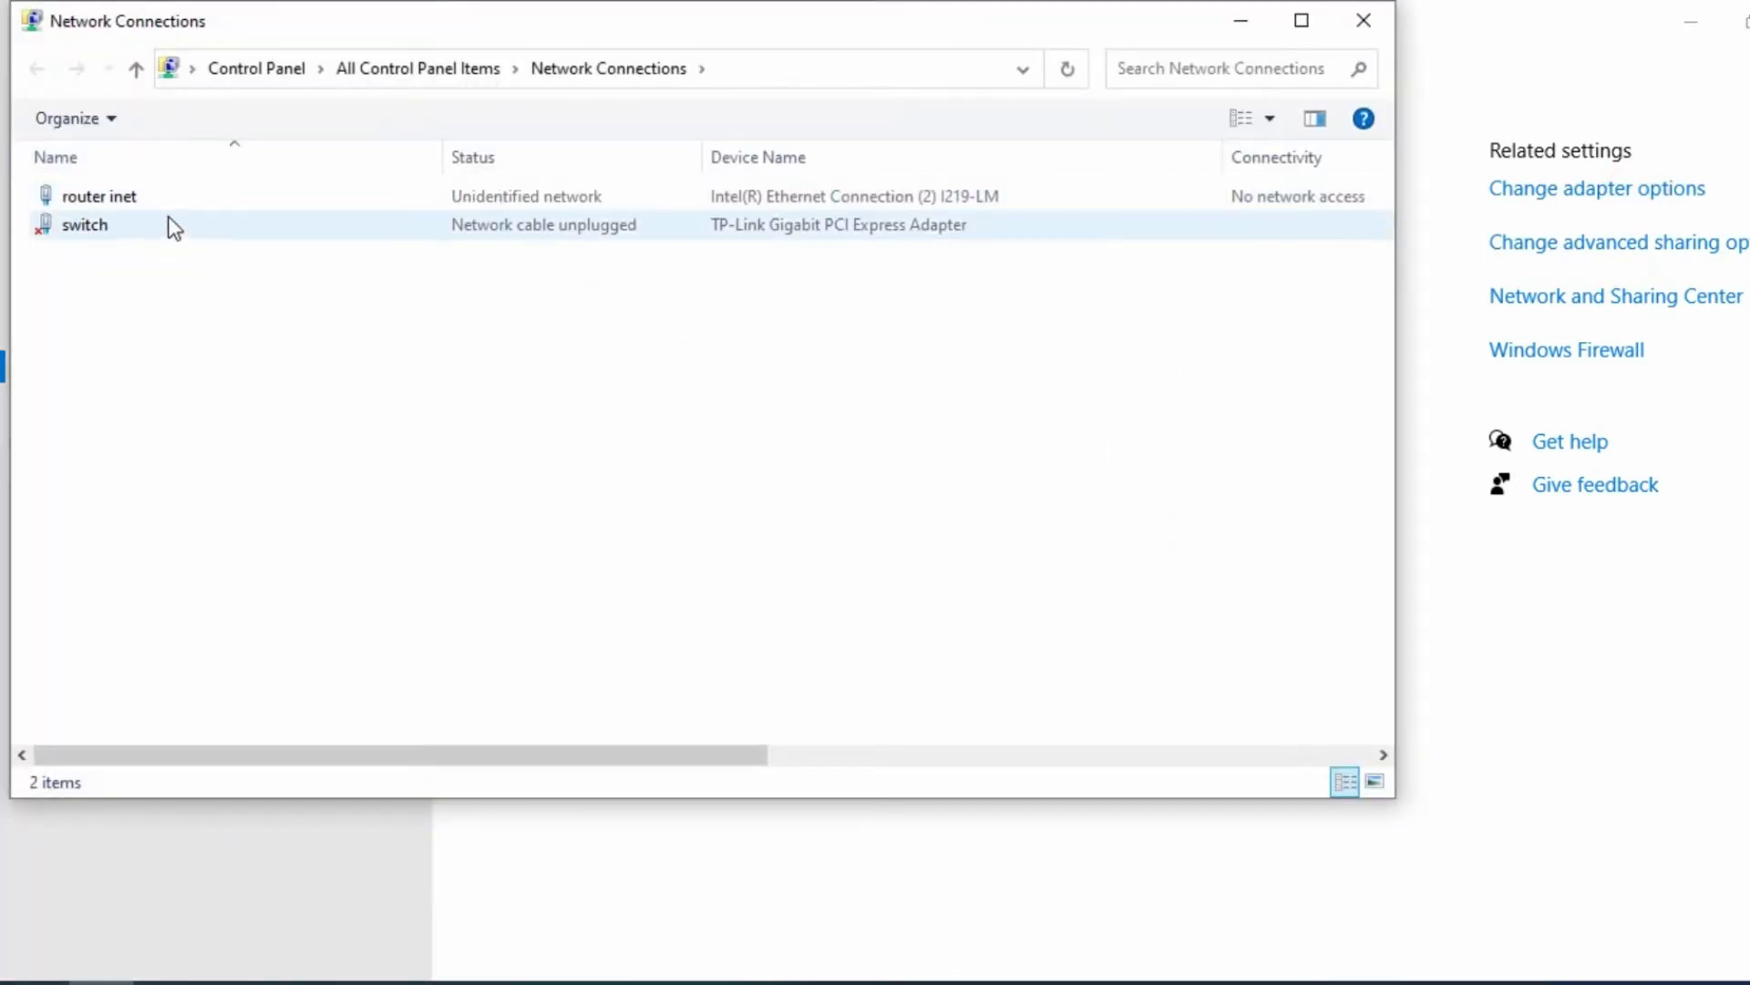
double_click(168, 201)
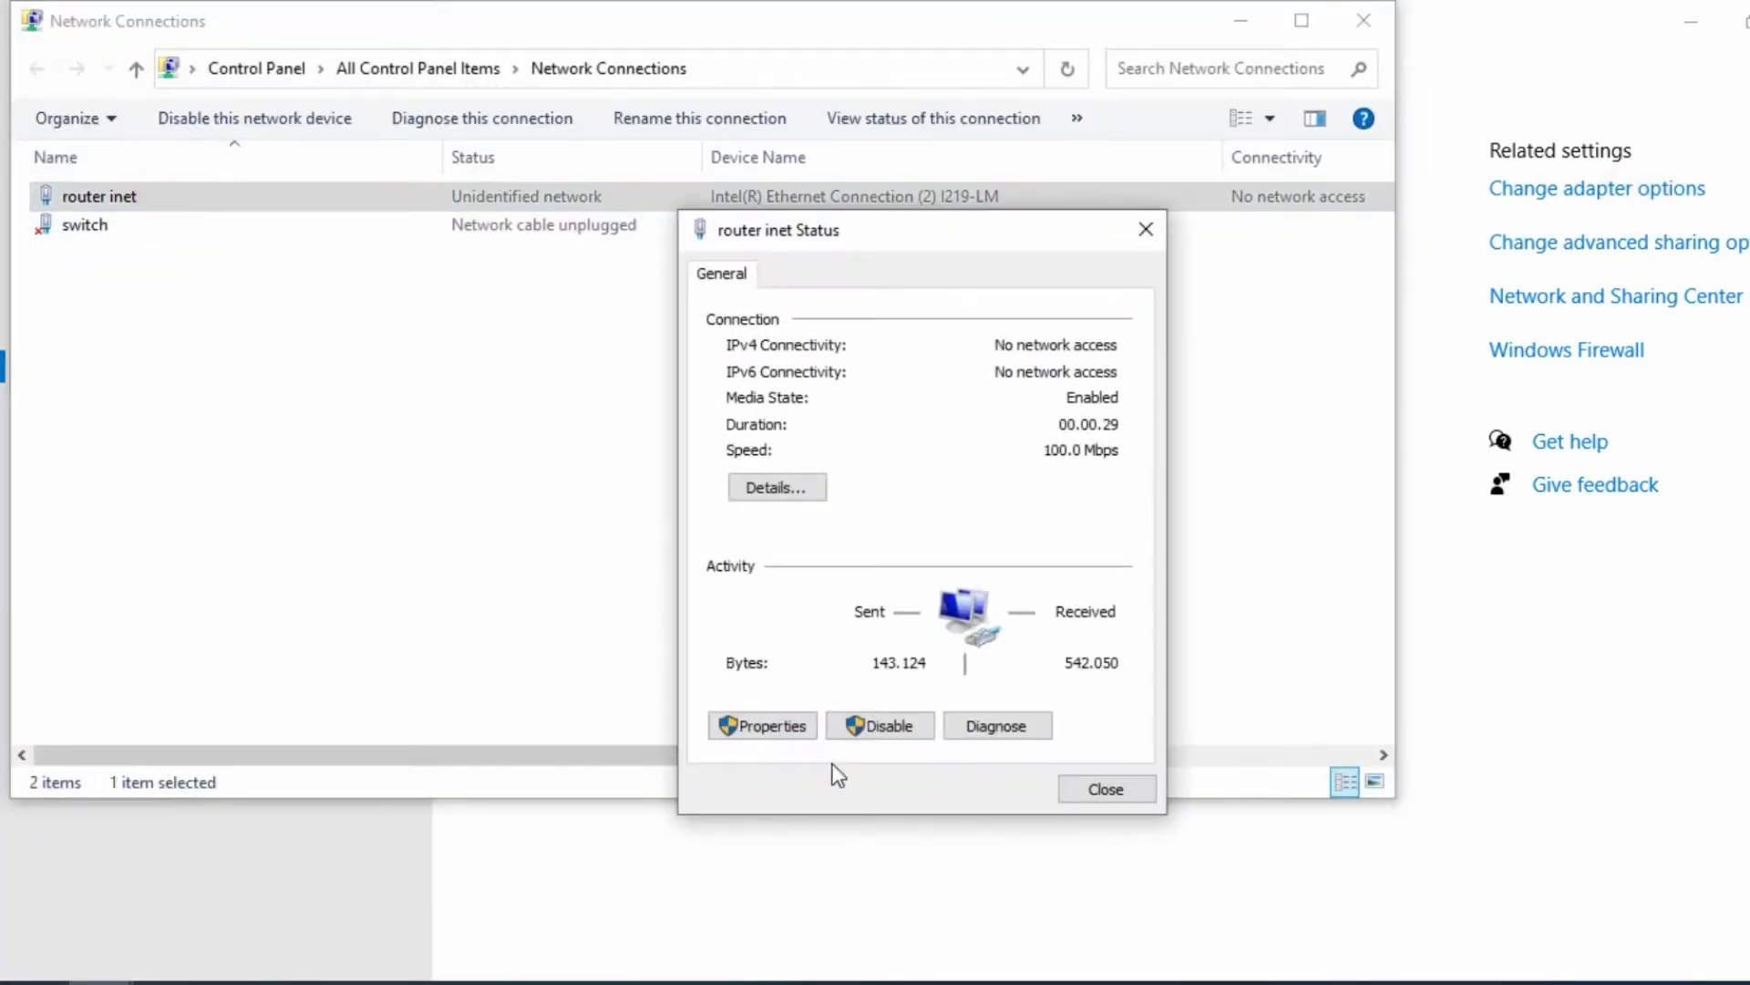
click(790, 729)
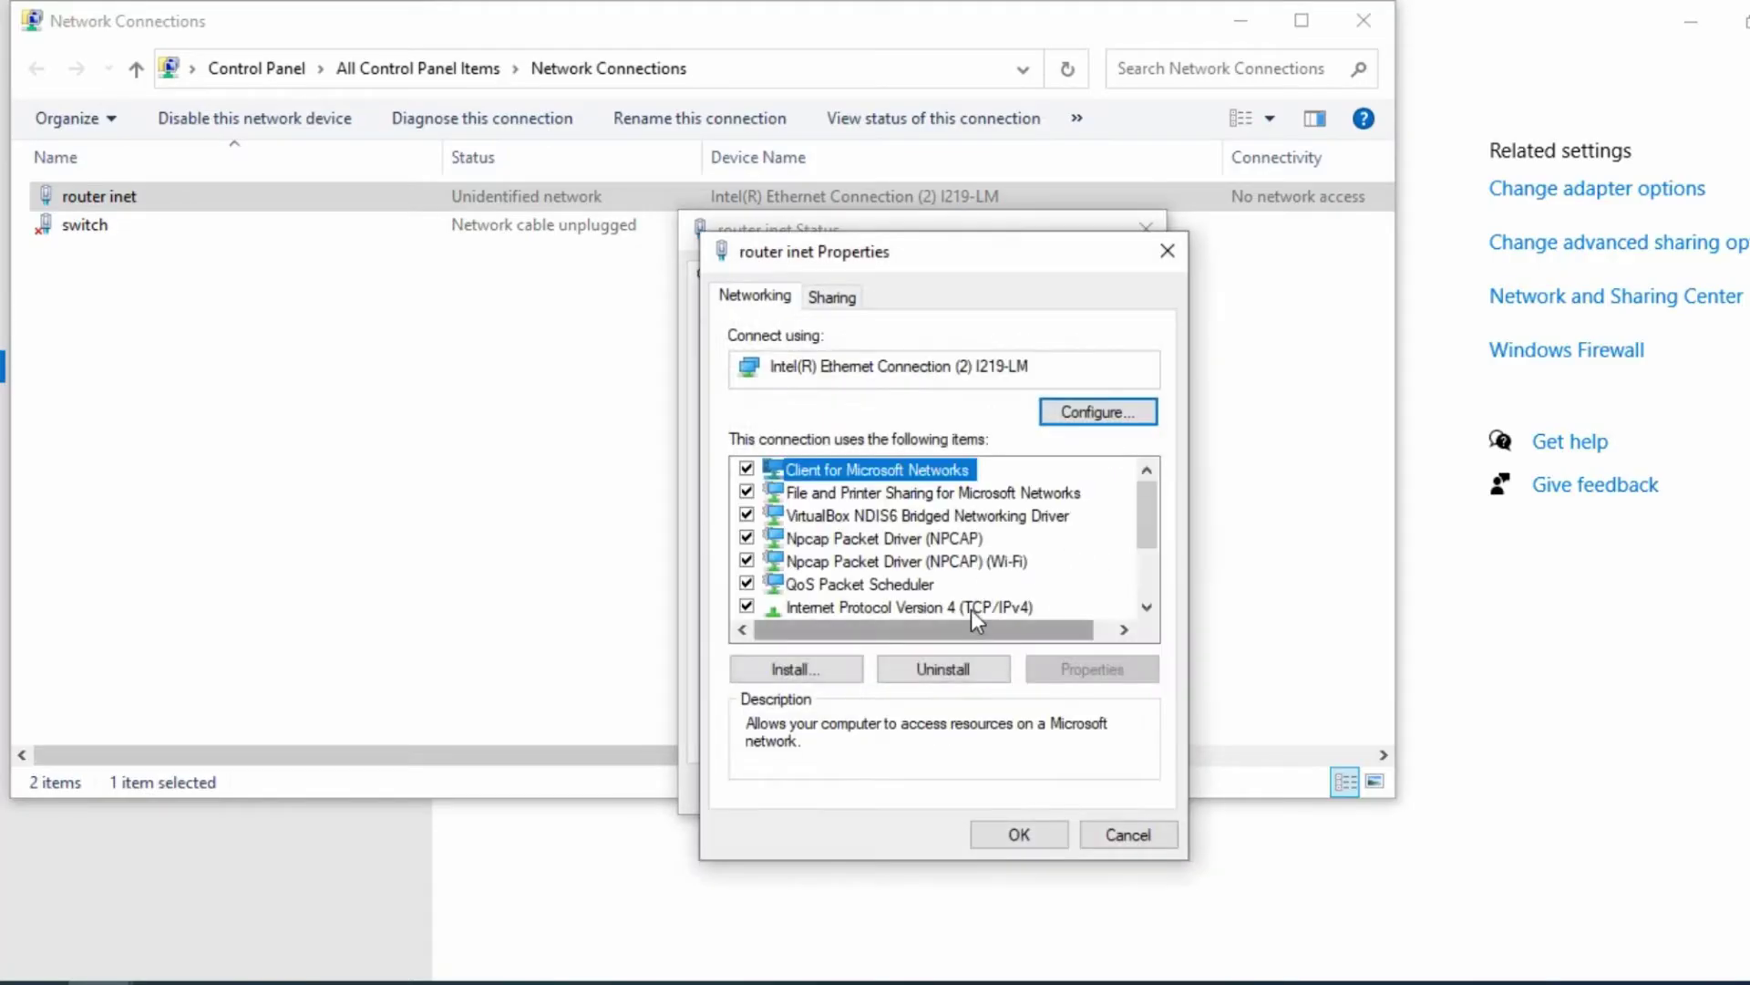
double_click(972, 609)
- Assign static IPv4 192.168.88.12 with mask 255.255.255.0 and save the adapter settings
click(832, 548)
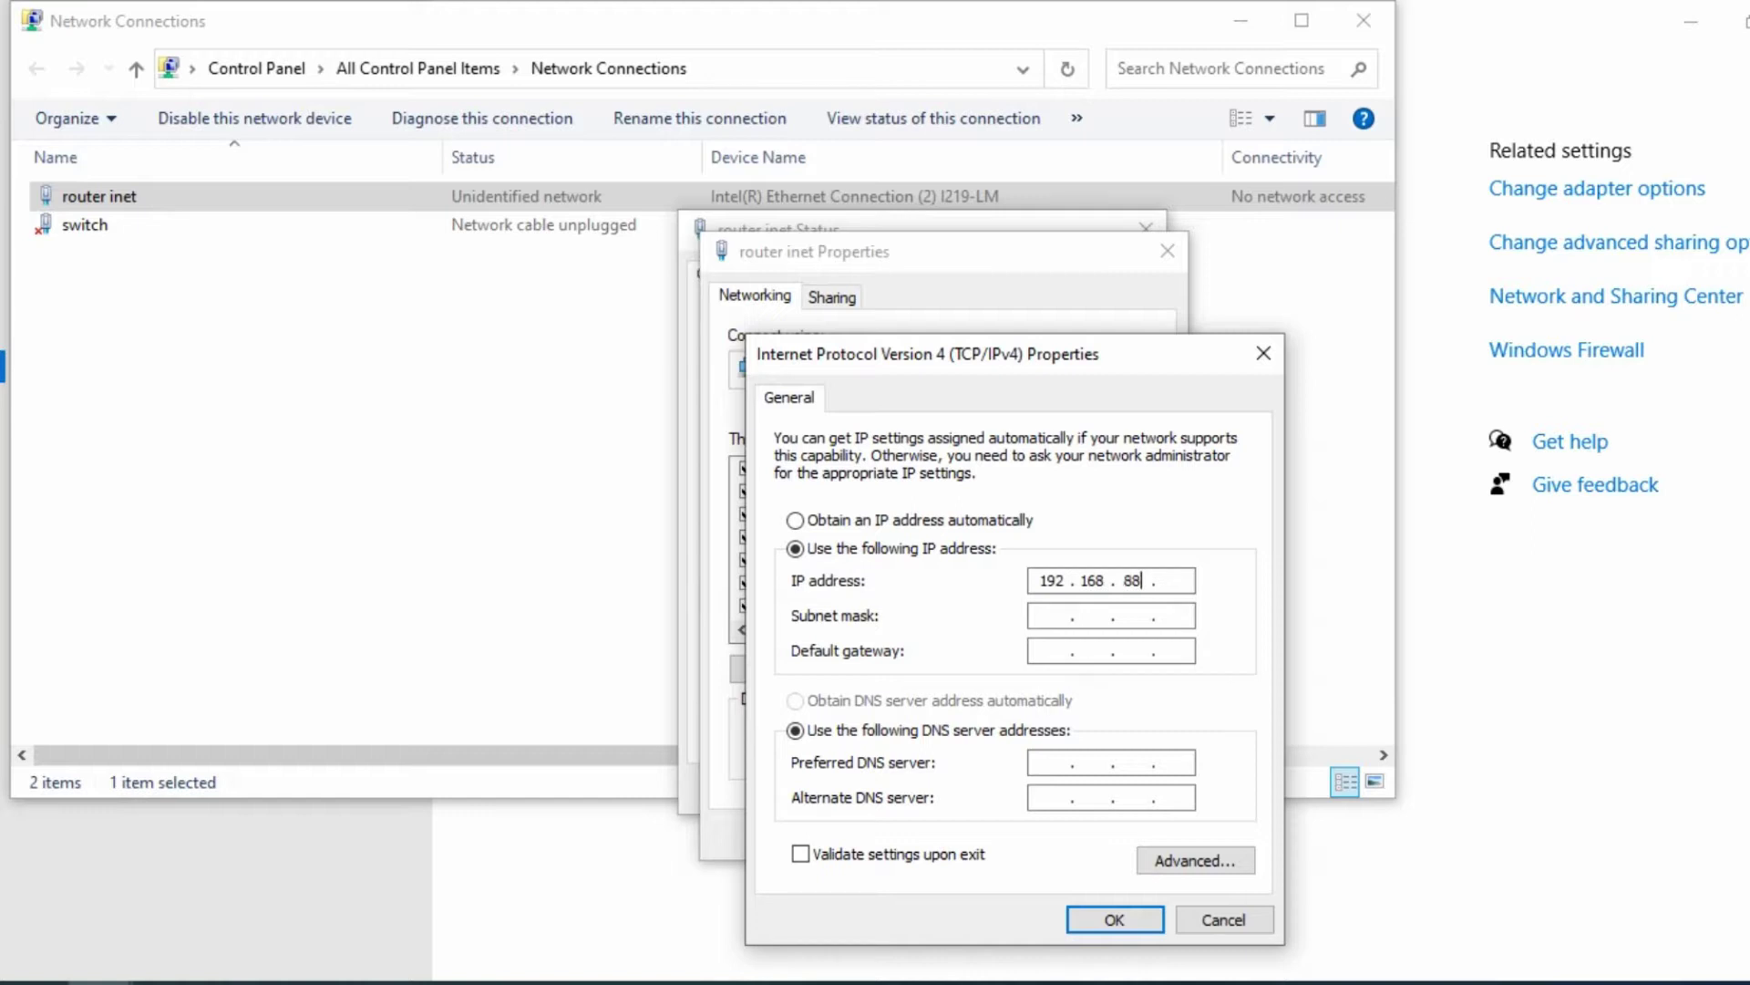
click(1172, 580)
click(1048, 614)
click(1114, 919)
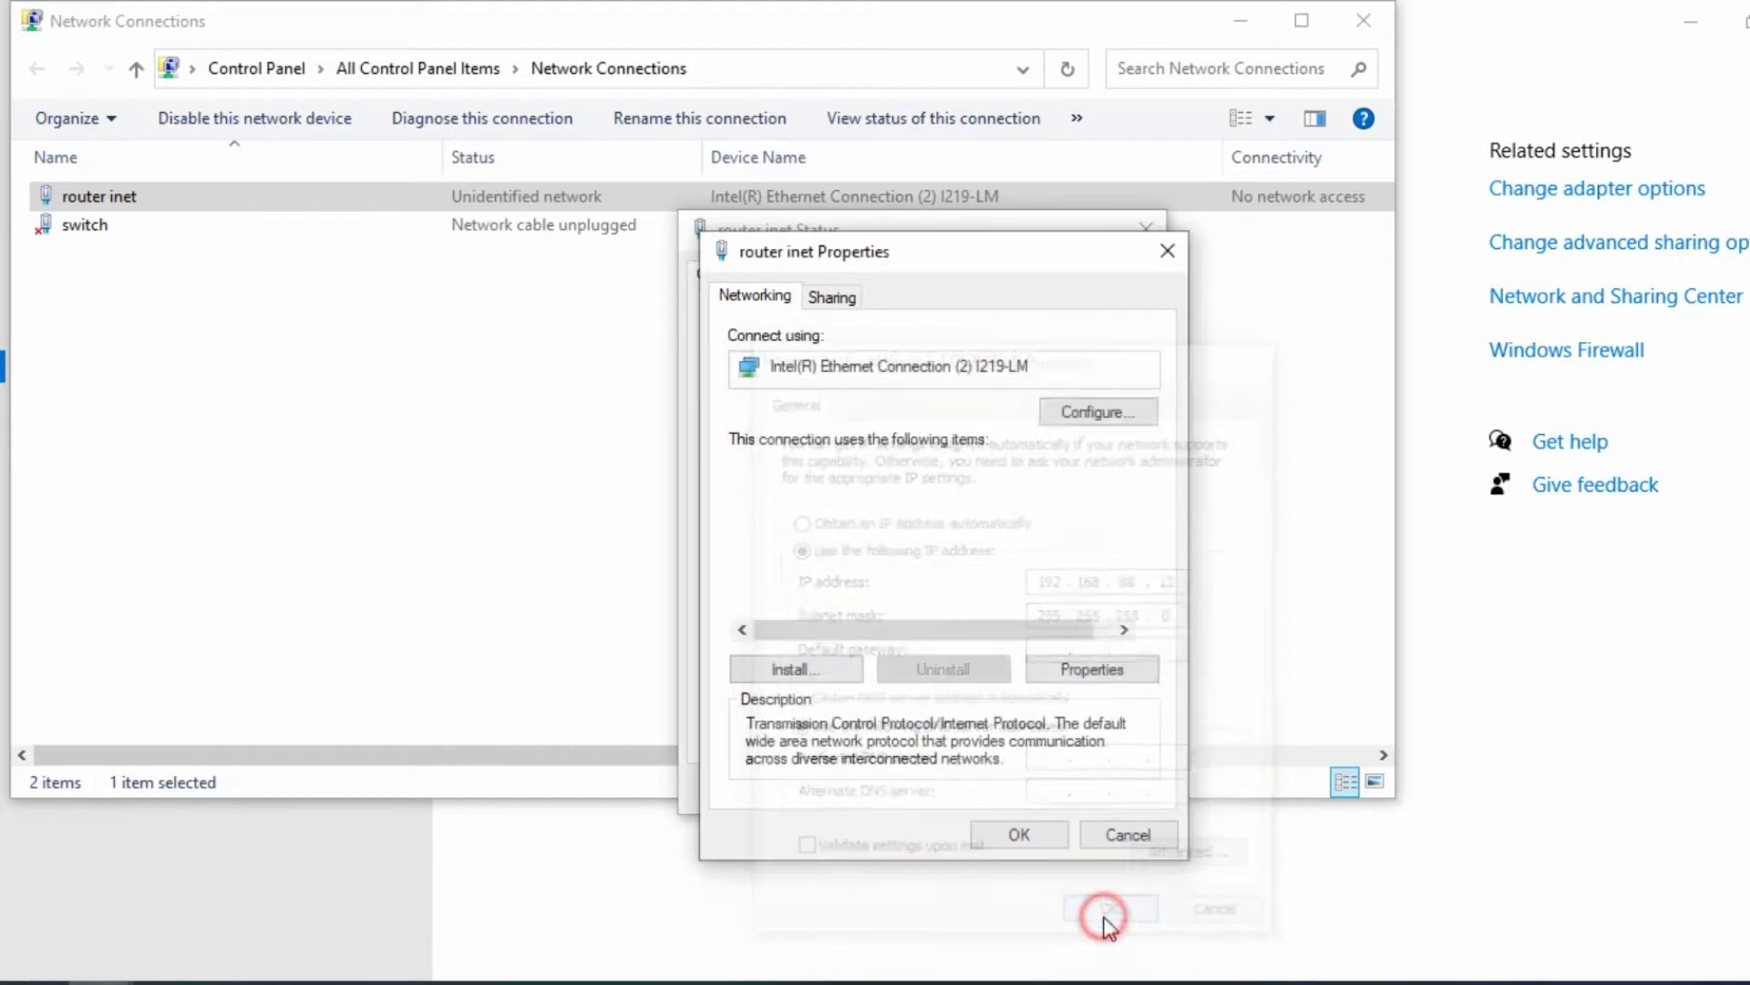
click(1019, 835)
click(1106, 789)
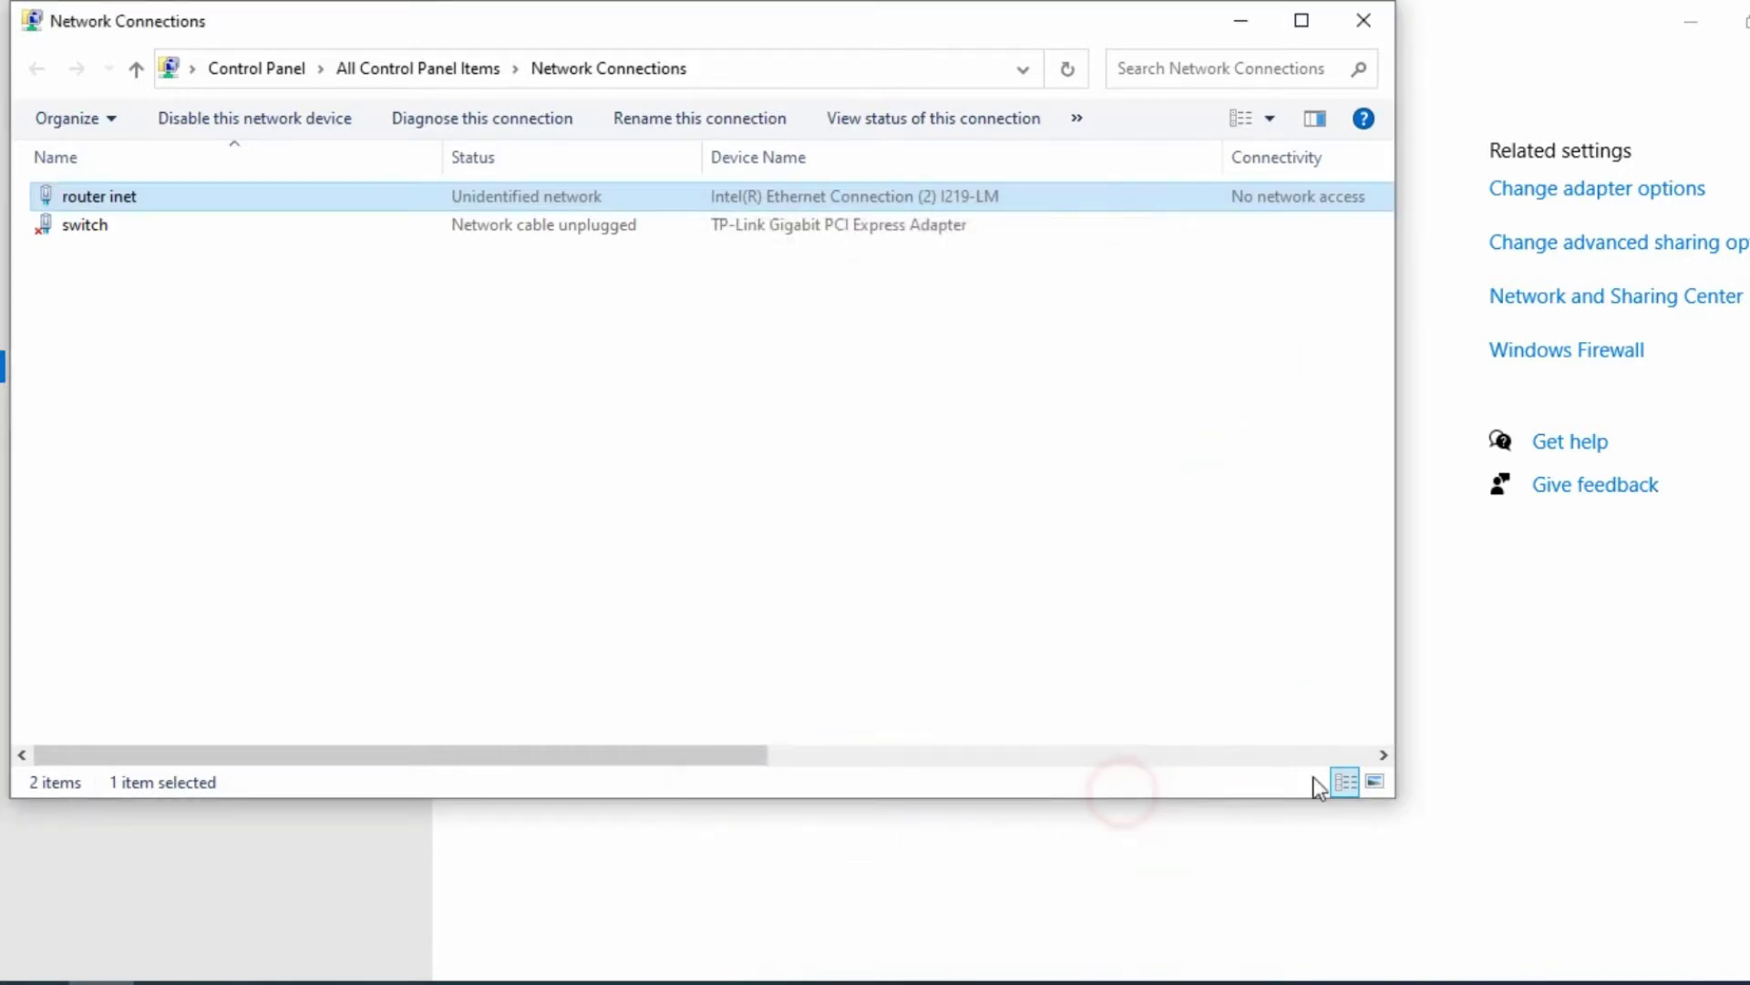
click(1242, 18)
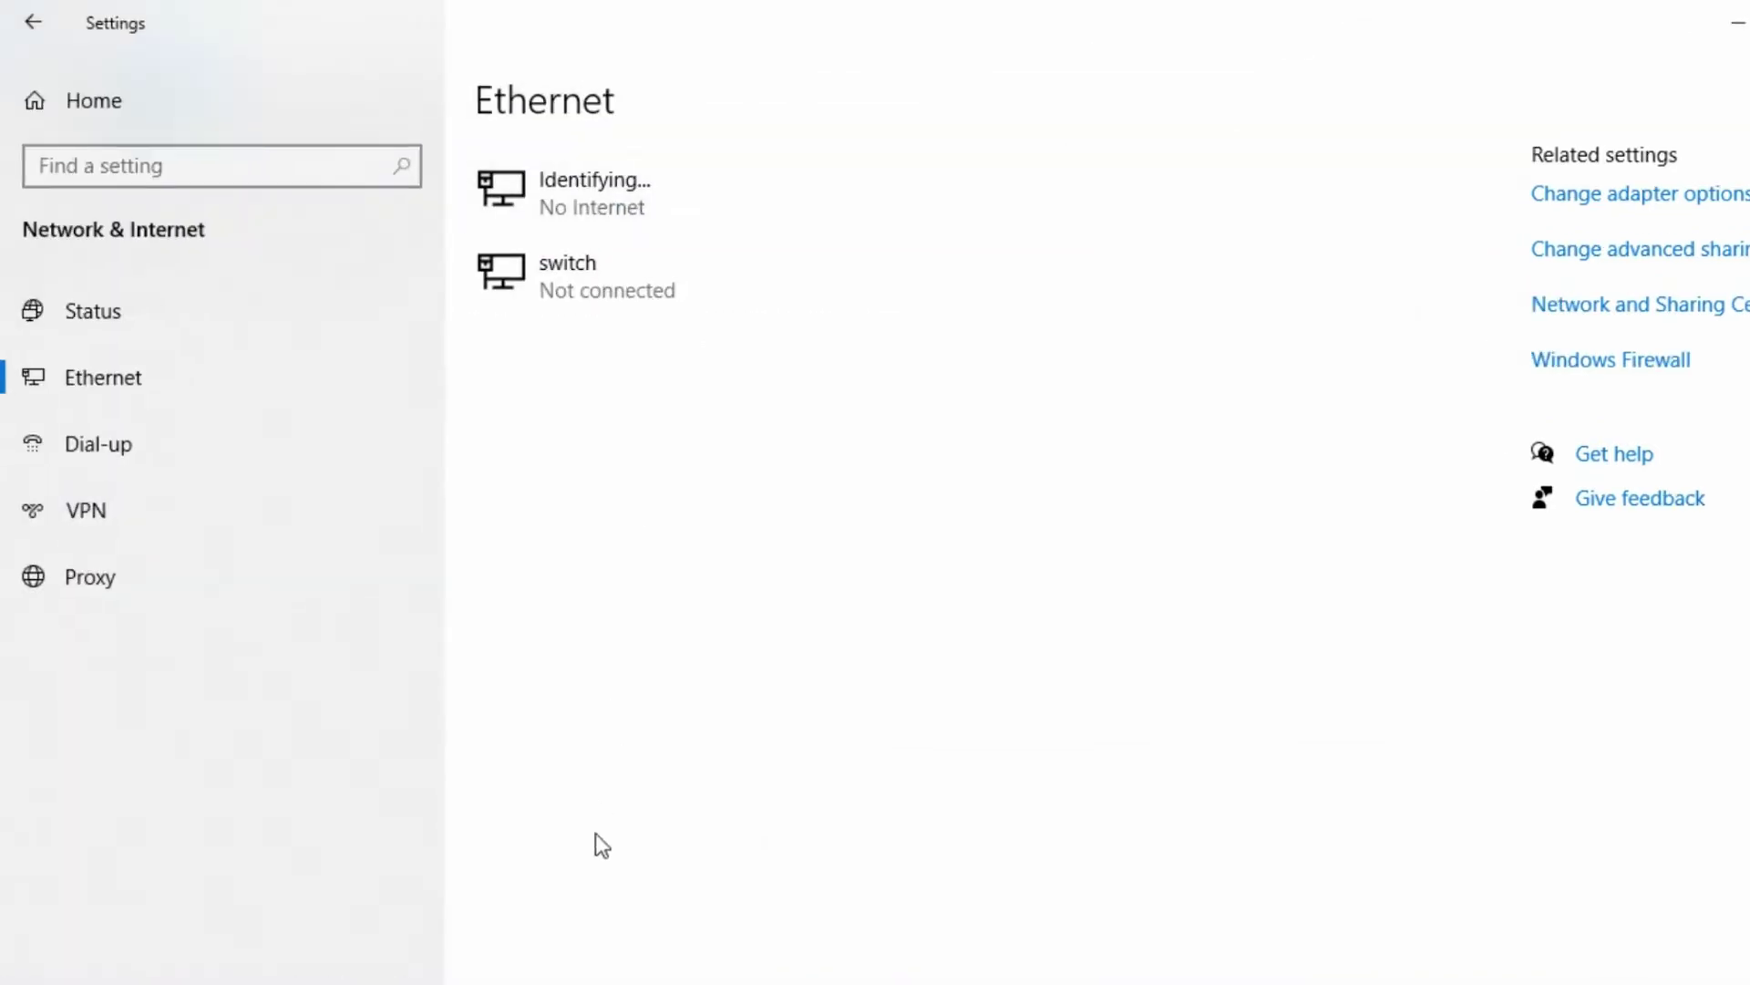
key(alt+Tab)
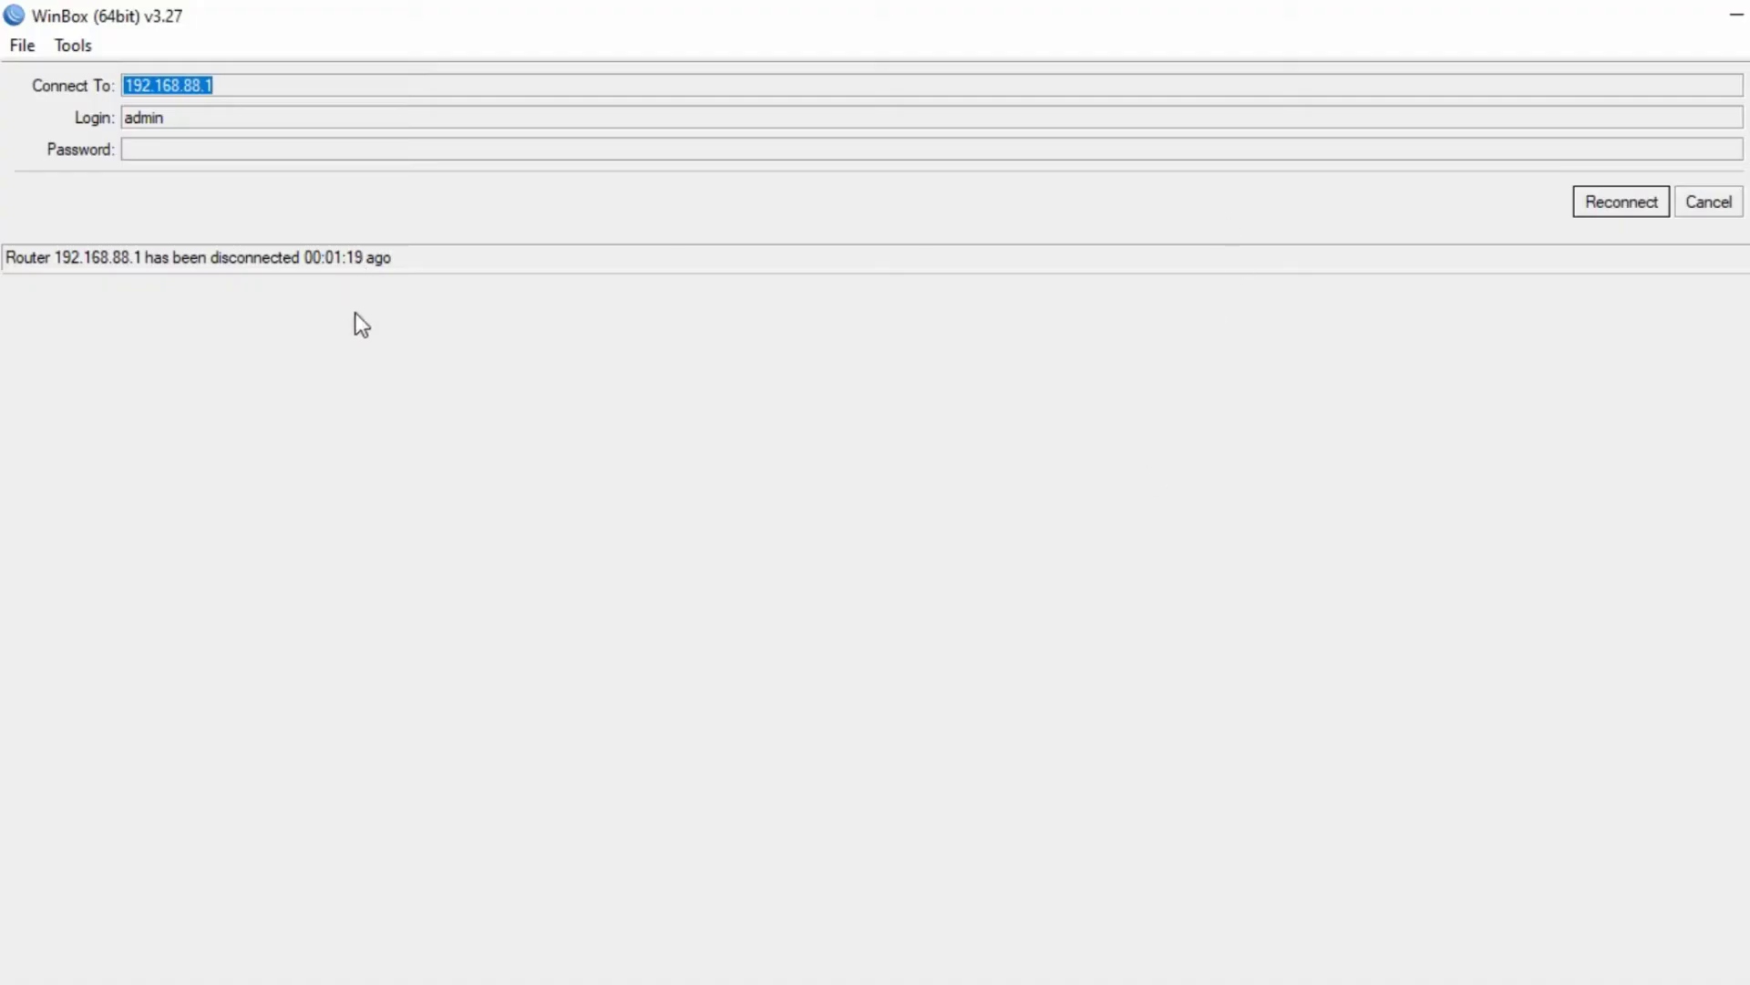
- After 192.168.88.1 fails to reconnect, log in to the router via its MAC address
click(1629, 192)
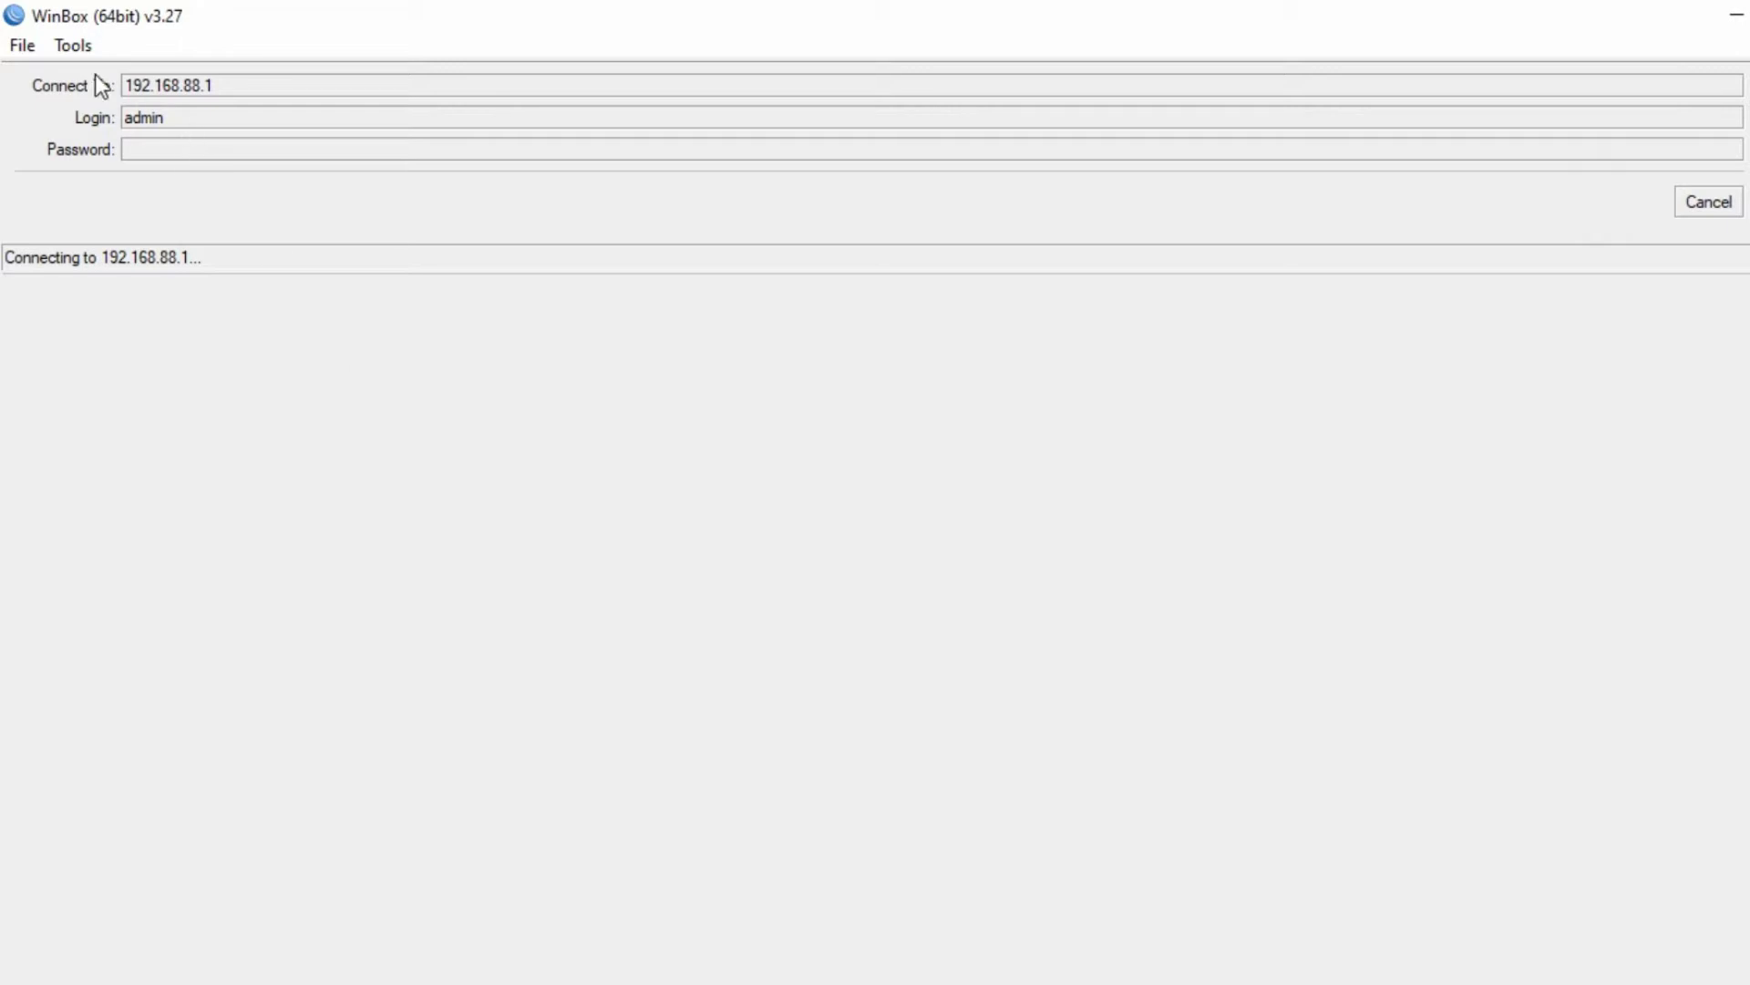
click(80, 46)
click(857, 481)
click(63, 46)
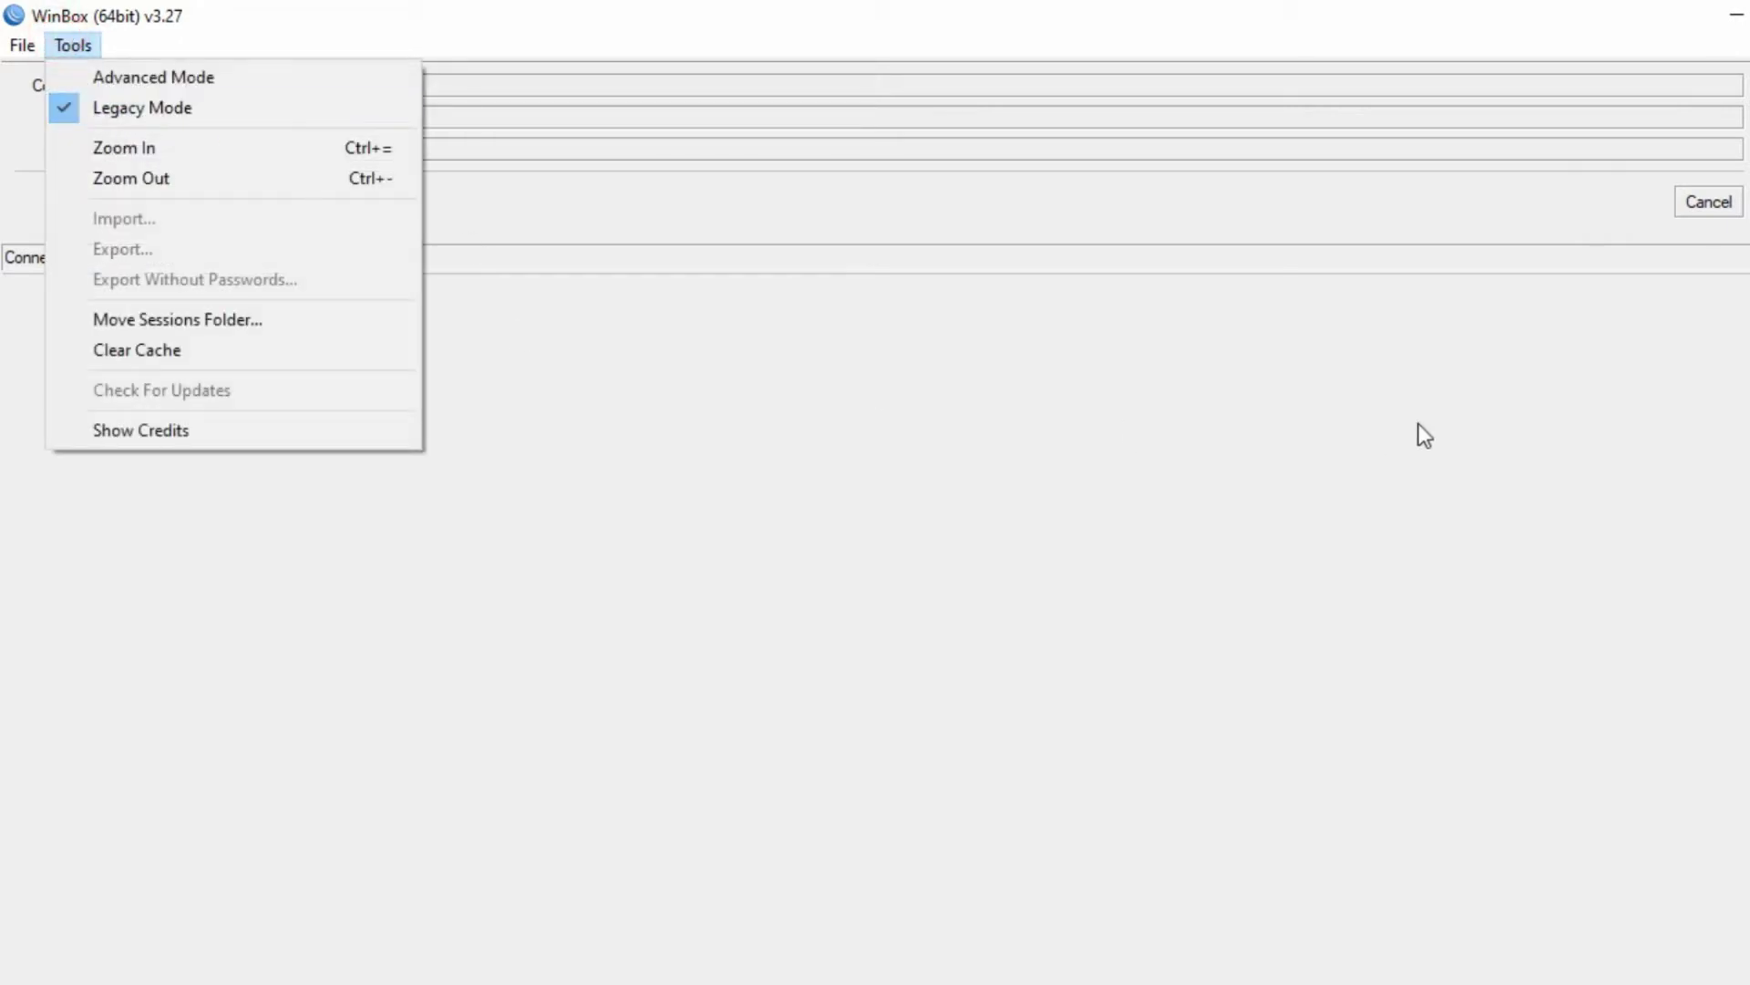
click(1440, 524)
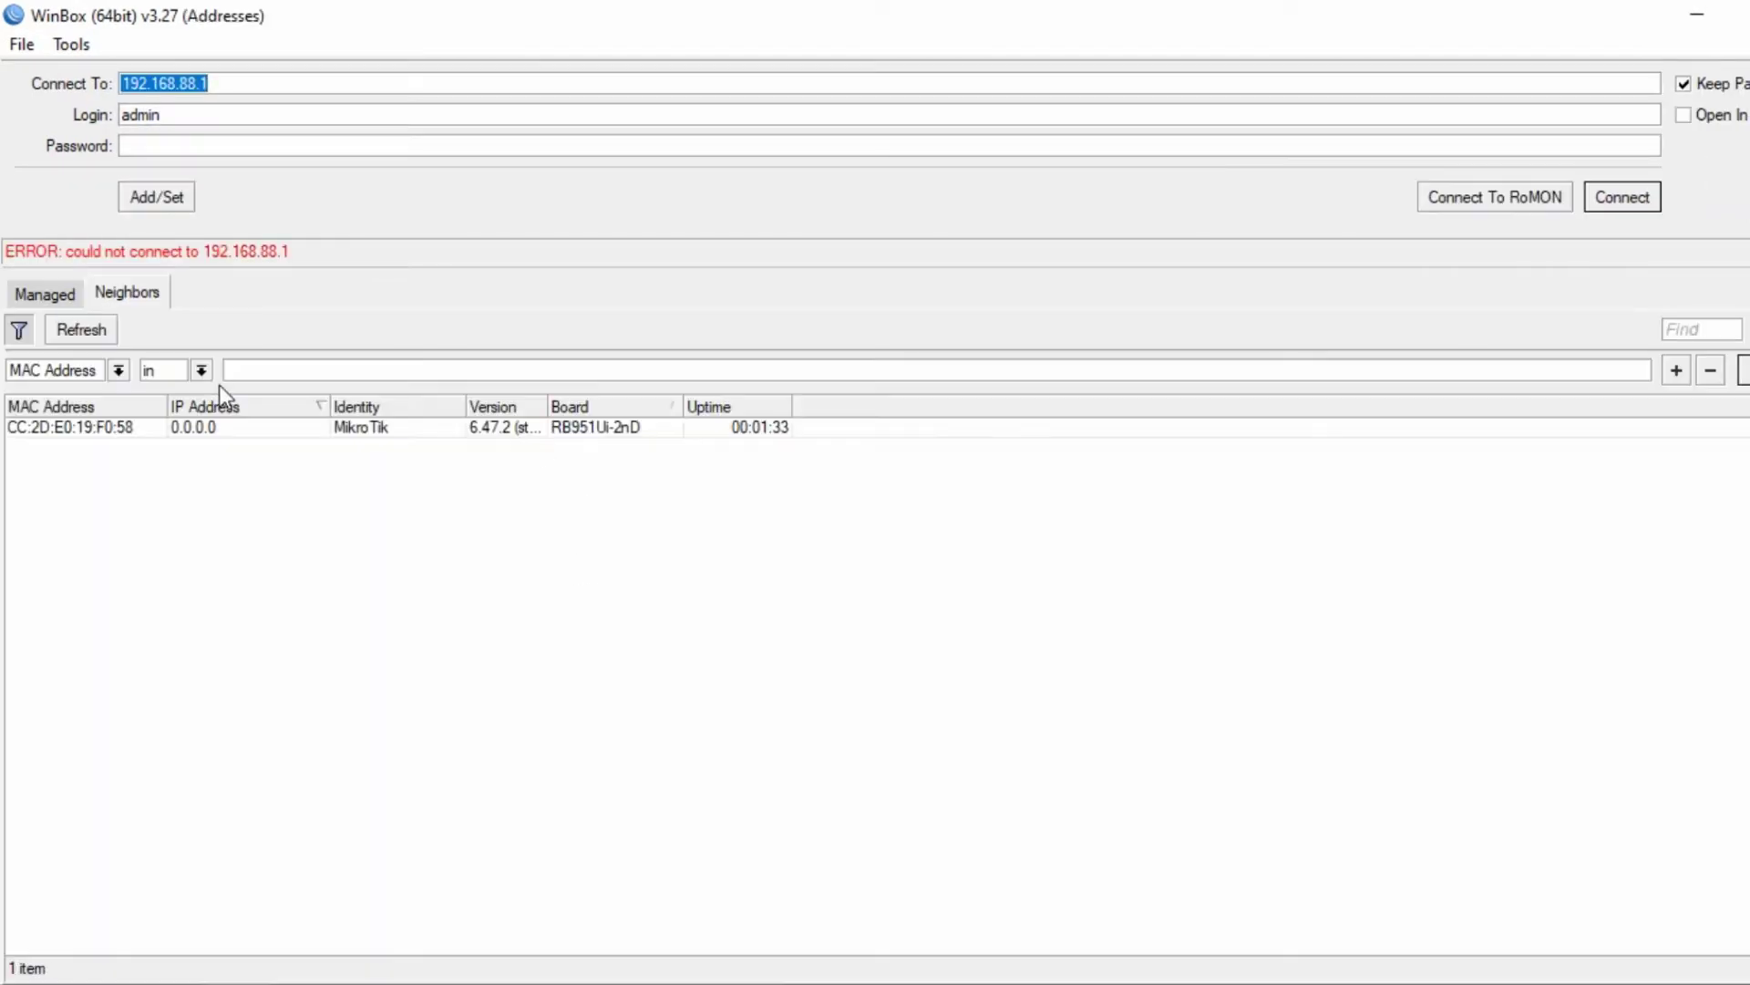
click(171, 428)
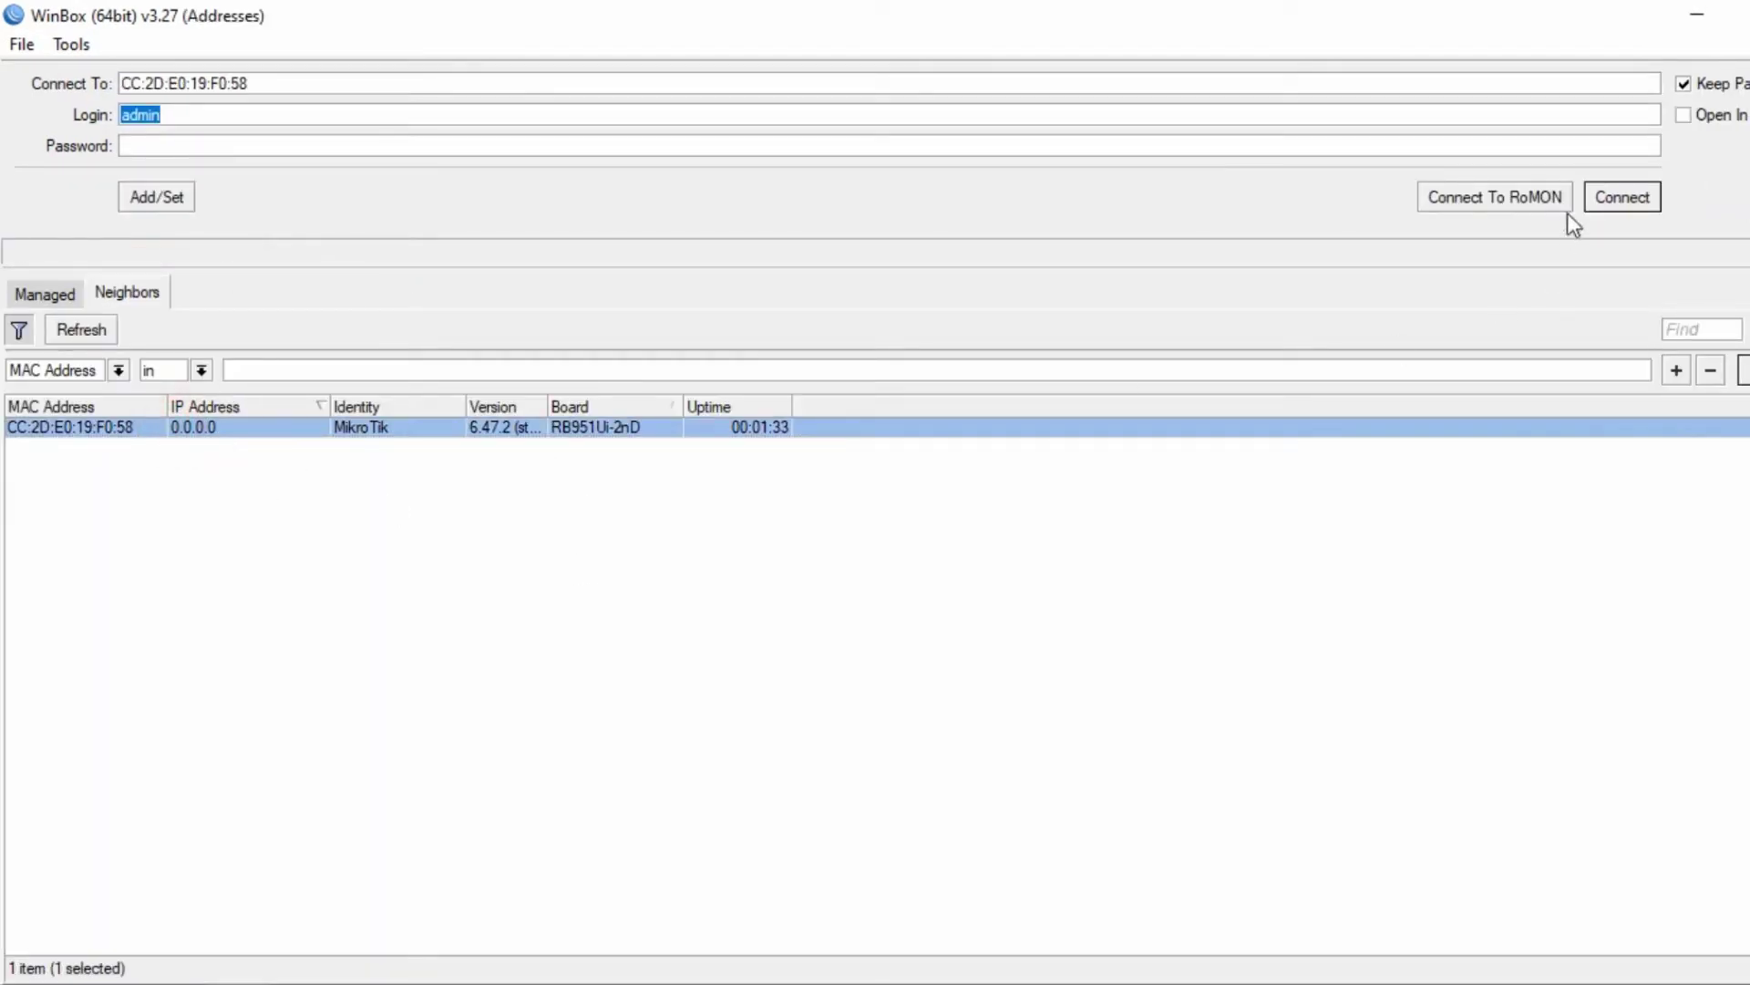
click(1610, 199)
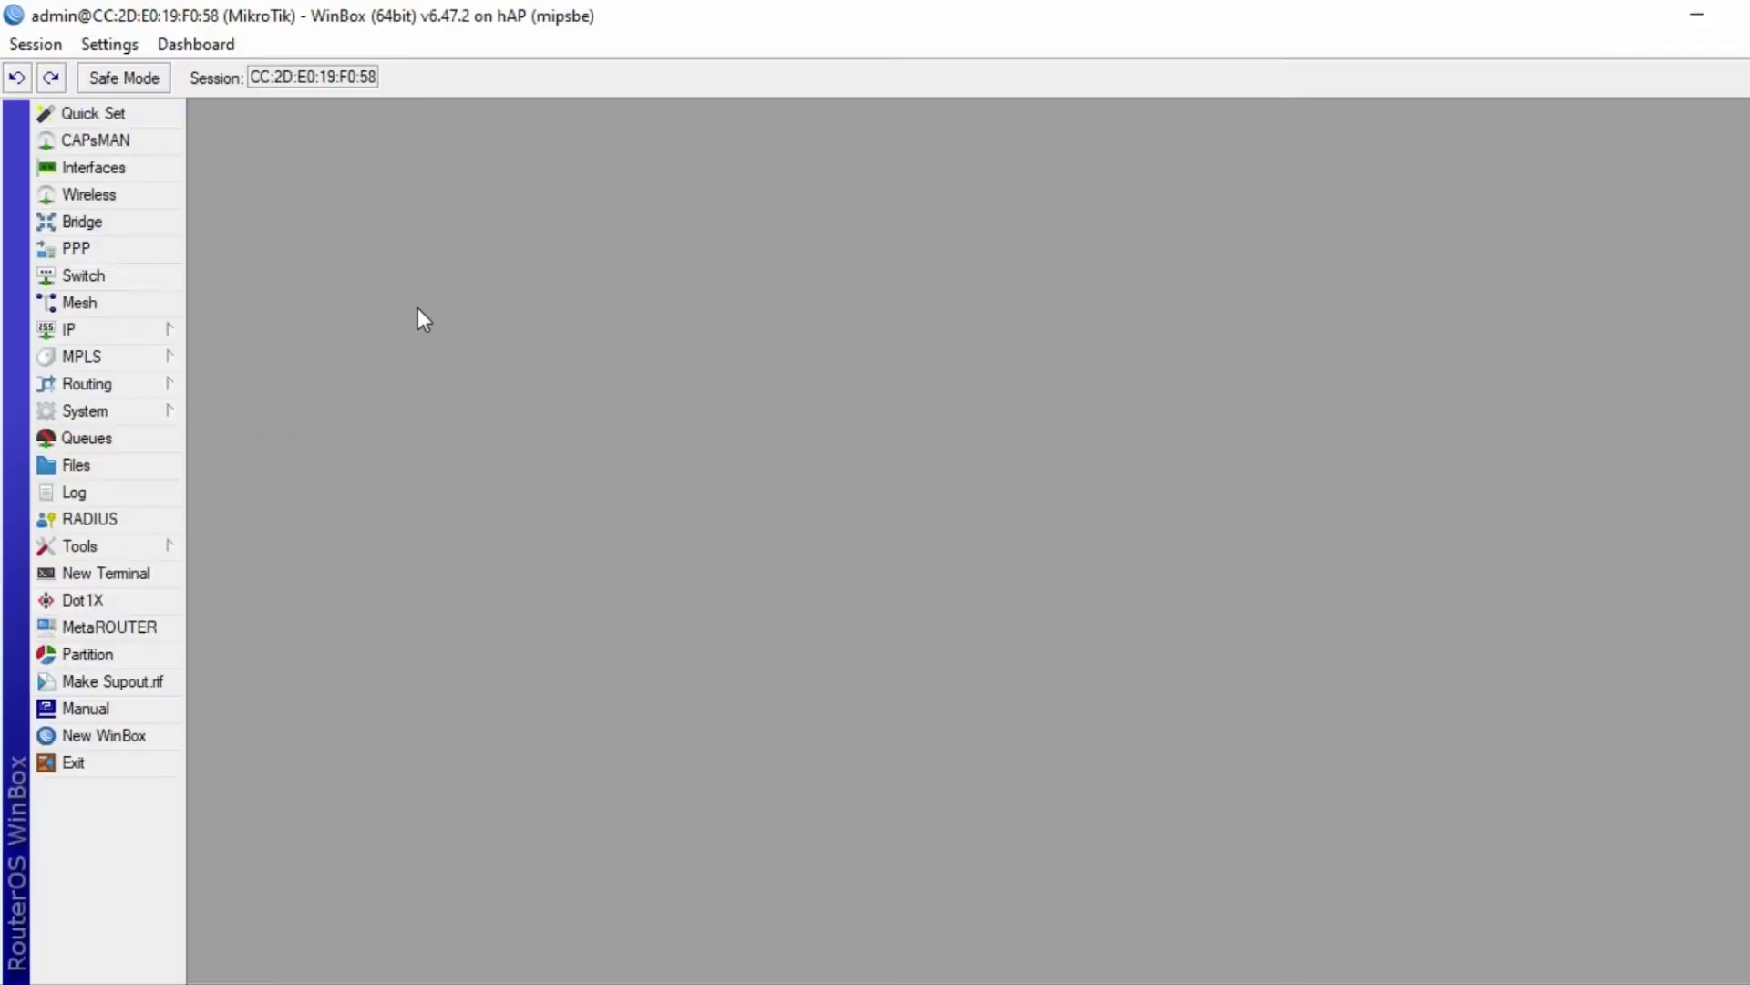
- Comment interface ether1 as INET and ether2 as LAN
click(118, 168)
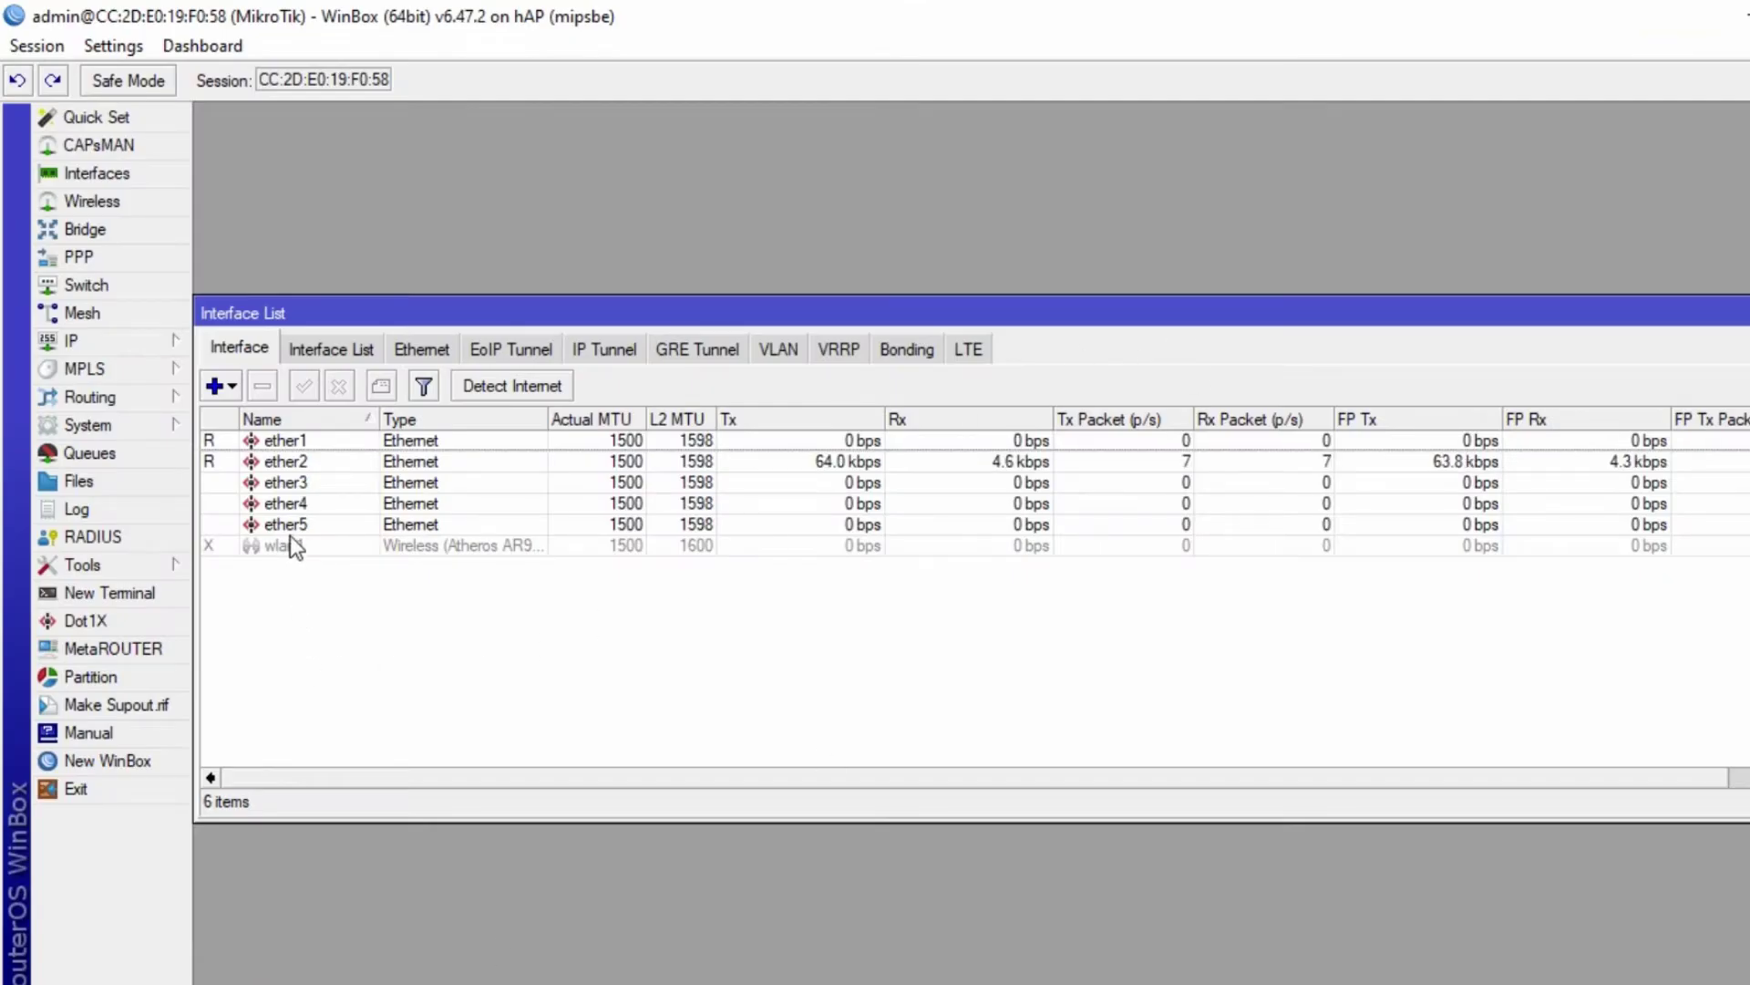
click(299, 439)
click(381, 385)
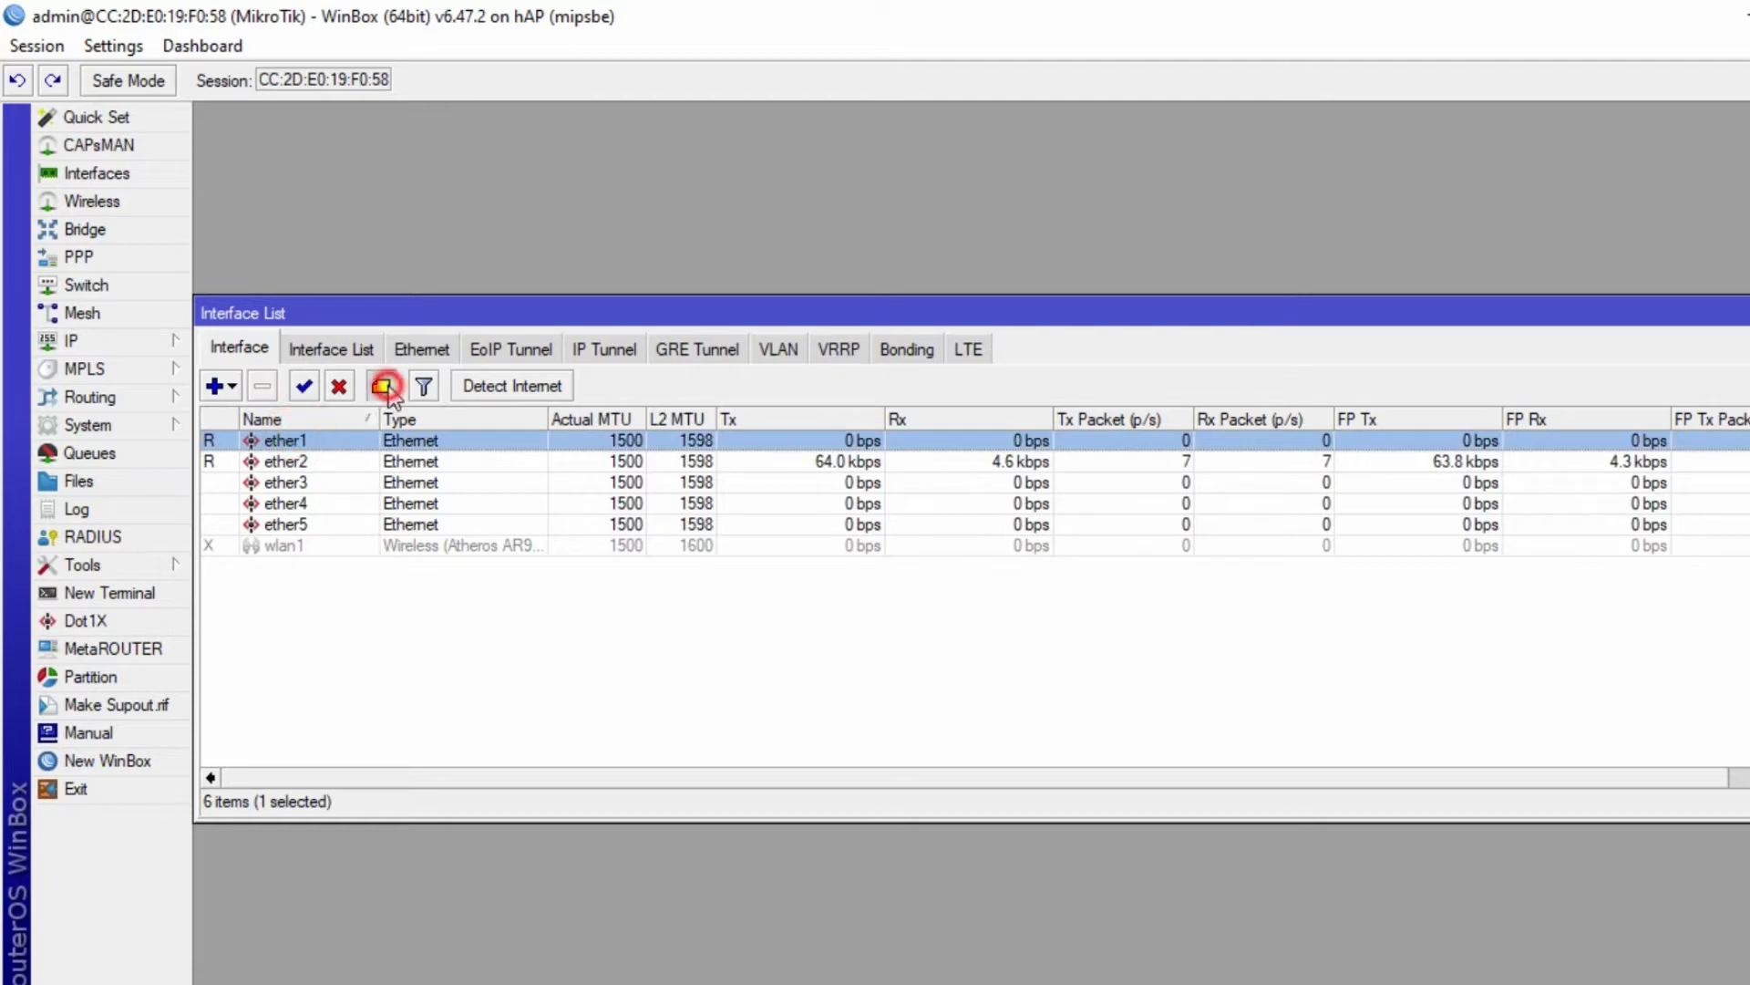
text(INET)
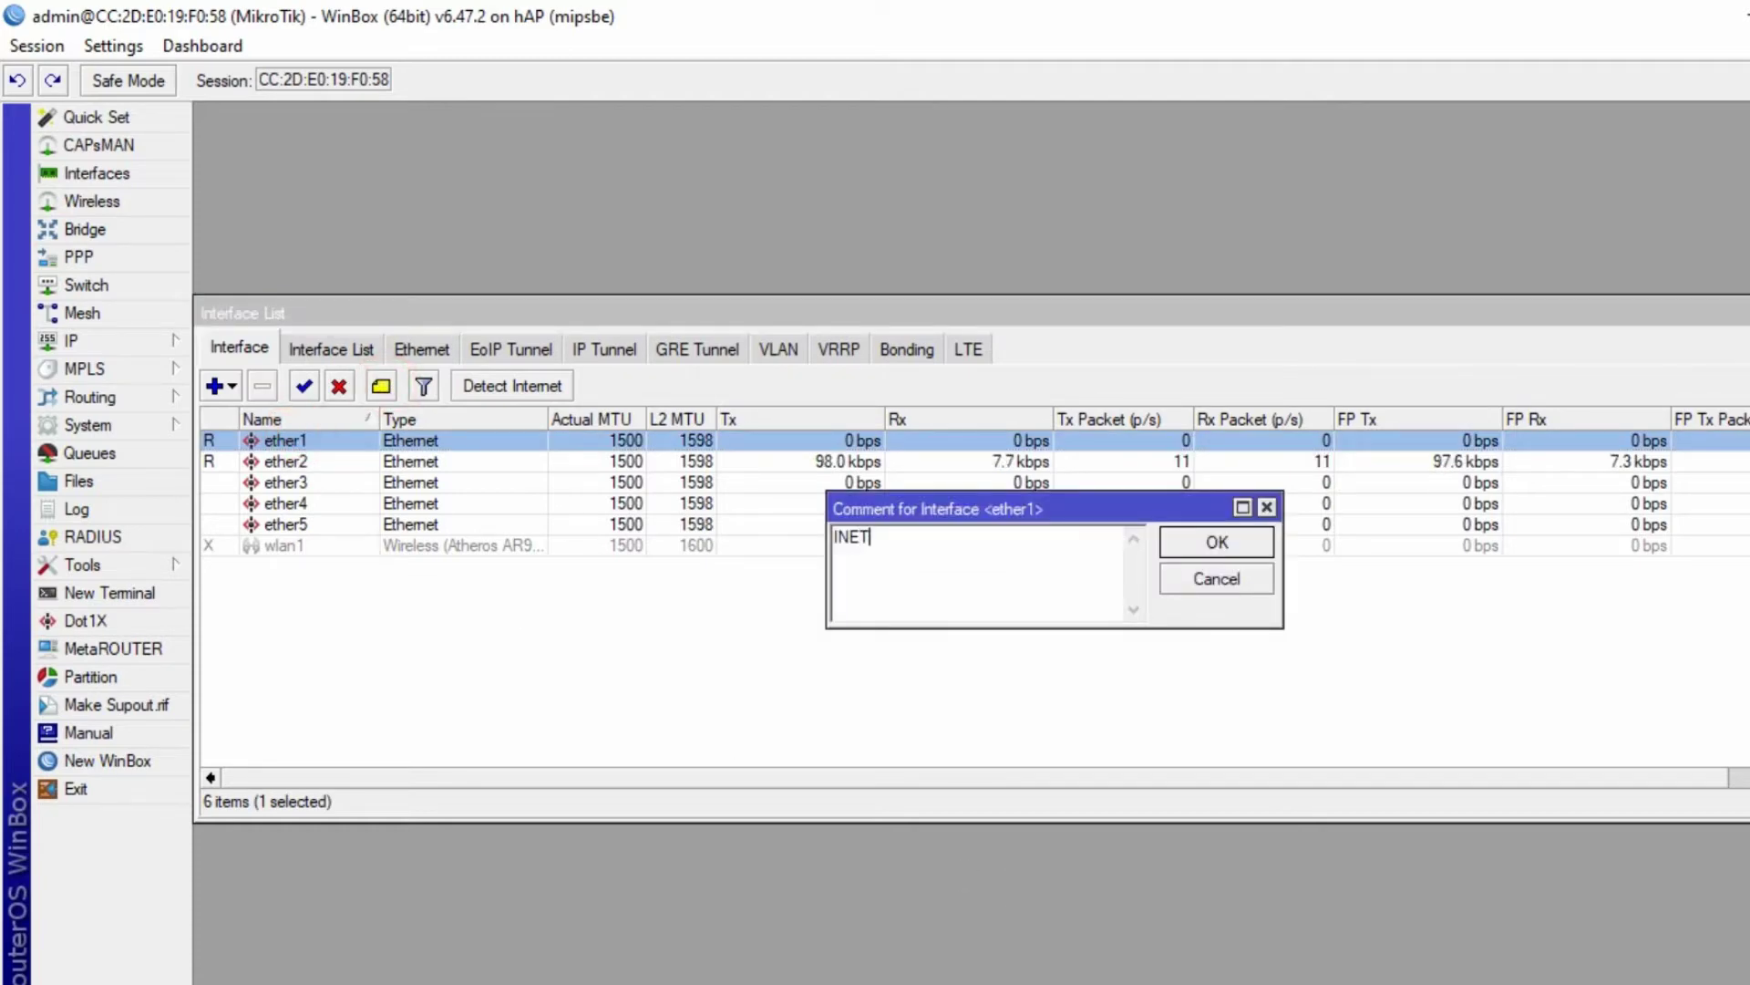
click(1217, 541)
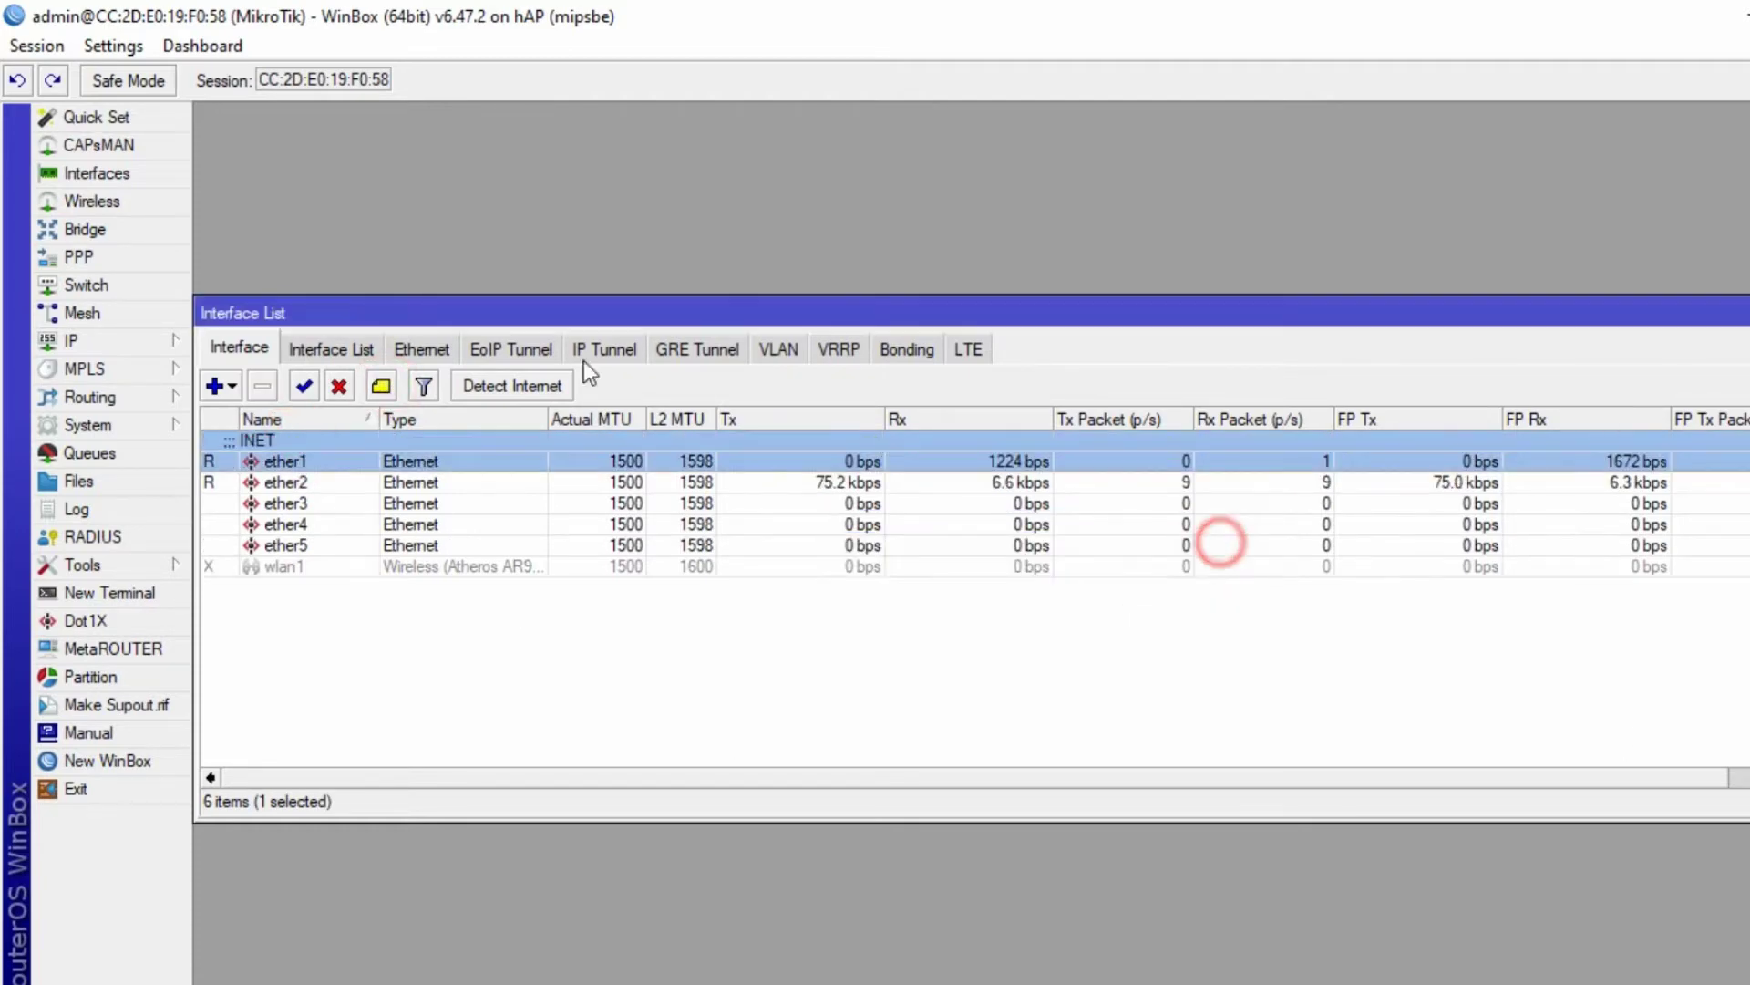
click(288, 482)
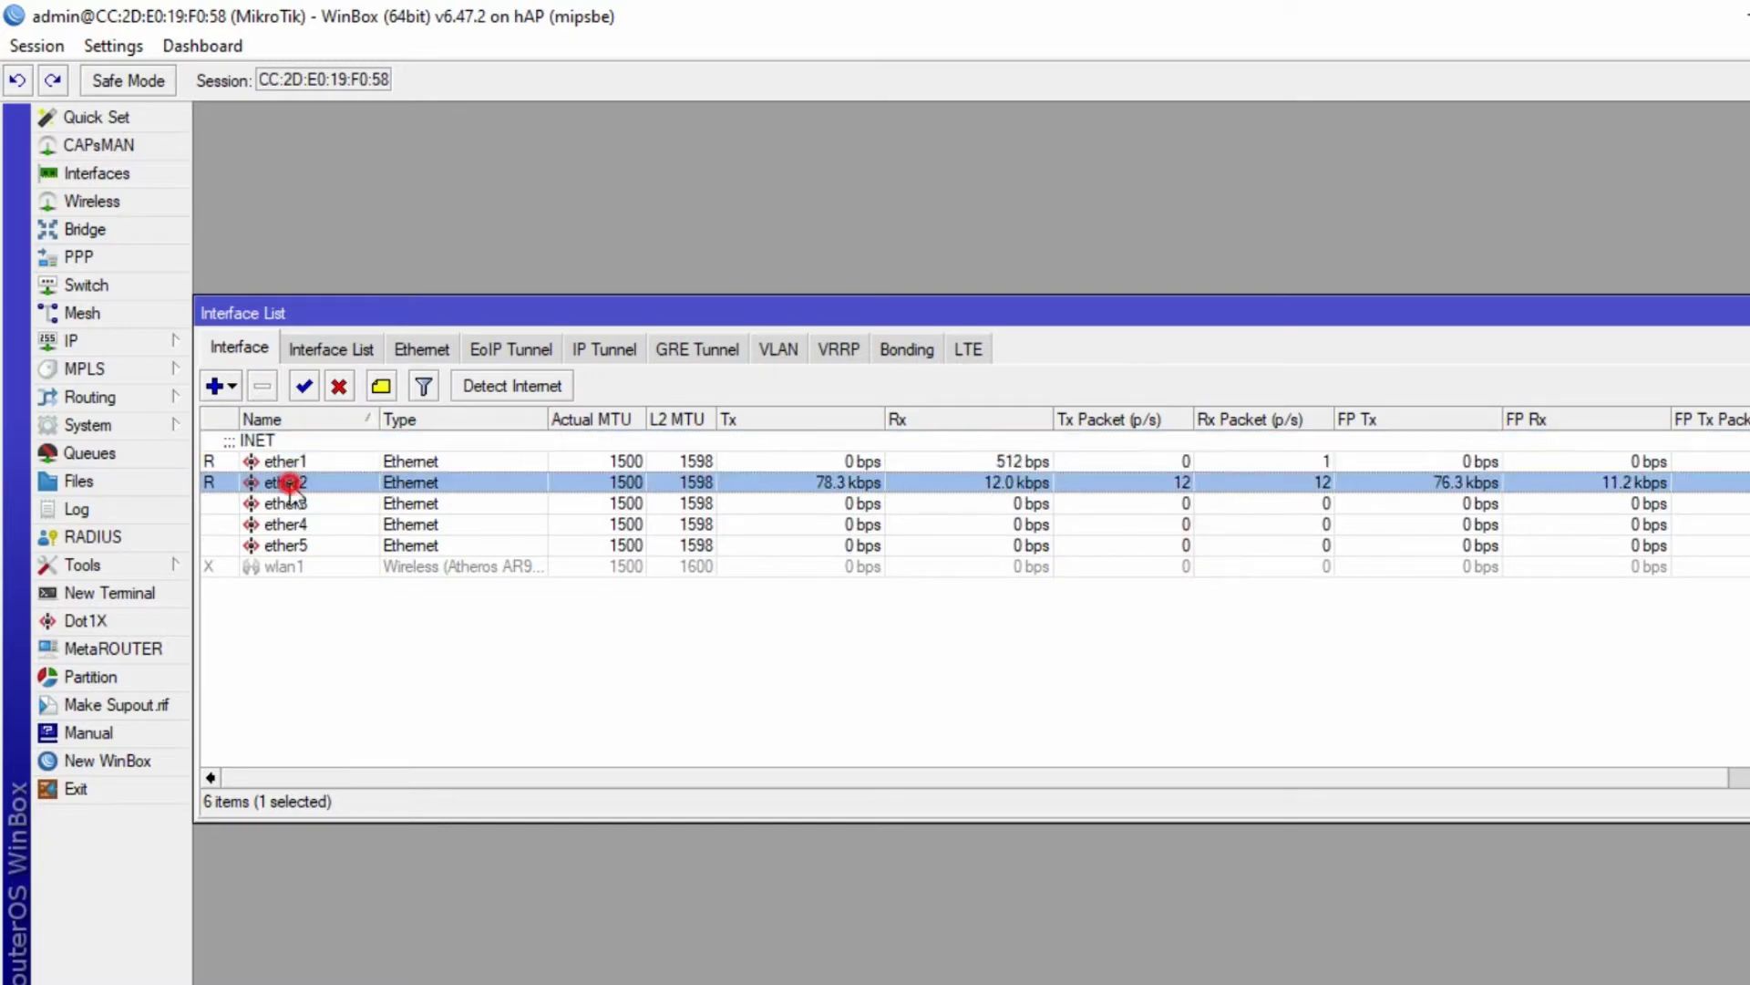
click(383, 386)
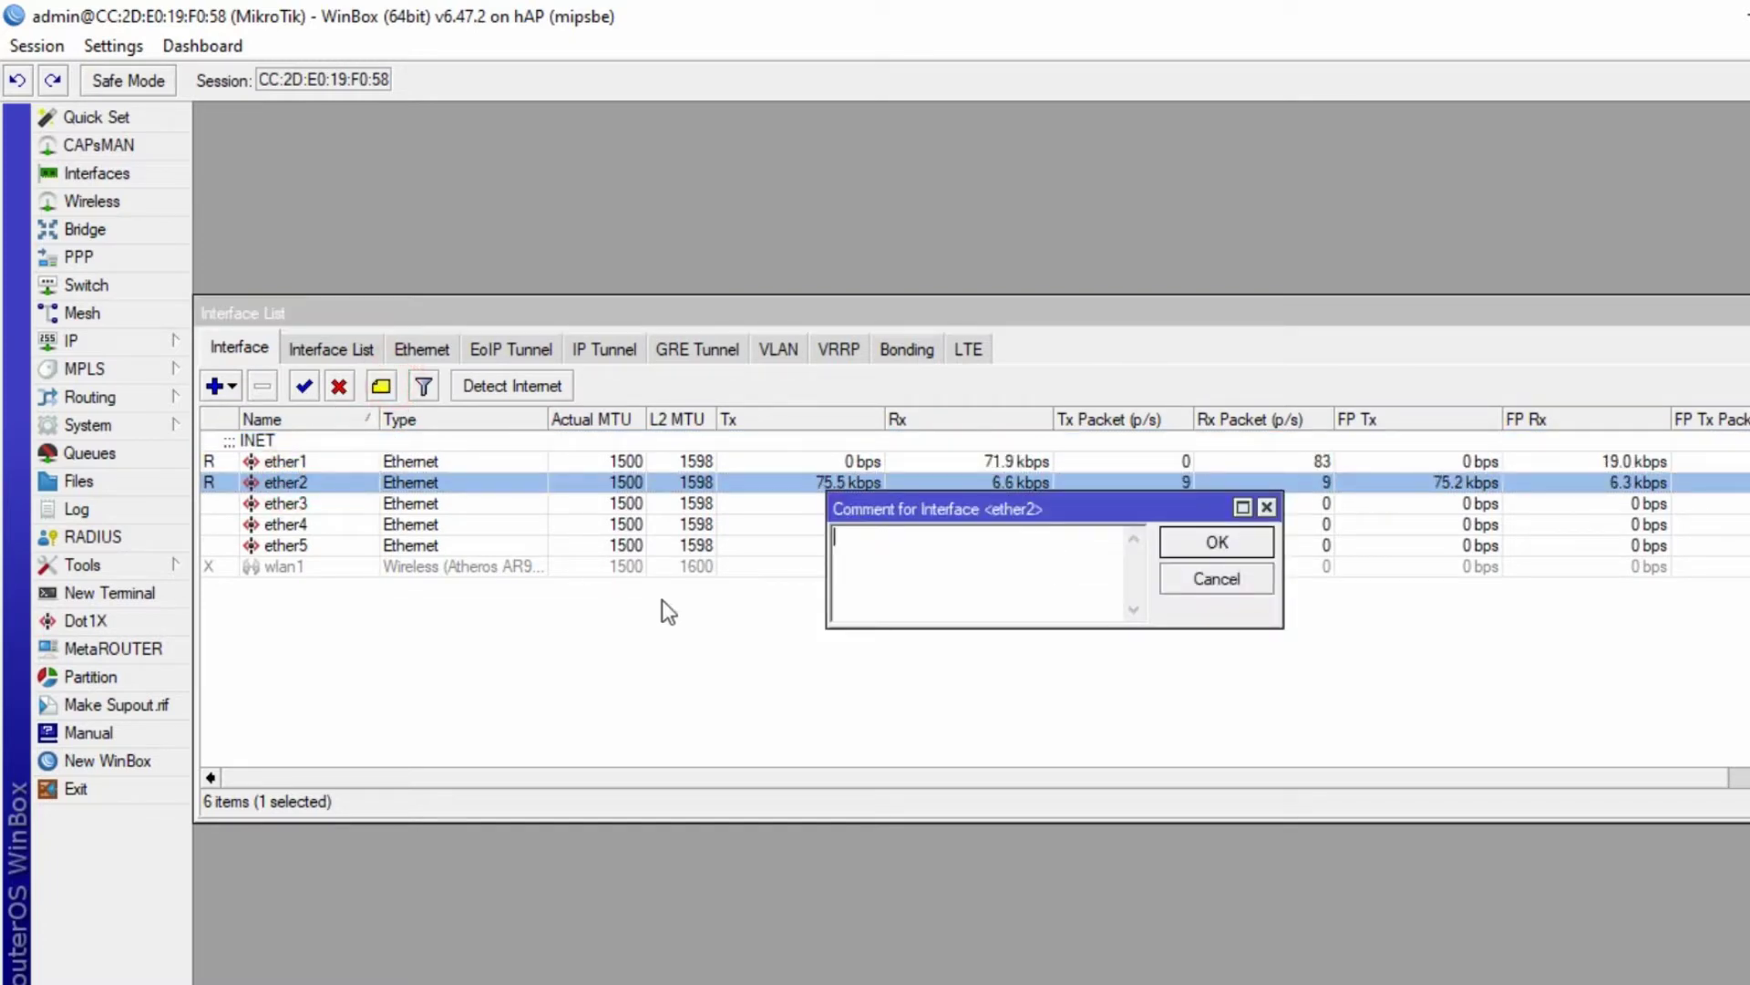
text(LAN)
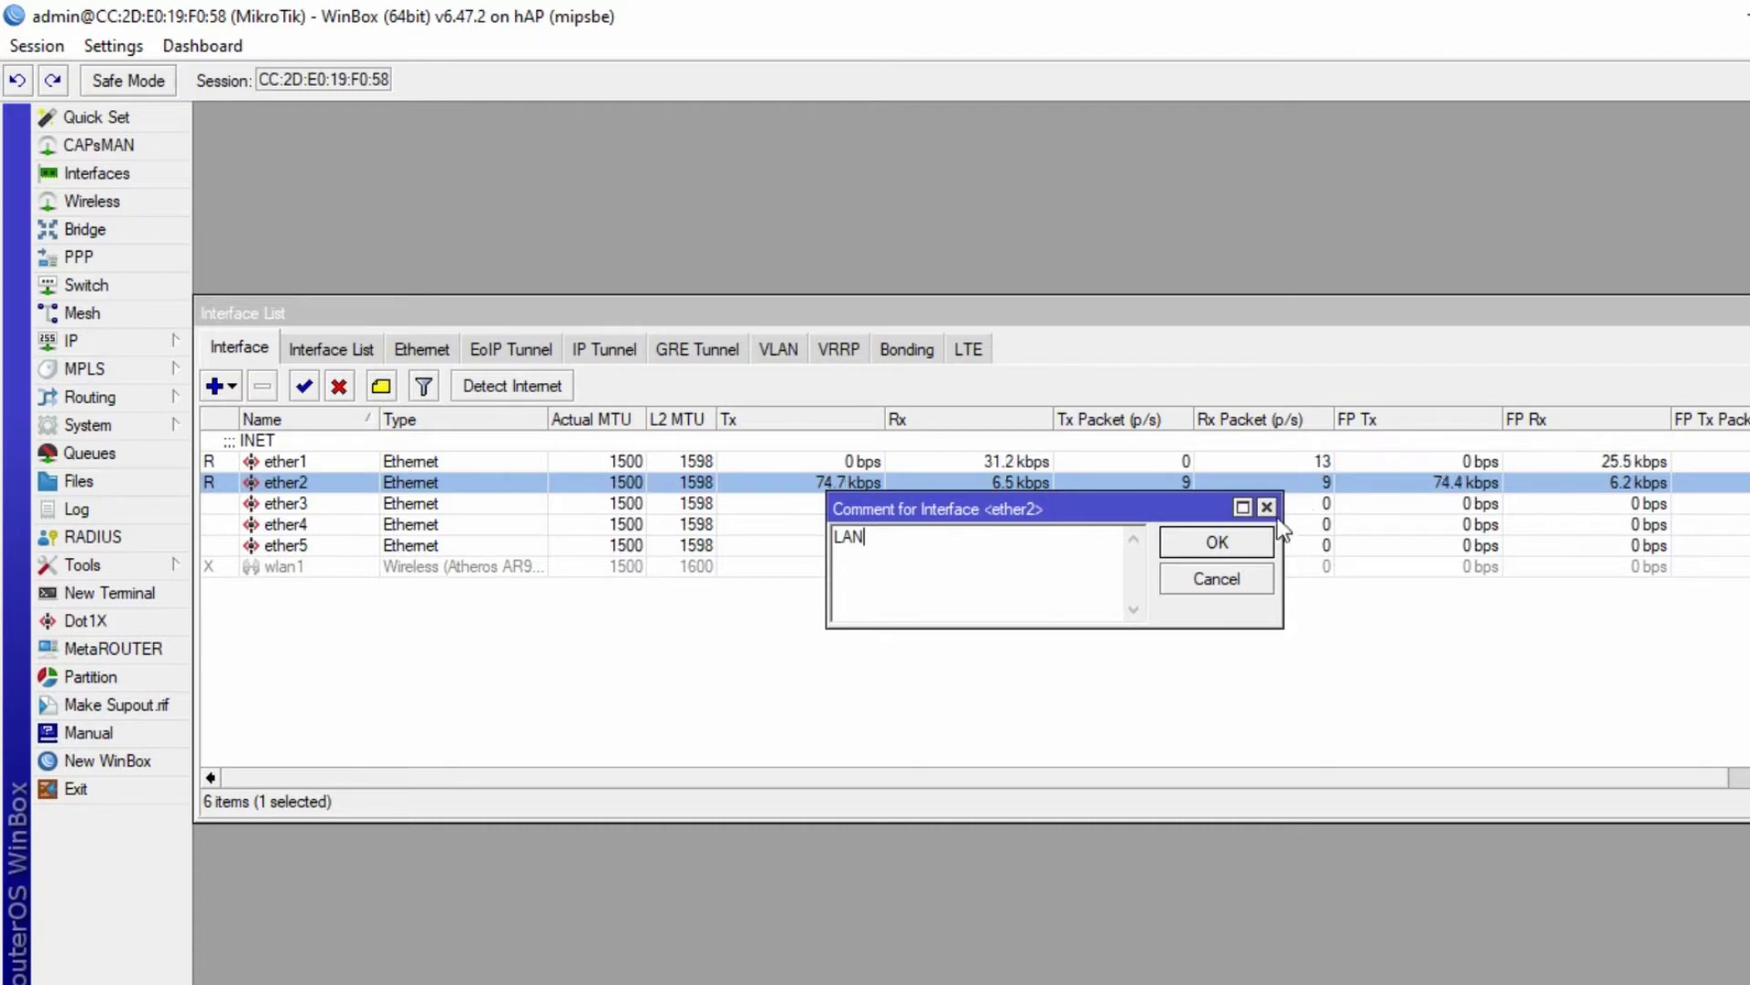
click(1256, 544)
- Enable the wlan1 wireless interface and comment it WLAN
click(270, 592)
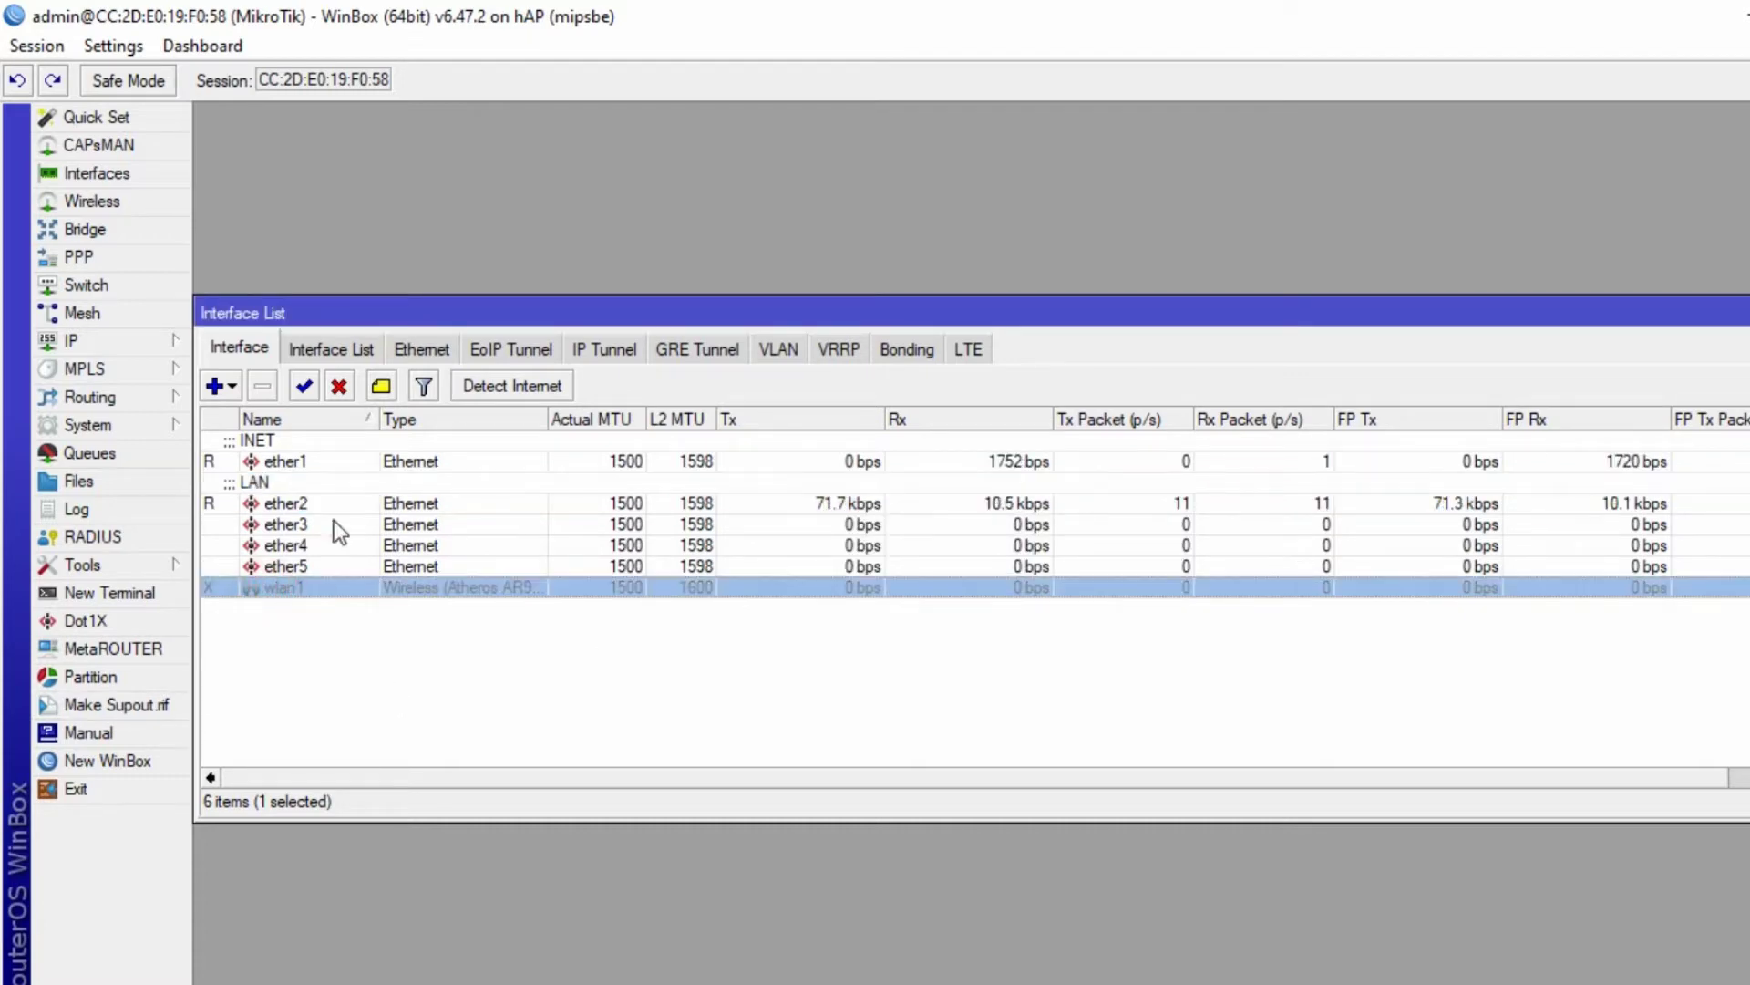
click(303, 386)
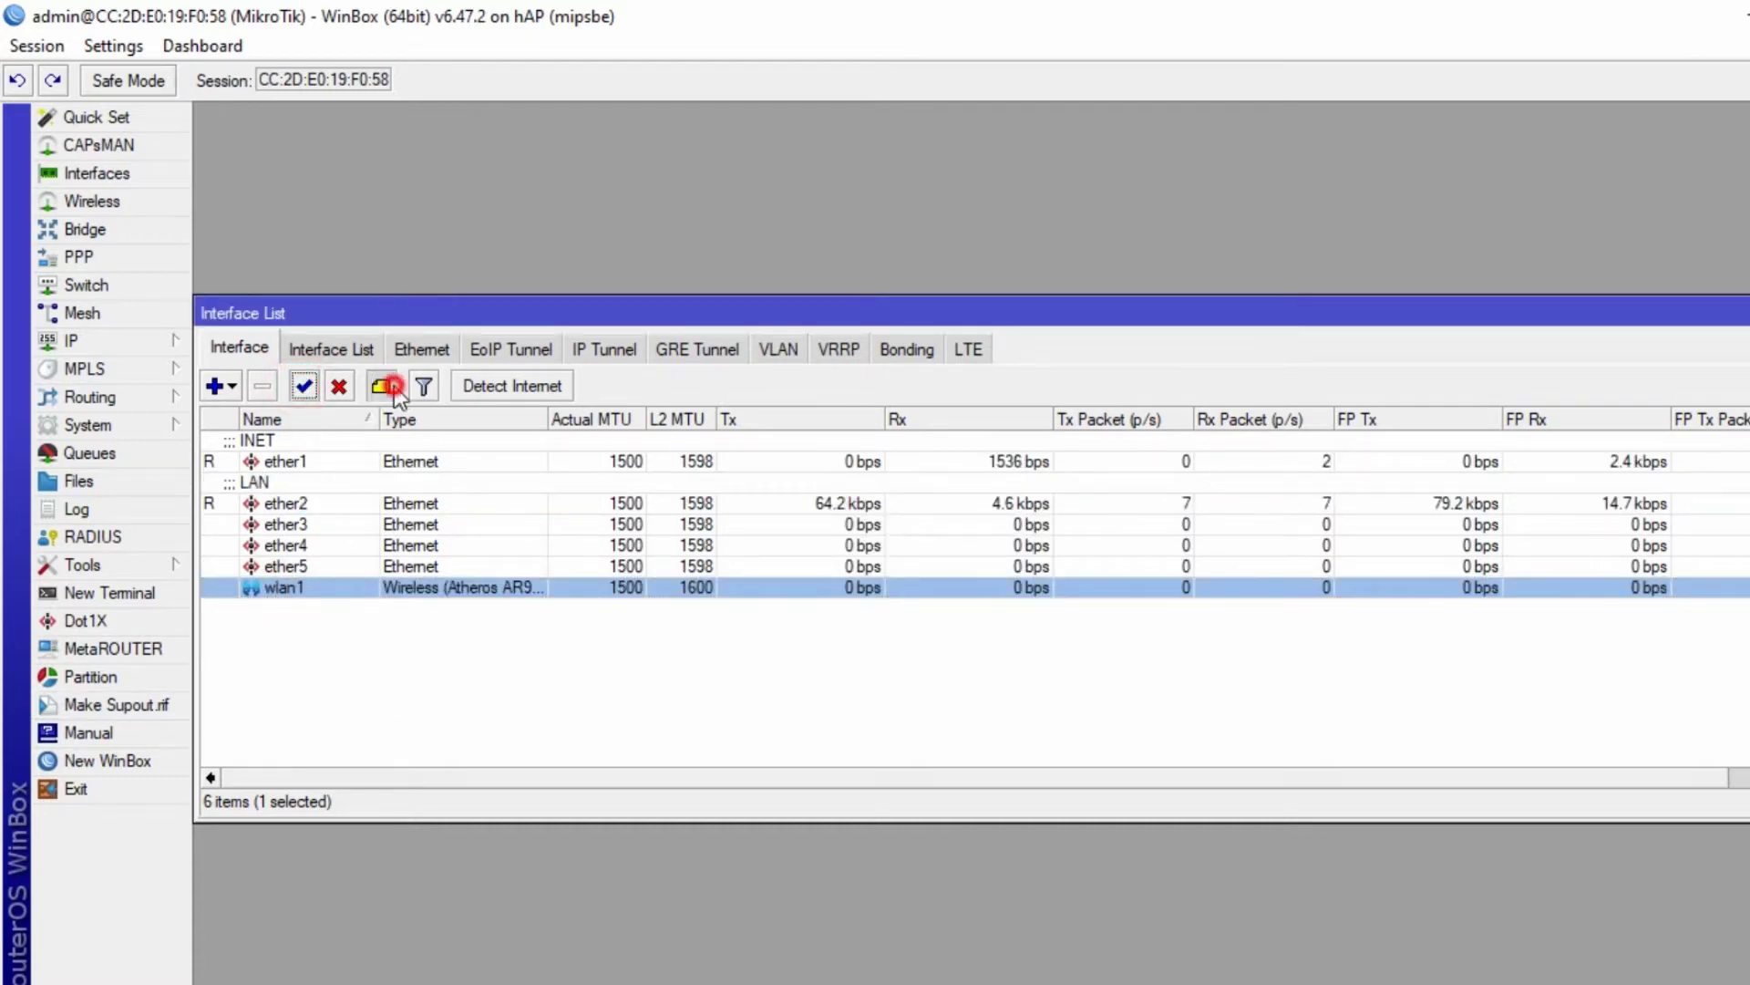
click(381, 385)
text(WLAN)
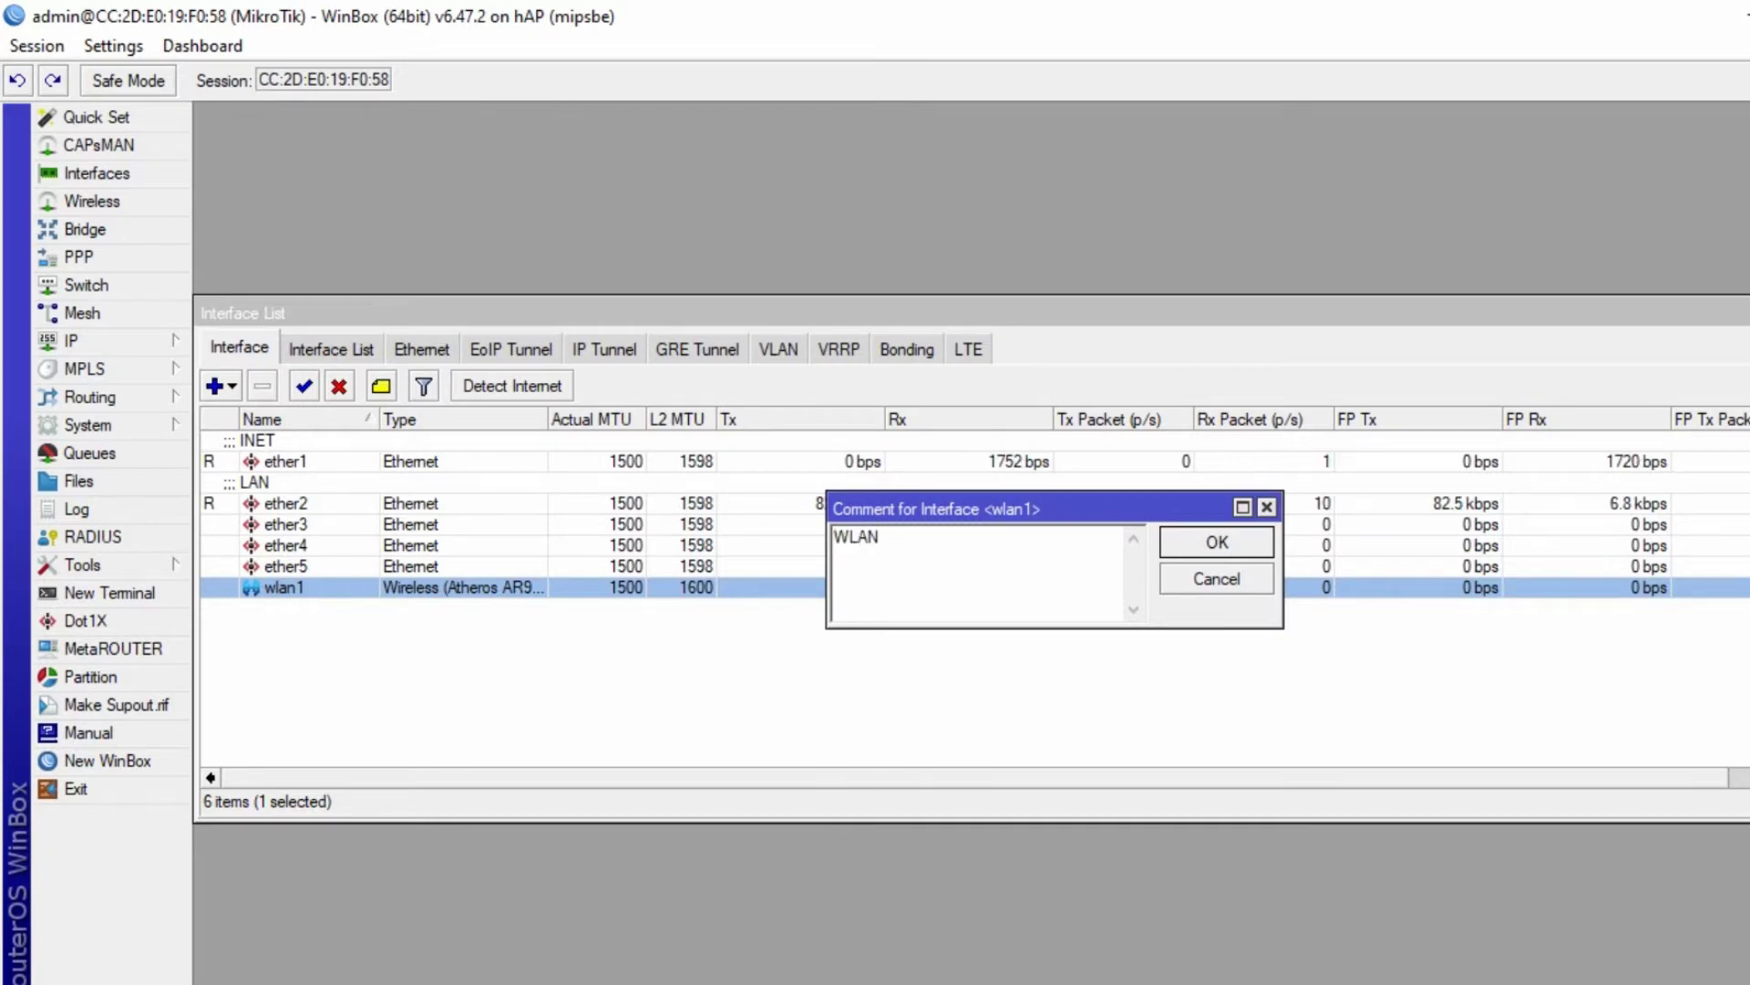
click(1217, 542)
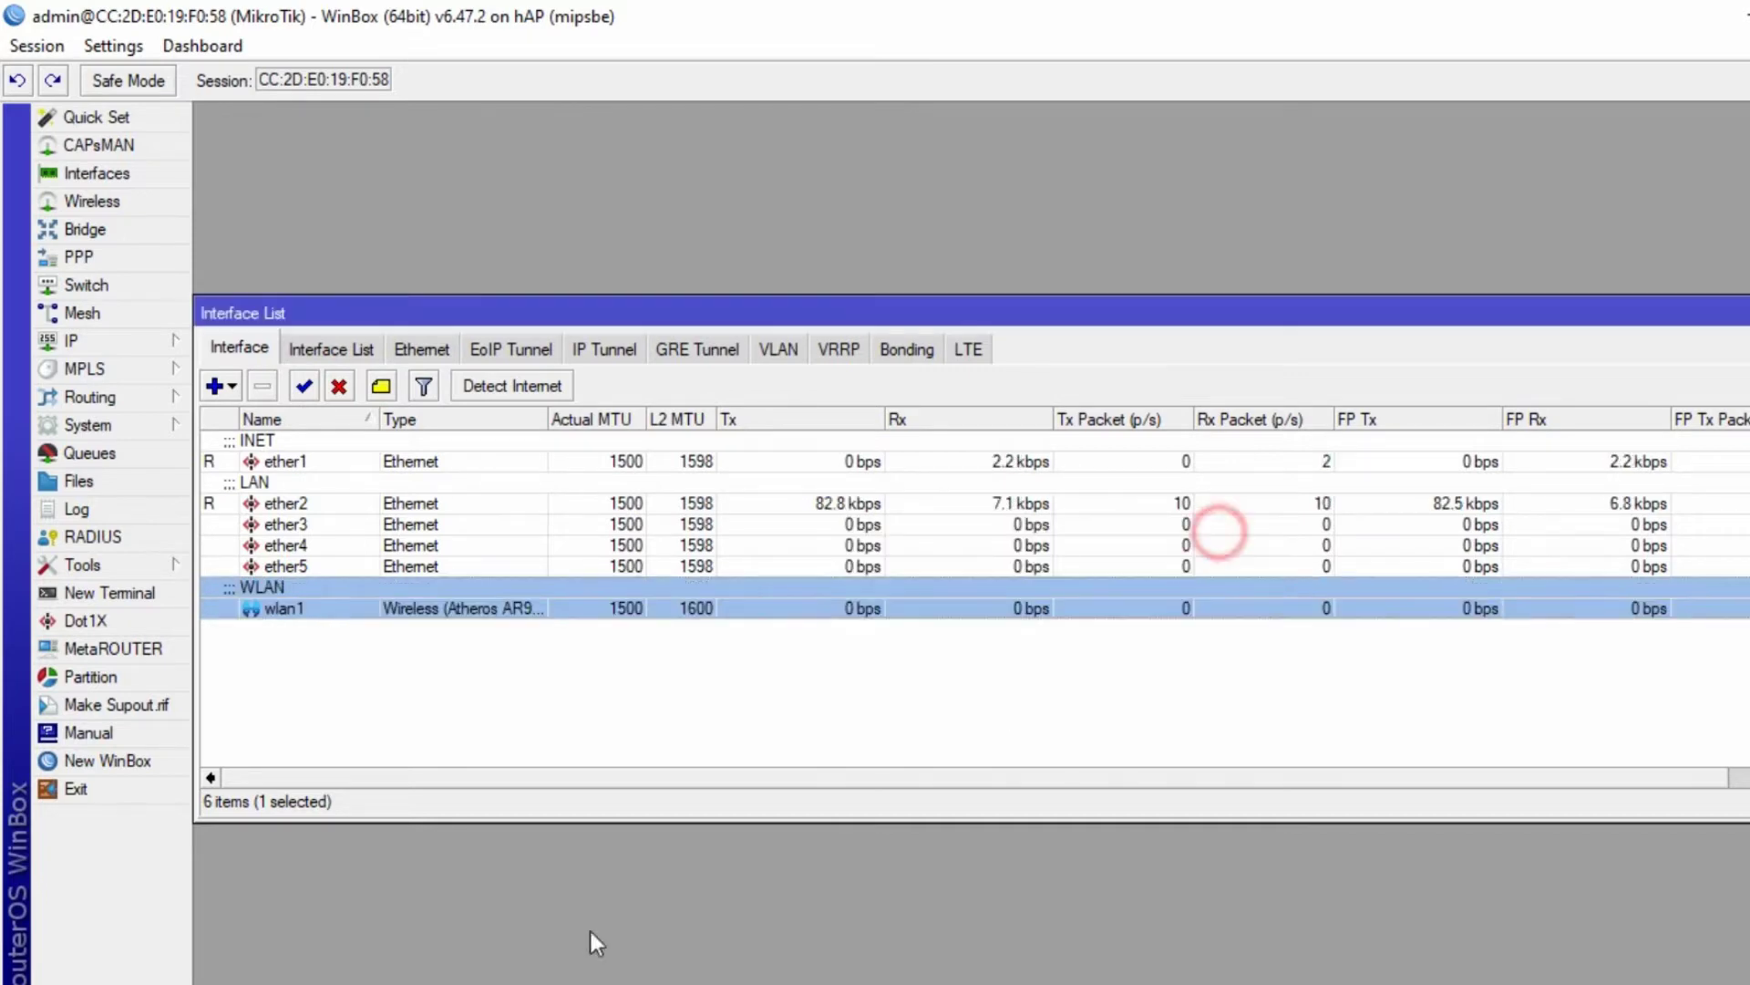
key(alt+Tab)
- Review the Ether1, Ether 2 (192.168.10.1/24) and WLAN1 (192.168.20.1/24) values in the task sheet
scroll(963, 601, up, 2)
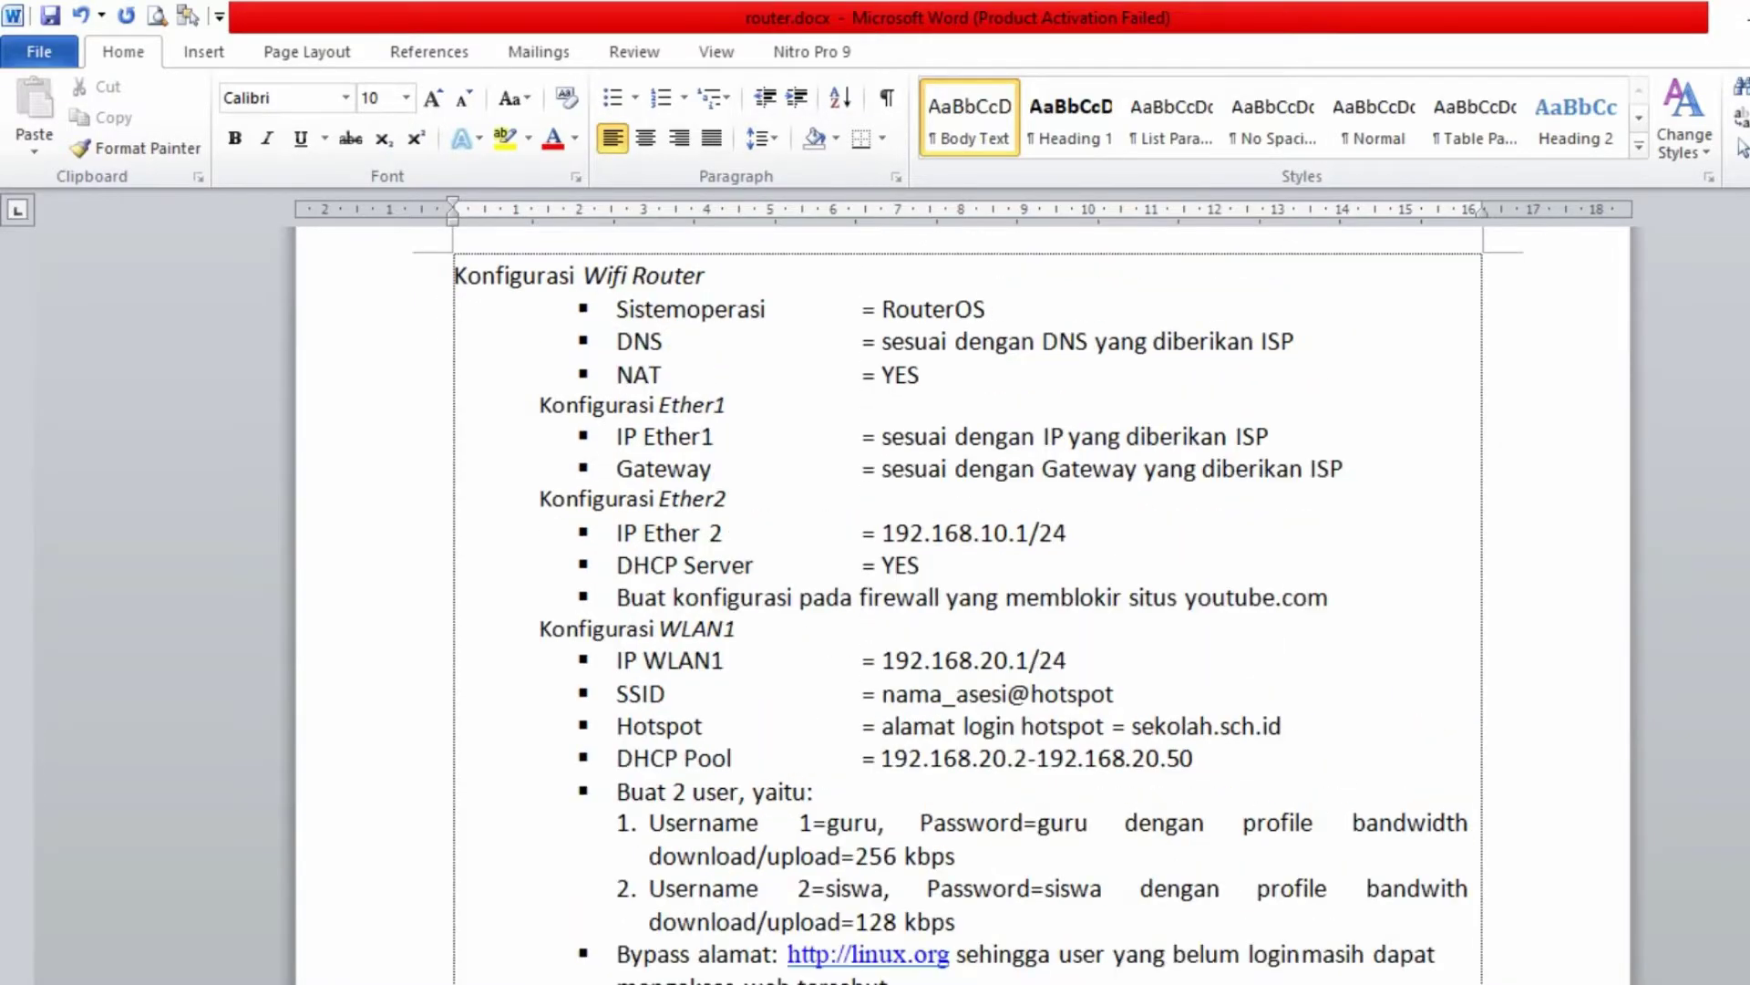
drag(539, 405, 741, 405)
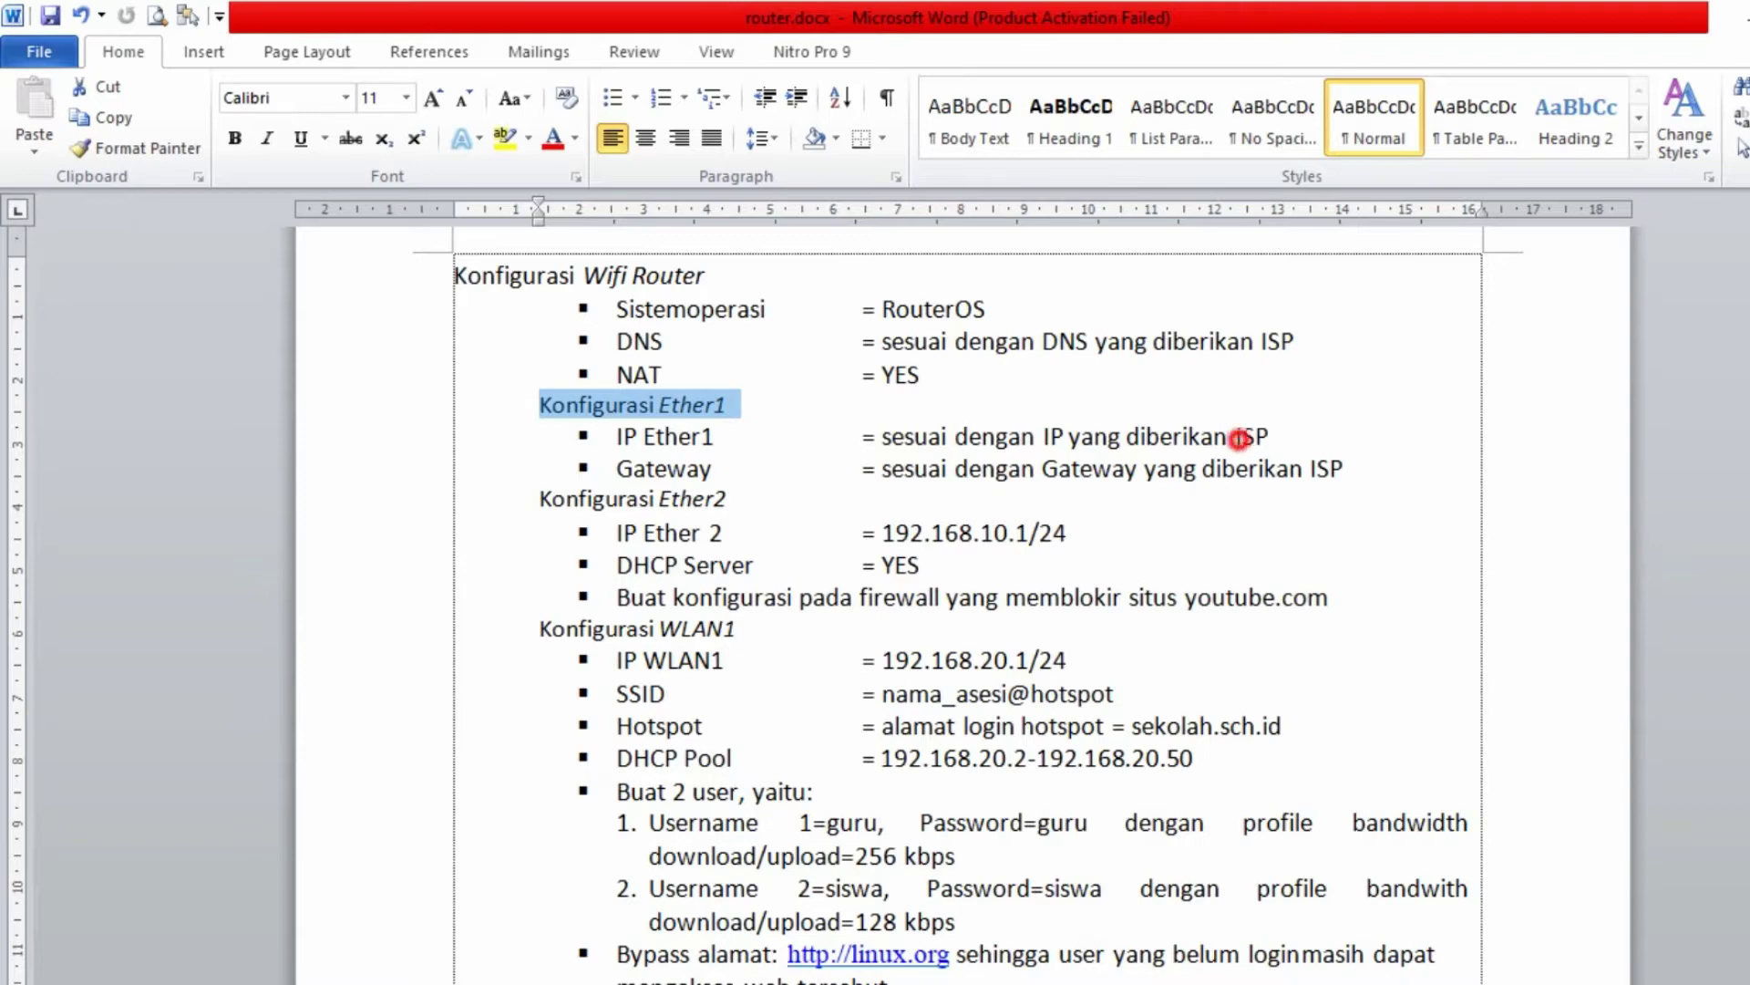
drag(1236, 438, 1256, 437)
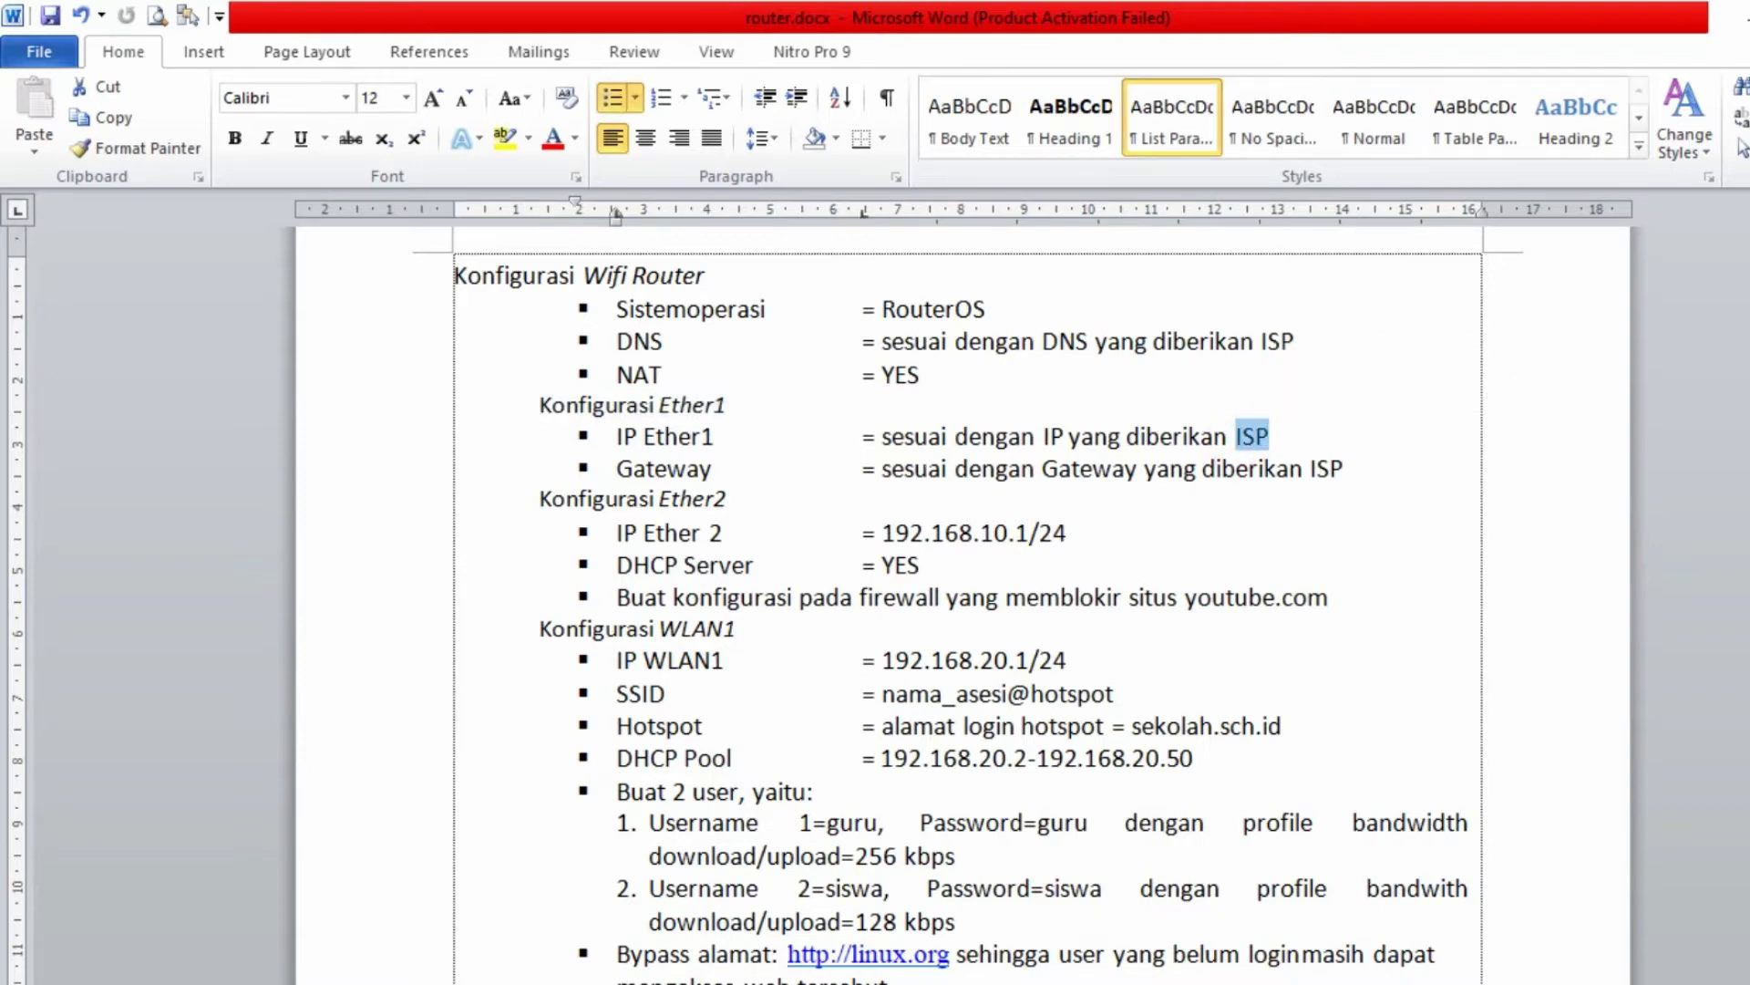
drag(882, 532, 1064, 534)
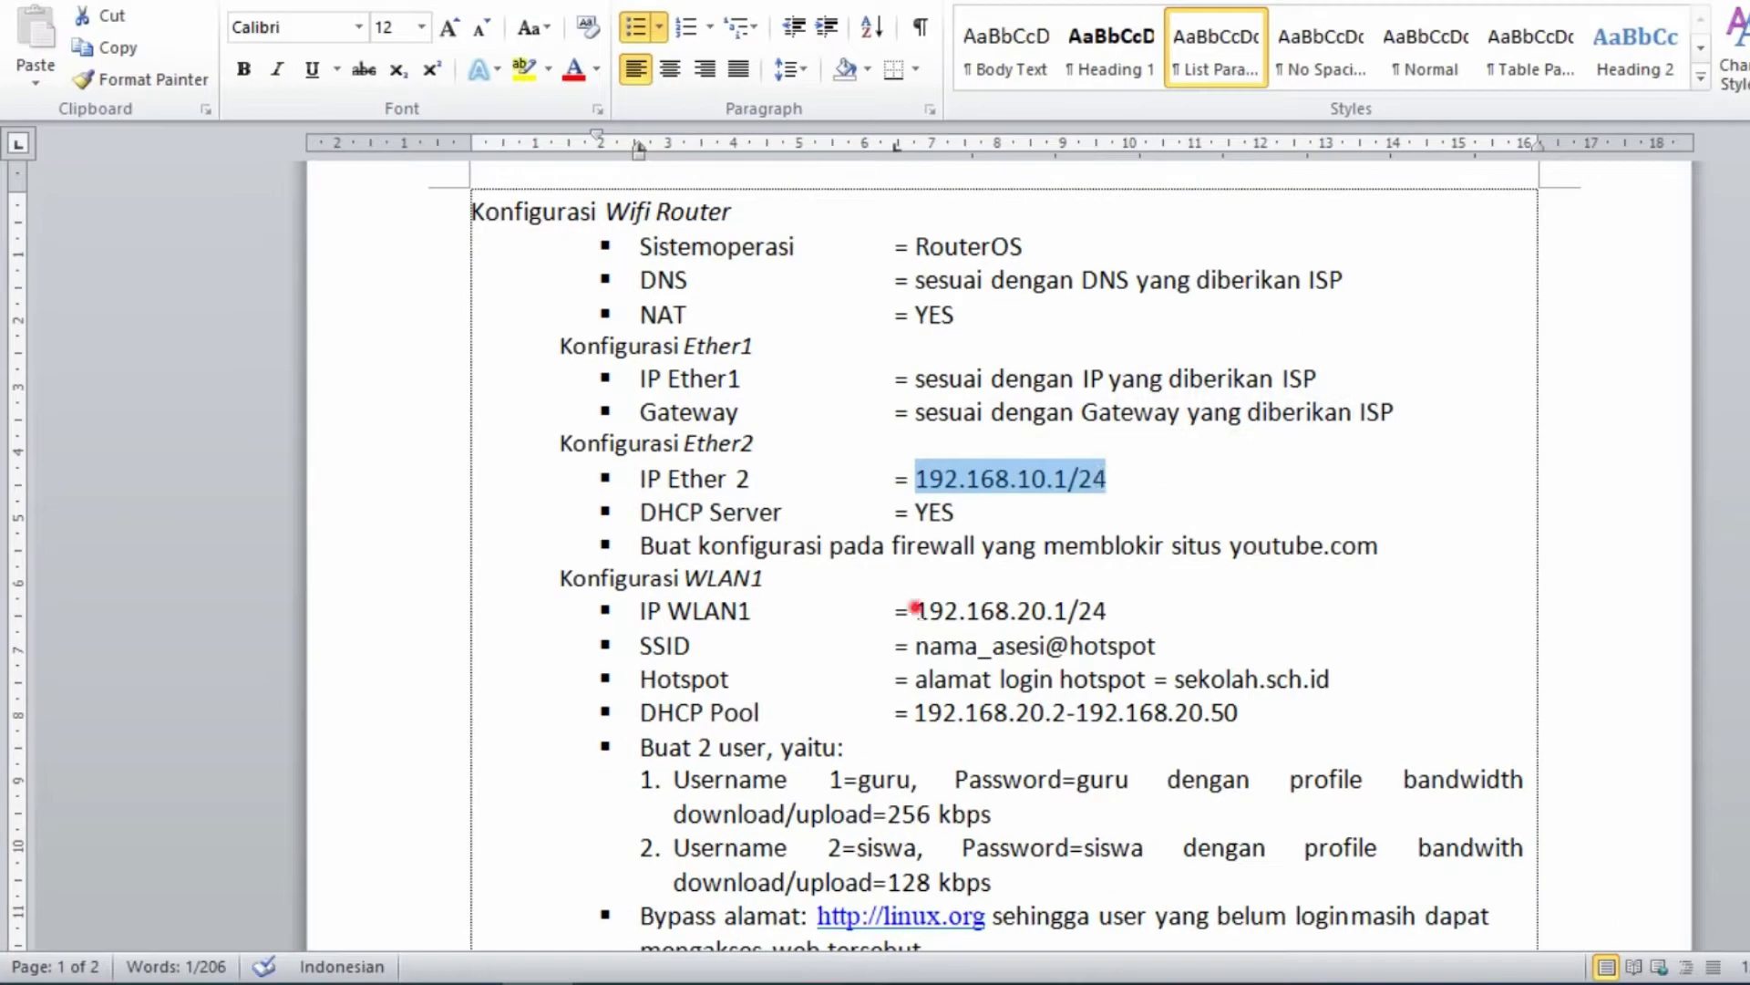
drag(915, 609, 1103, 609)
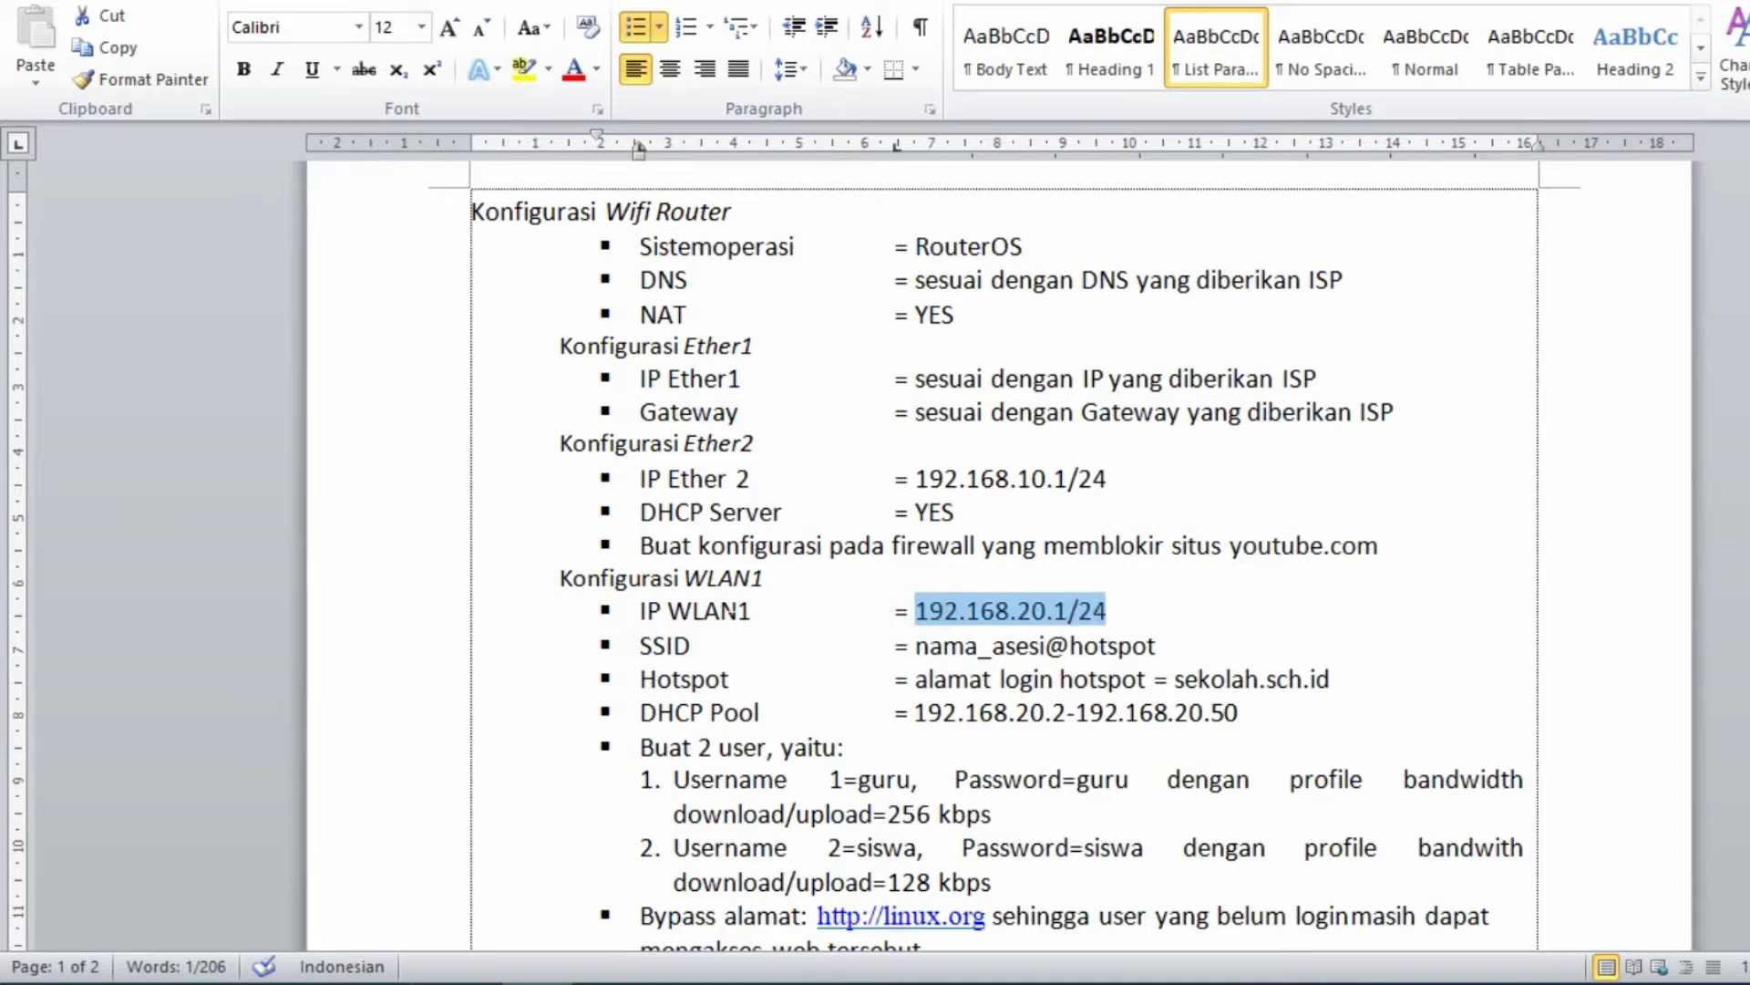
click(818, 483)
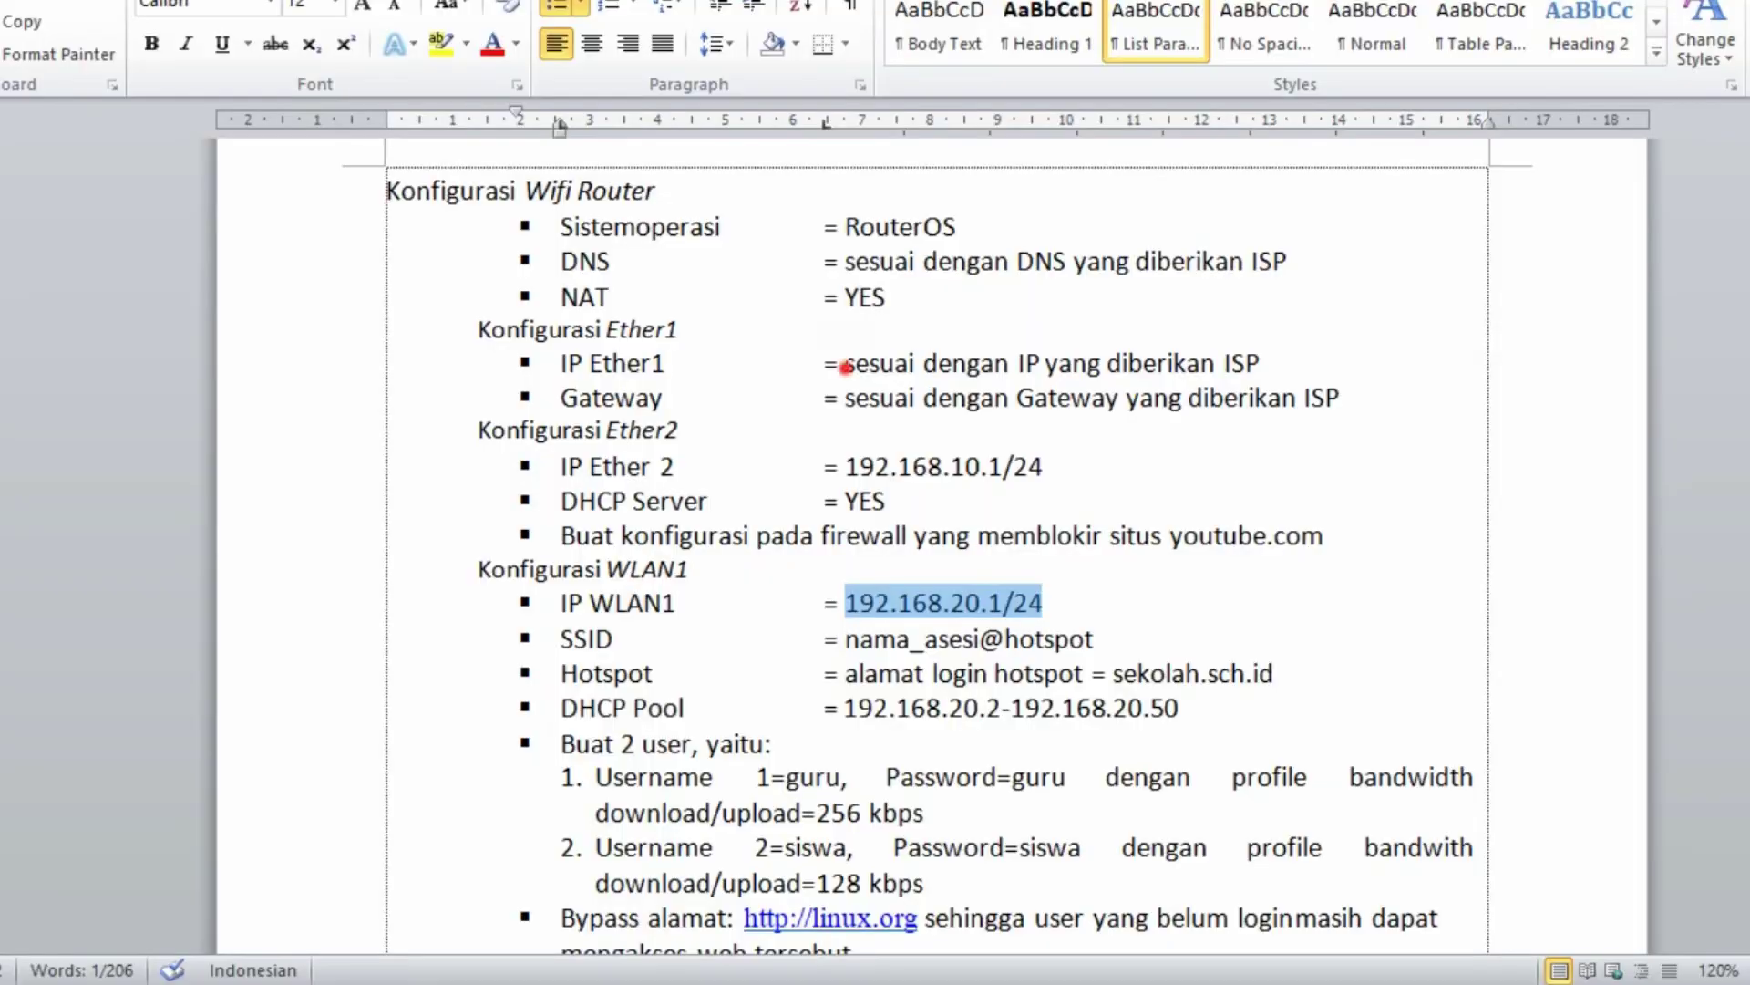
- Highlight the IP Ether1 value in red
drag(845, 363, 1260, 365)
click(441, 43)
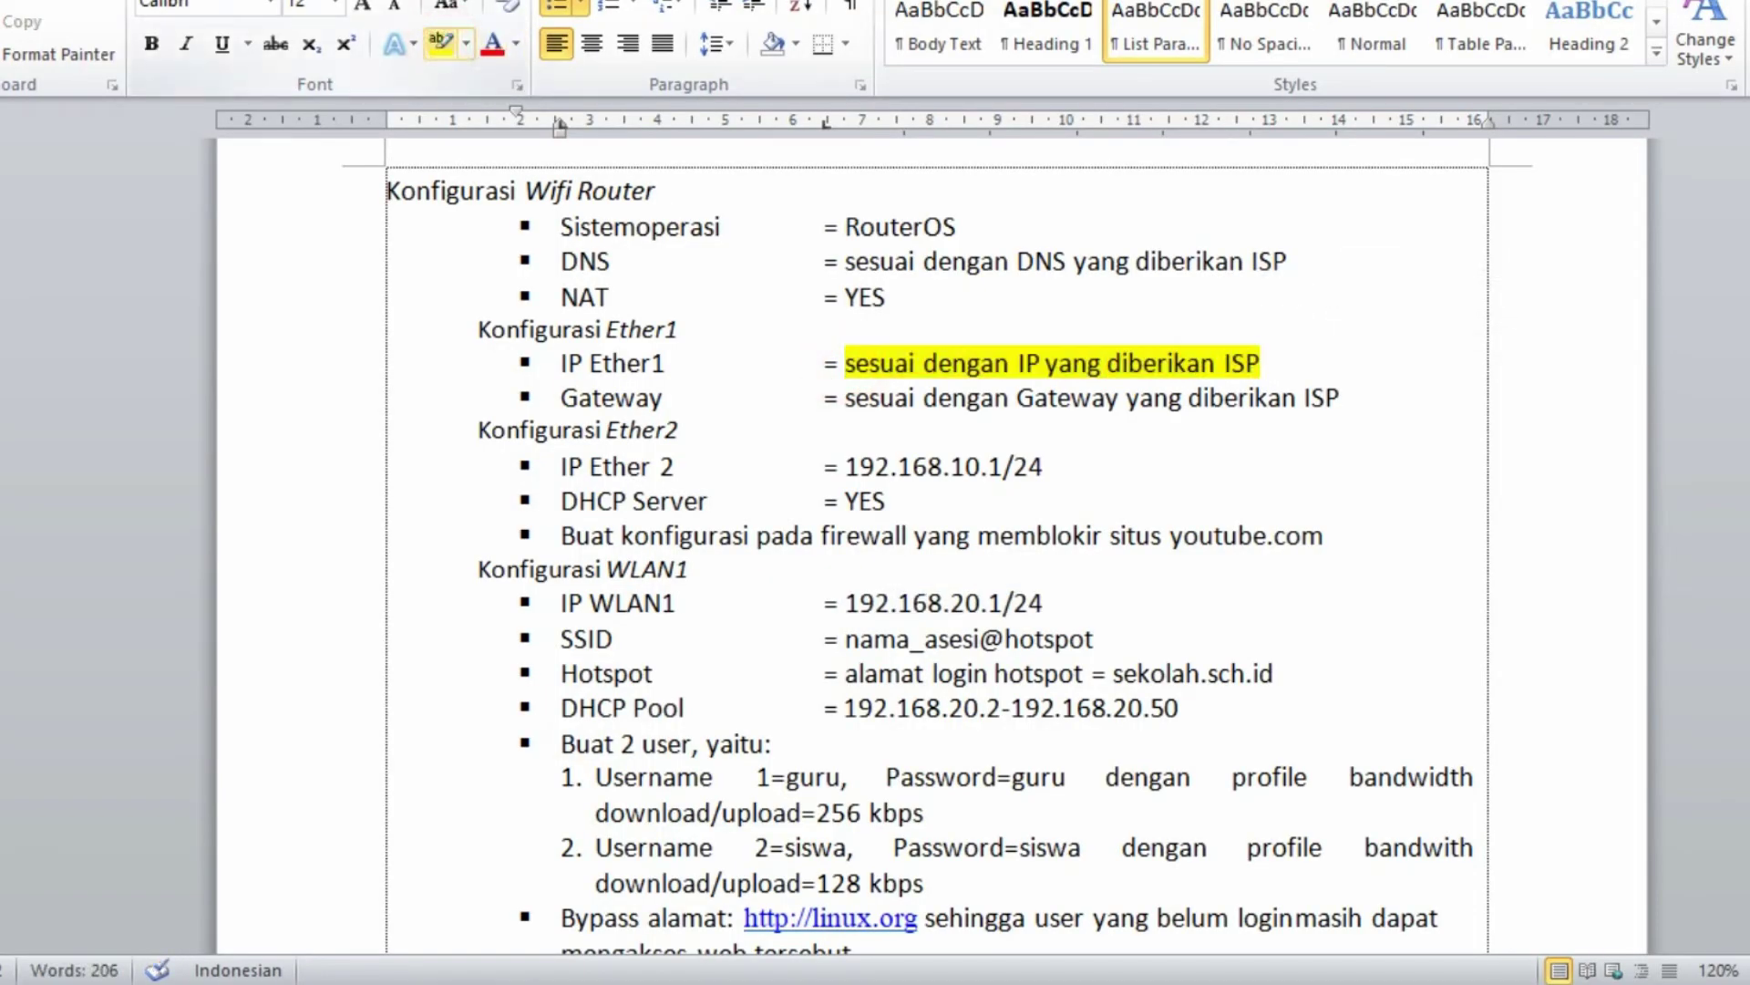
click(465, 43)
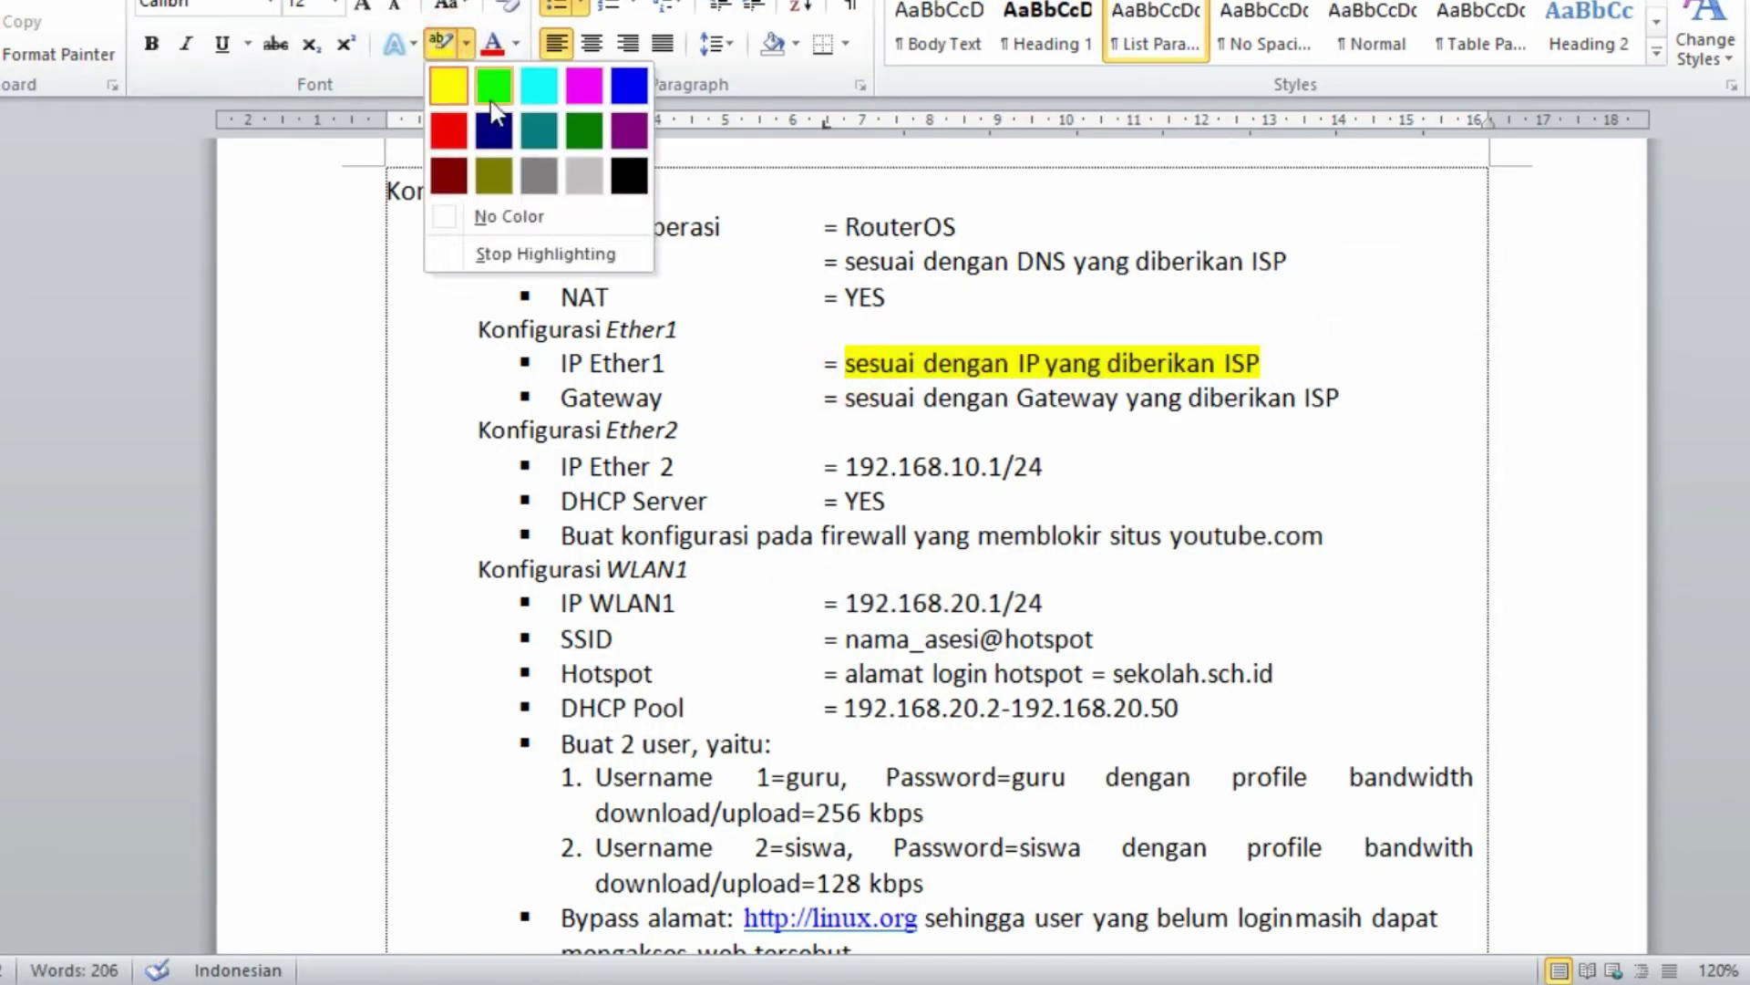
click(456, 132)
drag(843, 364, 1262, 365)
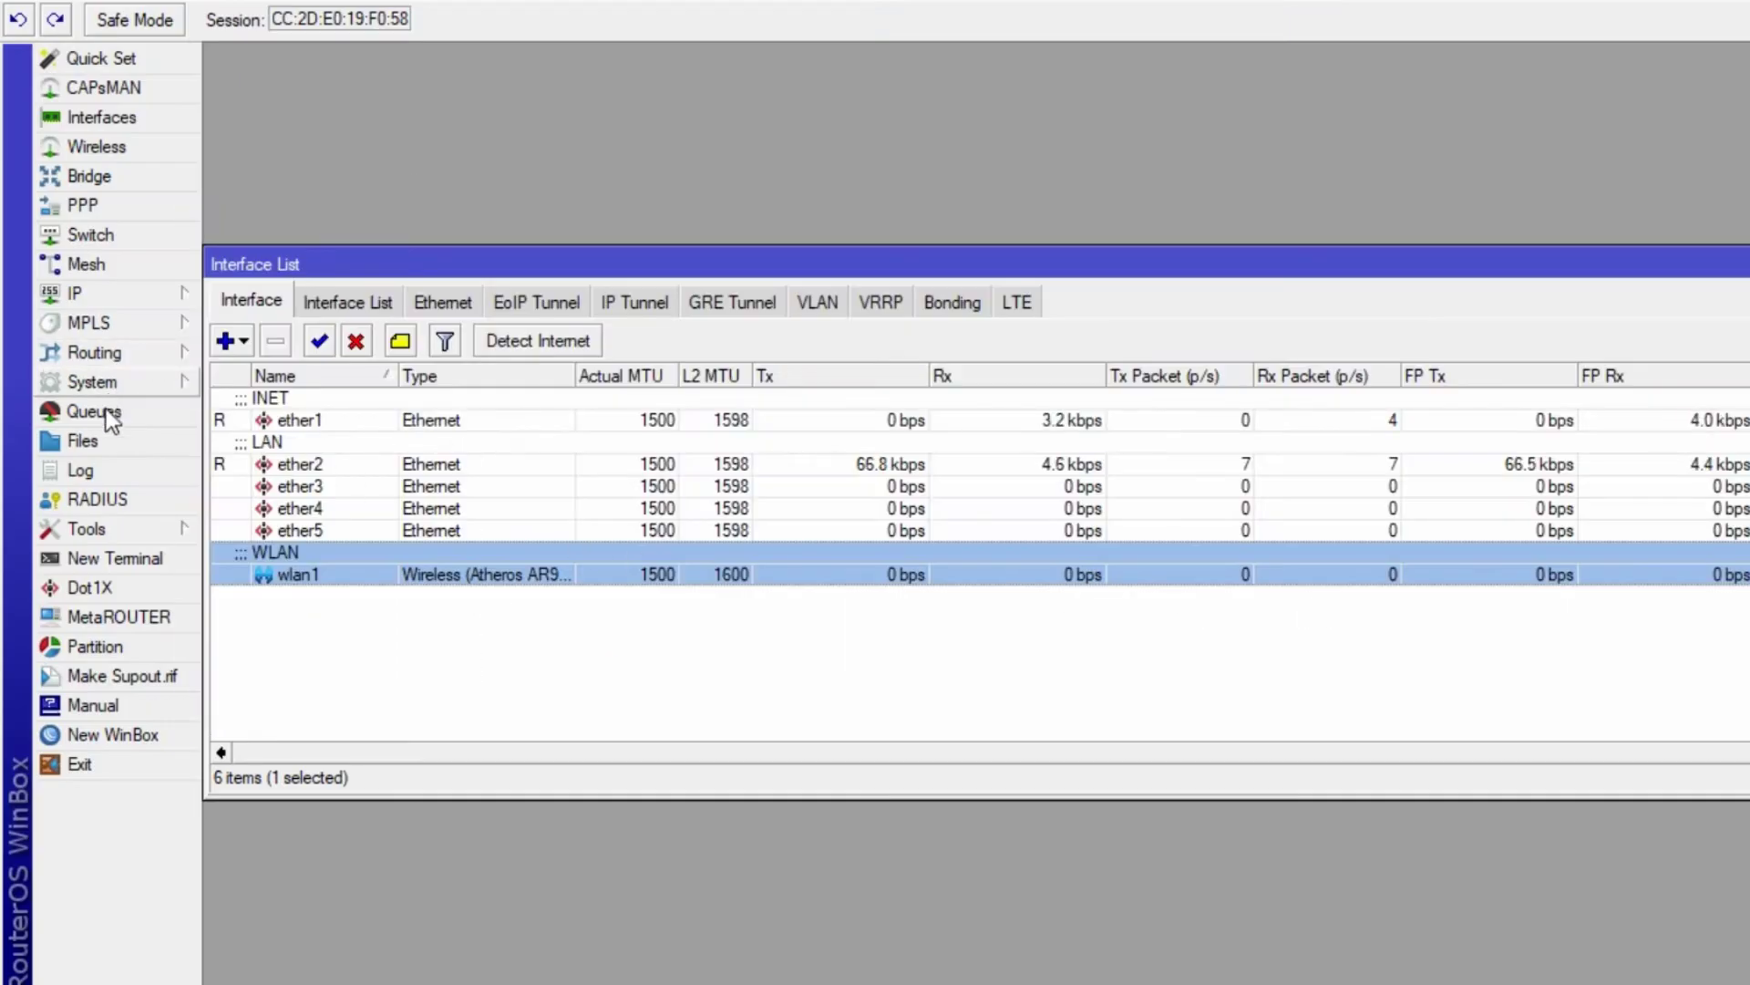
- Add and enable a DHCP client on ether1
click(86, 293)
click(240, 401)
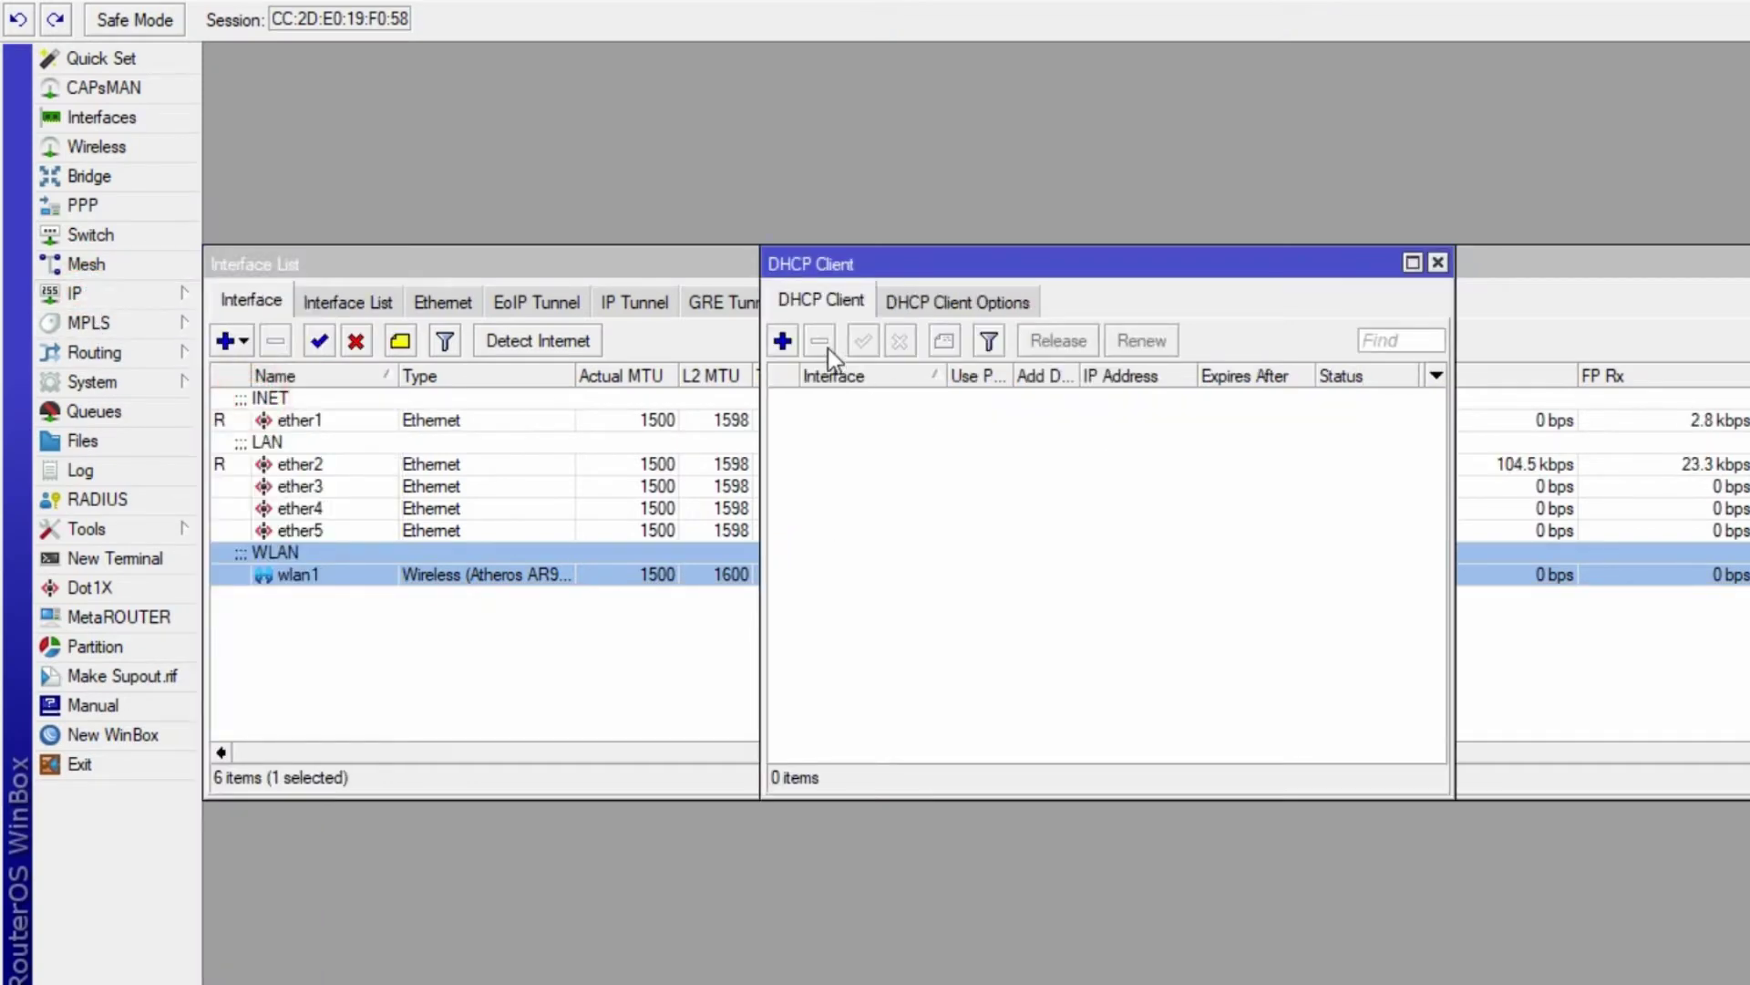
click(782, 340)
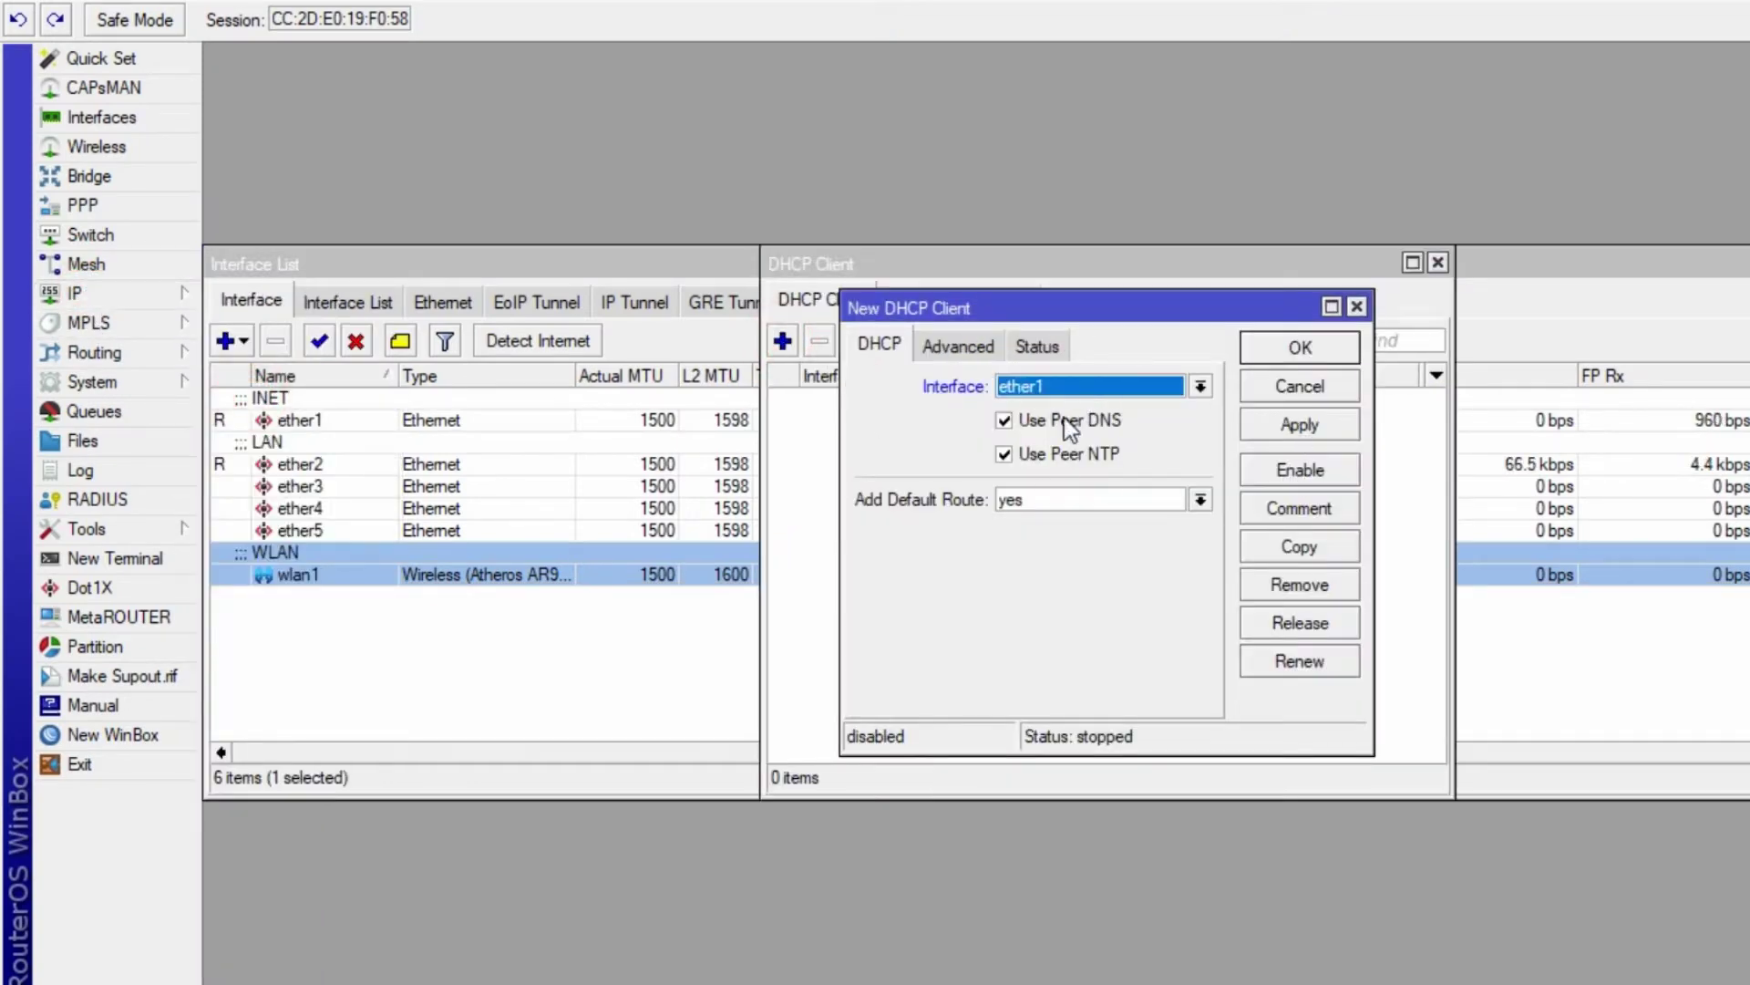
click(1299, 425)
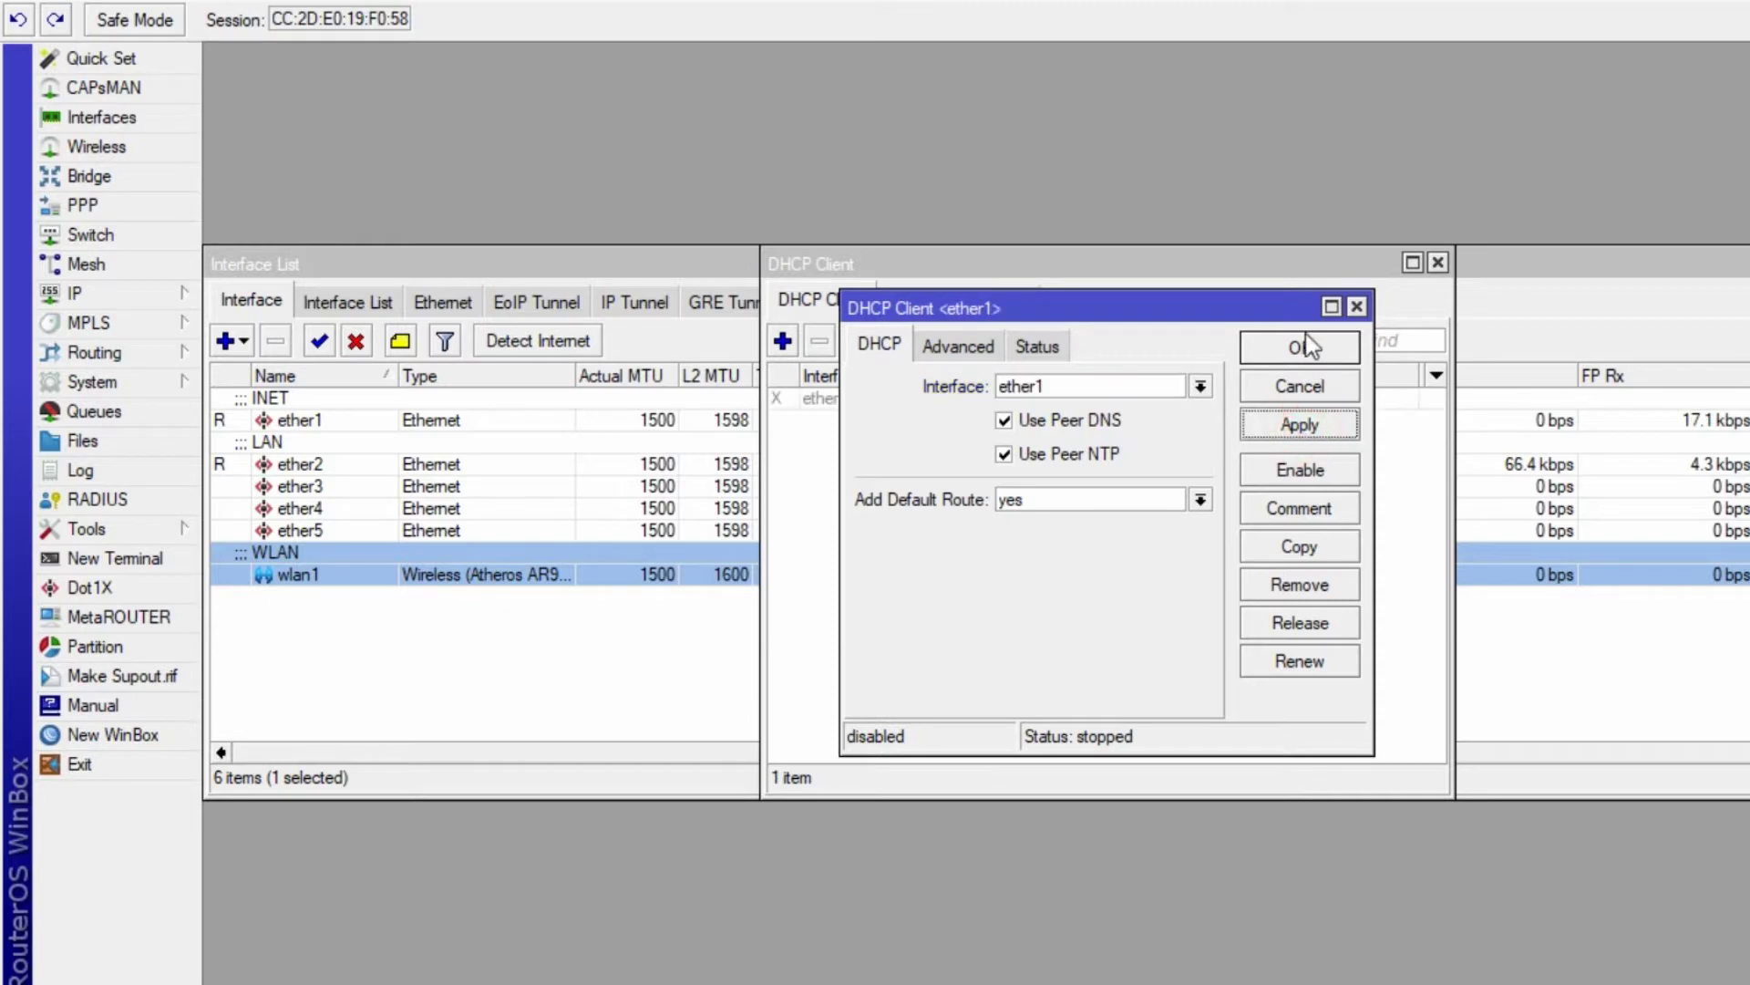
click(1299, 347)
click(844, 402)
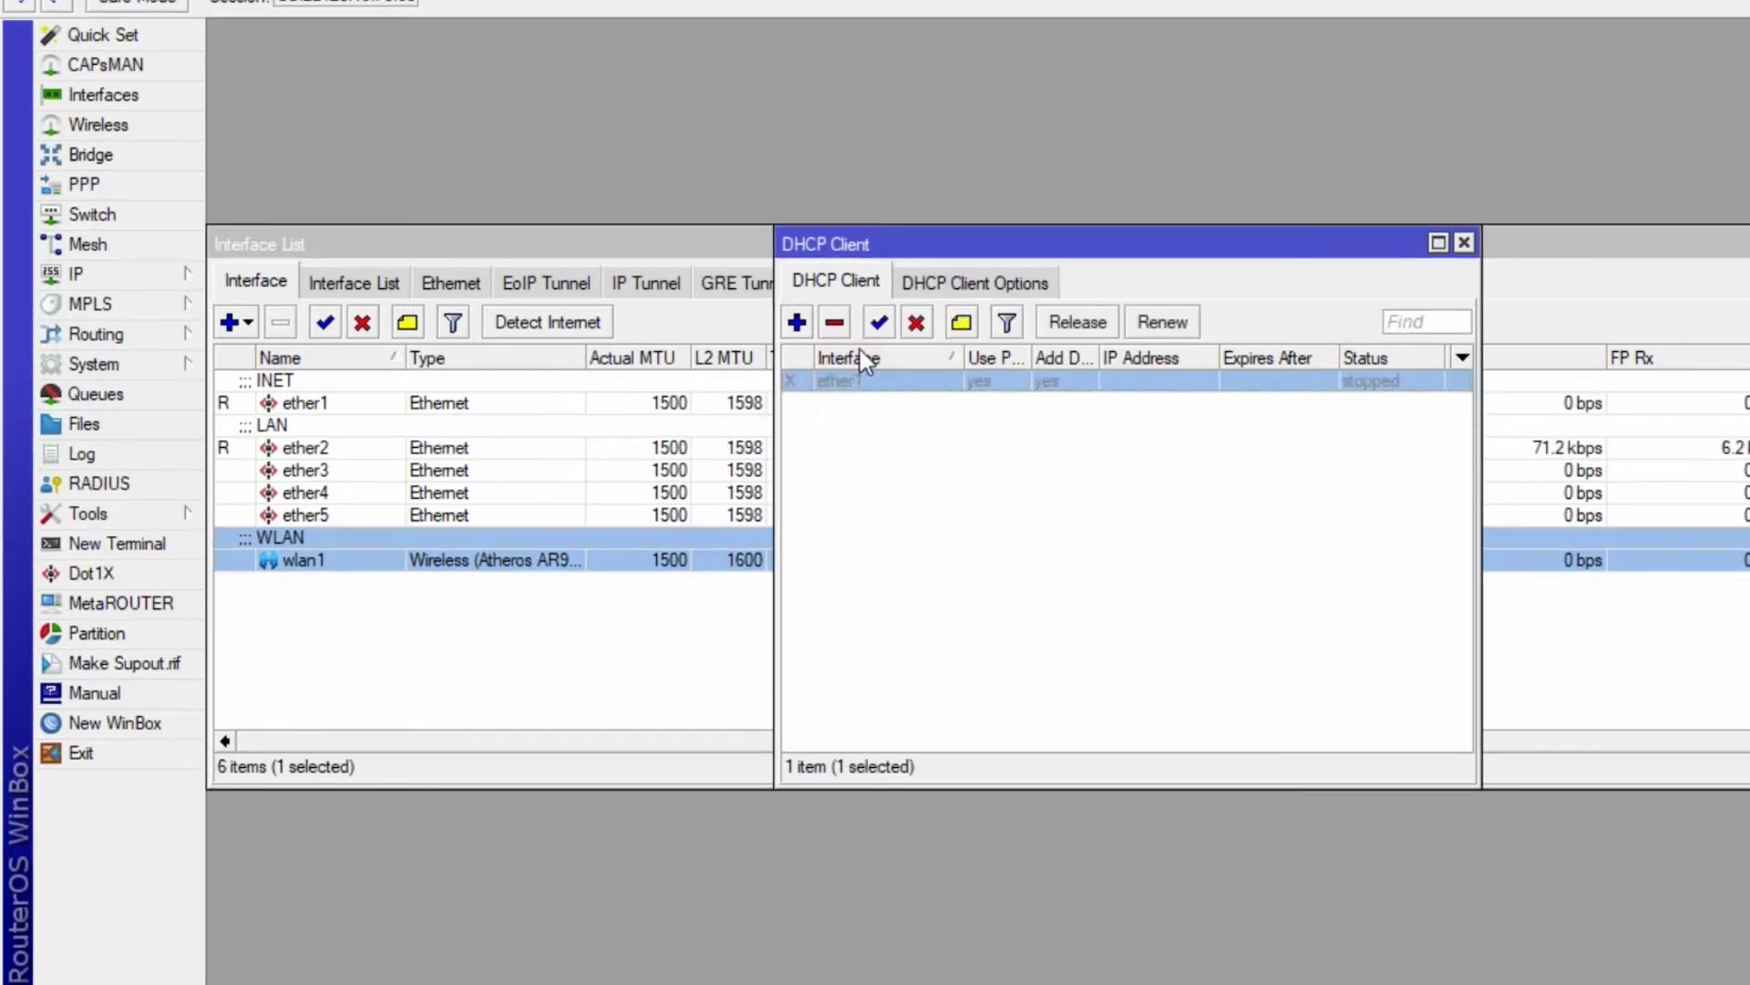
click(864, 340)
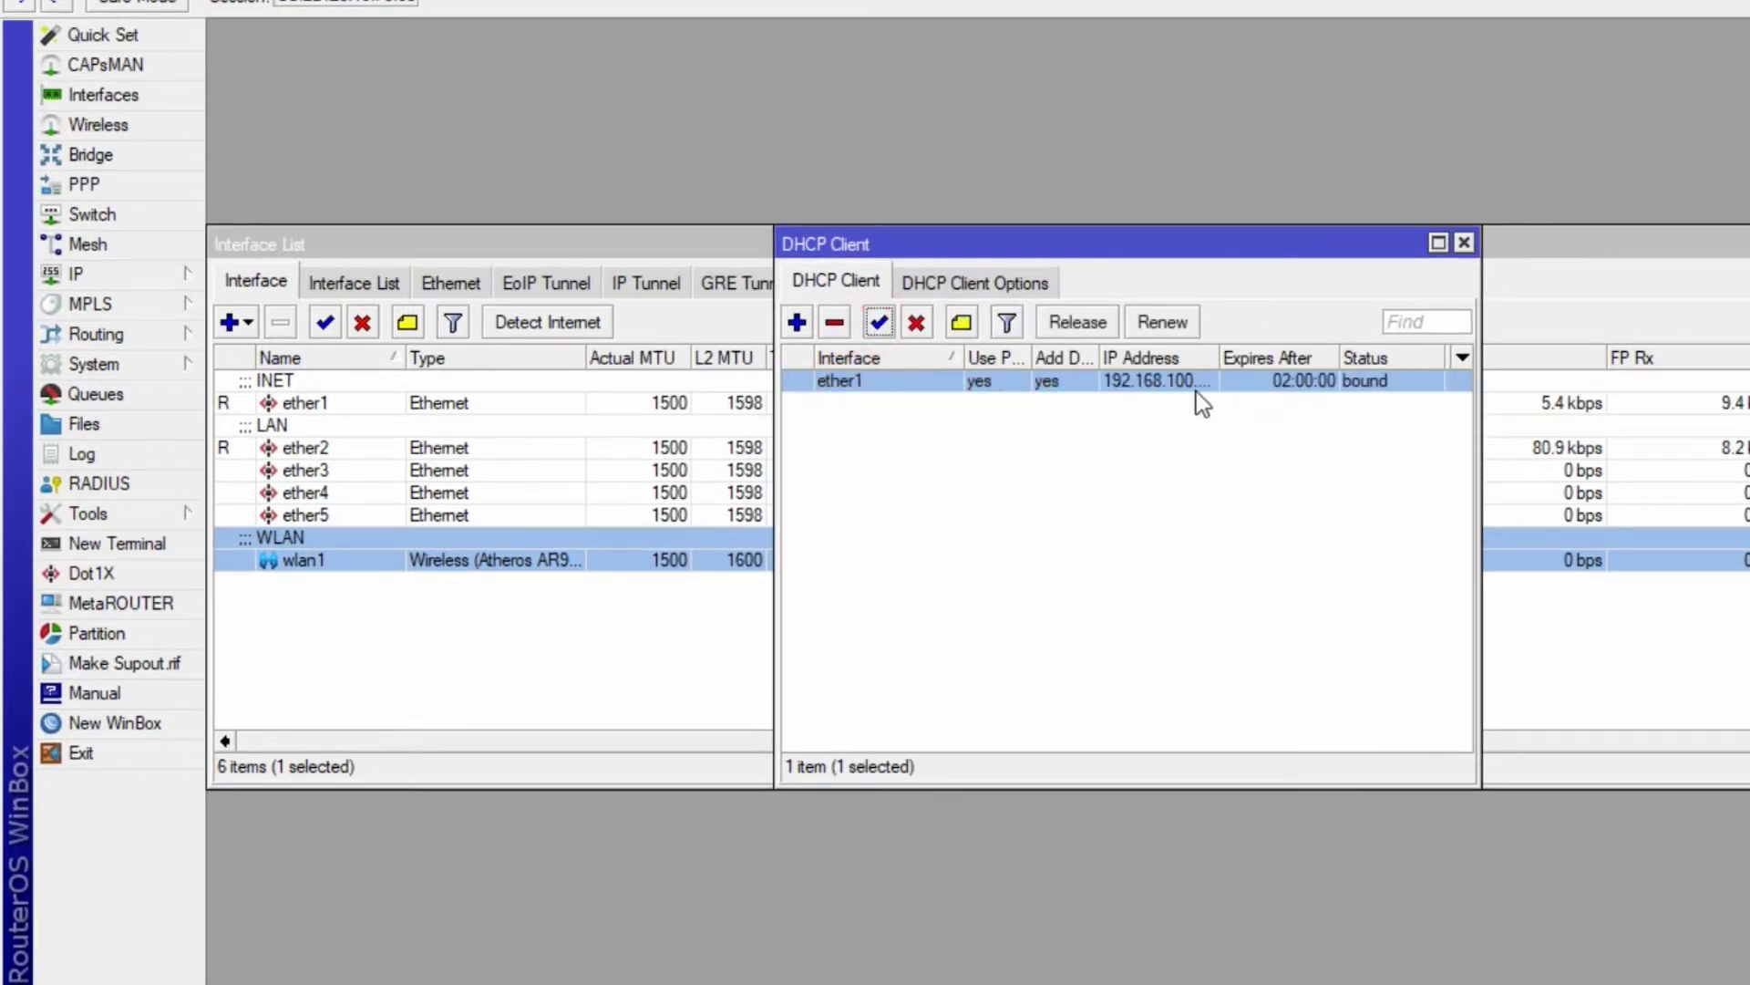
- Show the IP address list with the address column widened
click(125, 274)
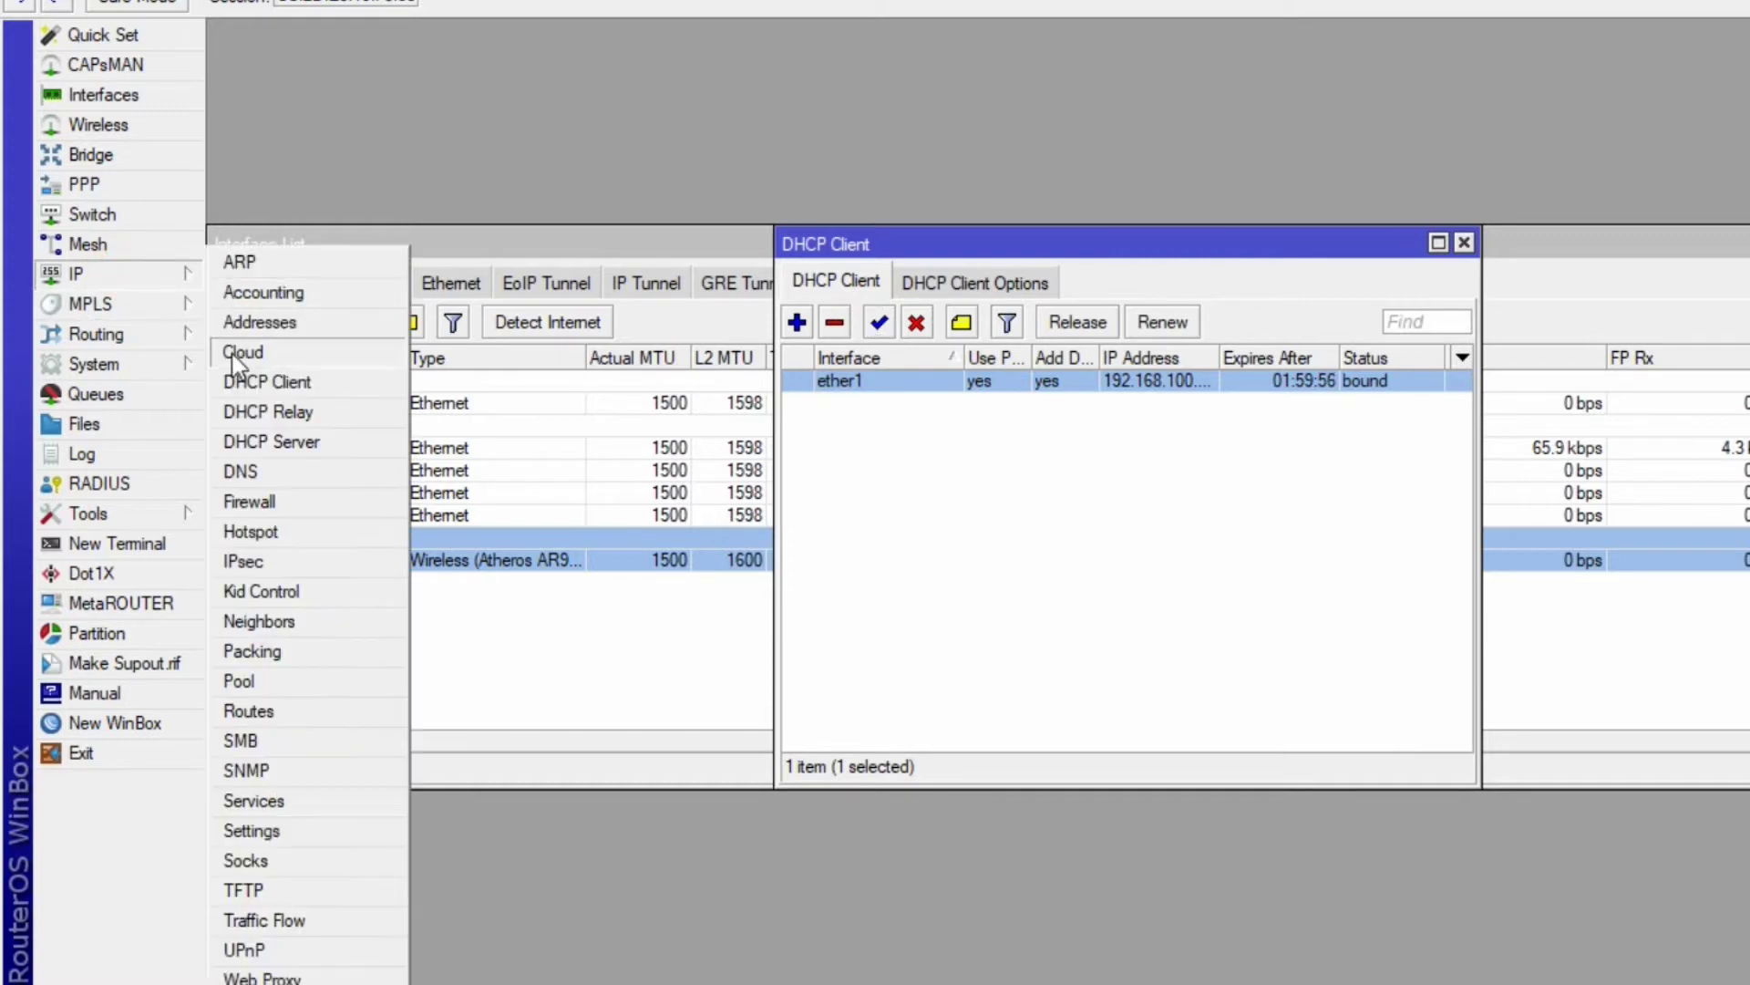
click(260, 320)
double_click(669, 285)
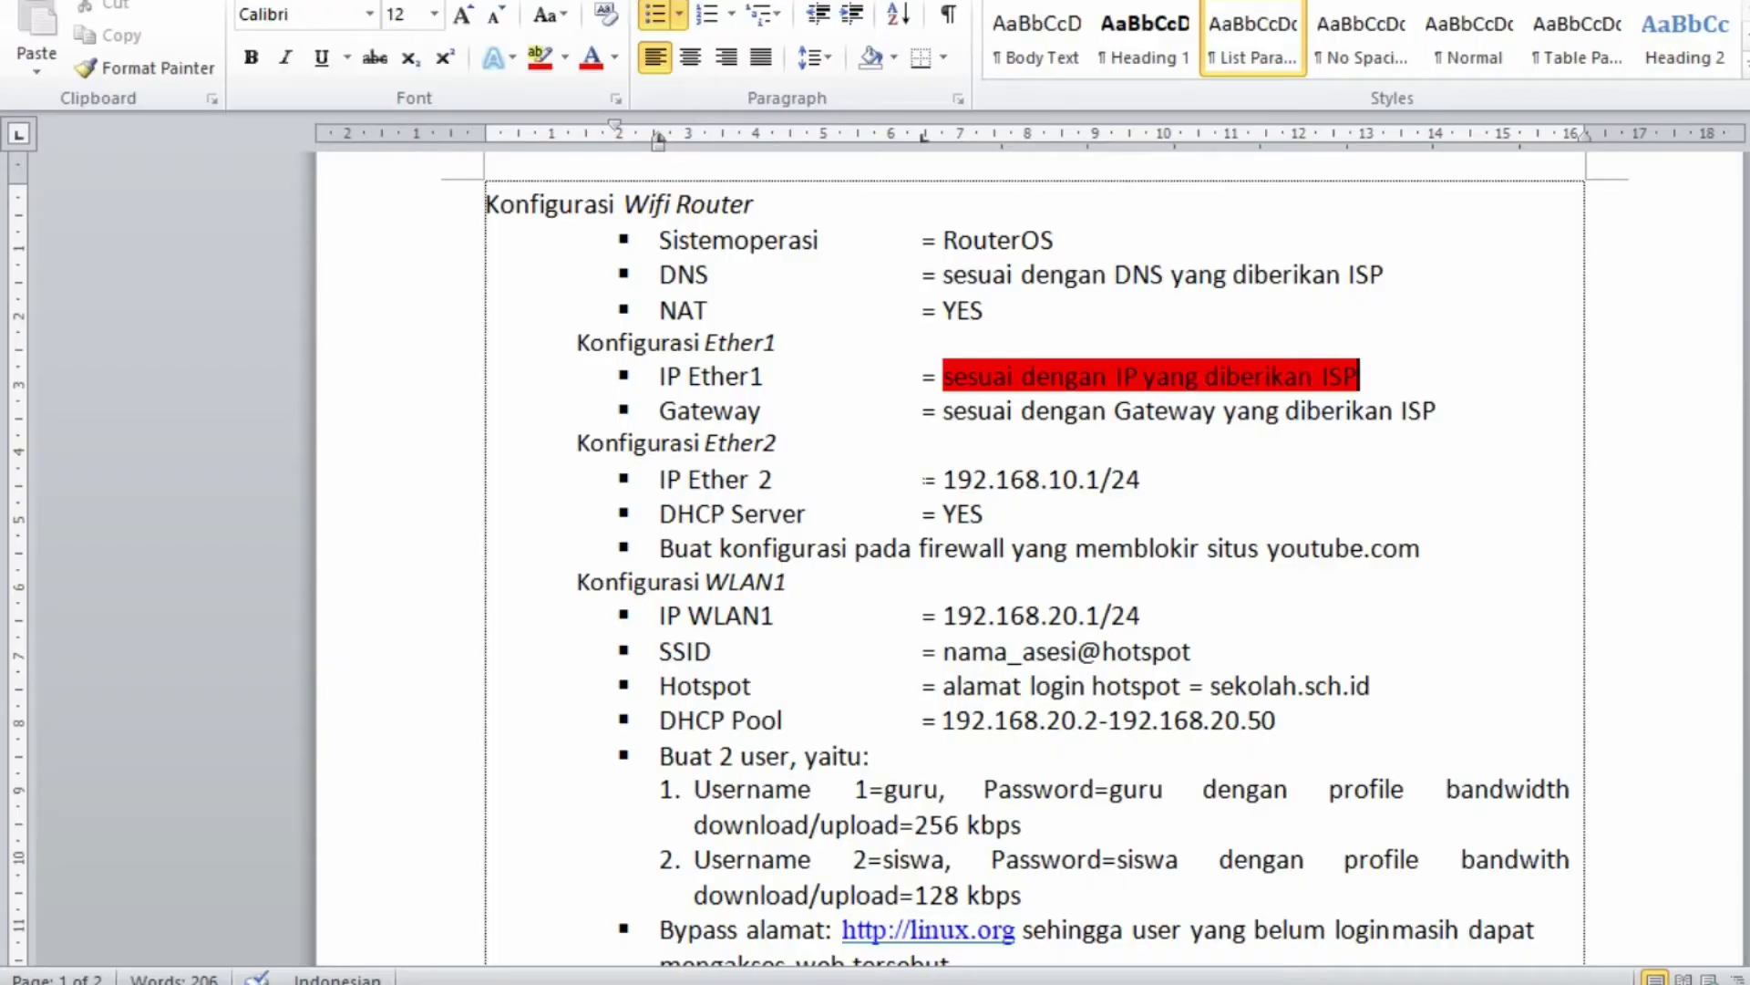
- Copy 192.168.10.1/24 from the IP Ether 2 line and highlight it in red
drag(945, 479, 1101, 478)
key(ctrl+c)
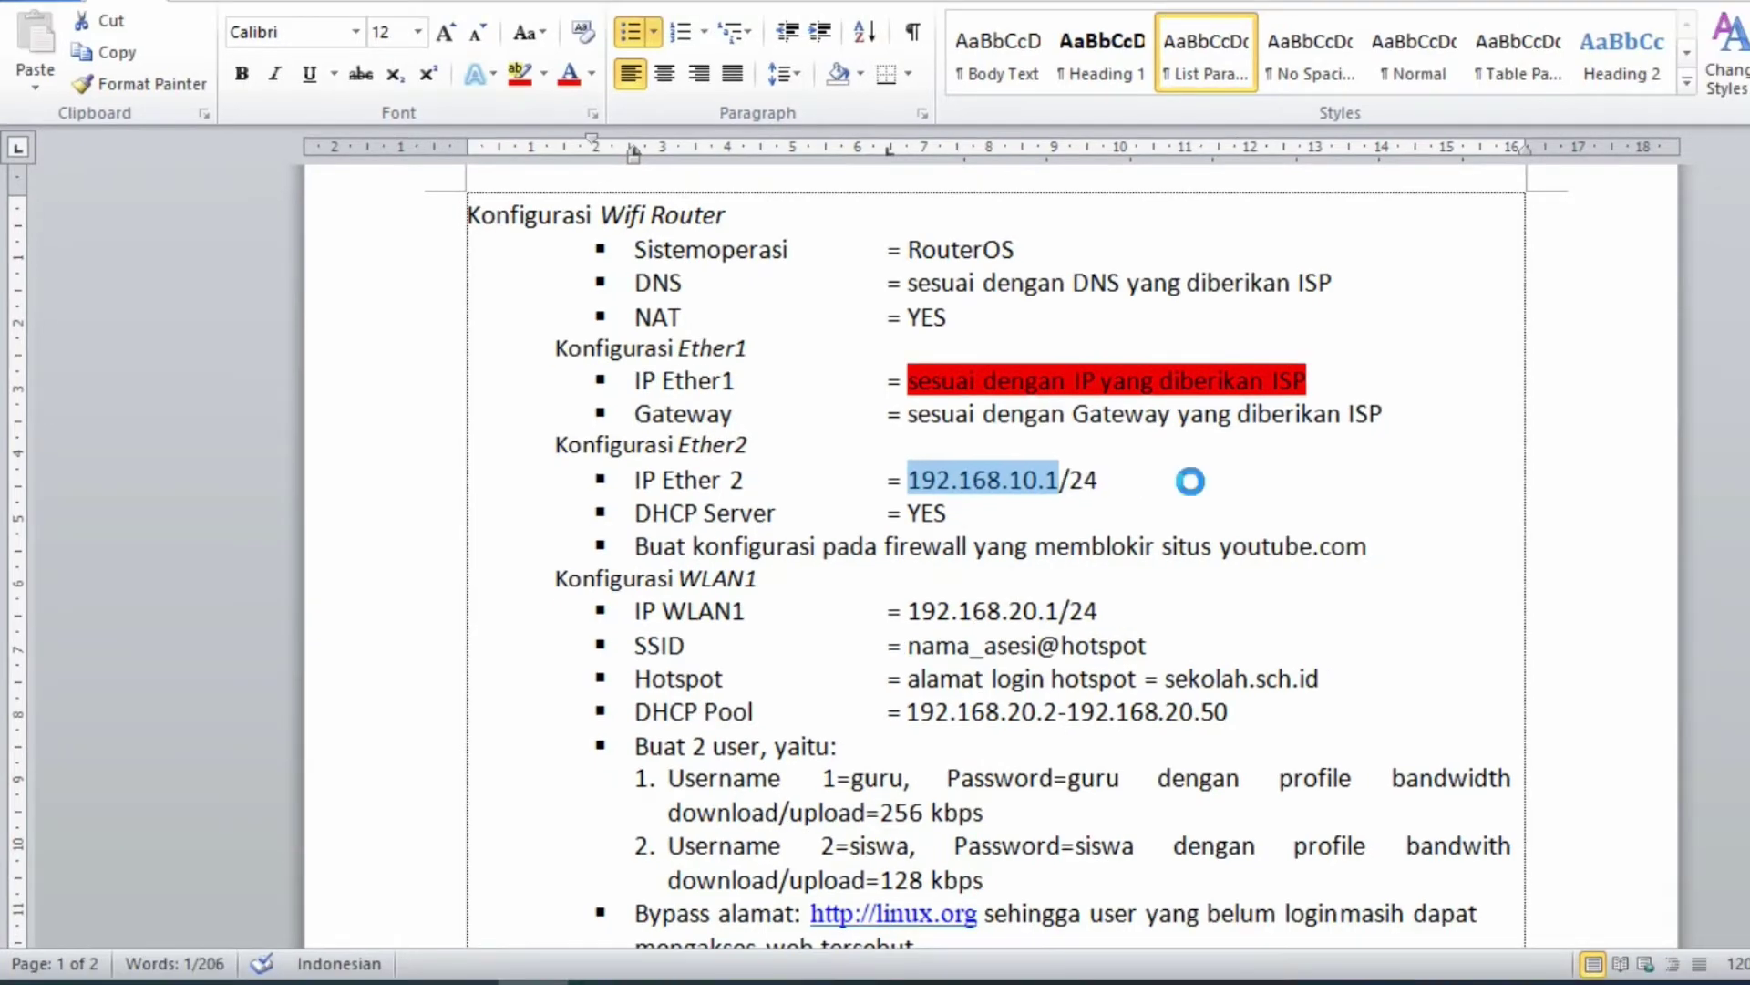
key(shift+End)
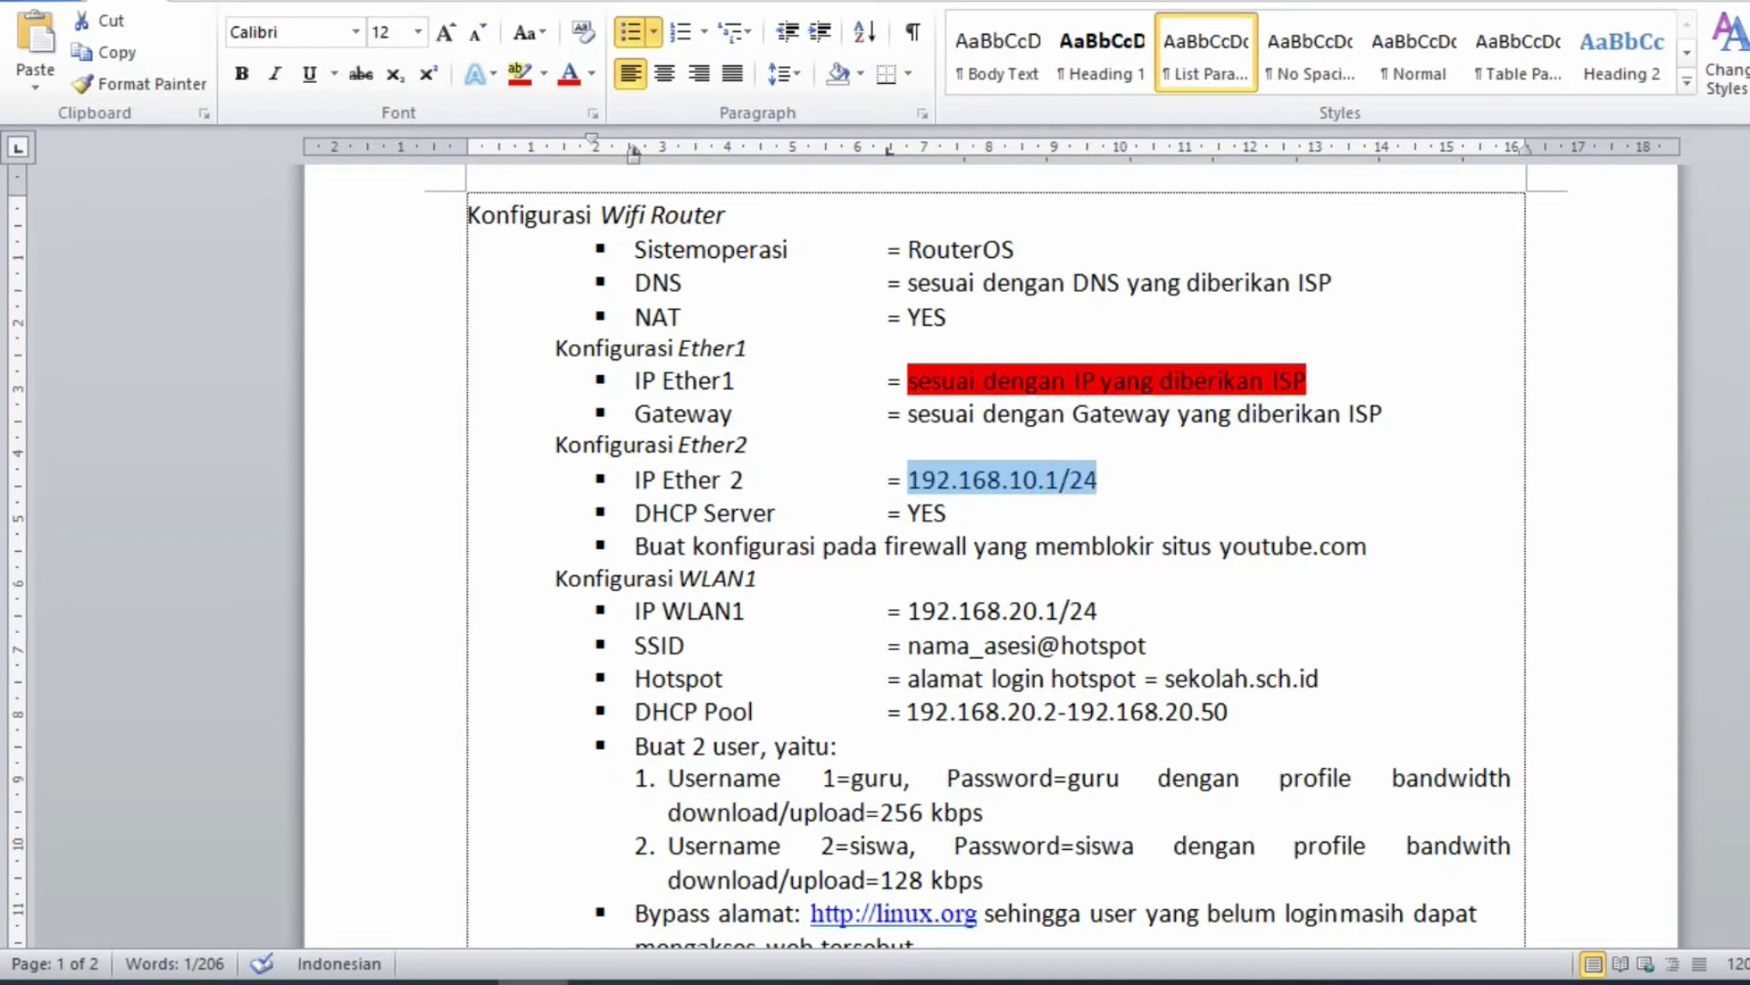
click(511, 80)
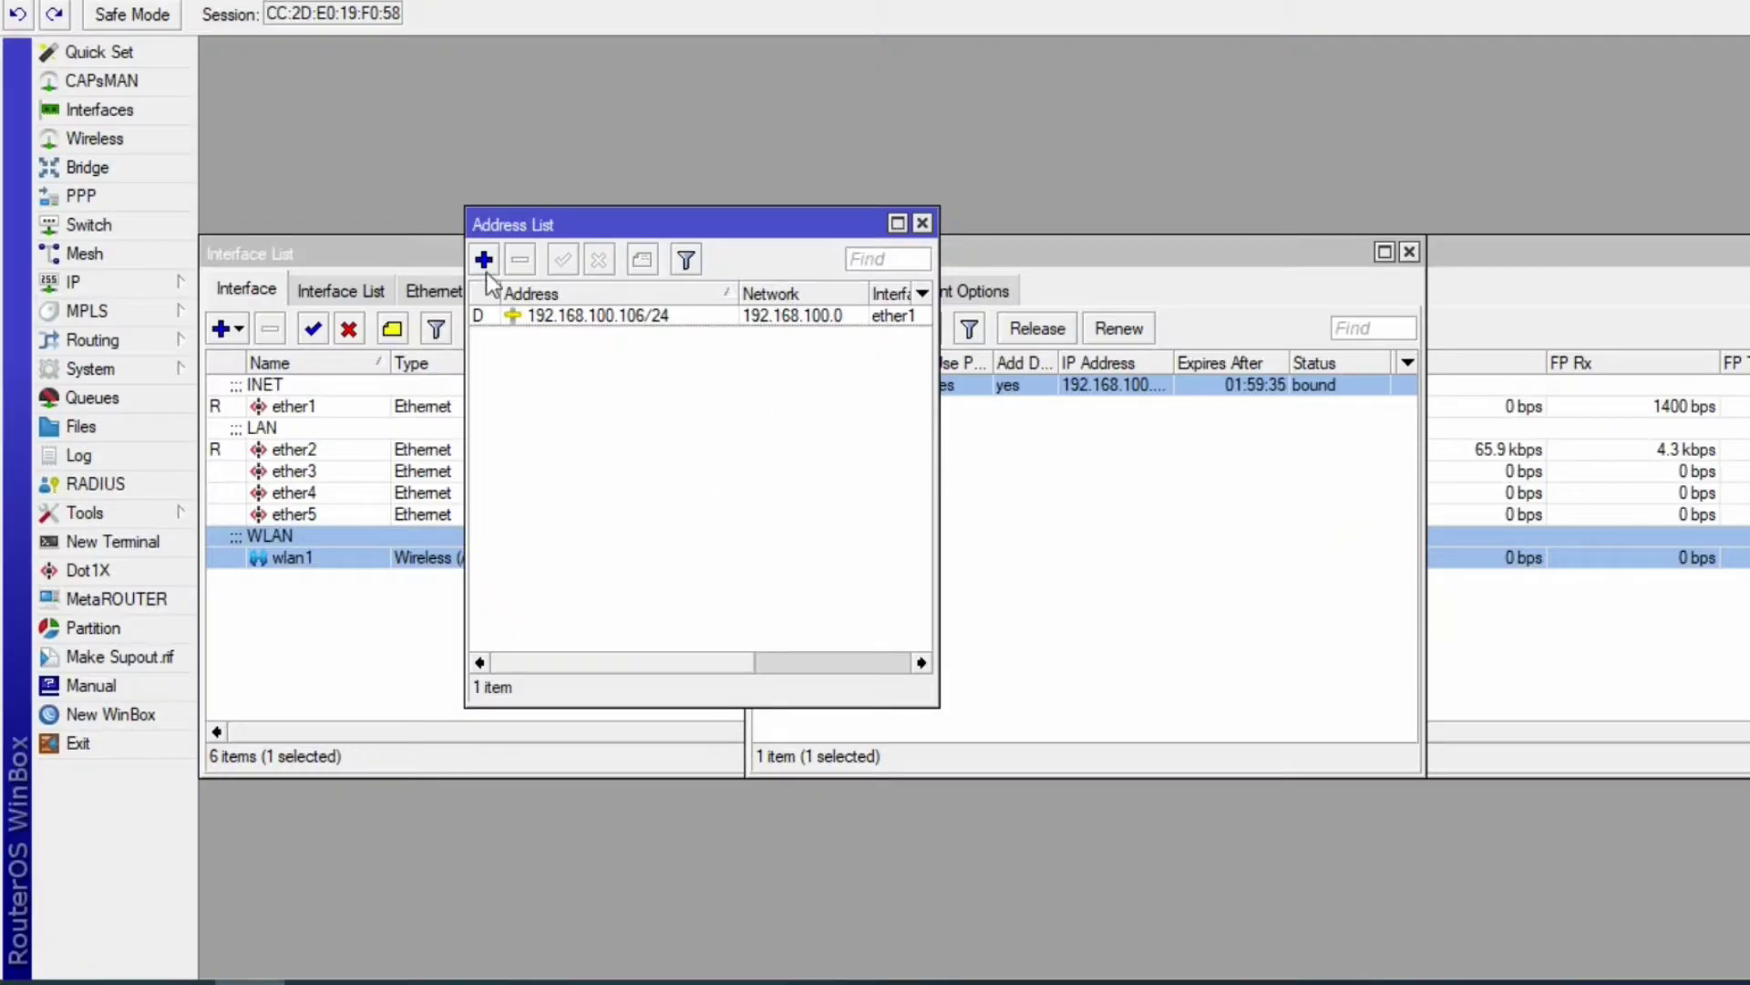
- Add address 192.168.10.1/24 on ether2
click(484, 260)
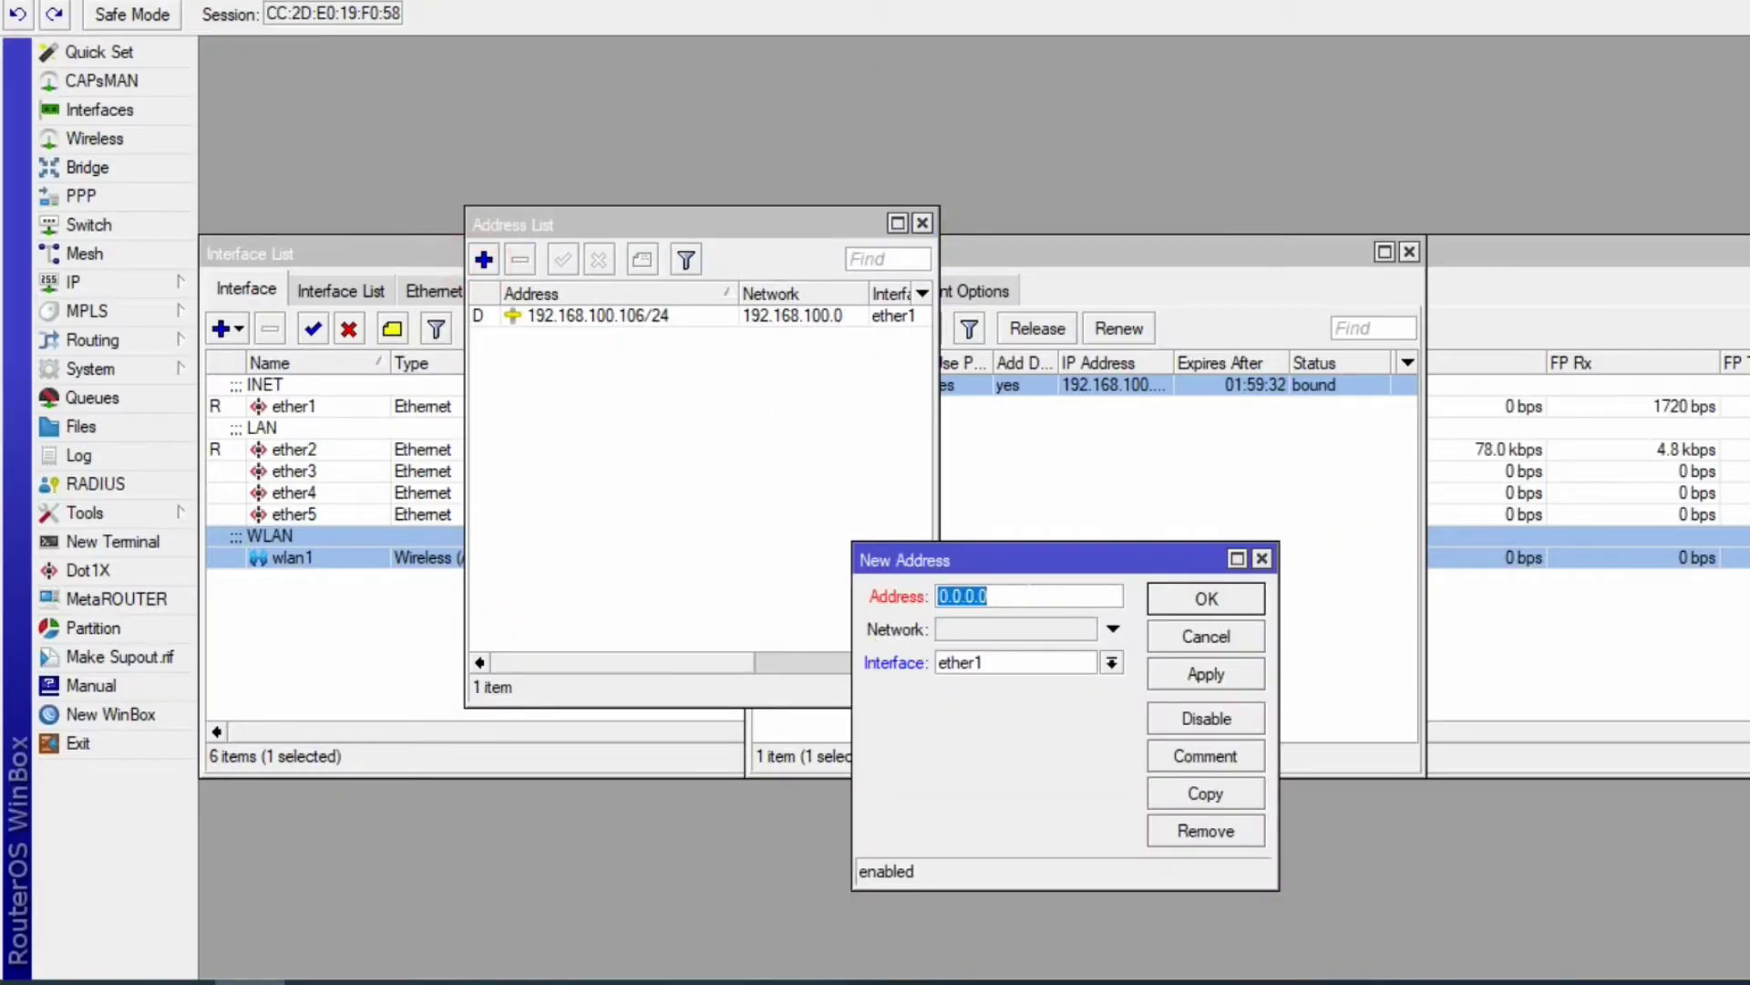
key(ctrl+v)
click(1111, 663)
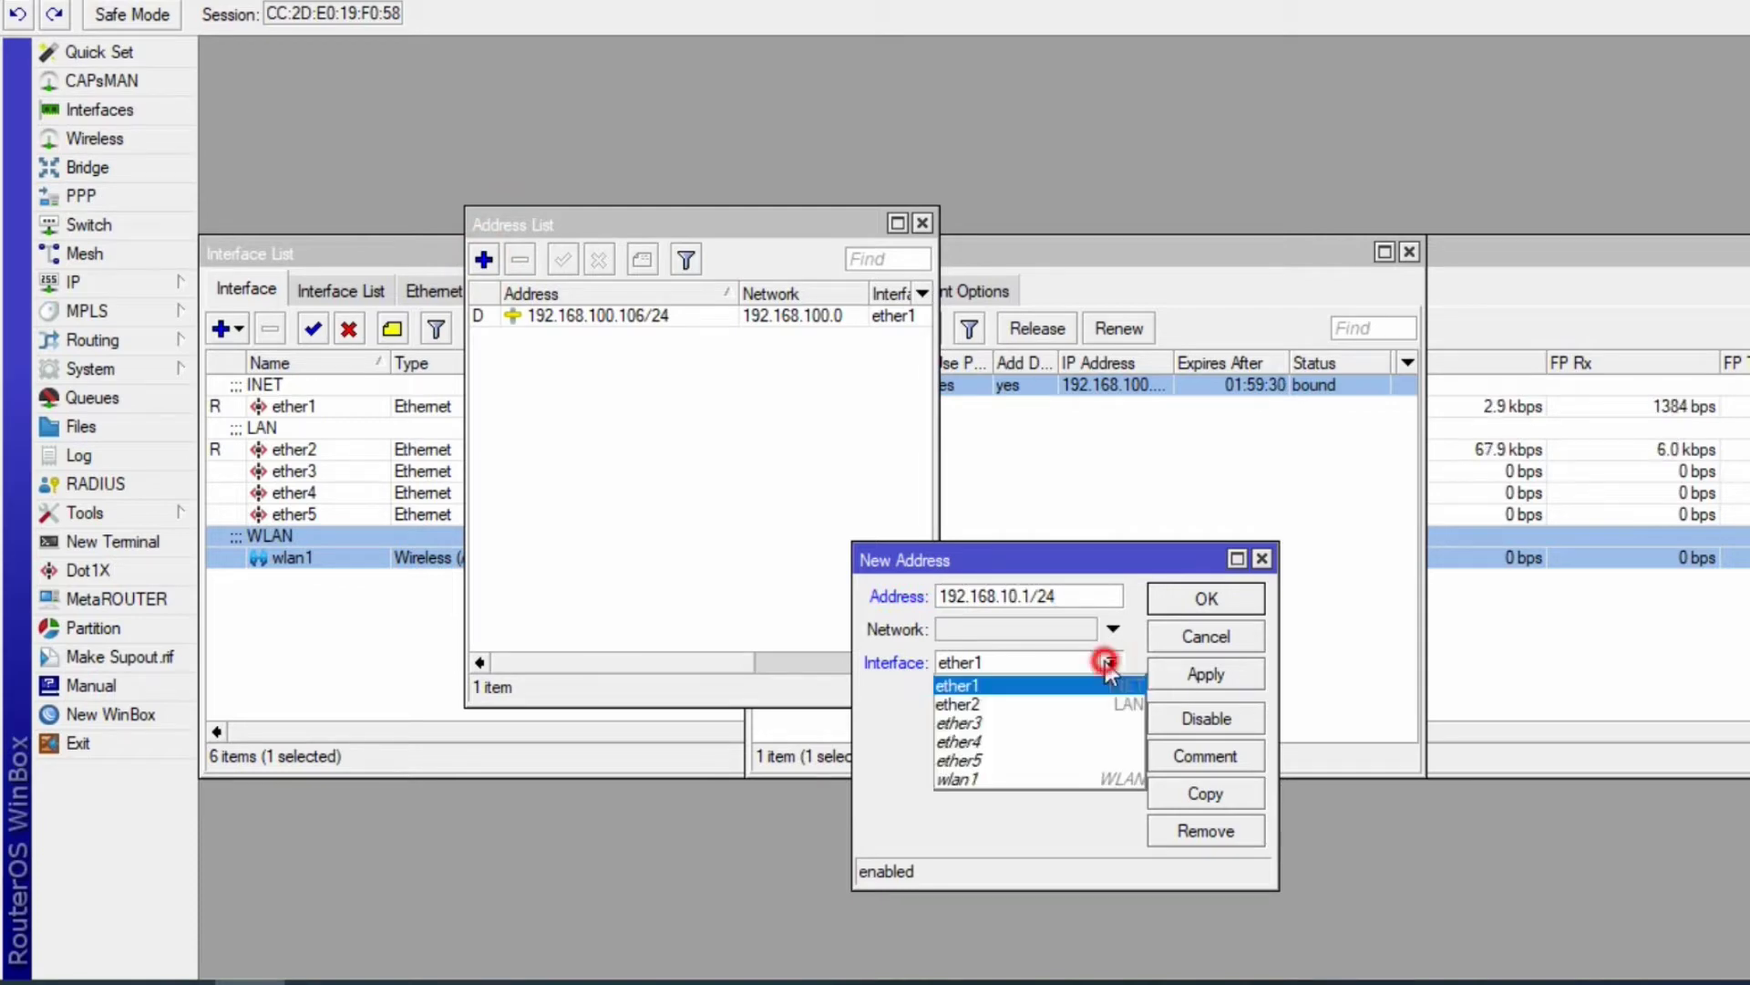
click(1012, 705)
click(1213, 677)
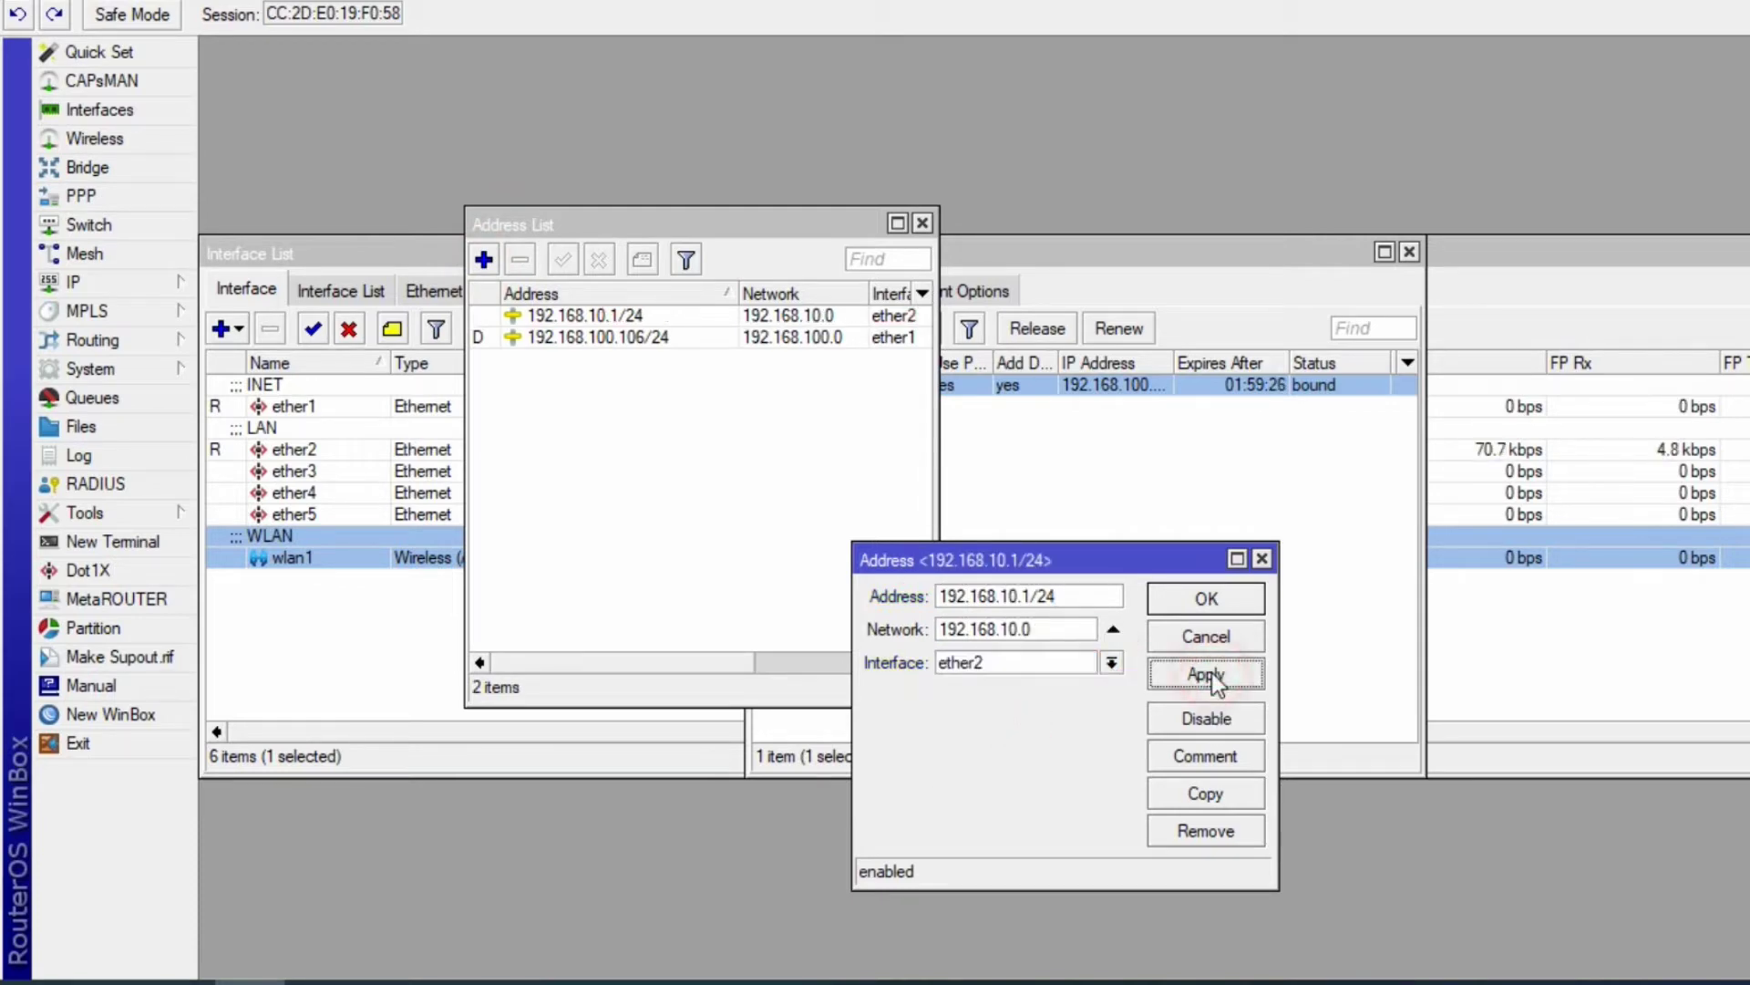
click(1226, 594)
- Copy 192.168.20.1/24 from the task sheet and add it as an address on wlan1
key(alt+Tab)
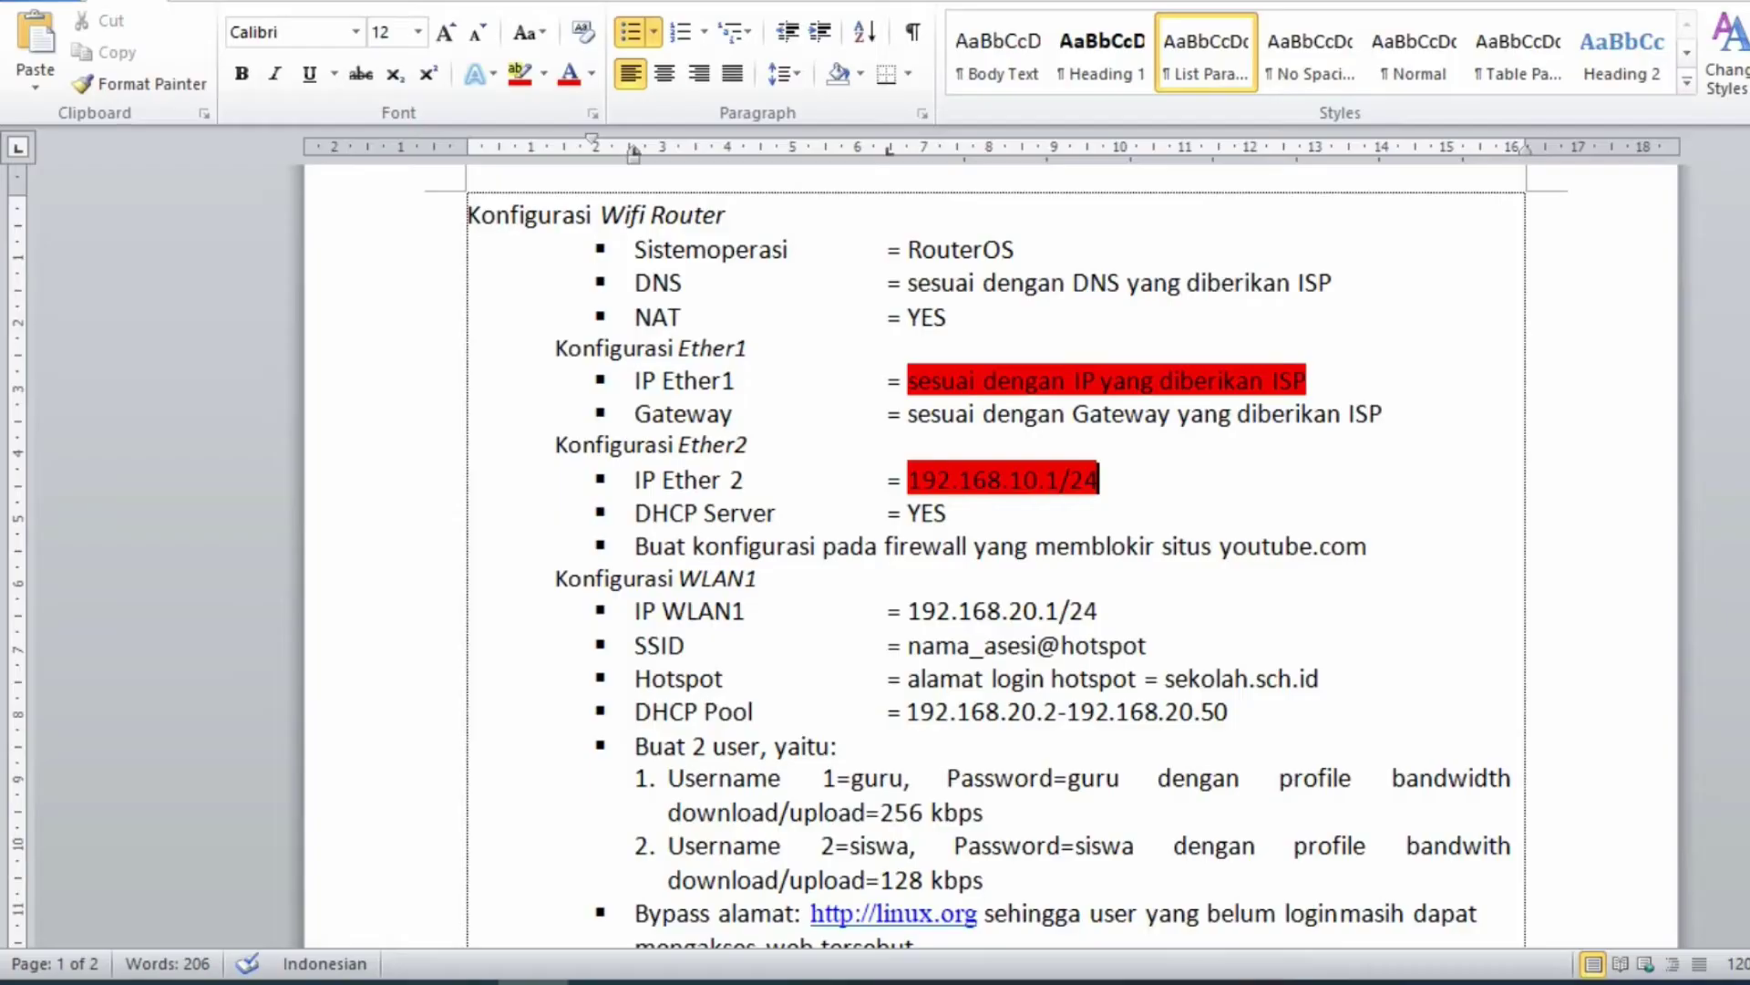
drag(908, 611, 1098, 611)
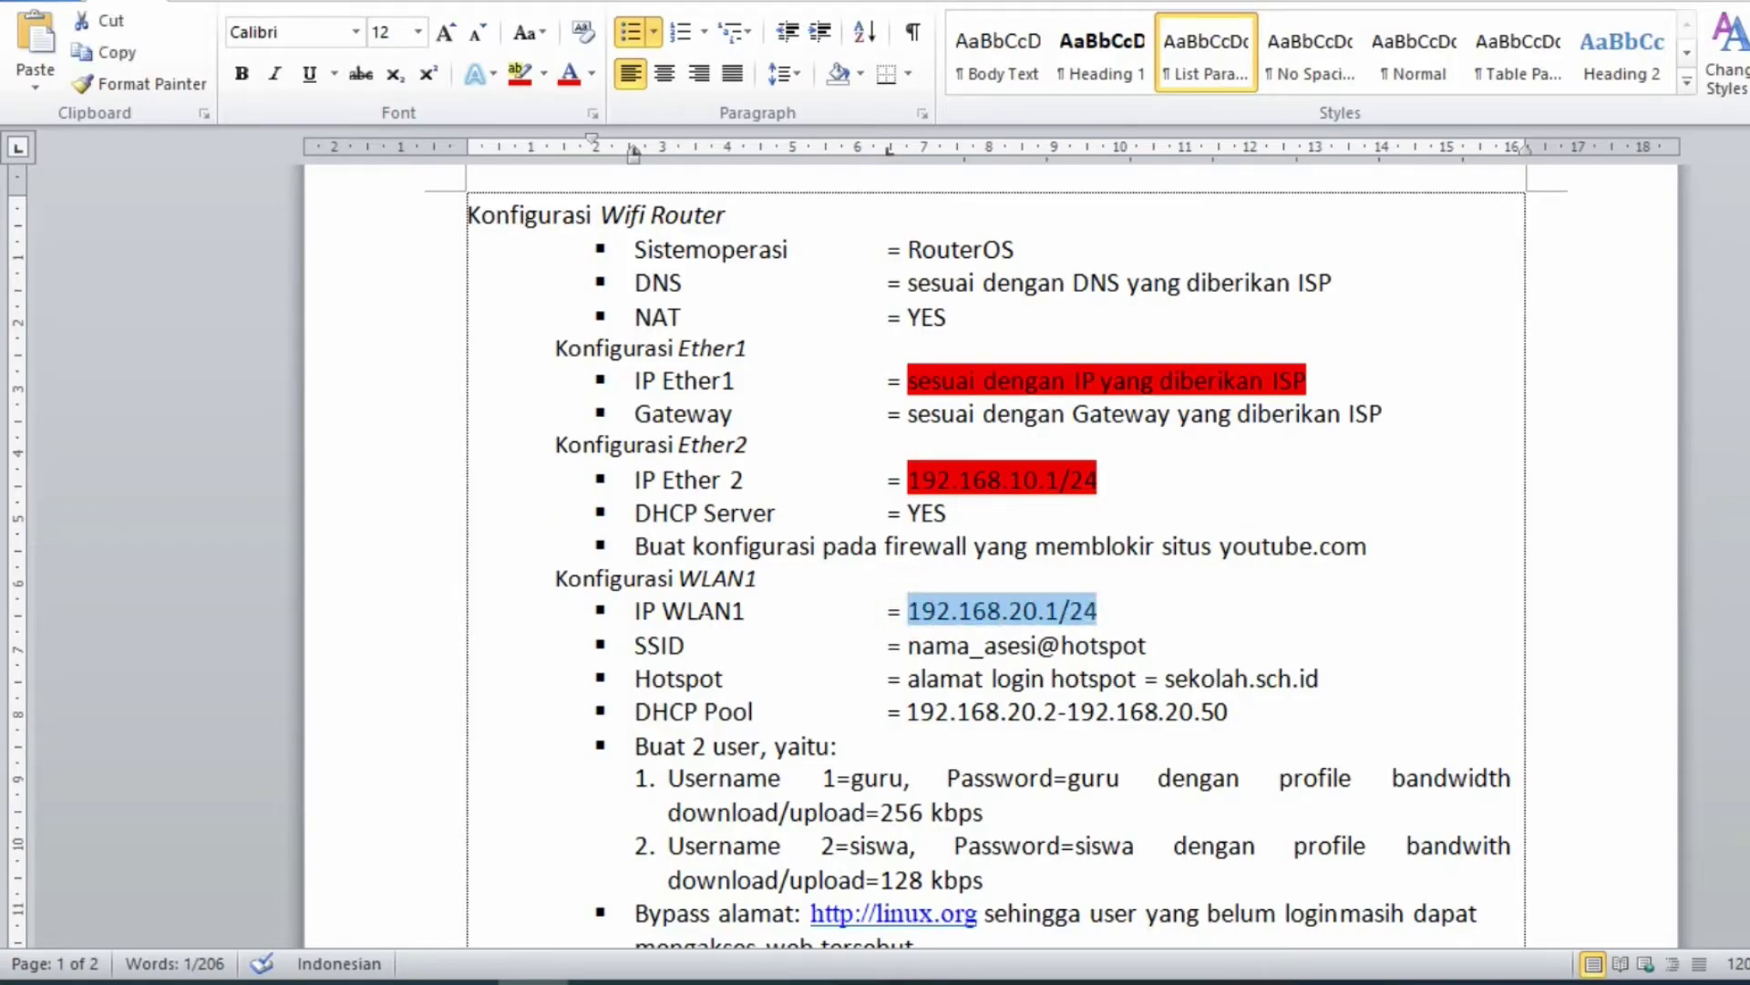
key(alt+Tab)
click(484, 258)
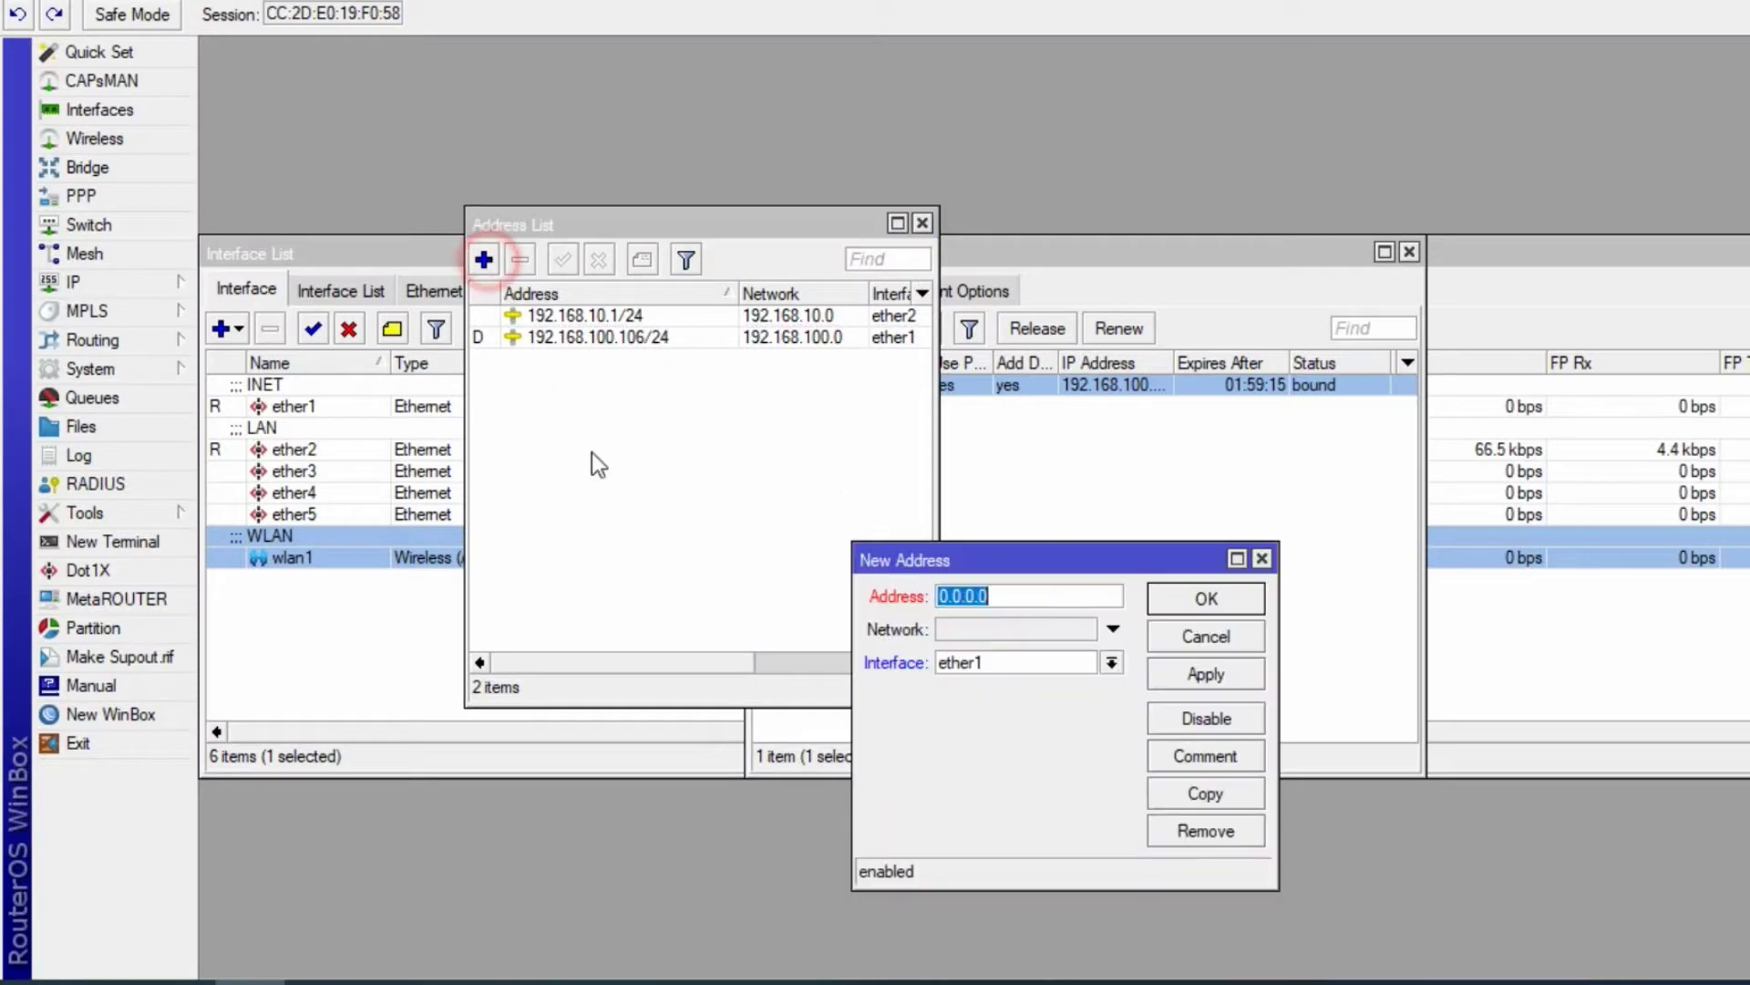
key(ctrl+v)
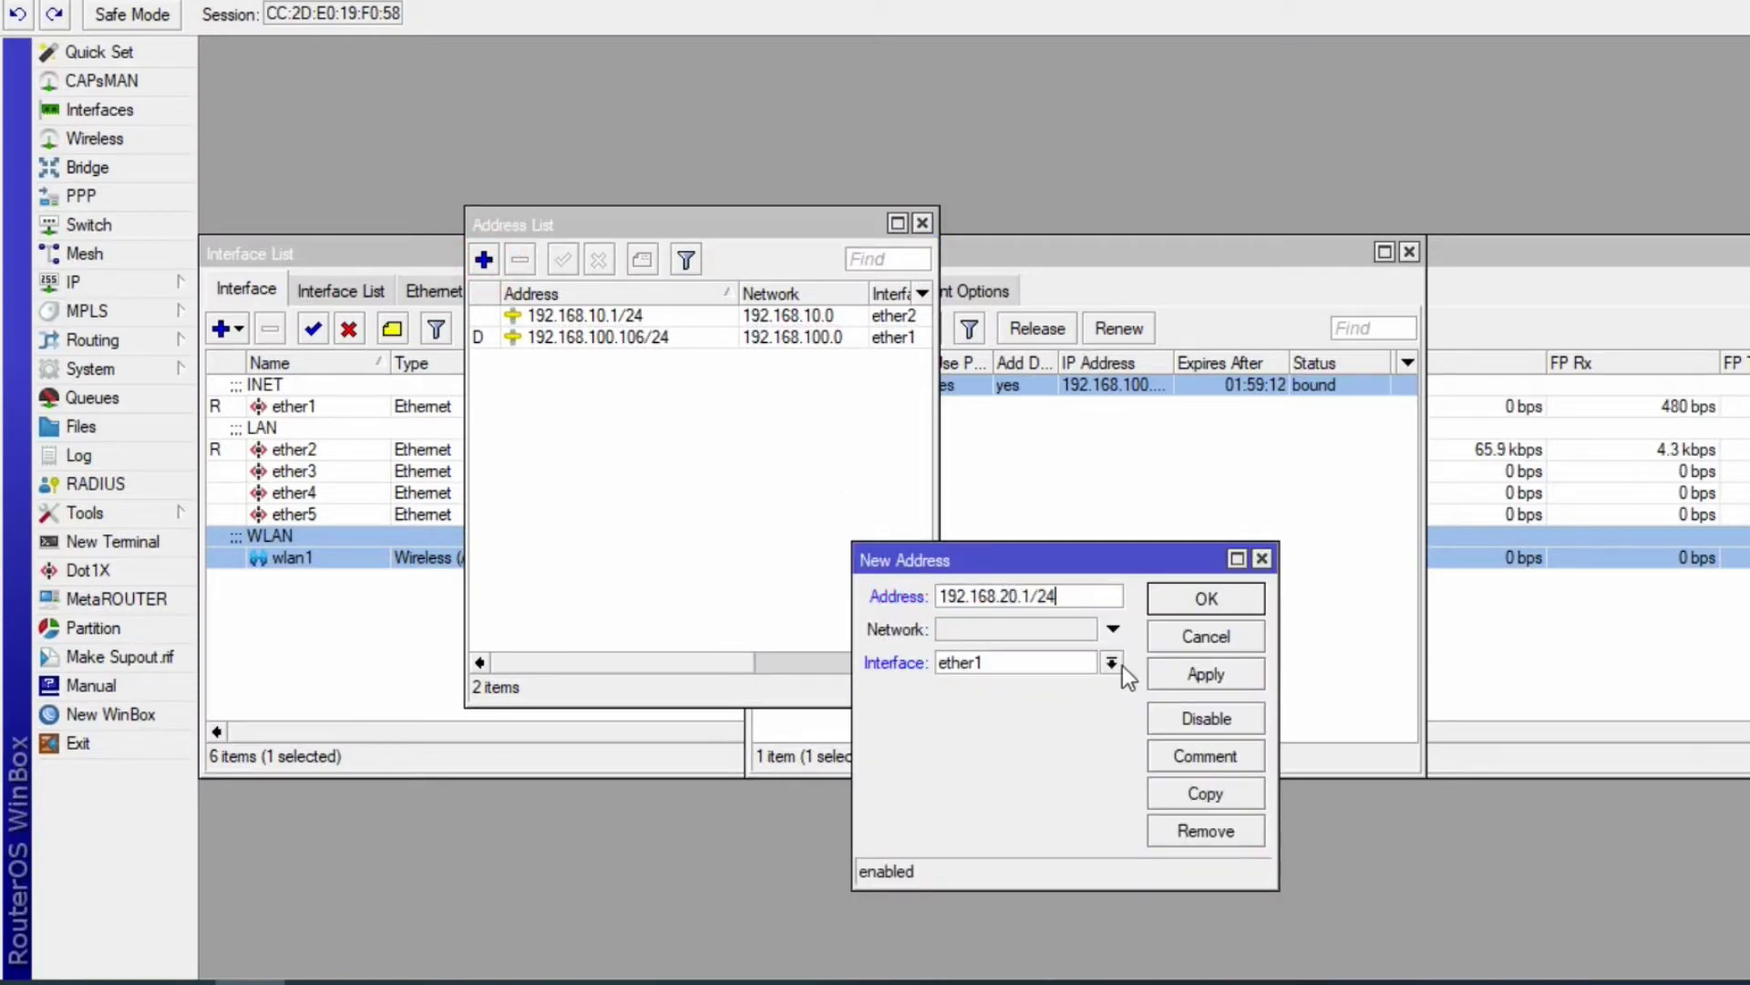
click(1108, 664)
click(975, 778)
click(1205, 674)
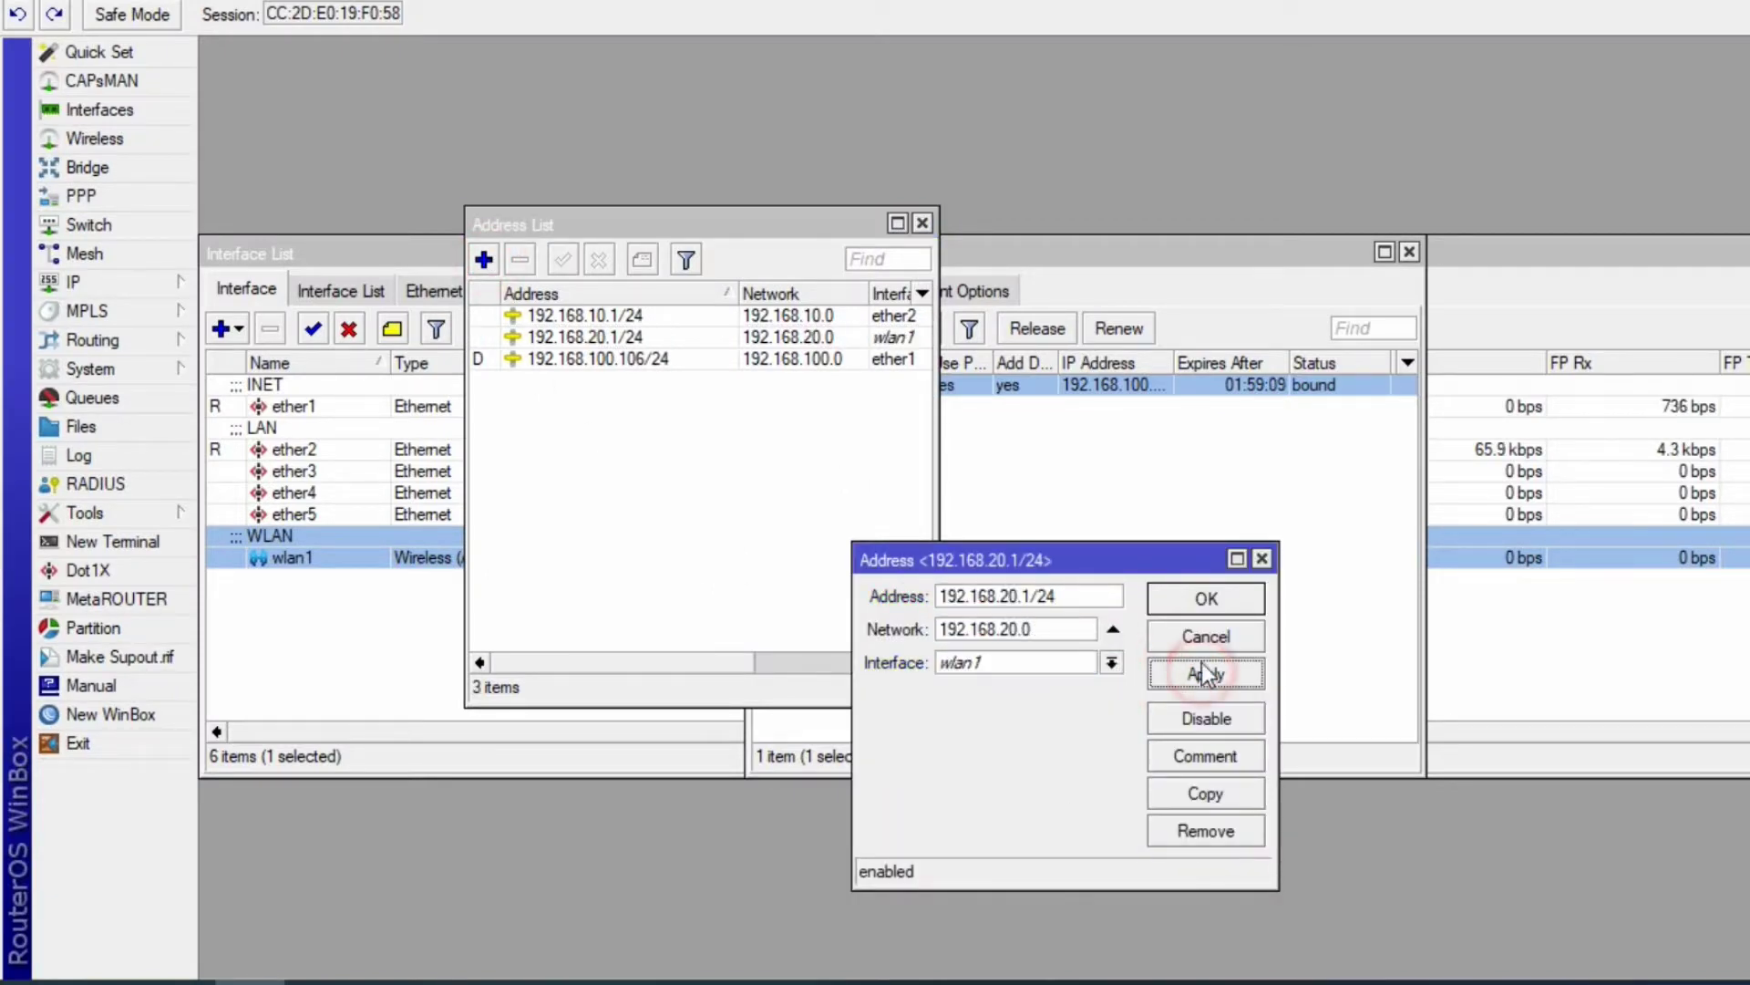
click(1199, 599)
key(alt+Tab)
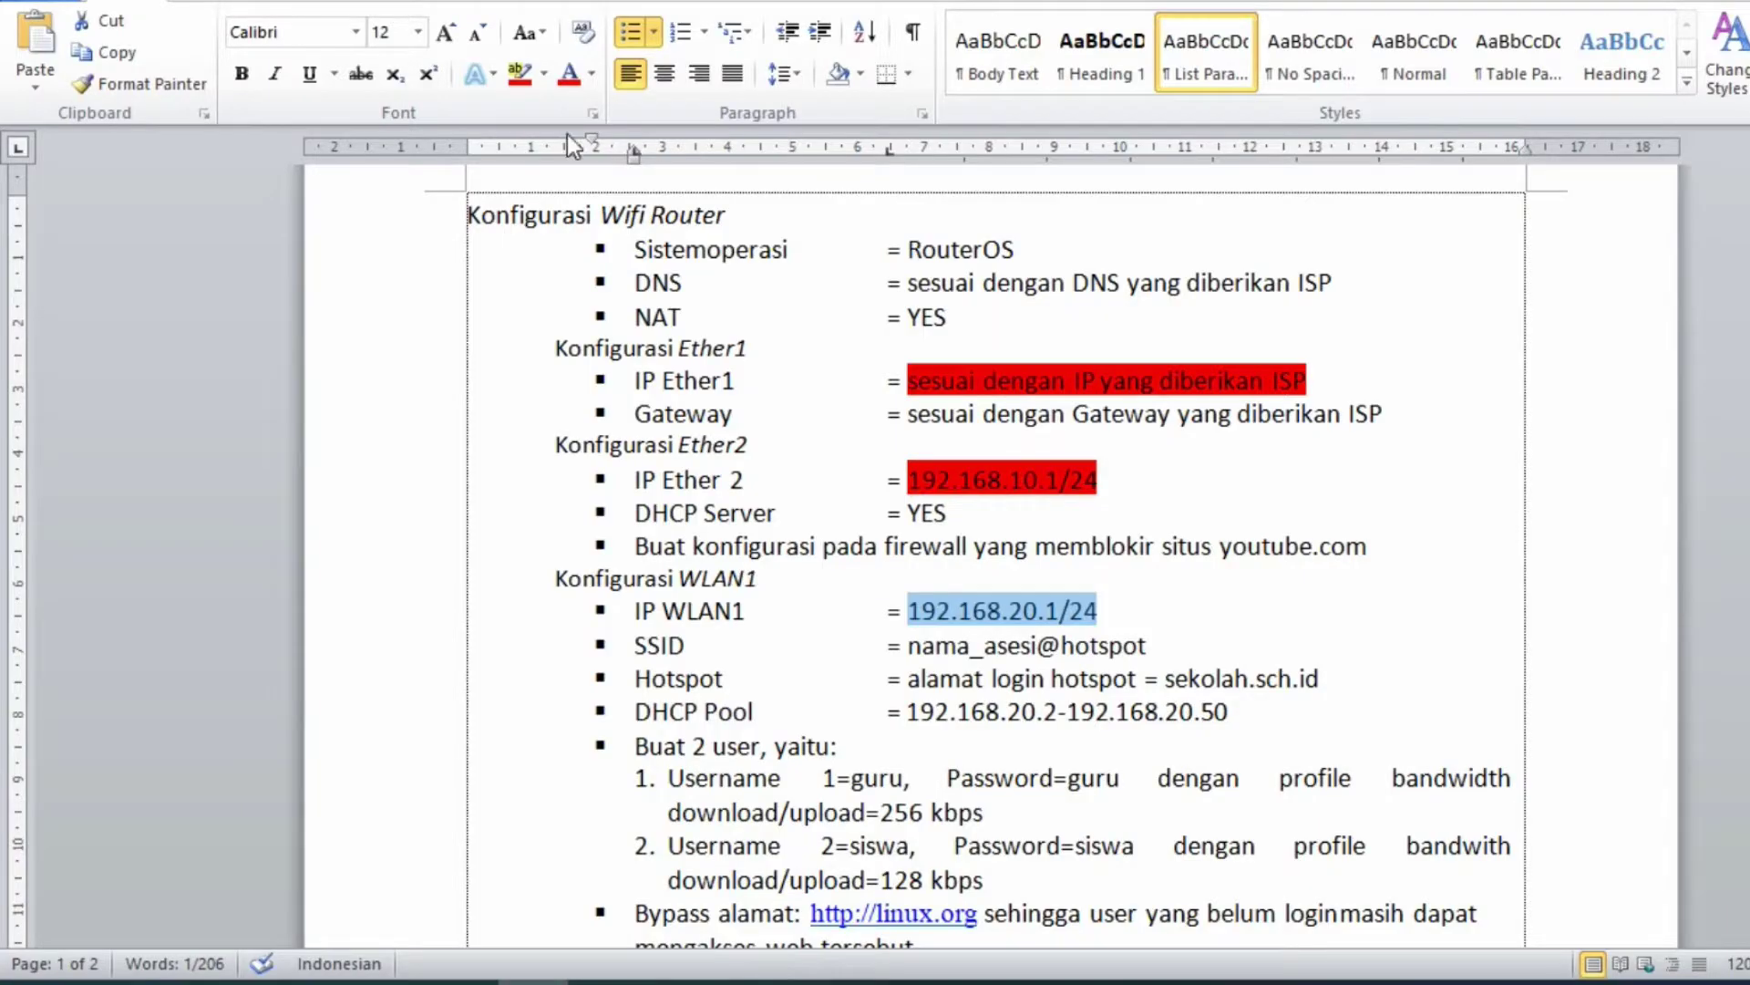
- Highlight the IP WLAN1 value 192.168.20.1/24 and the Gateway value in red
click(519, 73)
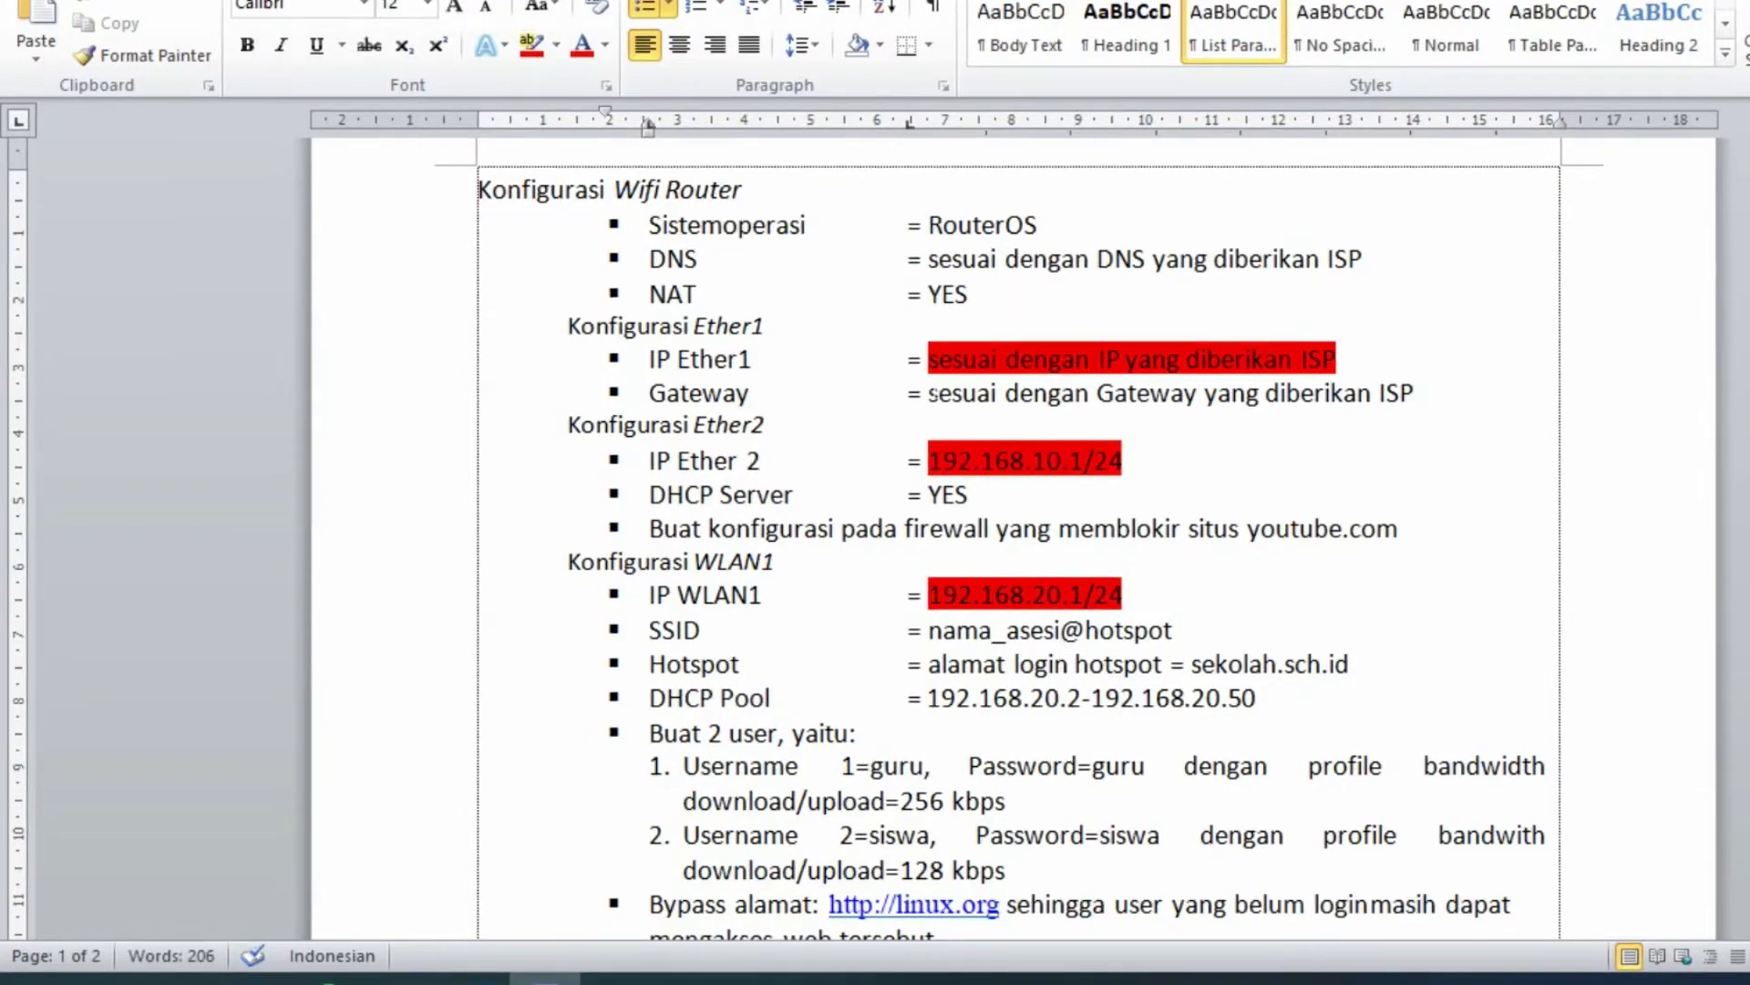
click(909, 414)
drag(929, 393, 1395, 393)
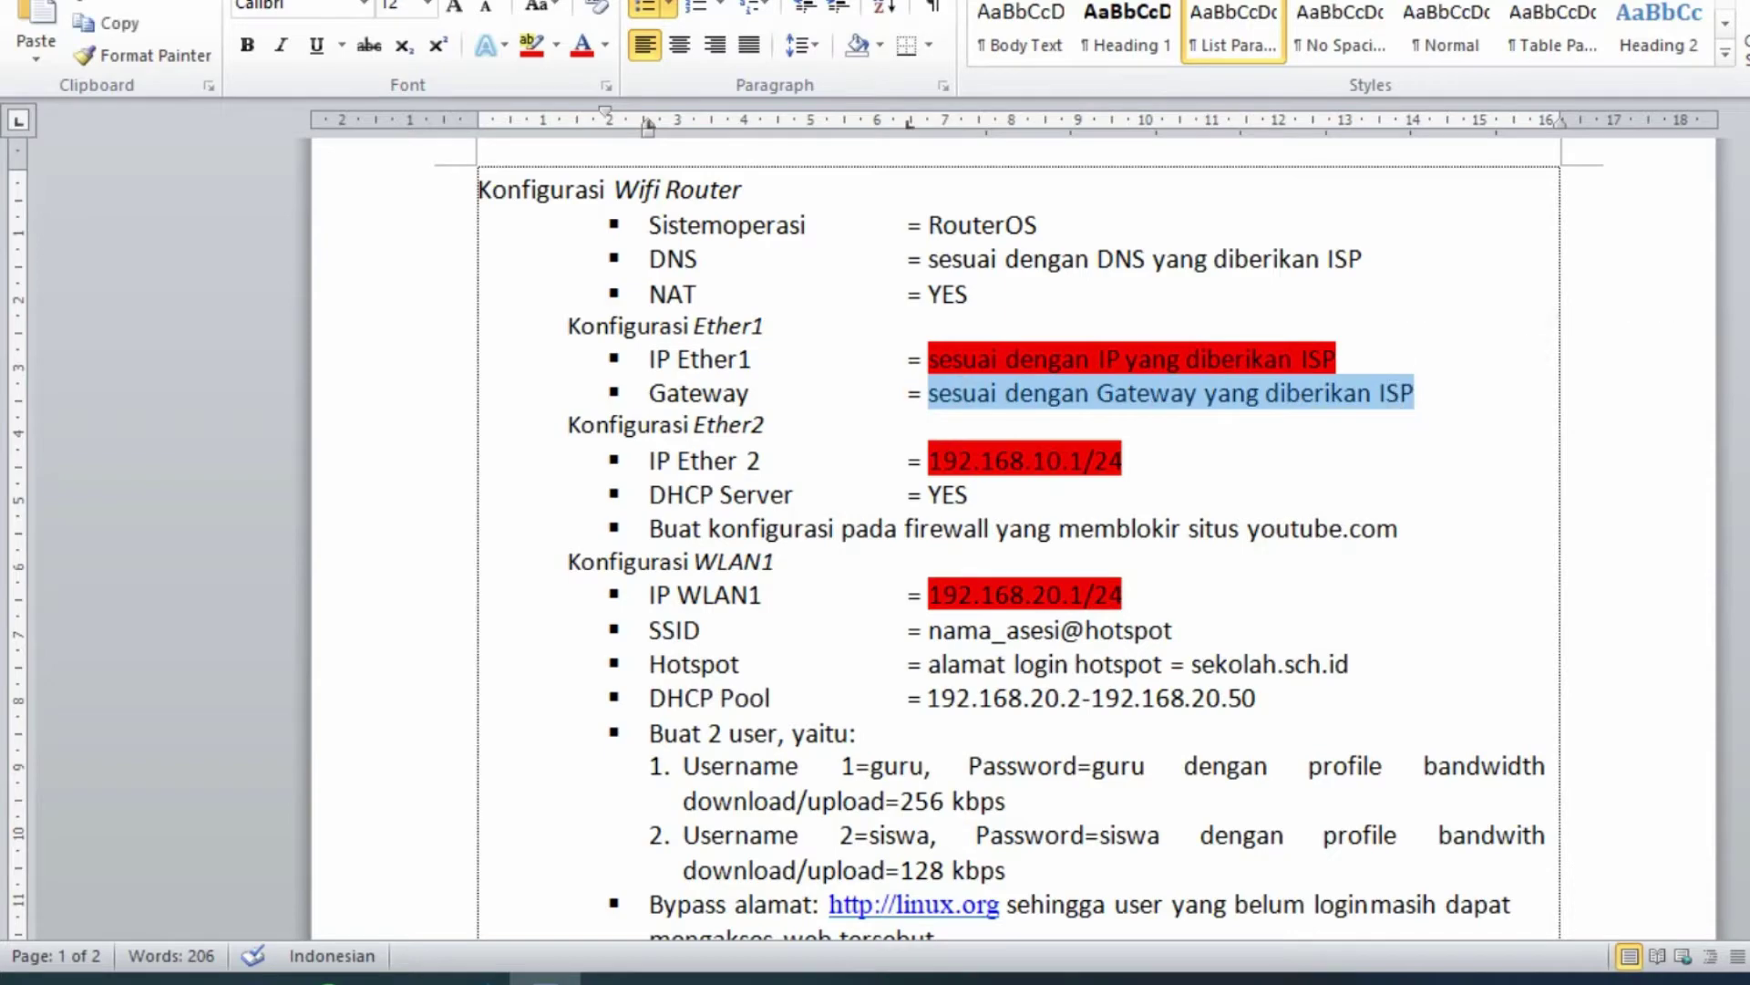
click(530, 44)
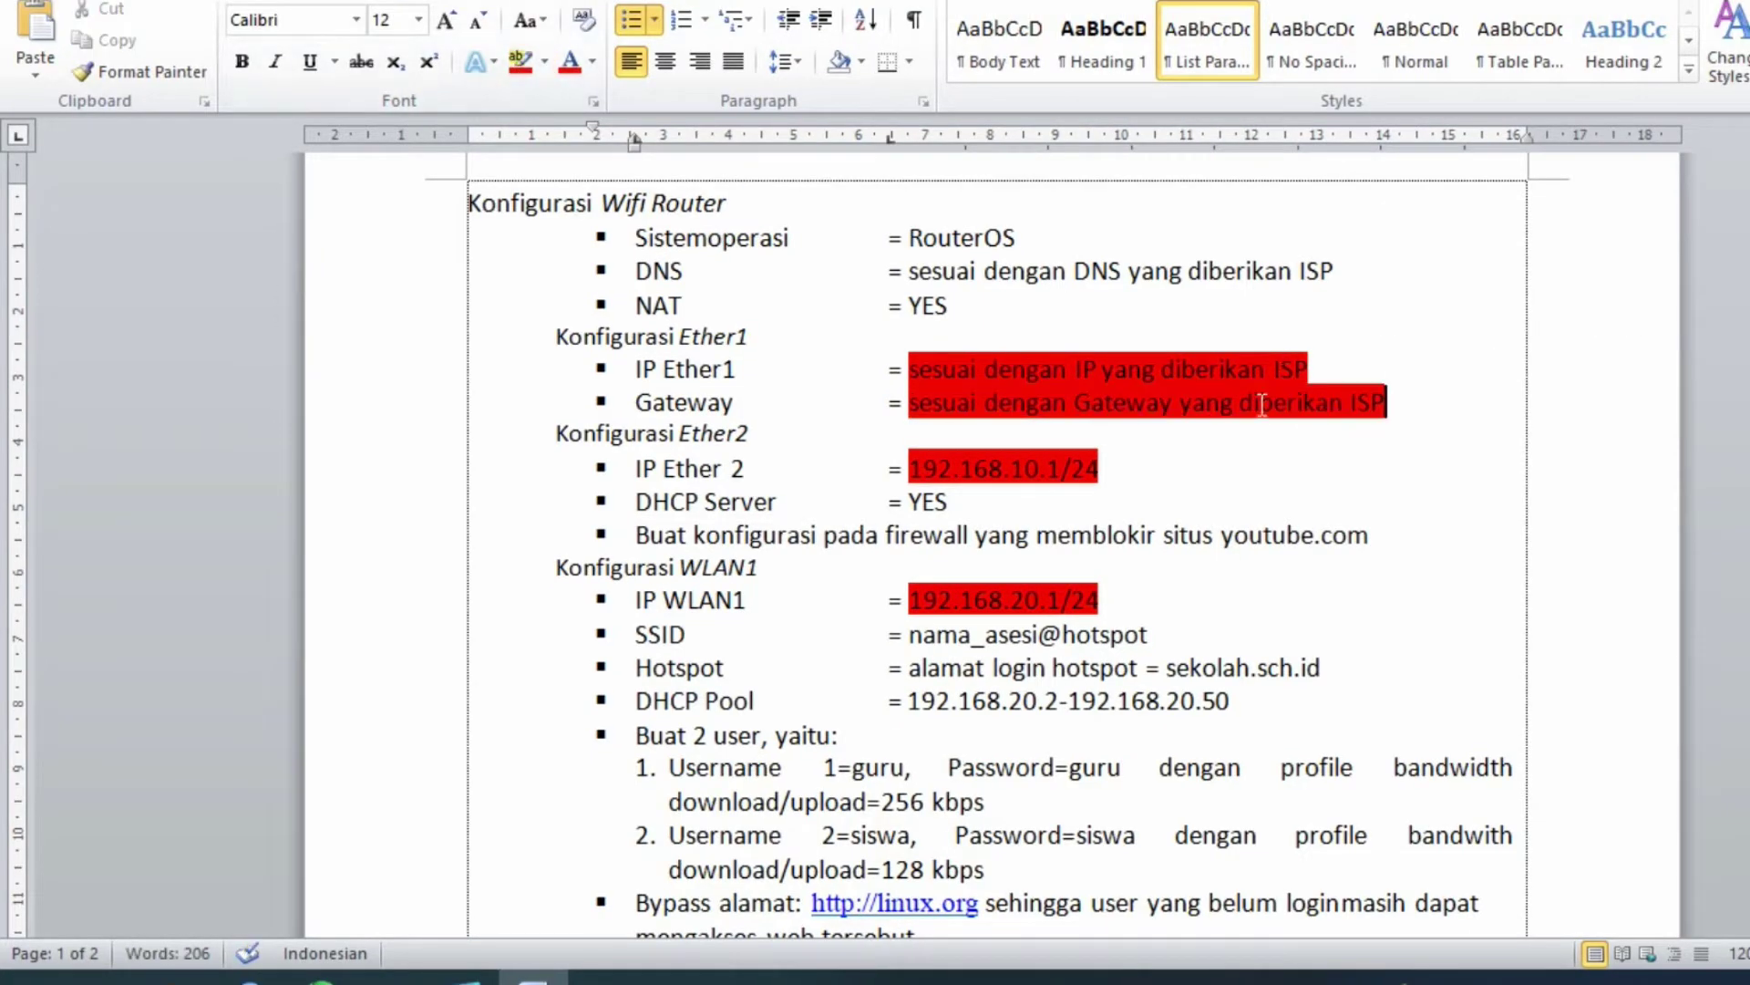
key(alt+Tab)
click(73, 270)
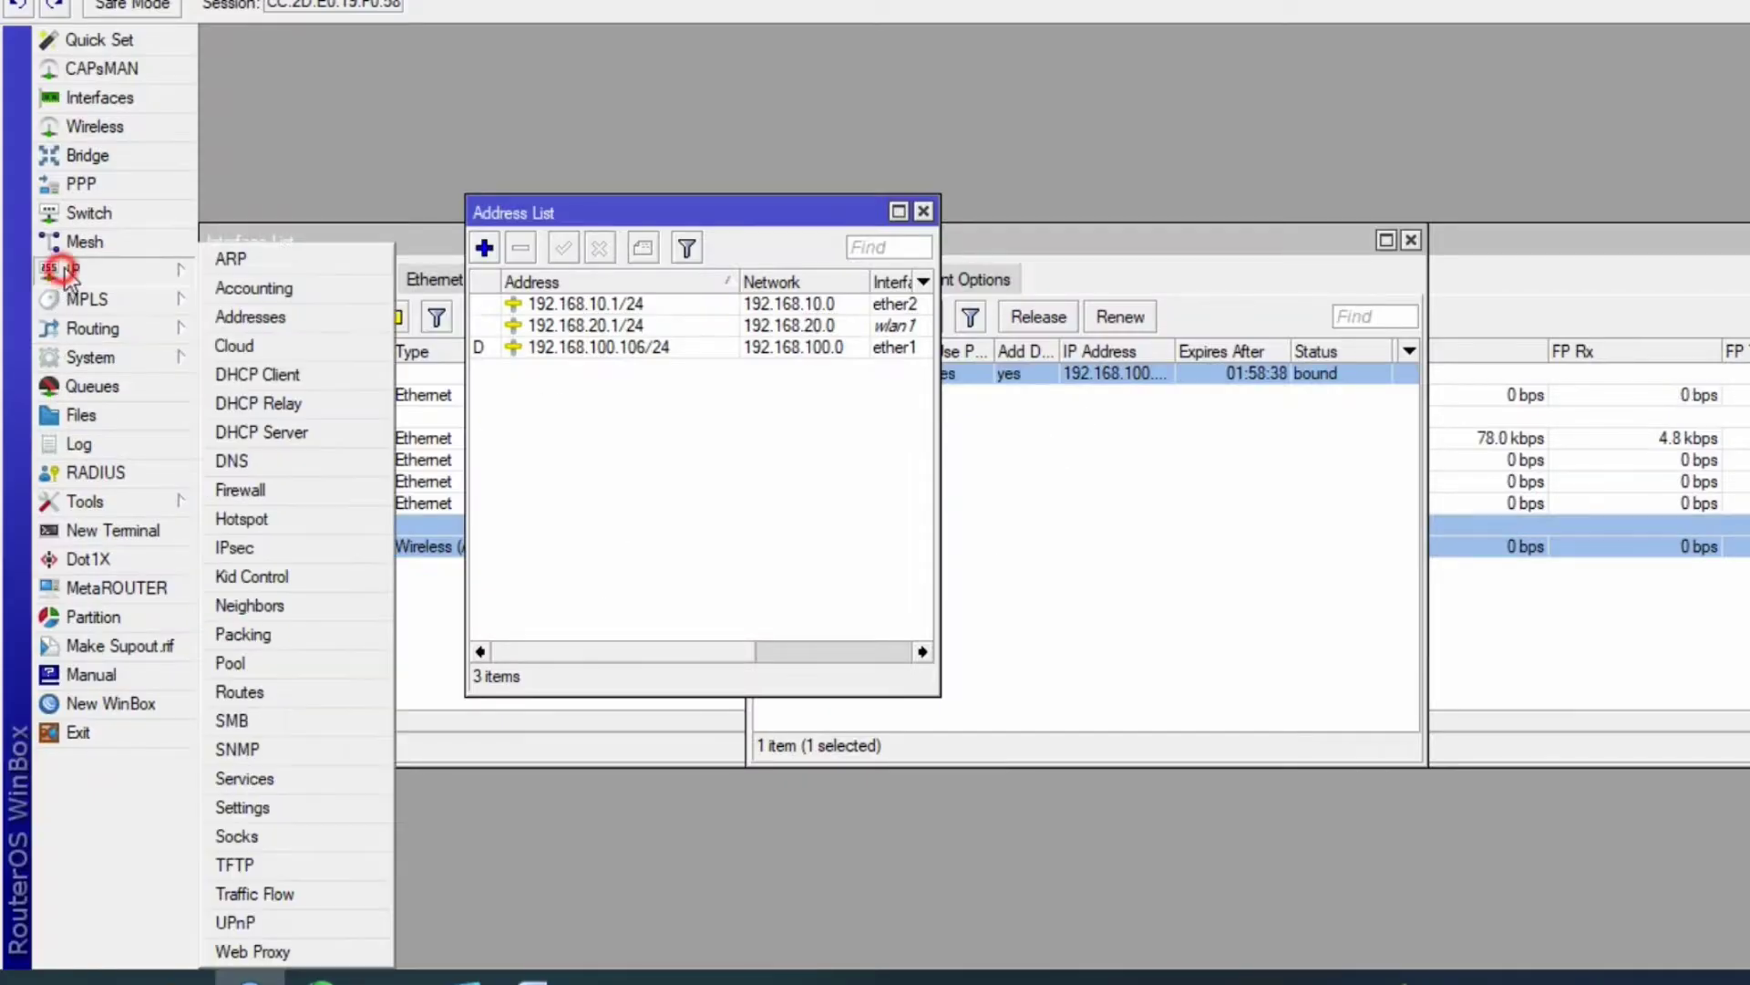
- Check the default route via 192.168.100.10, then enable Allow Remote Requests in DNS settings
click(235, 693)
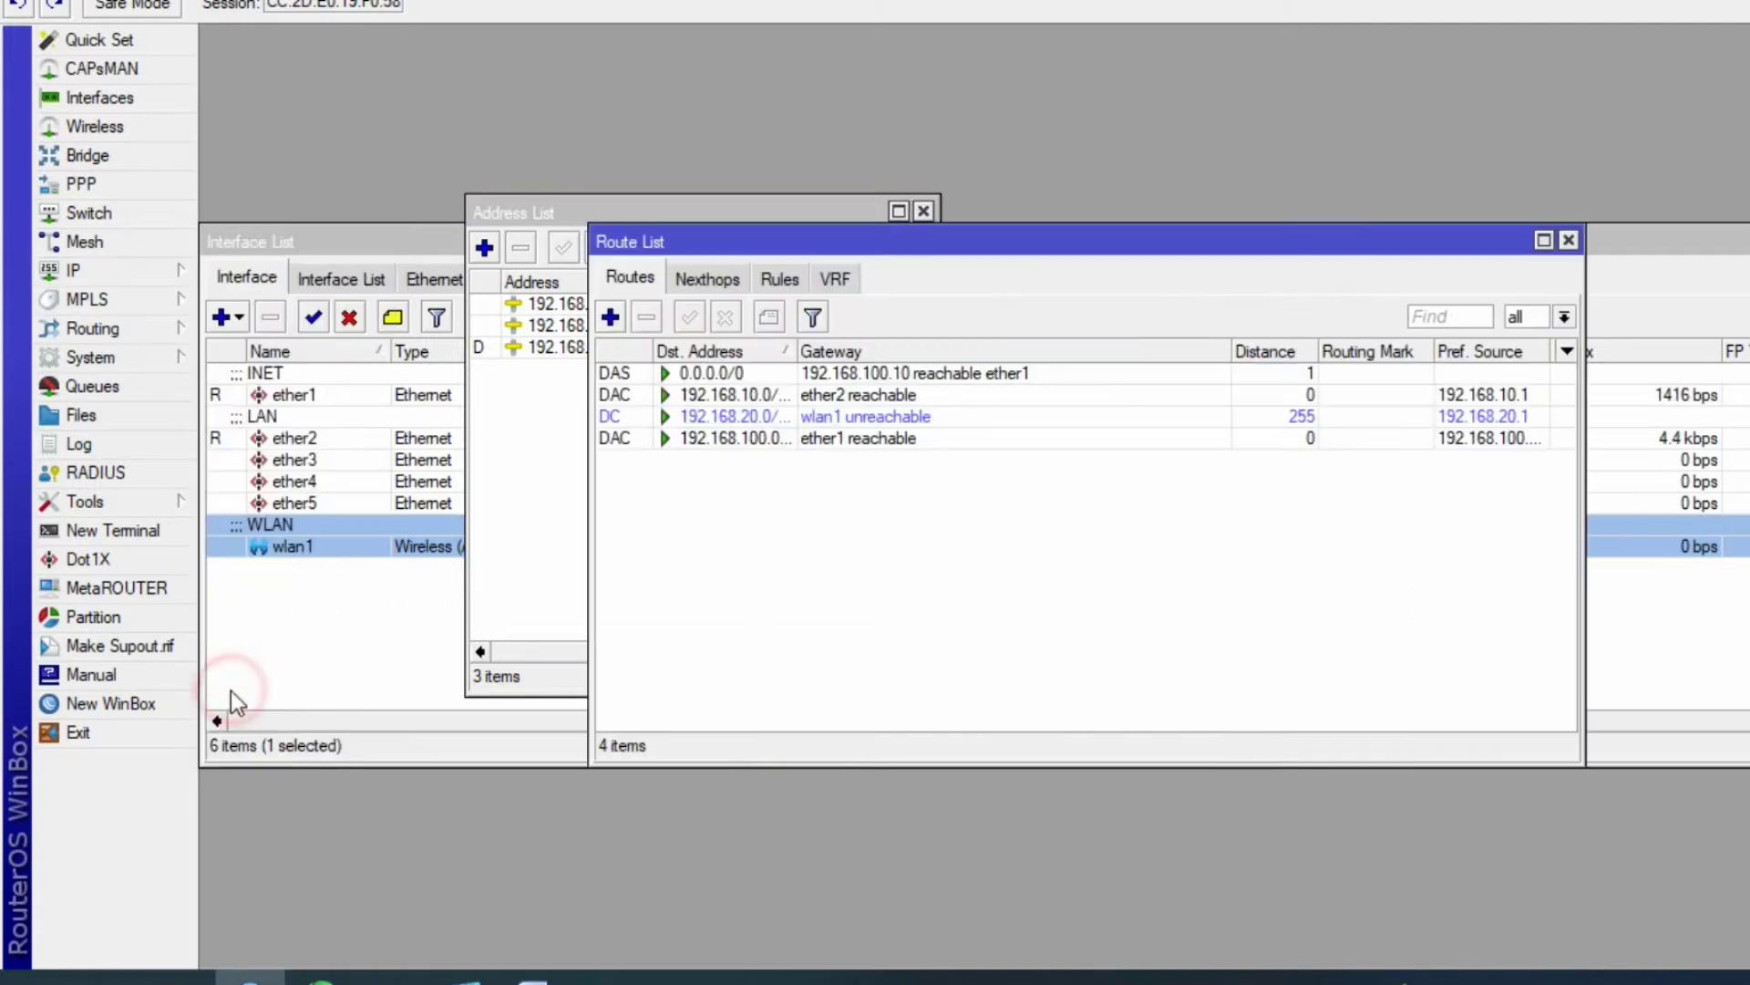
click(713, 374)
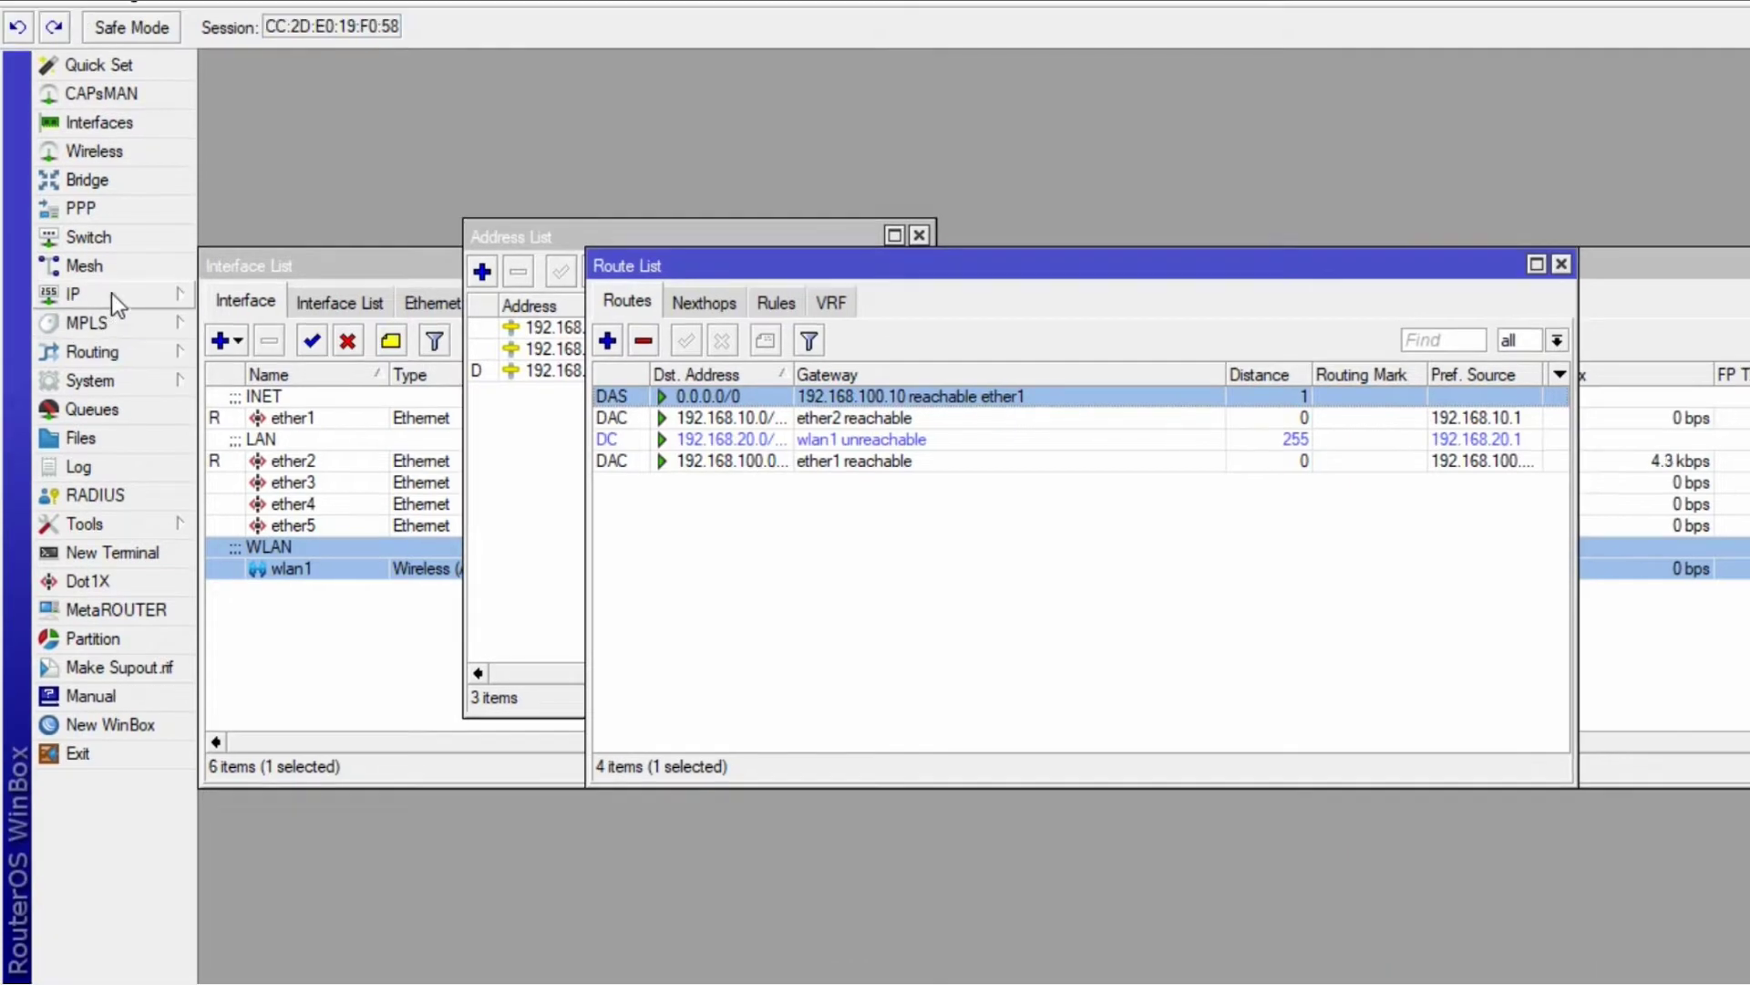
click(111, 269)
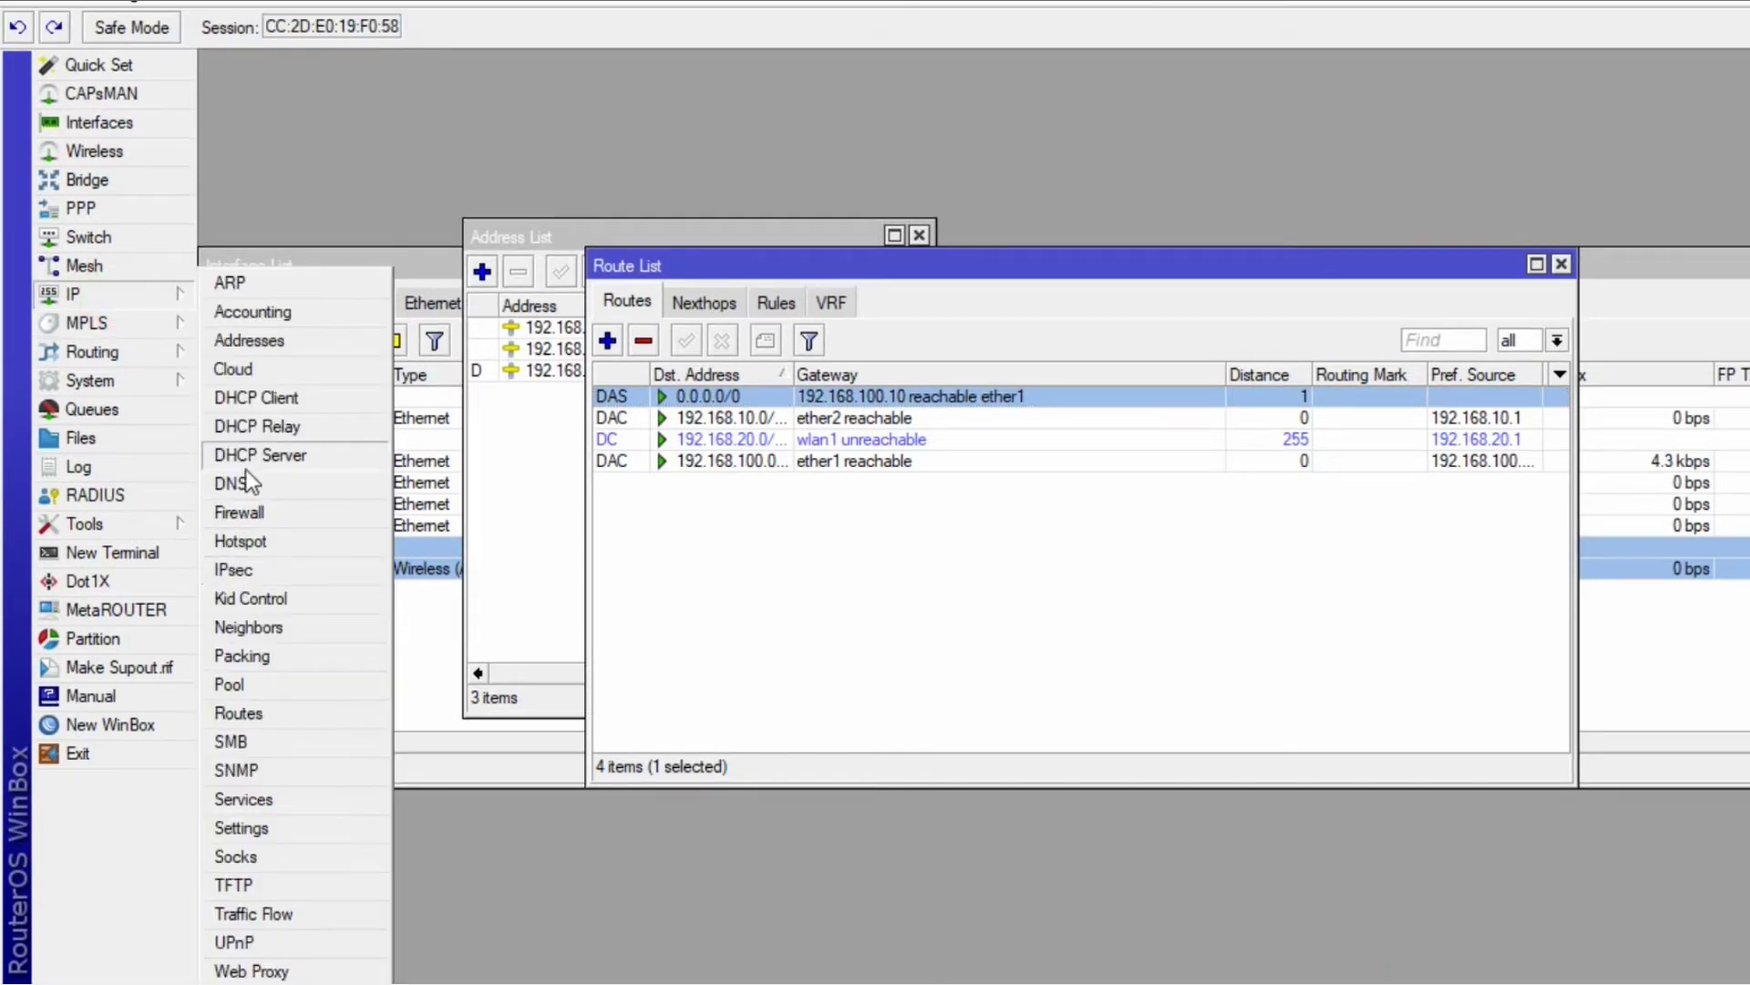
click(244, 484)
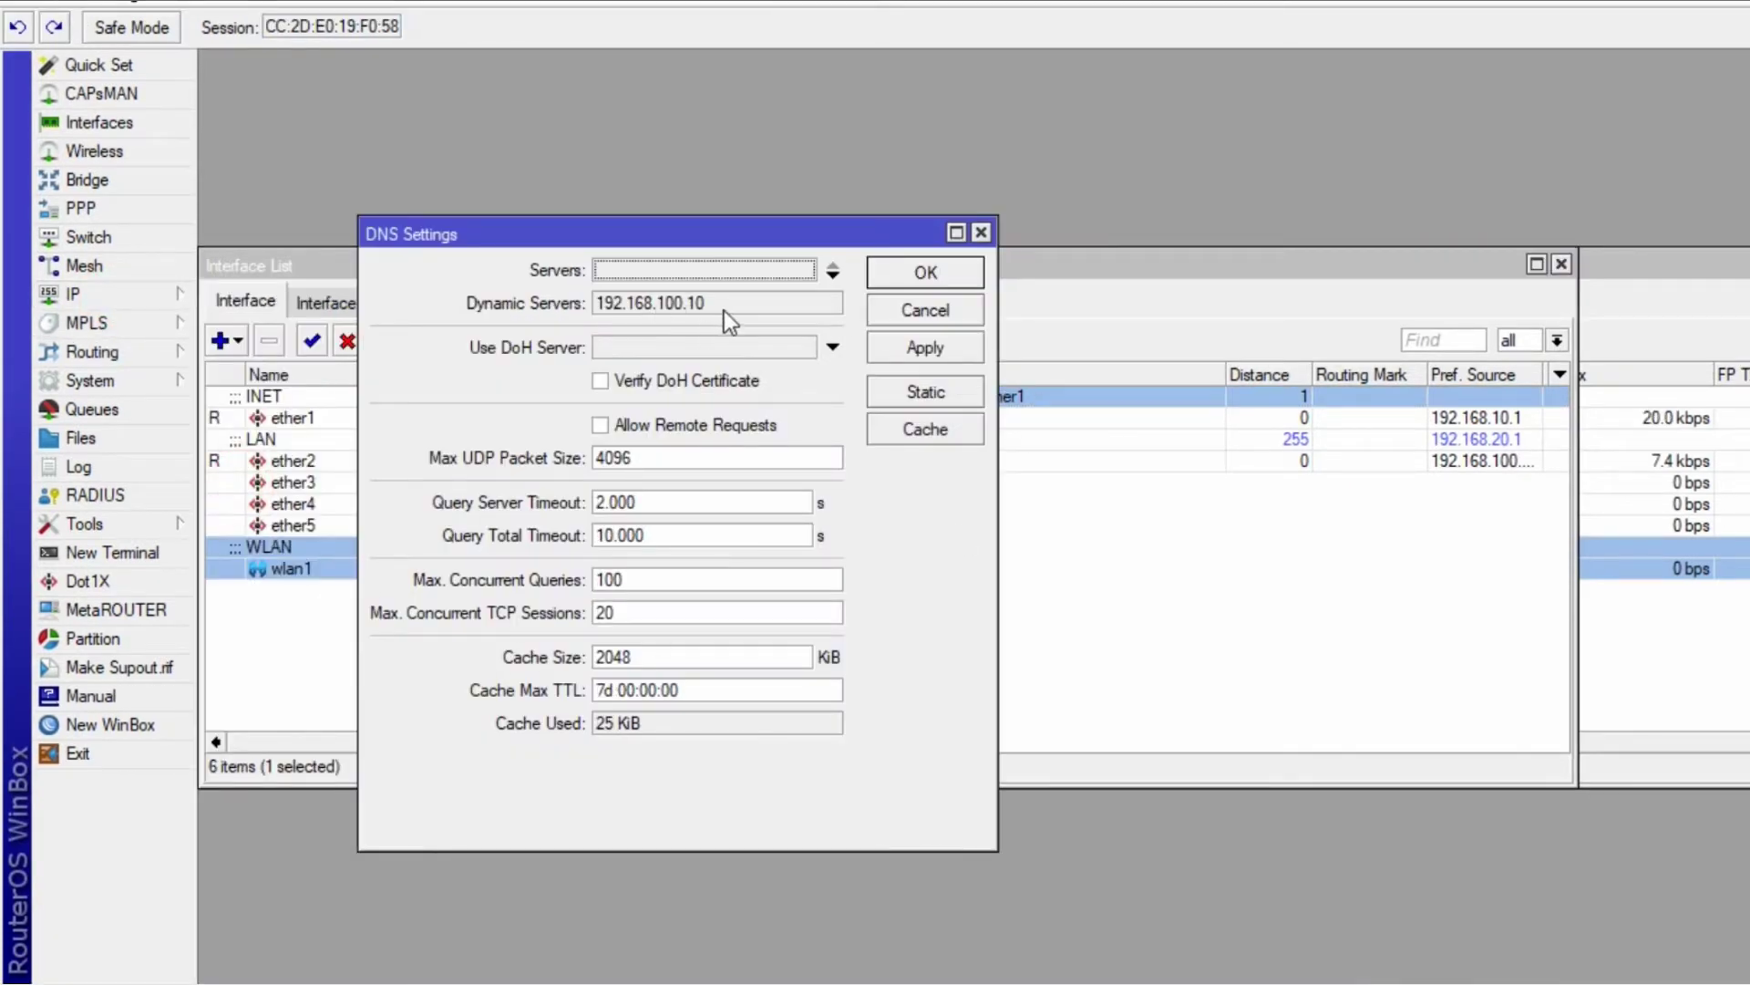
click(601, 426)
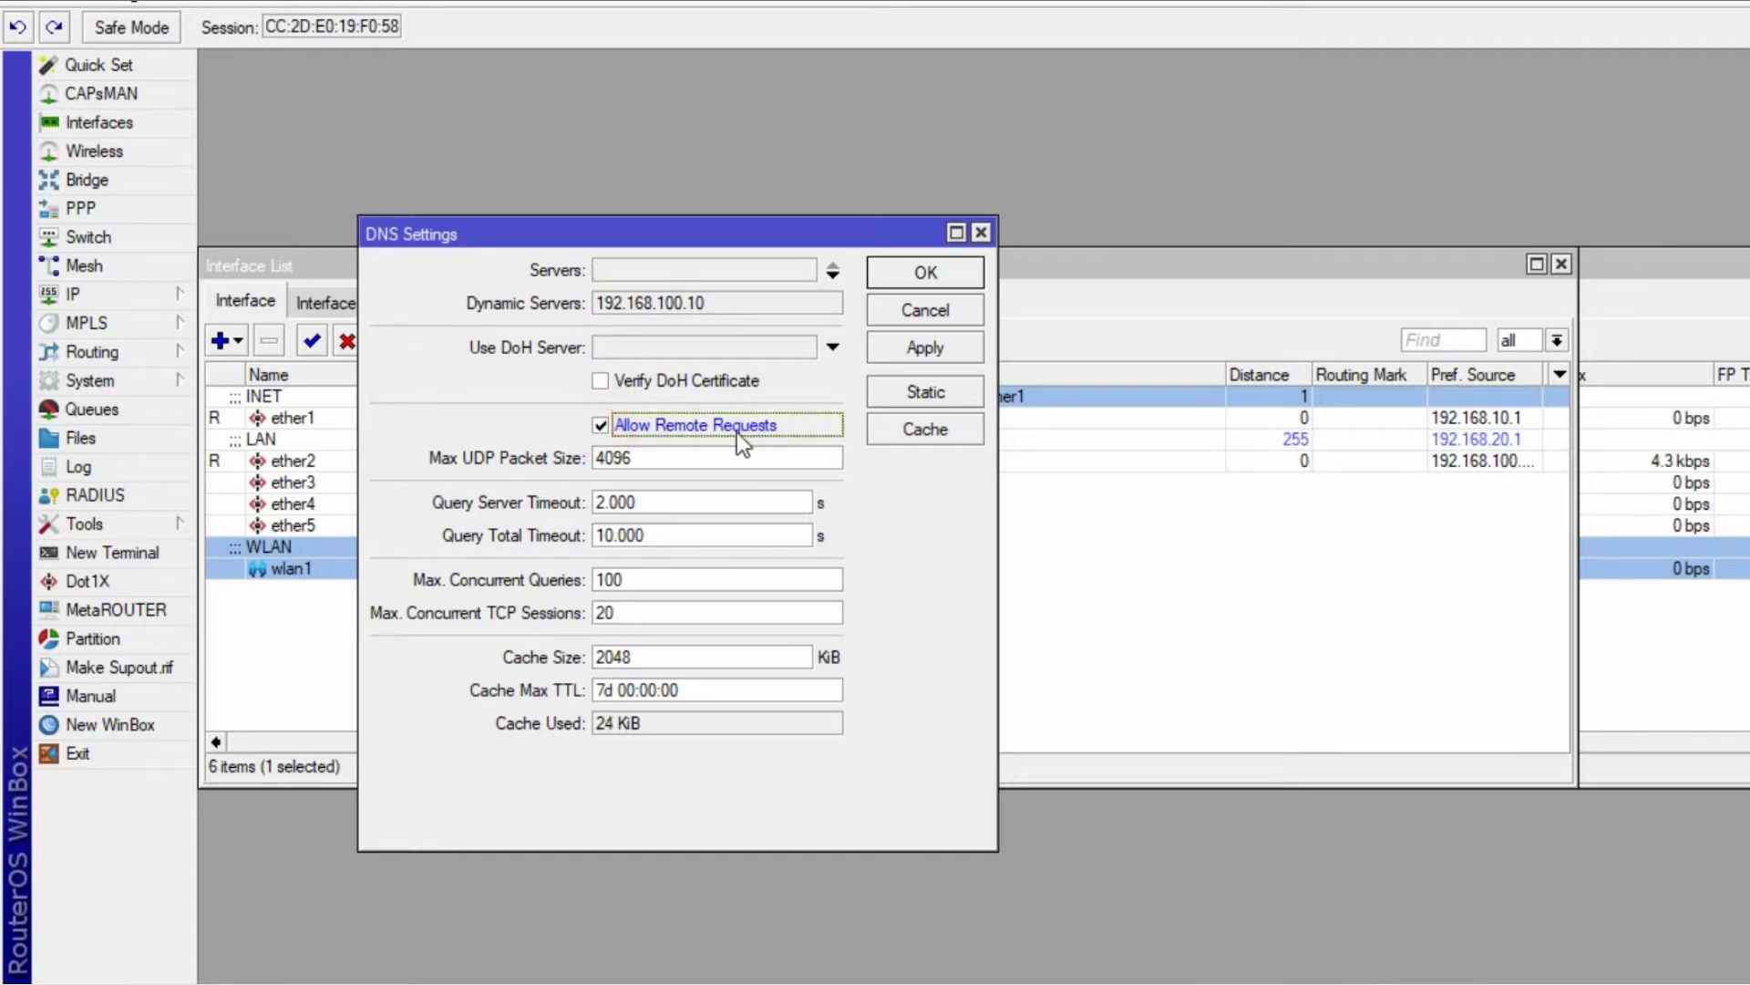
click(924, 349)
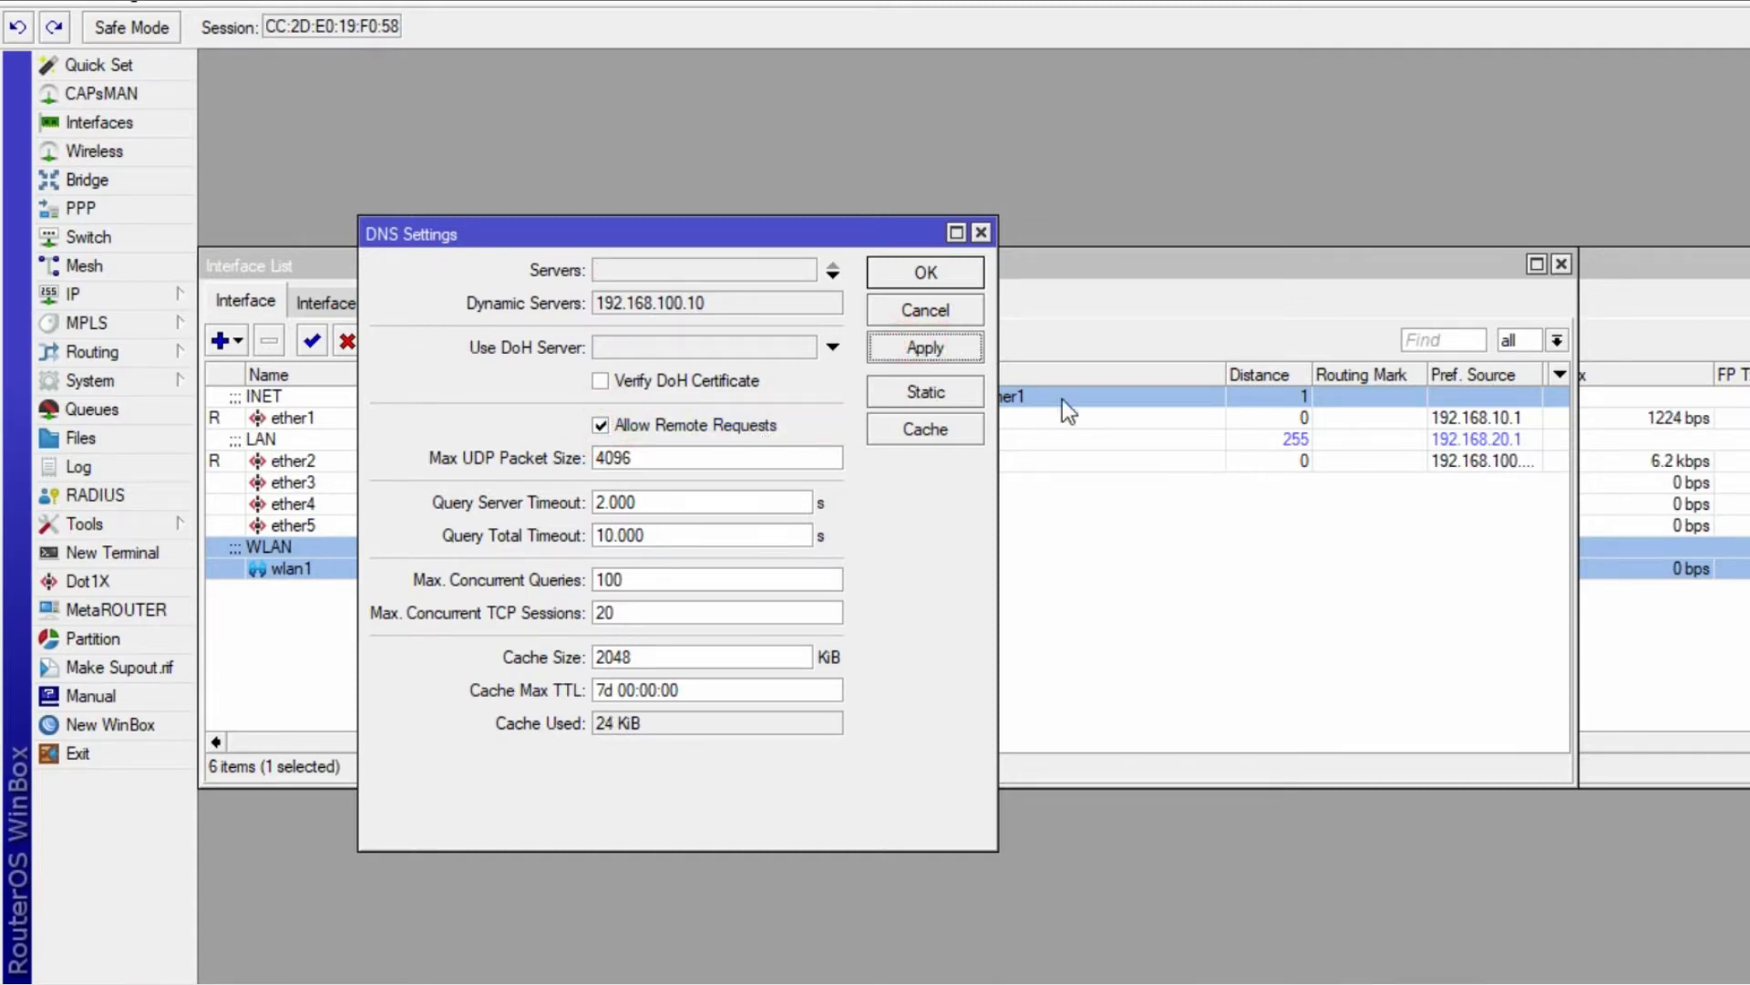
click(913, 277)
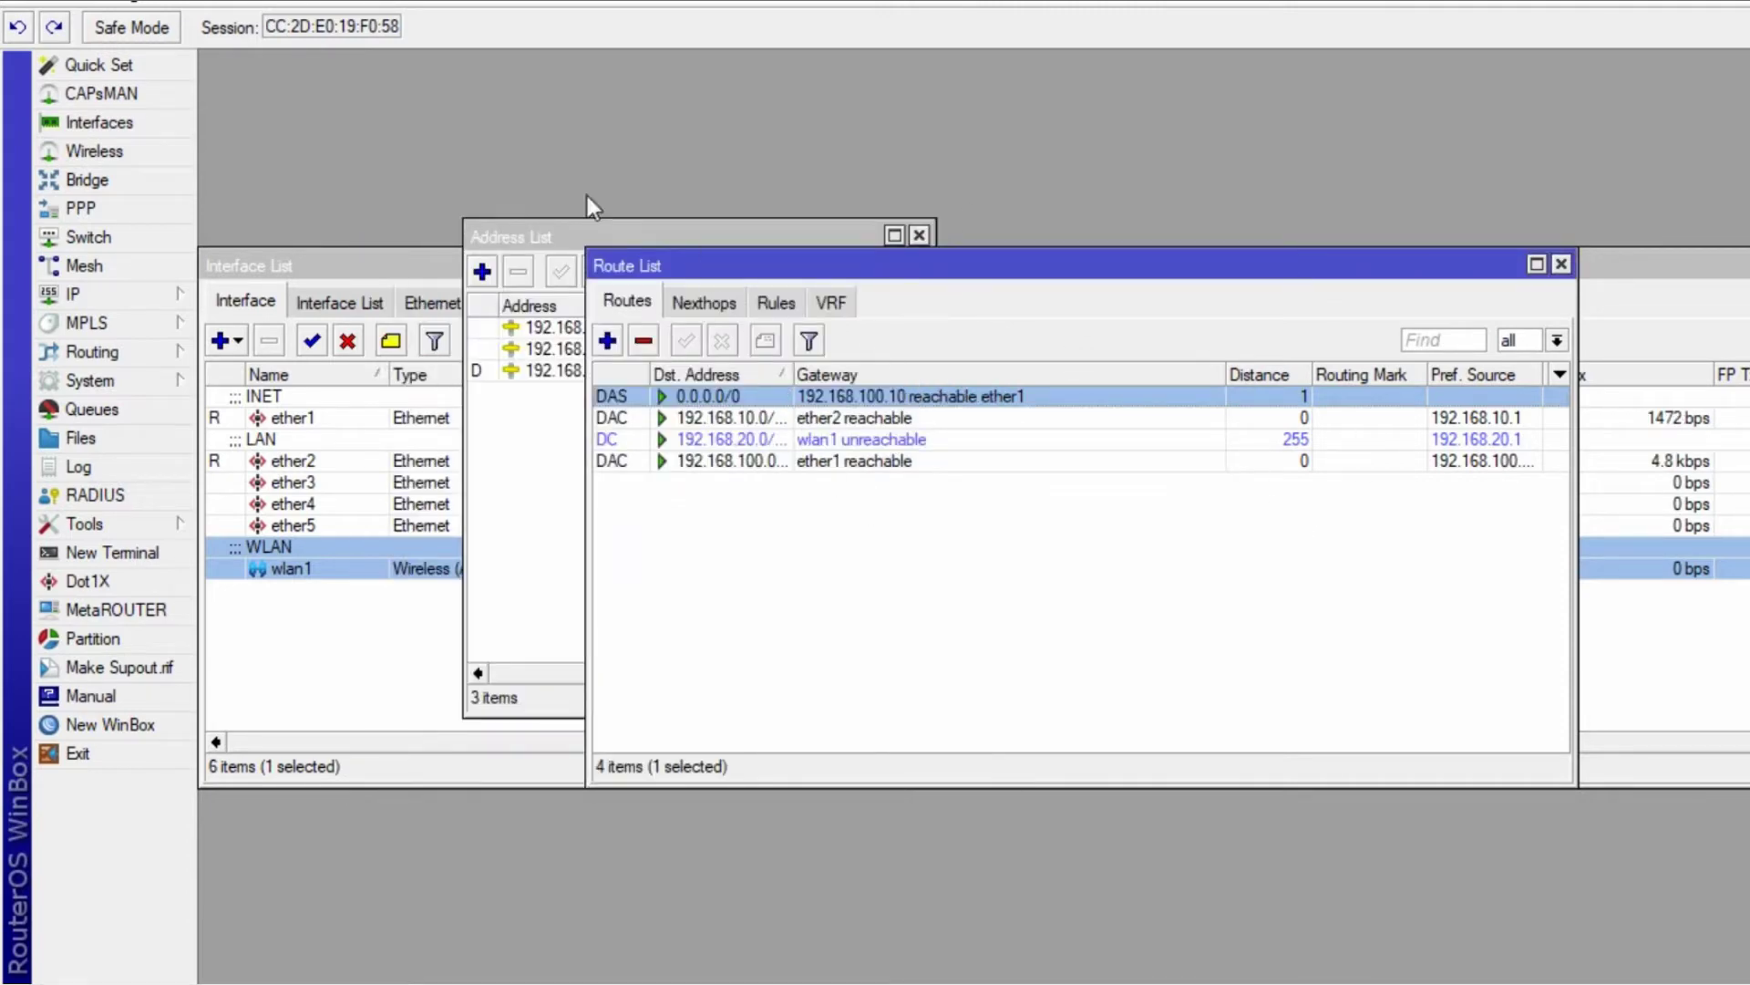
click(109, 294)
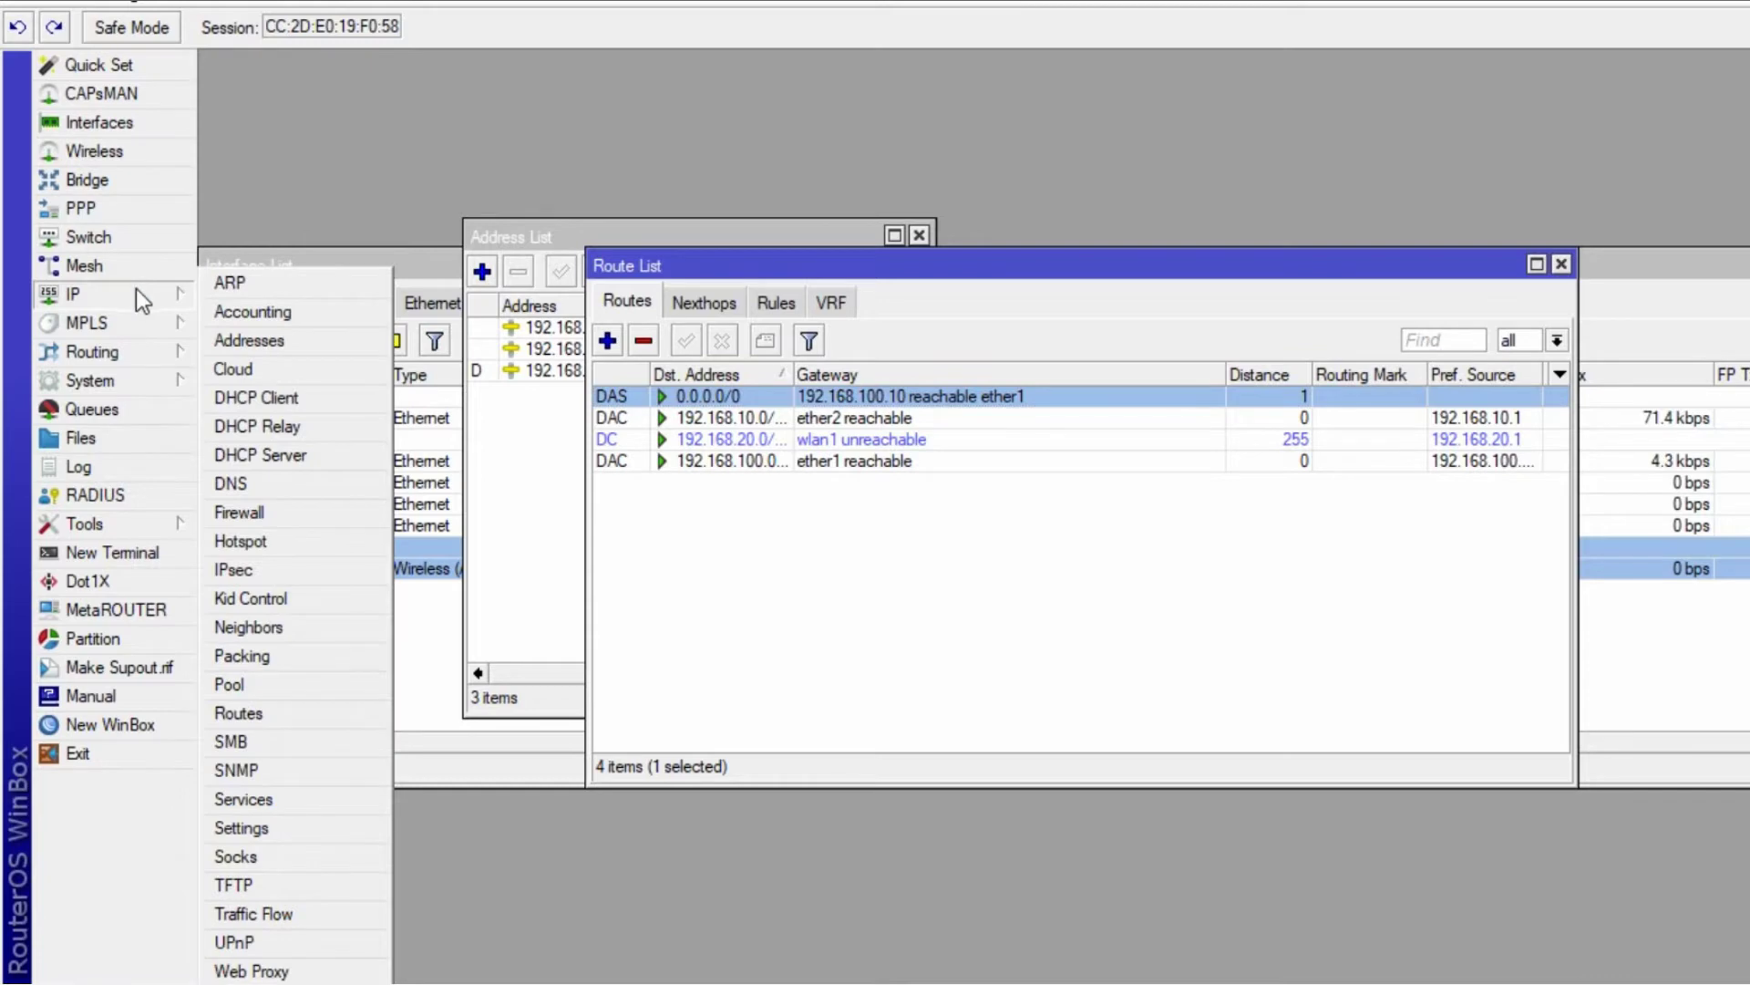
- Add a new srcnat NAT rule with Out. Interface ether1 and apply it
mouse_move(165, 387)
mouse_move(113, 290)
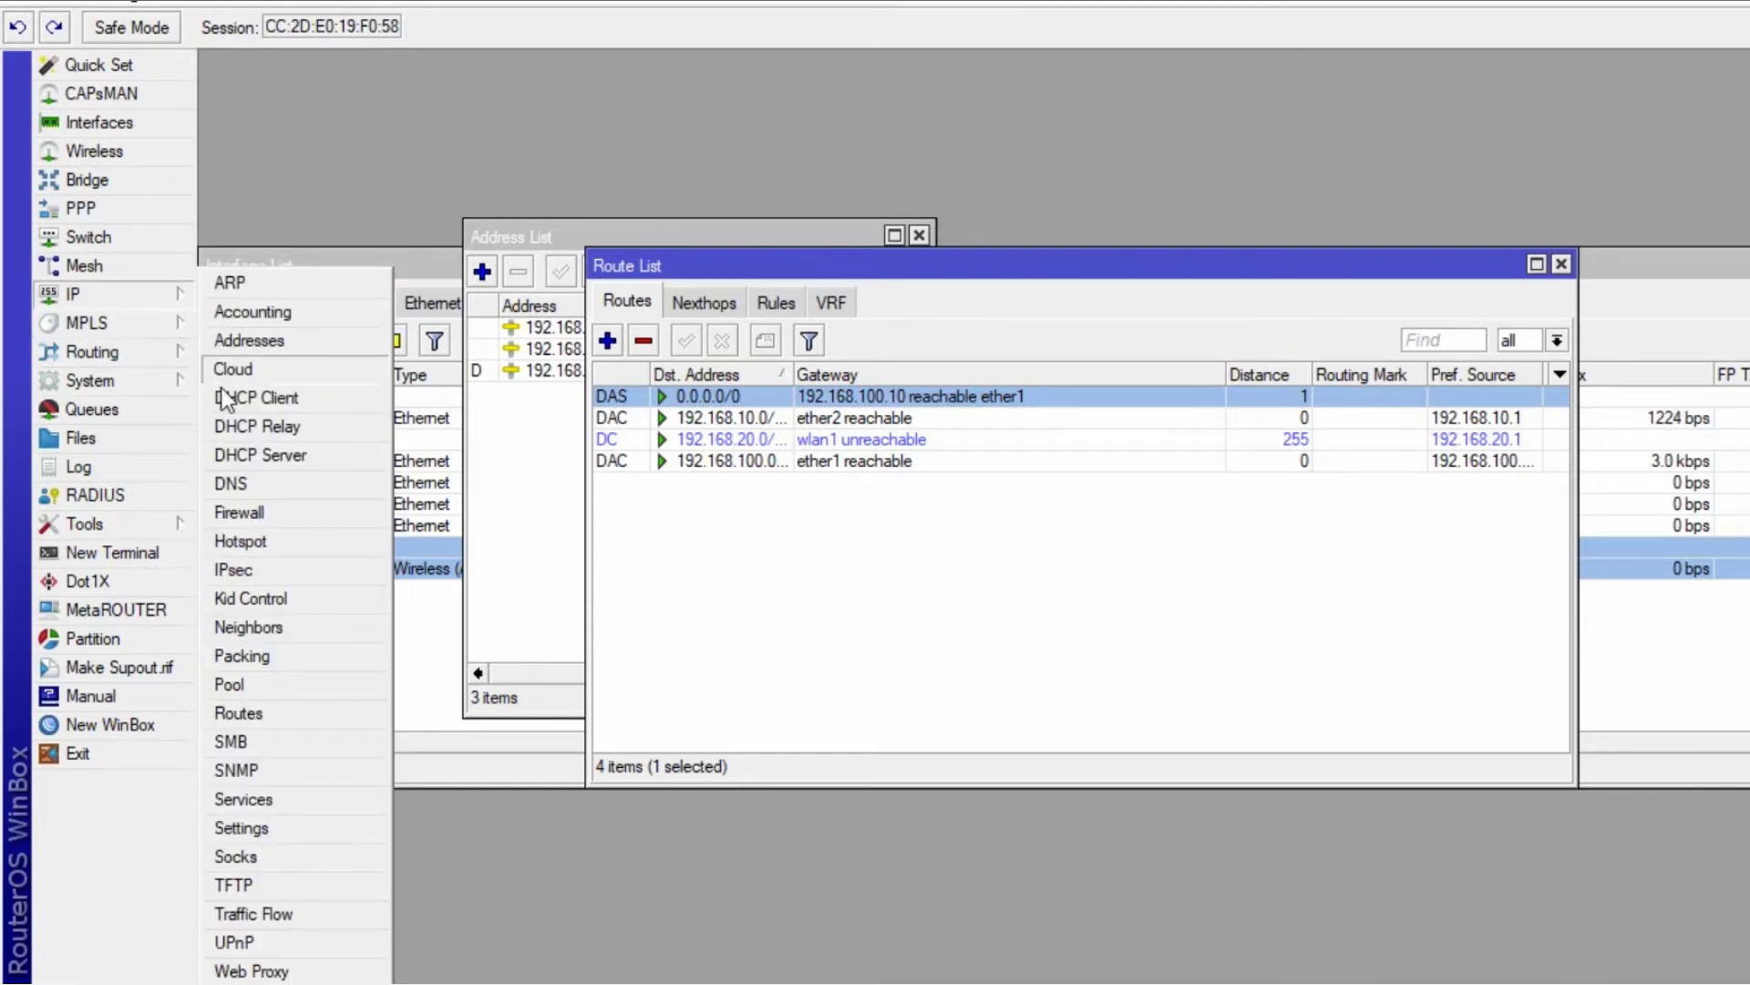
click(227, 516)
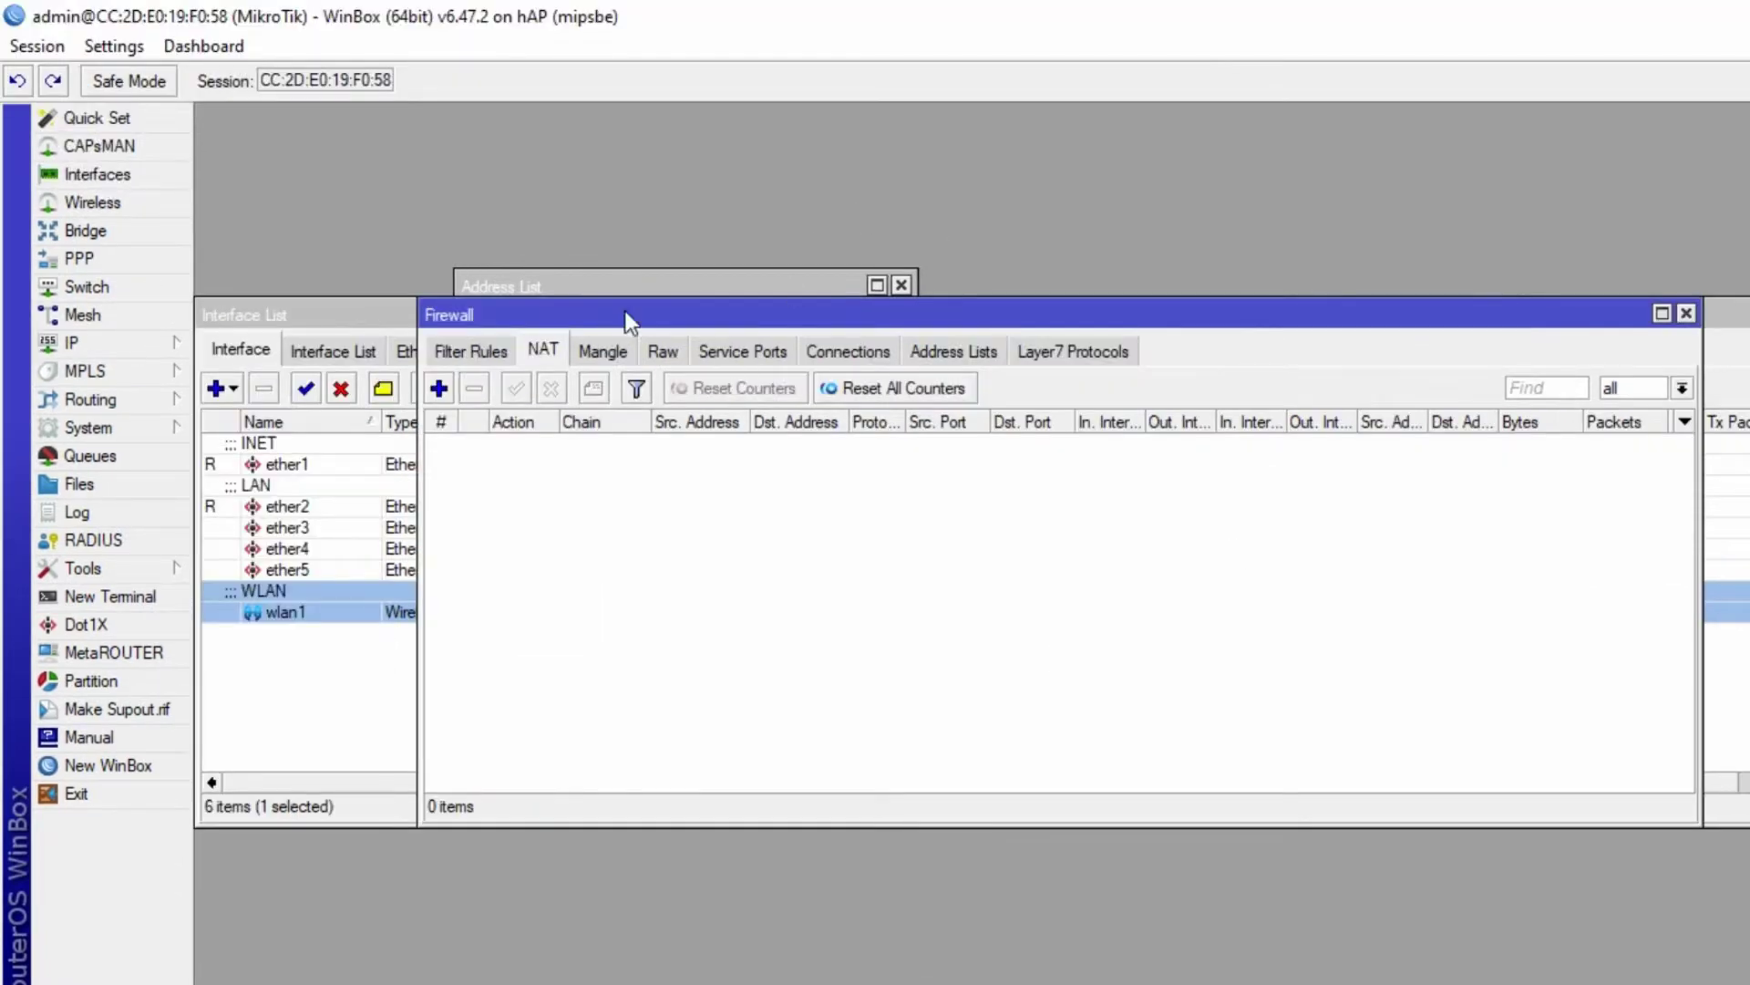
click(441, 388)
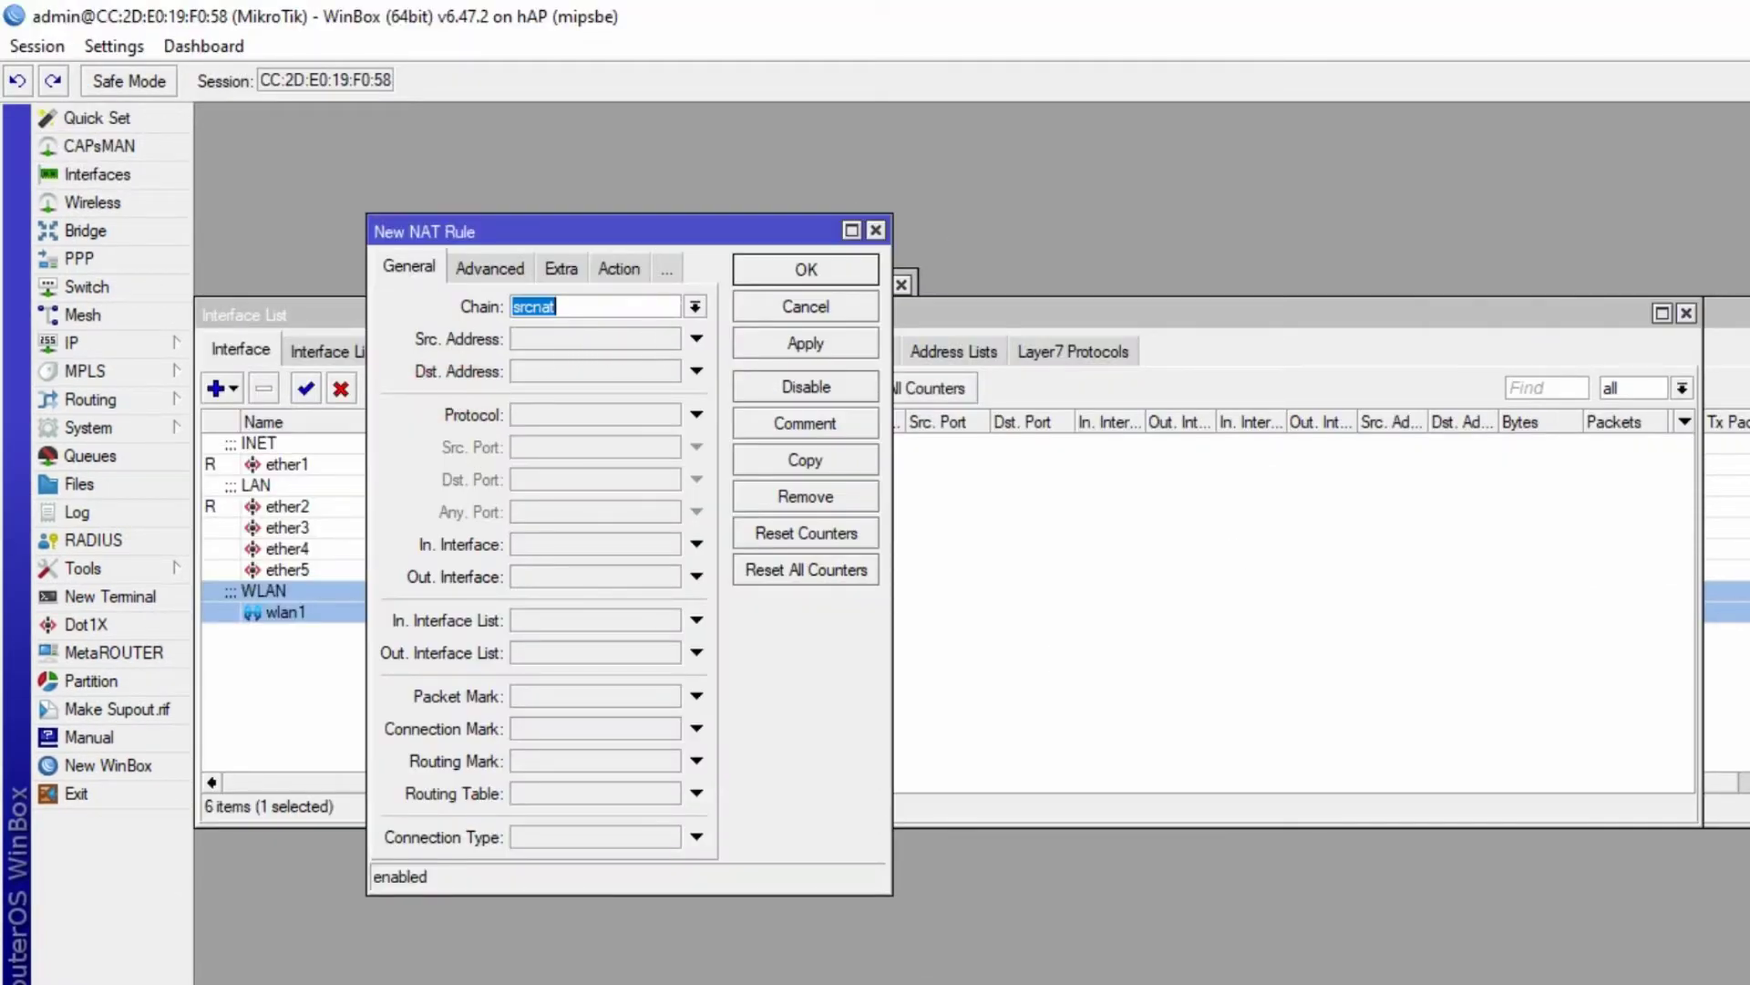
click(544, 576)
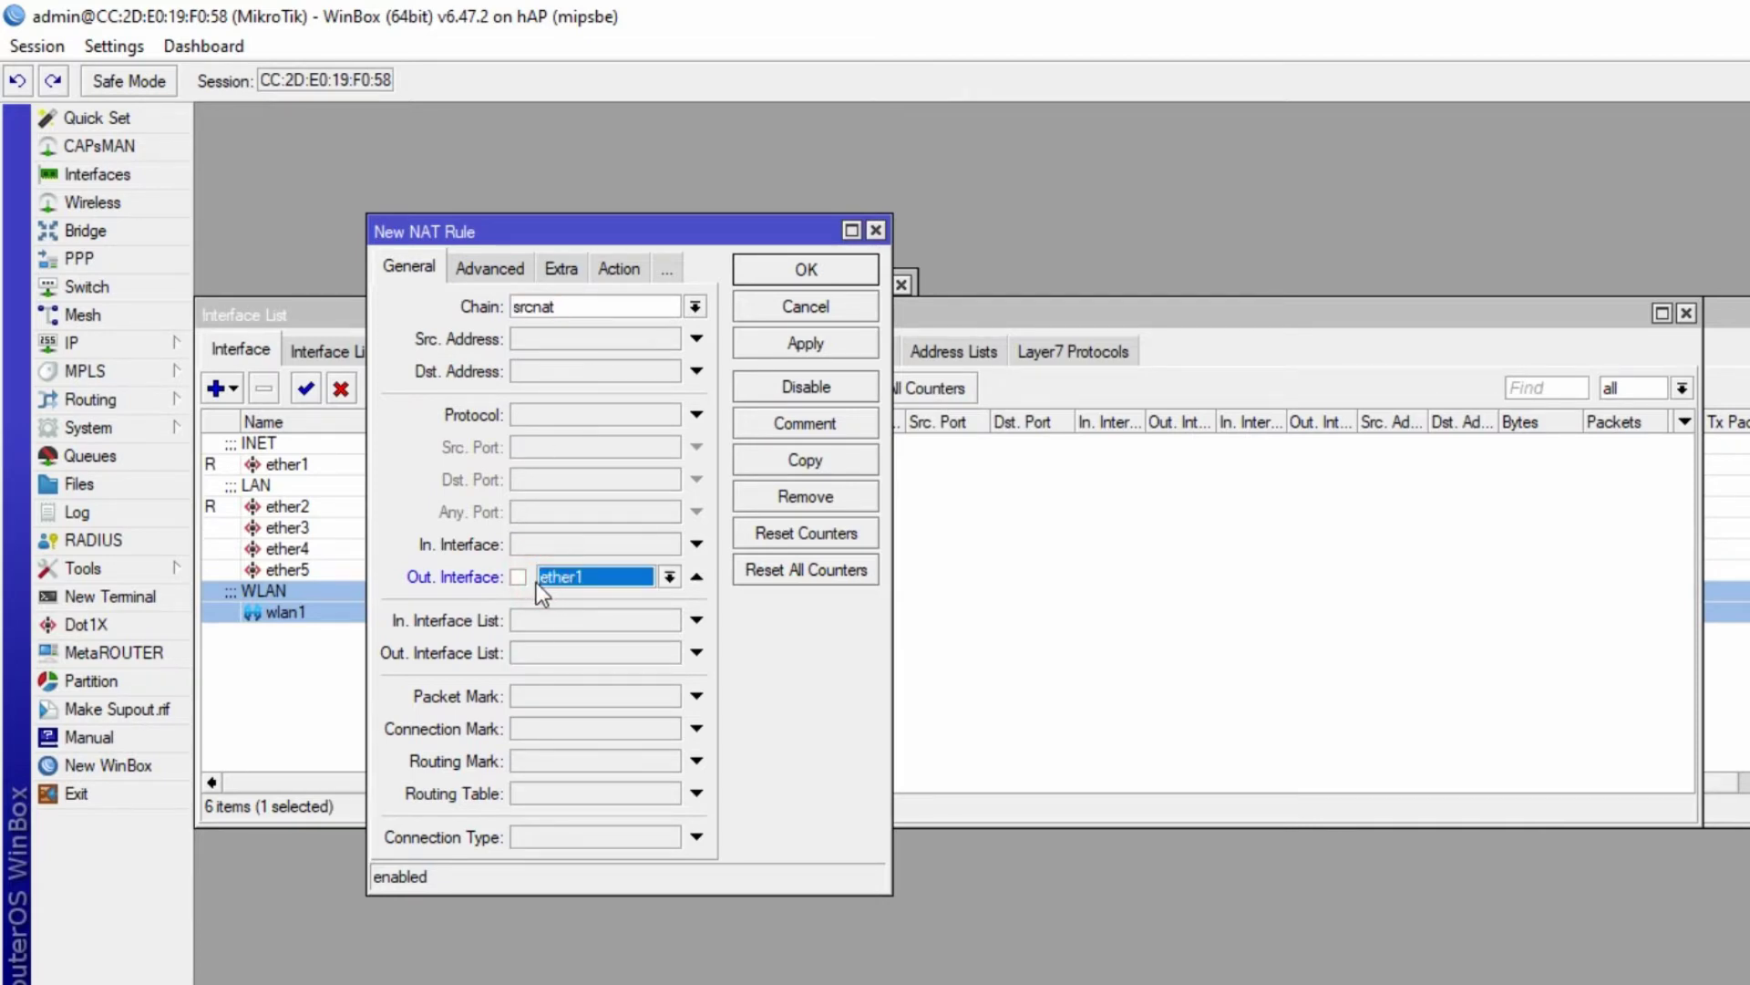
click(806, 343)
- Set the rule's action to masquerade, save it, and mark the DHCP Server requirement red
click(619, 268)
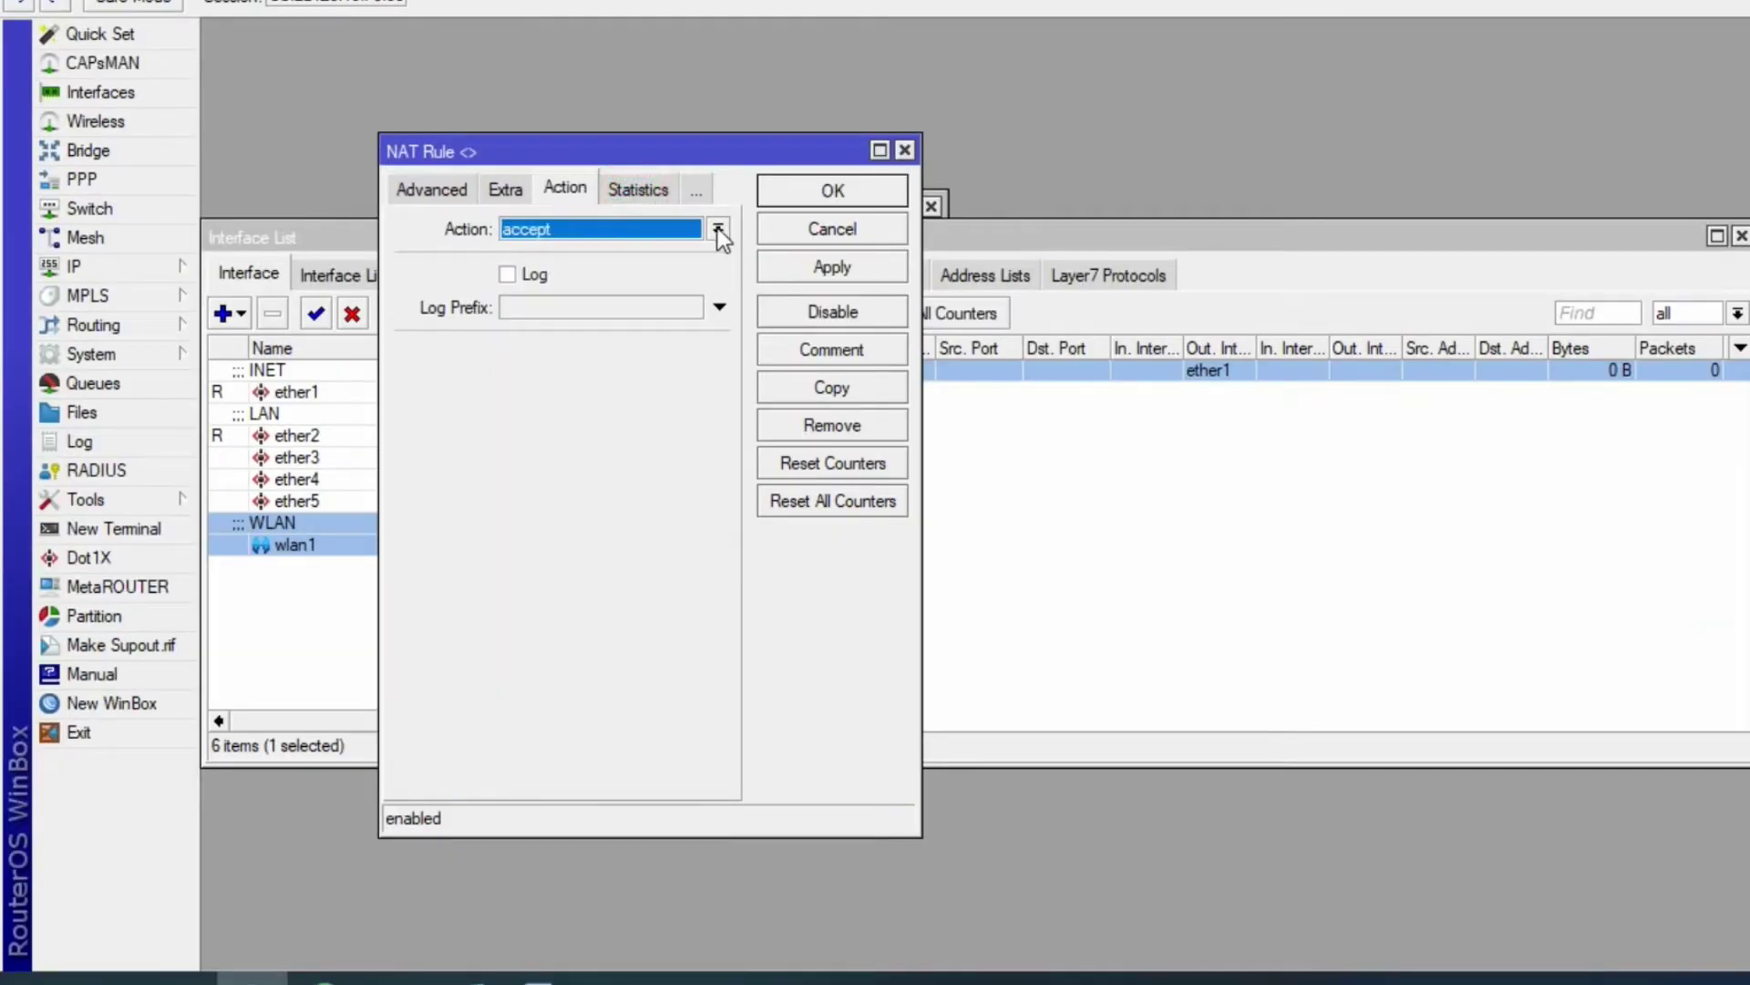
click(718, 227)
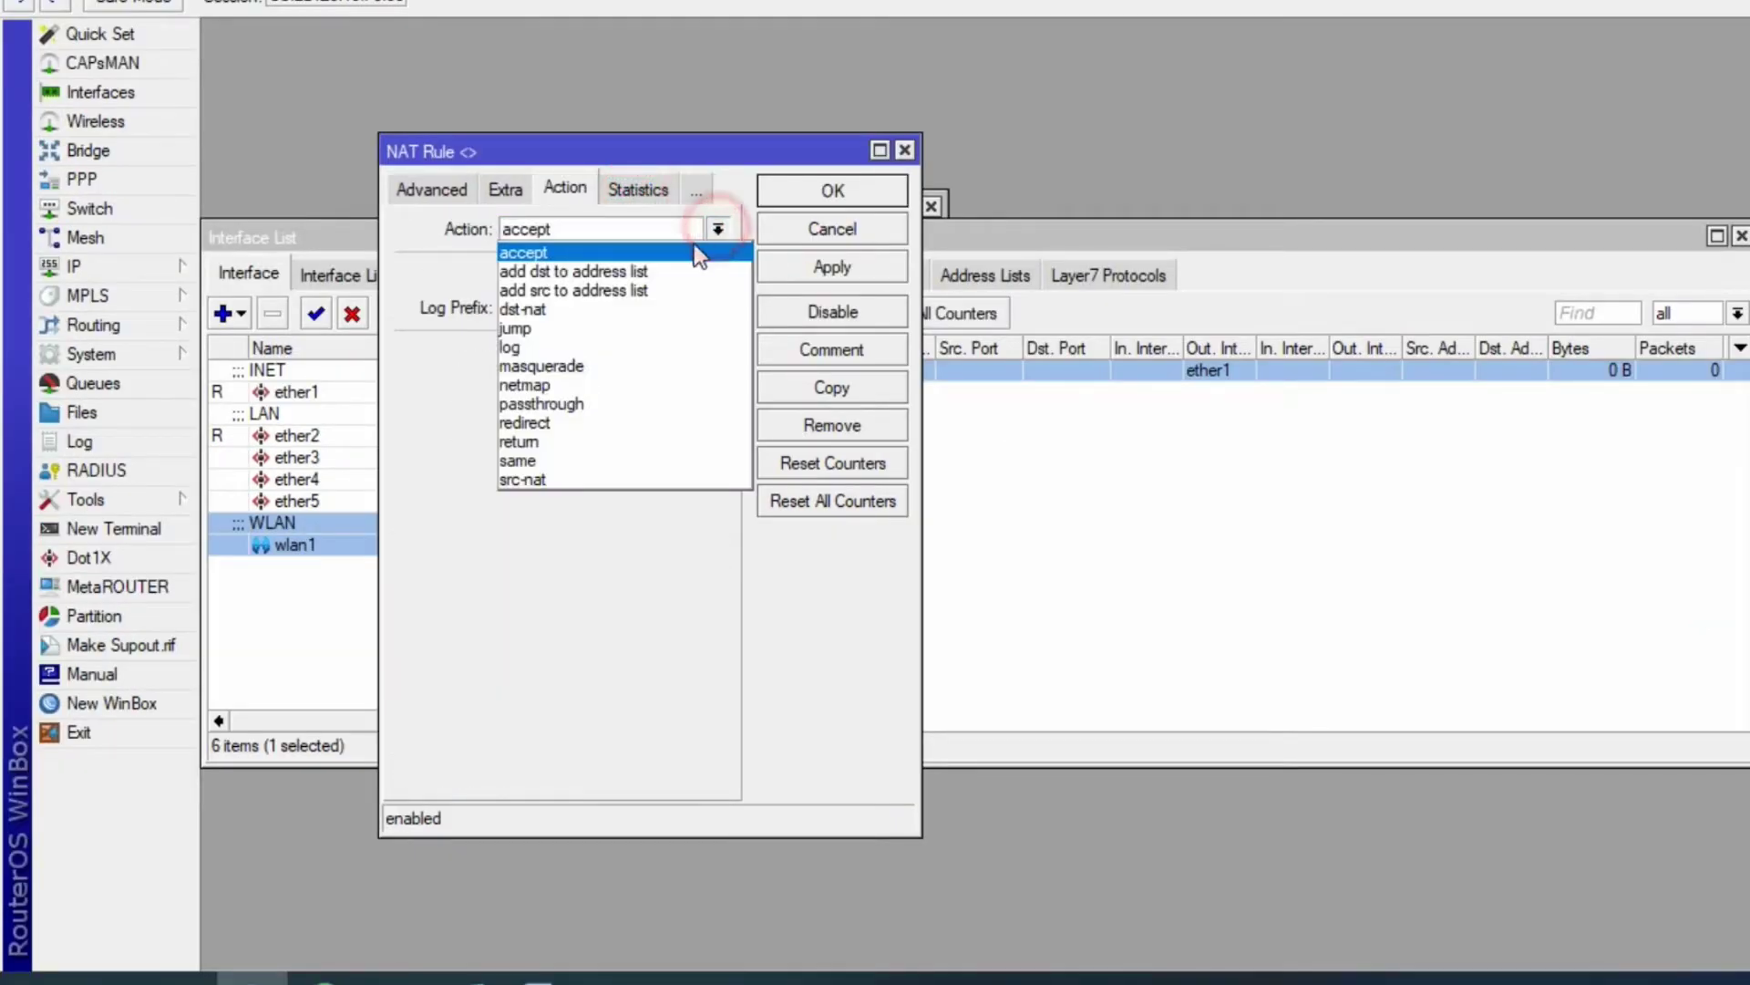
click(567, 361)
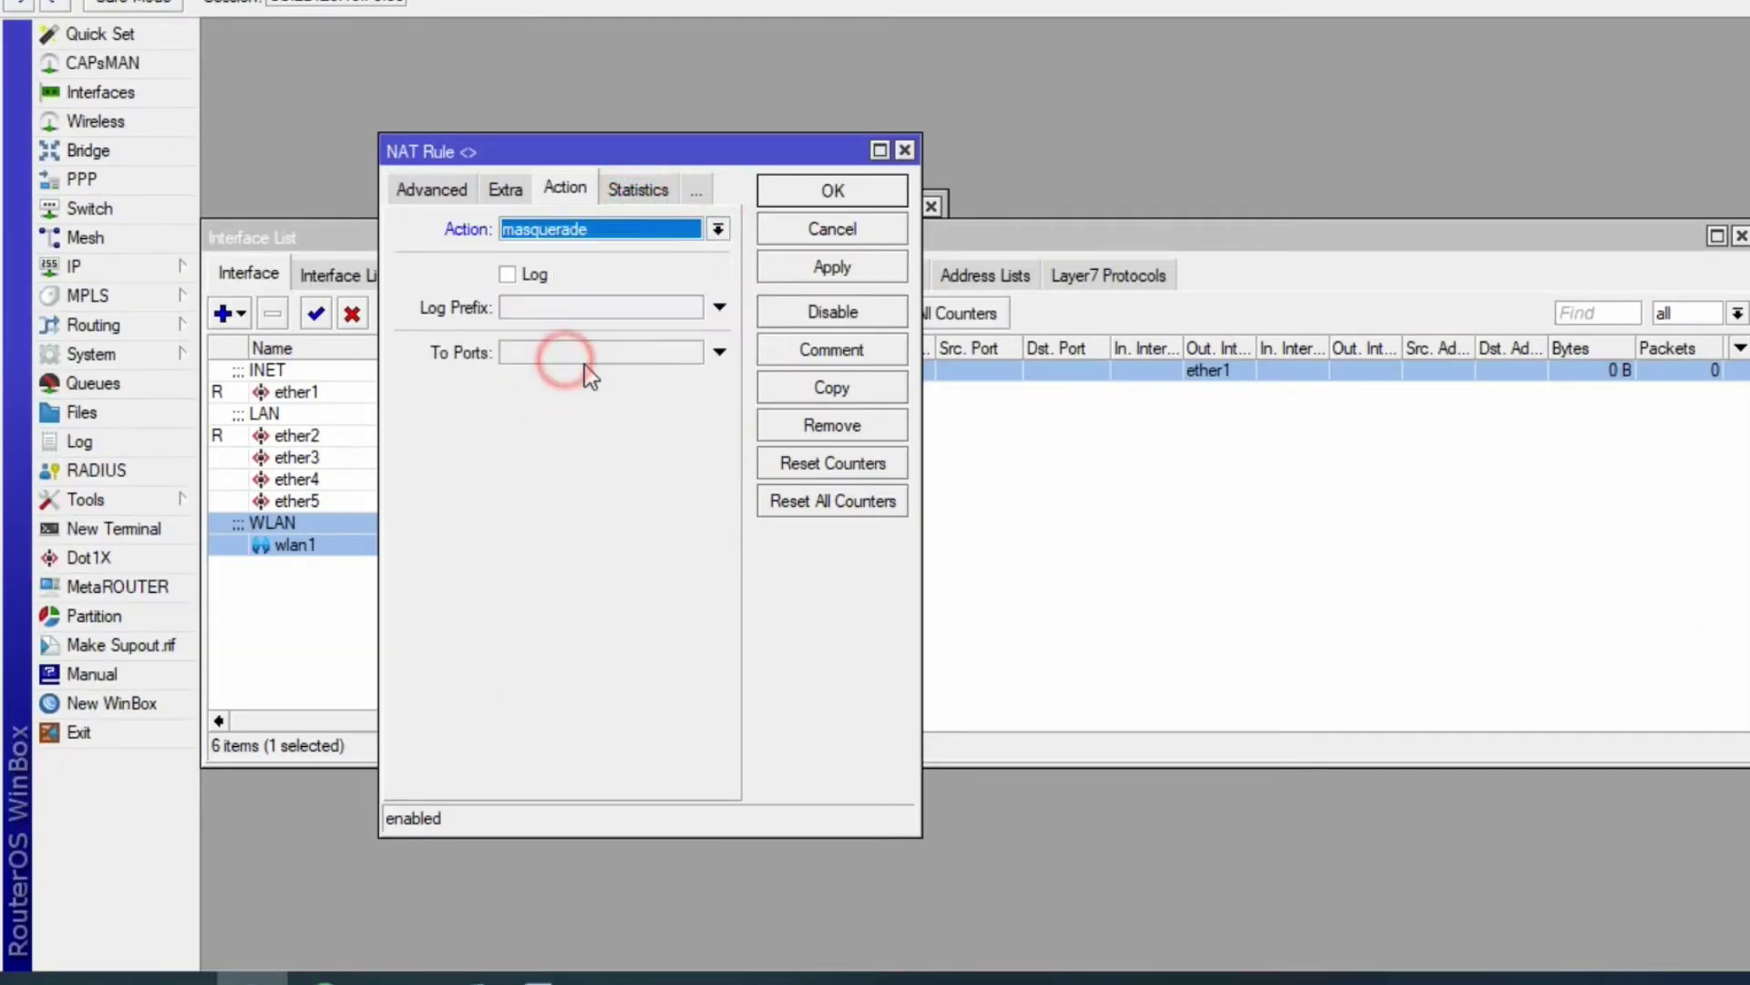
click(828, 267)
click(826, 192)
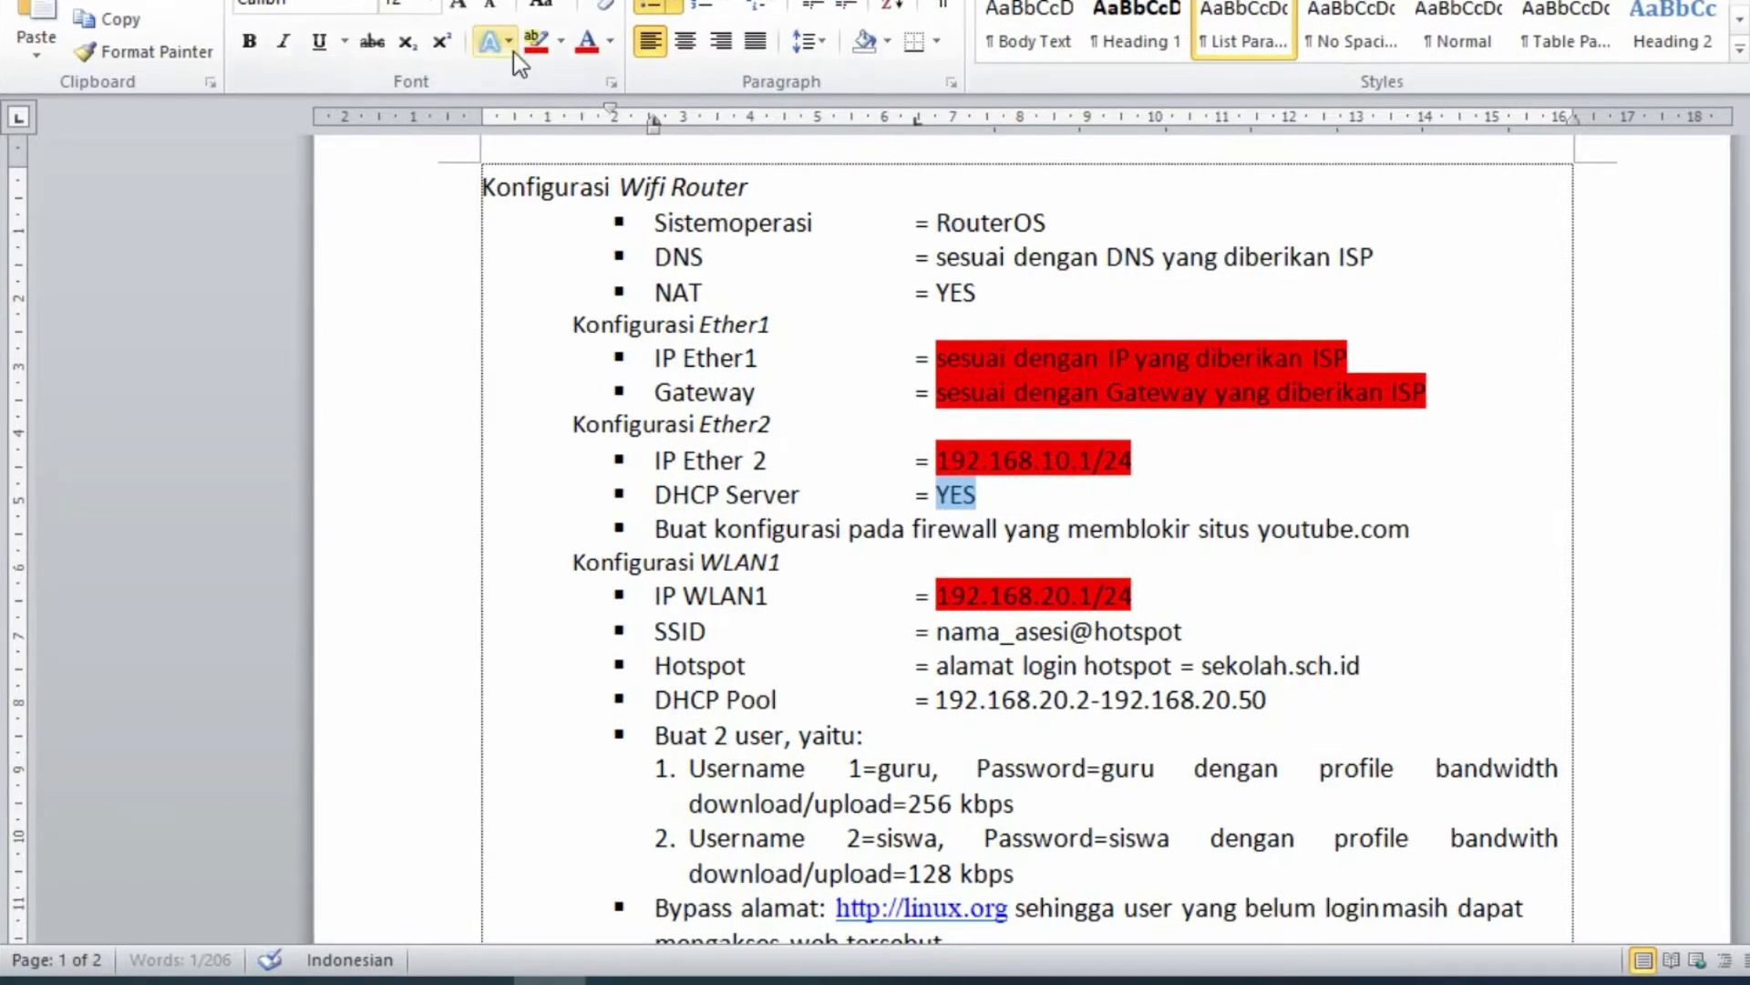
click(536, 40)
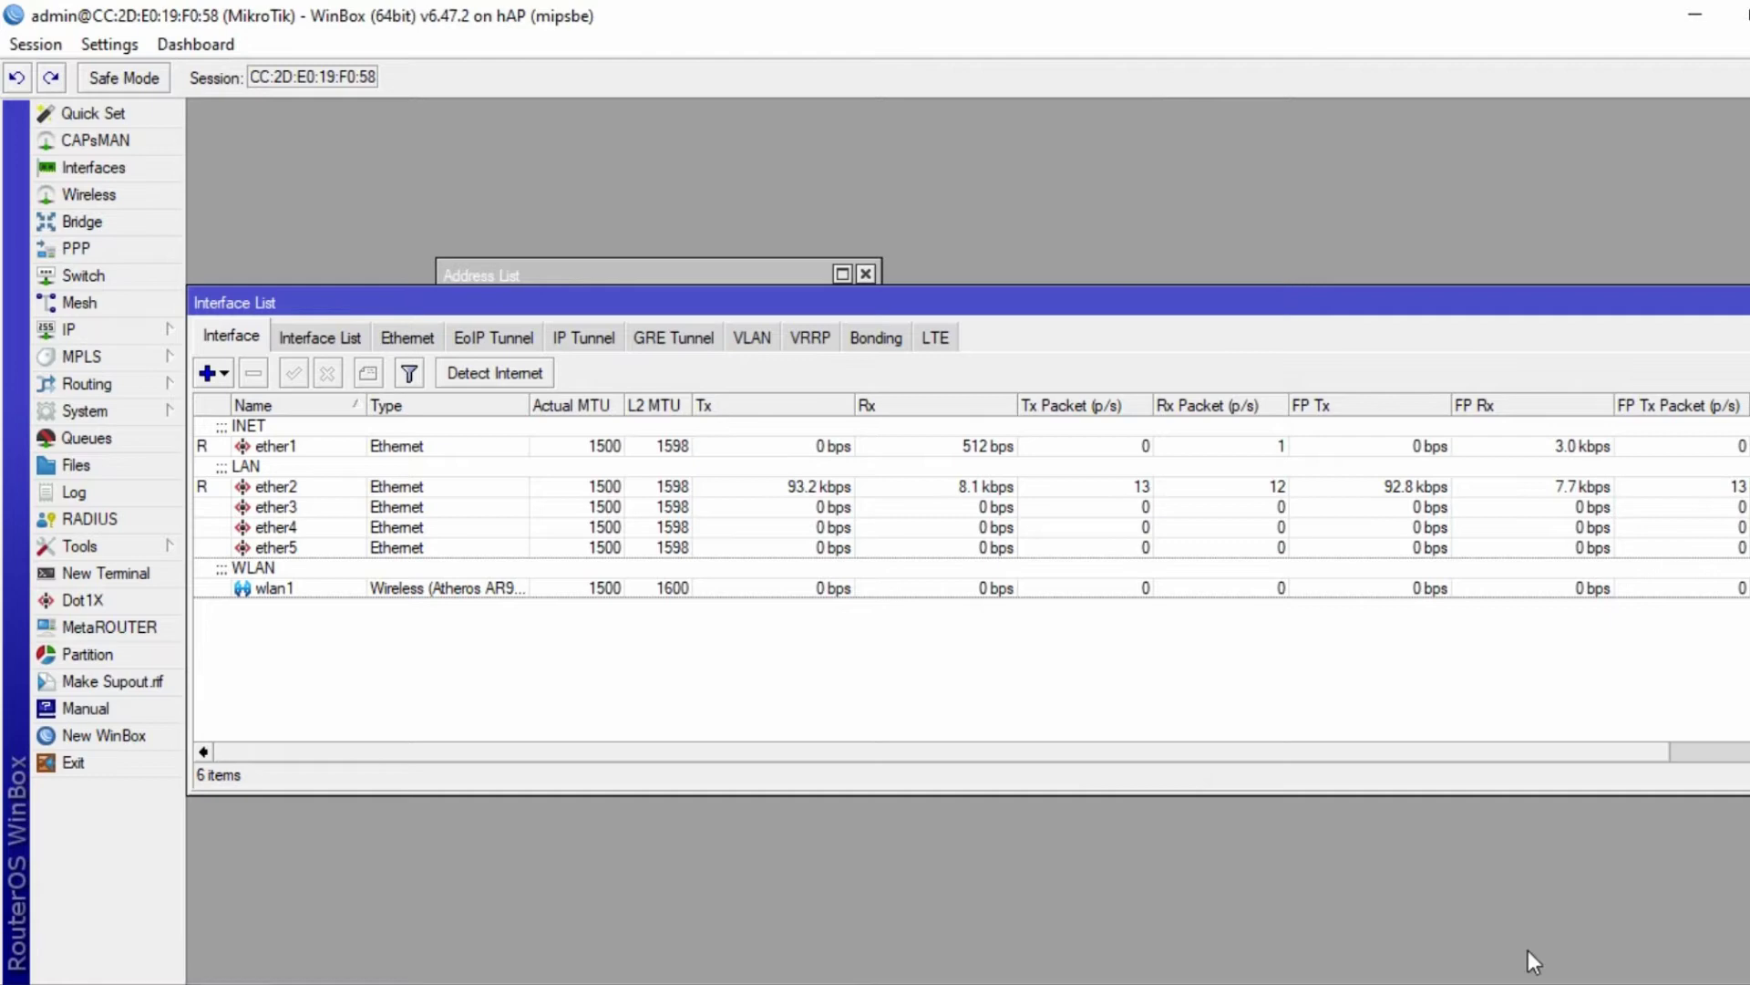
- Start the DHCP Setup wizard under IP > DHCP Server on interface ether2
click(114, 332)
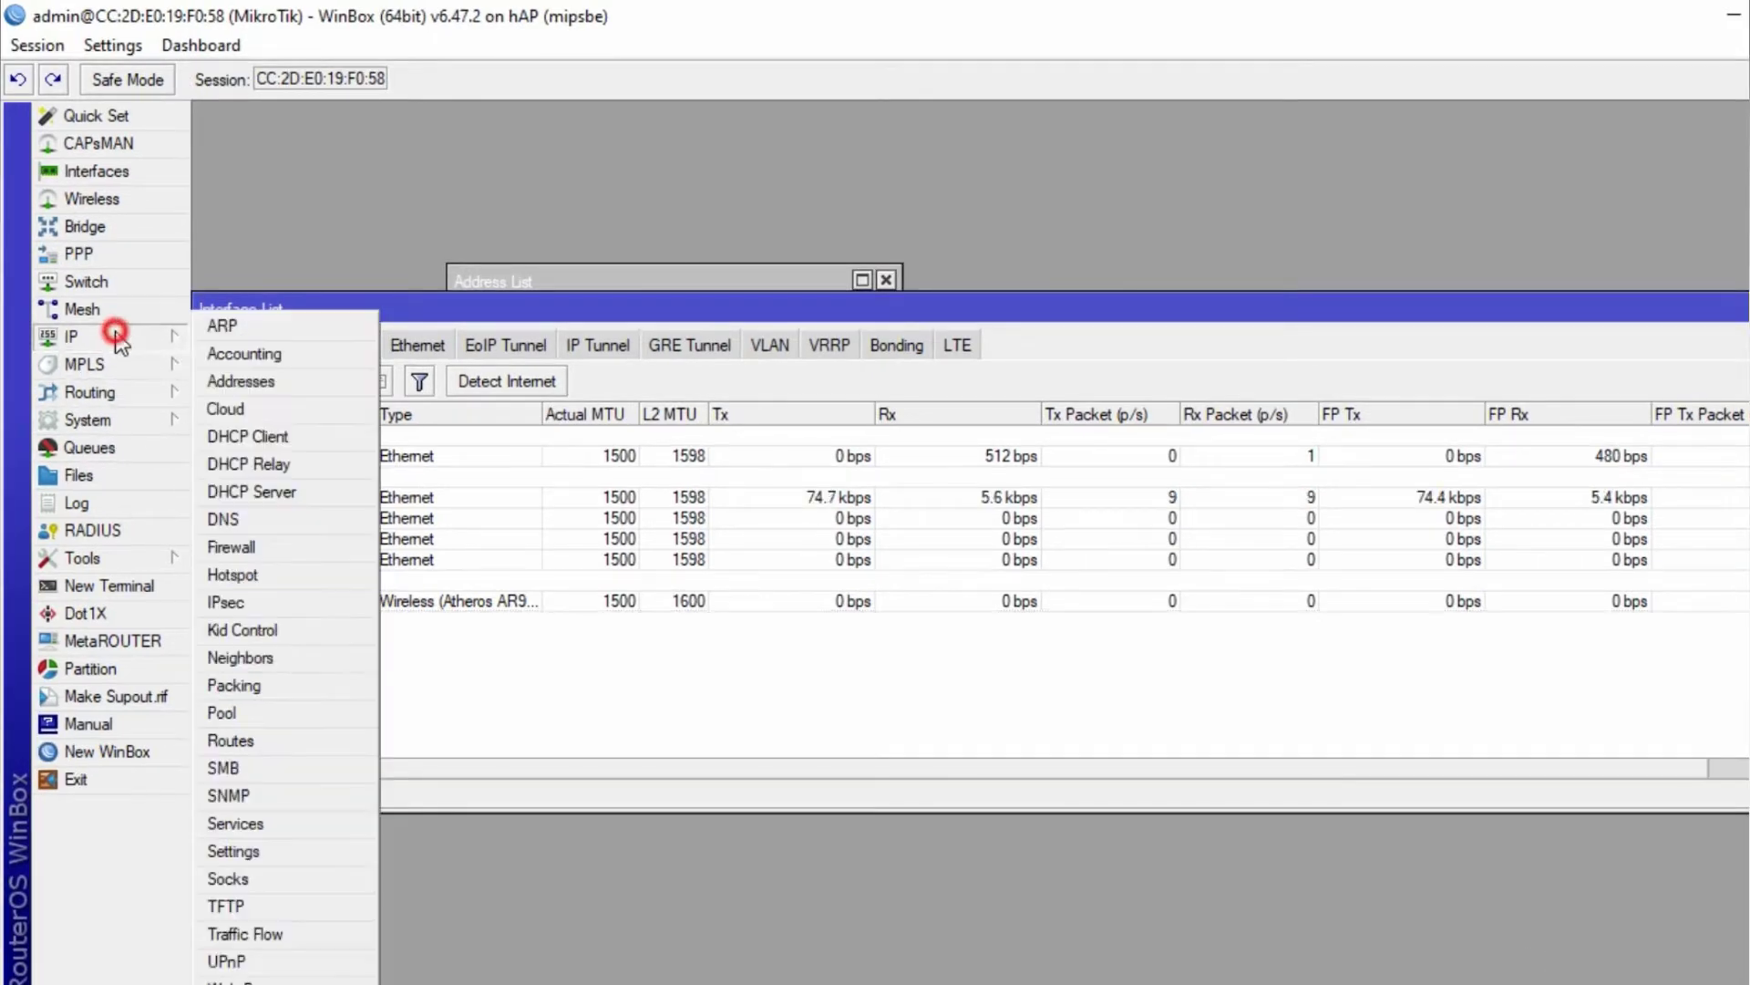
click(233, 491)
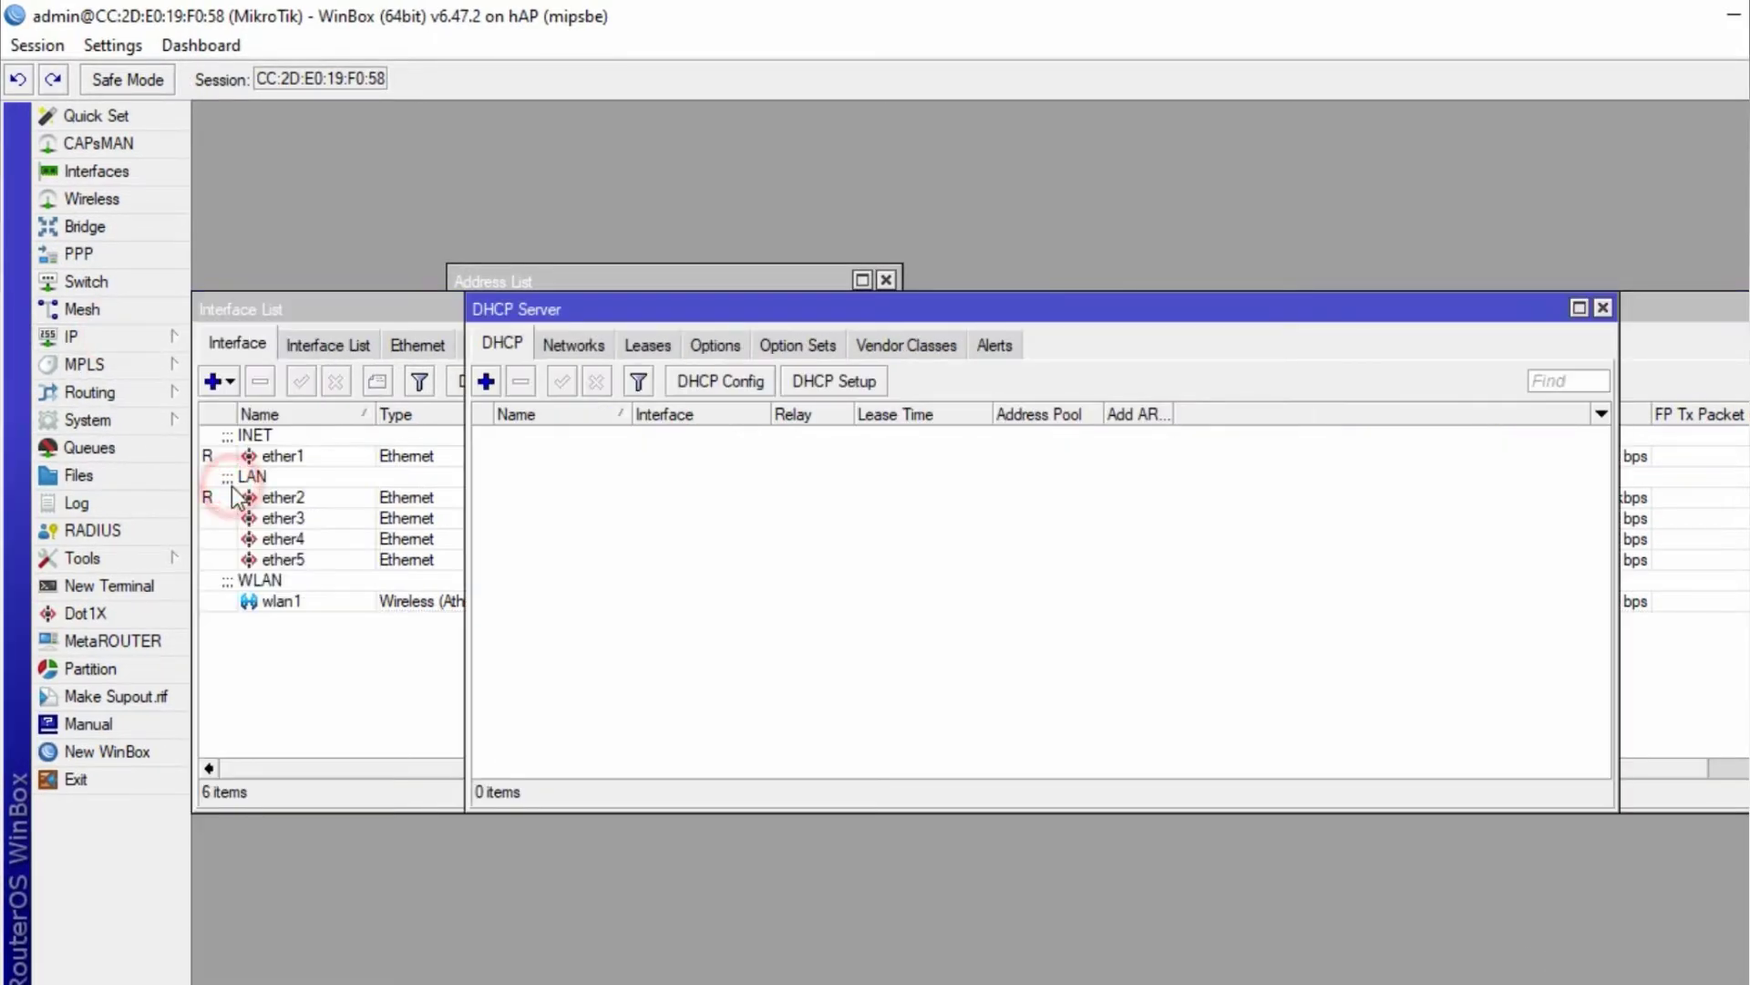
click(821, 379)
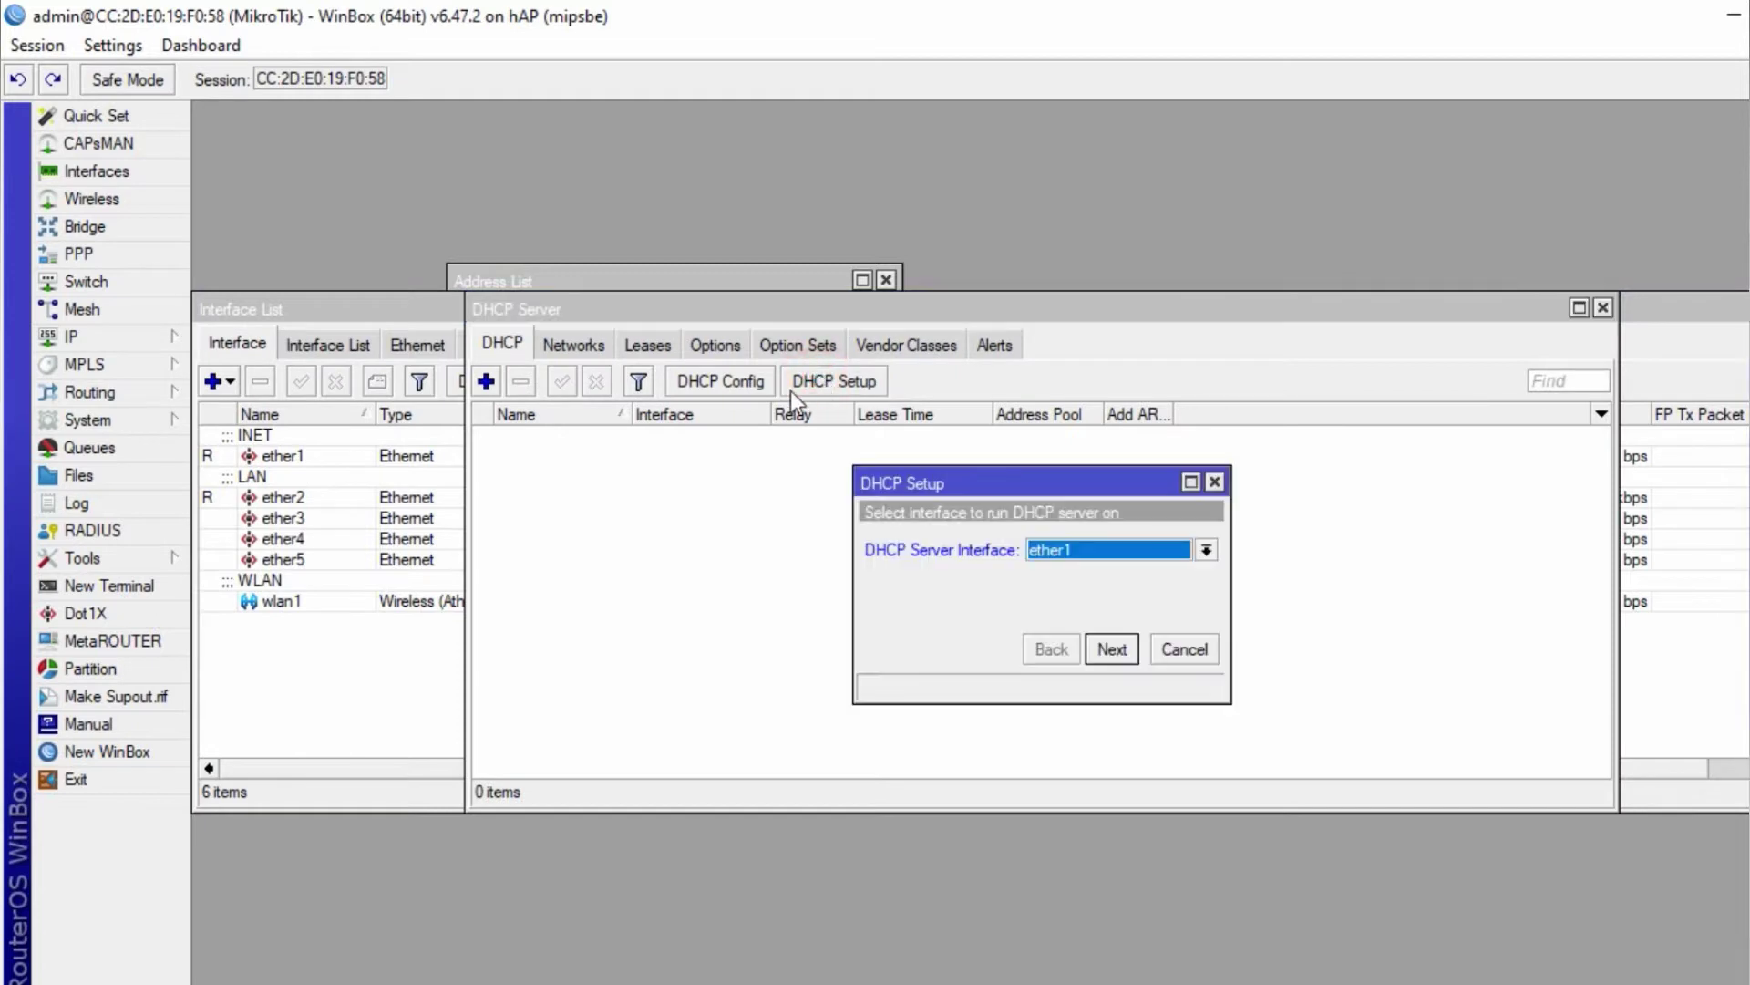
click(1206, 550)
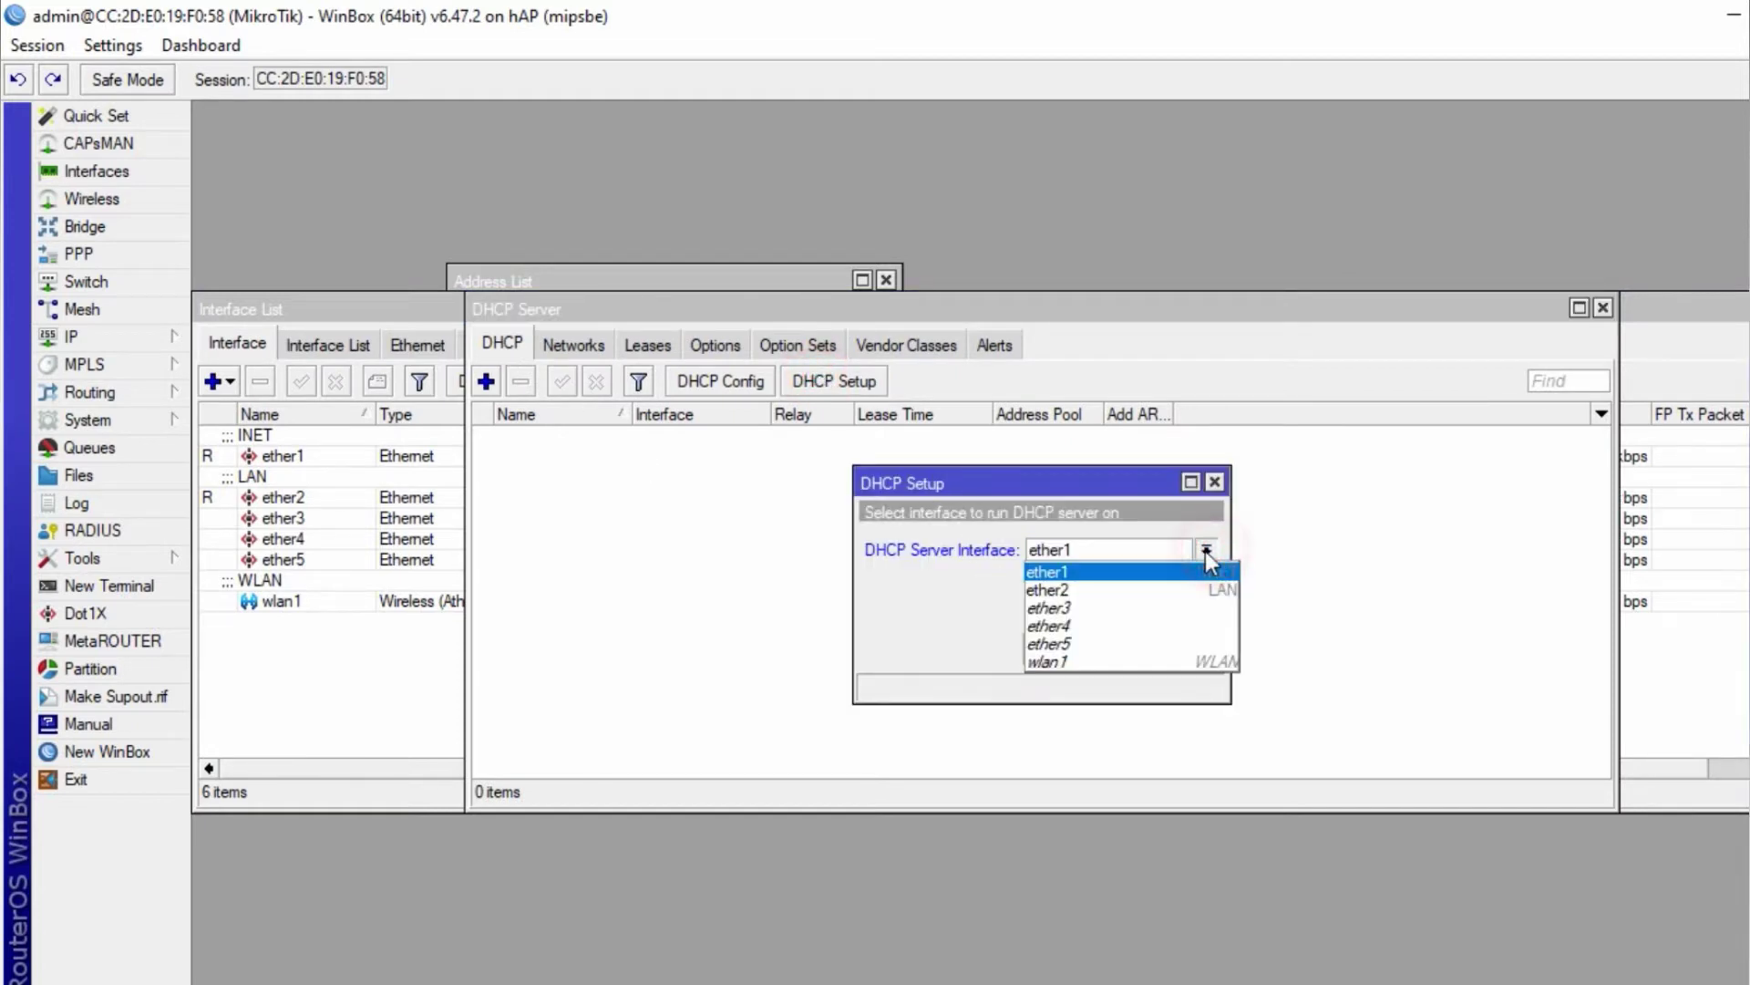
click(1110, 588)
click(1110, 648)
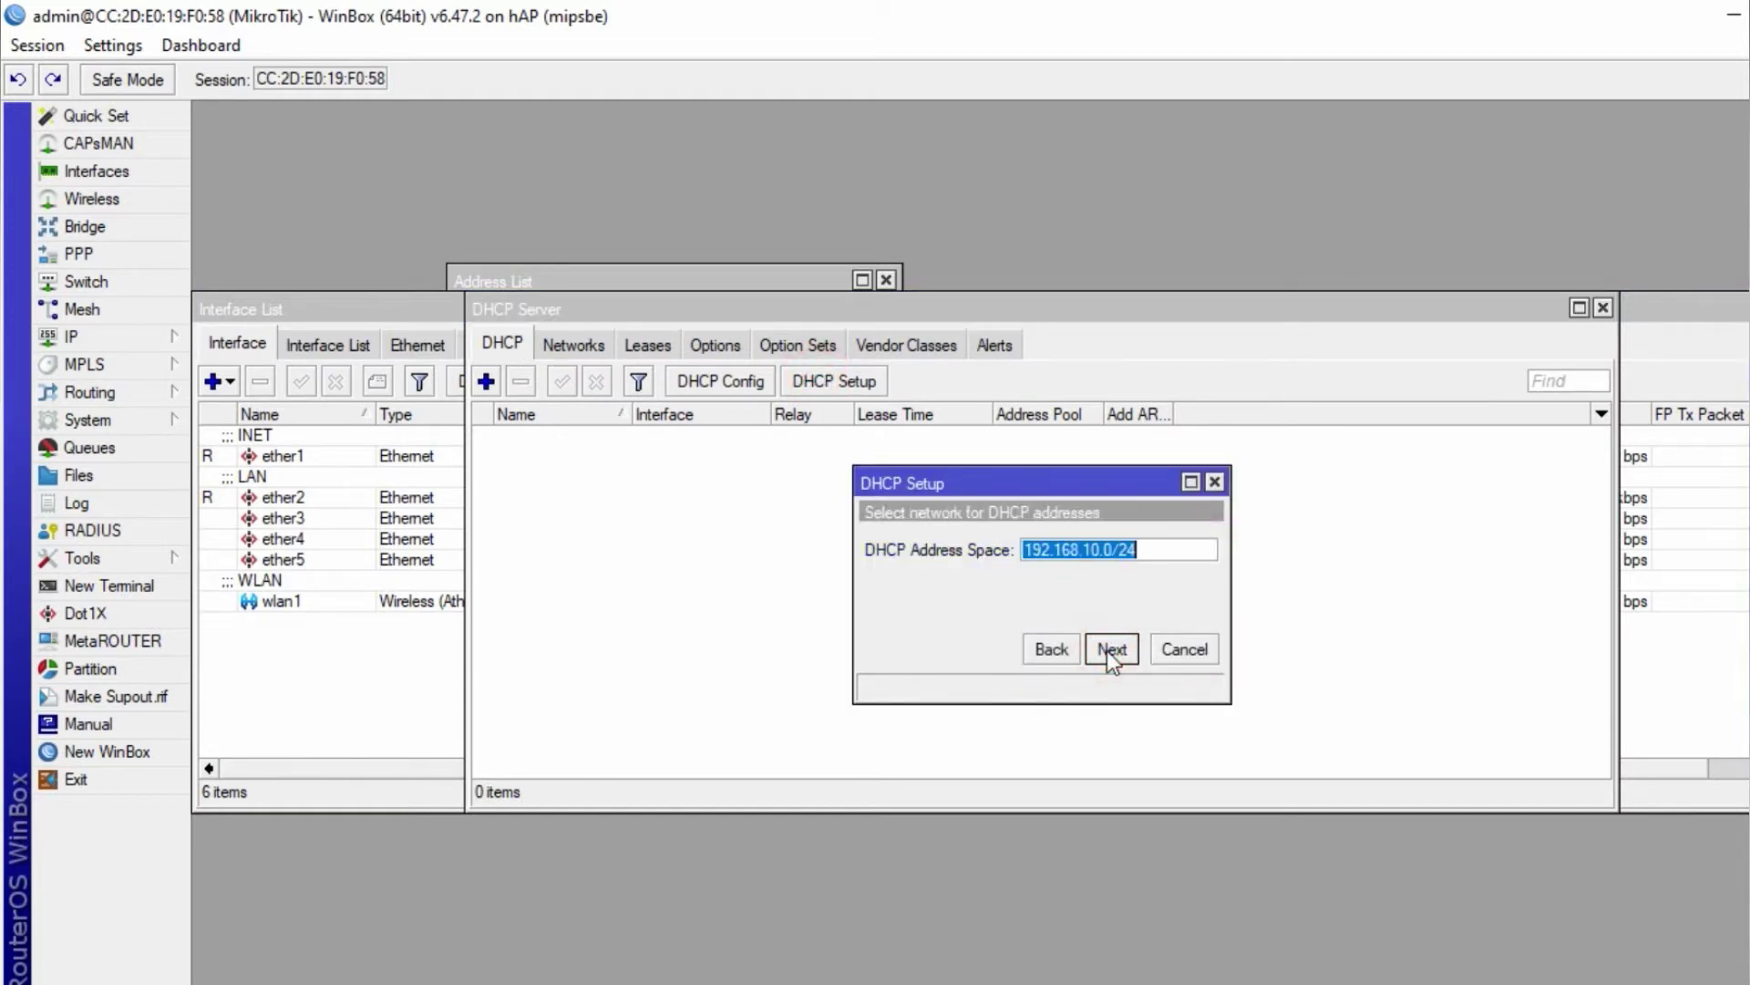
- Accept 192.168.10.0/24, gateway 192.168.10.1, the pool, DNS 192.168.100.10 and a 00:10:00 lease
click(1109, 650)
click(1111, 649)
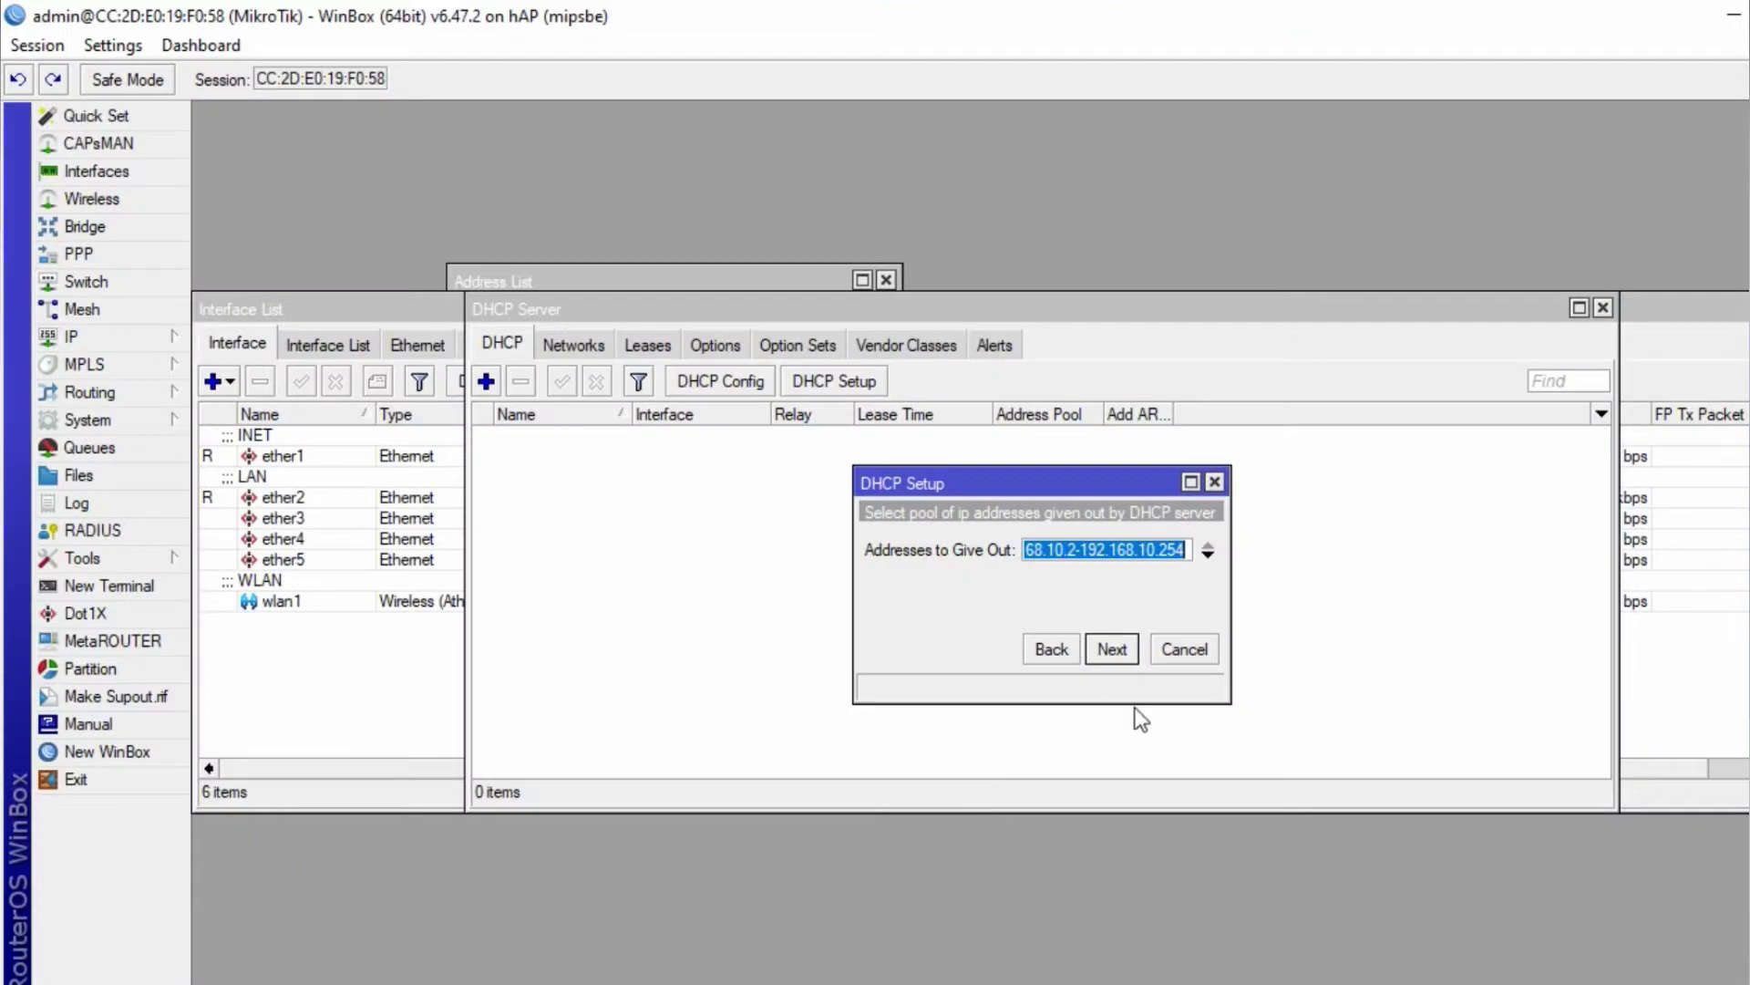
click(1114, 650)
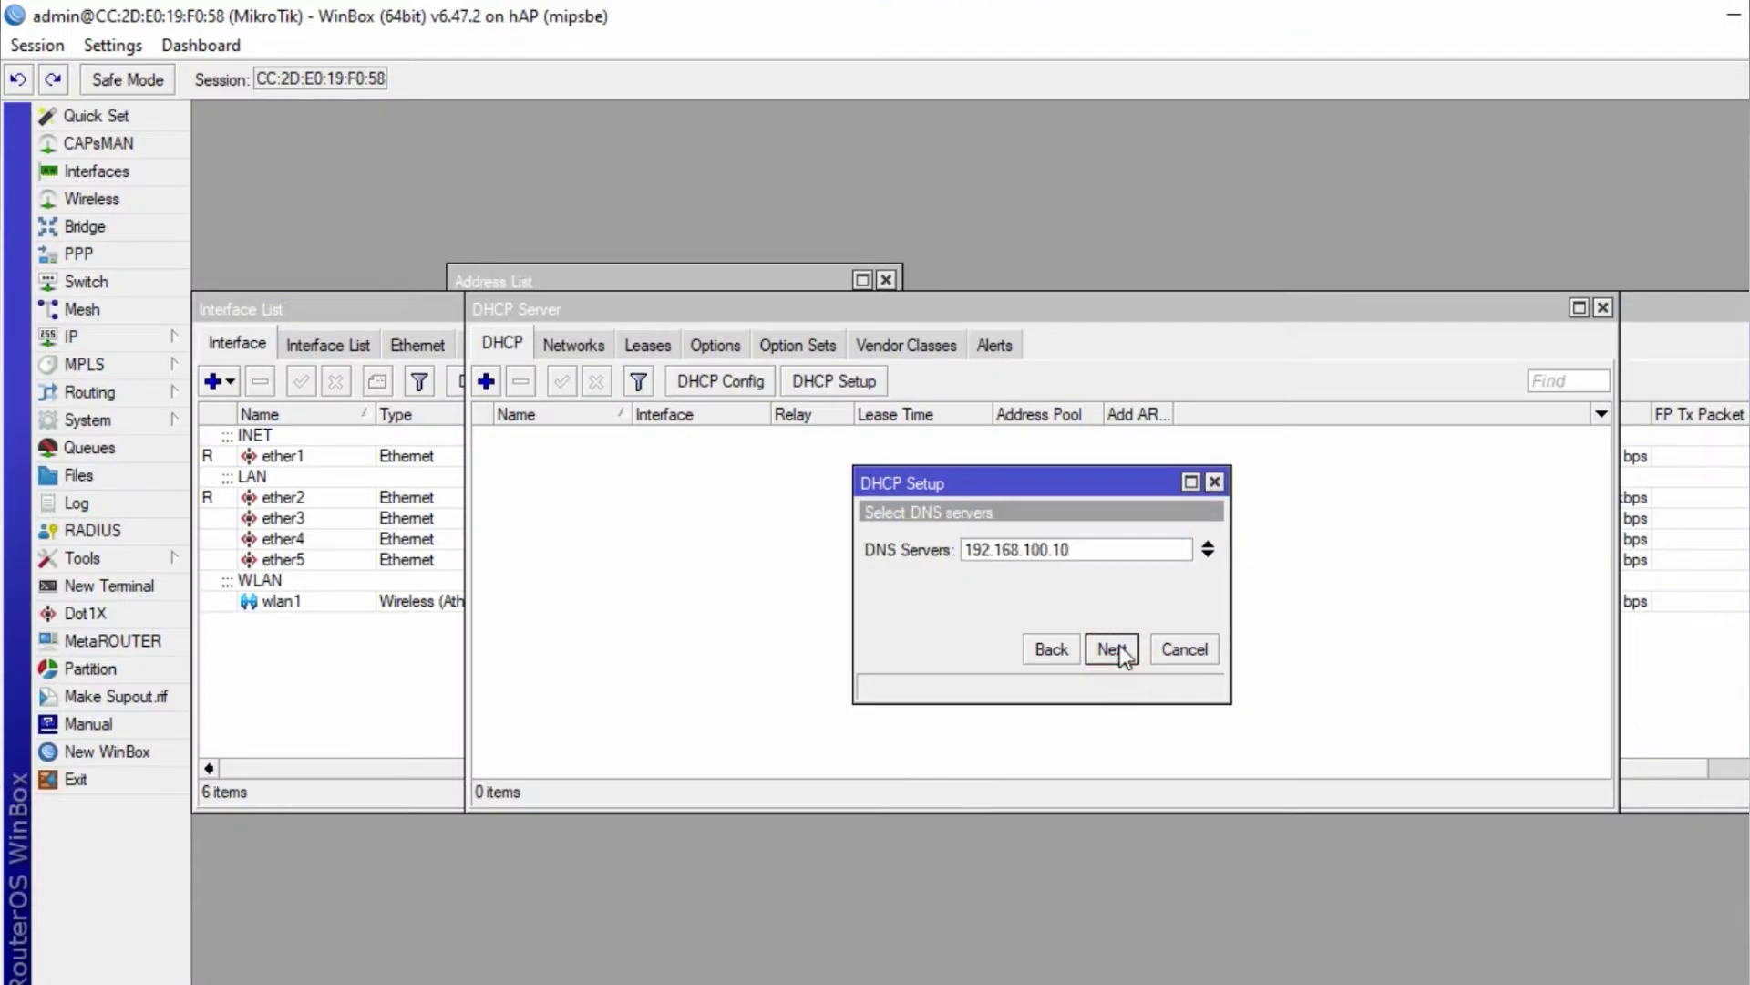
click(1119, 644)
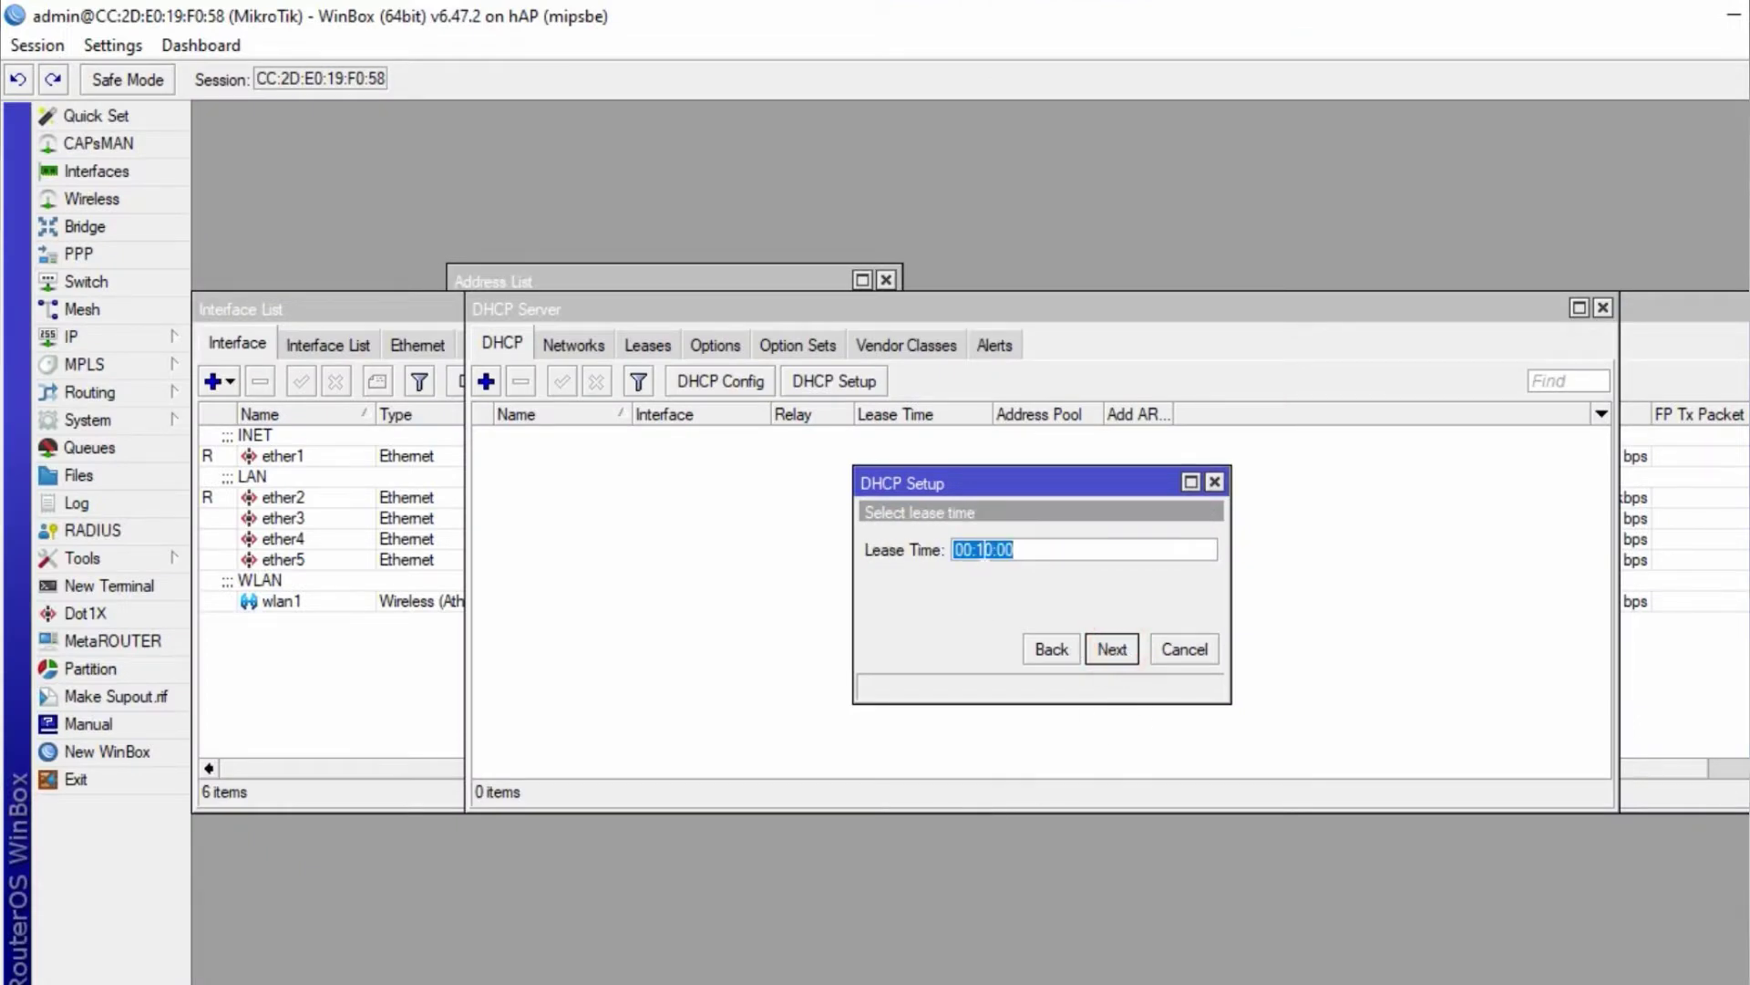
click(982, 550)
click(1111, 650)
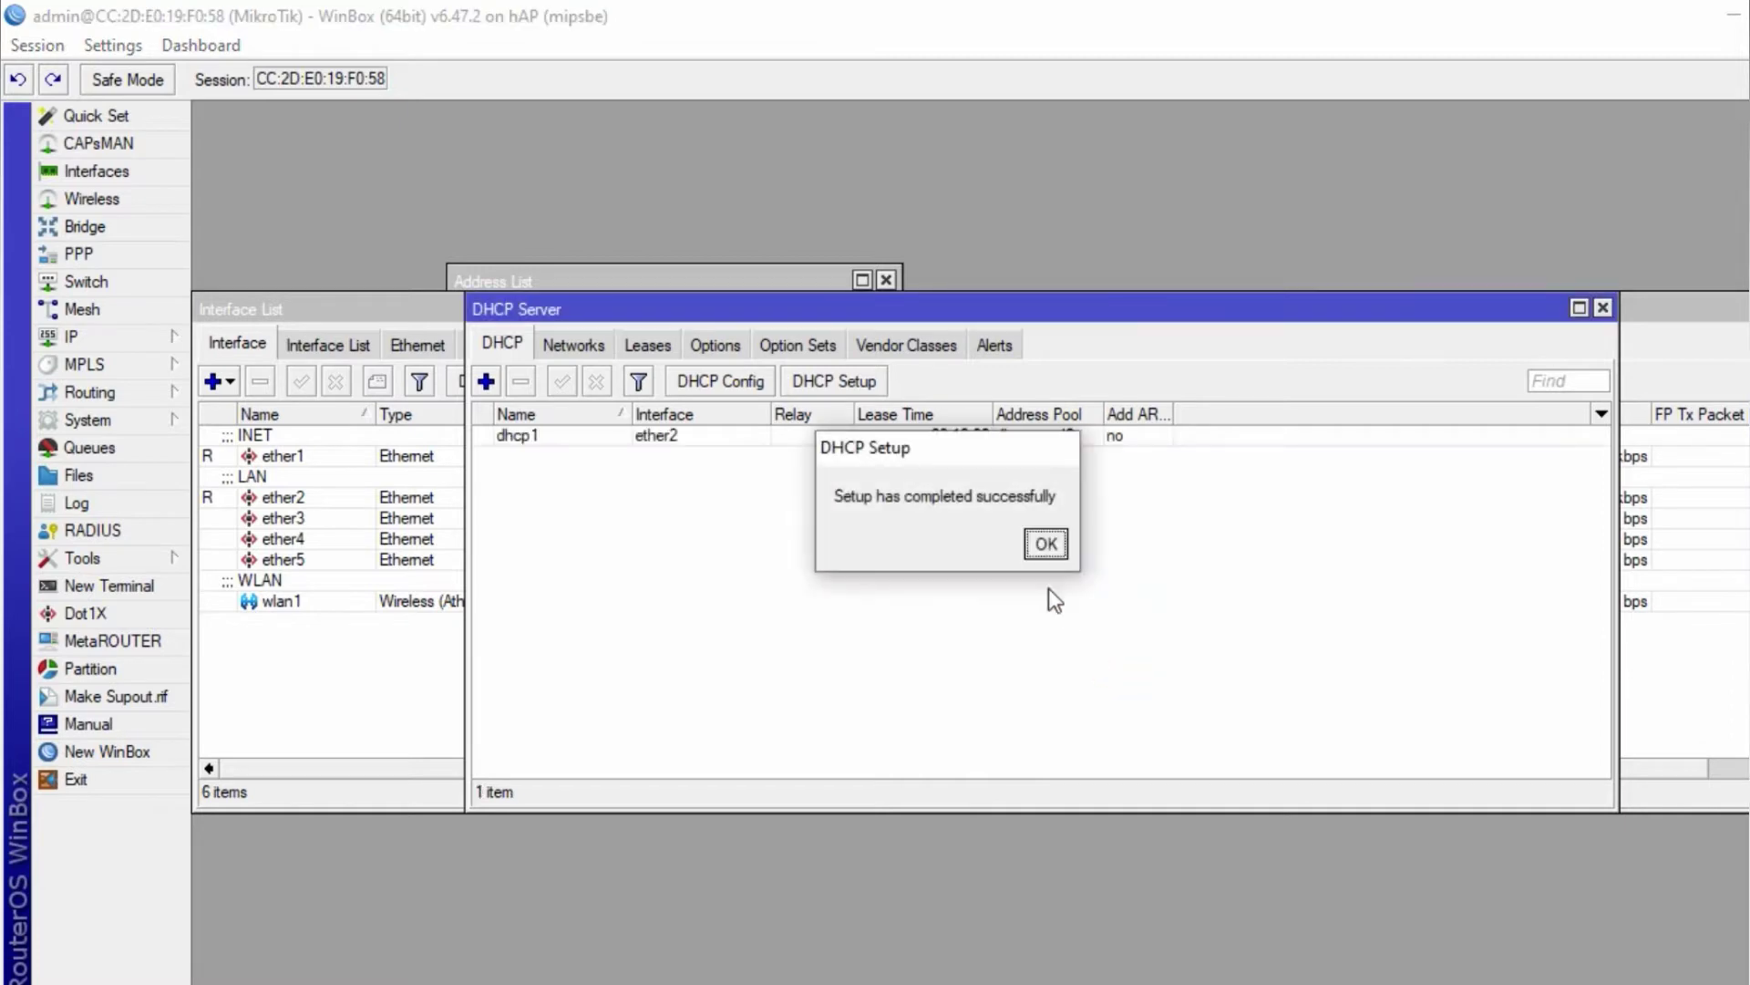
click(1045, 544)
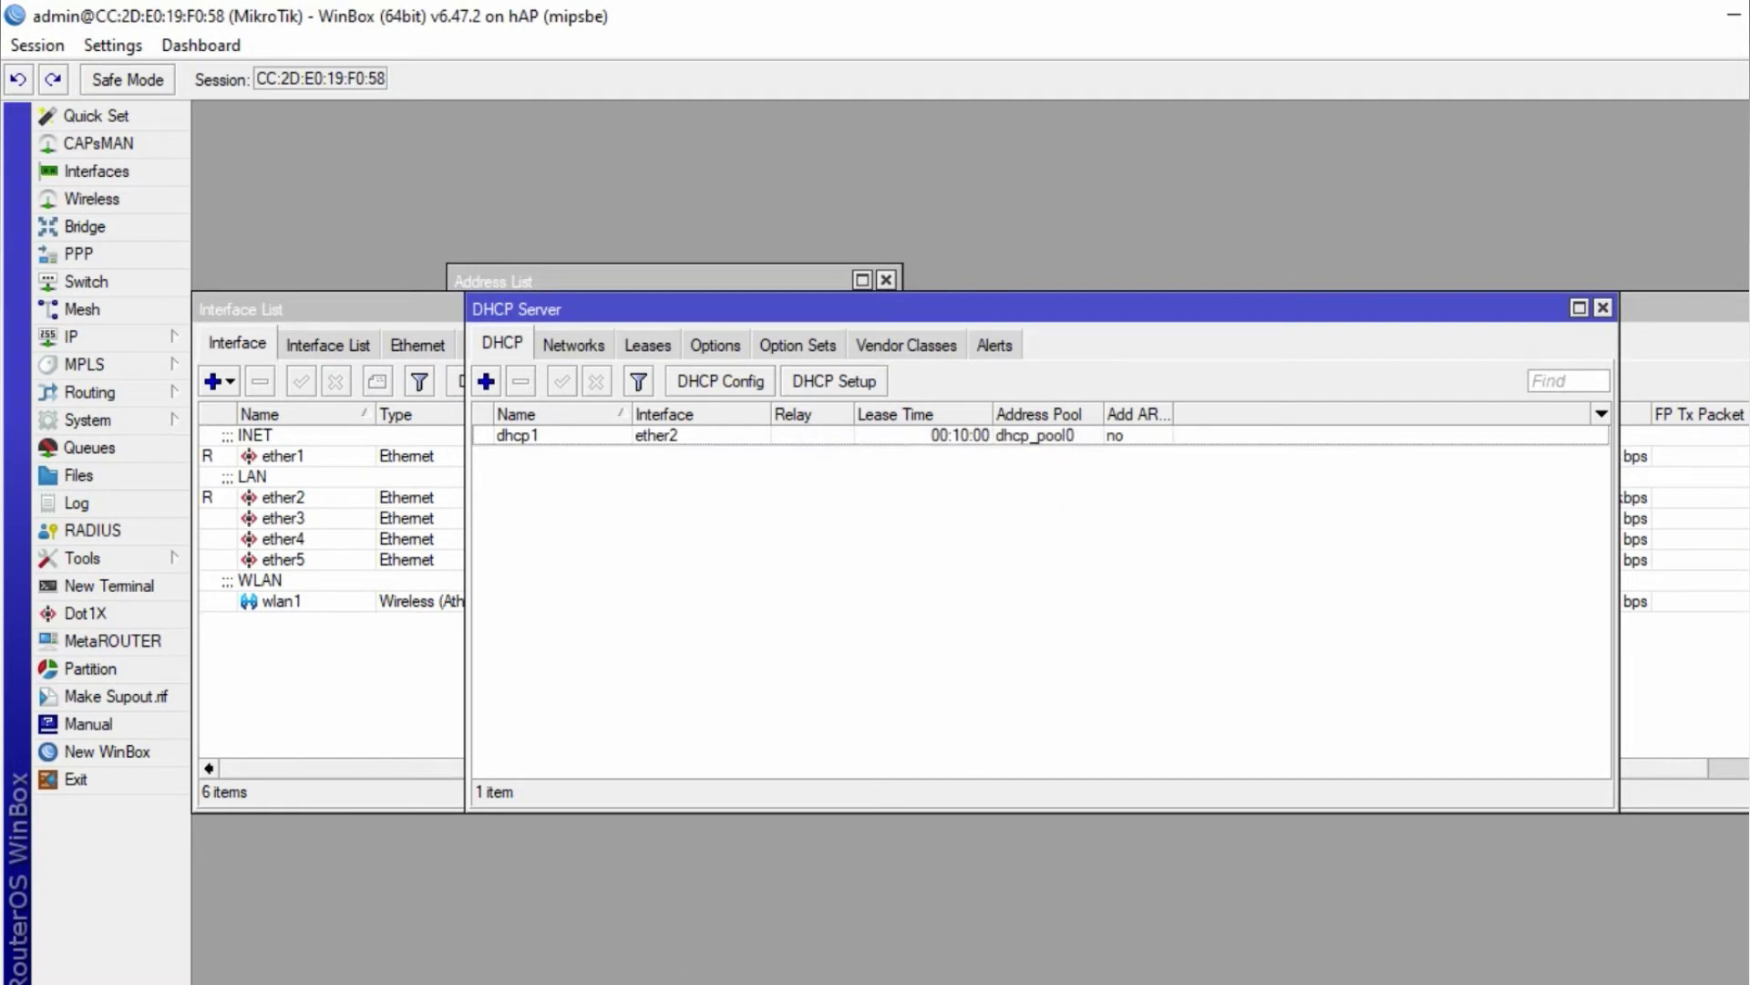
key(alt+Tab)
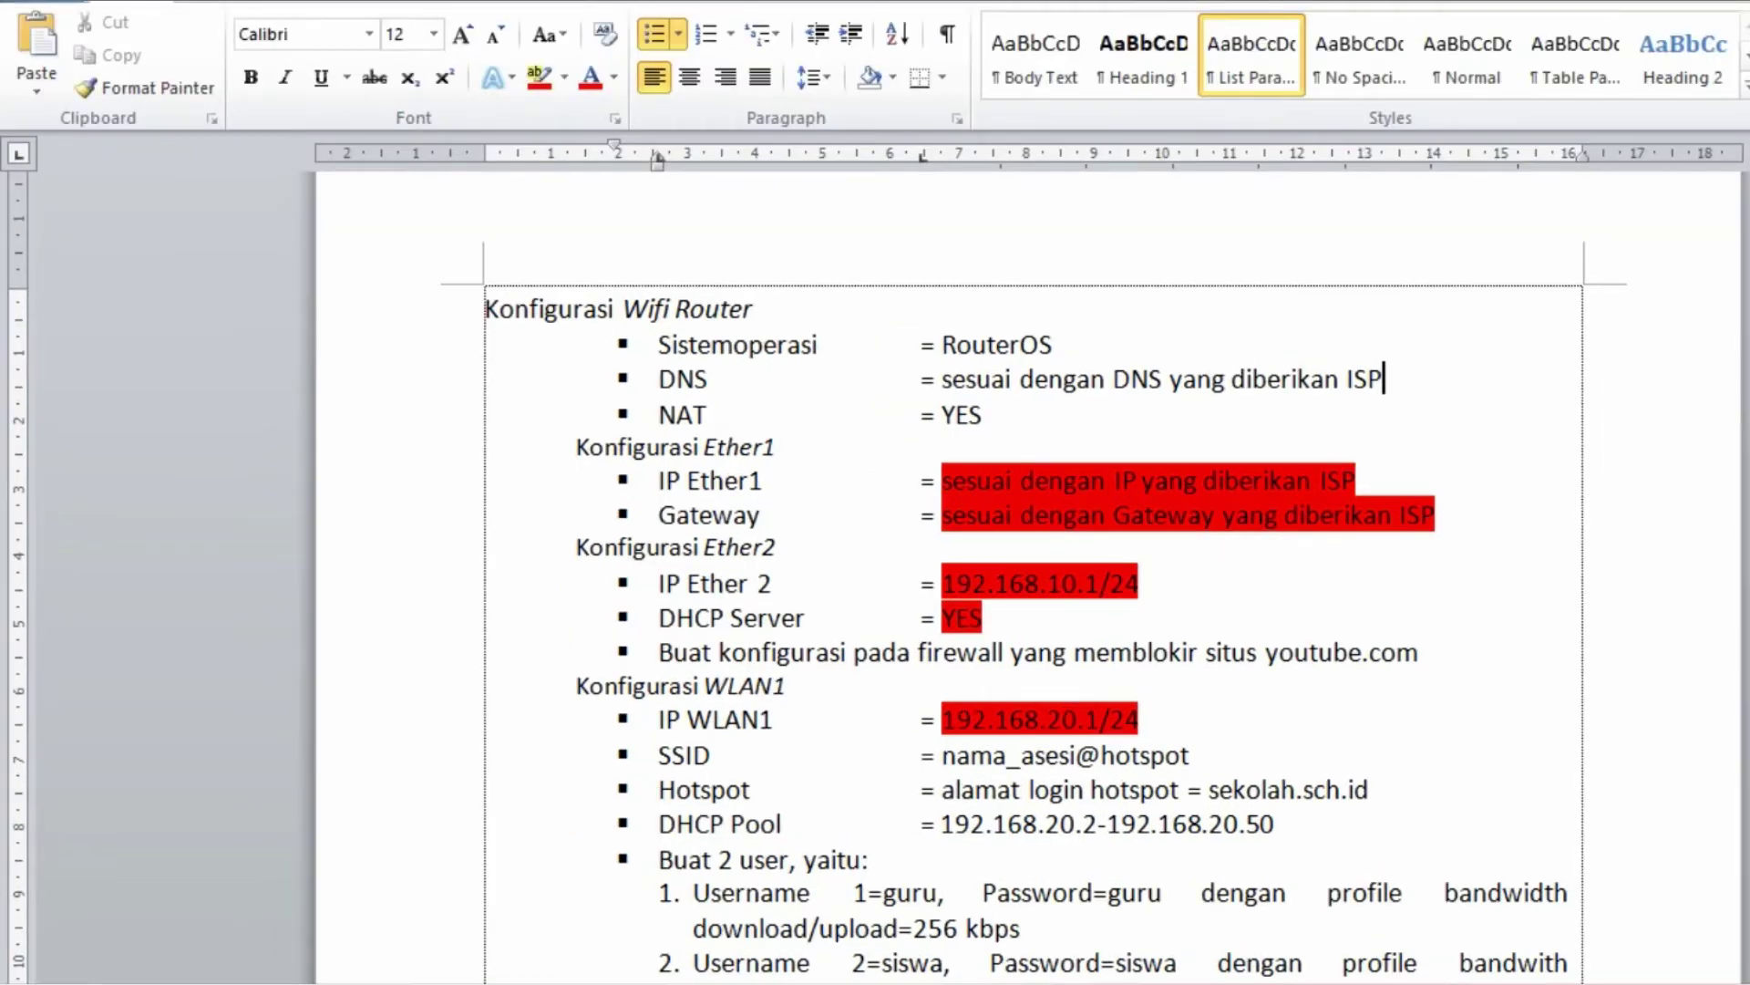
- Start a second DHCP Setup on wlan1, accepting its address space and gateway 192.168.20.1
key(alt+Tab)
click(930, 344)
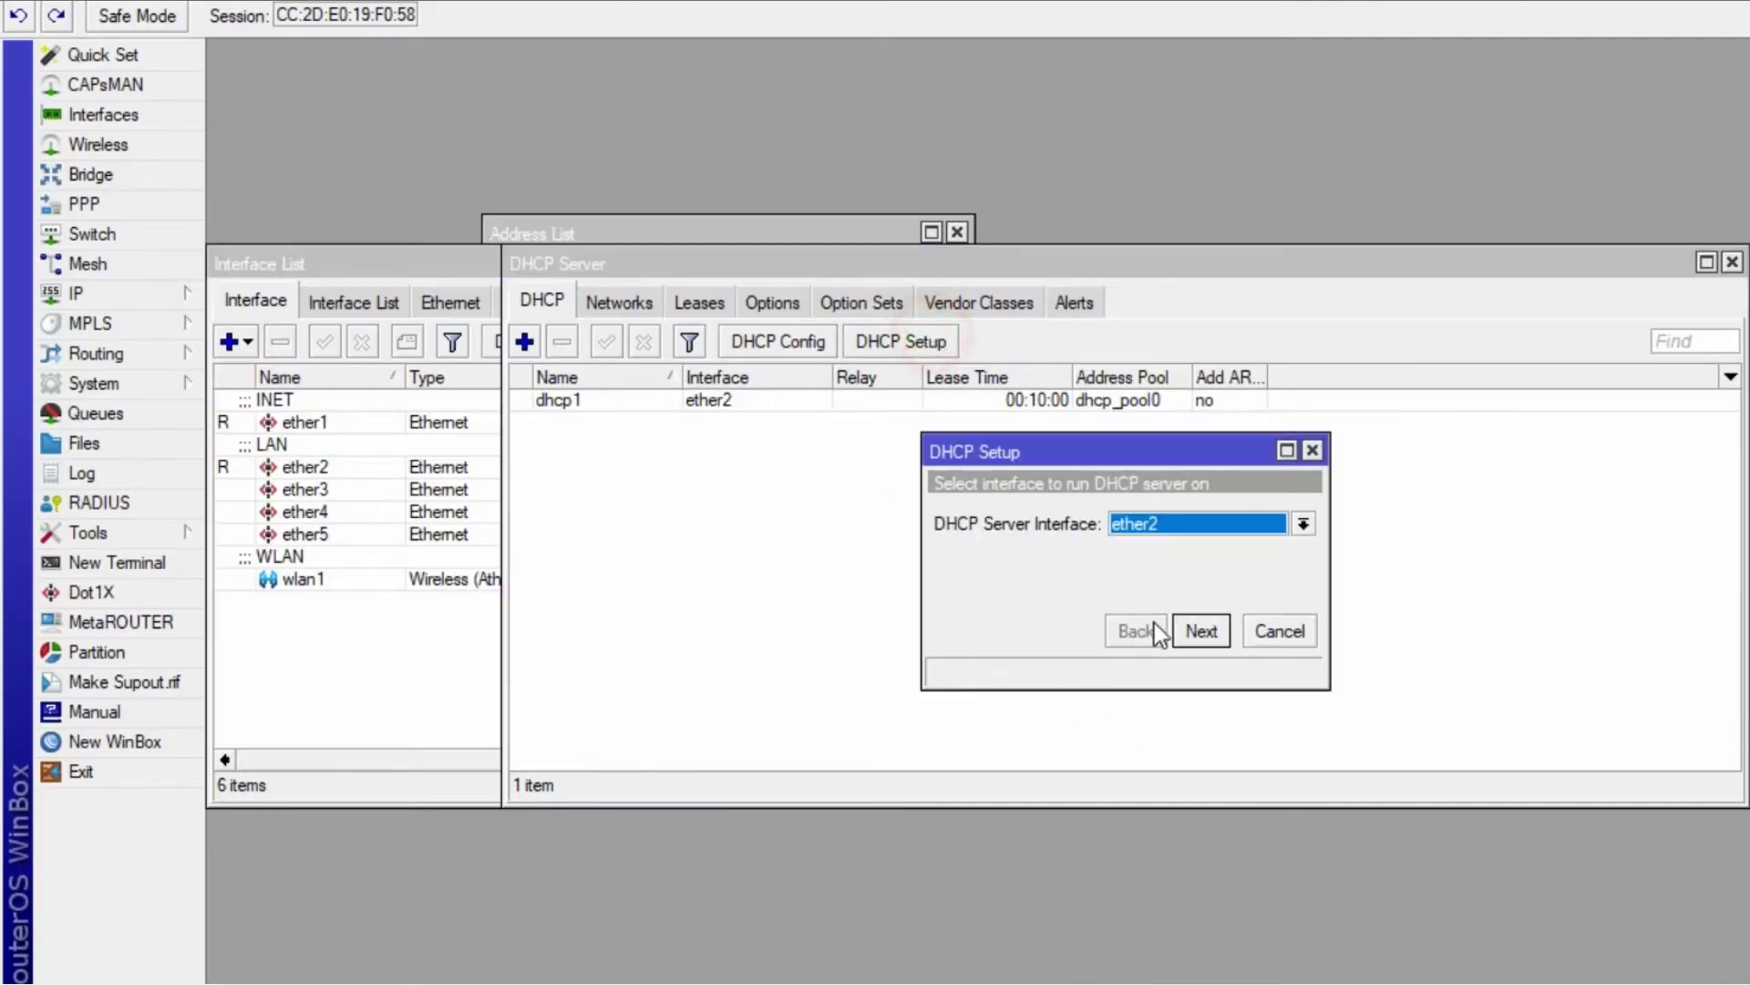
click(1304, 523)
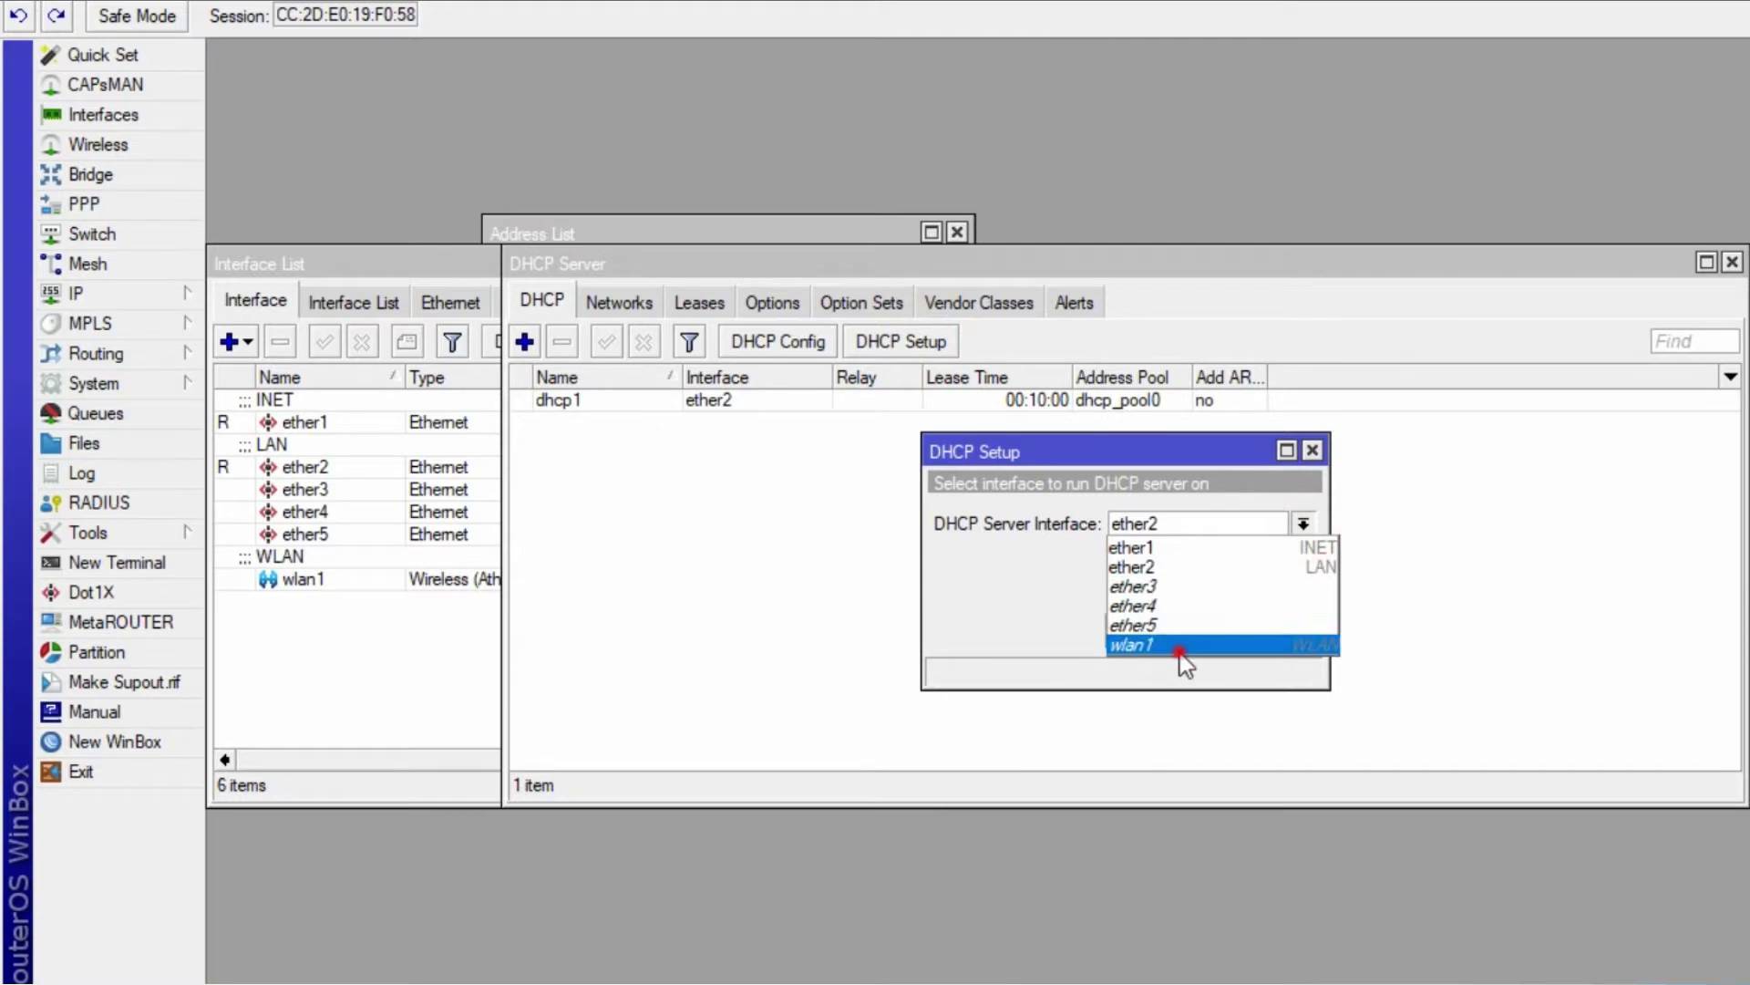
click(1179, 648)
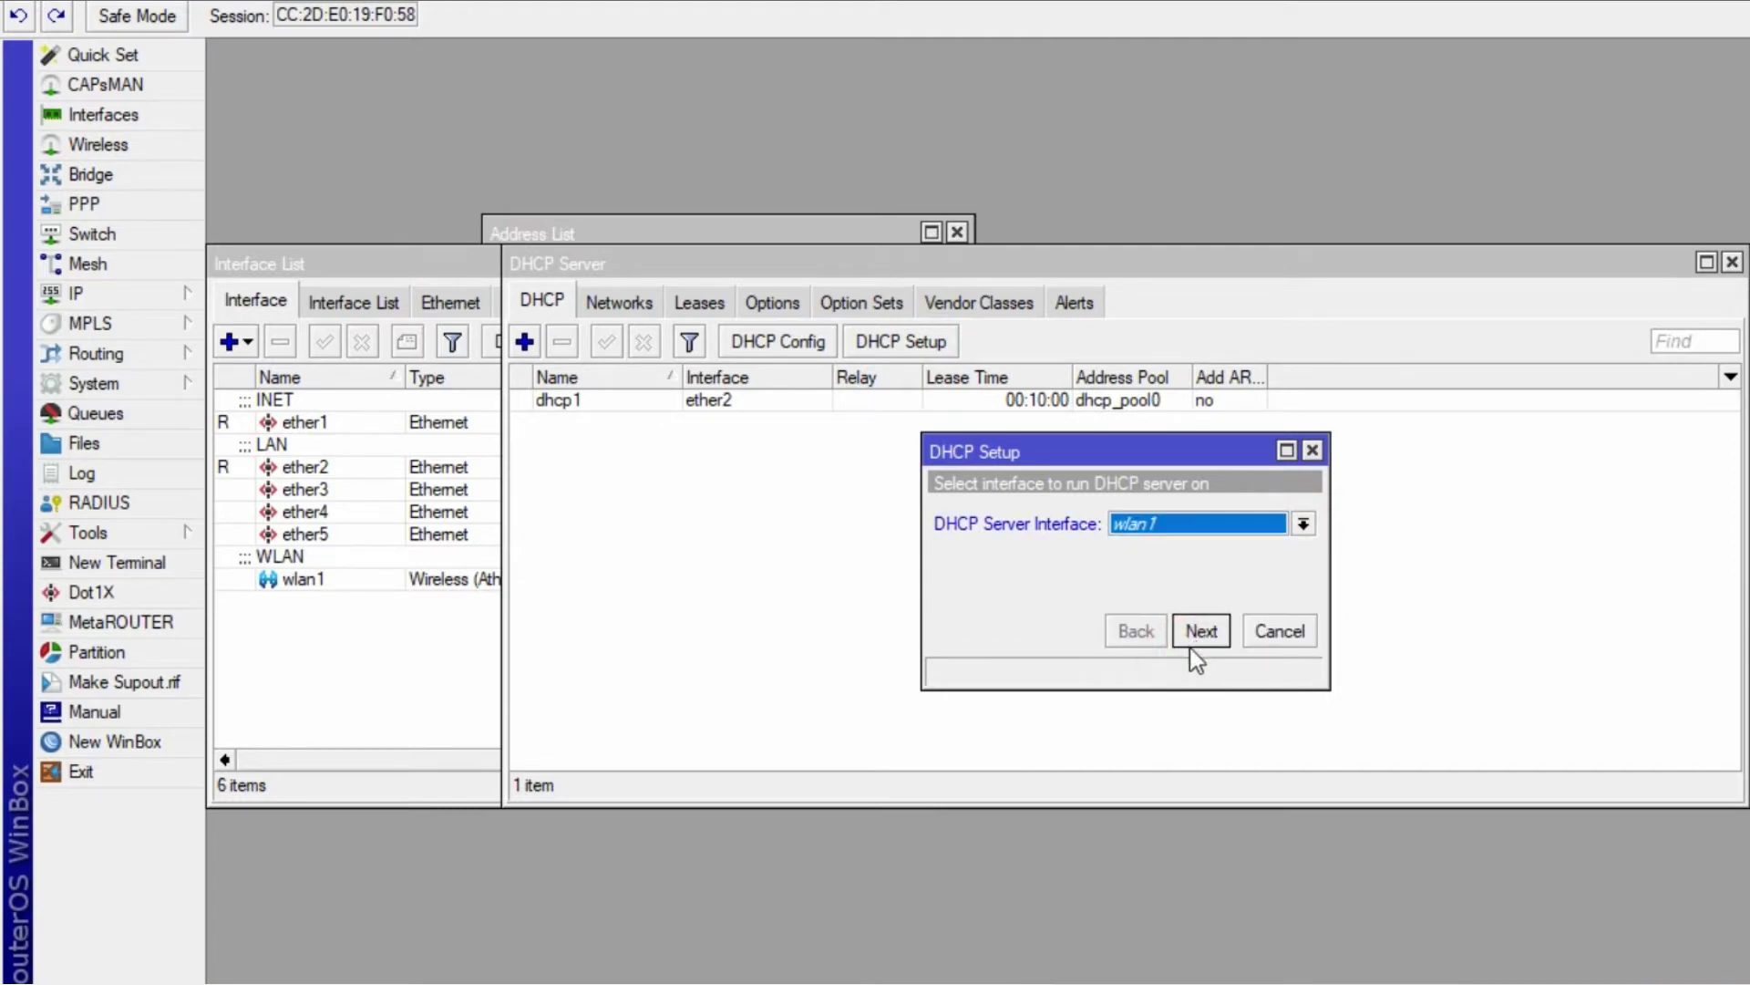
click(1195, 634)
click(1201, 637)
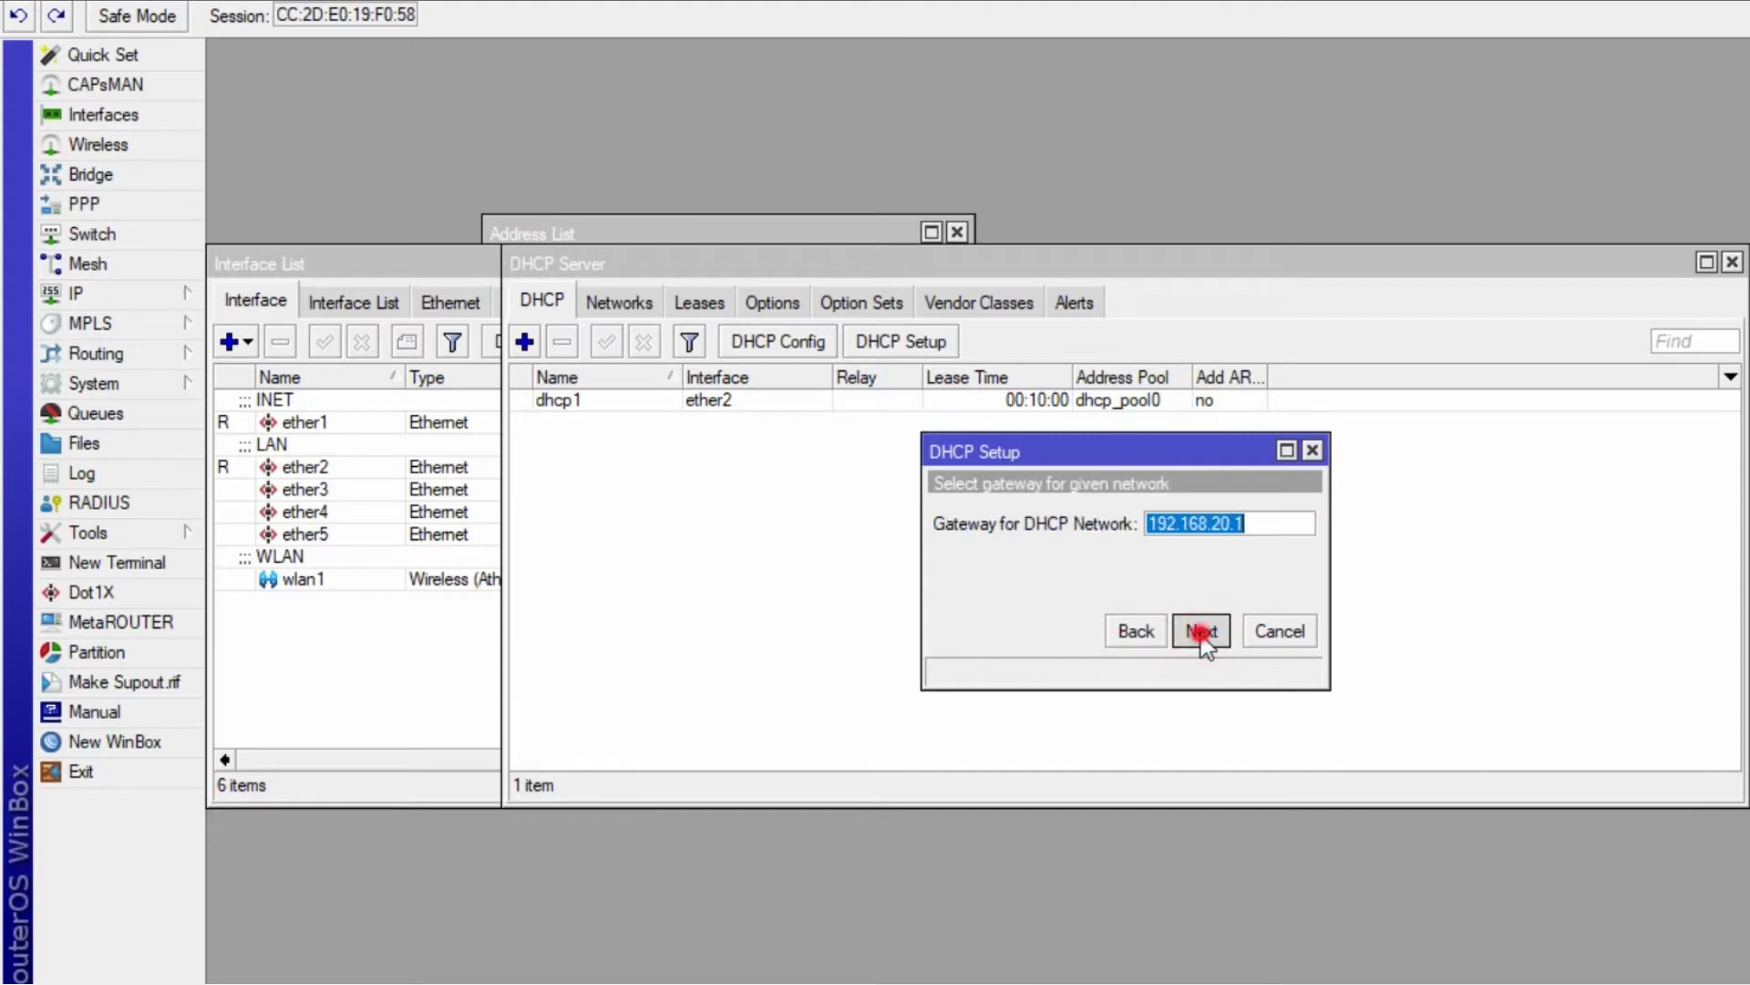
click(1201, 632)
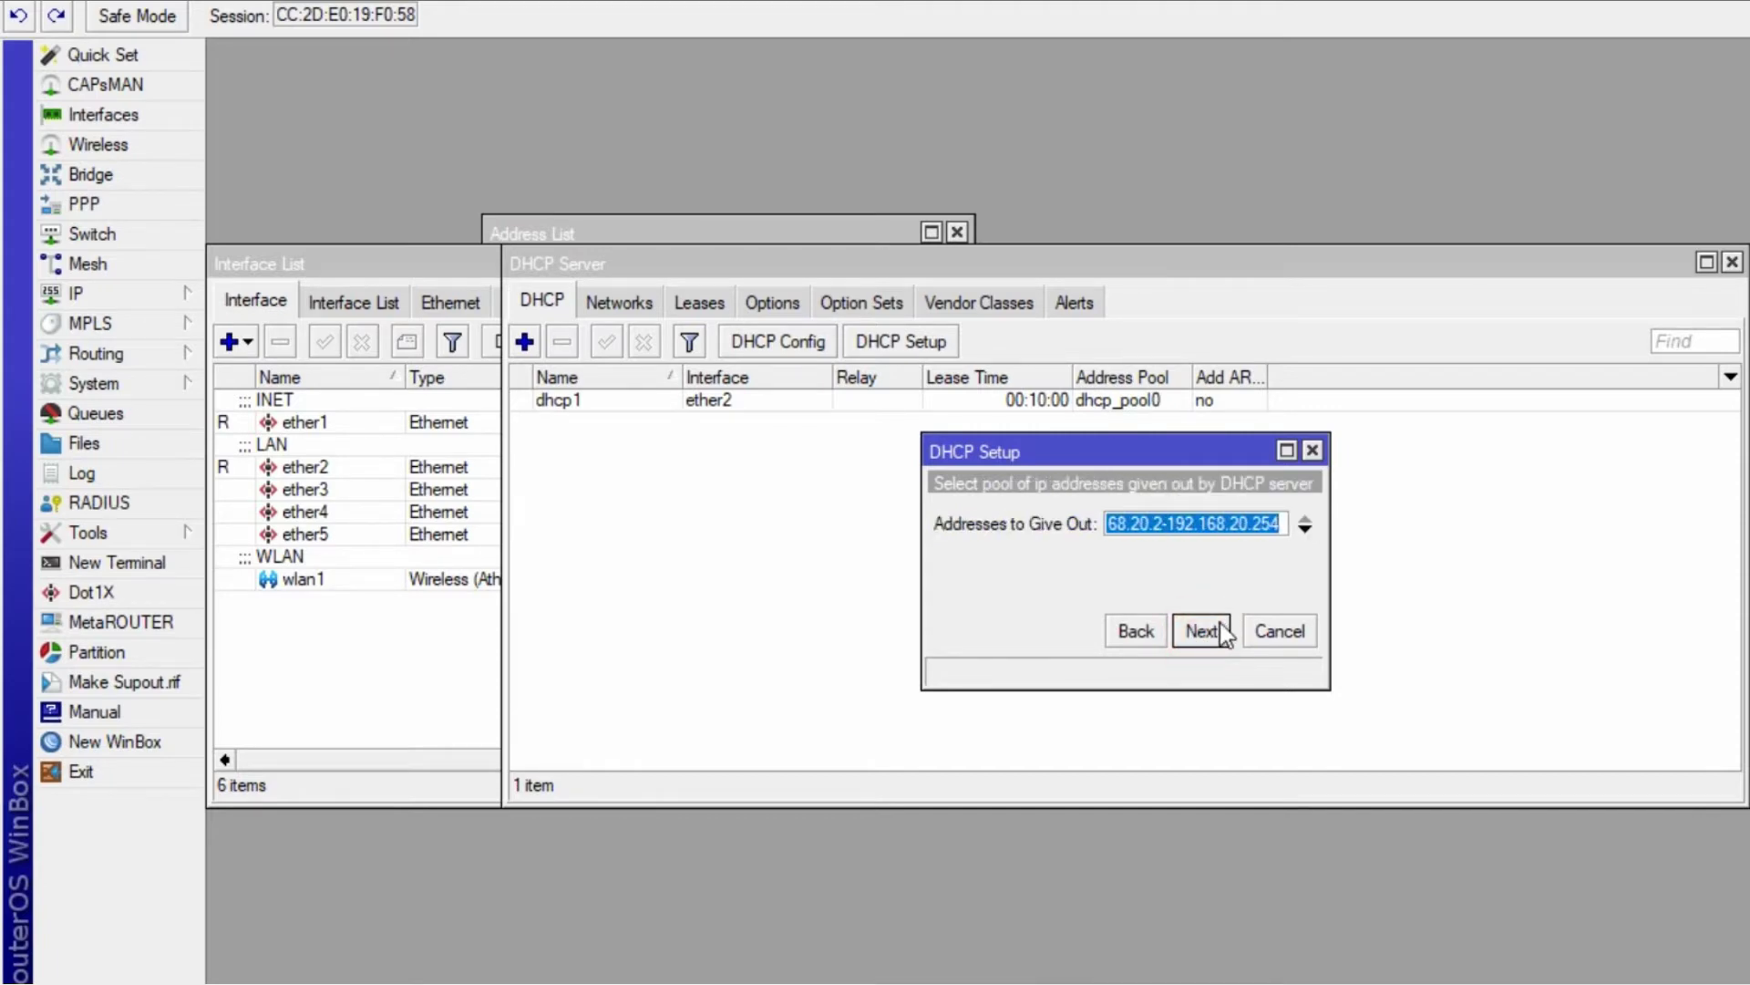
- Set the pool to end at 192.168.20.50, accept DNS and lease, and finish dhcp2
key(alt+Tab)
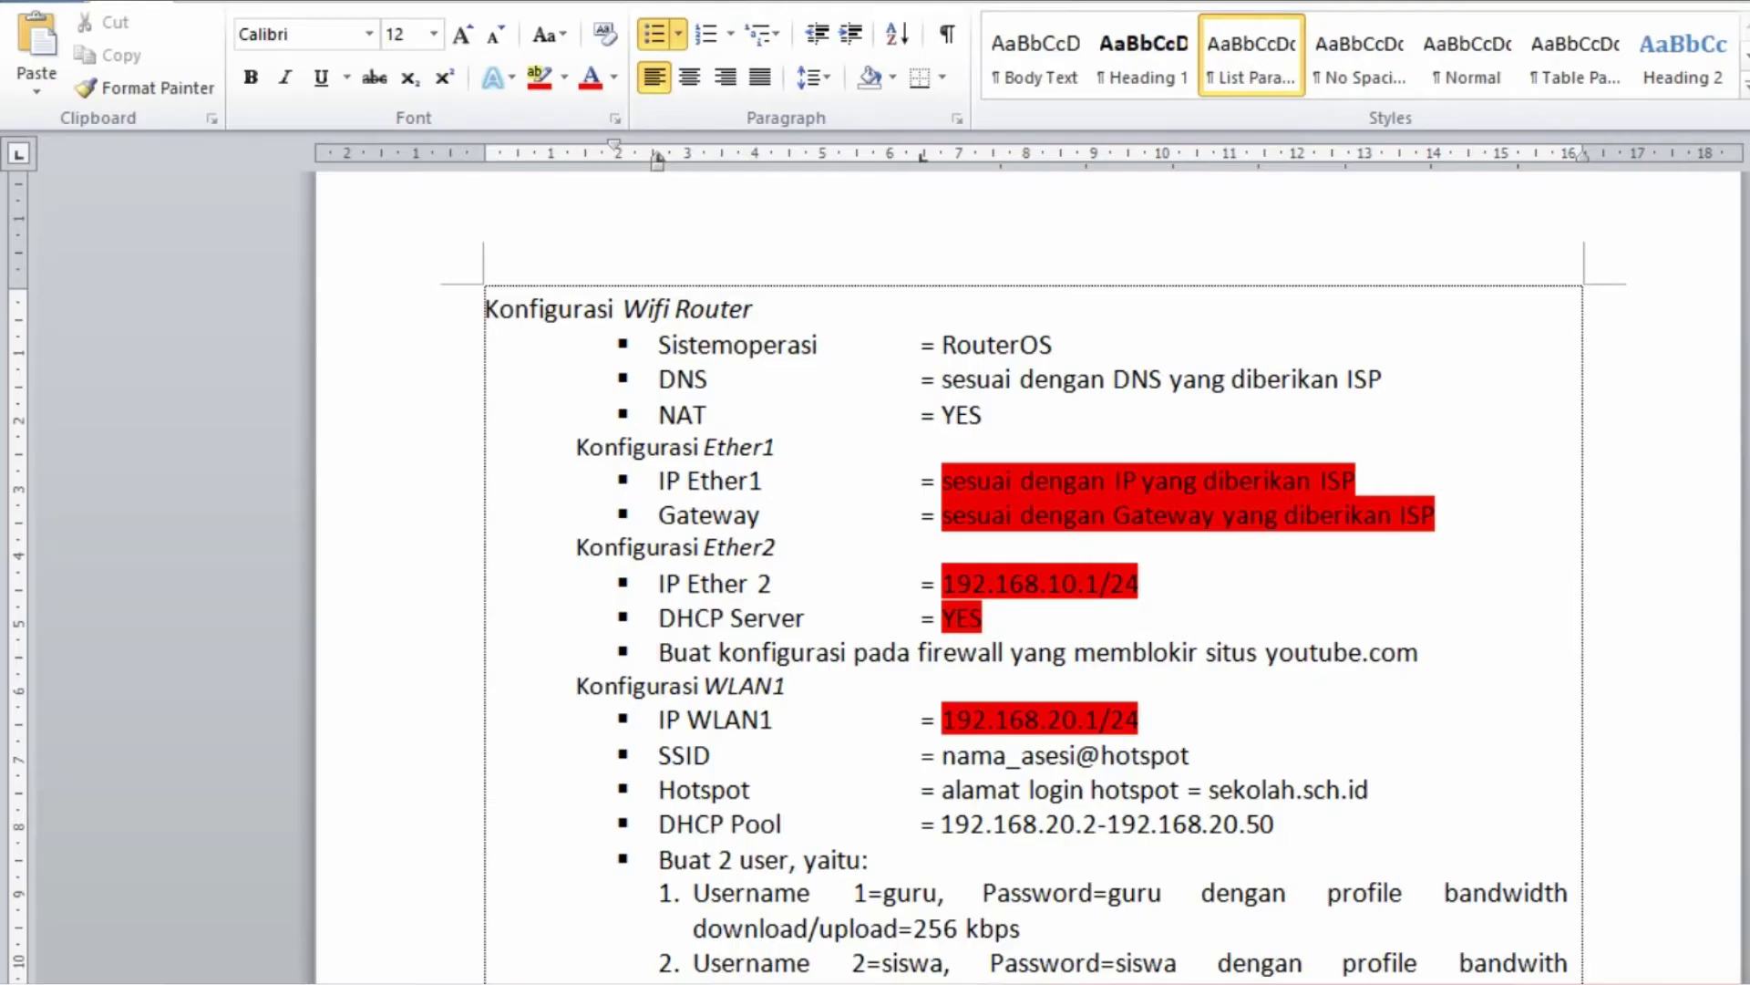
key(alt+Tab)
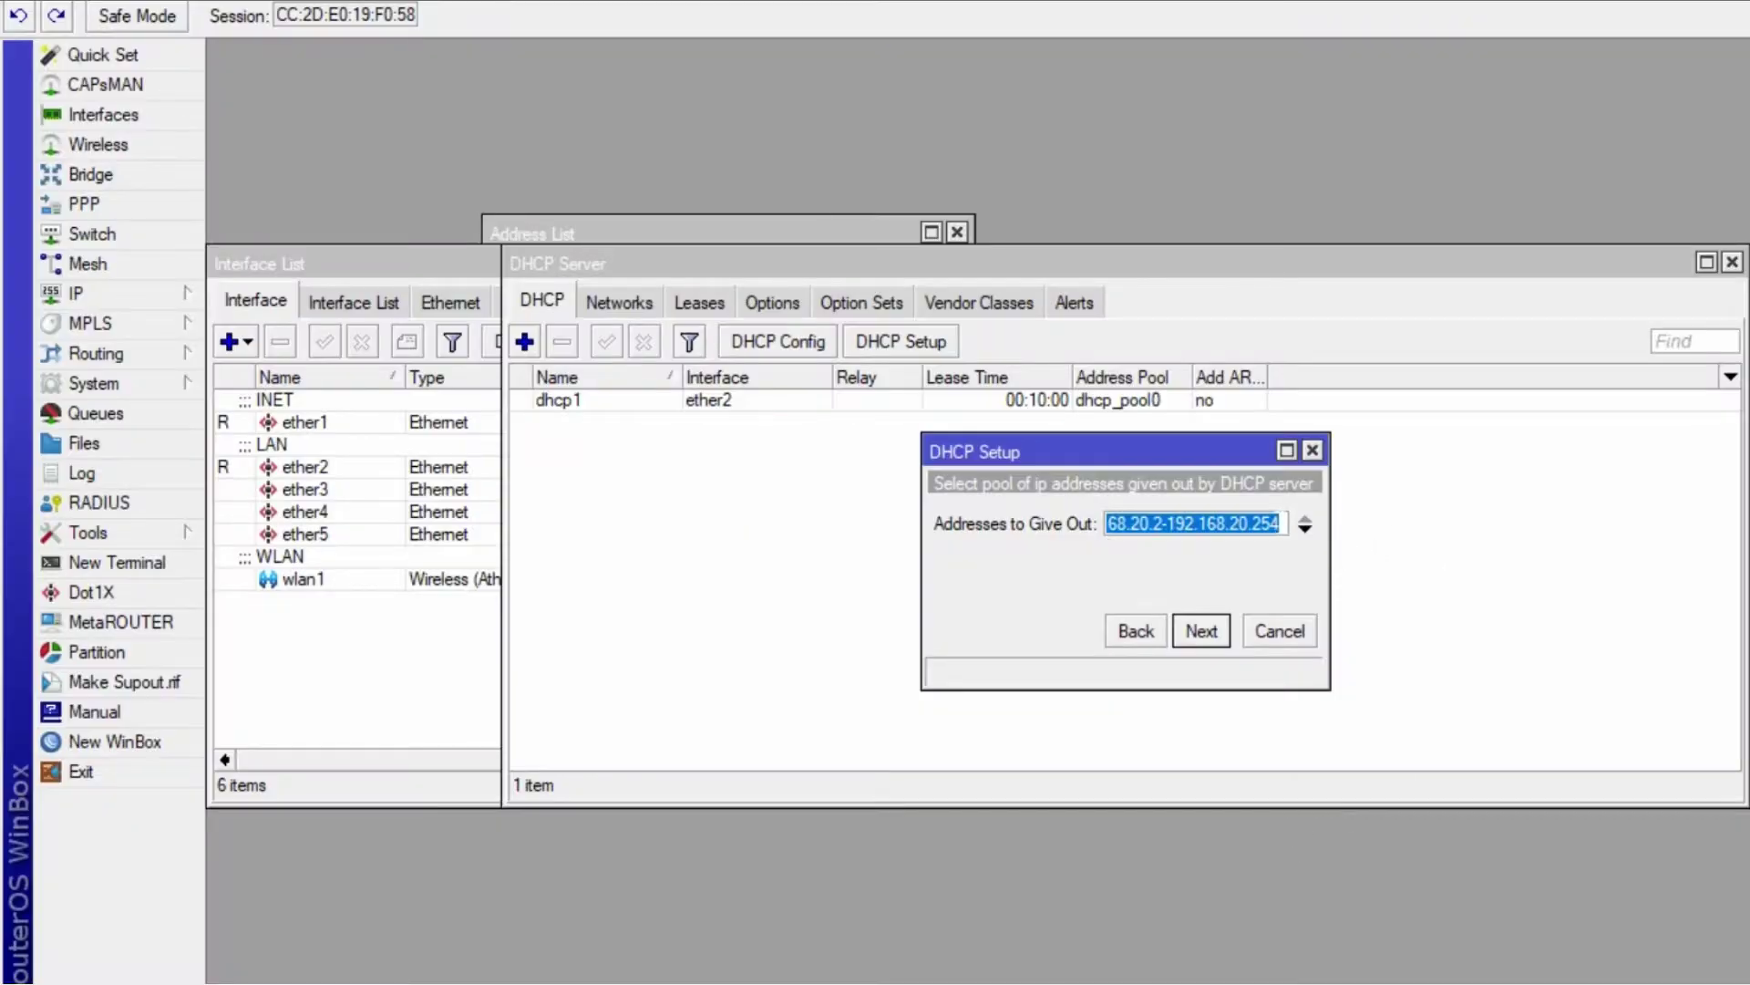
click(1278, 525)
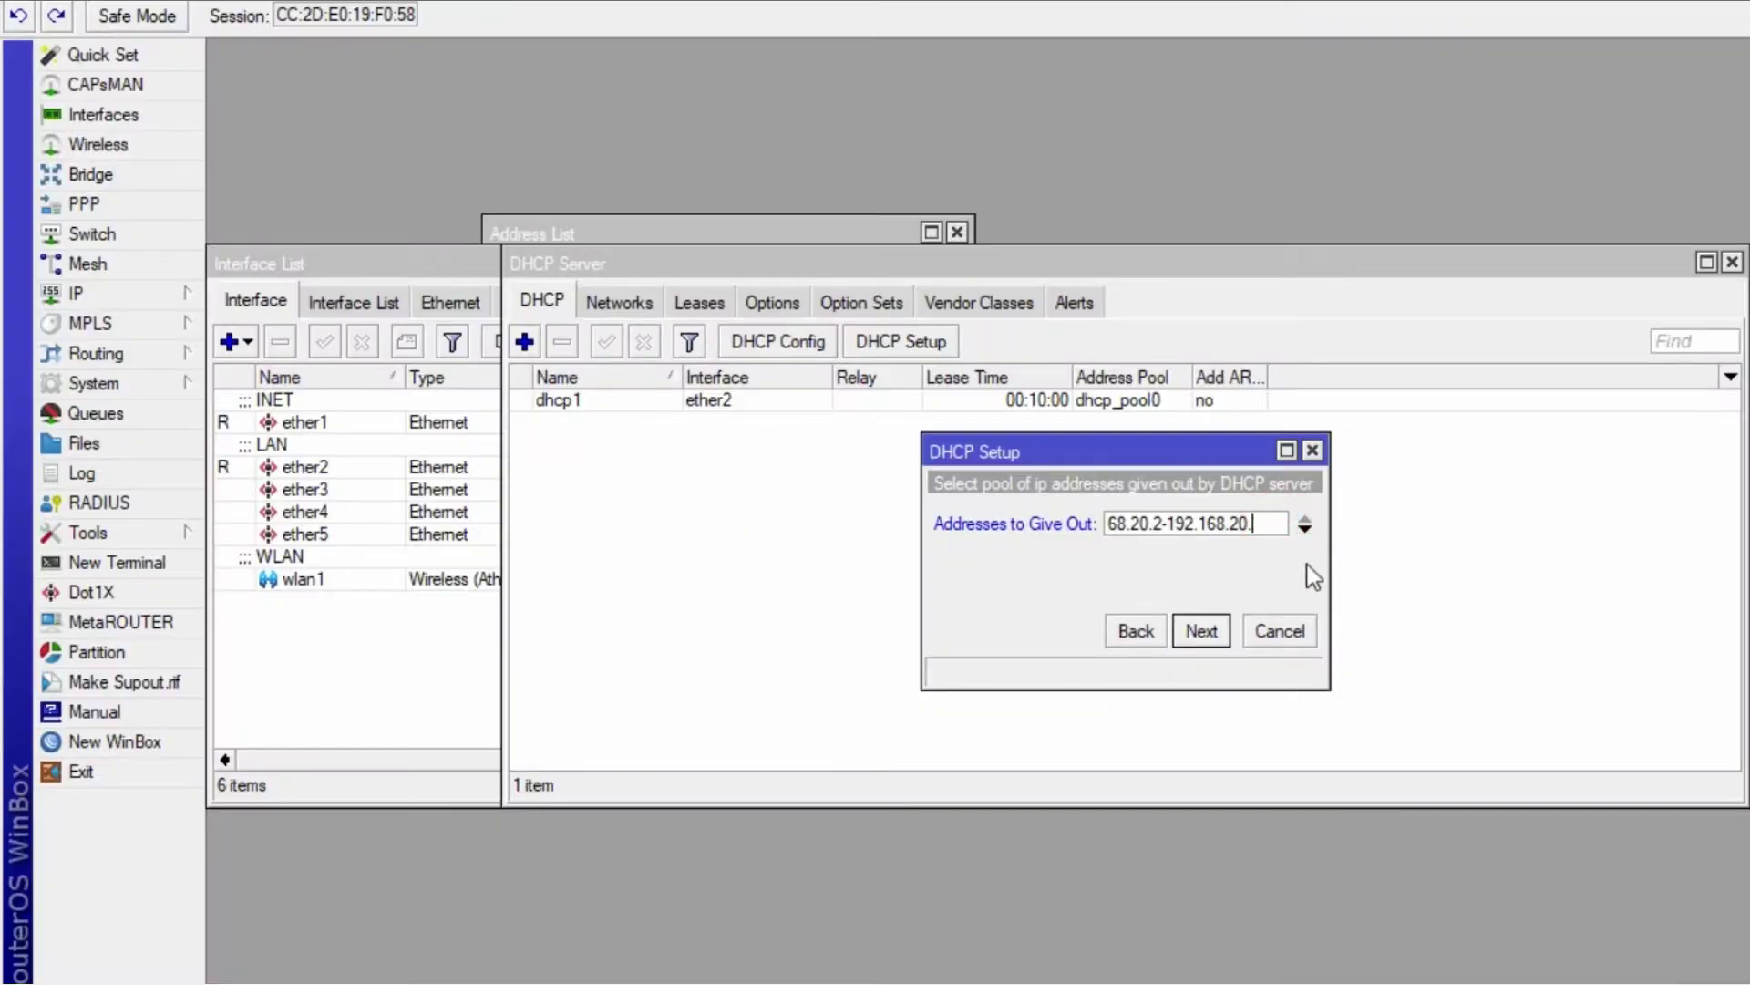
click(1201, 631)
click(1209, 628)
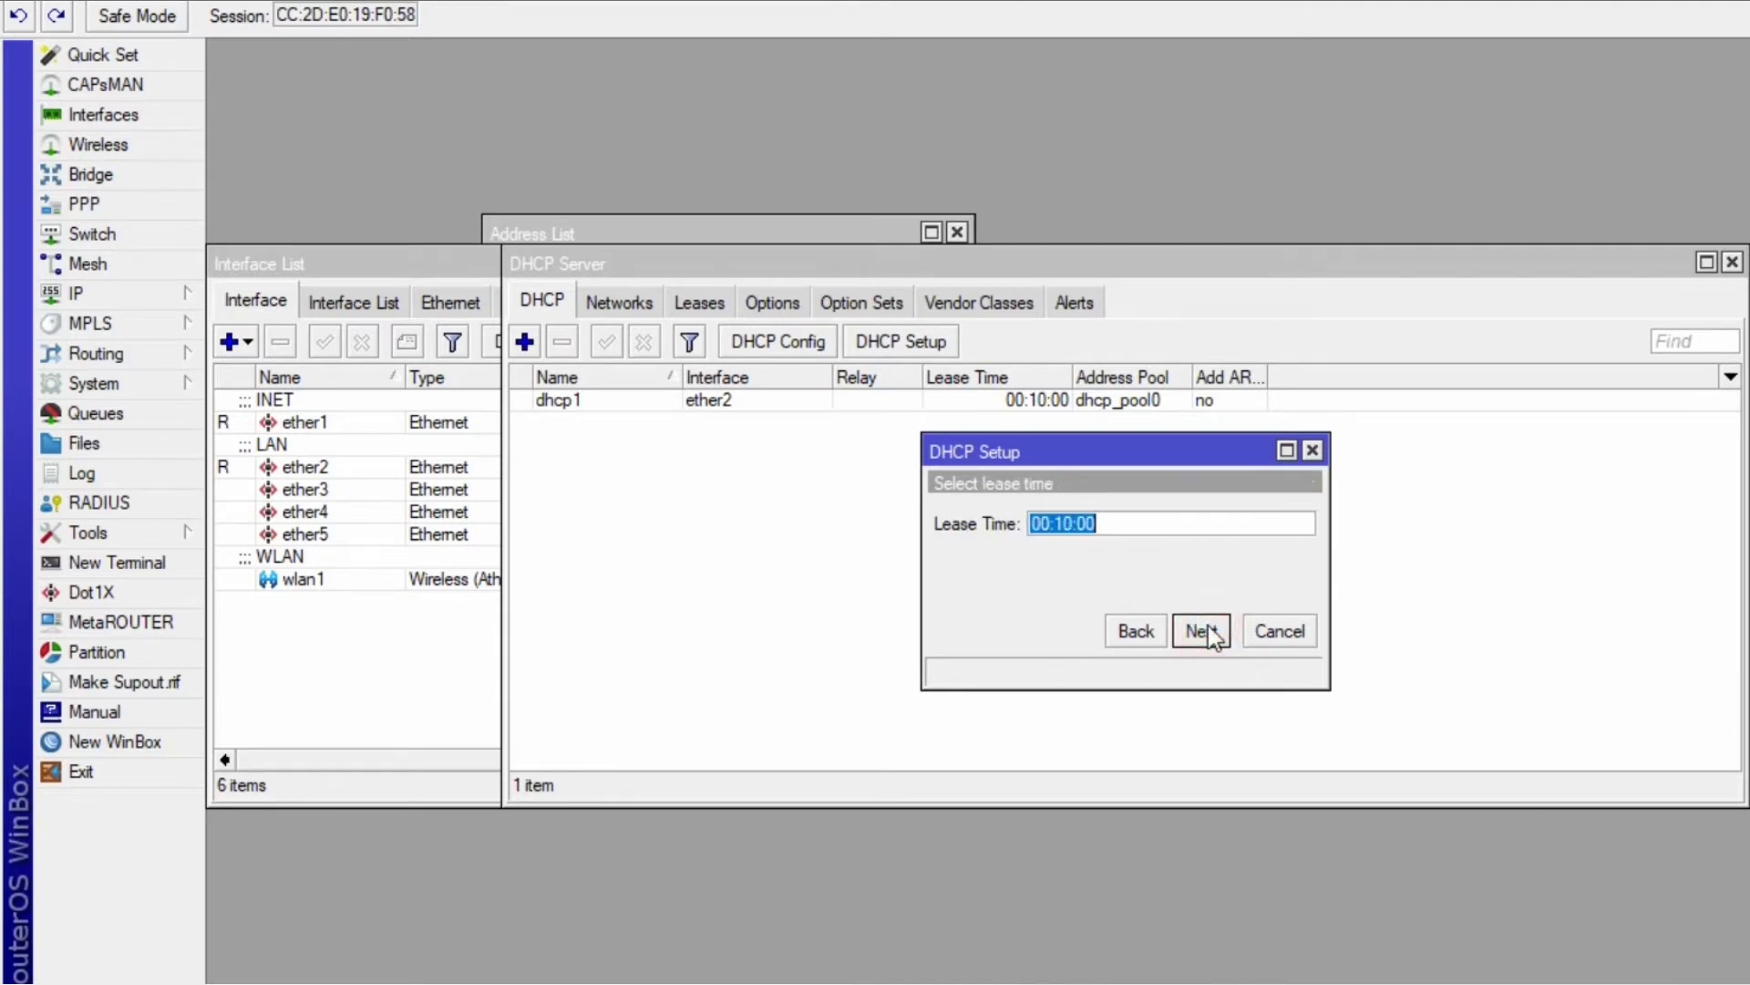
click(1205, 631)
click(1131, 517)
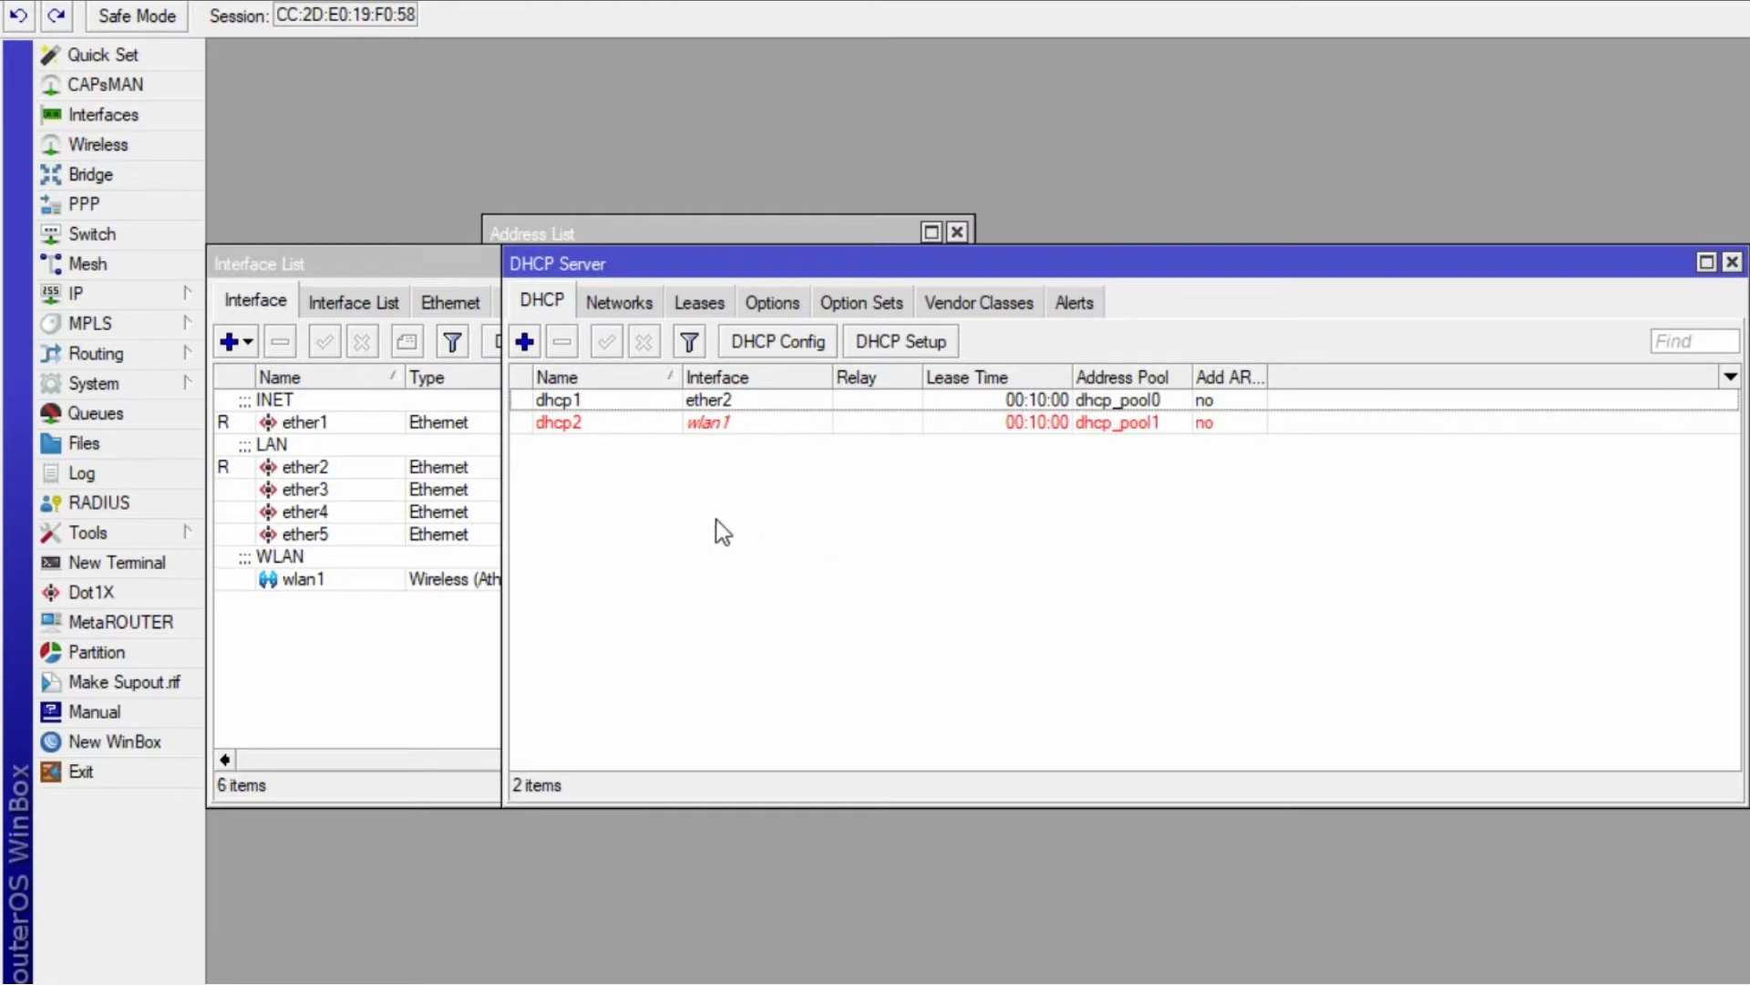
click(565, 422)
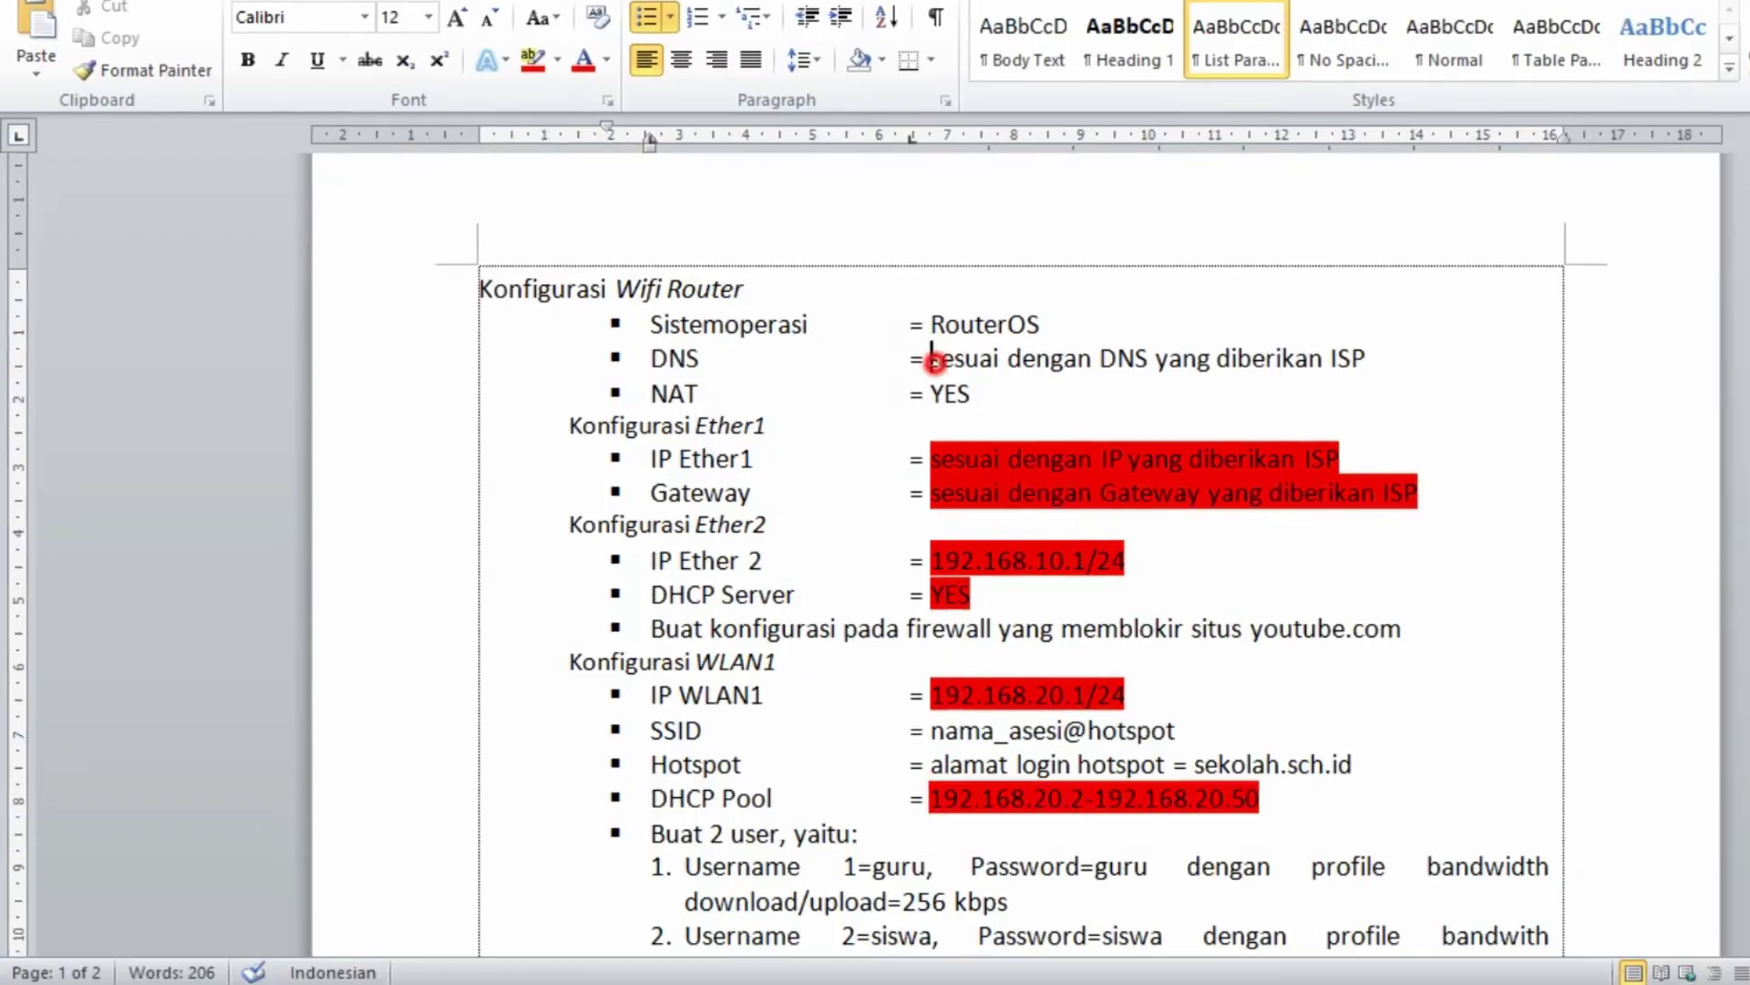
- Highlight the DNS value and the NAT value YES in red in router.docx
drag(944, 379, 1395, 375)
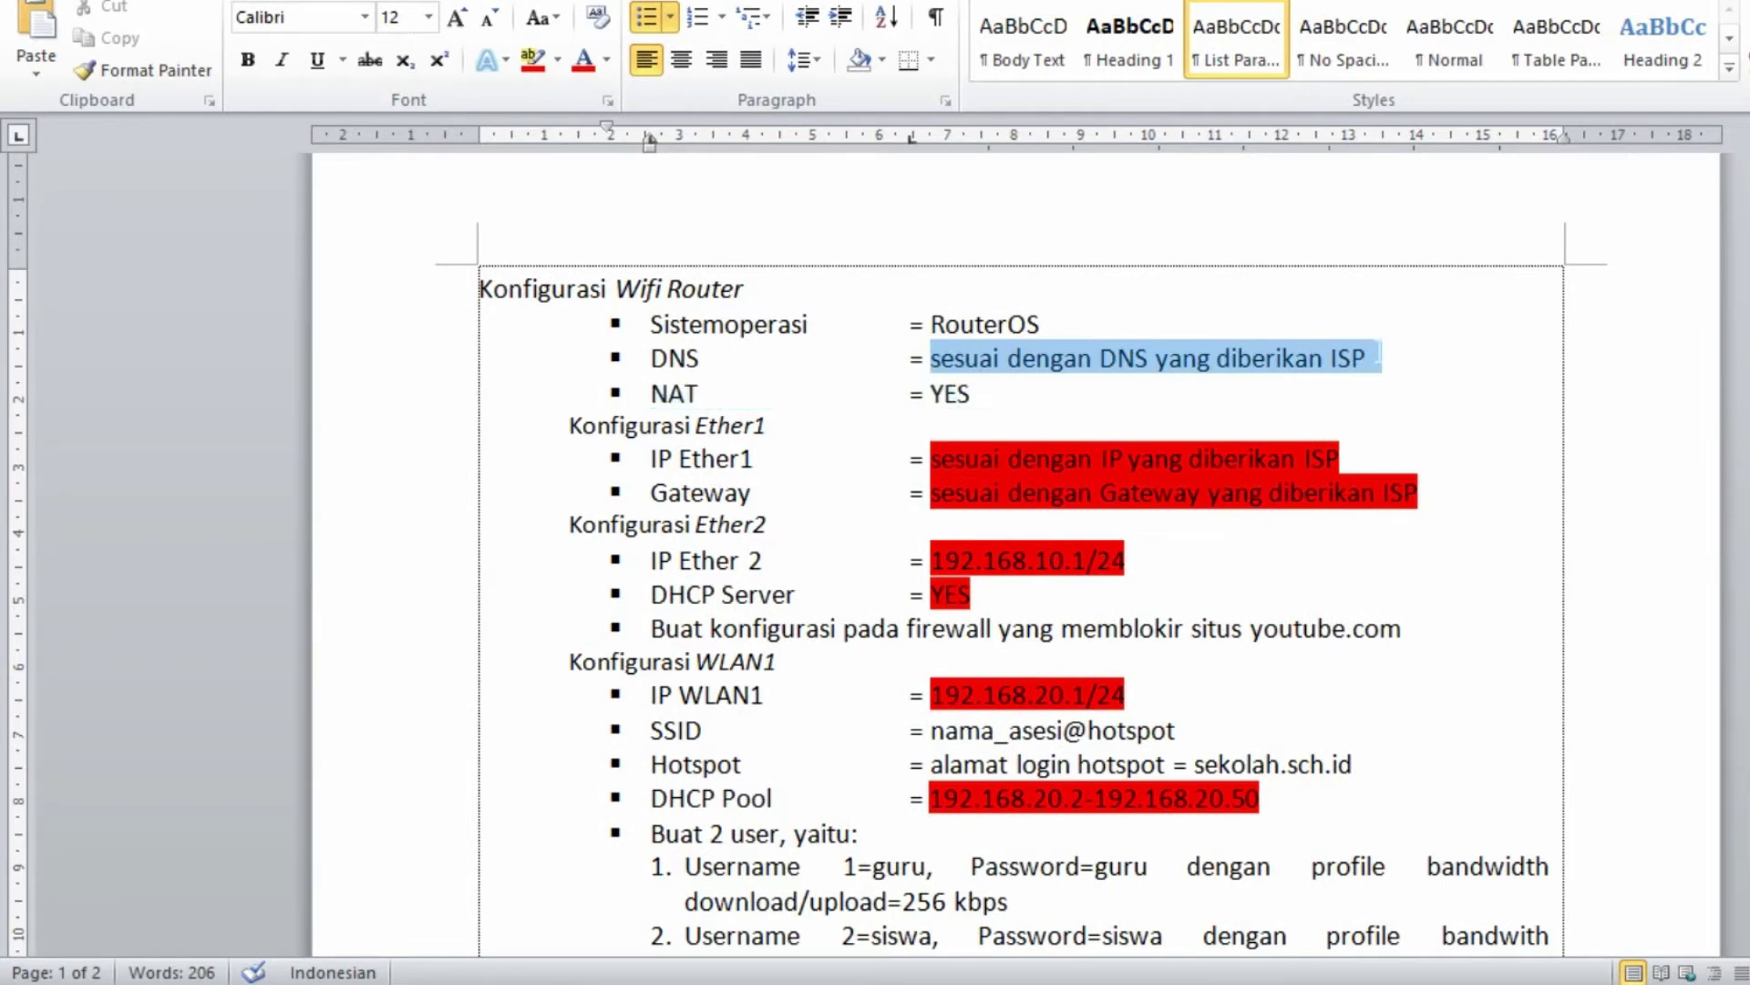
click(531, 62)
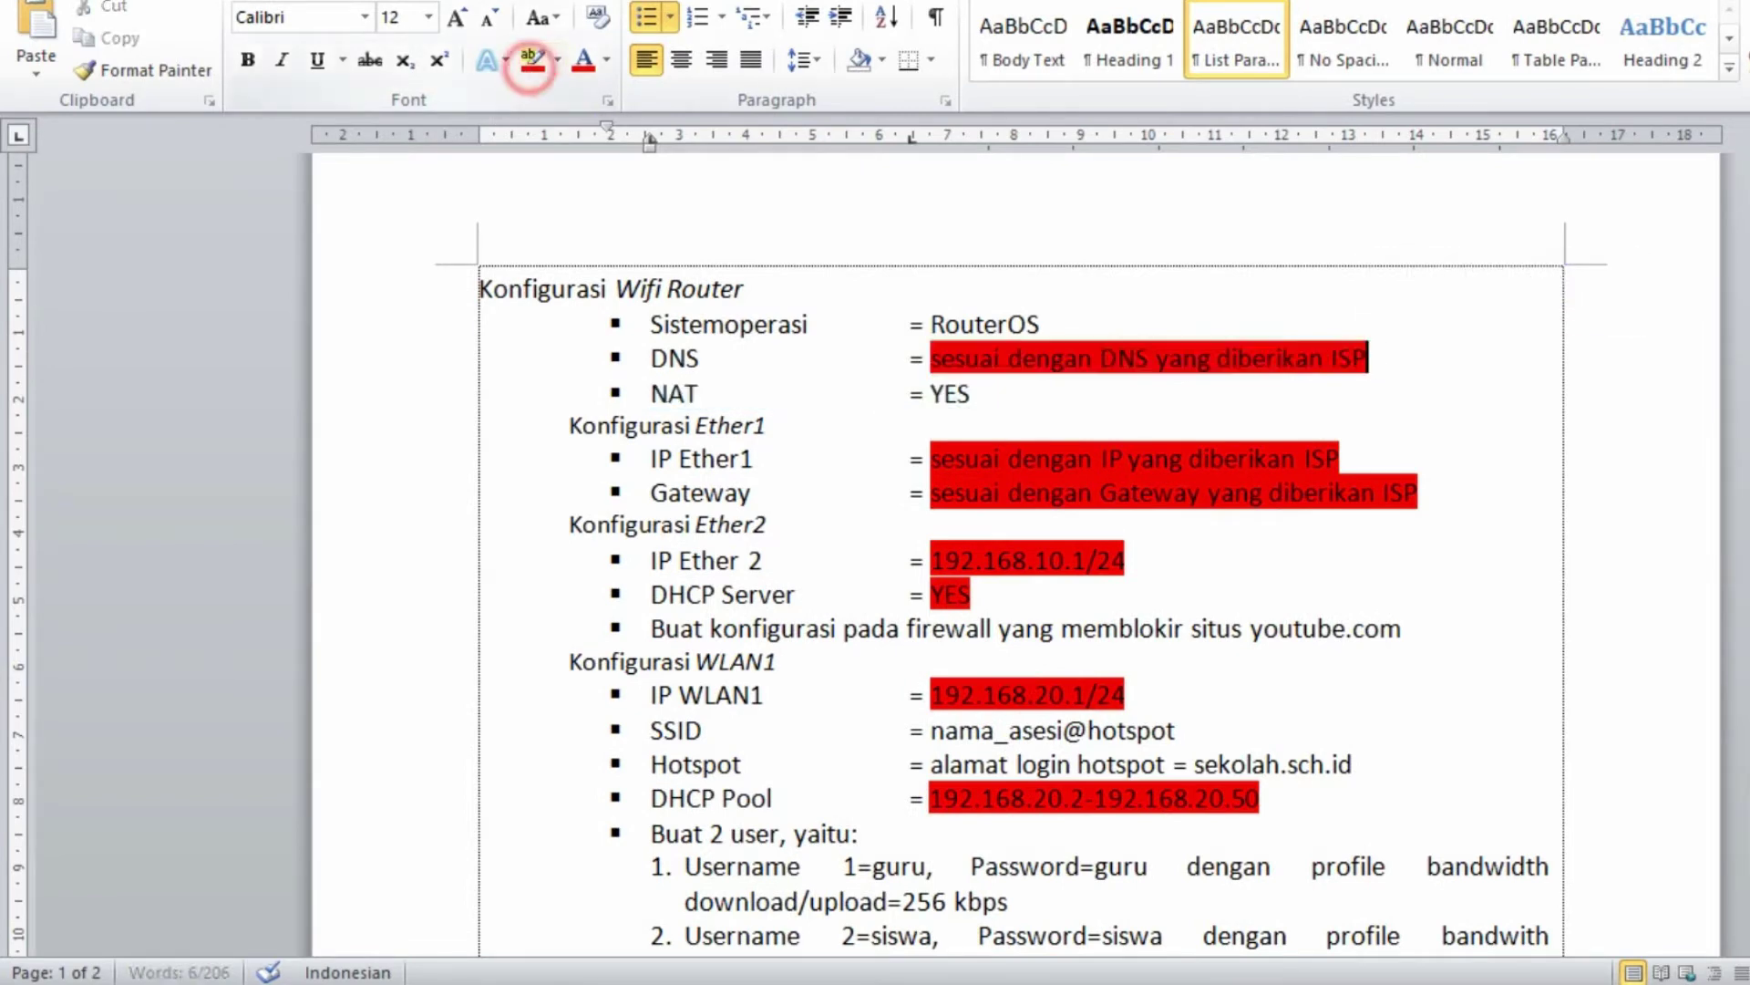
double_click(948, 393)
click(532, 62)
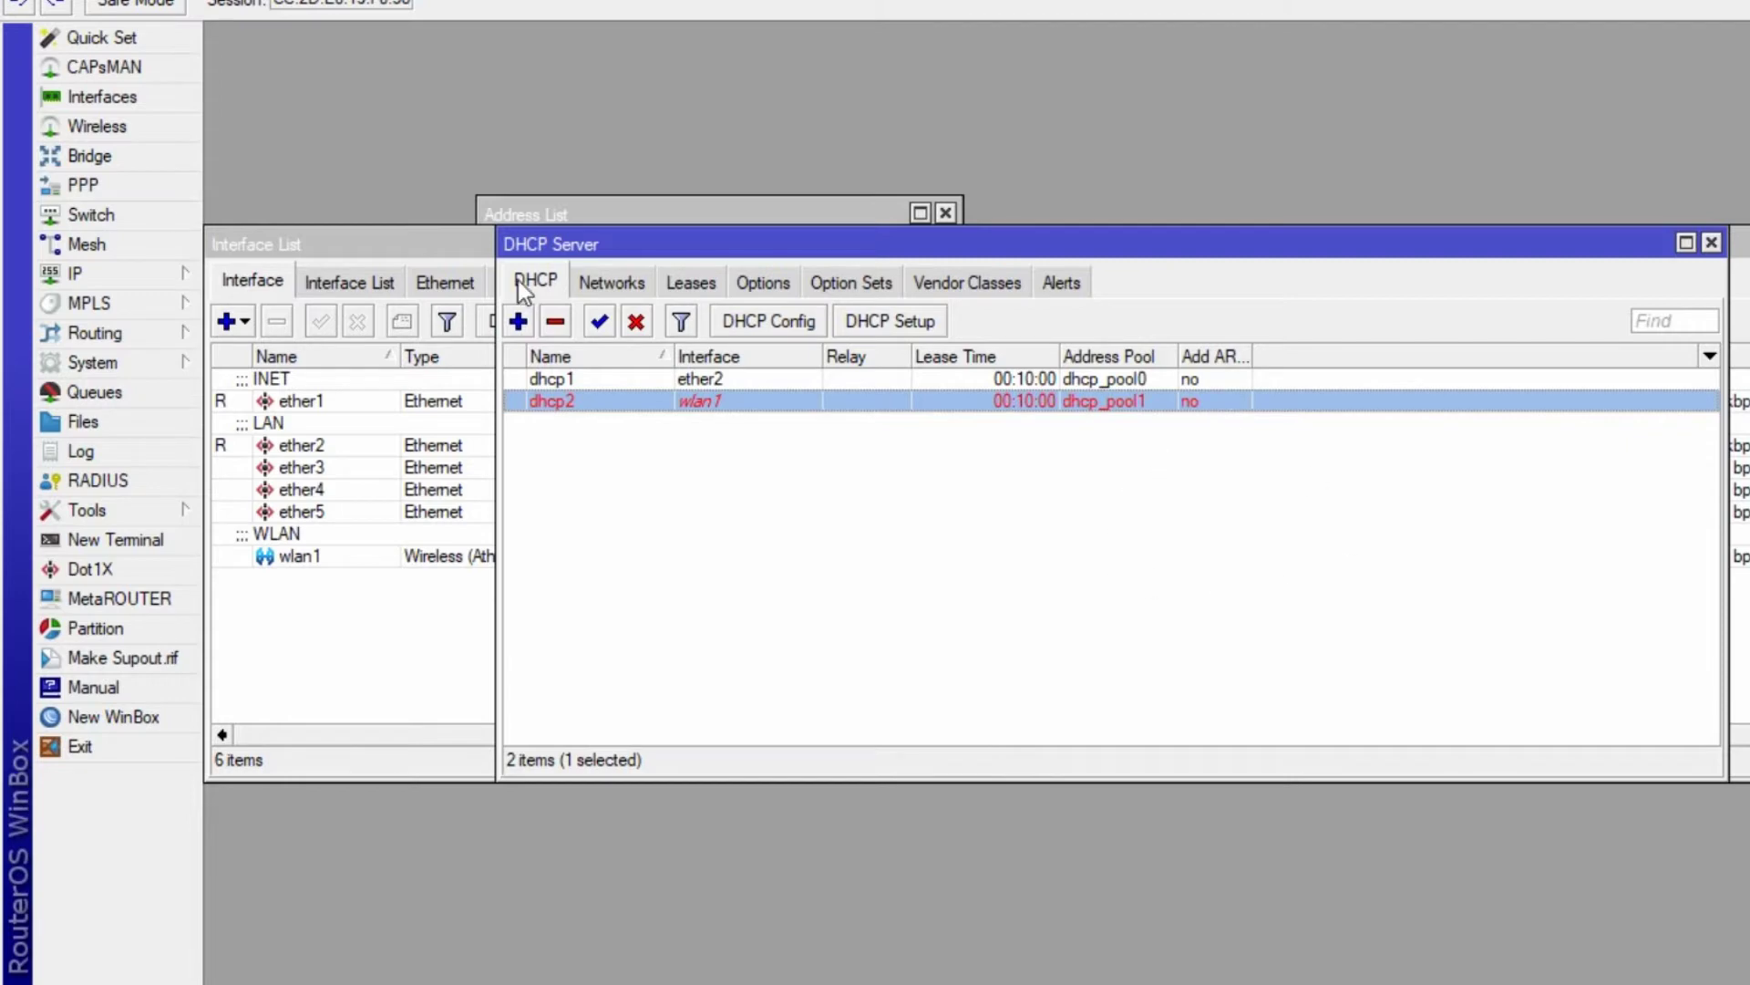
- Open IP > Hotspot and start Hotspot Setup on interface wlan1
click(167, 275)
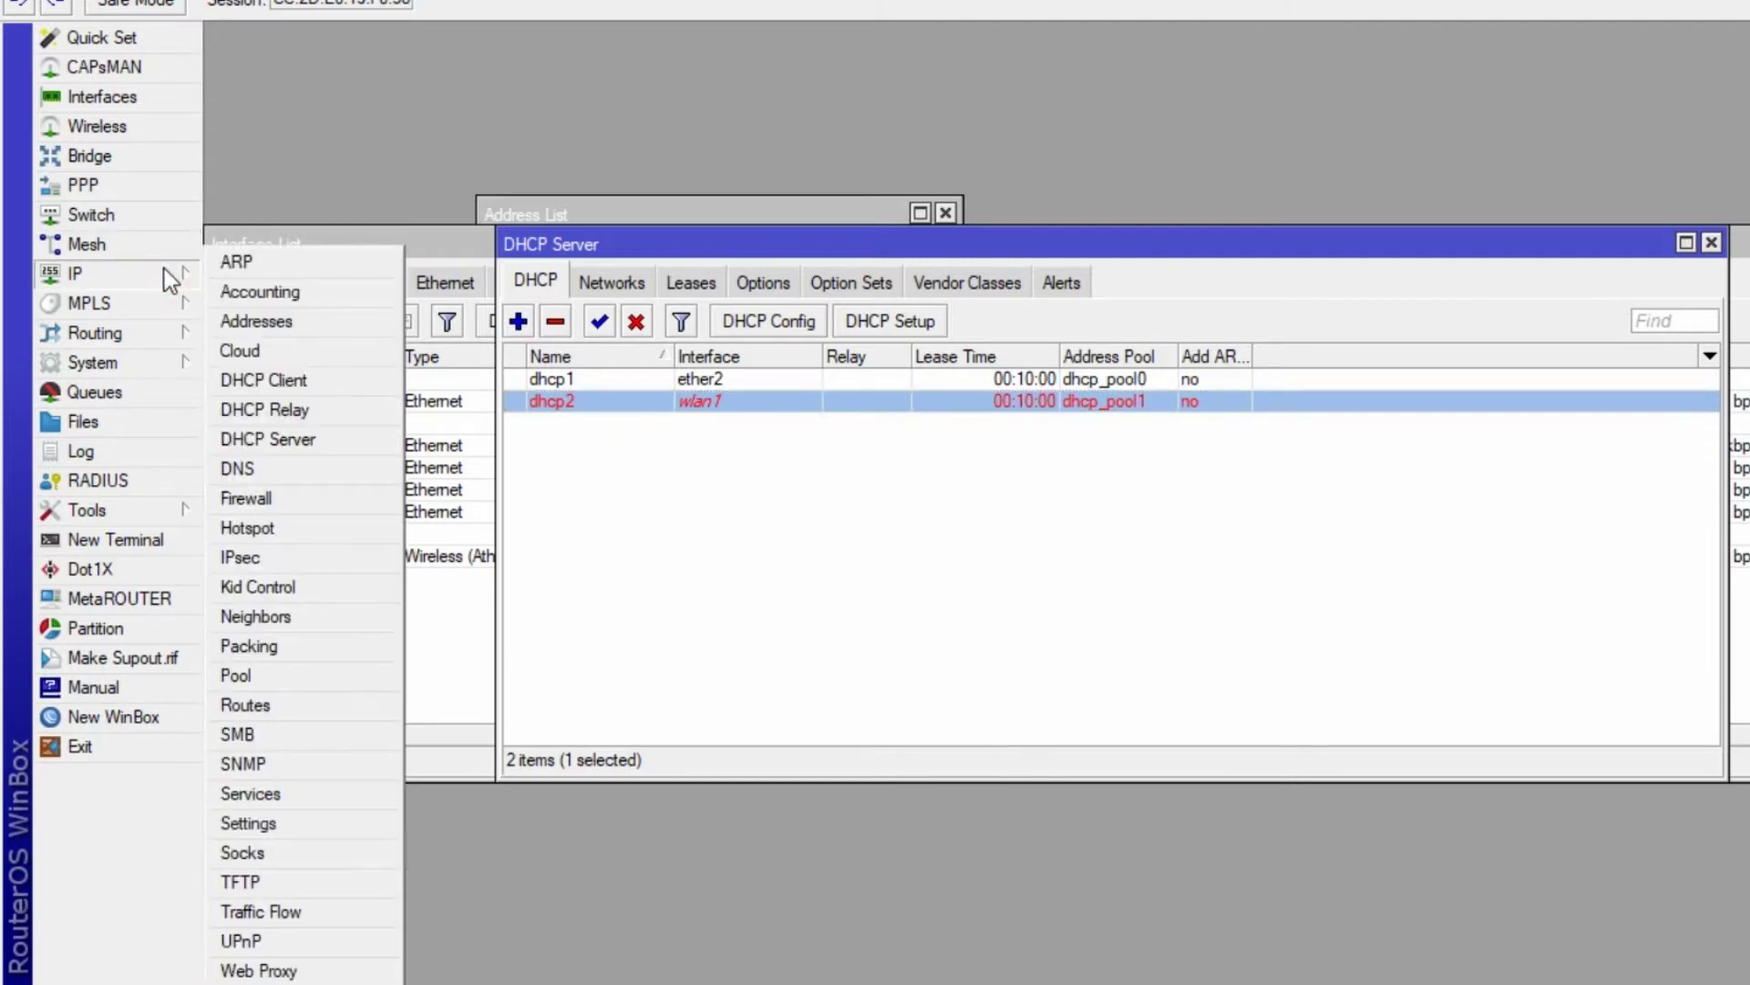
click(276, 530)
key(alt+Tab)
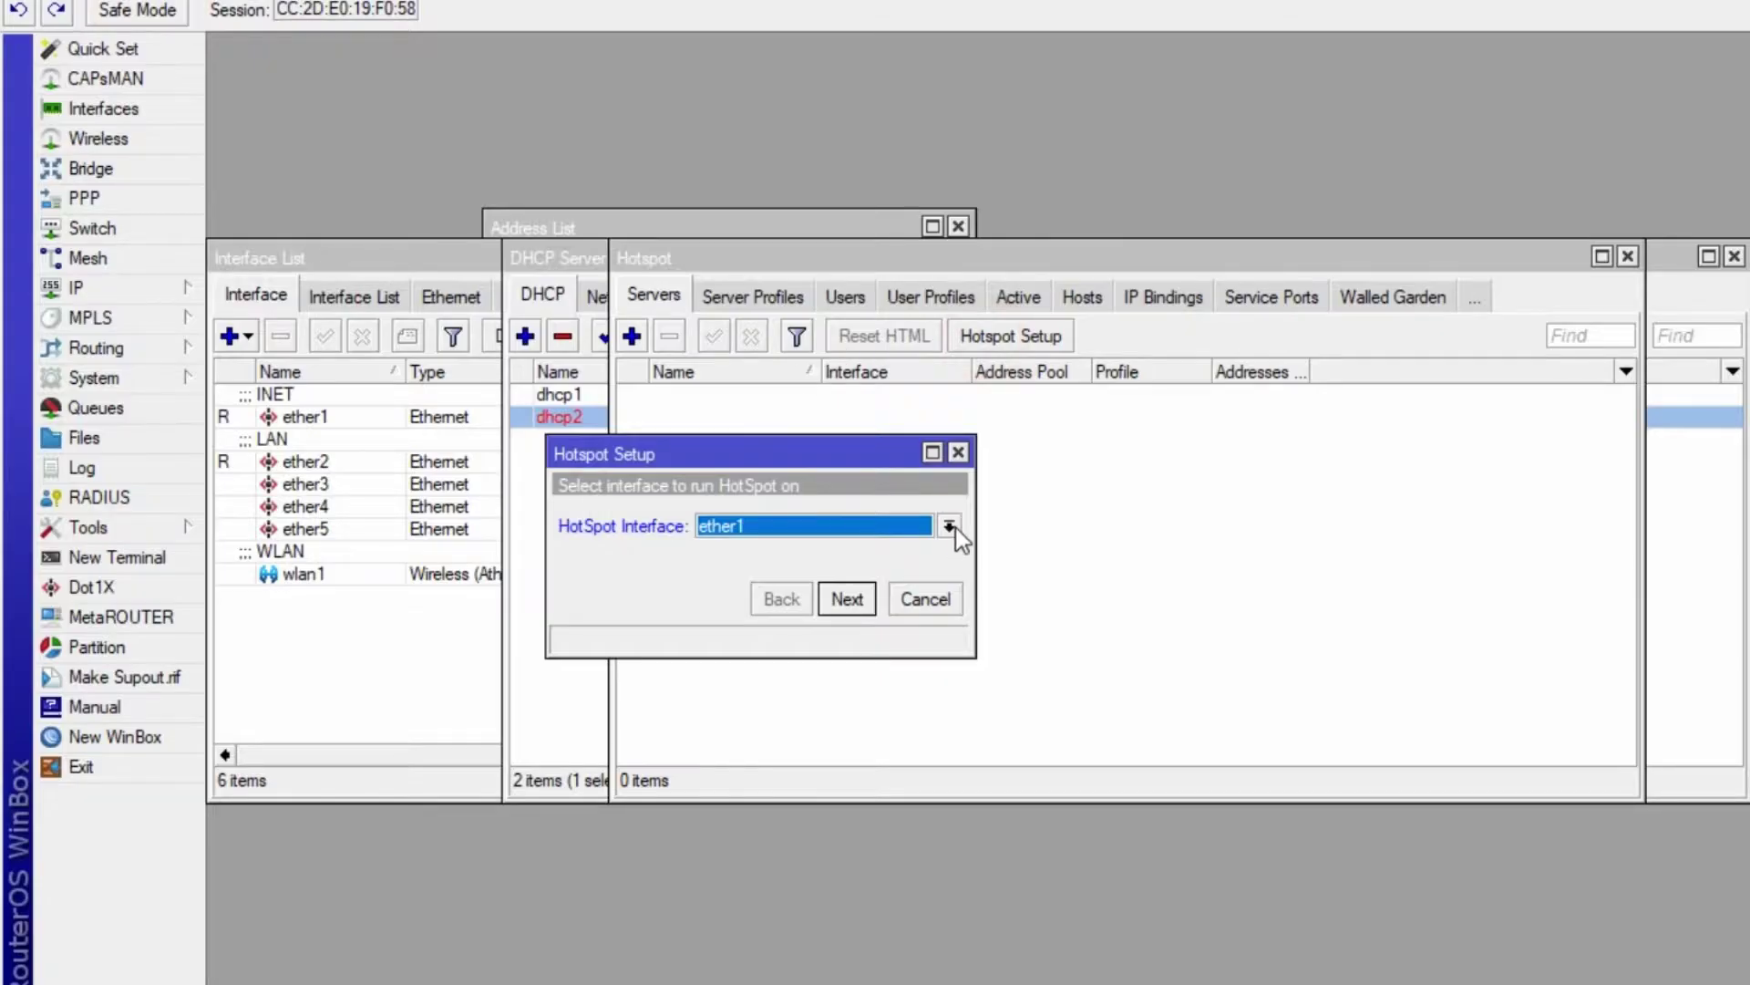
click(950, 526)
click(924, 649)
click(847, 599)
- Accept the local address and pool, skip SSL and SMTP, then open IP > Addresses
click(848, 599)
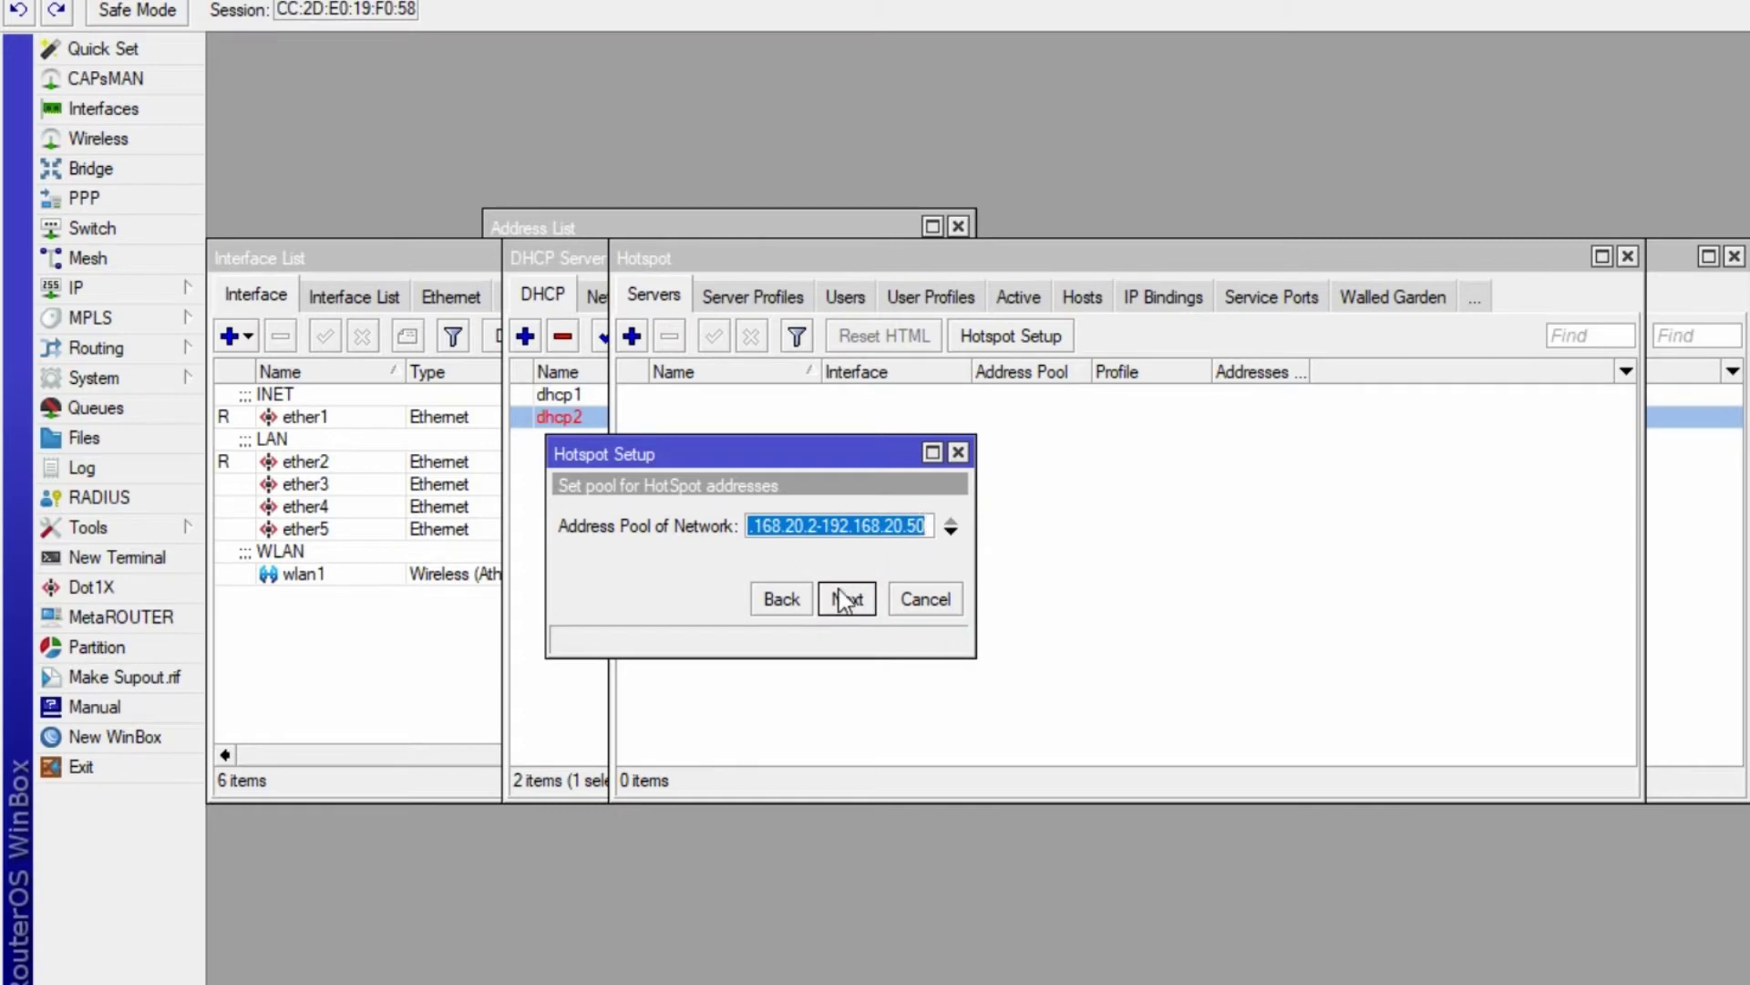
click(844, 601)
click(845, 602)
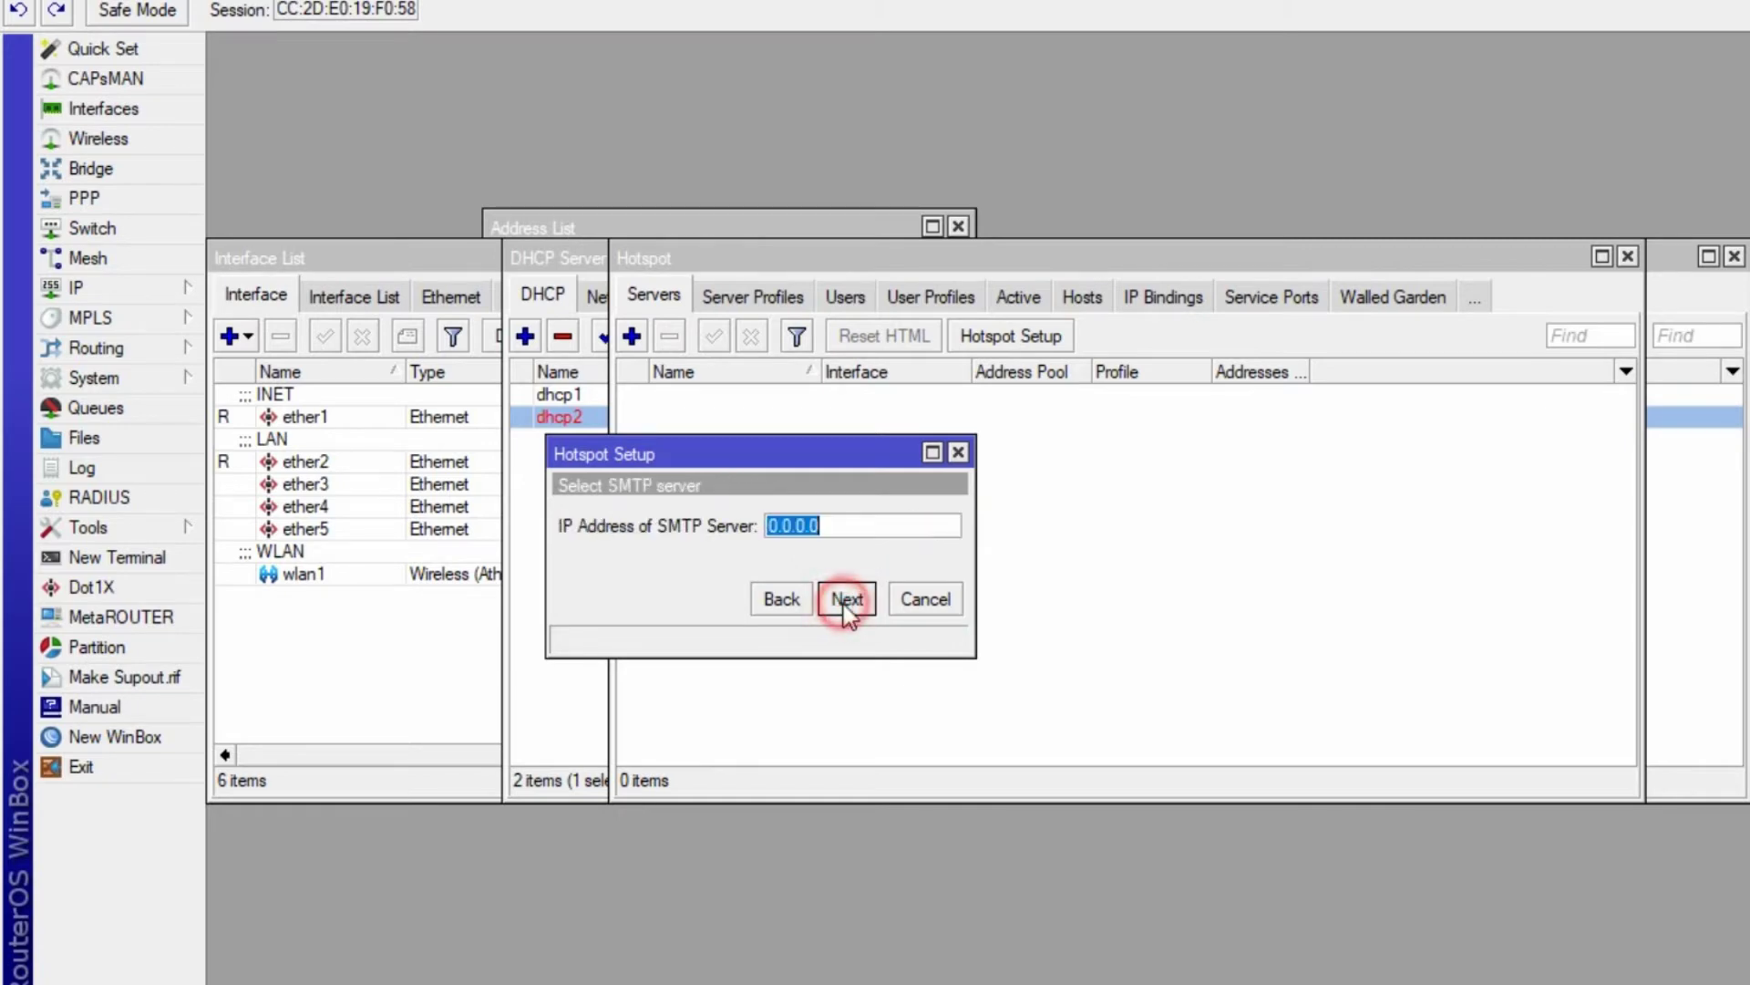
click(847, 600)
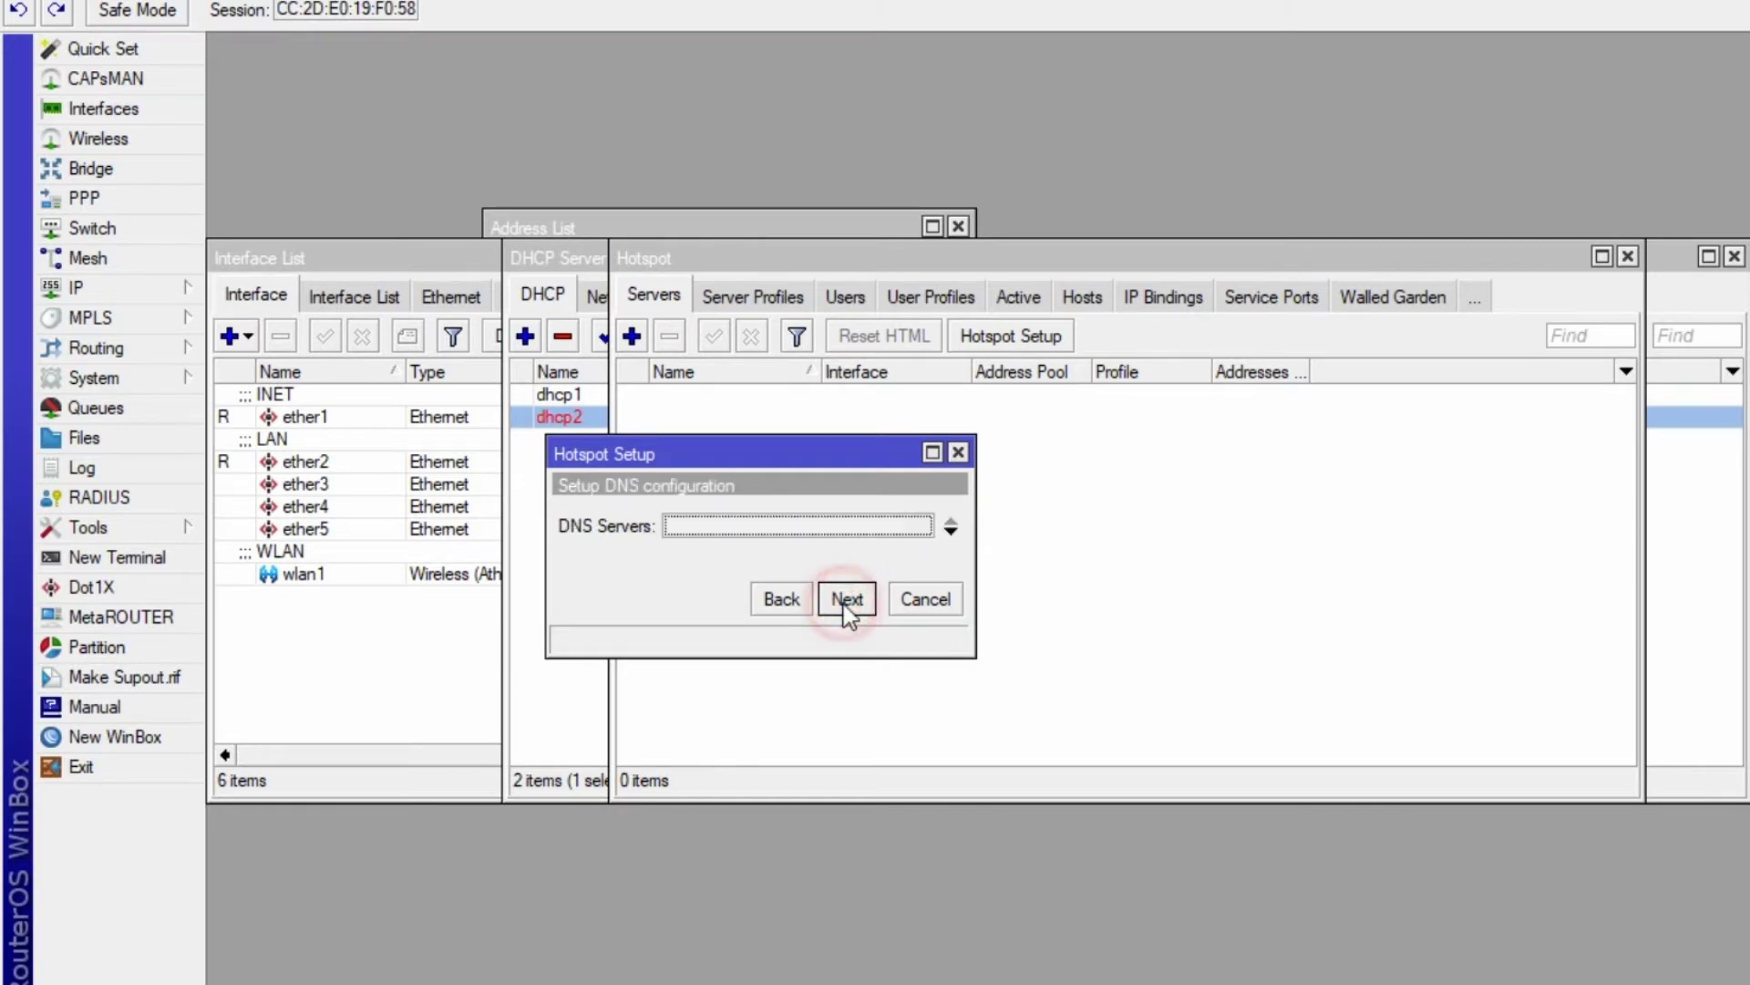
click(695, 527)
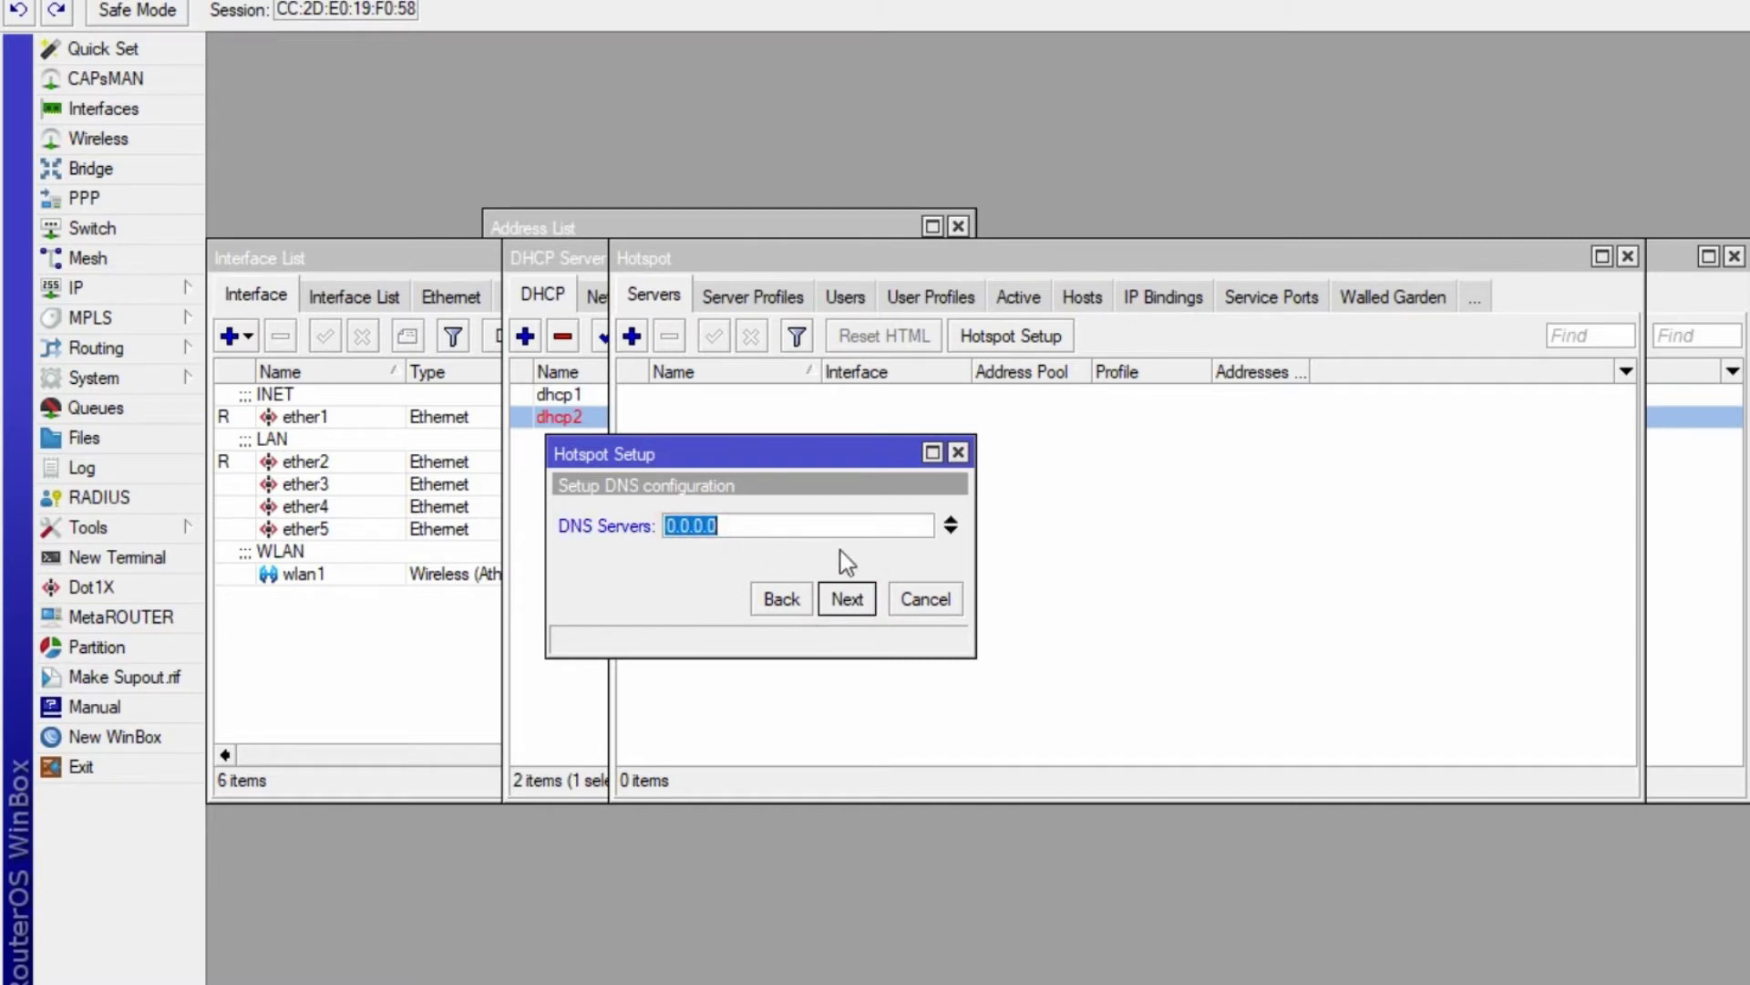
click(145, 290)
click(273, 335)
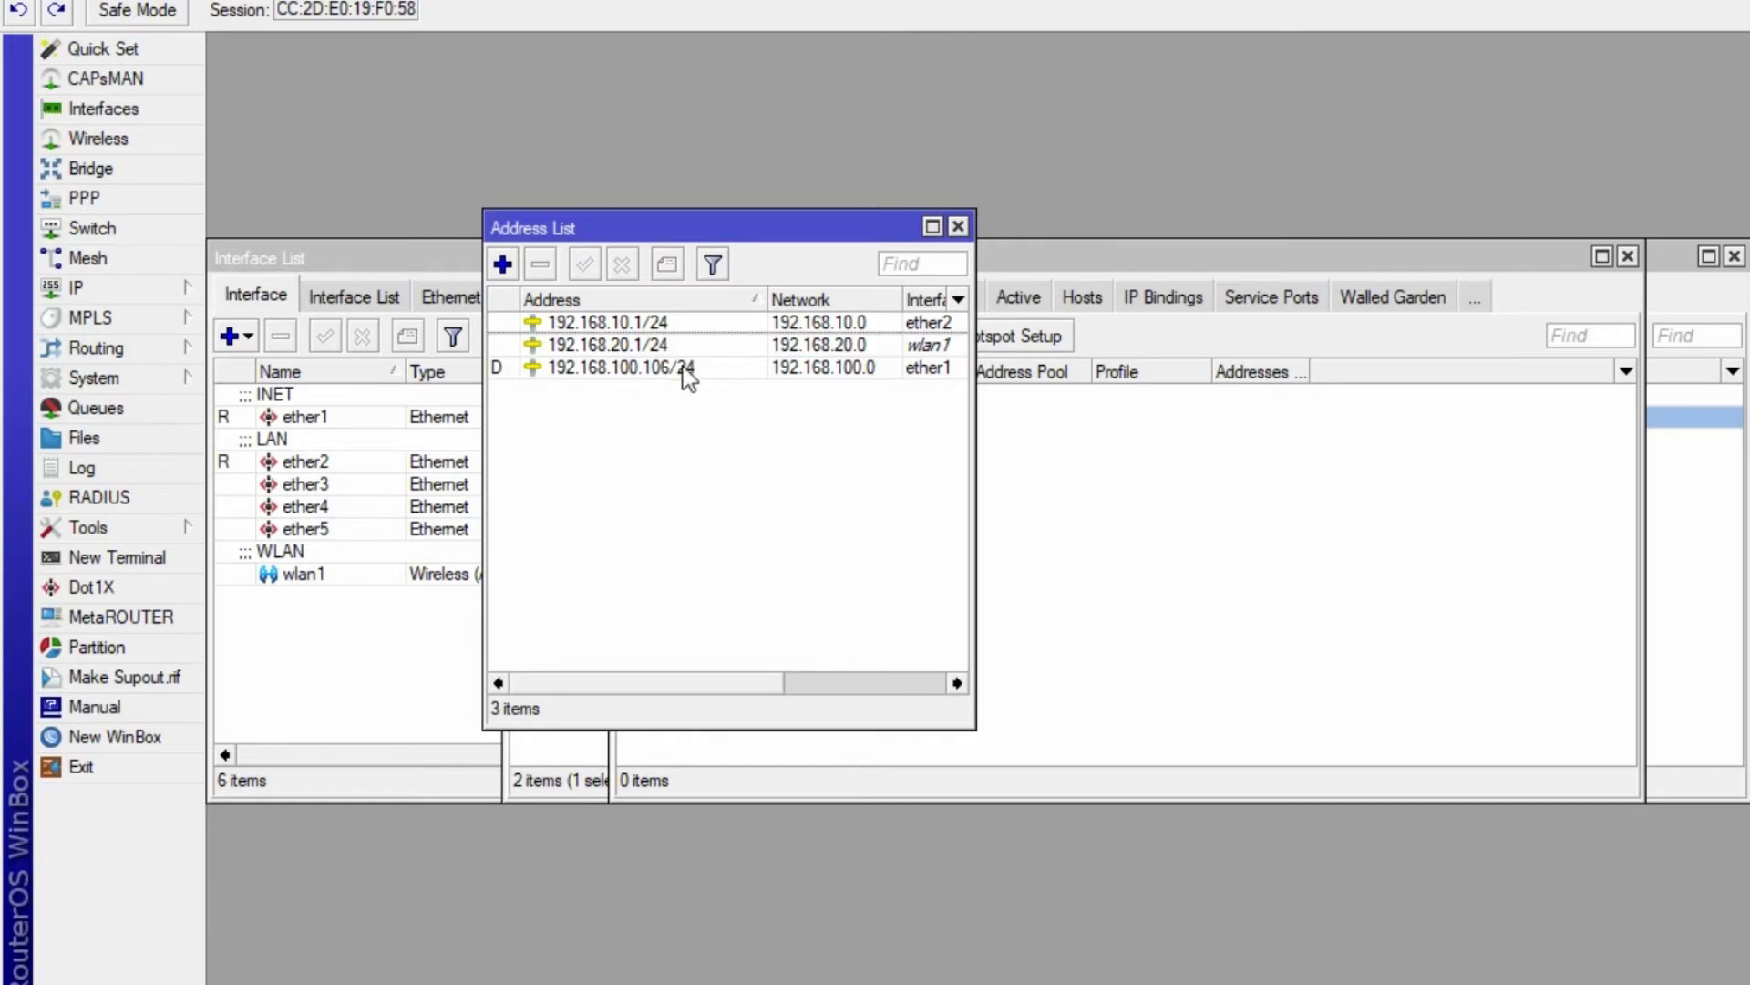
- Enter 192.168.100.100 as the hotspot DNS server and continue the setup
key(alt+Tab)
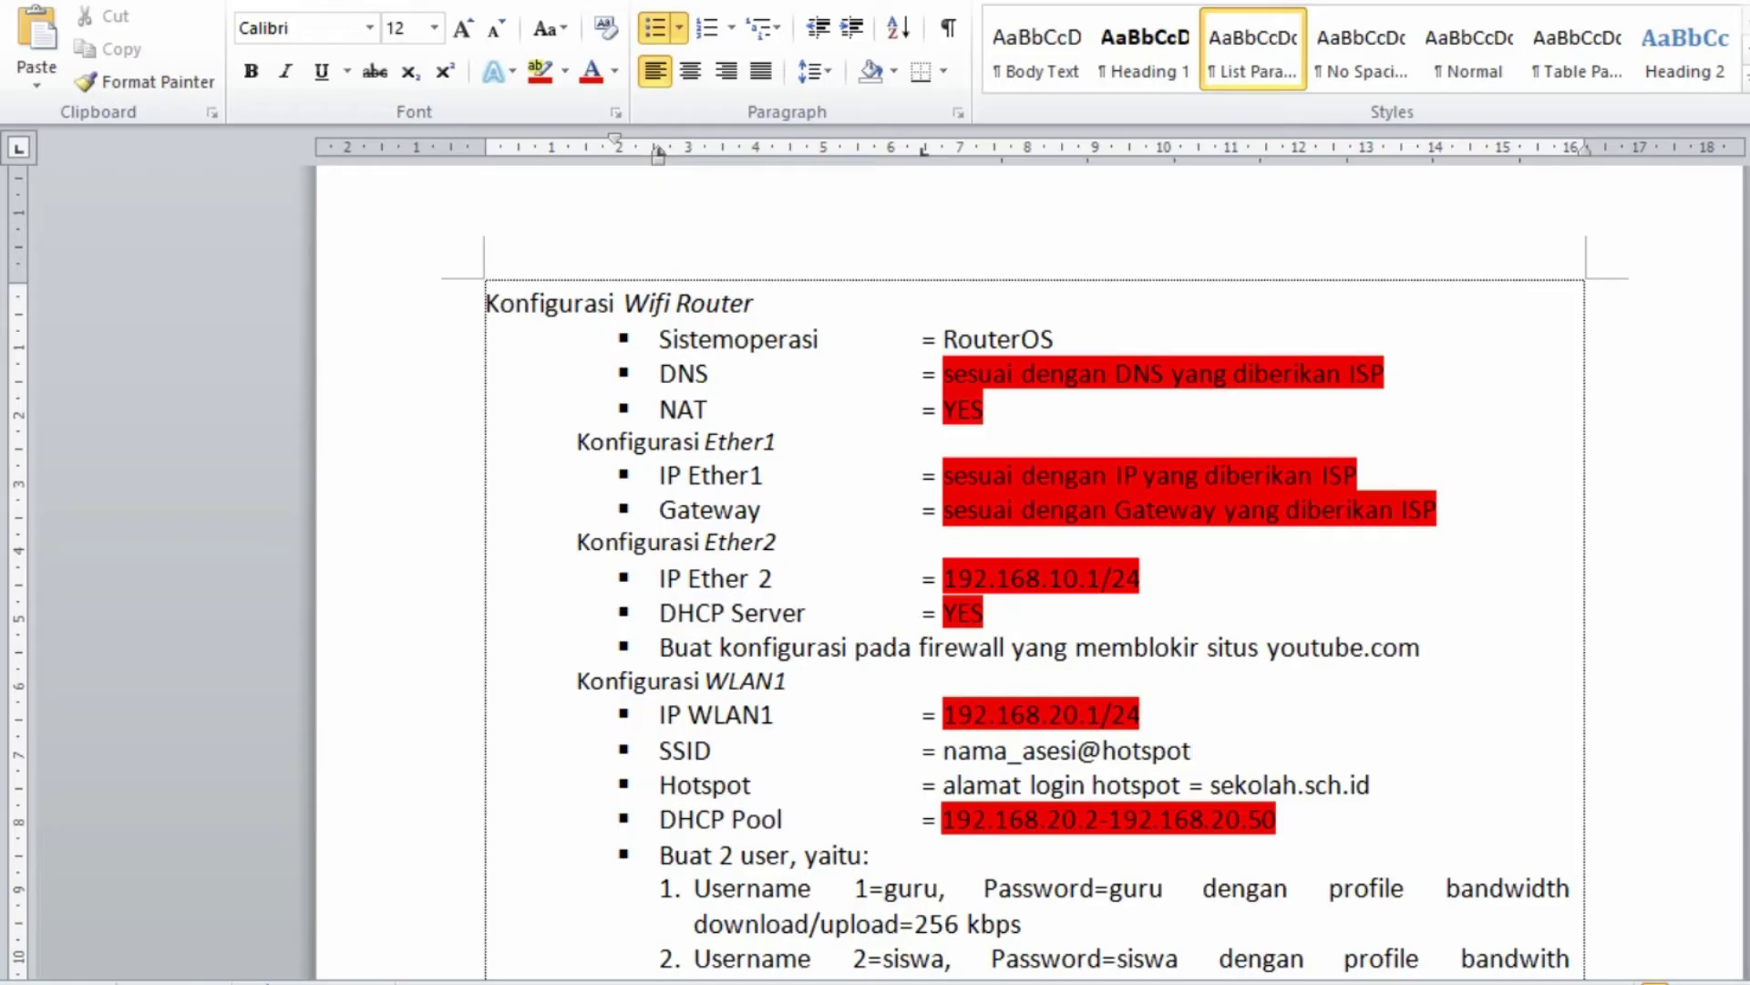
key(alt+Tab)
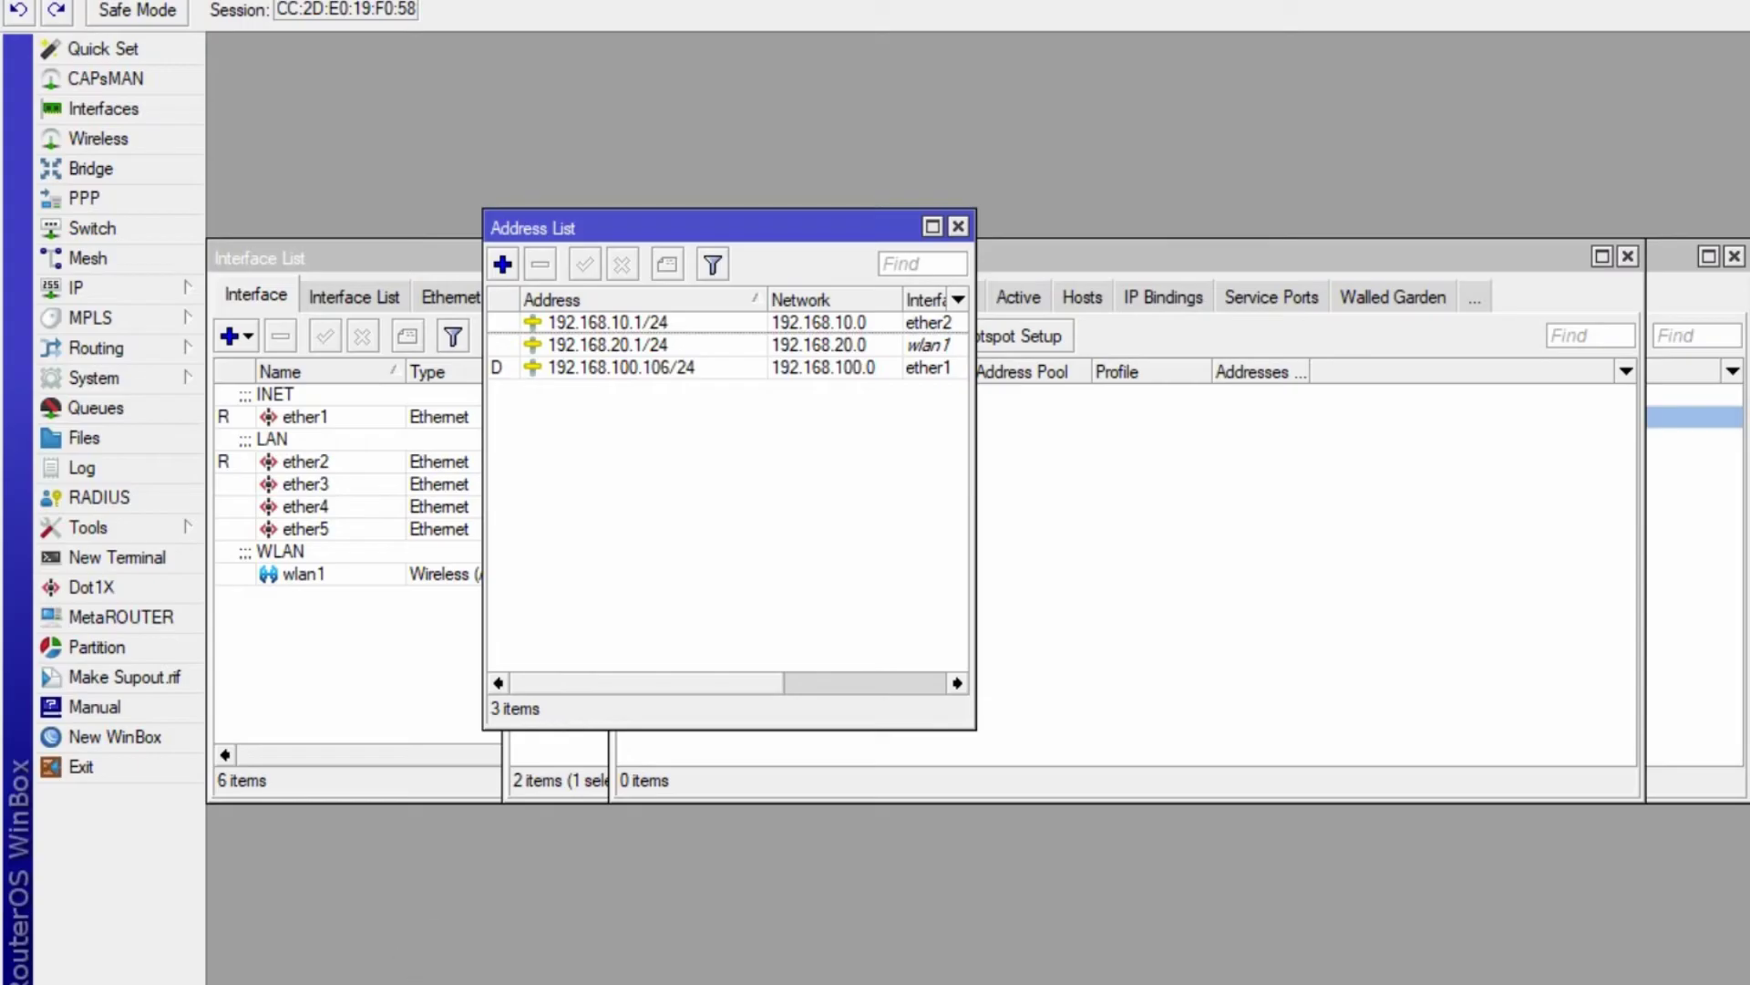
click(1235, 511)
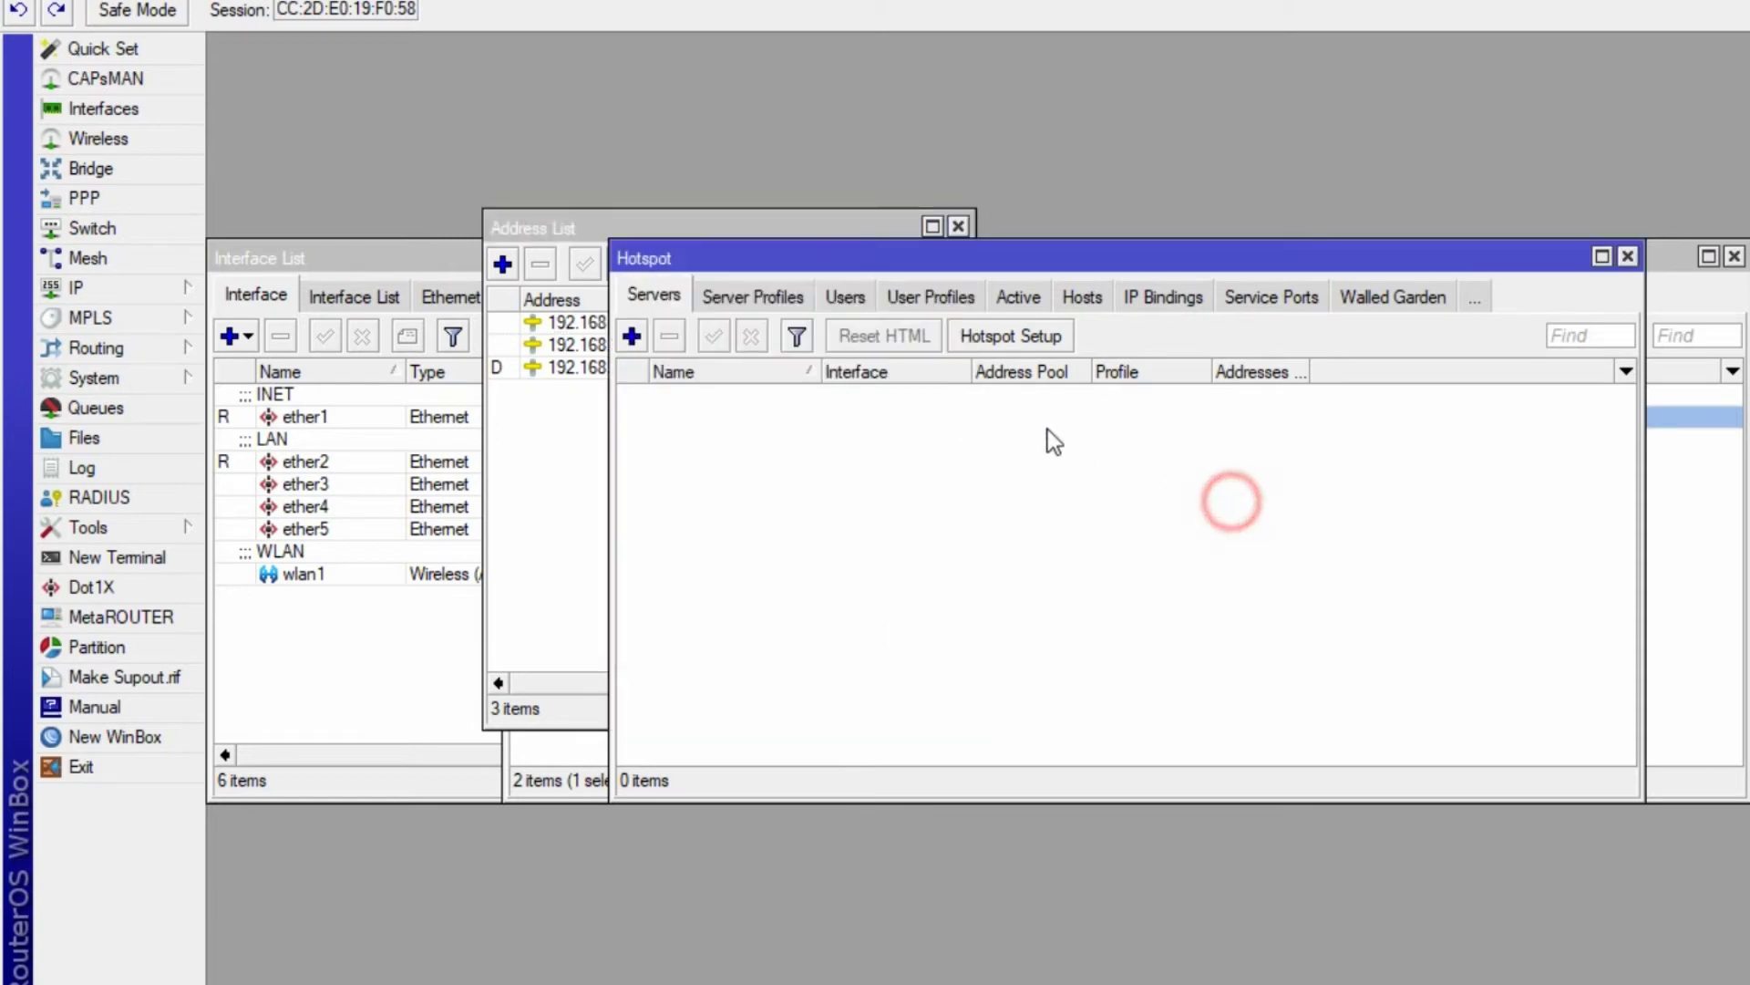
click(1010, 336)
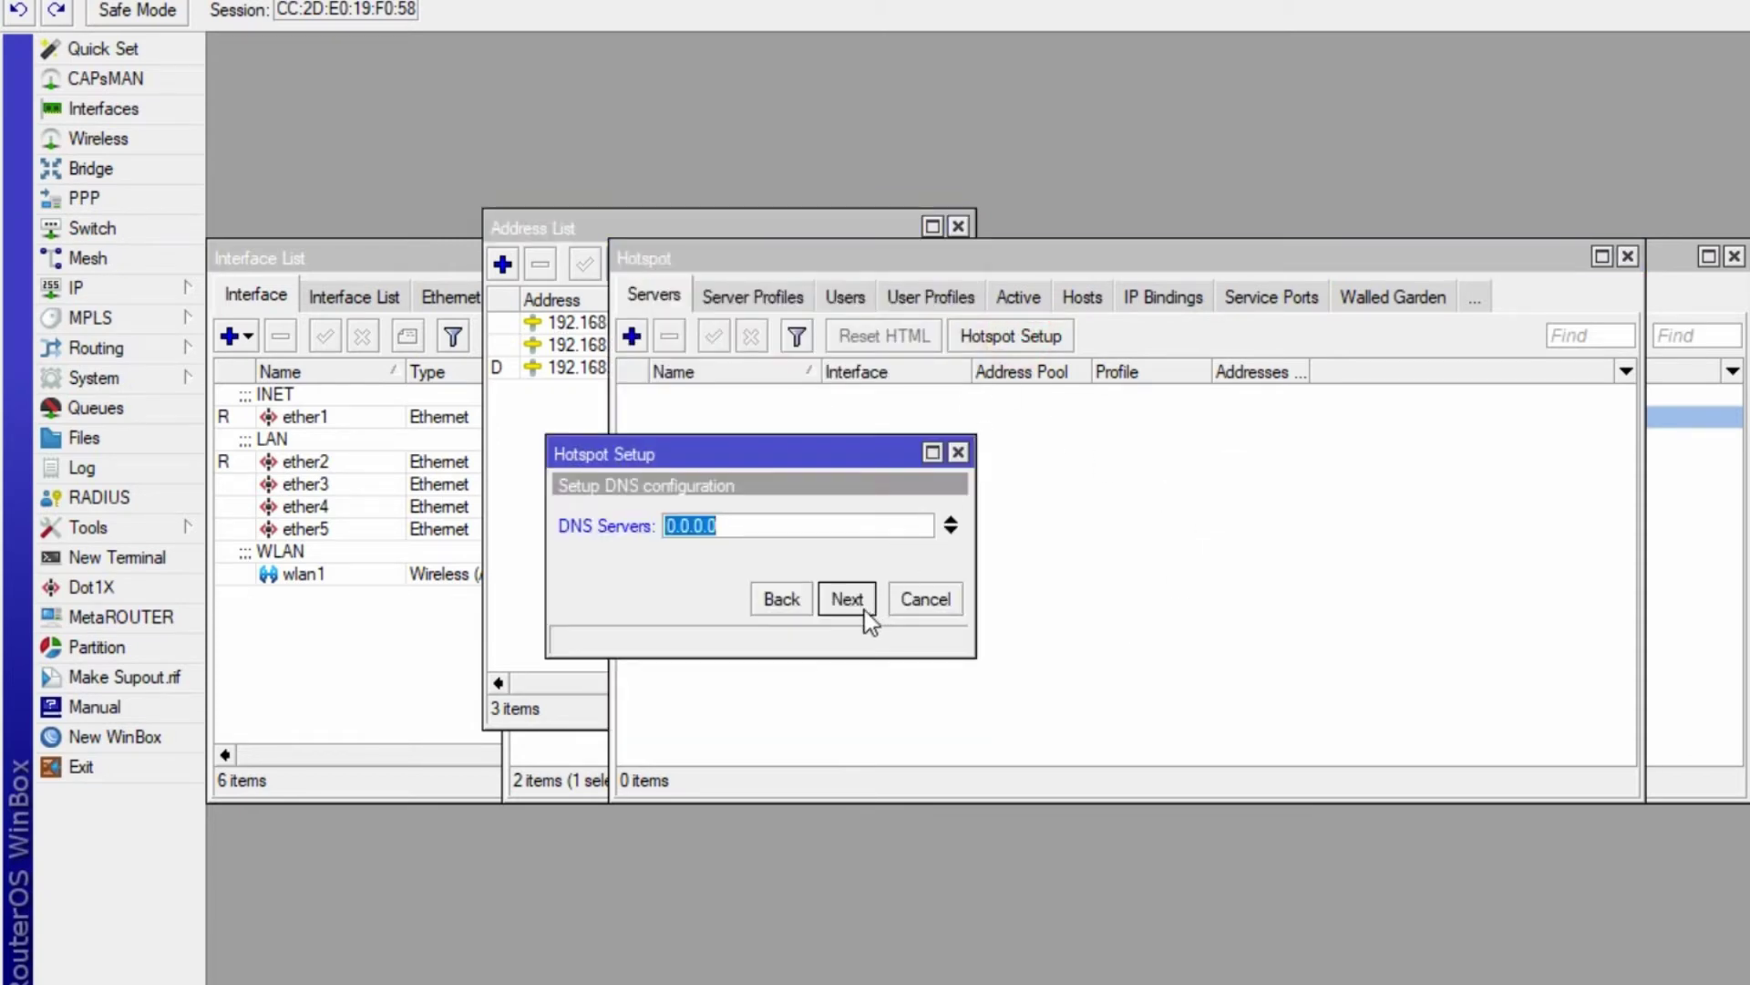
text(192.168.100.1)
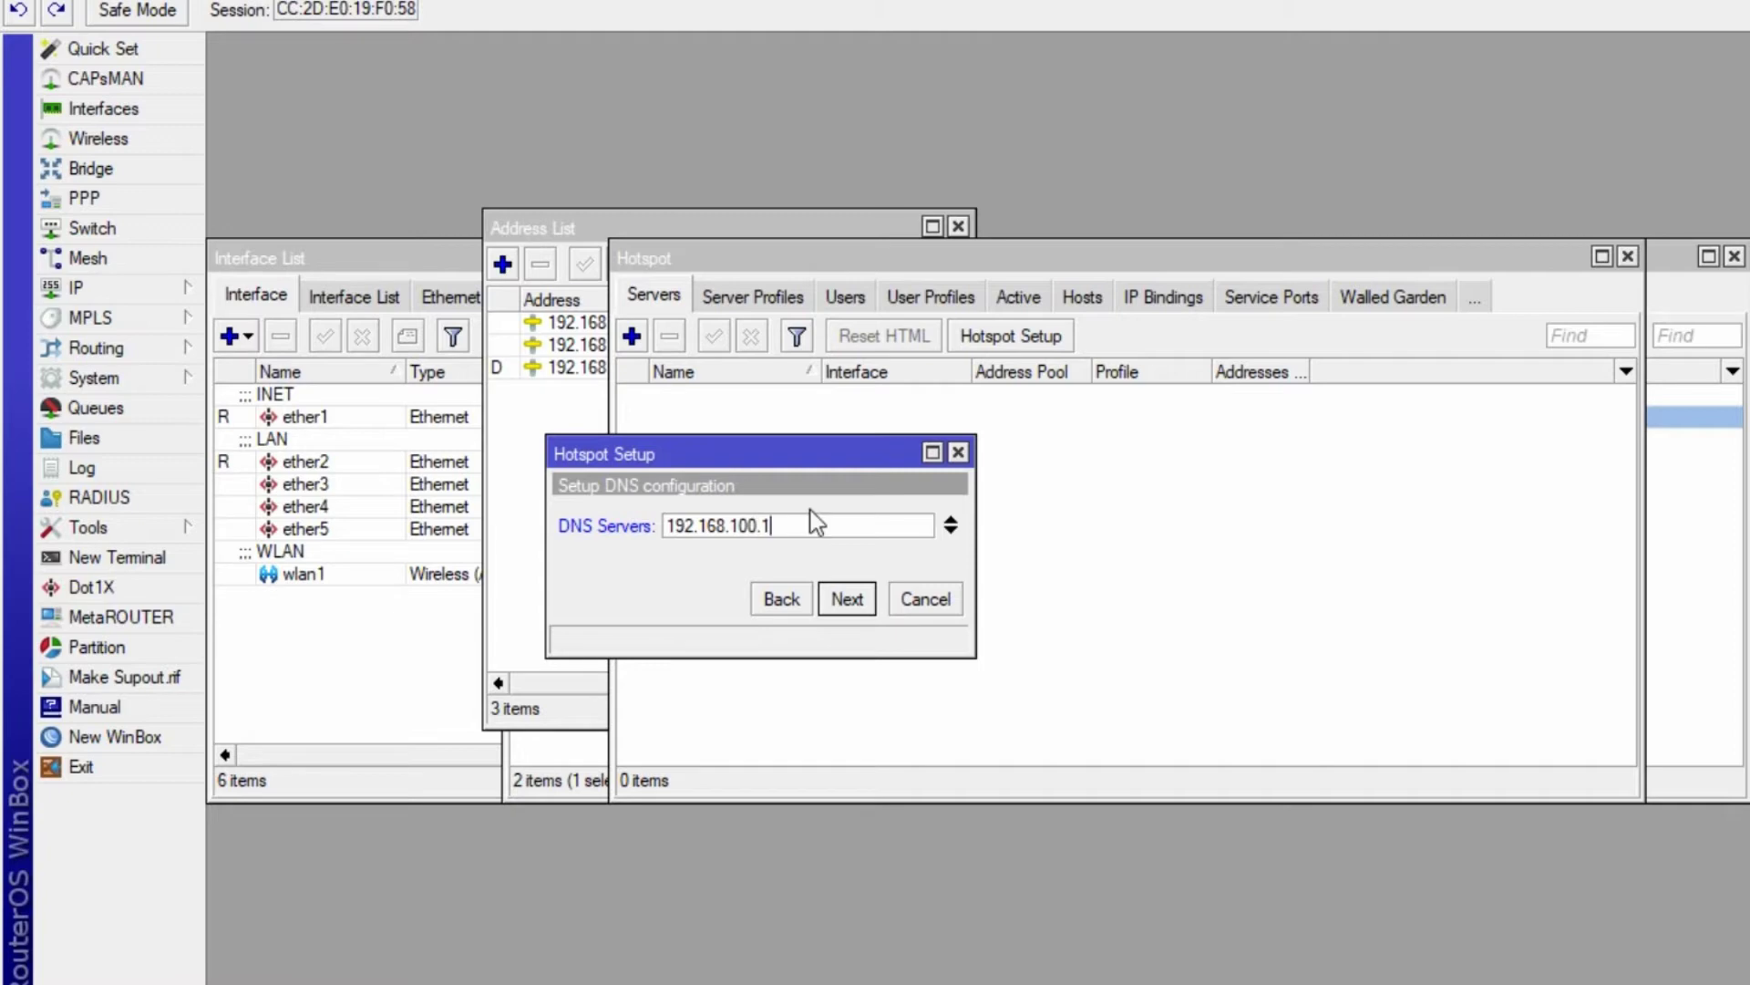
text(00)
click(847, 599)
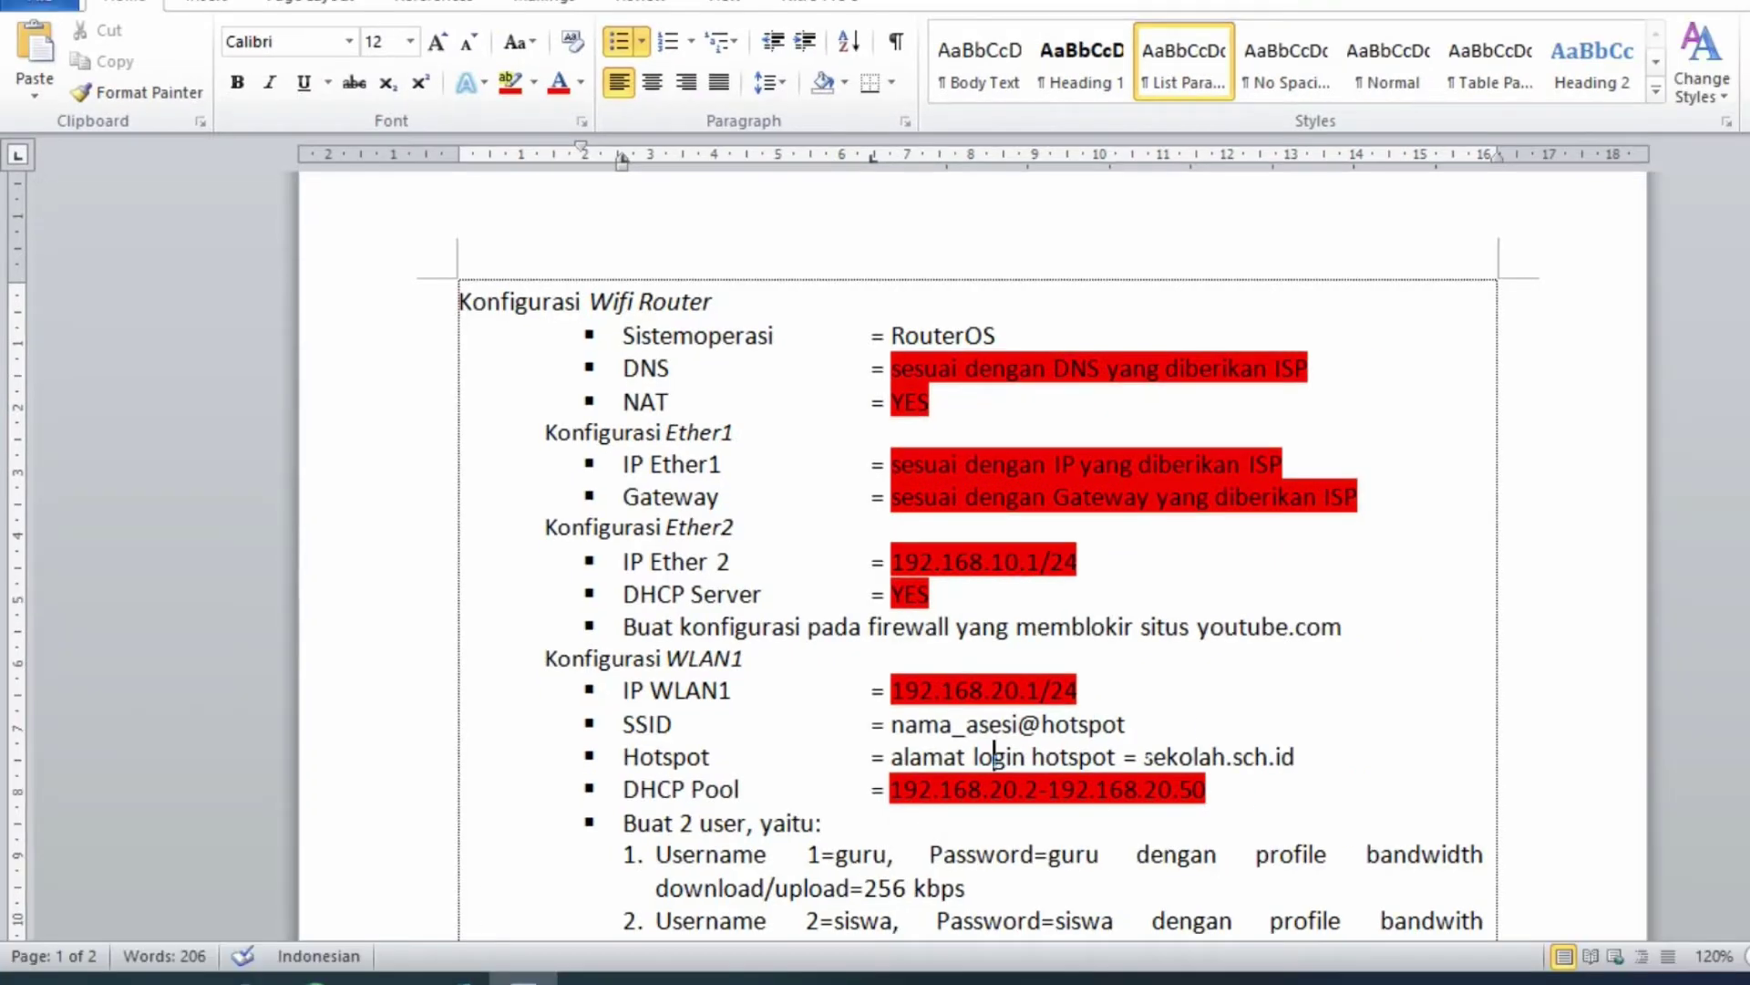
- Highlight the Hotspot line value in red in the task sheet
drag(1143, 757, 1289, 762)
key(ctrl+c)
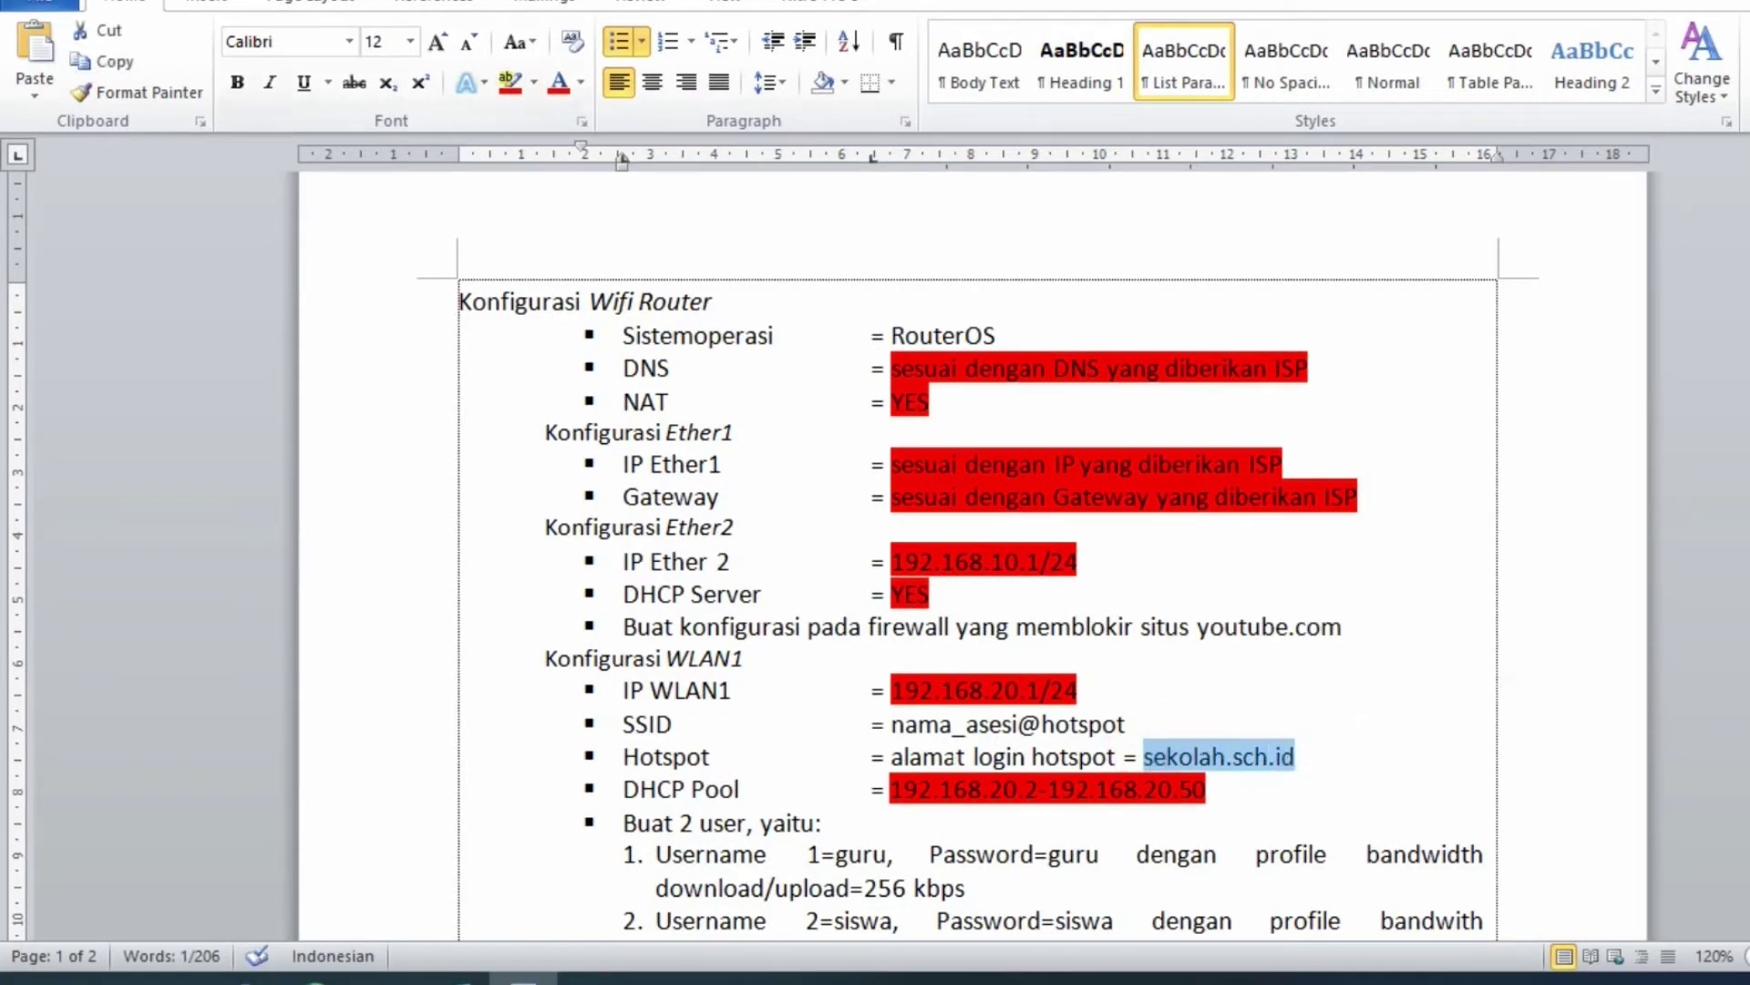
drag(873, 756, 1294, 758)
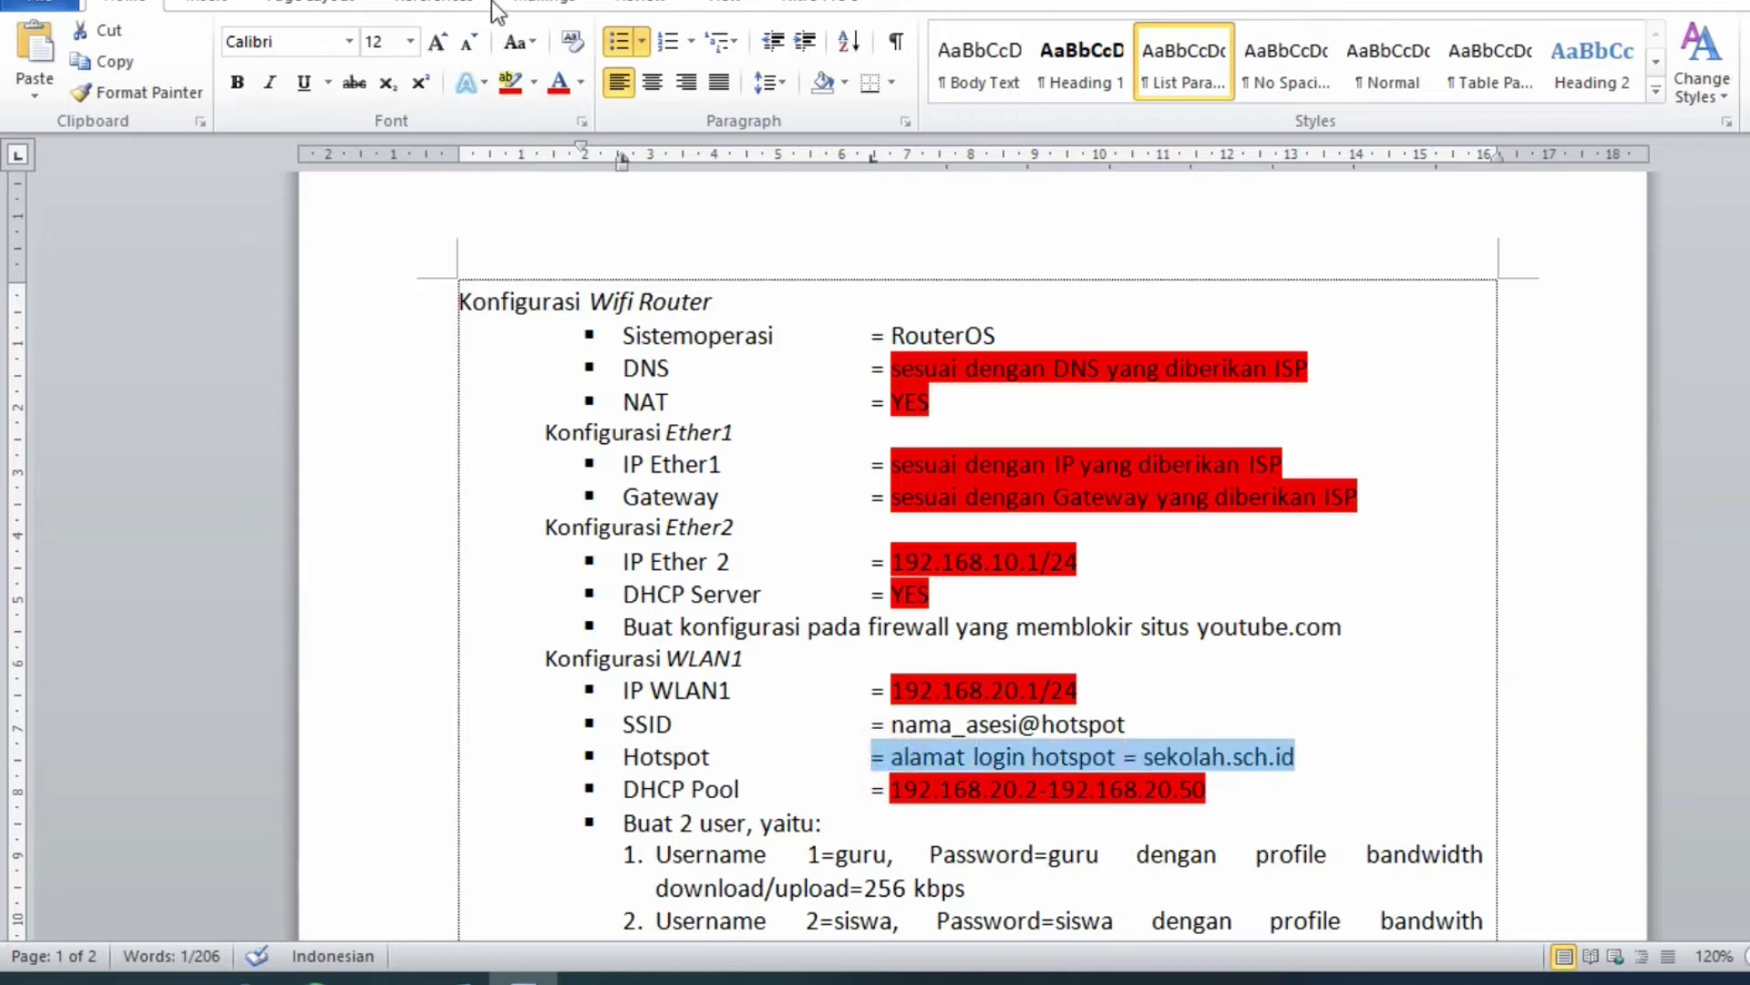
click(509, 82)
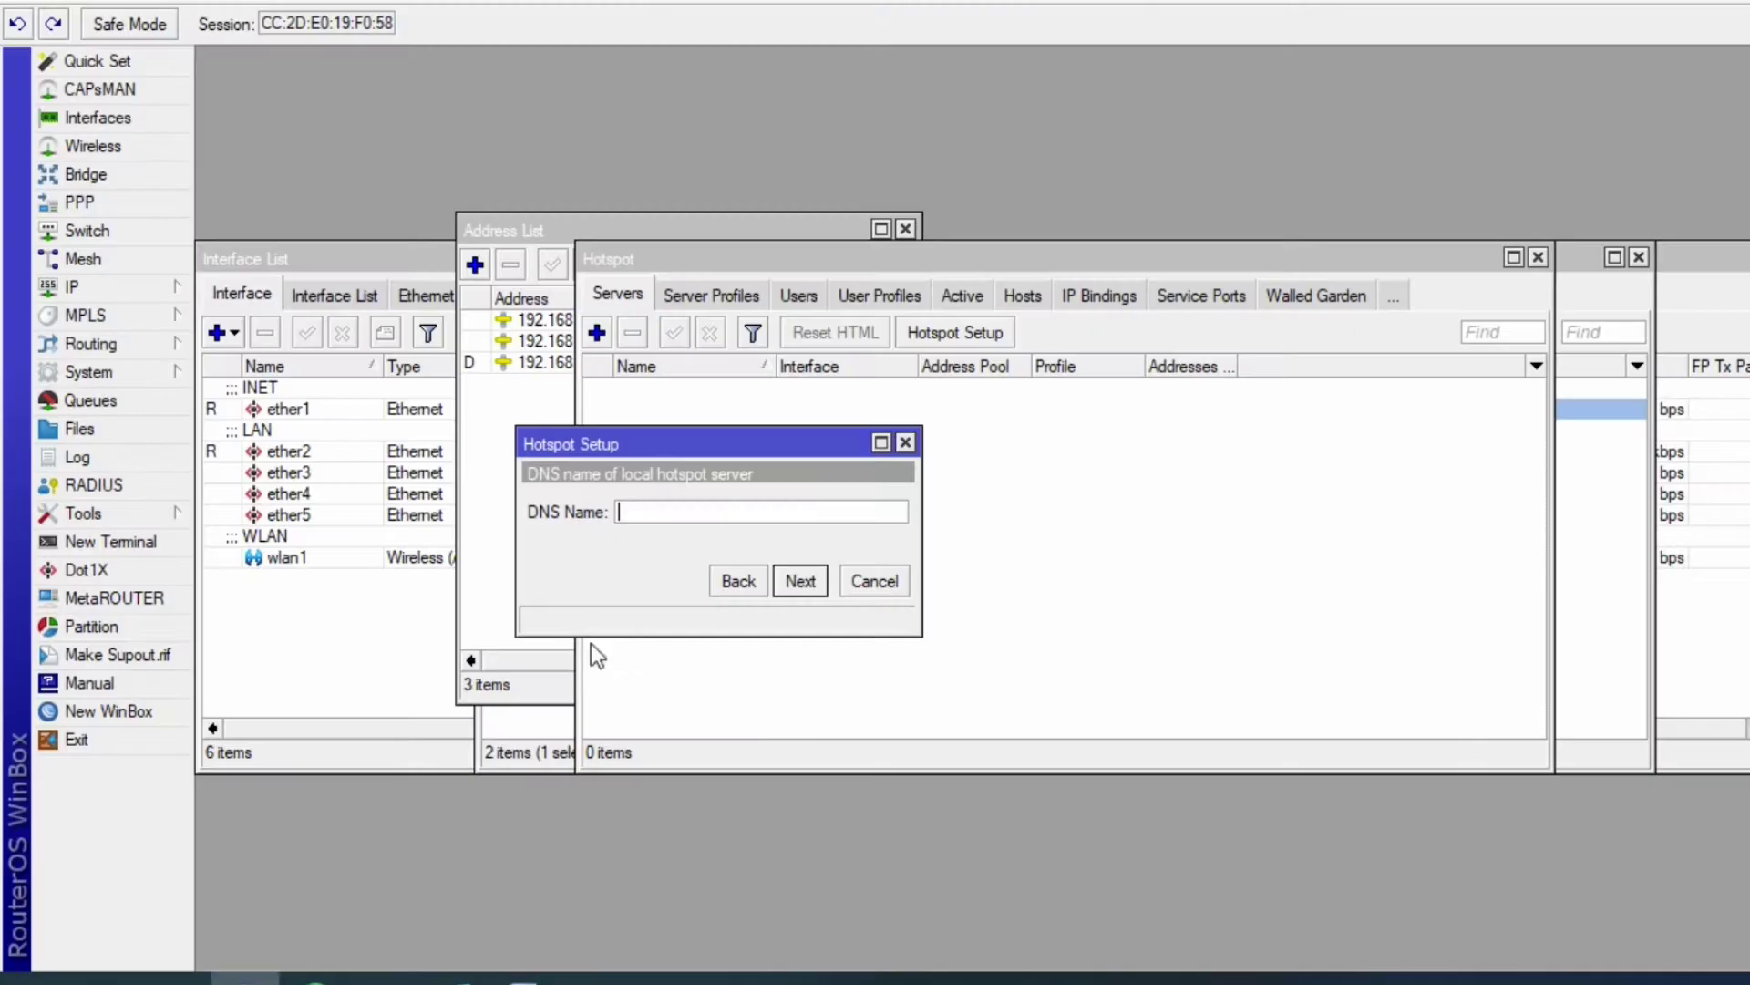
- Set hotspot DNS name sekolah.sch.id, finish setup, and highlight the SSID value red
click(665, 516)
key(ctrl+v)
click(809, 585)
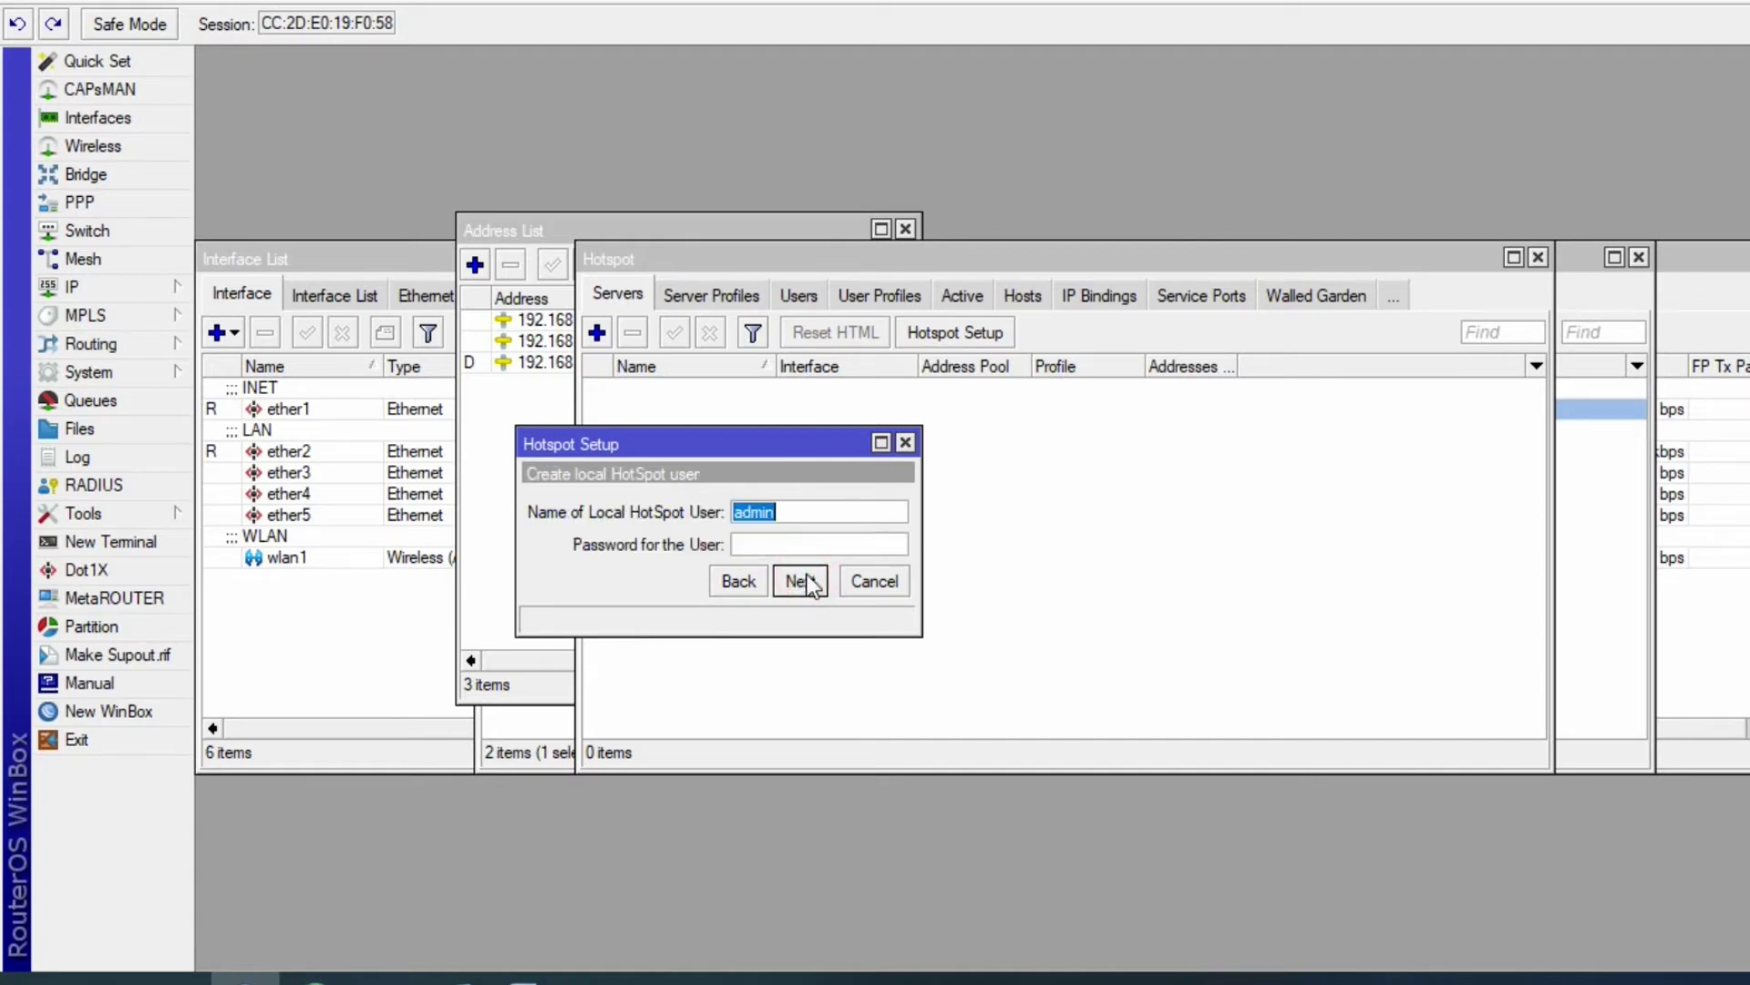
click(800, 584)
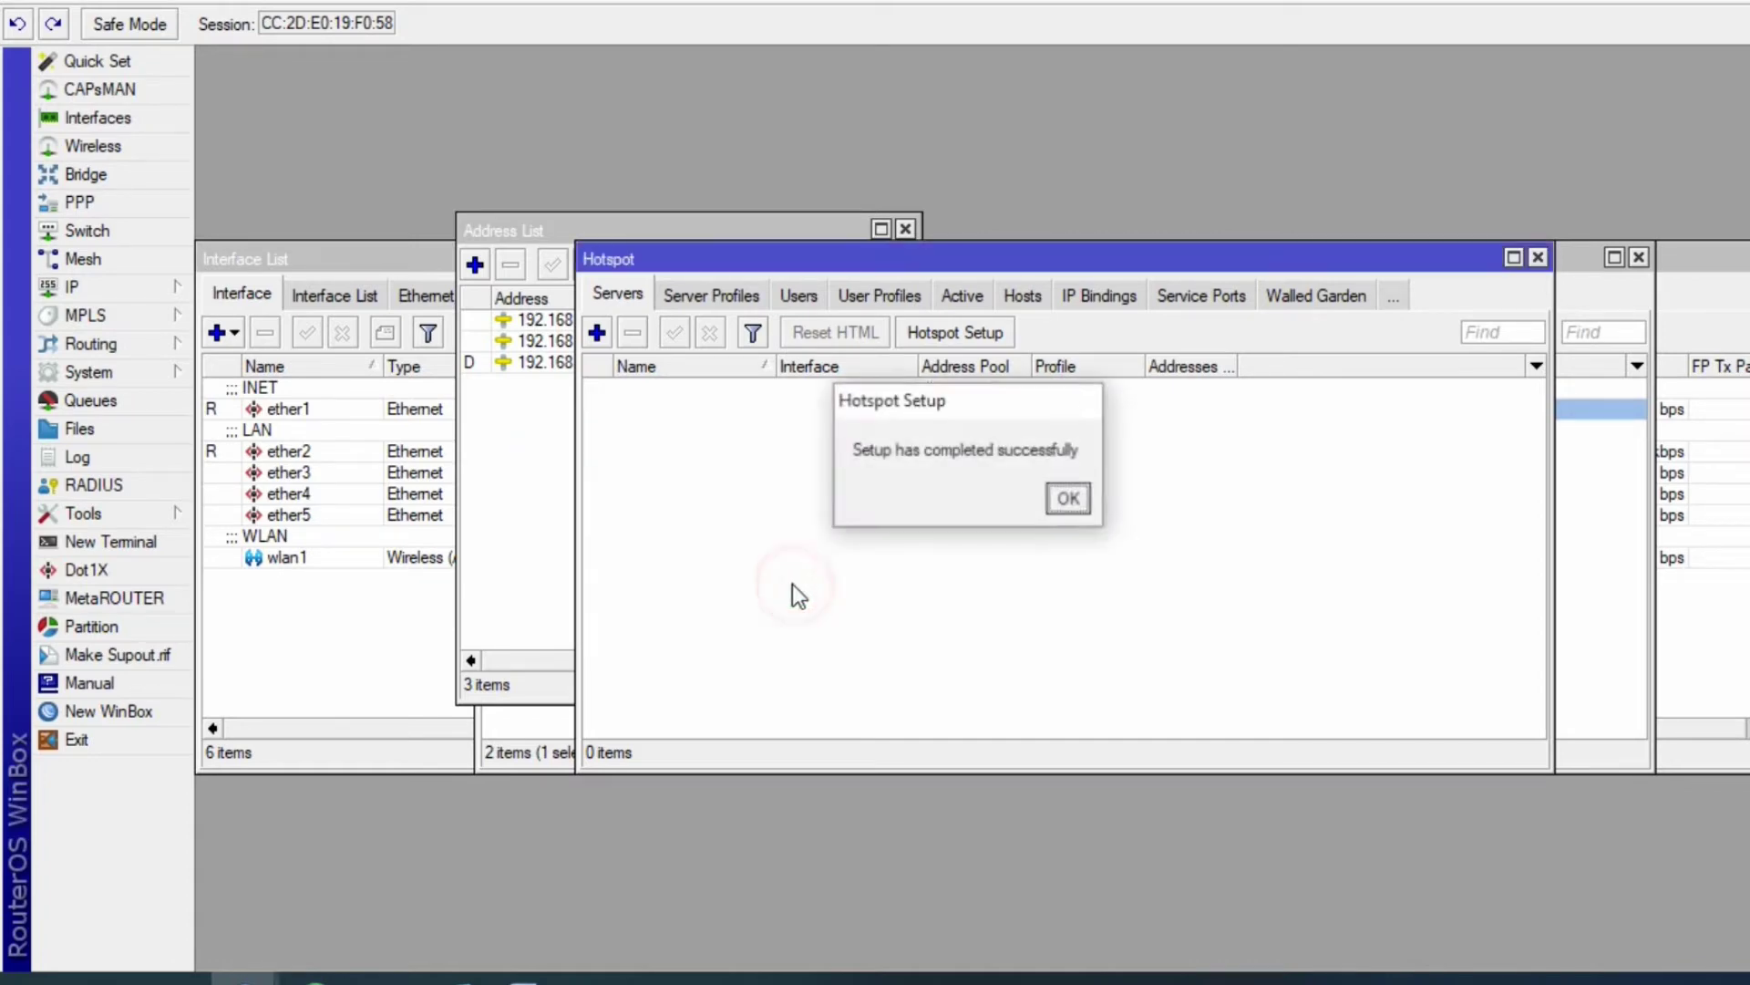
click(1068, 499)
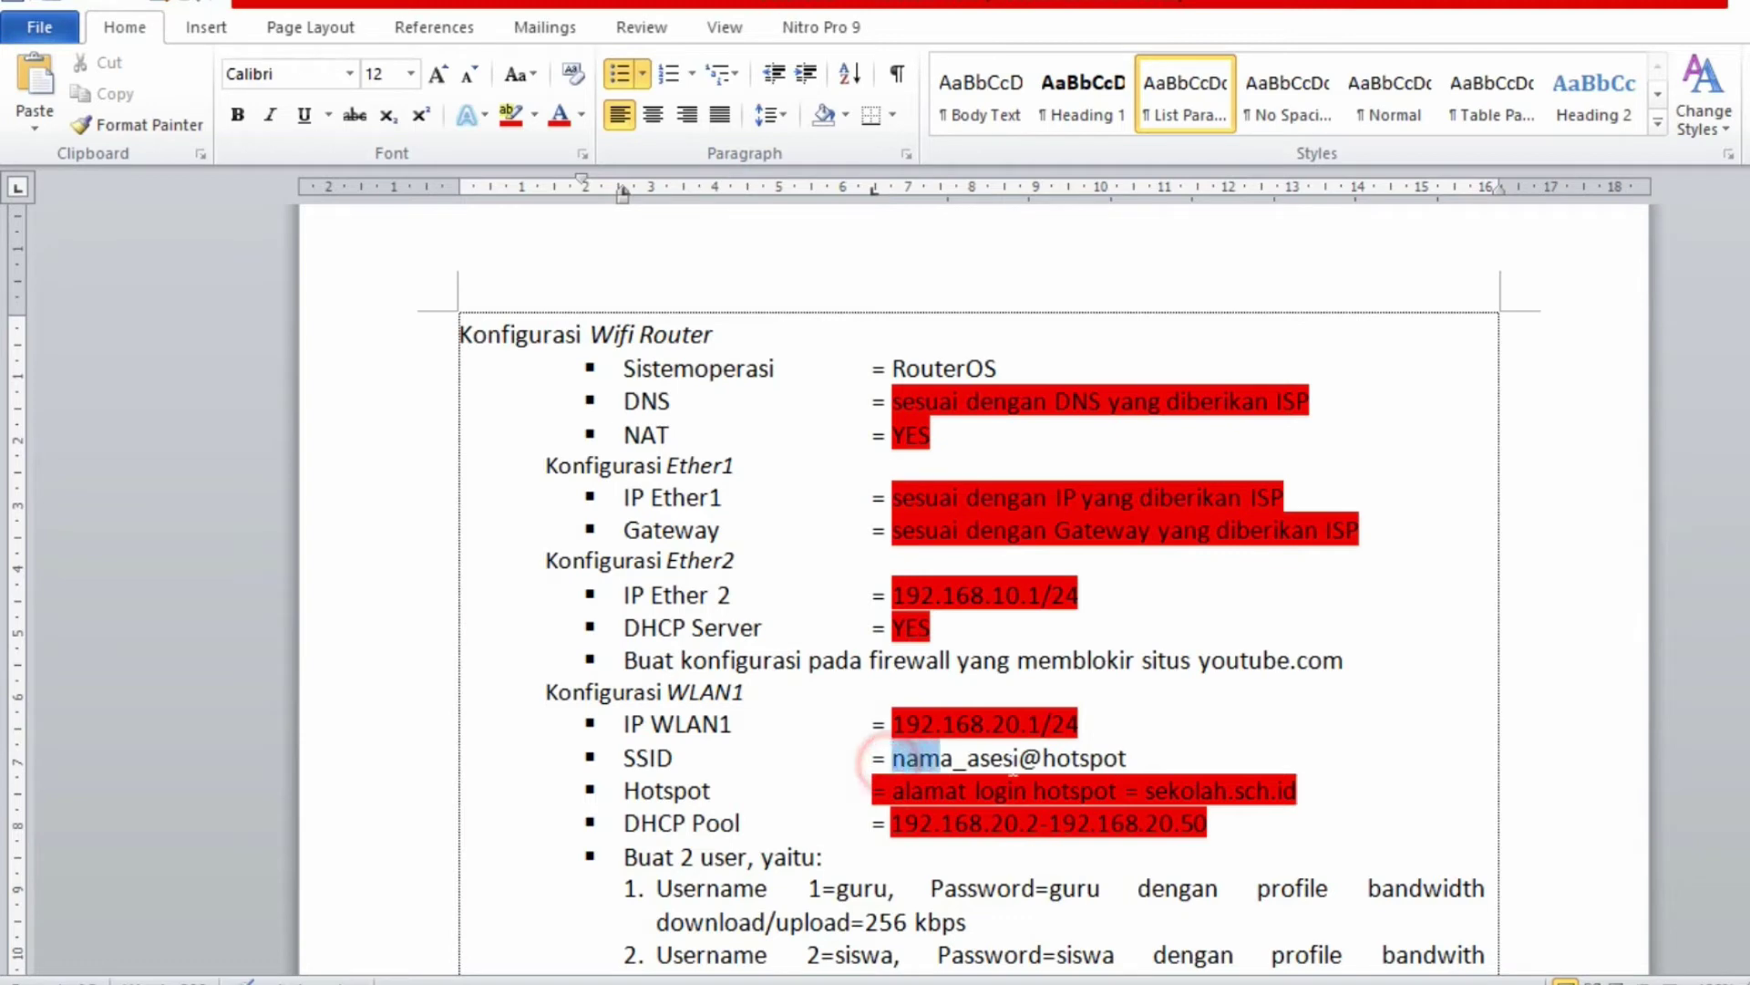
drag(891, 759, 1127, 759)
click(507, 118)
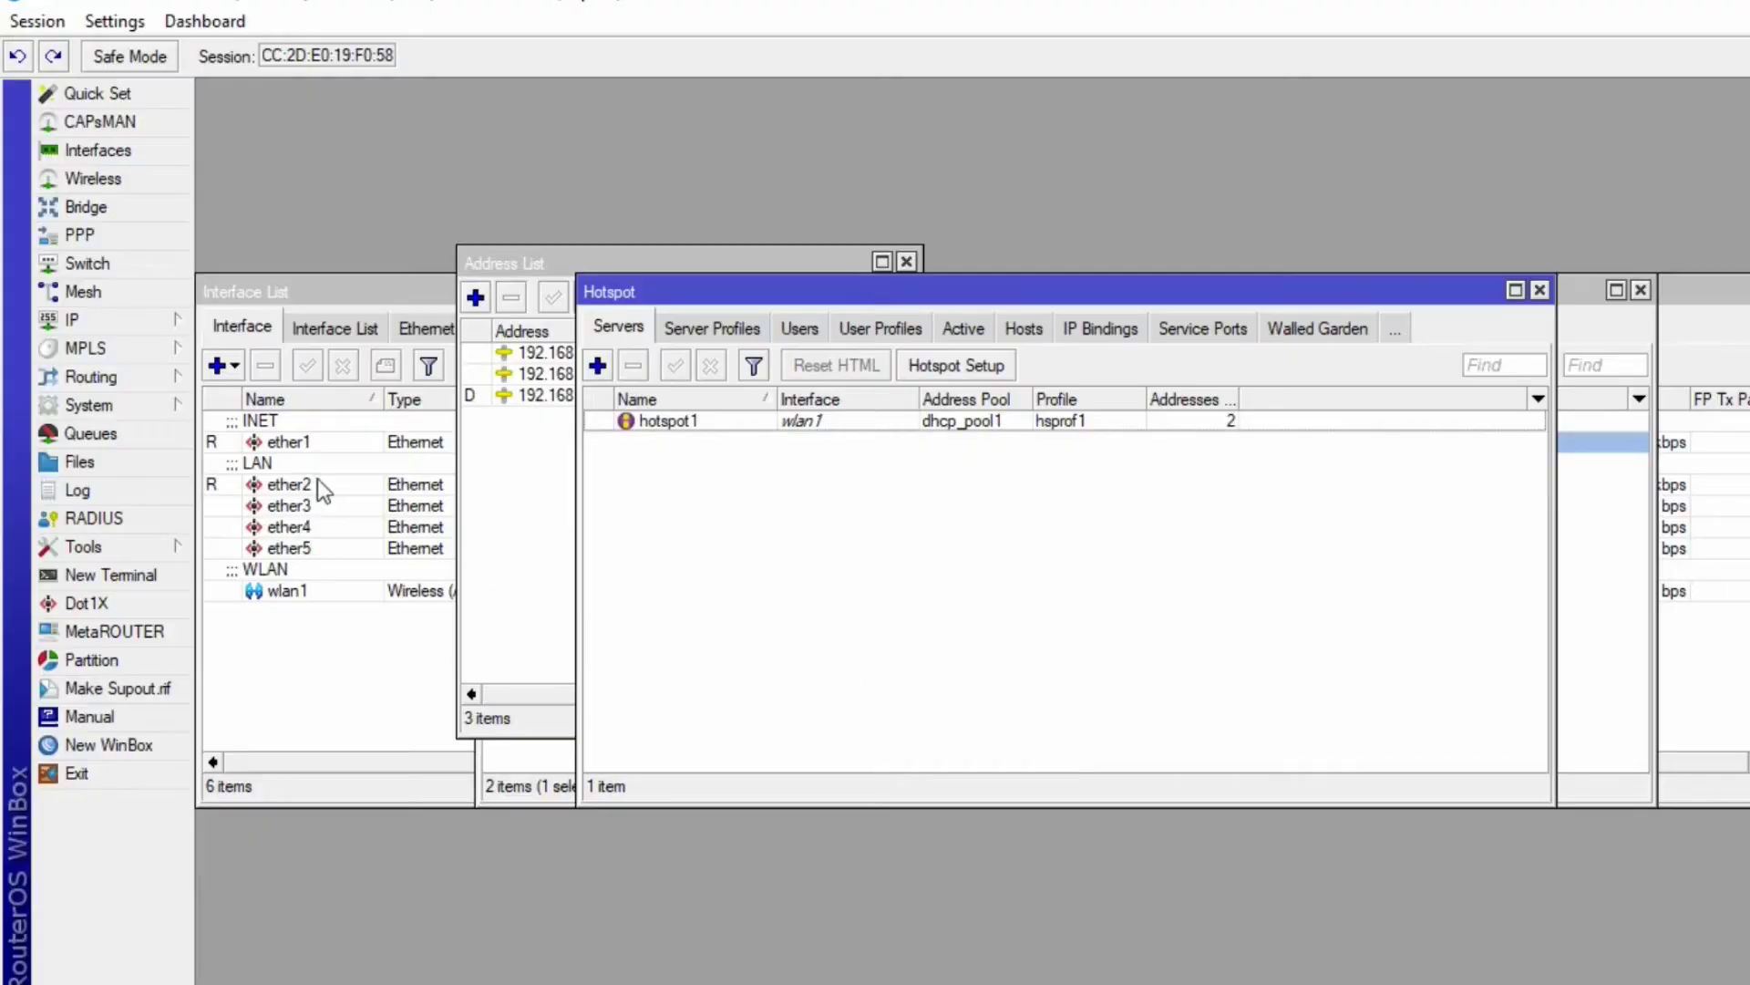
- Open wlan1's settings and set Mode to ap bridge and Band to 2GHz-B/G/N
click(66, 171)
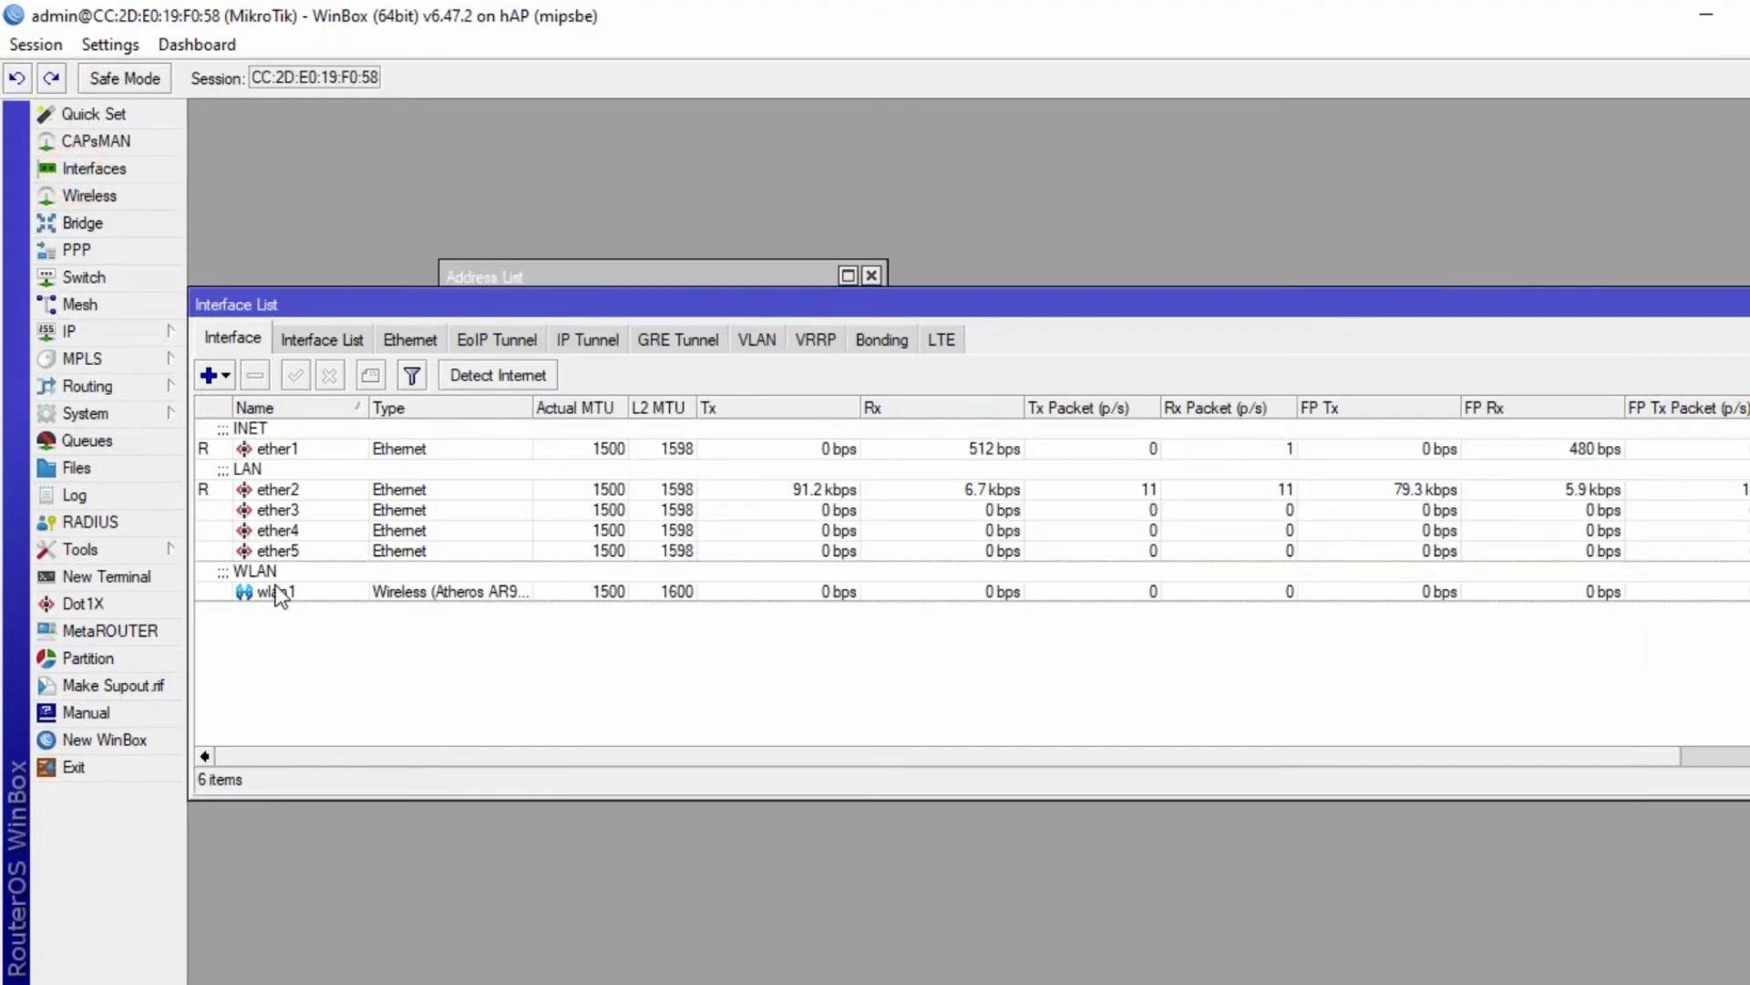
double_click(273, 591)
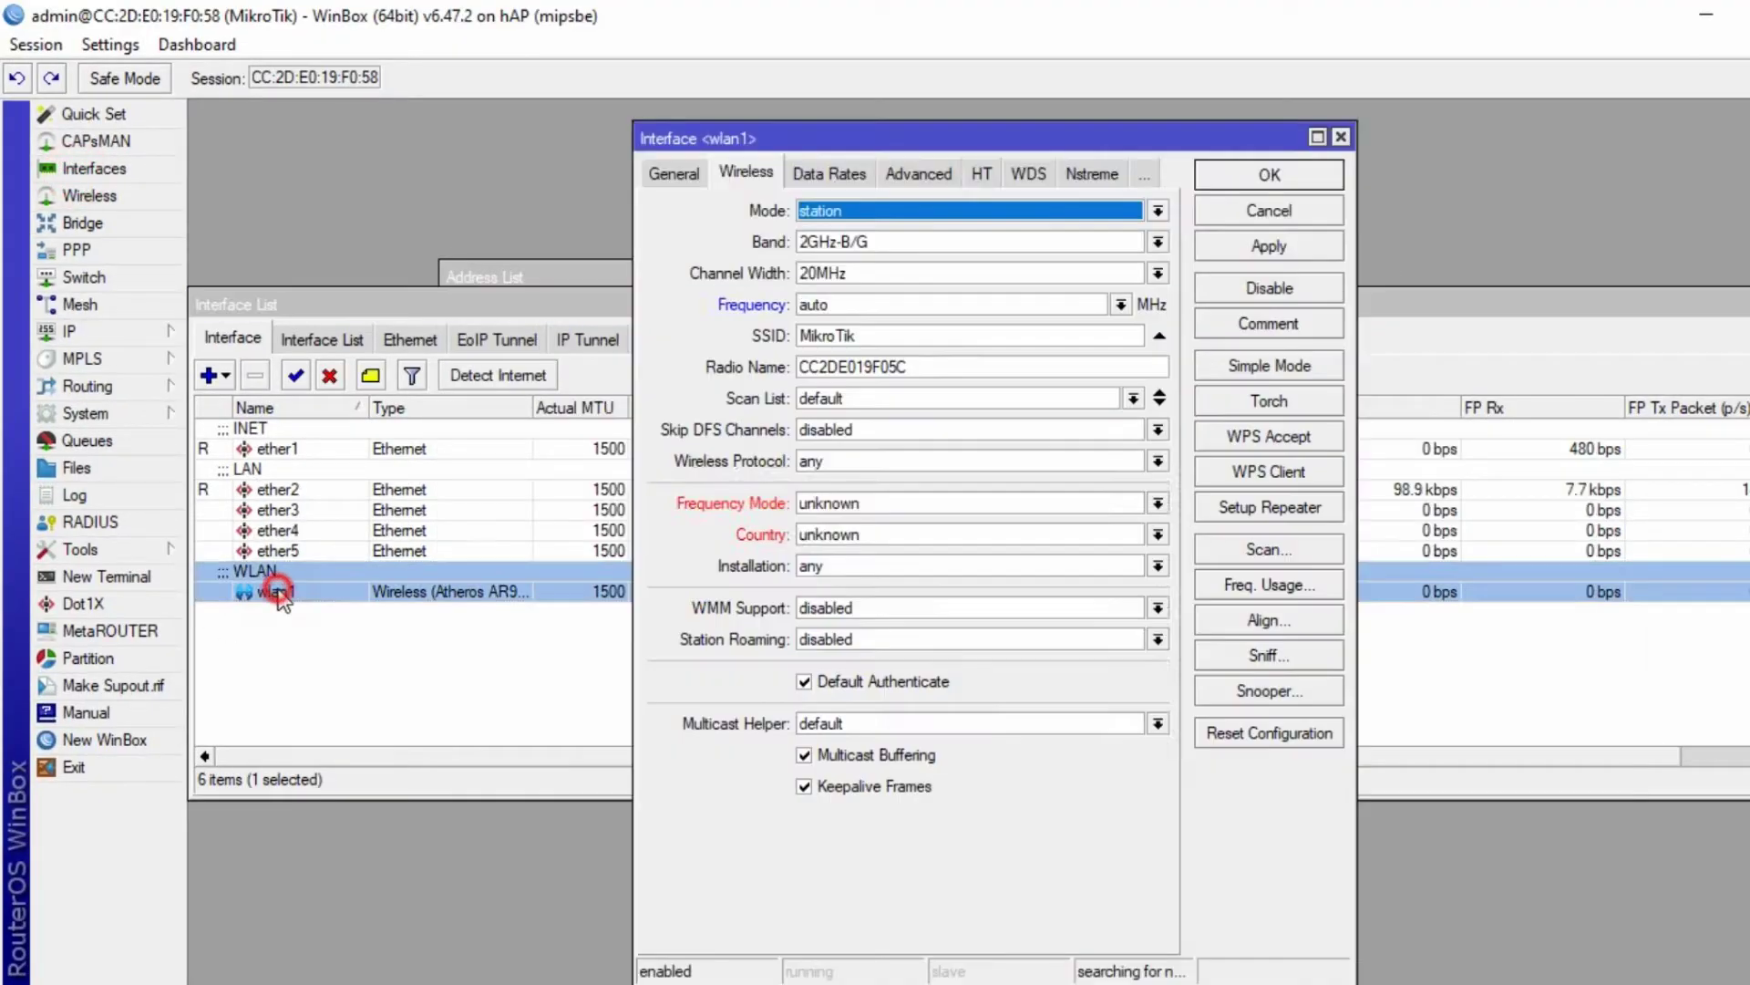
click(1158, 210)
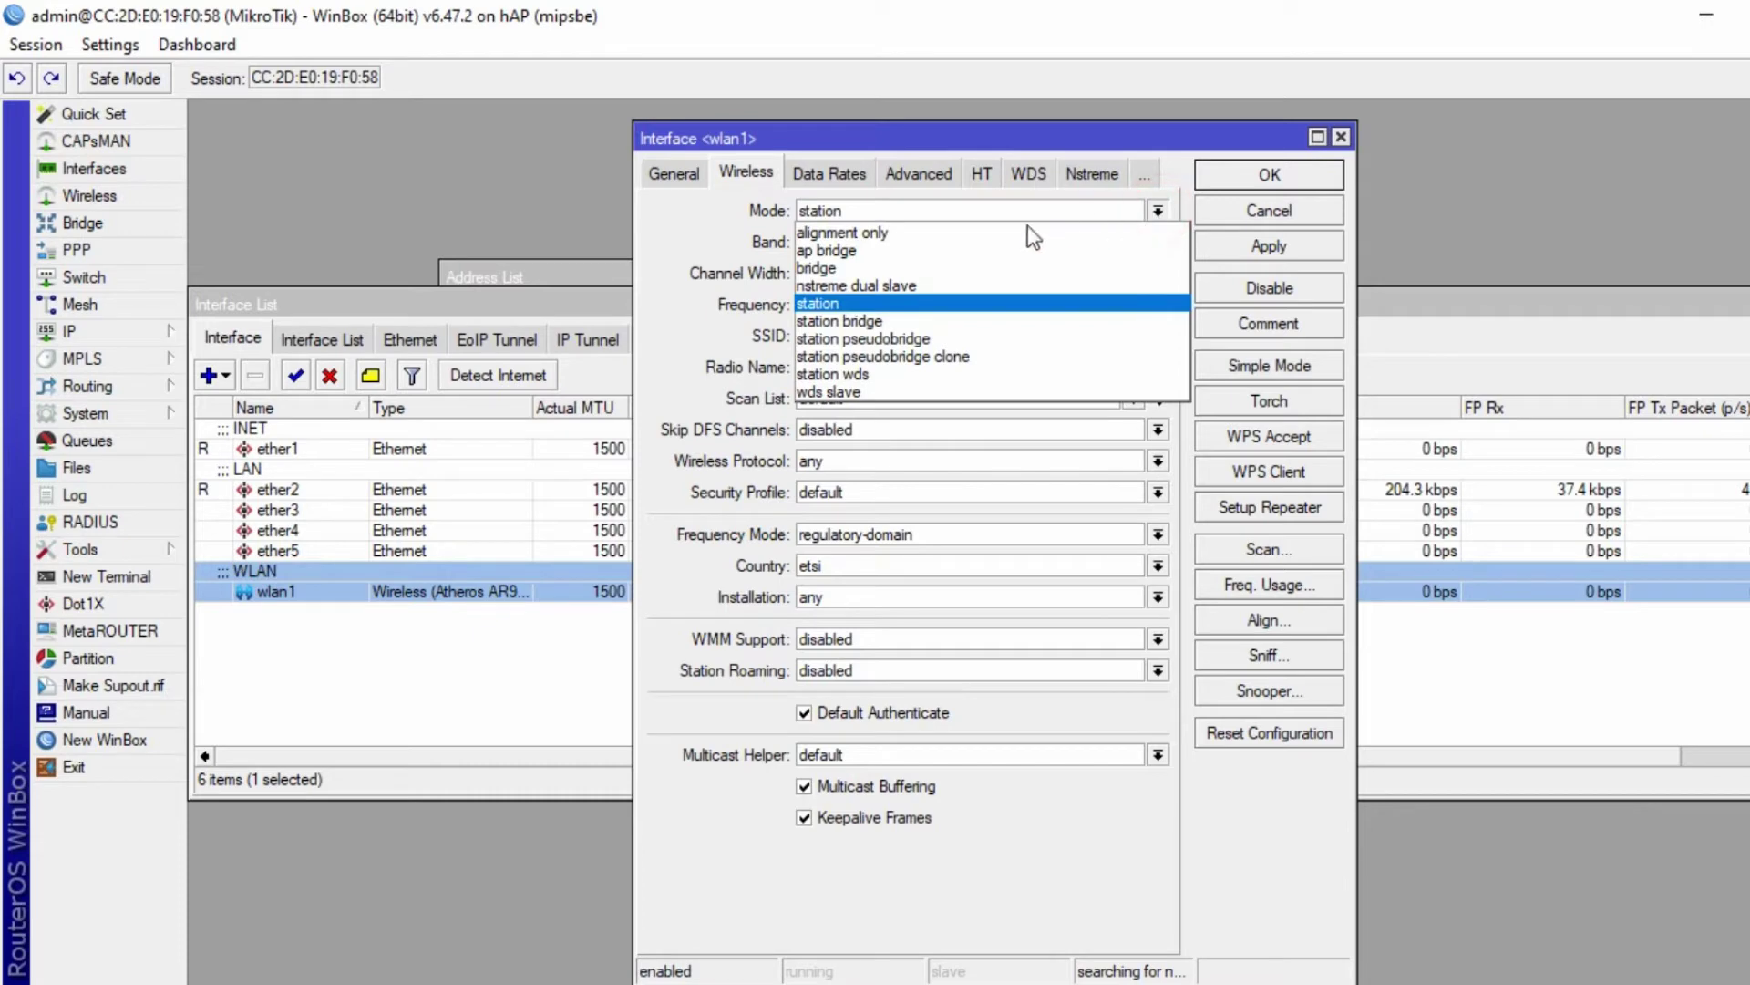
click(863, 251)
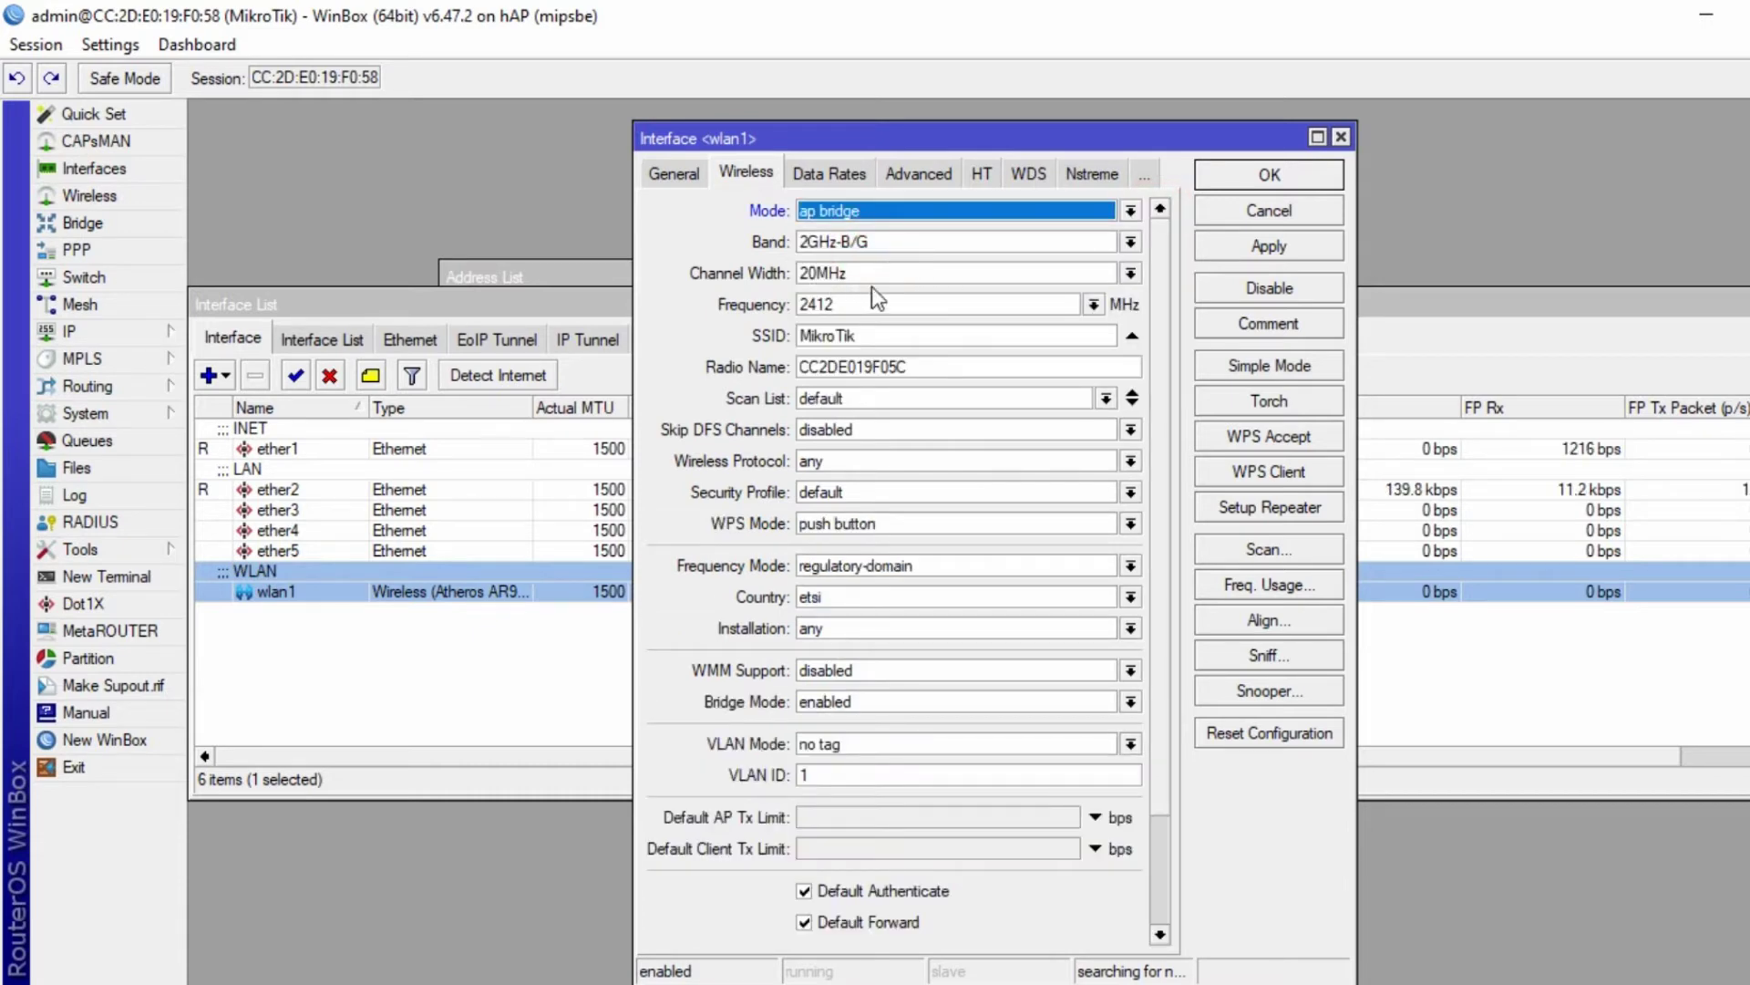
click(1131, 243)
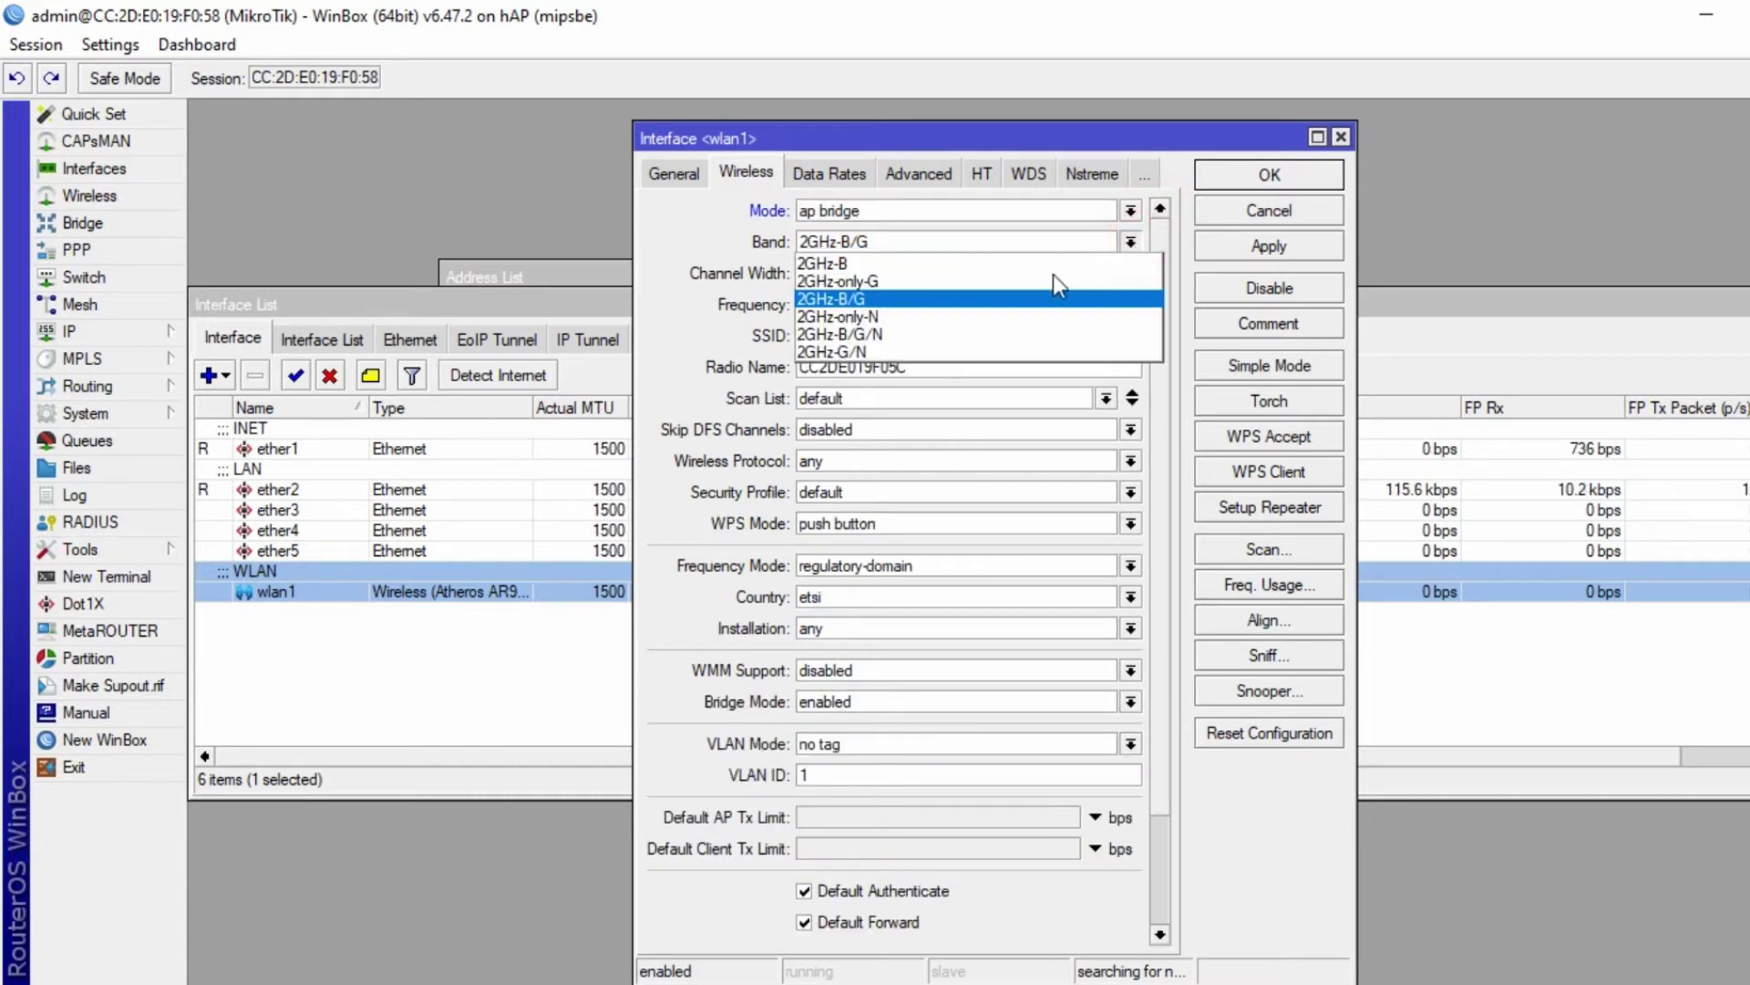
click(952, 335)
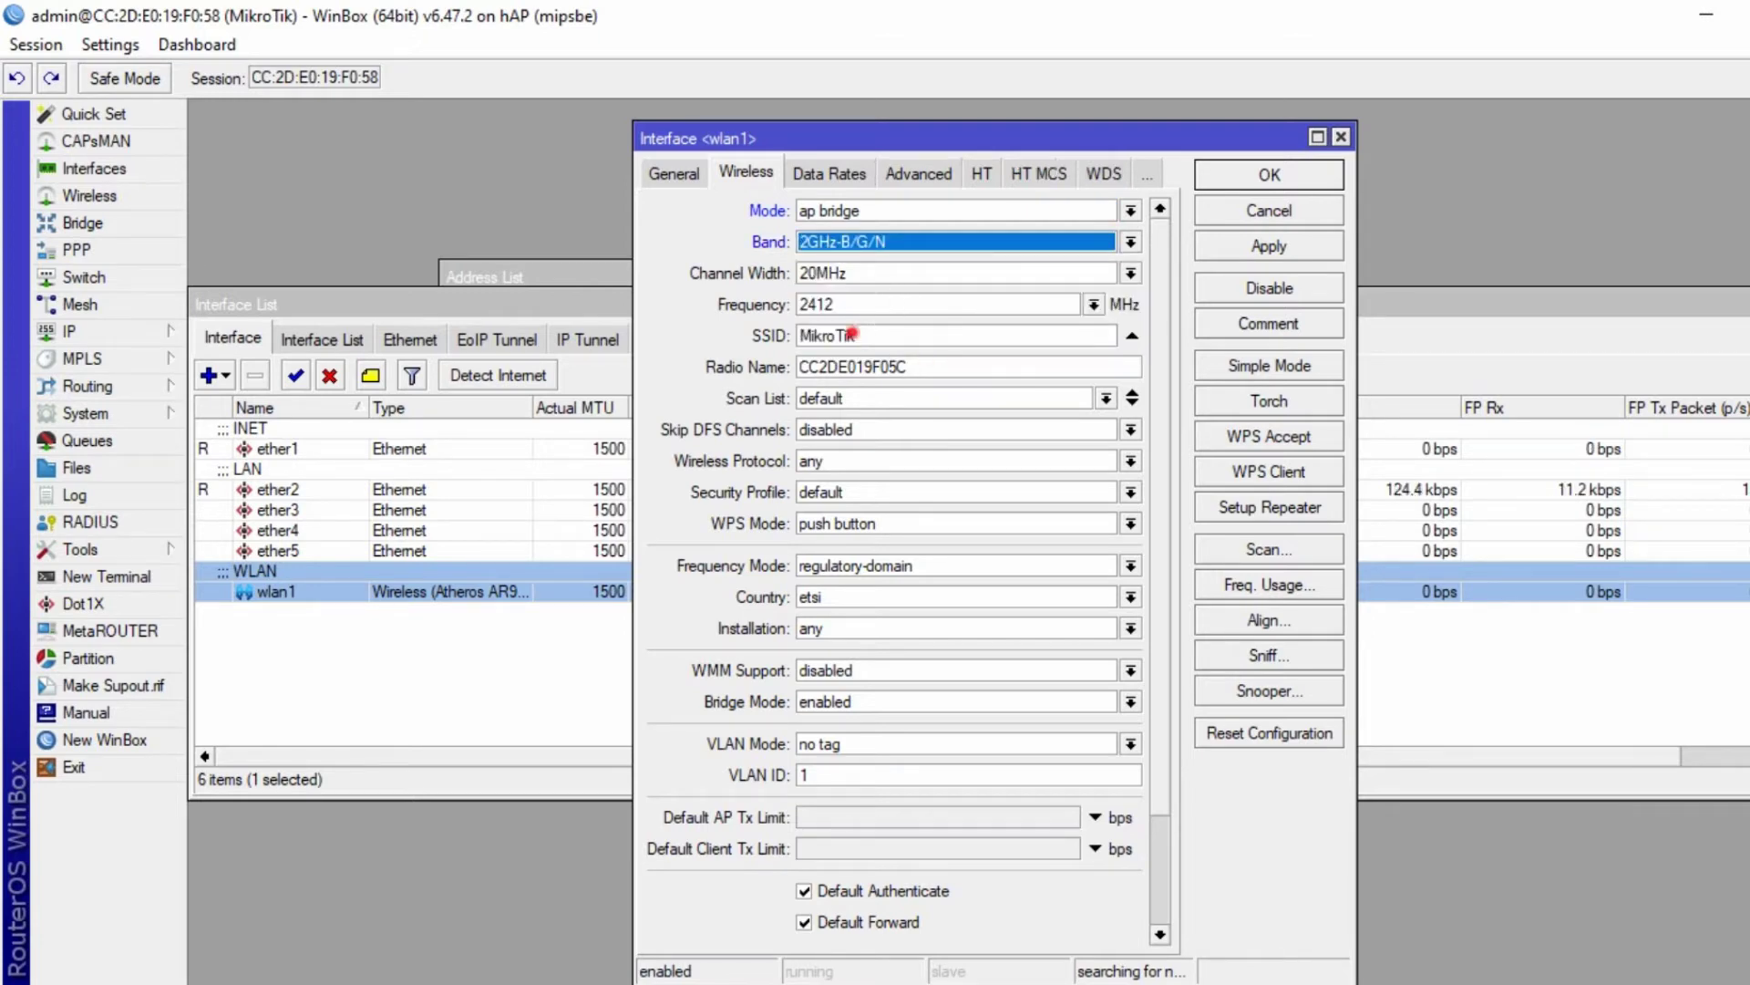
double_click(848, 335)
key(alt+Tab)
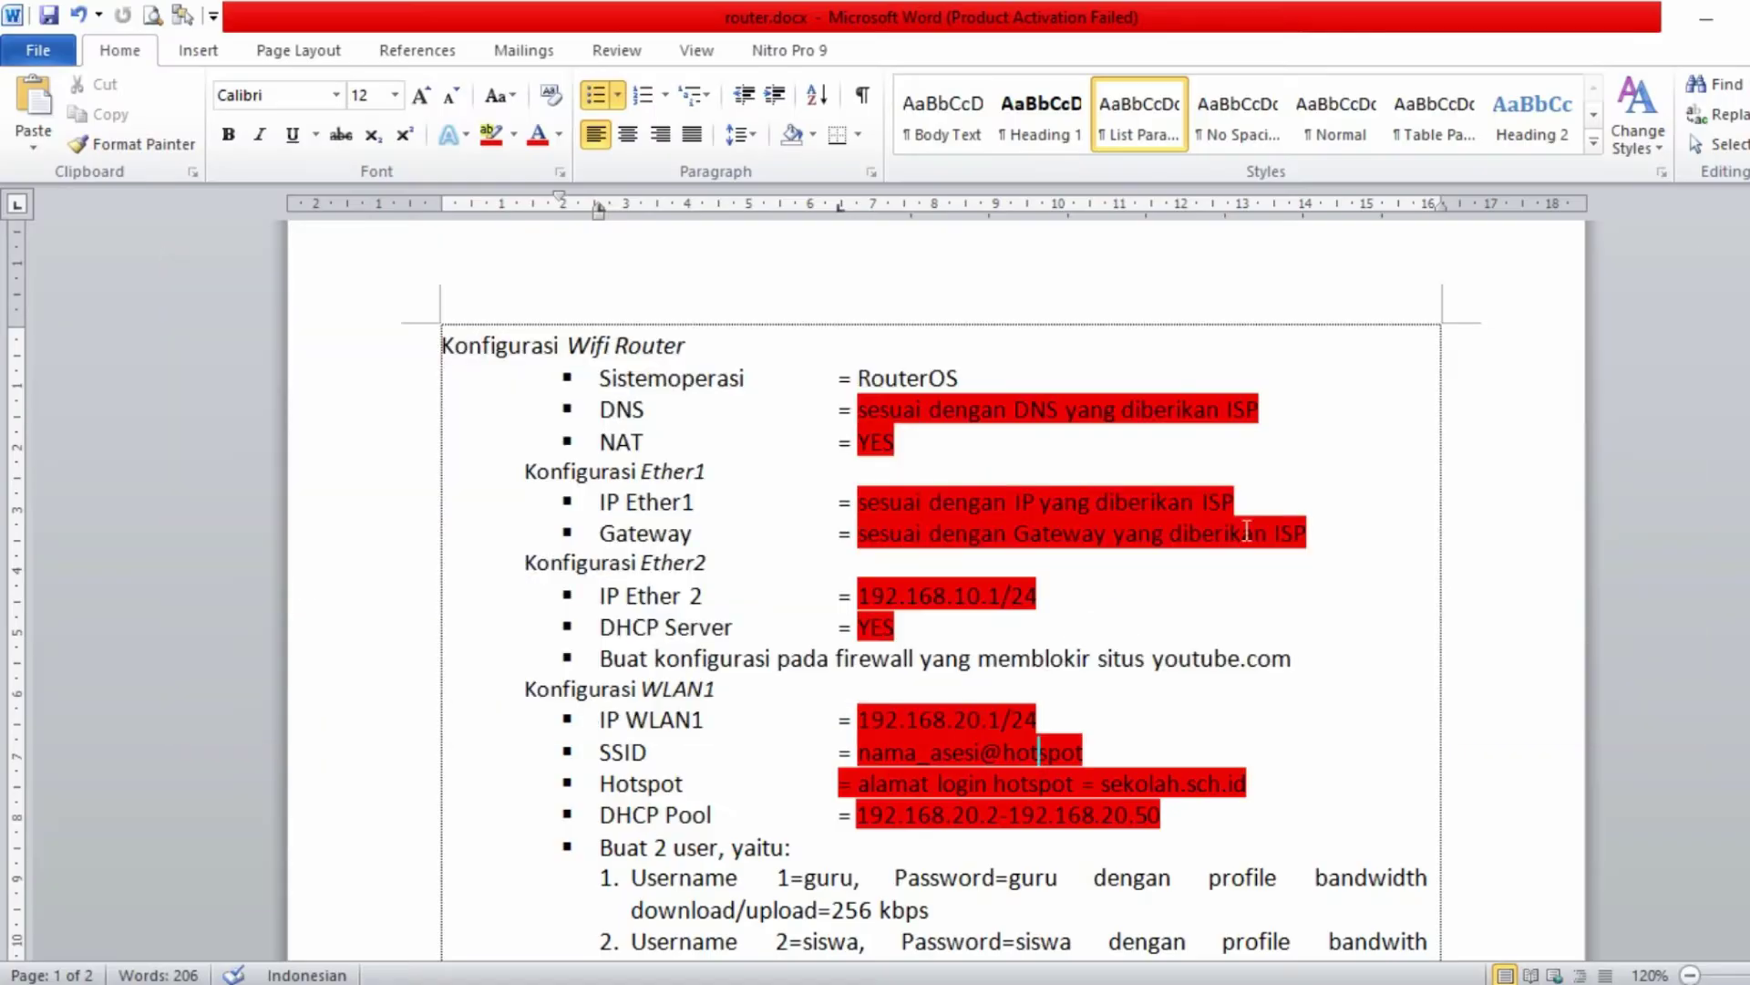
drag(1083, 752, 931, 752)
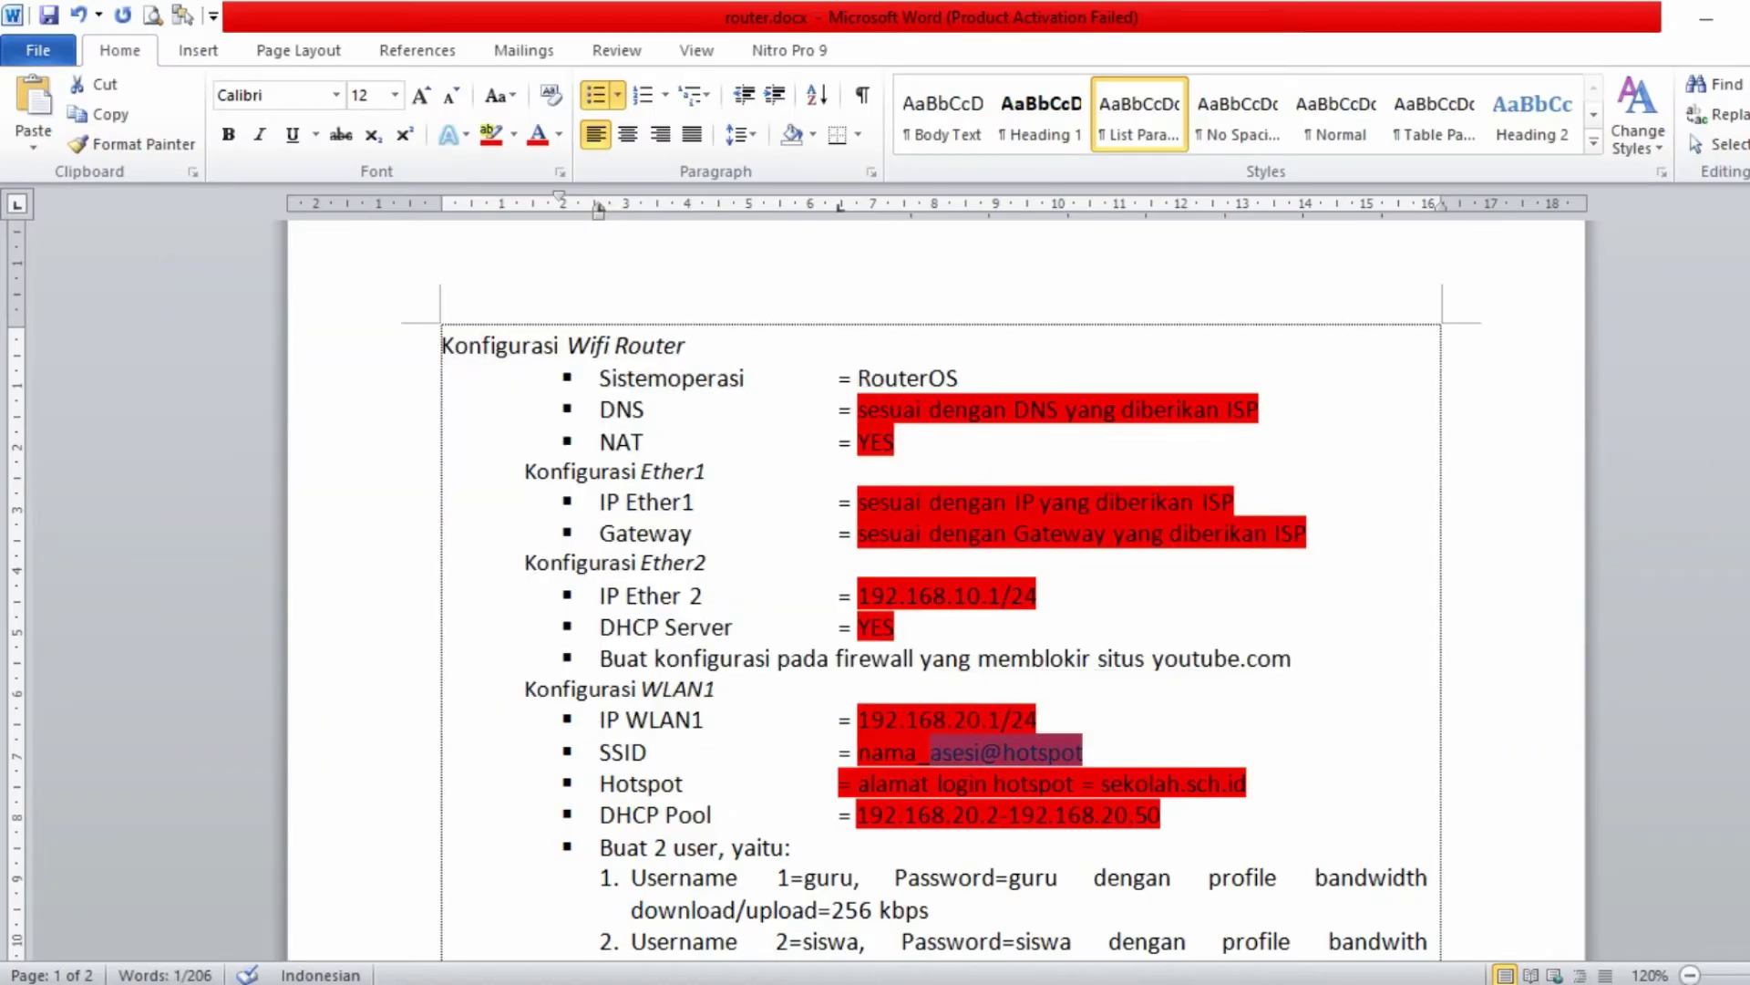
key(alt+Tab)
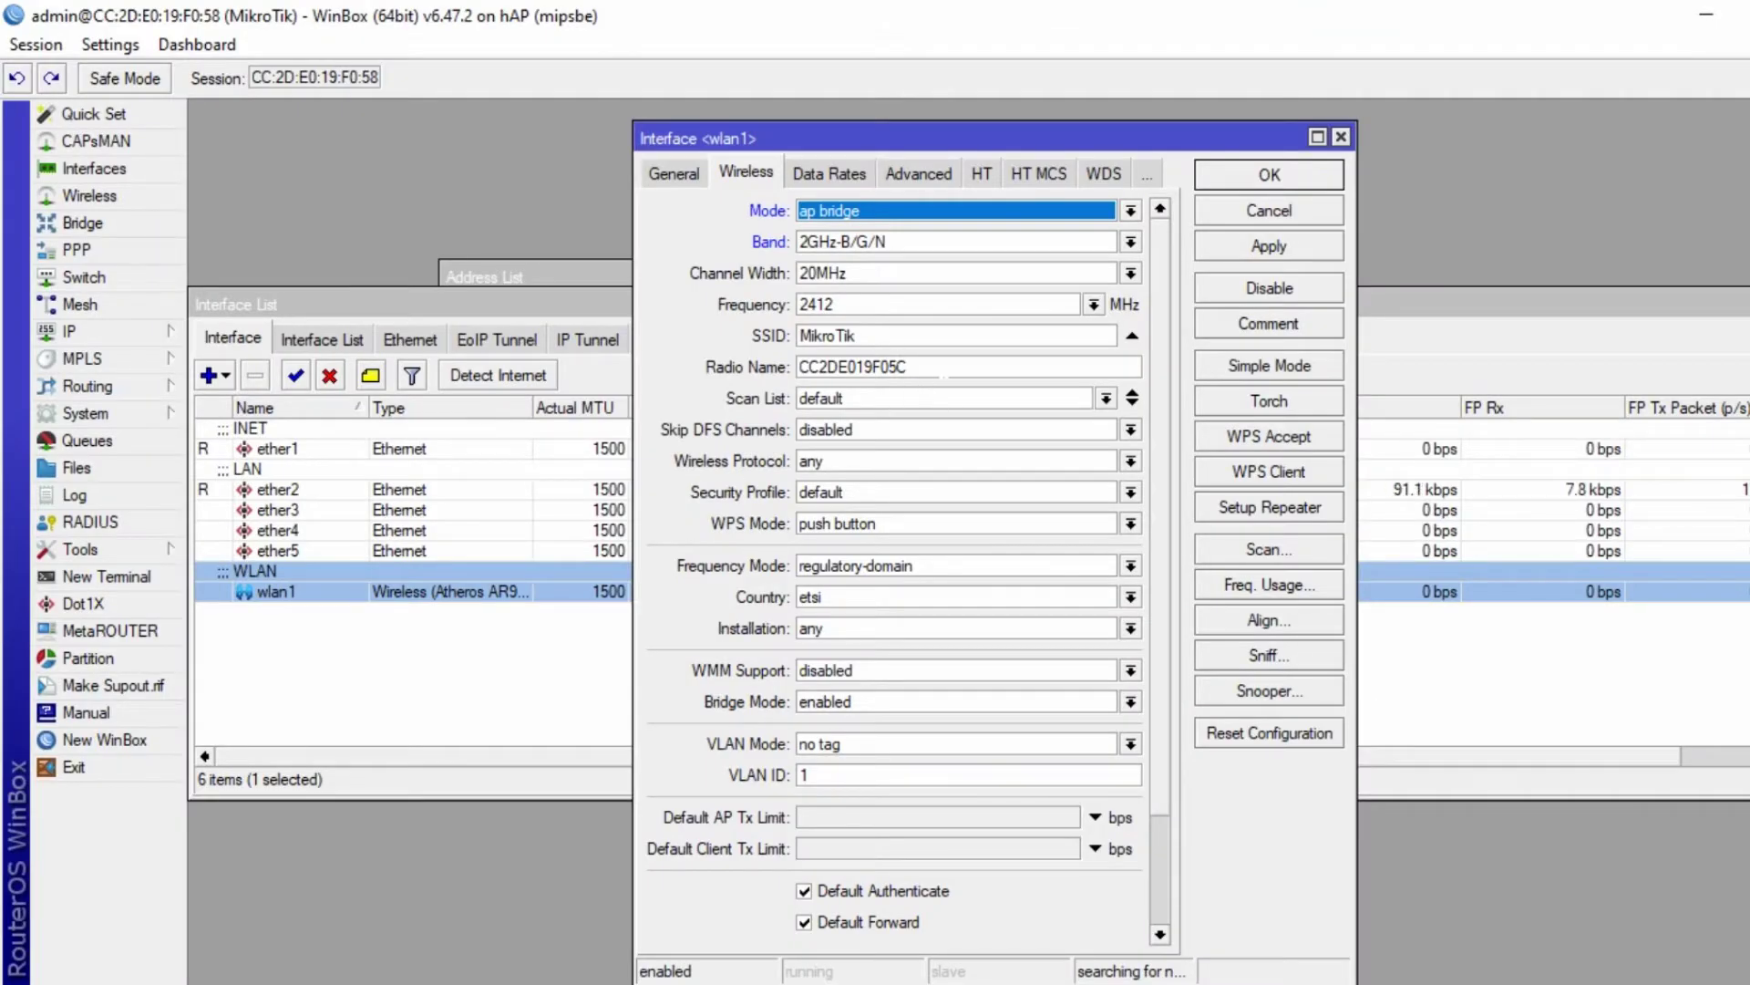
double_click(893, 336)
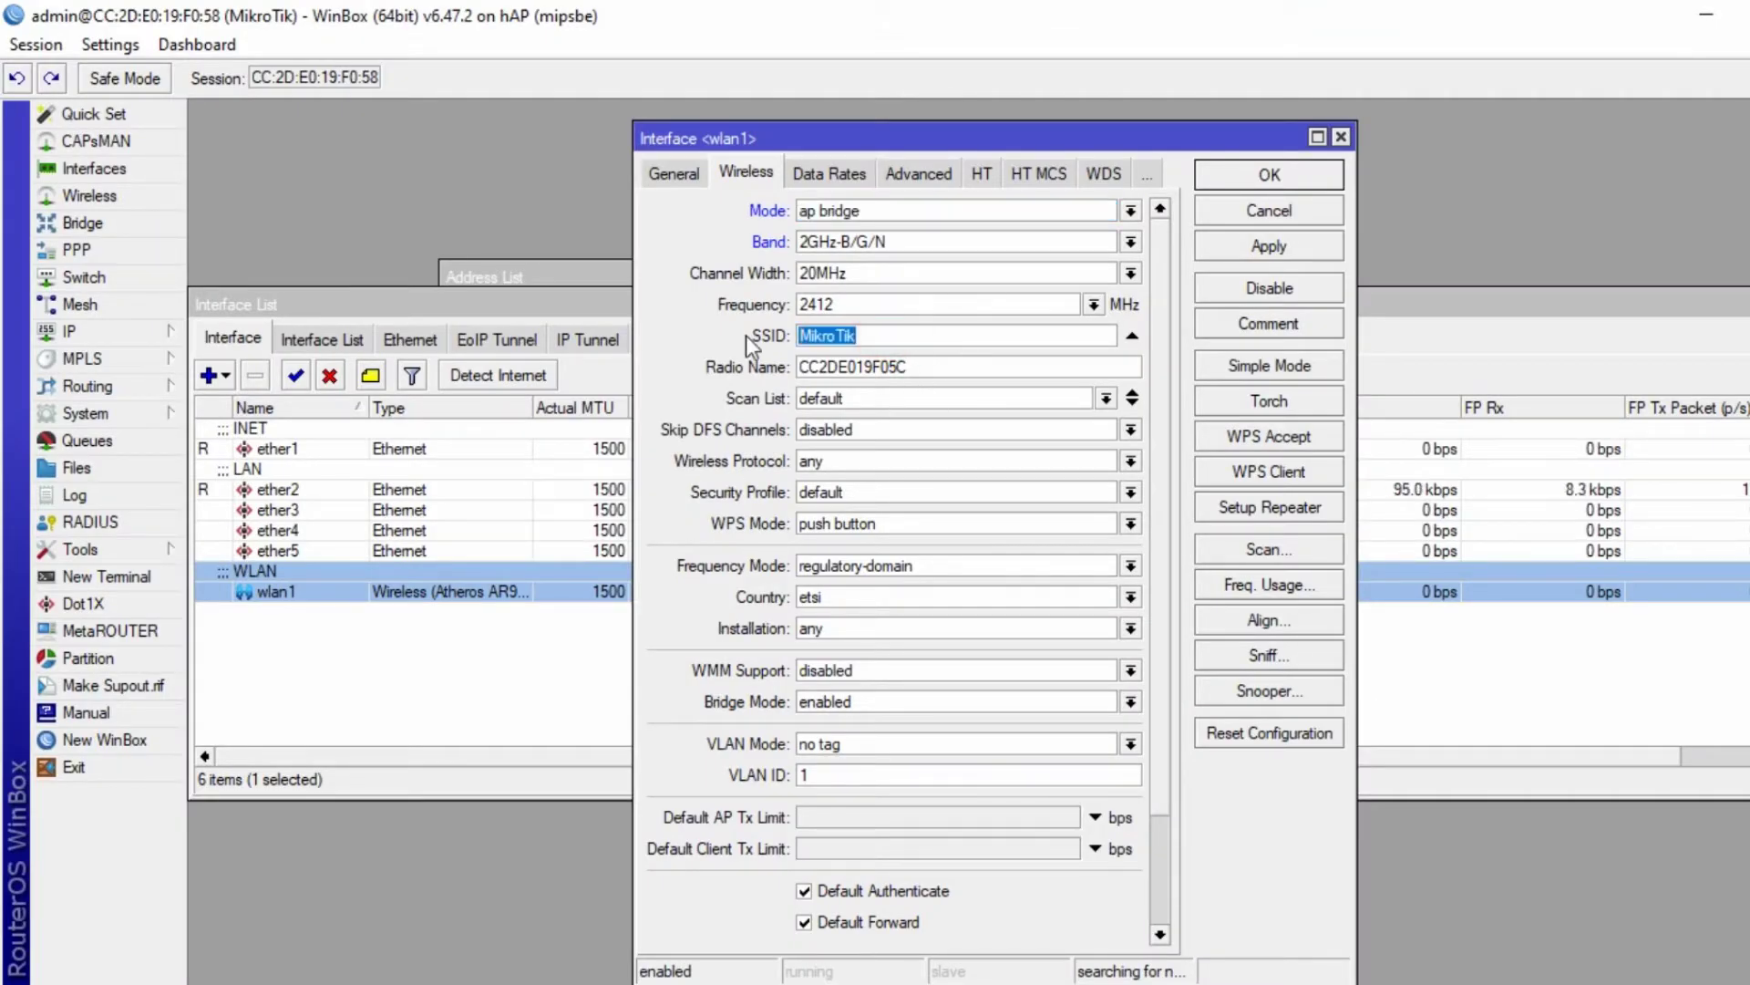
text(angela@hotspot)
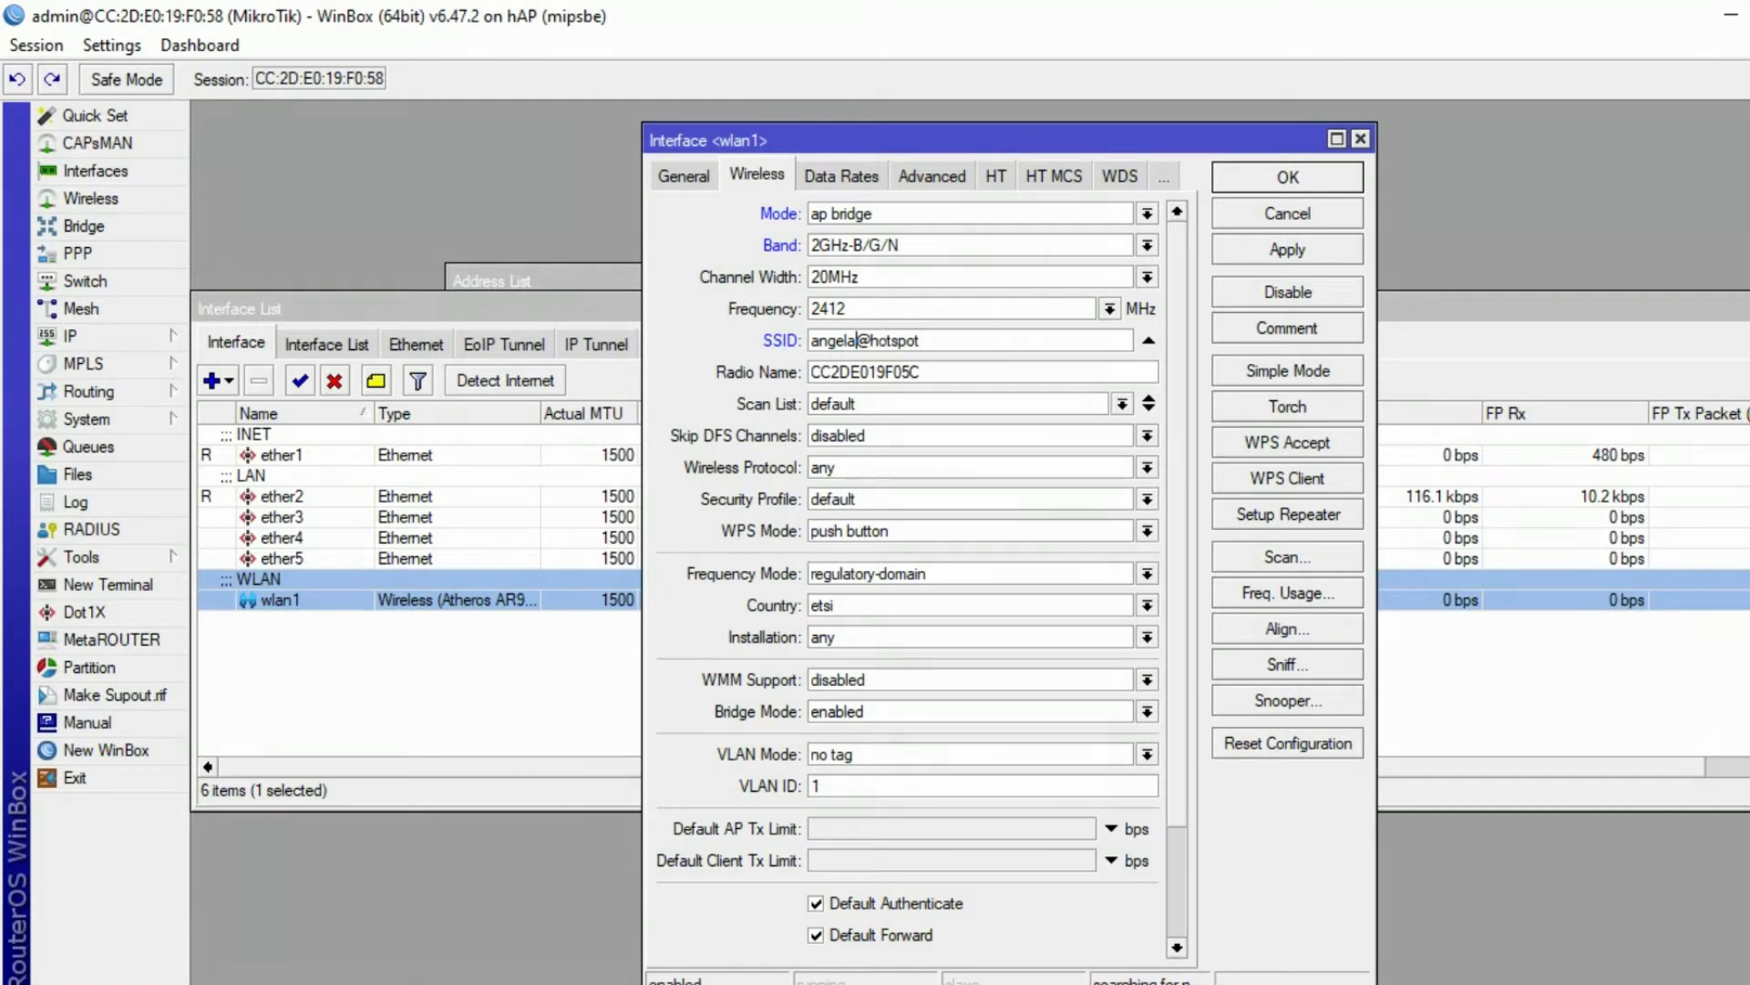
click(857, 497)
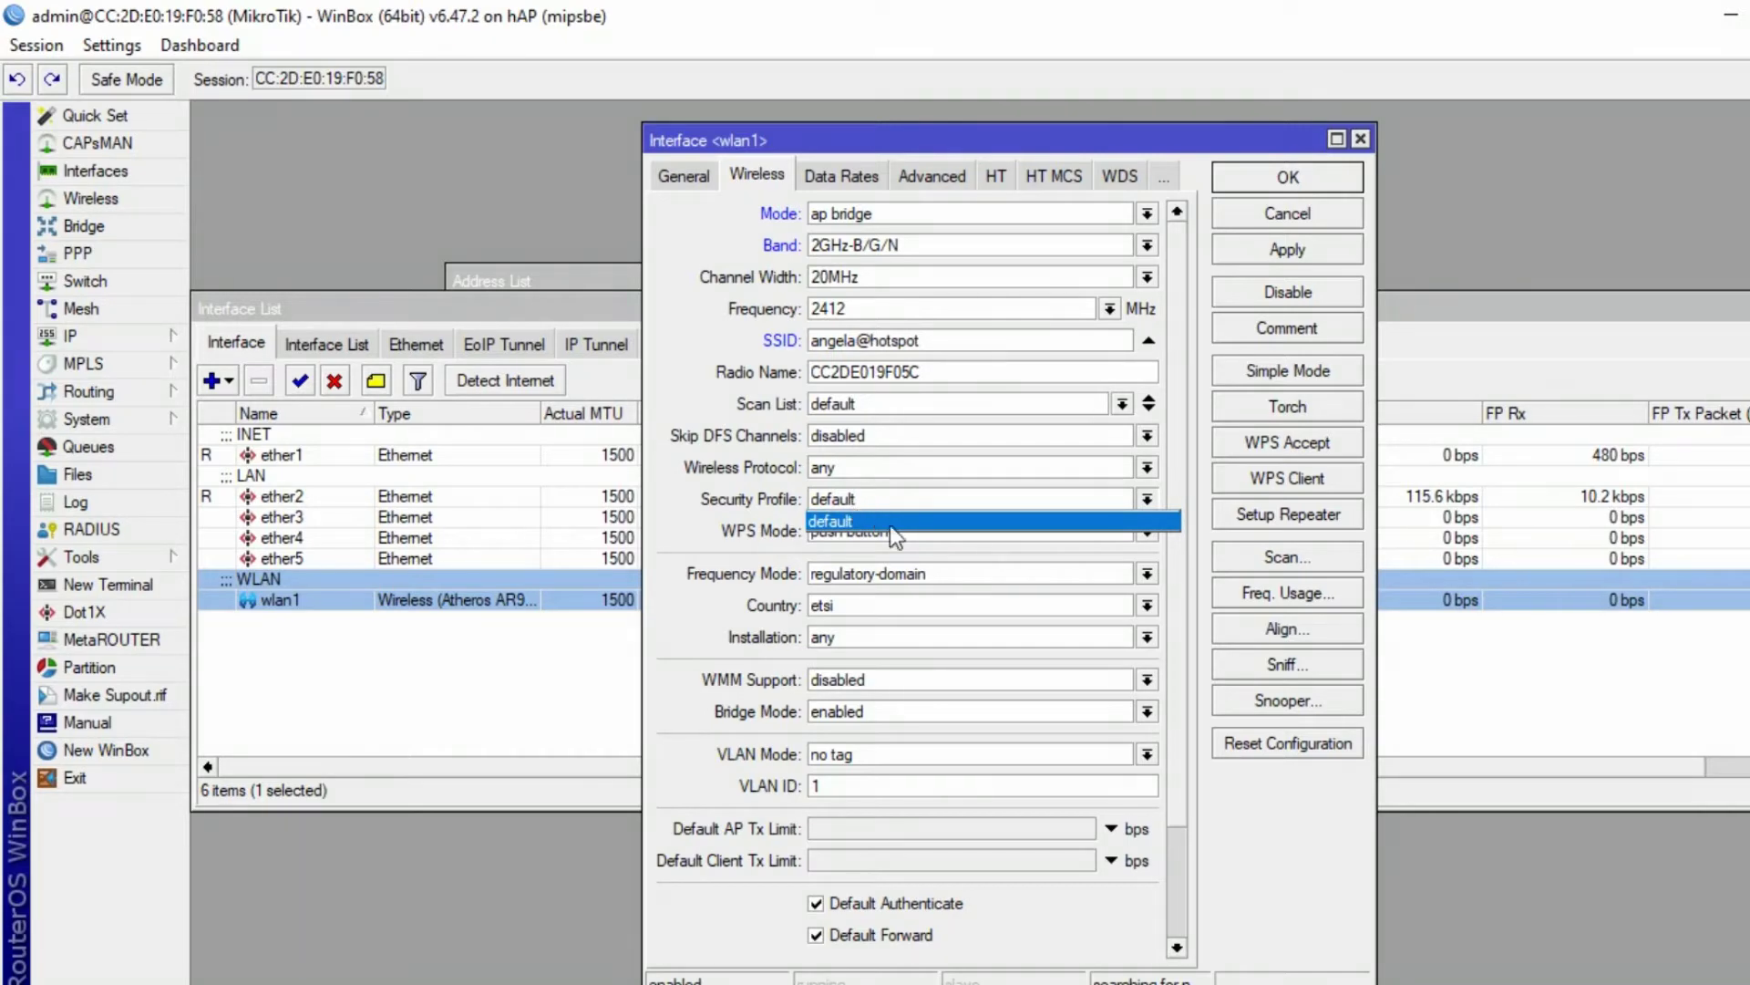
click(997, 504)
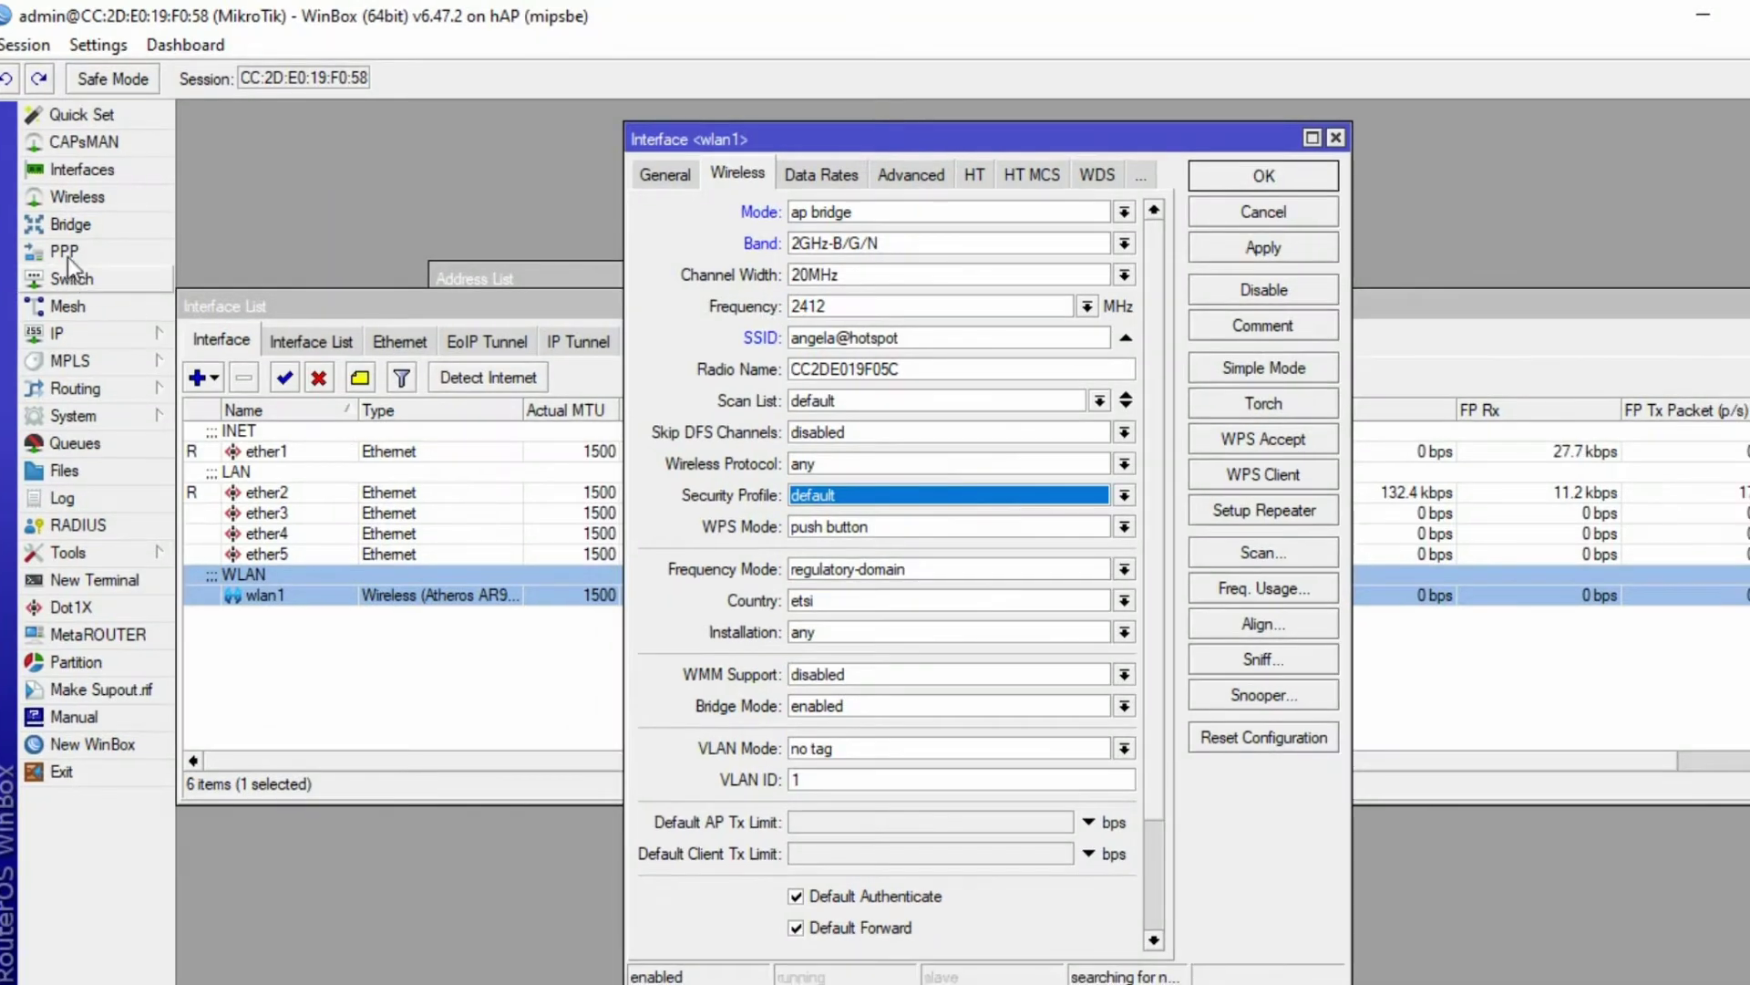
- Open Wireless Tables > Security Profiles and start a new profile, entering a name
click(58, 195)
click(855, 374)
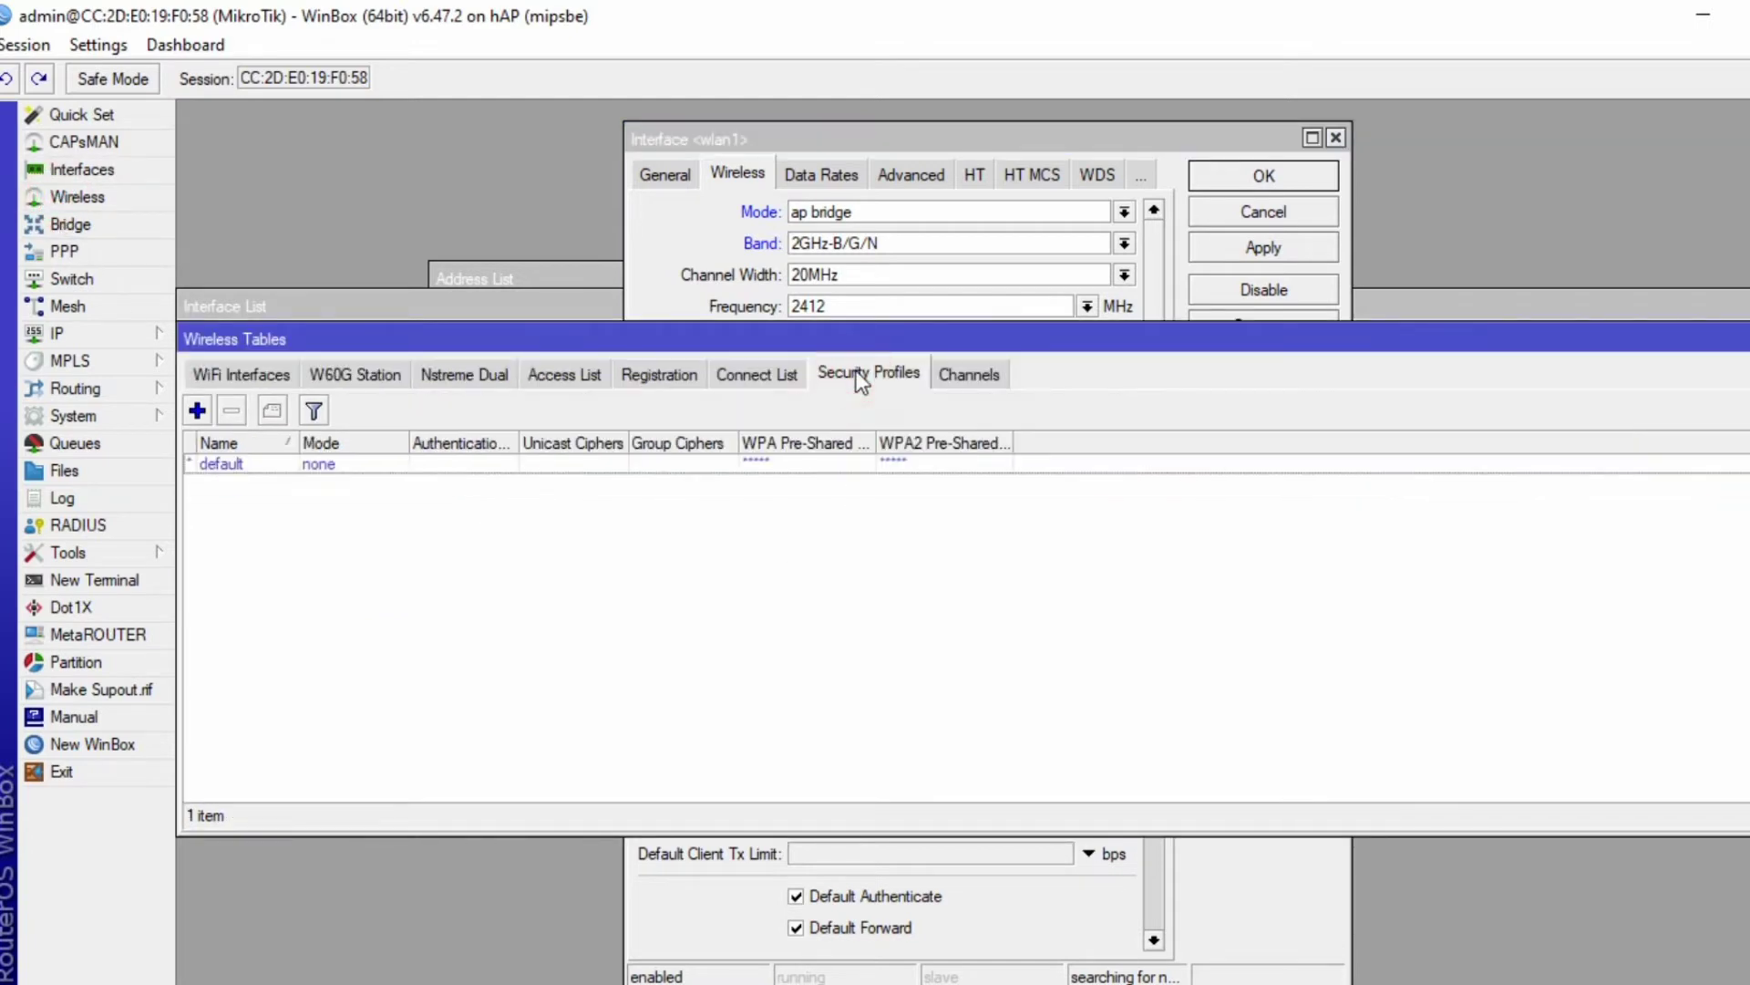
click(195, 412)
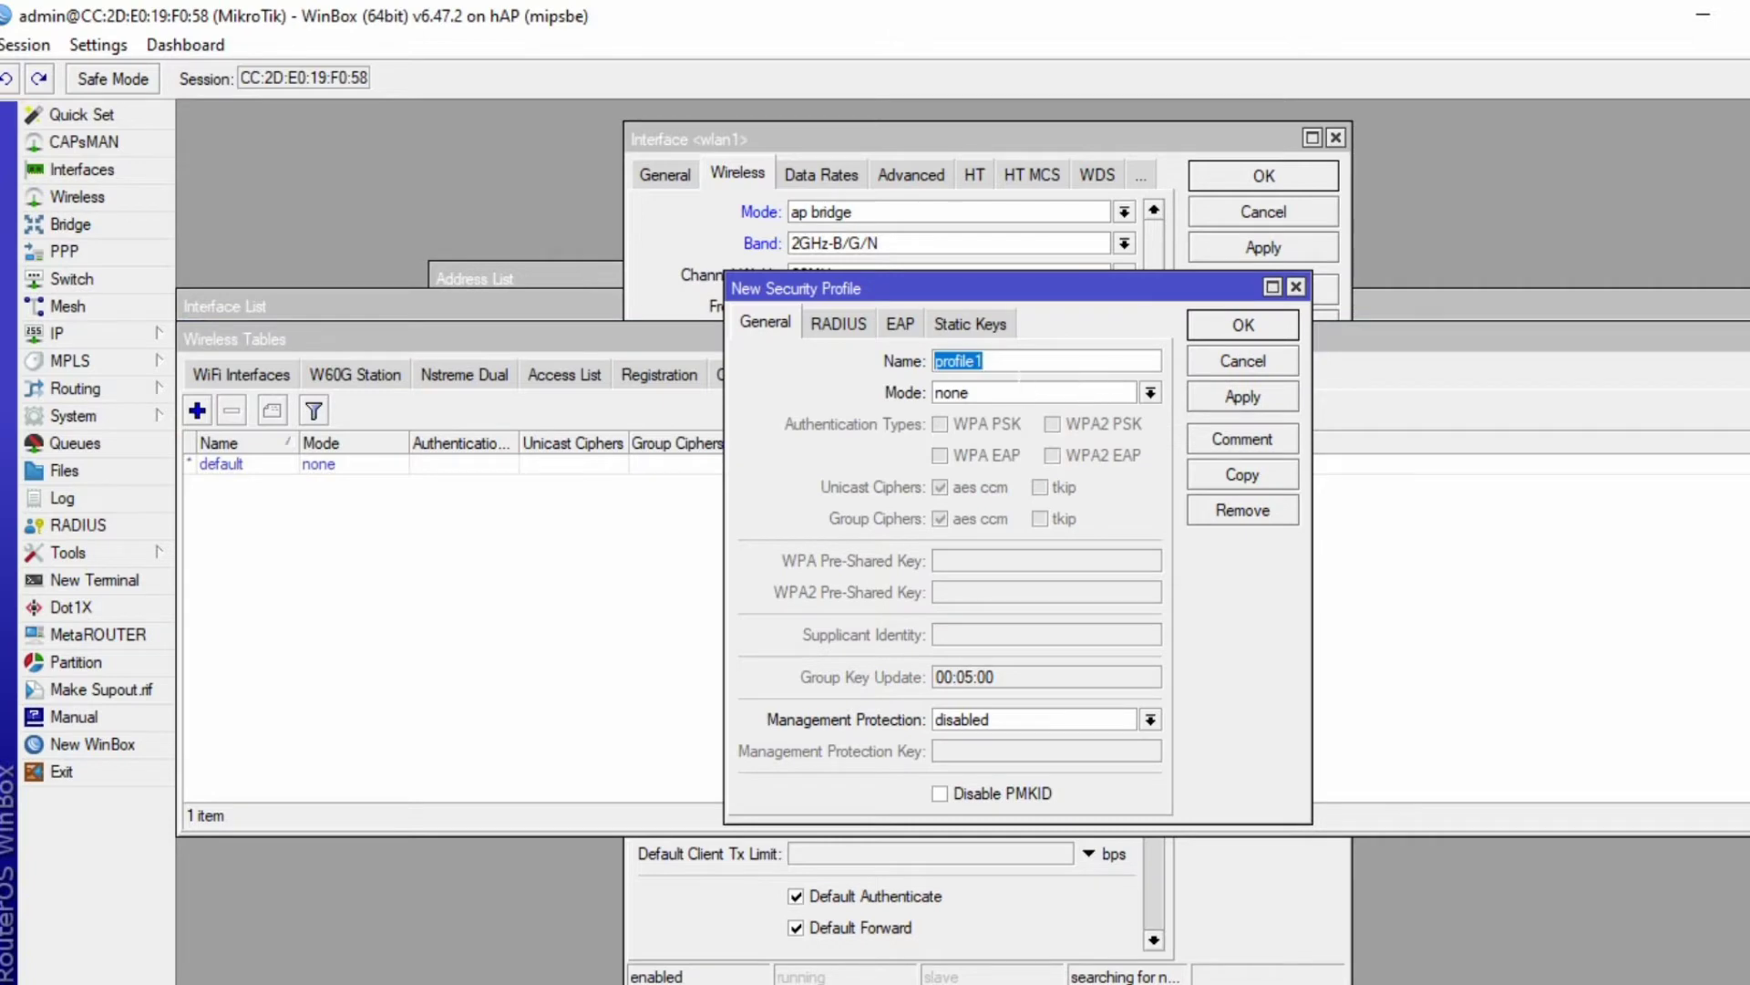
text(sandi)
- Try dynamic keys with WPA/WPA2 PSK and tkip ciphers, then discard the profile
click(1151, 393)
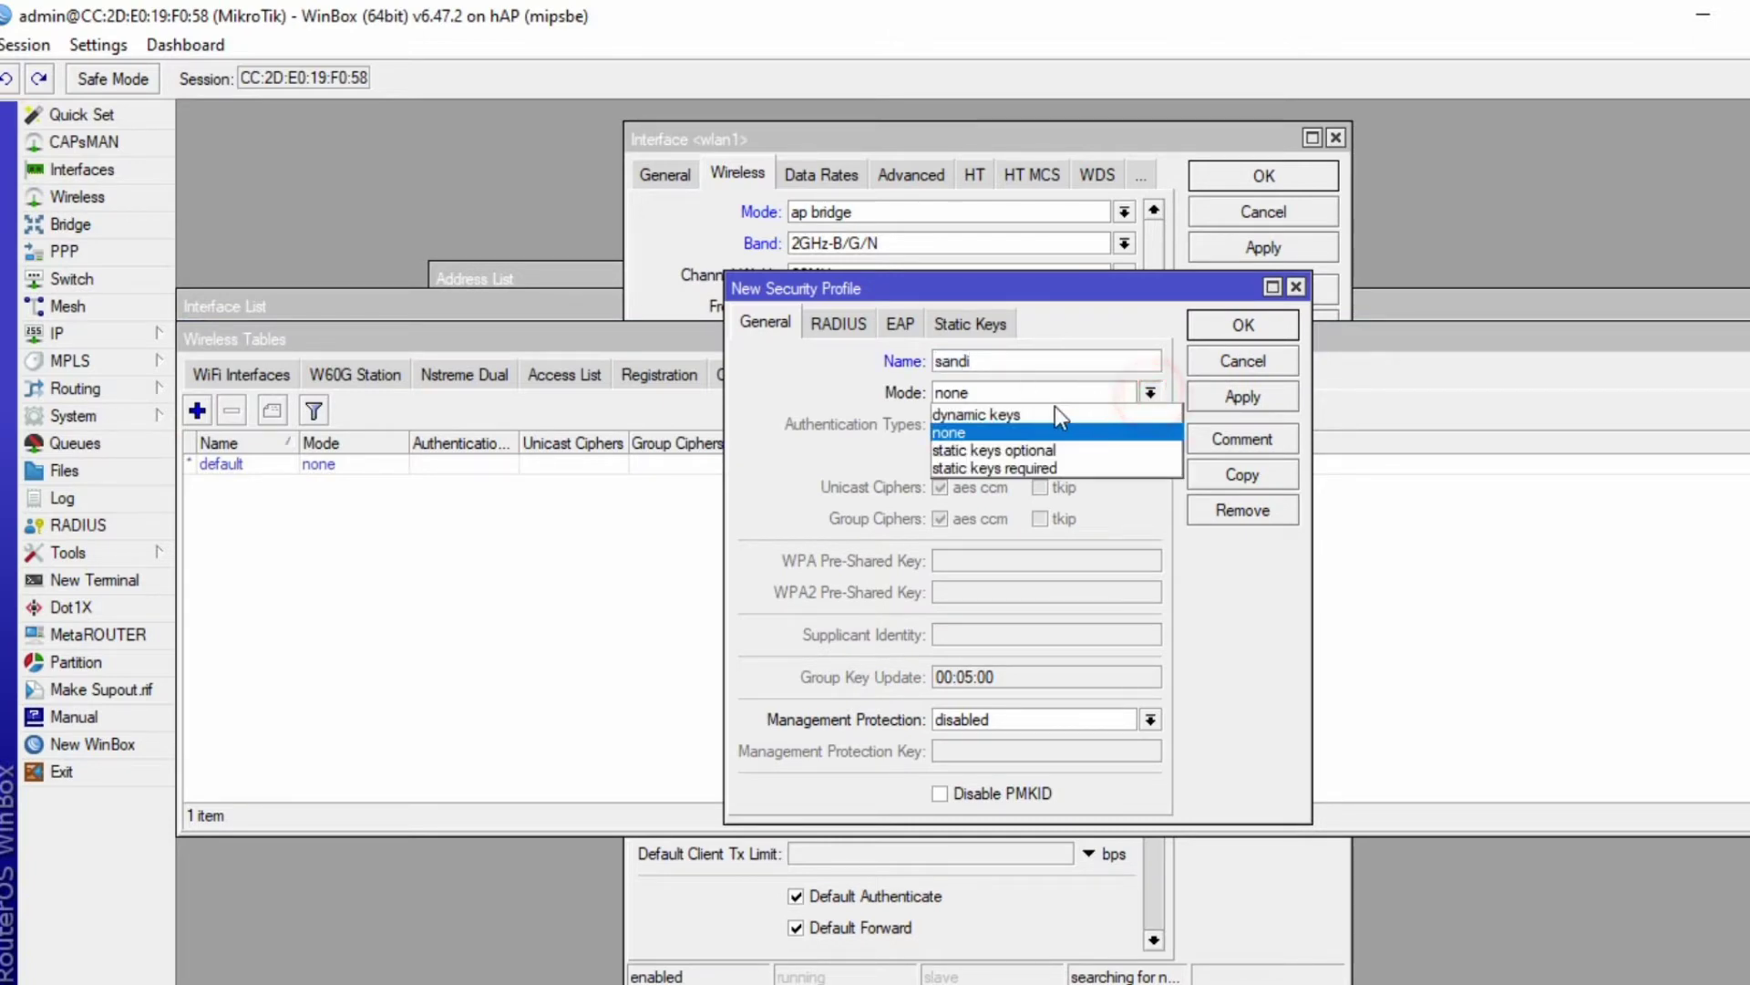
click(1060, 415)
click(940, 423)
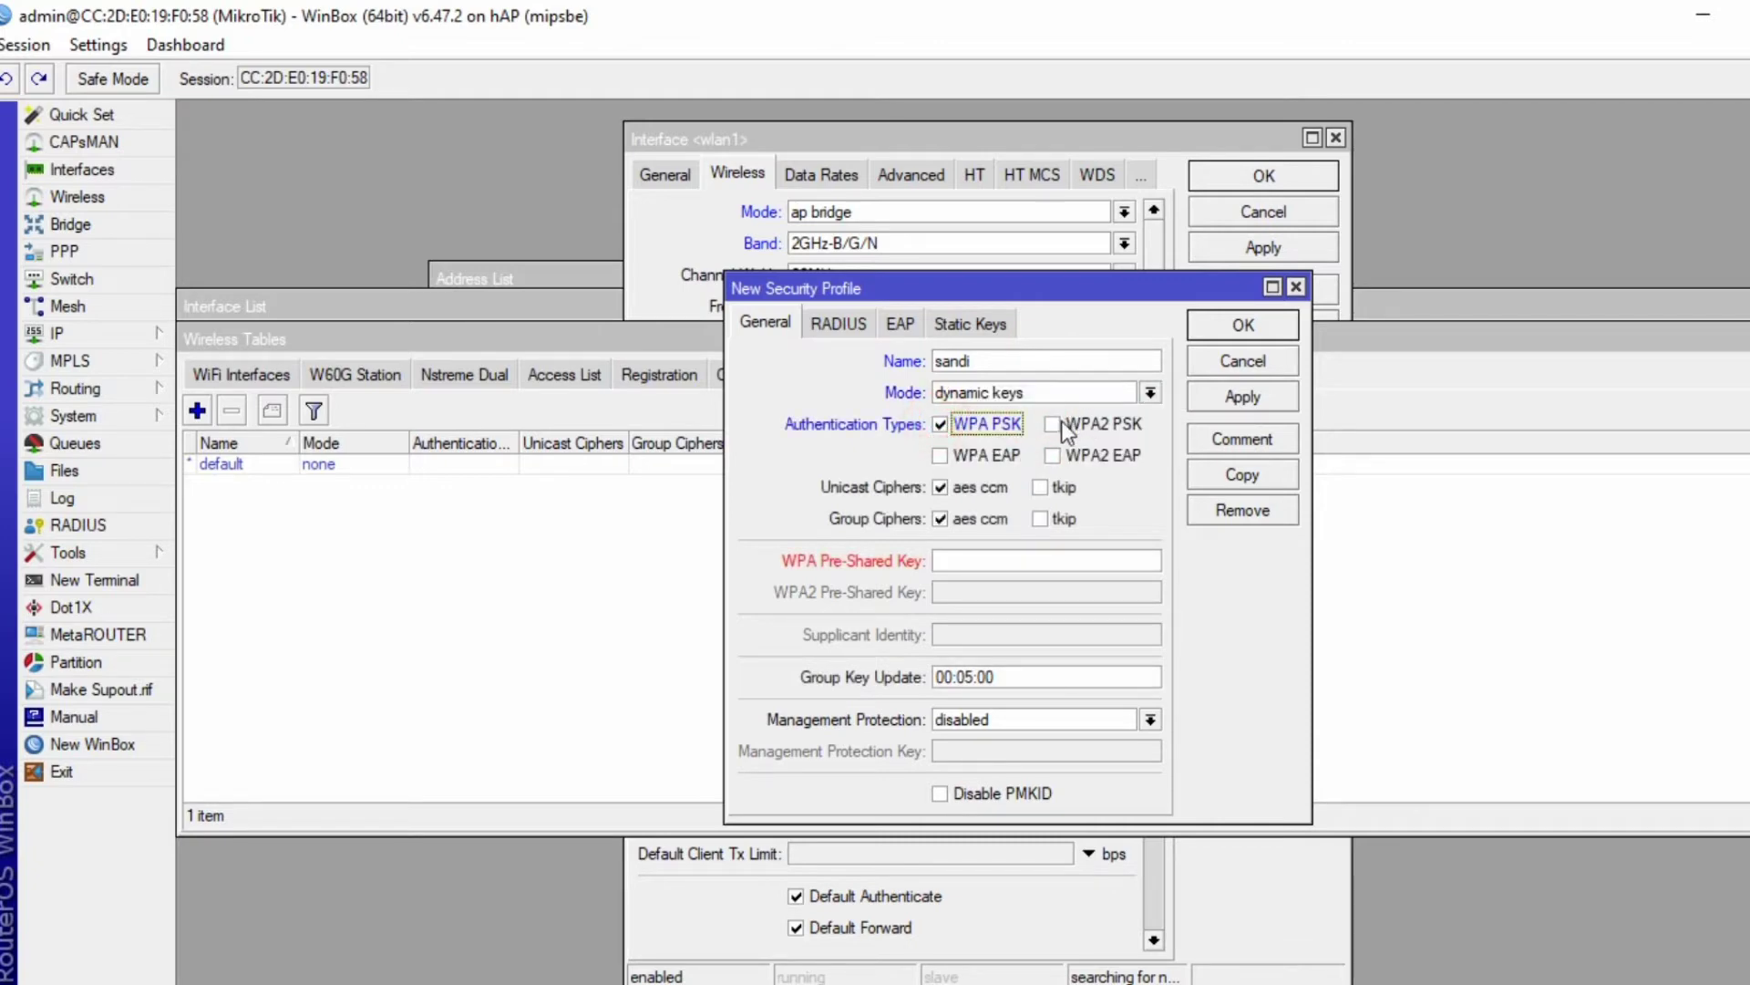
click(1062, 425)
click(1042, 488)
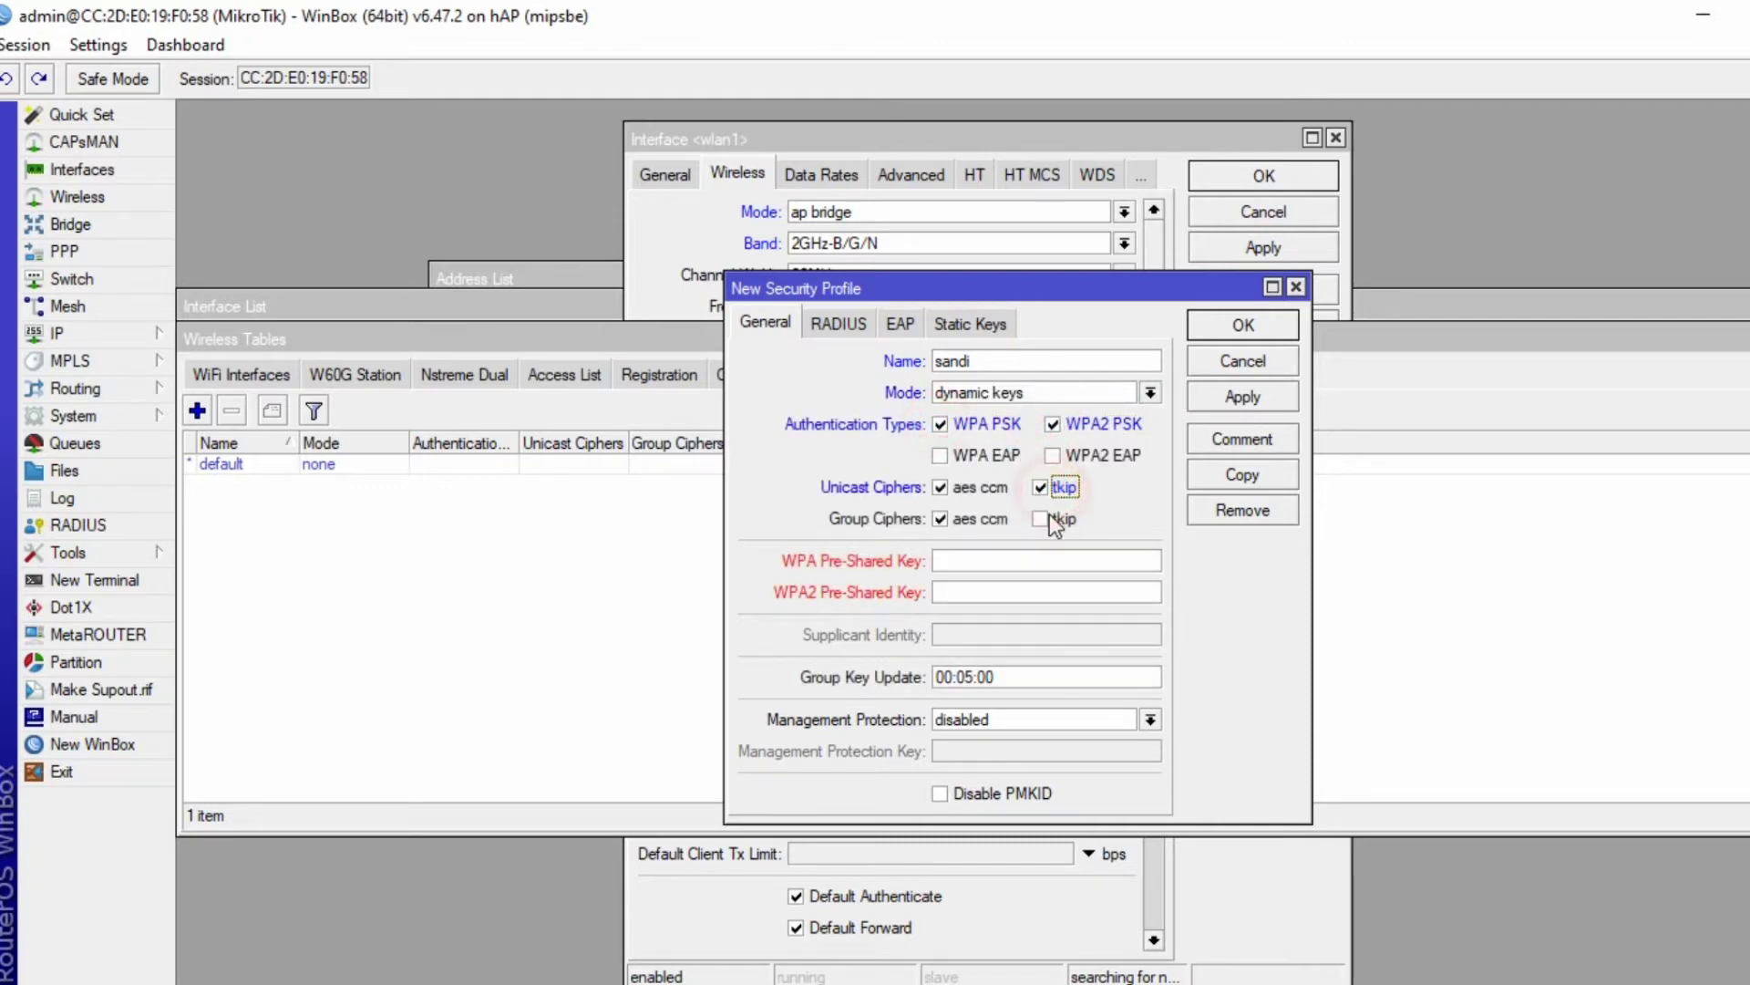
click(1044, 517)
click(999, 567)
click(1249, 360)
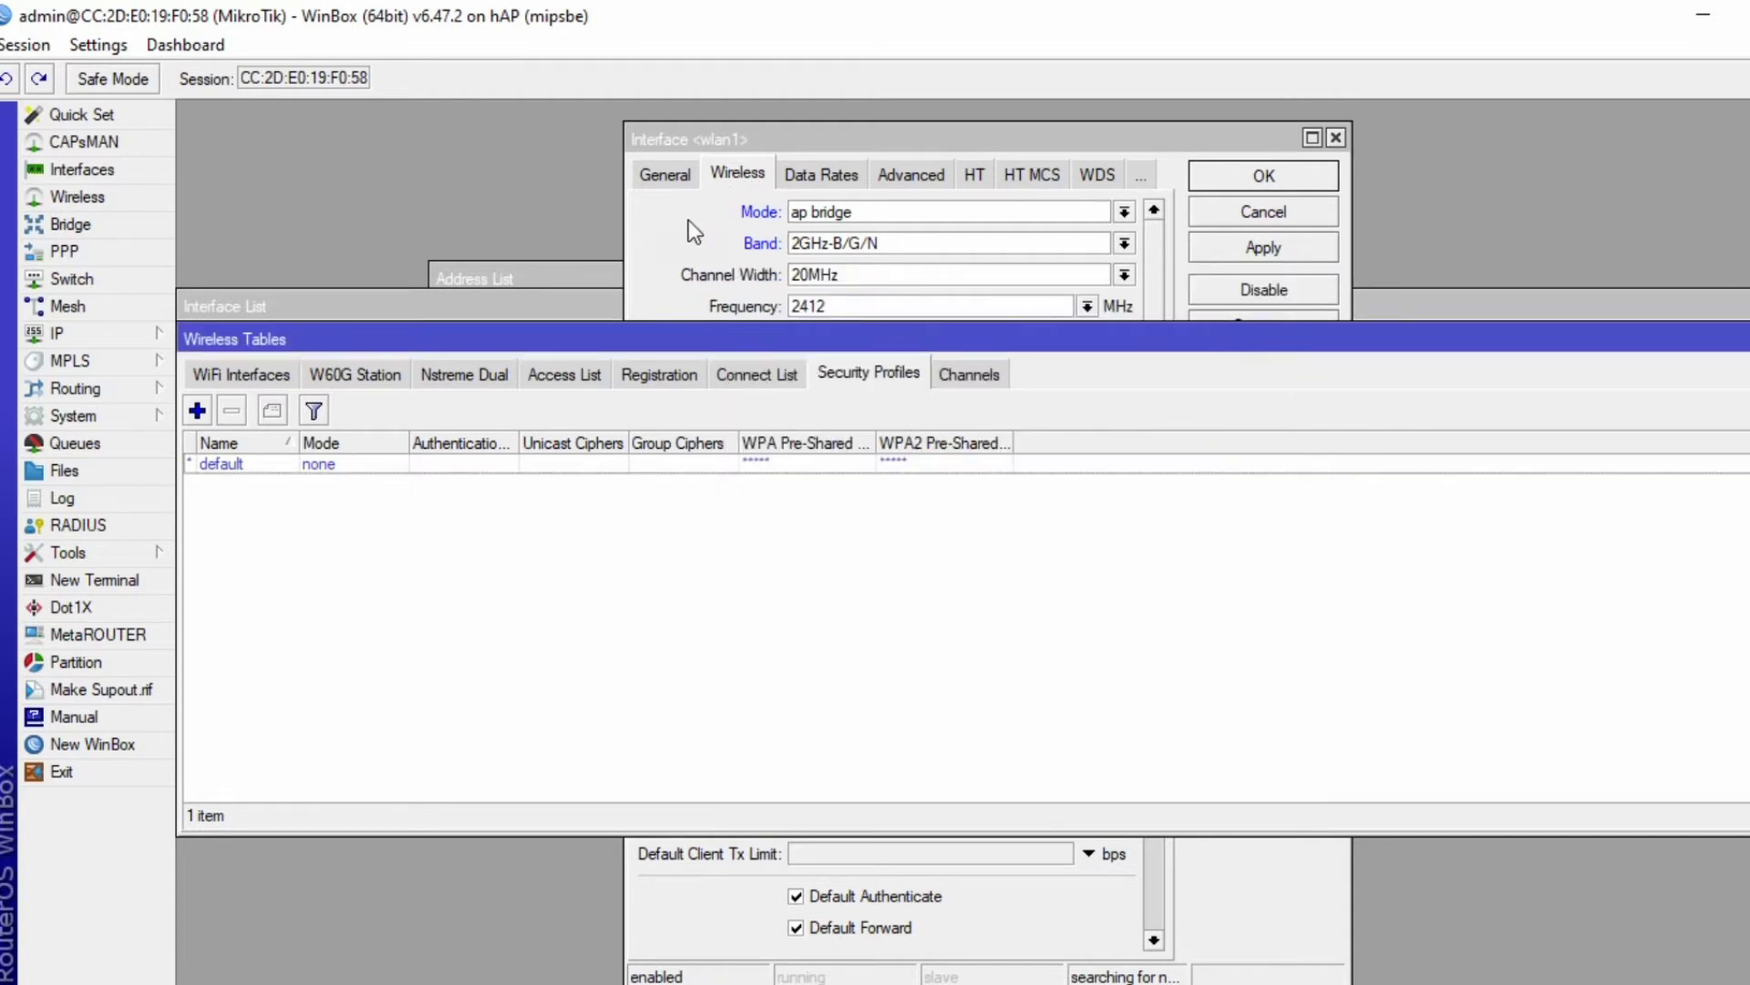
click(696, 232)
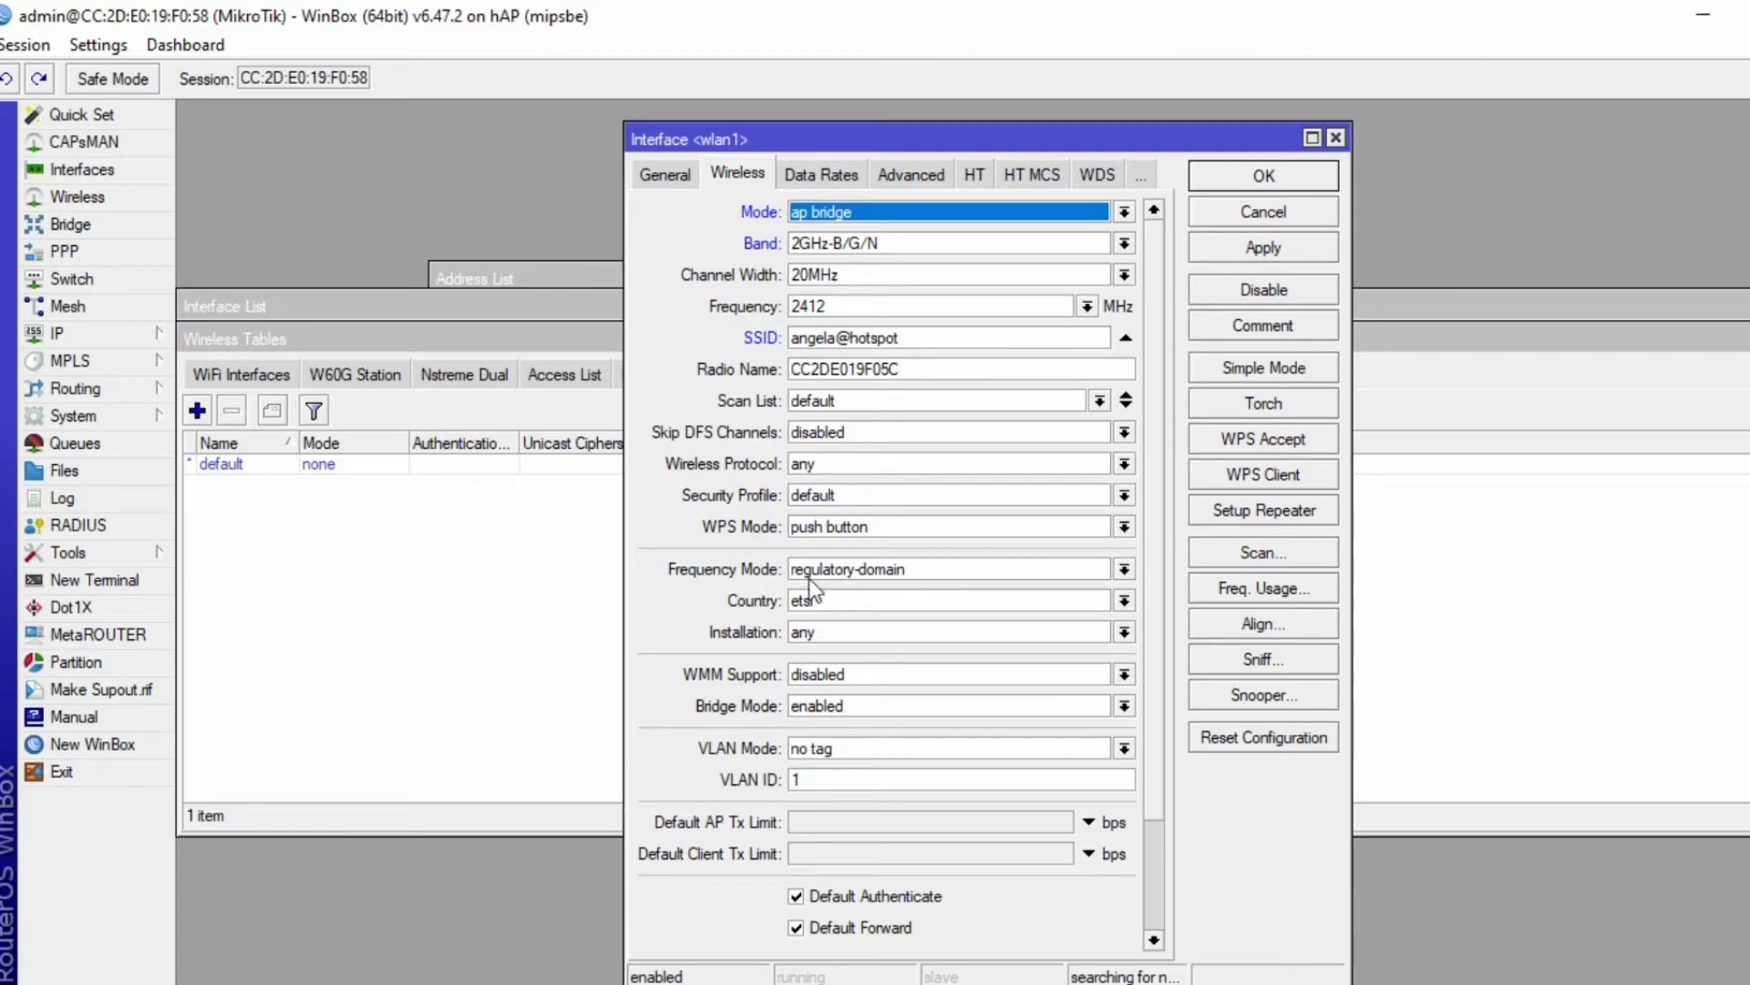
- Apply and confirm wlan1's new wireless settings so it runs as an access point
key(alt+Tab)
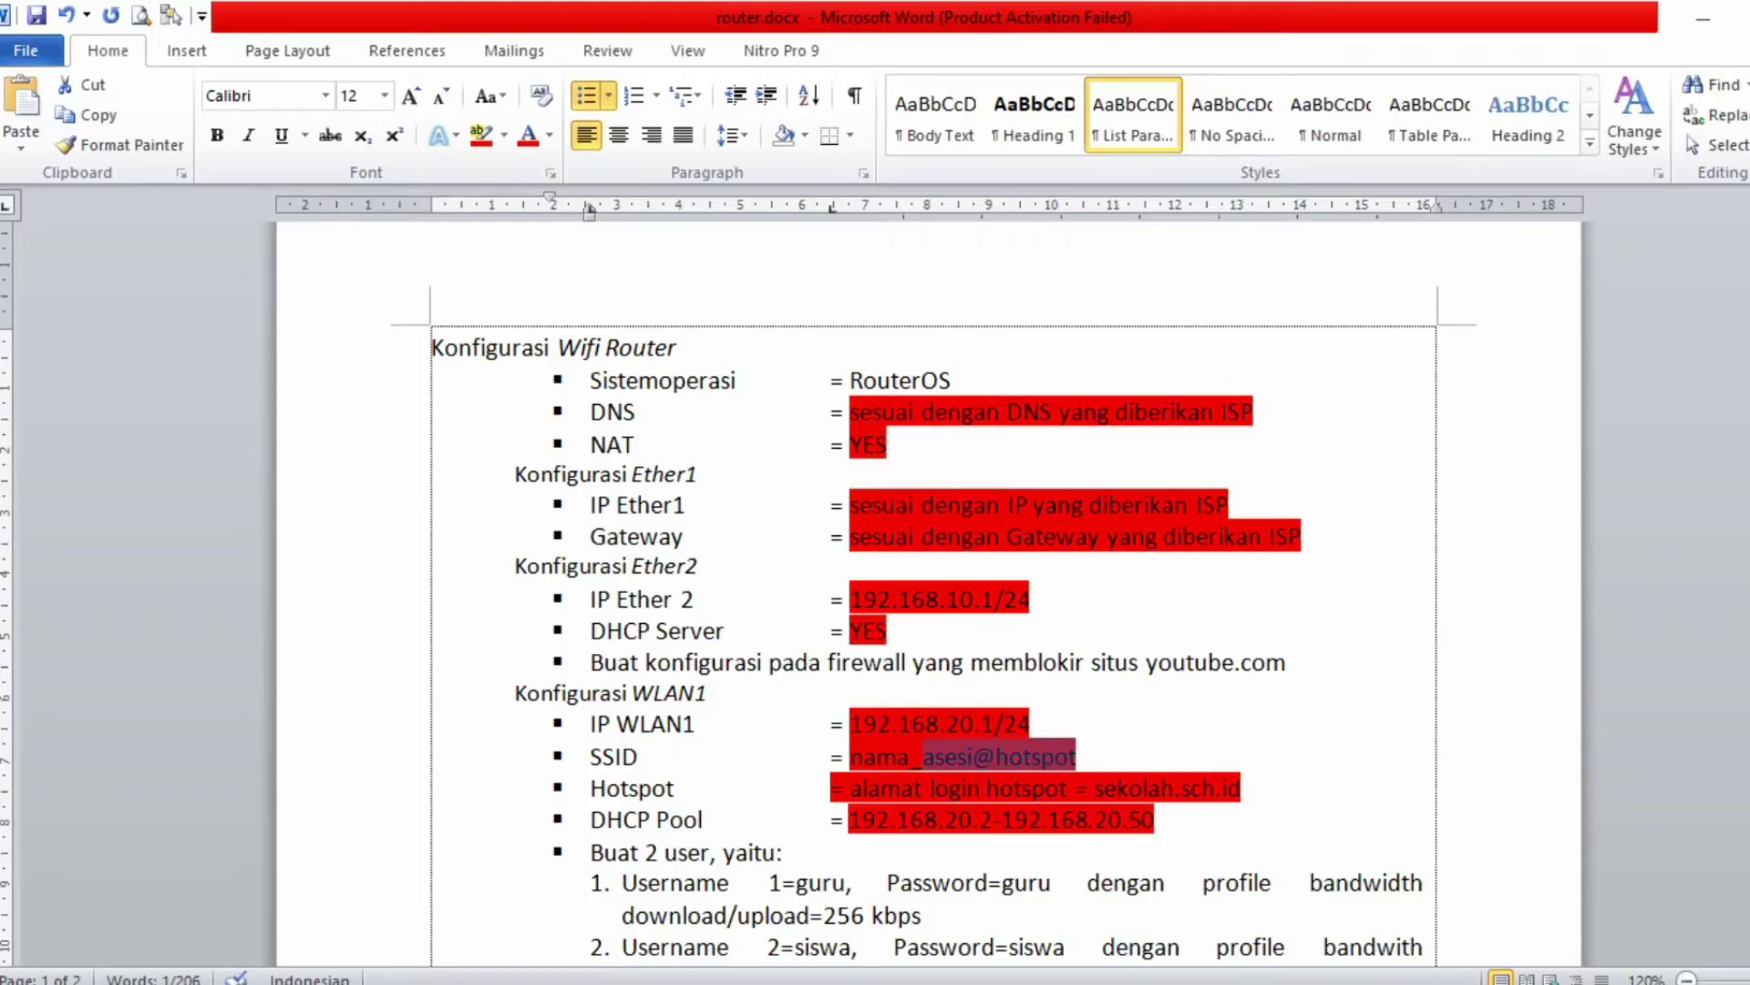
key(alt+Tab)
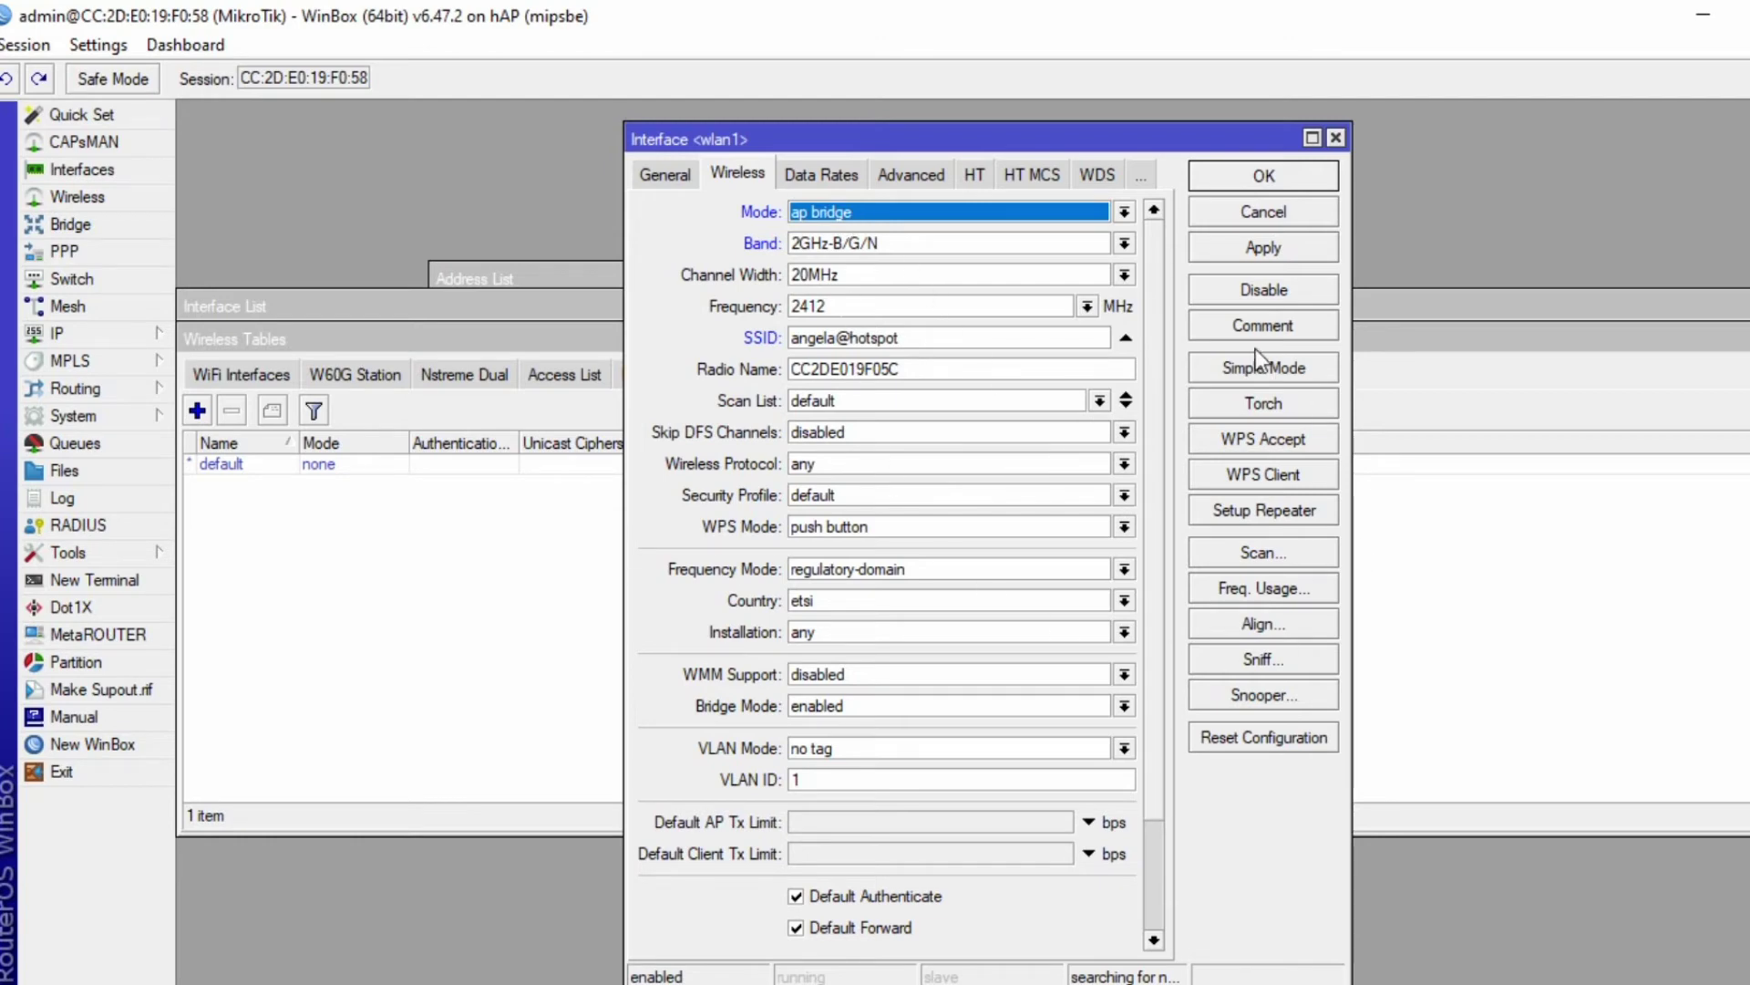
click(1262, 249)
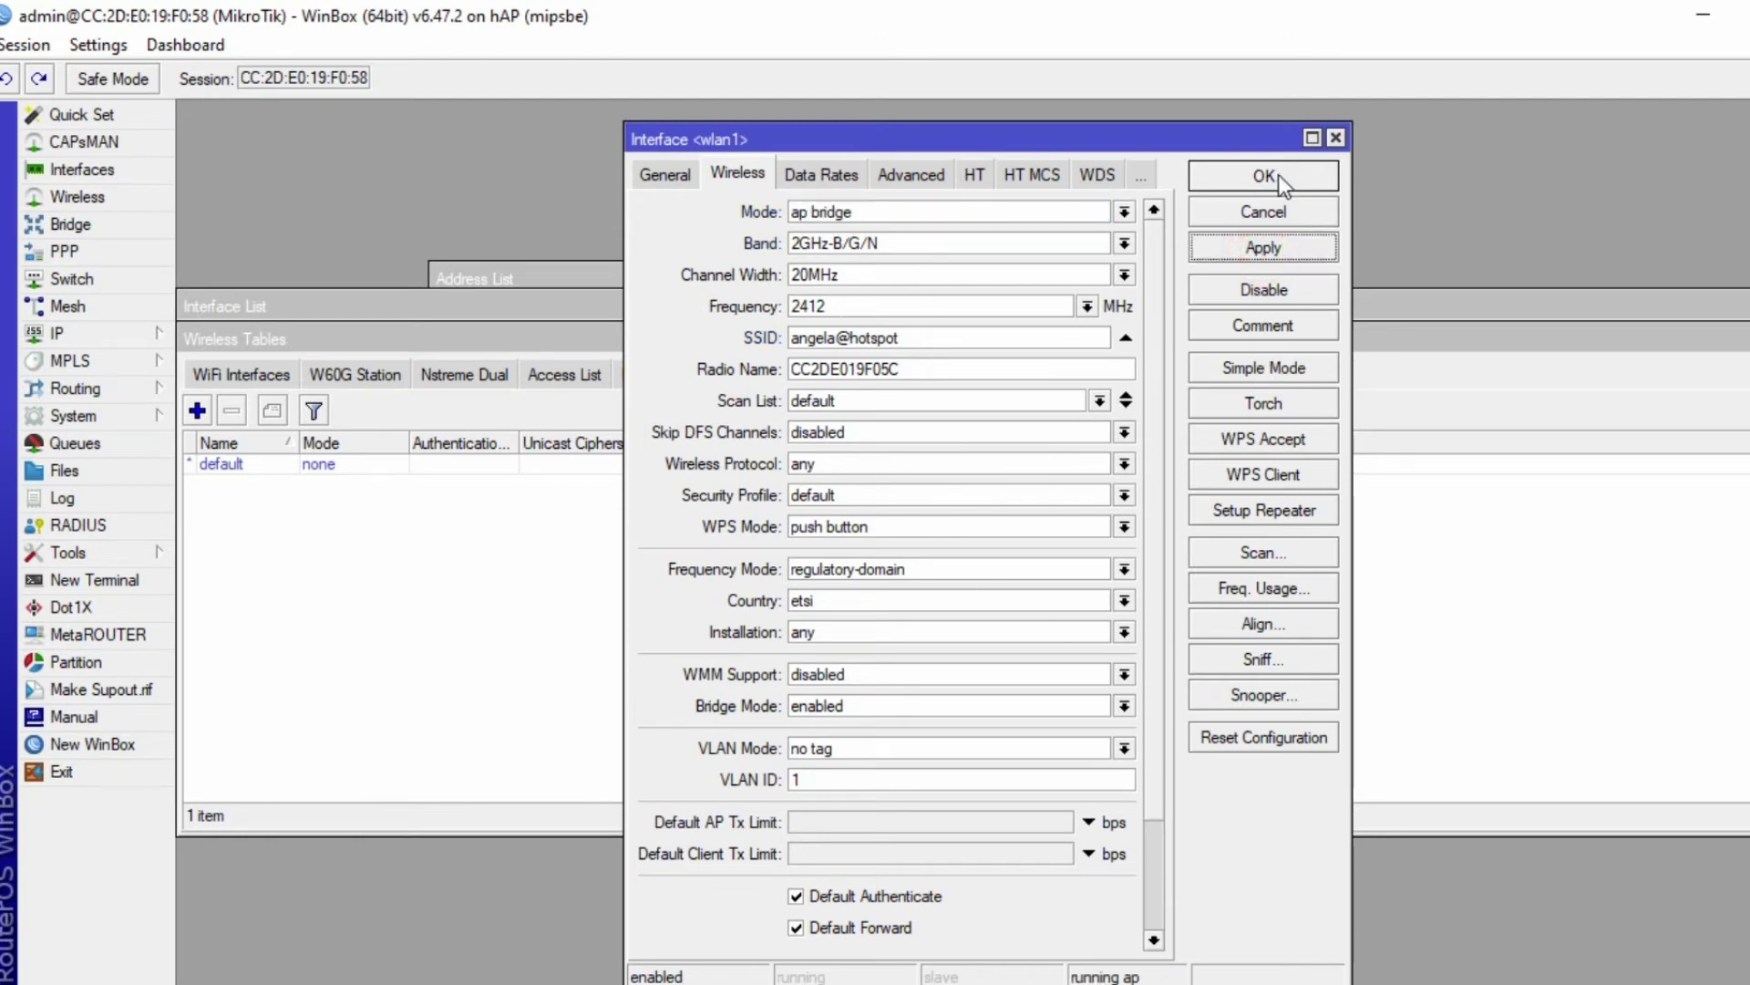
click(1272, 175)
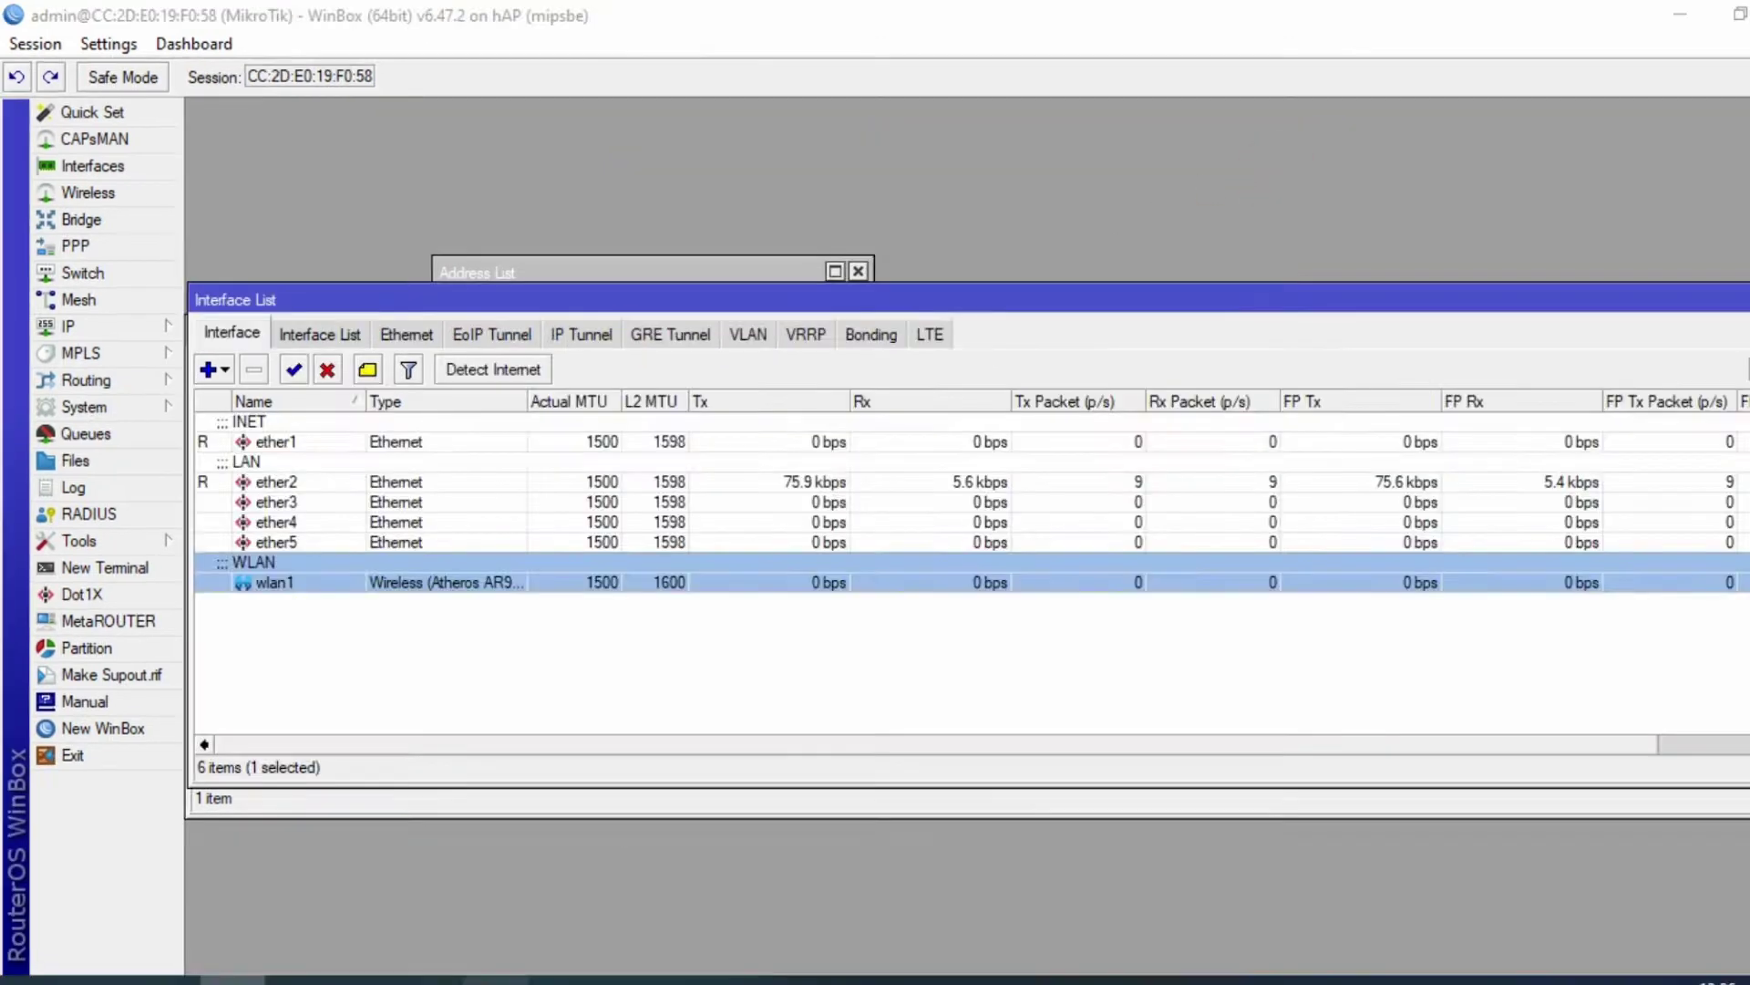
key(alt+Tab)
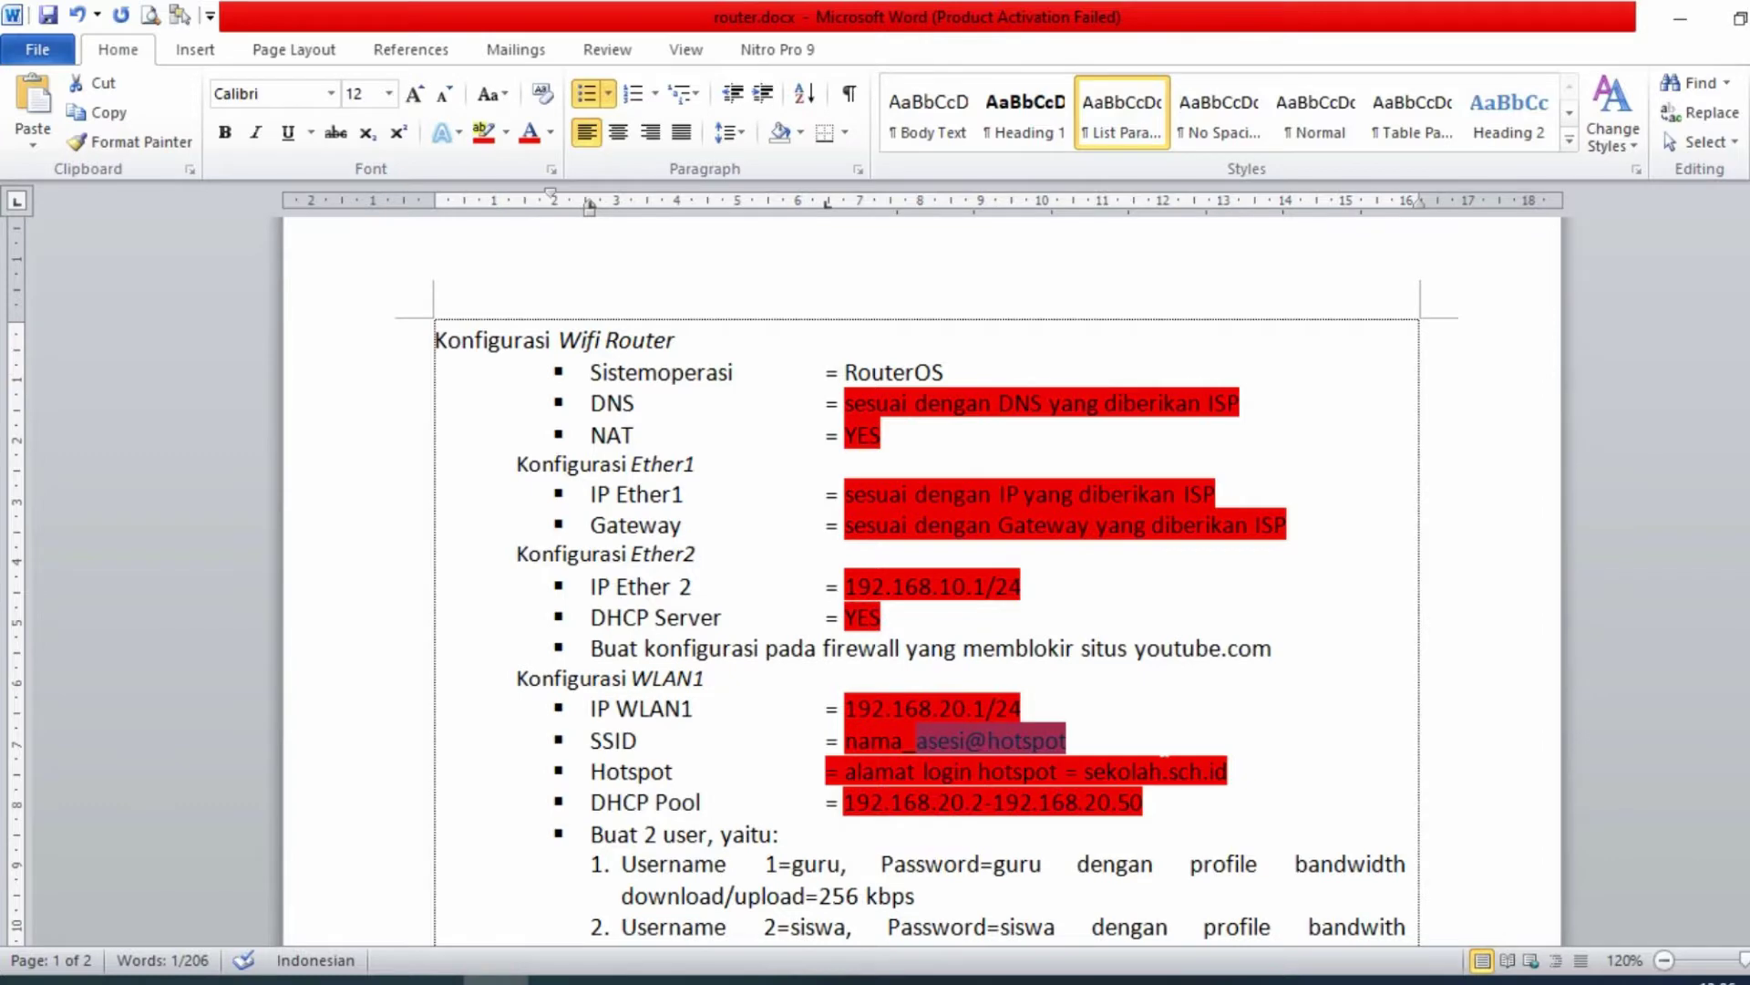
- Scroll router.docx and select the two hotspot user lines and the bypass line
scroll(937, 776, down, 3)
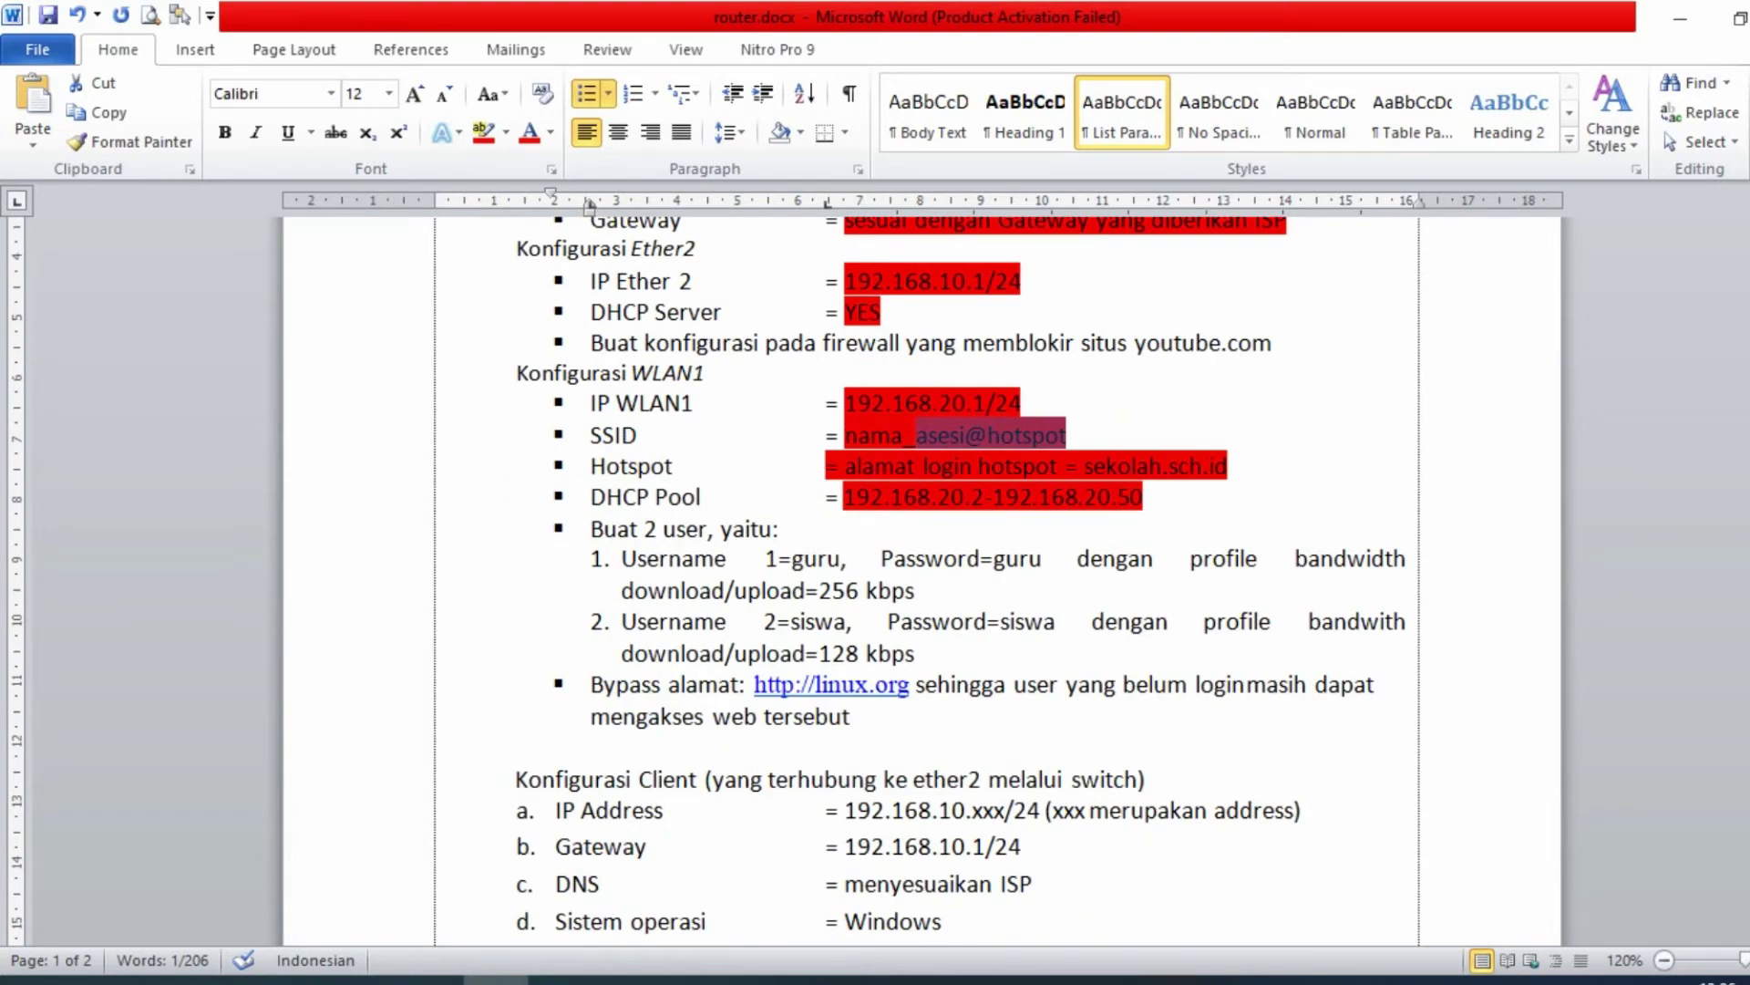
drag(622, 558, 949, 685)
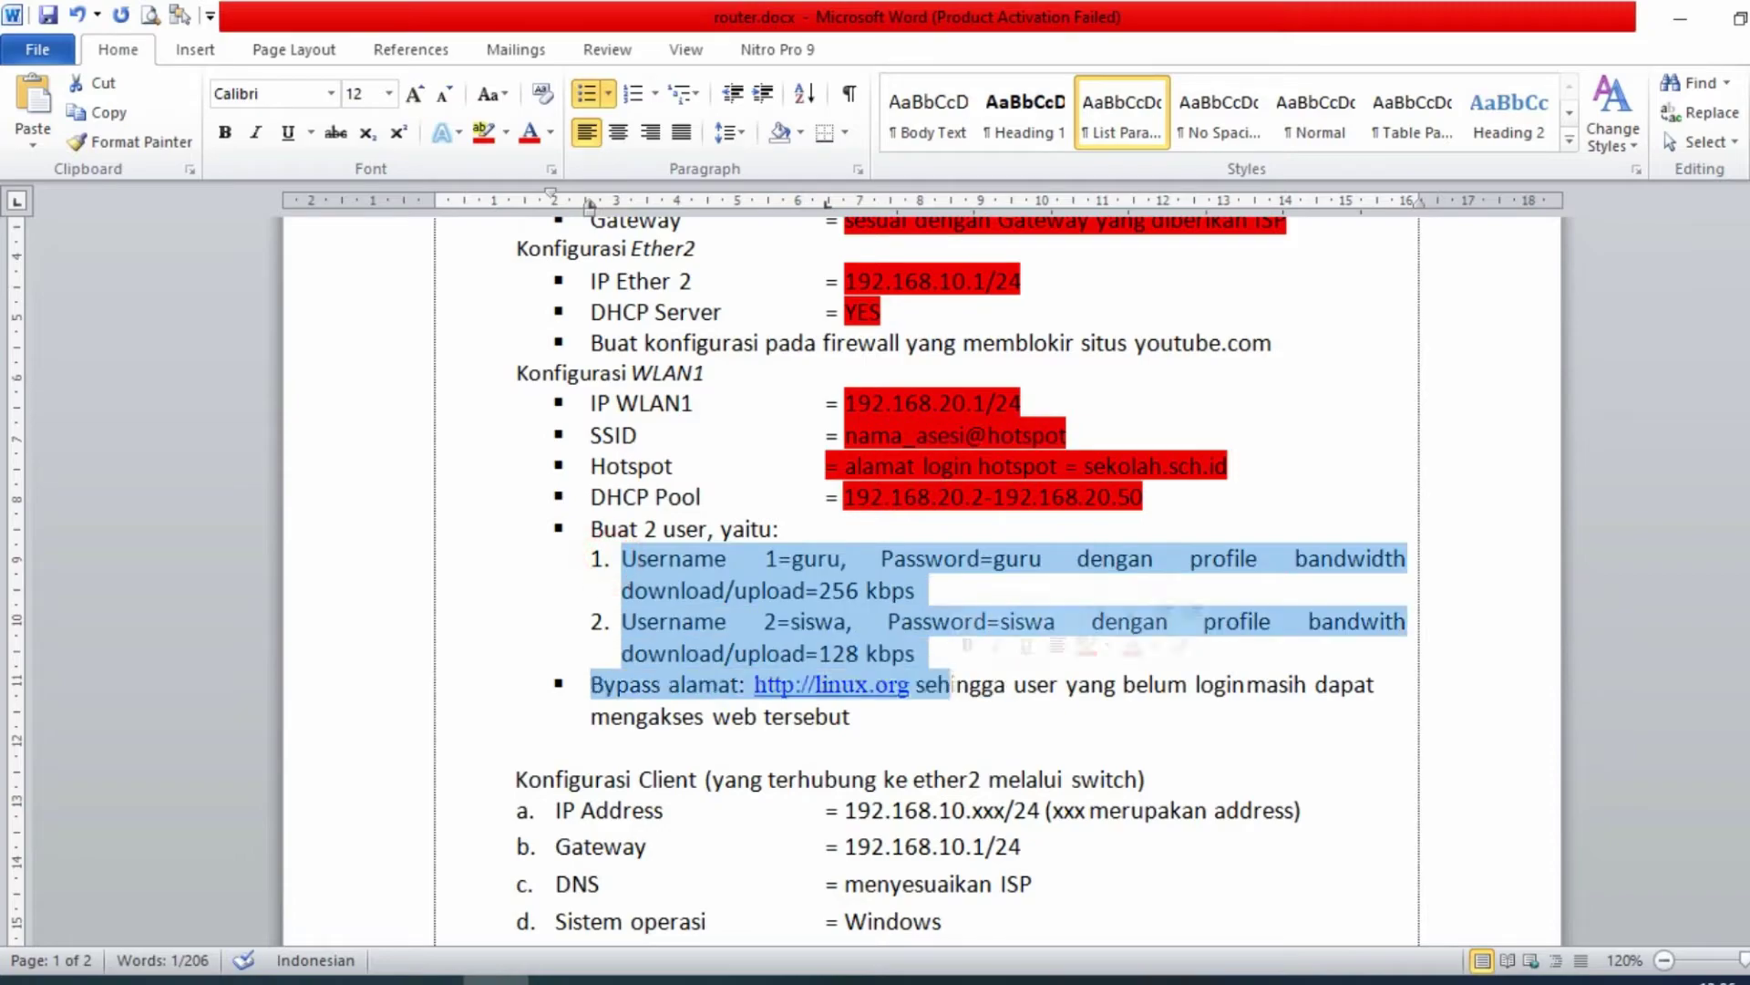
key(alt+Tab)
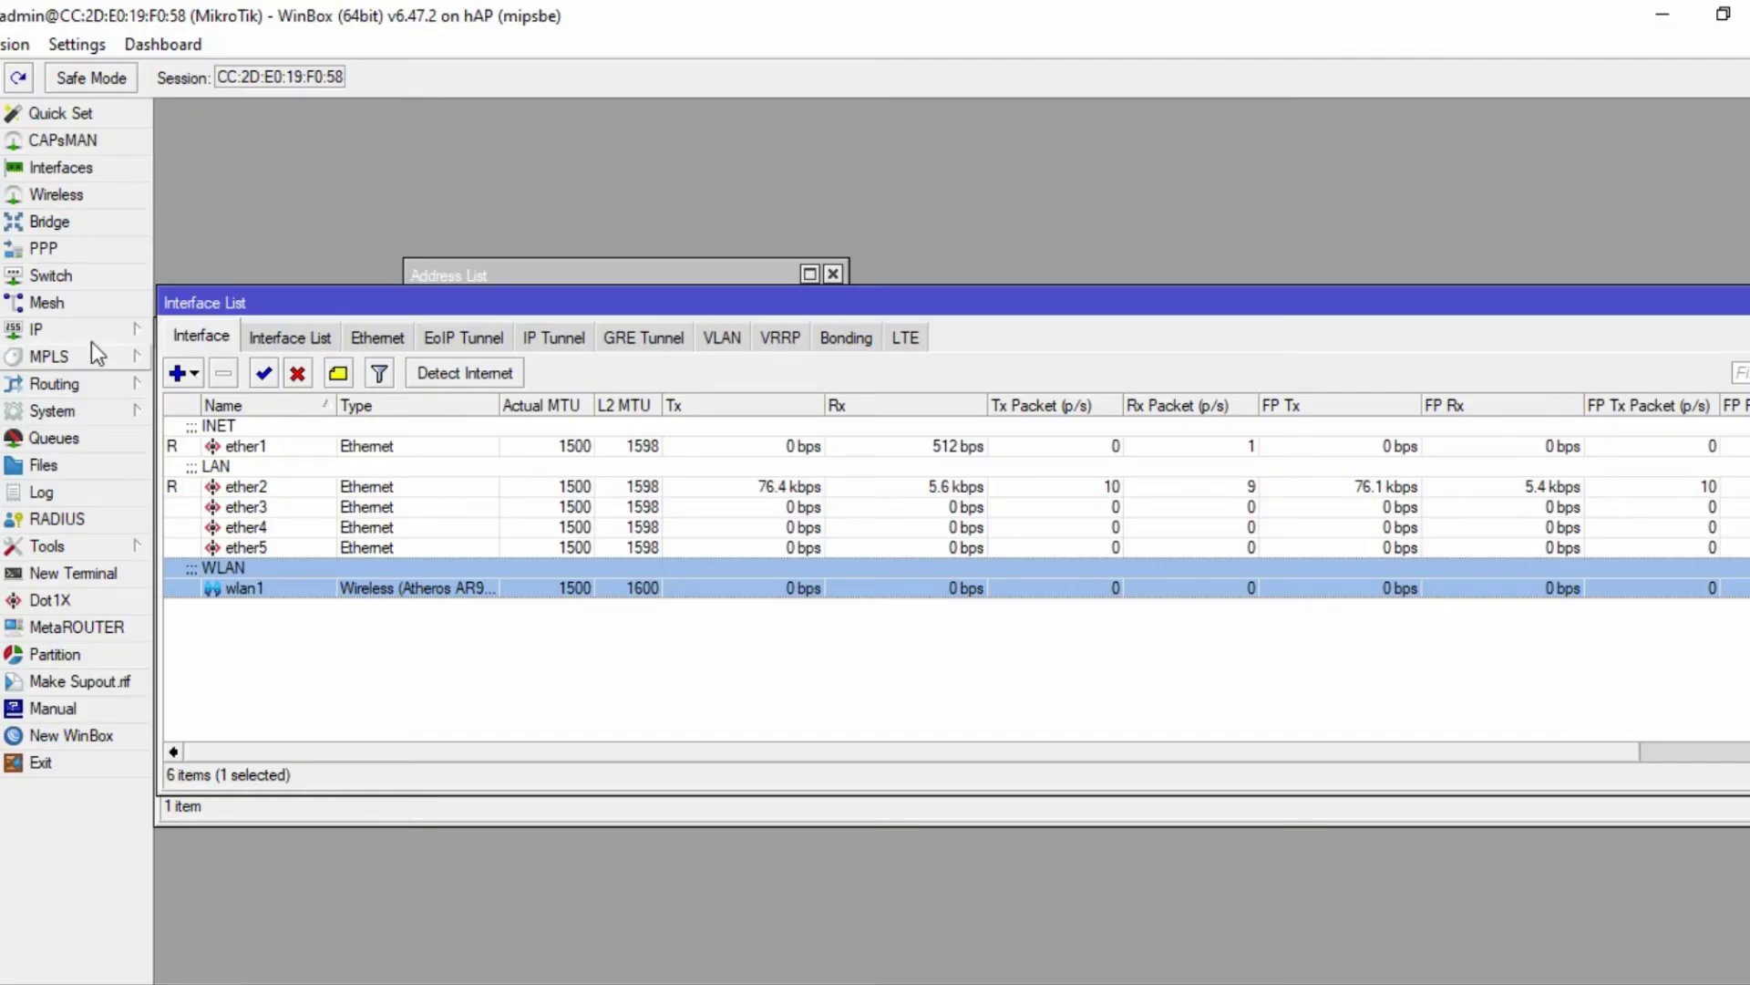
- Add a new hotspot user profile named guru with 12 shared users
click(91, 336)
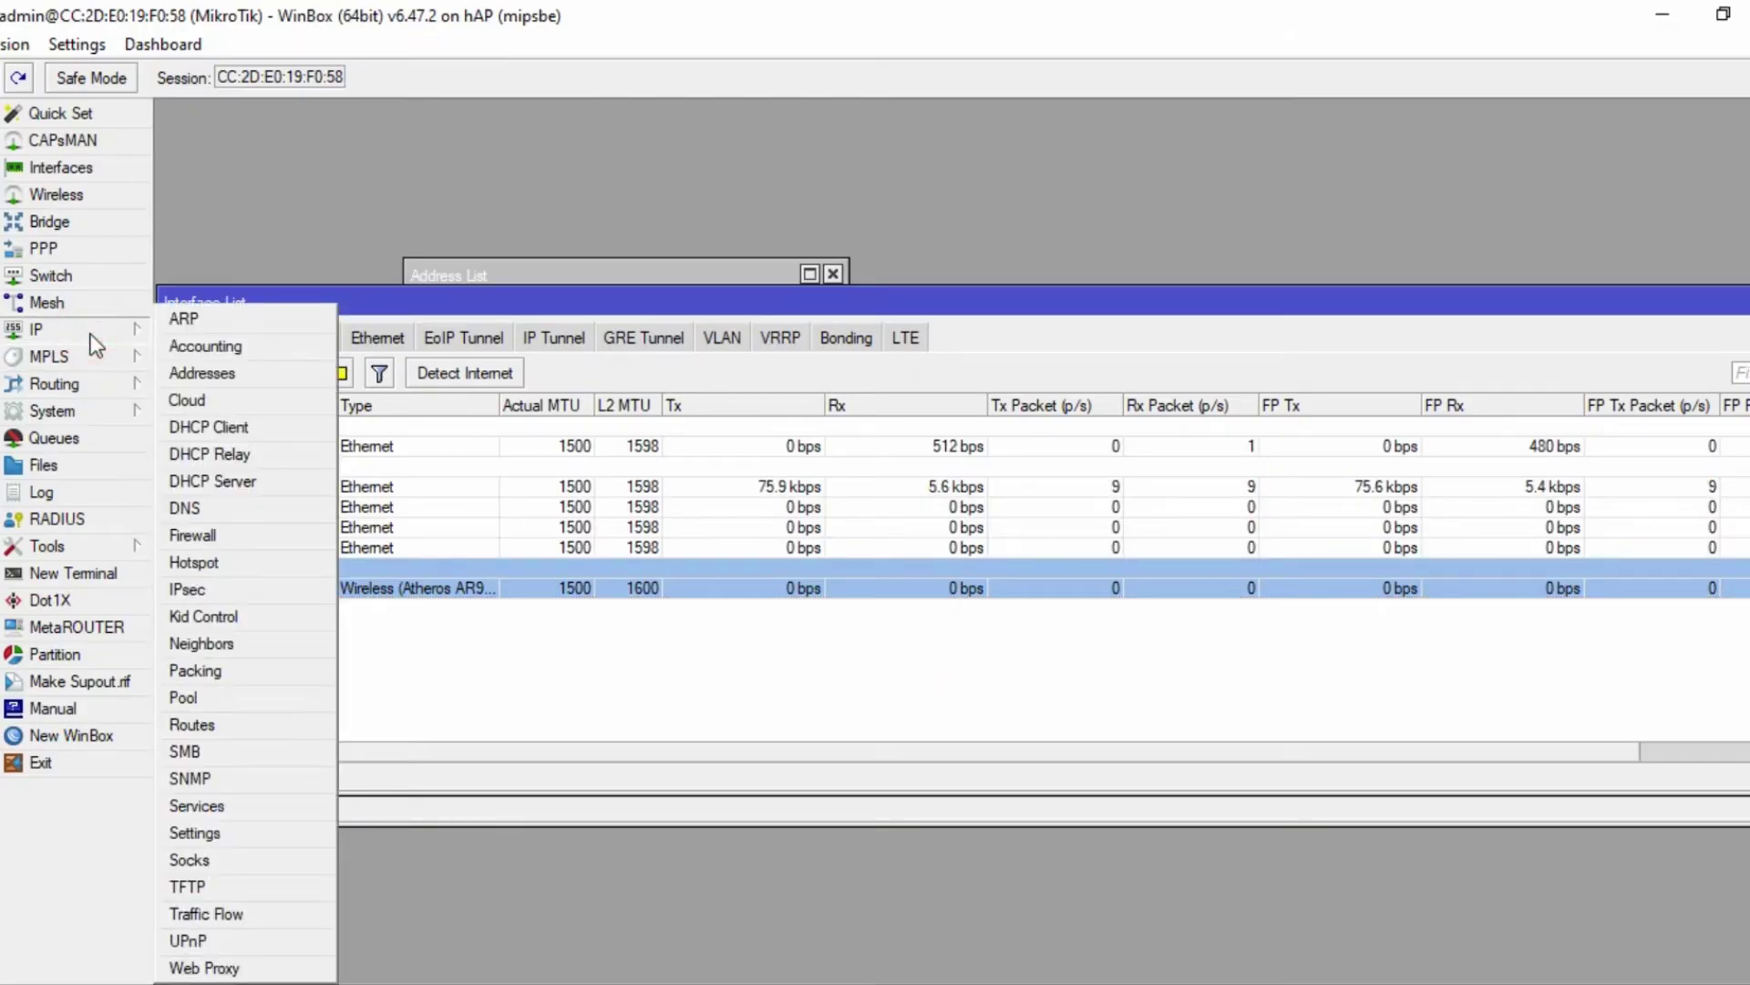
click(193, 562)
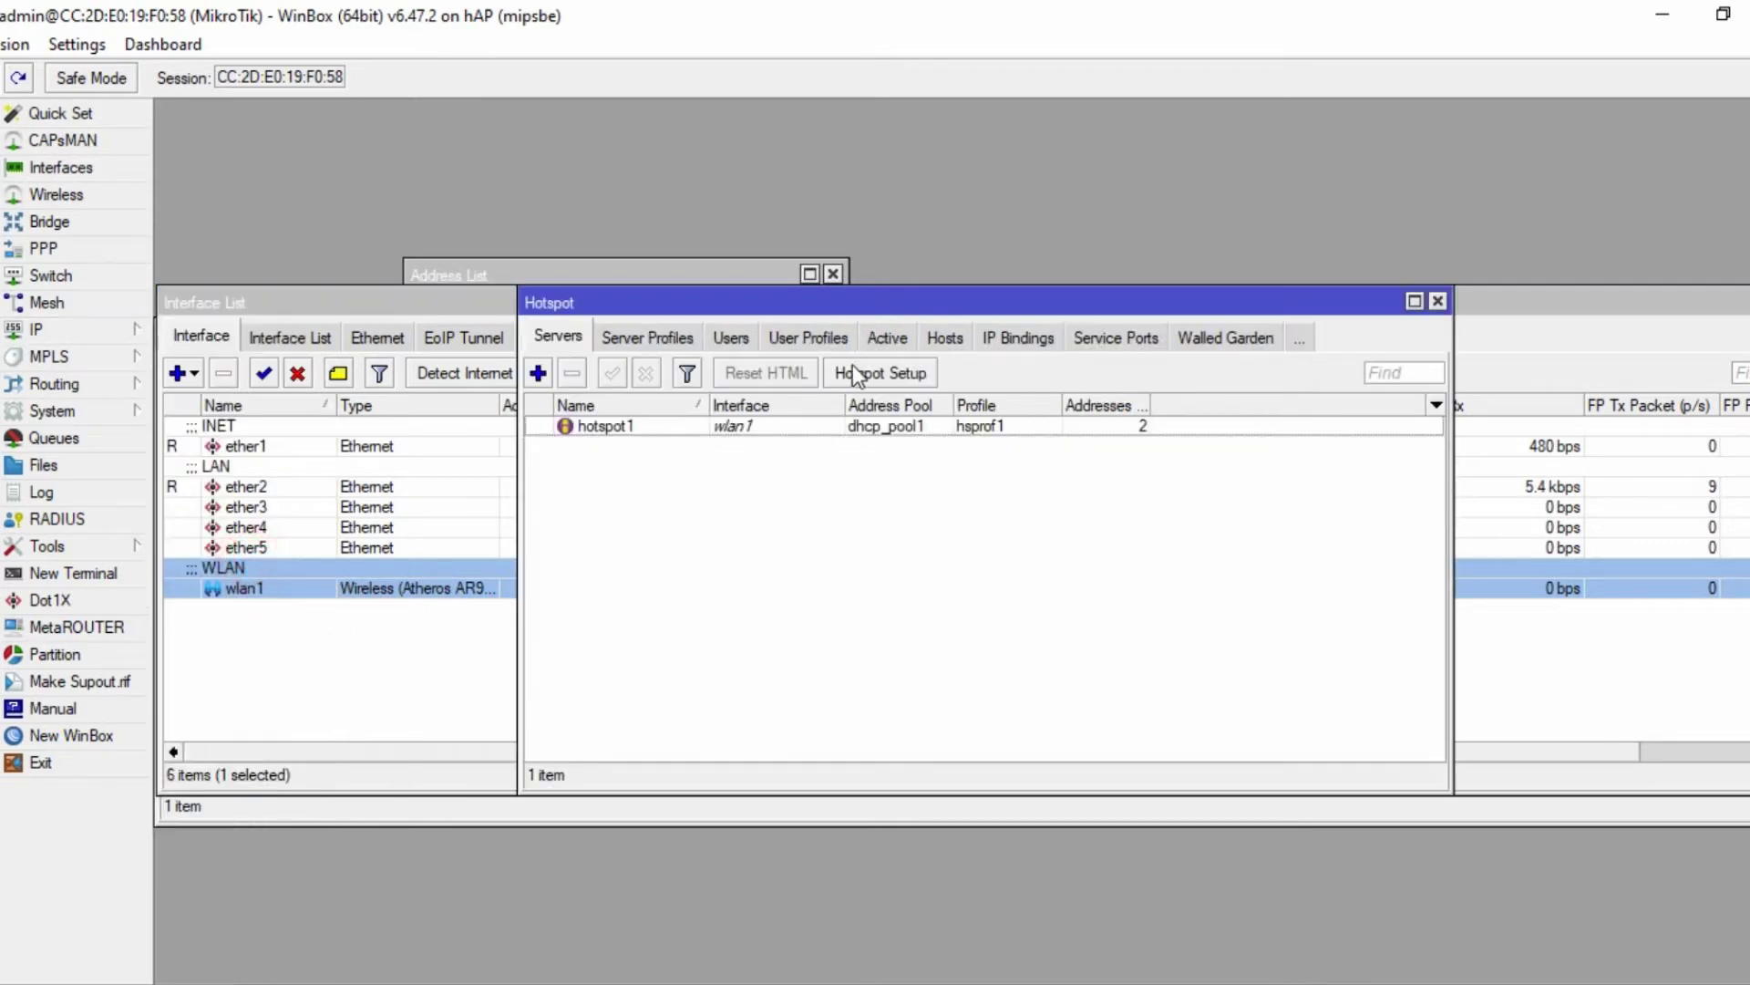
click(803, 345)
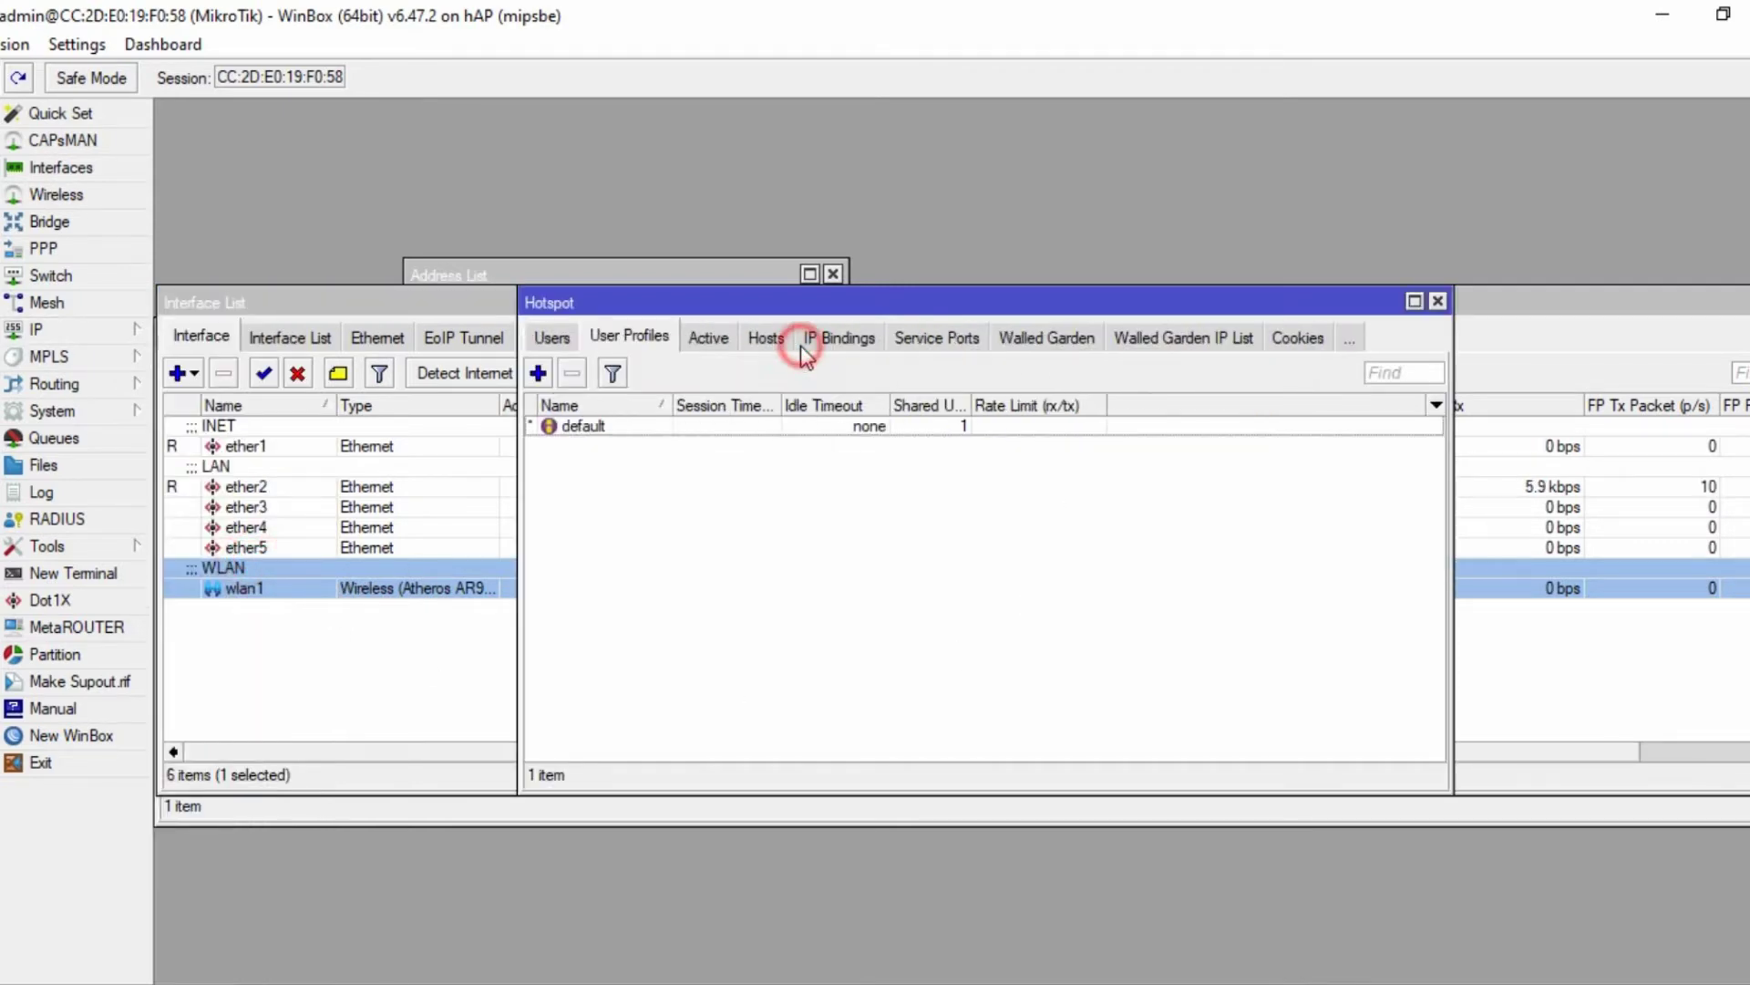
click(538, 373)
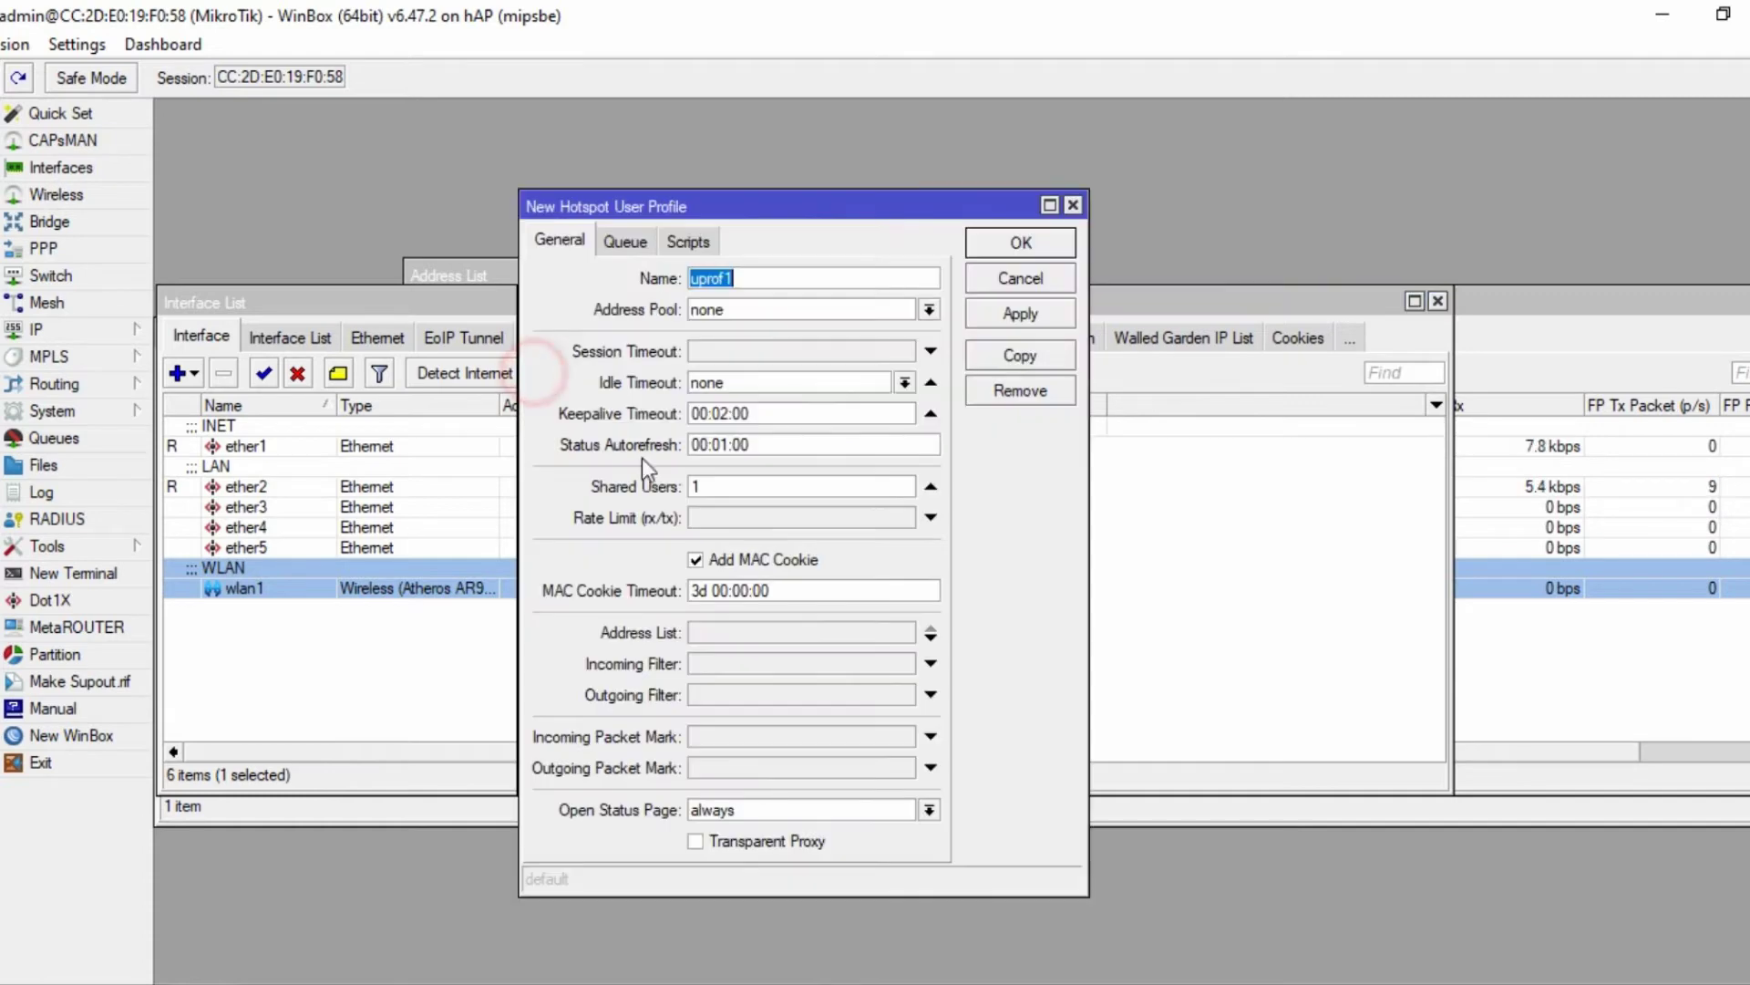
text(guru)
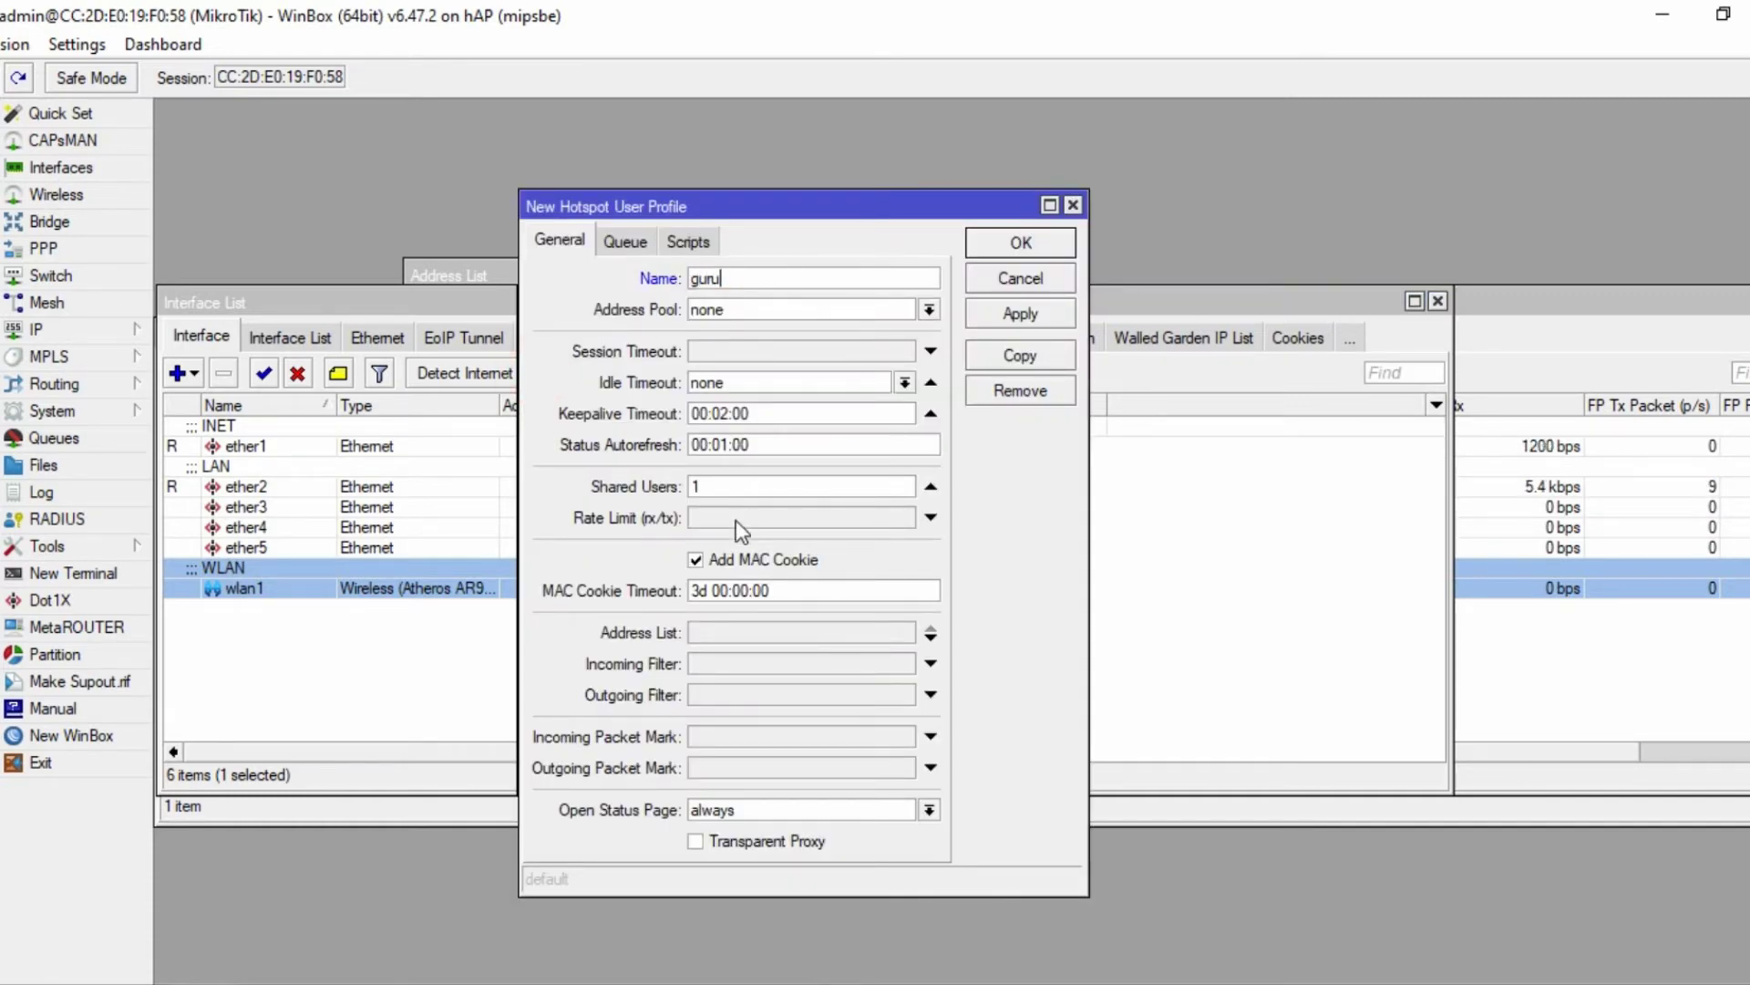
click(700, 487)
click(741, 517)
- Copy guru's 256 kbps bandwidth value from the task sheet
key(alt+Tab)
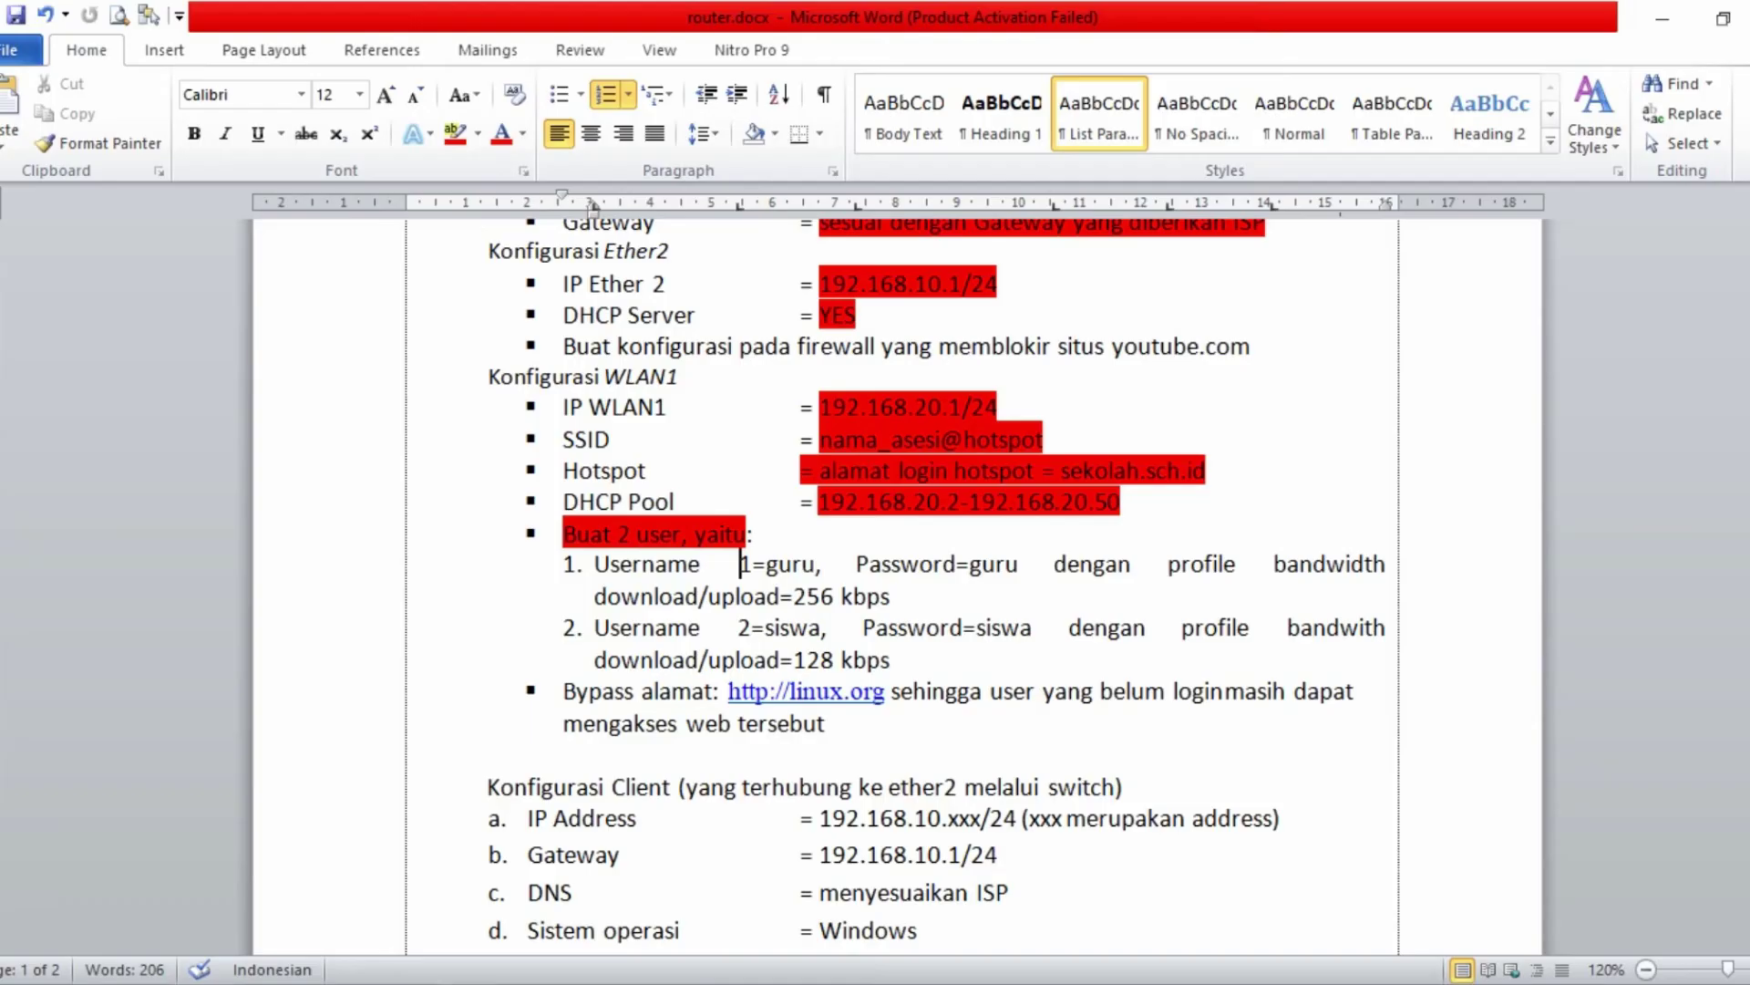
mouse_move(856, 597)
mouse_down()
mouse_move(795, 597)
mouse_move(852, 597)
mouse_up()
key(ctrl+c)
click(807, 596)
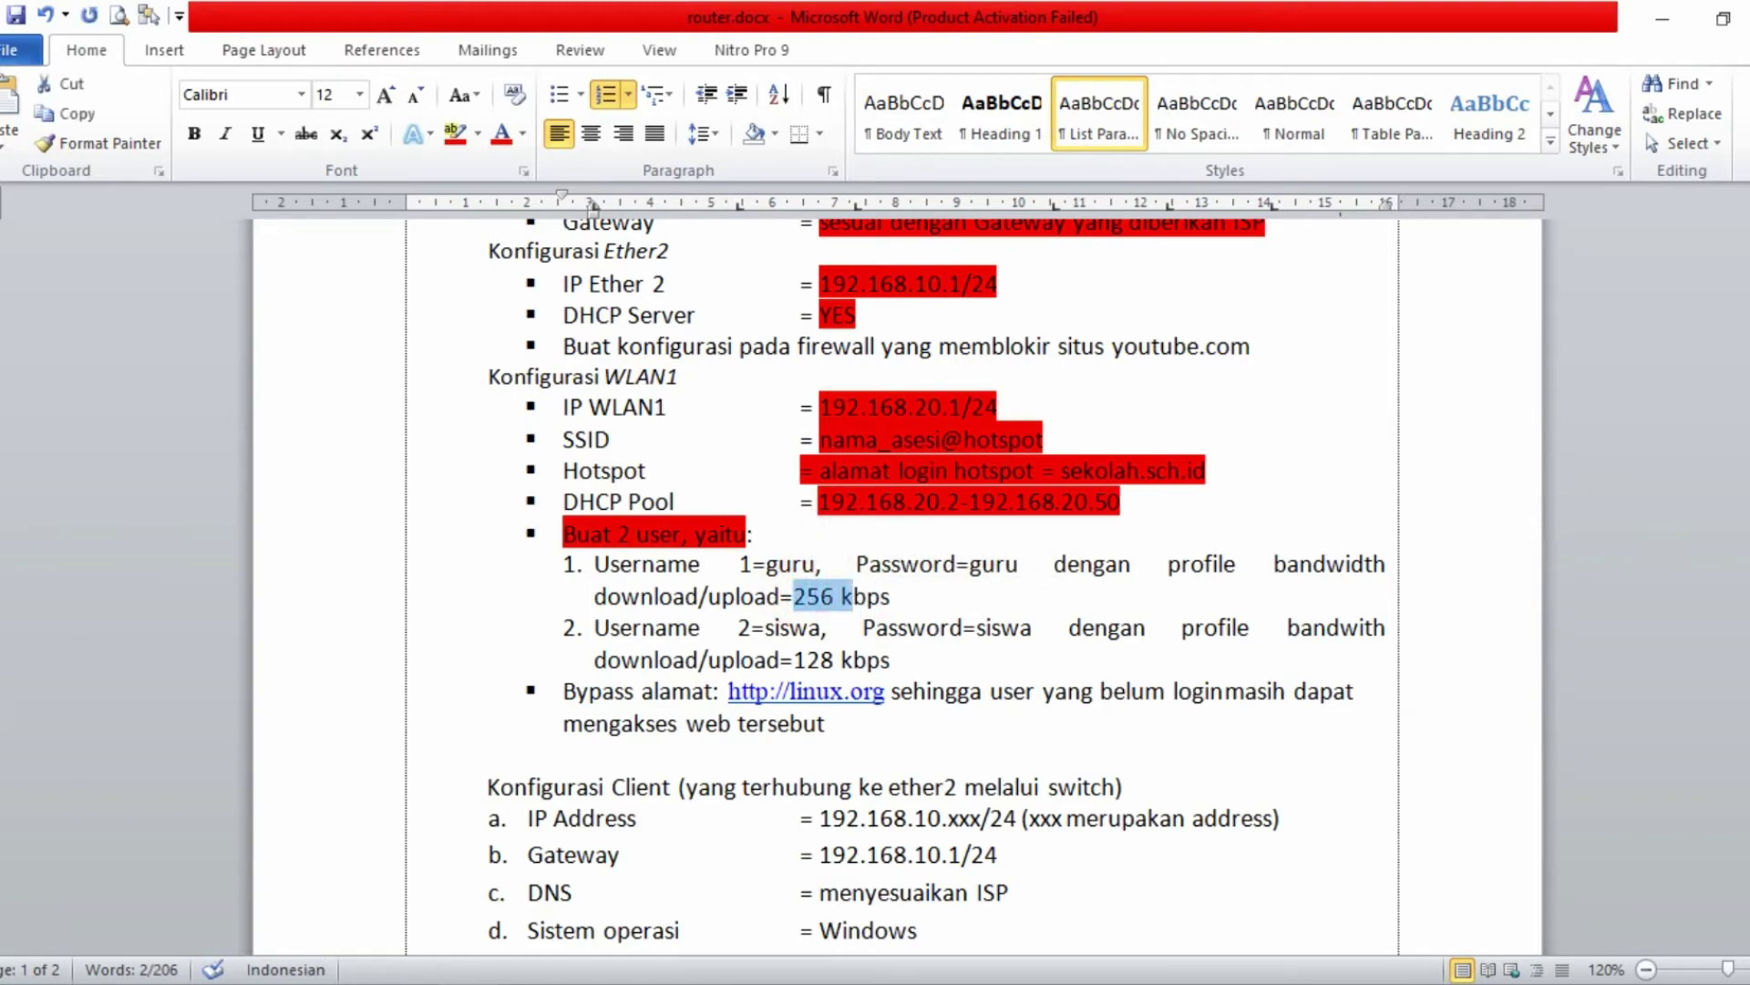
click(895, 576)
key(alt+Tab)
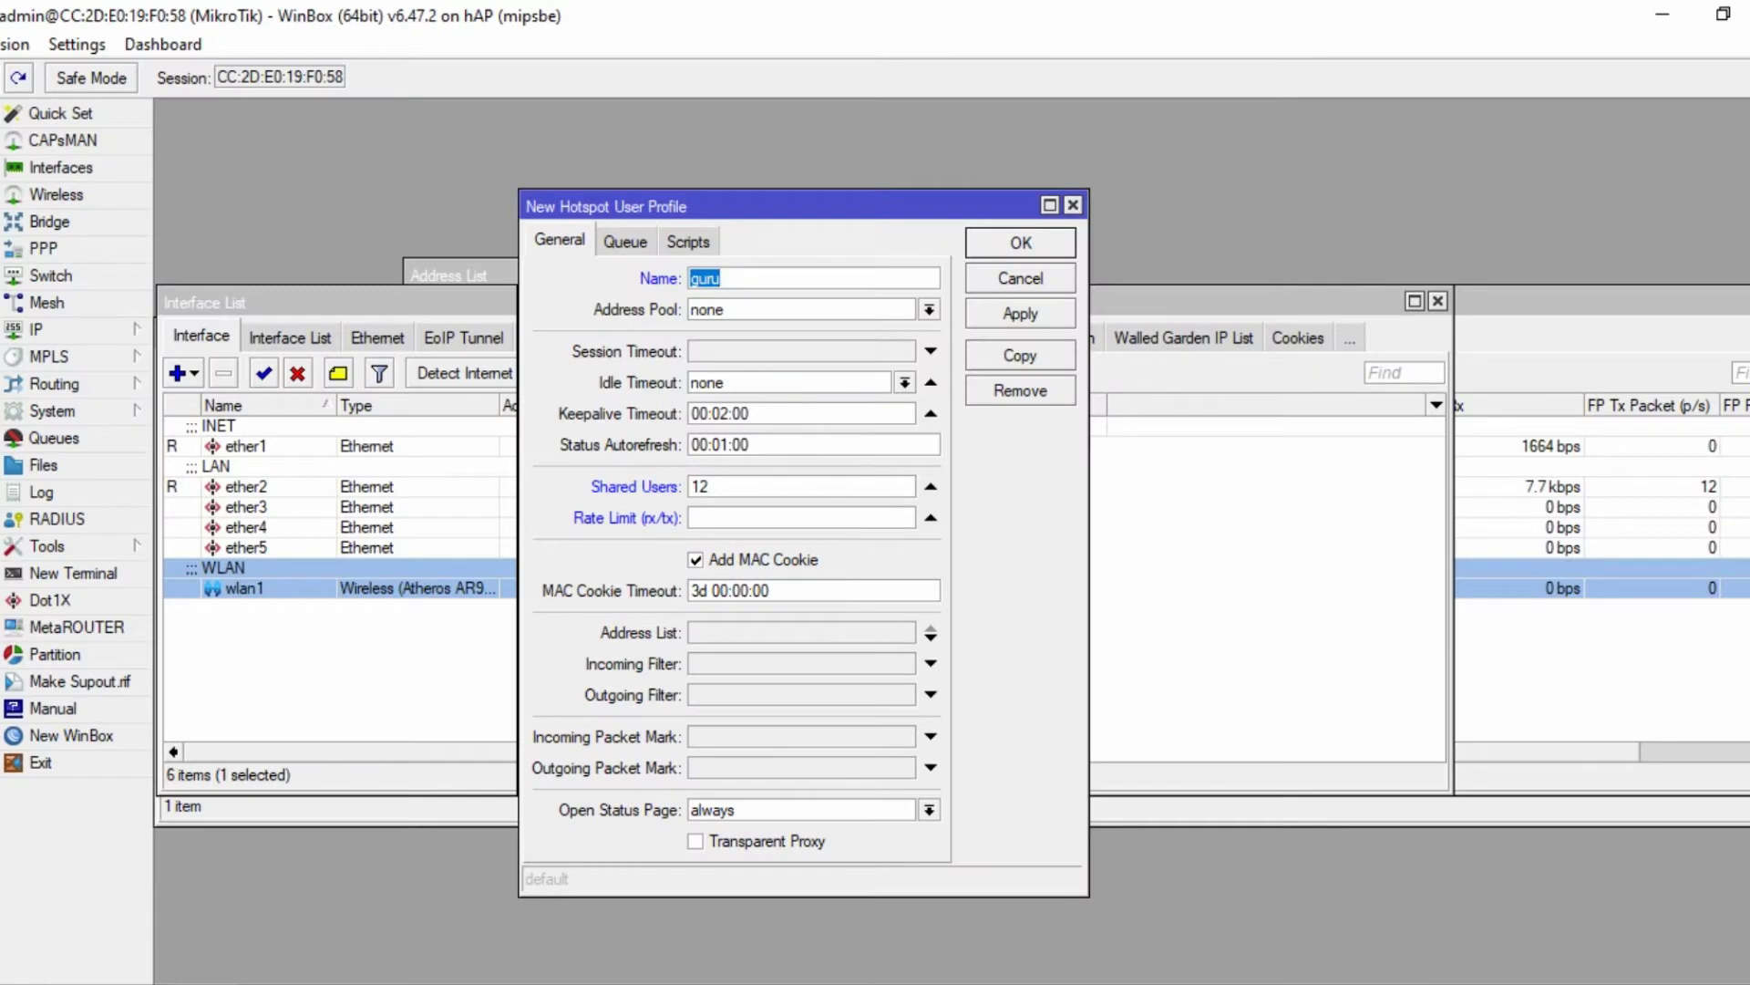
- Paste 256k as the guru profile's rate limit and save the profile
click(719, 513)
key(ctrl+v)
click(722, 517)
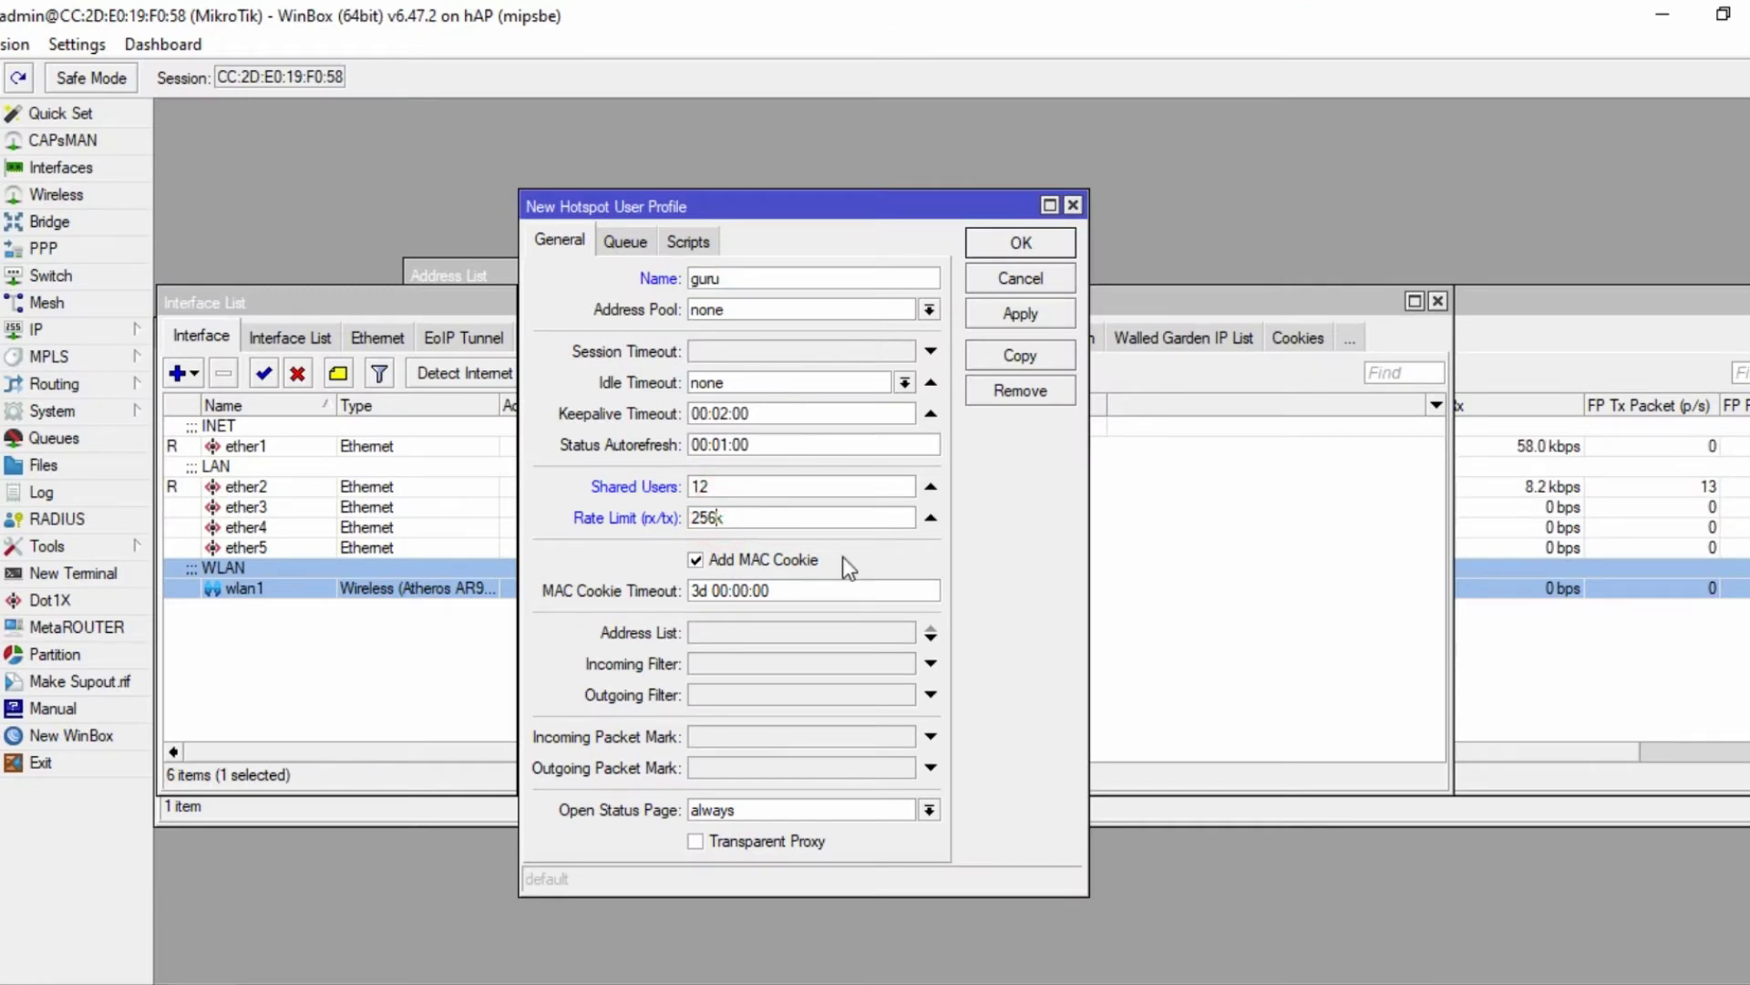
click(1024, 314)
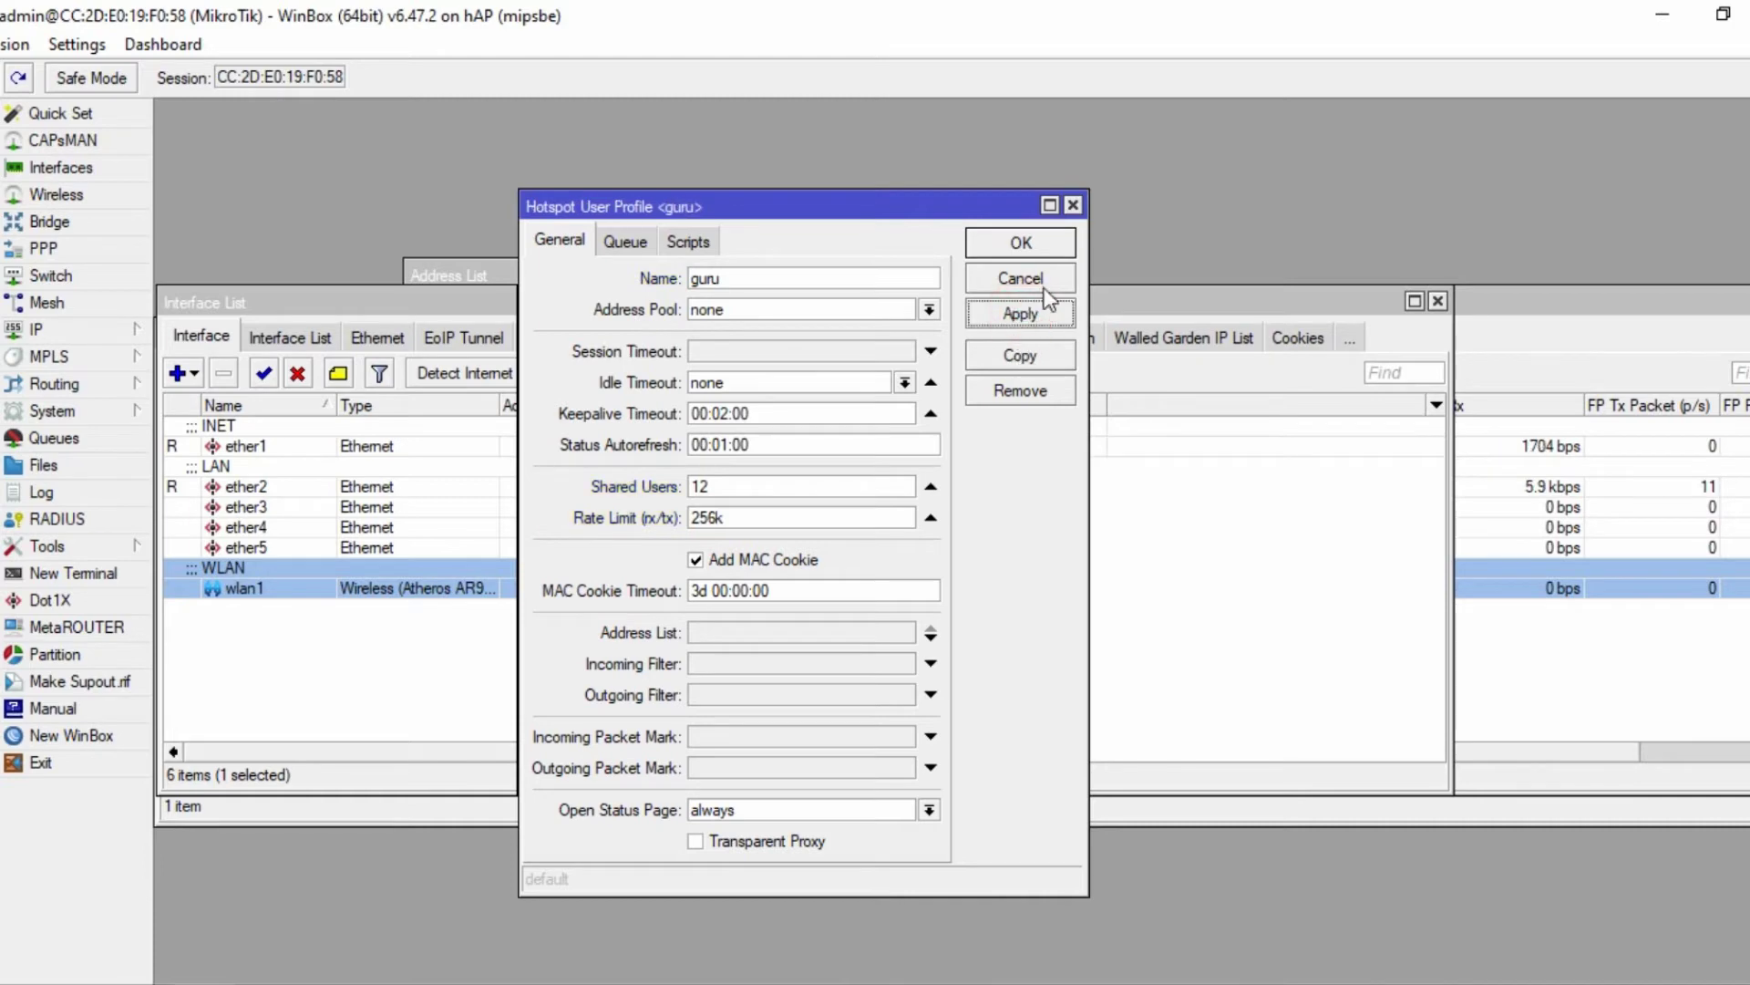
click(1013, 243)
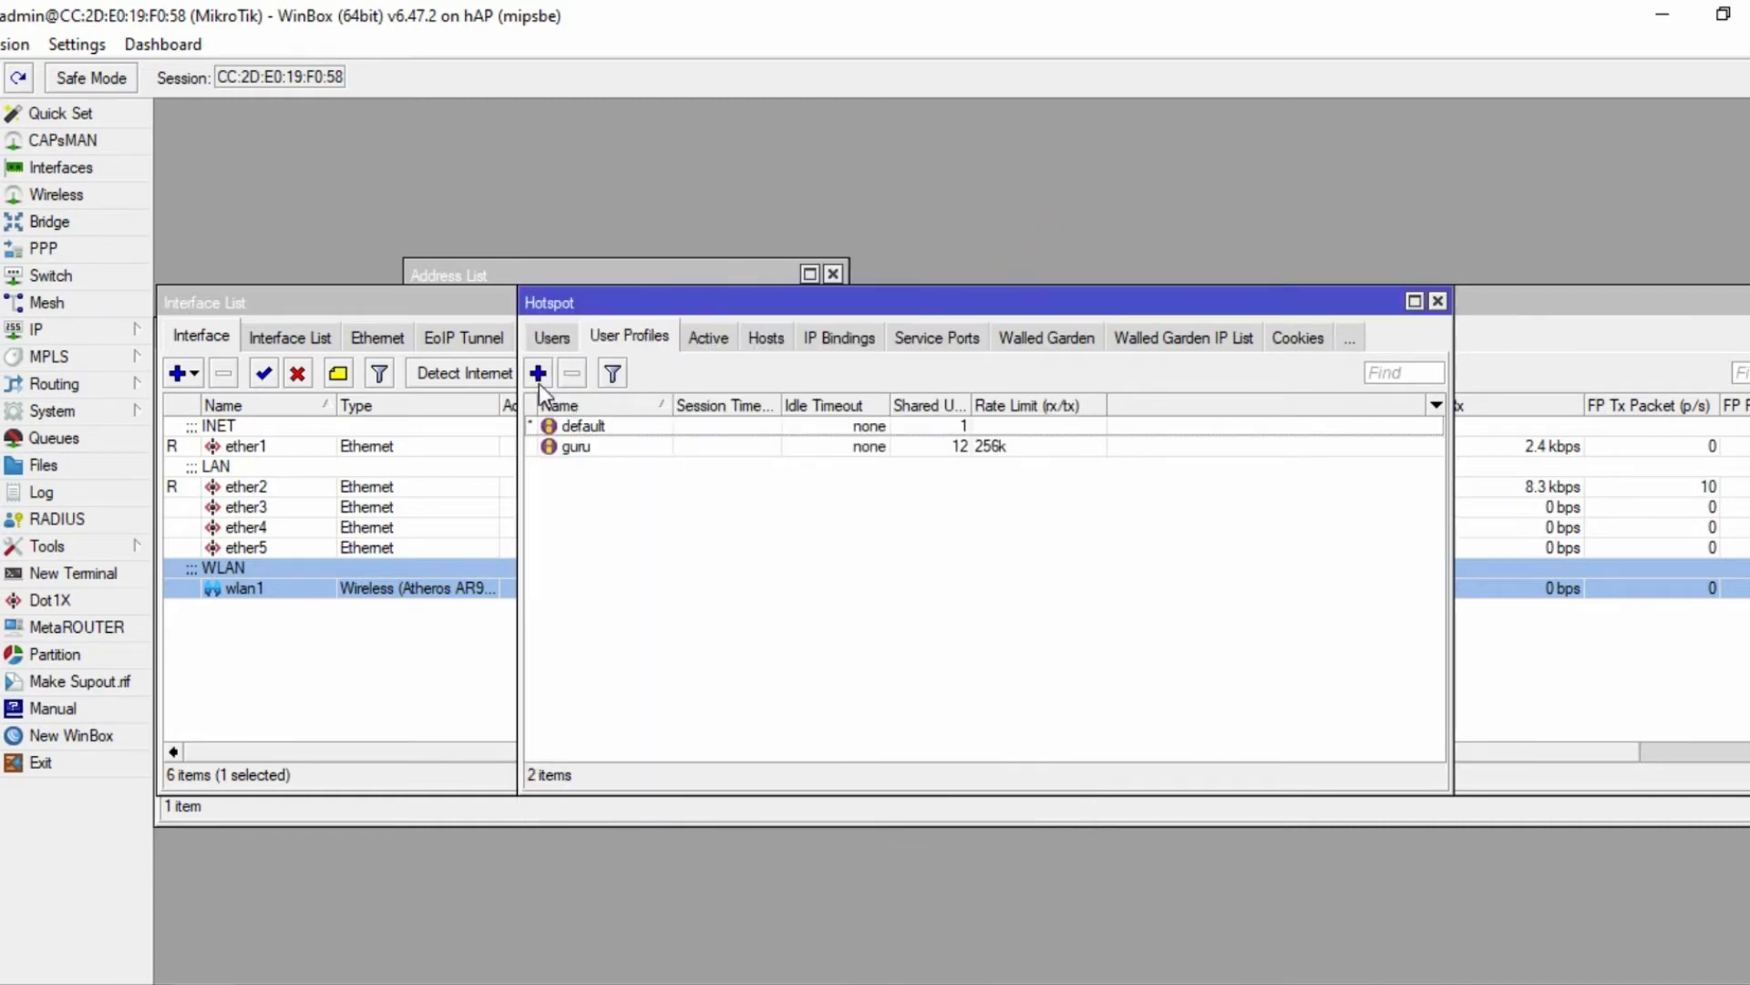
click(537, 373)
- Look up username siswa and its 128 kbps bandwidth in the task sheet
key(alt+Tab)
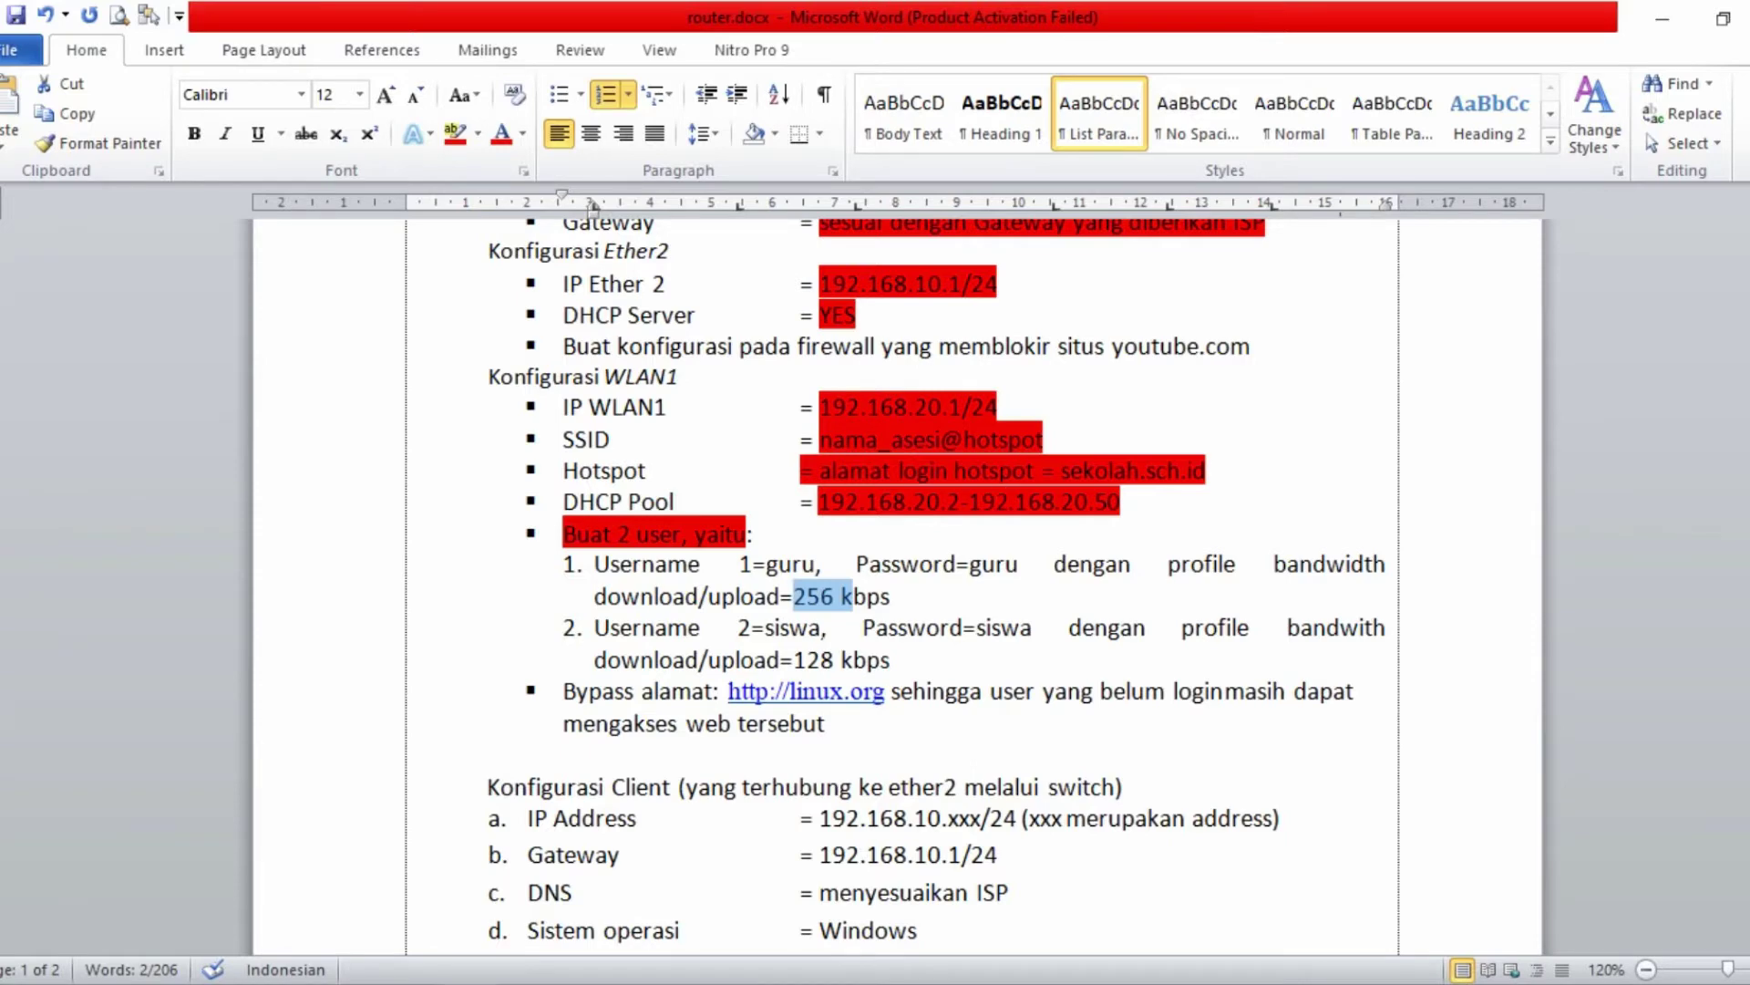
drag(821, 629, 774, 629)
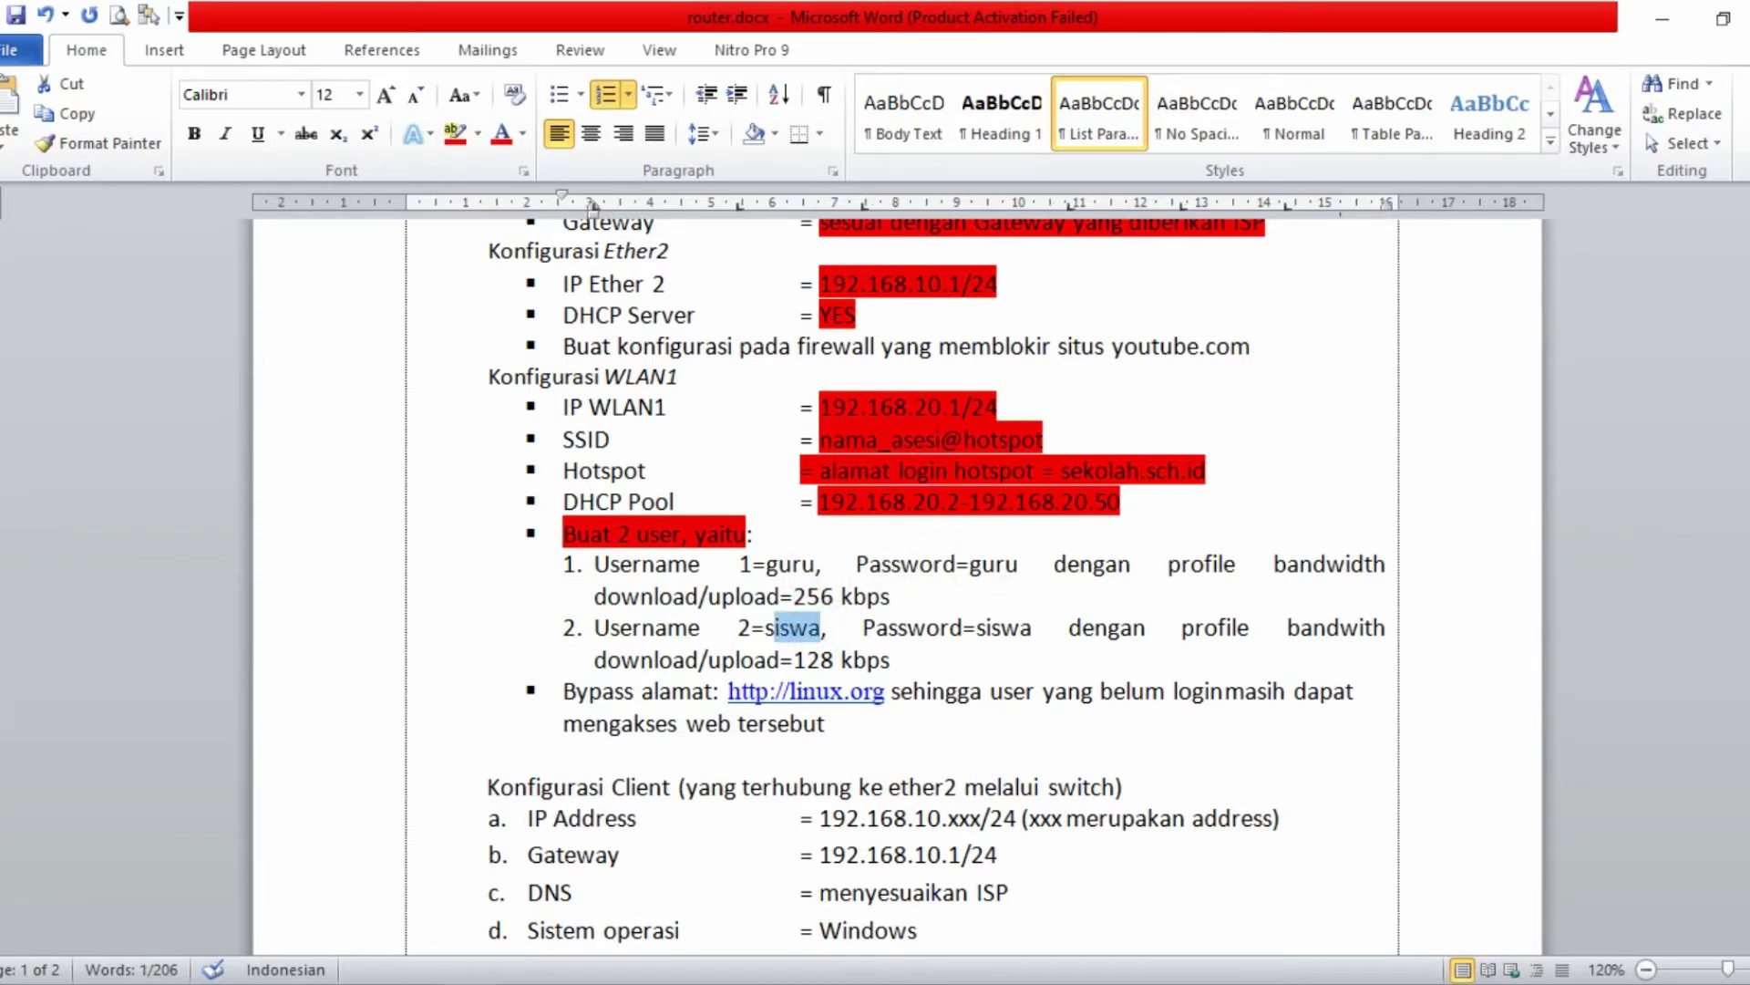
mouse_move(890, 660)
mouse_down()
mouse_move(795, 659)
mouse_move(890, 660)
mouse_up()
click(801, 659)
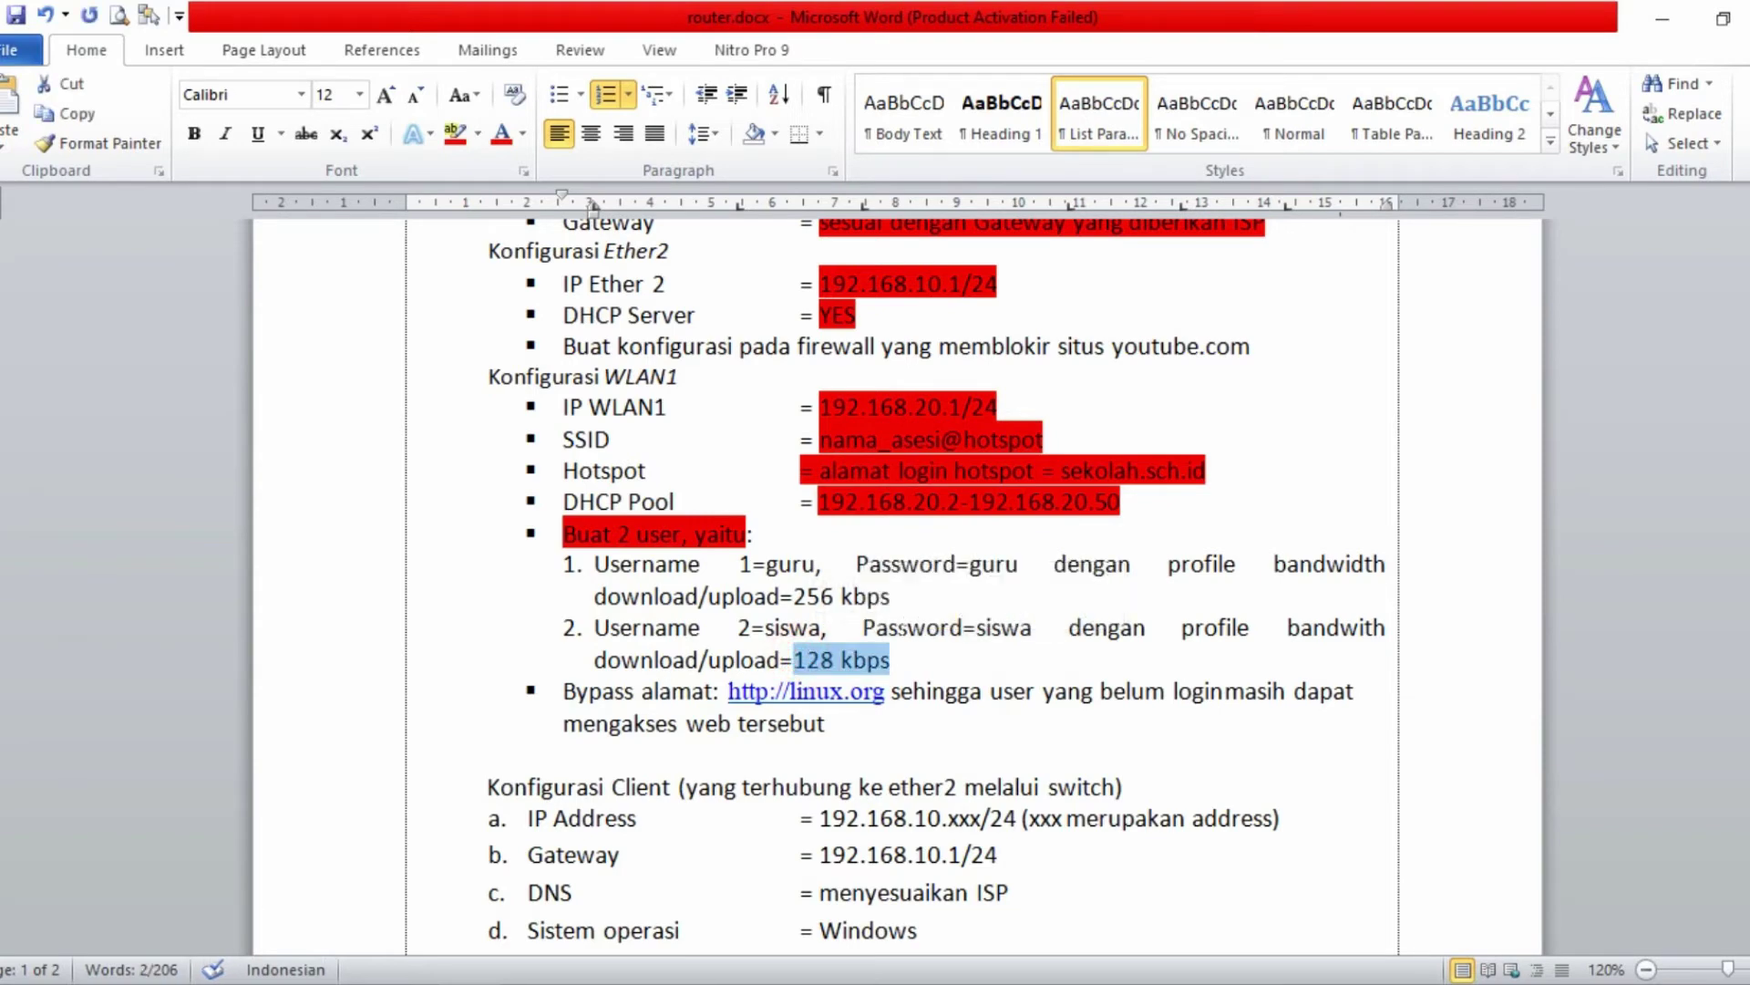
key(alt+Tab)
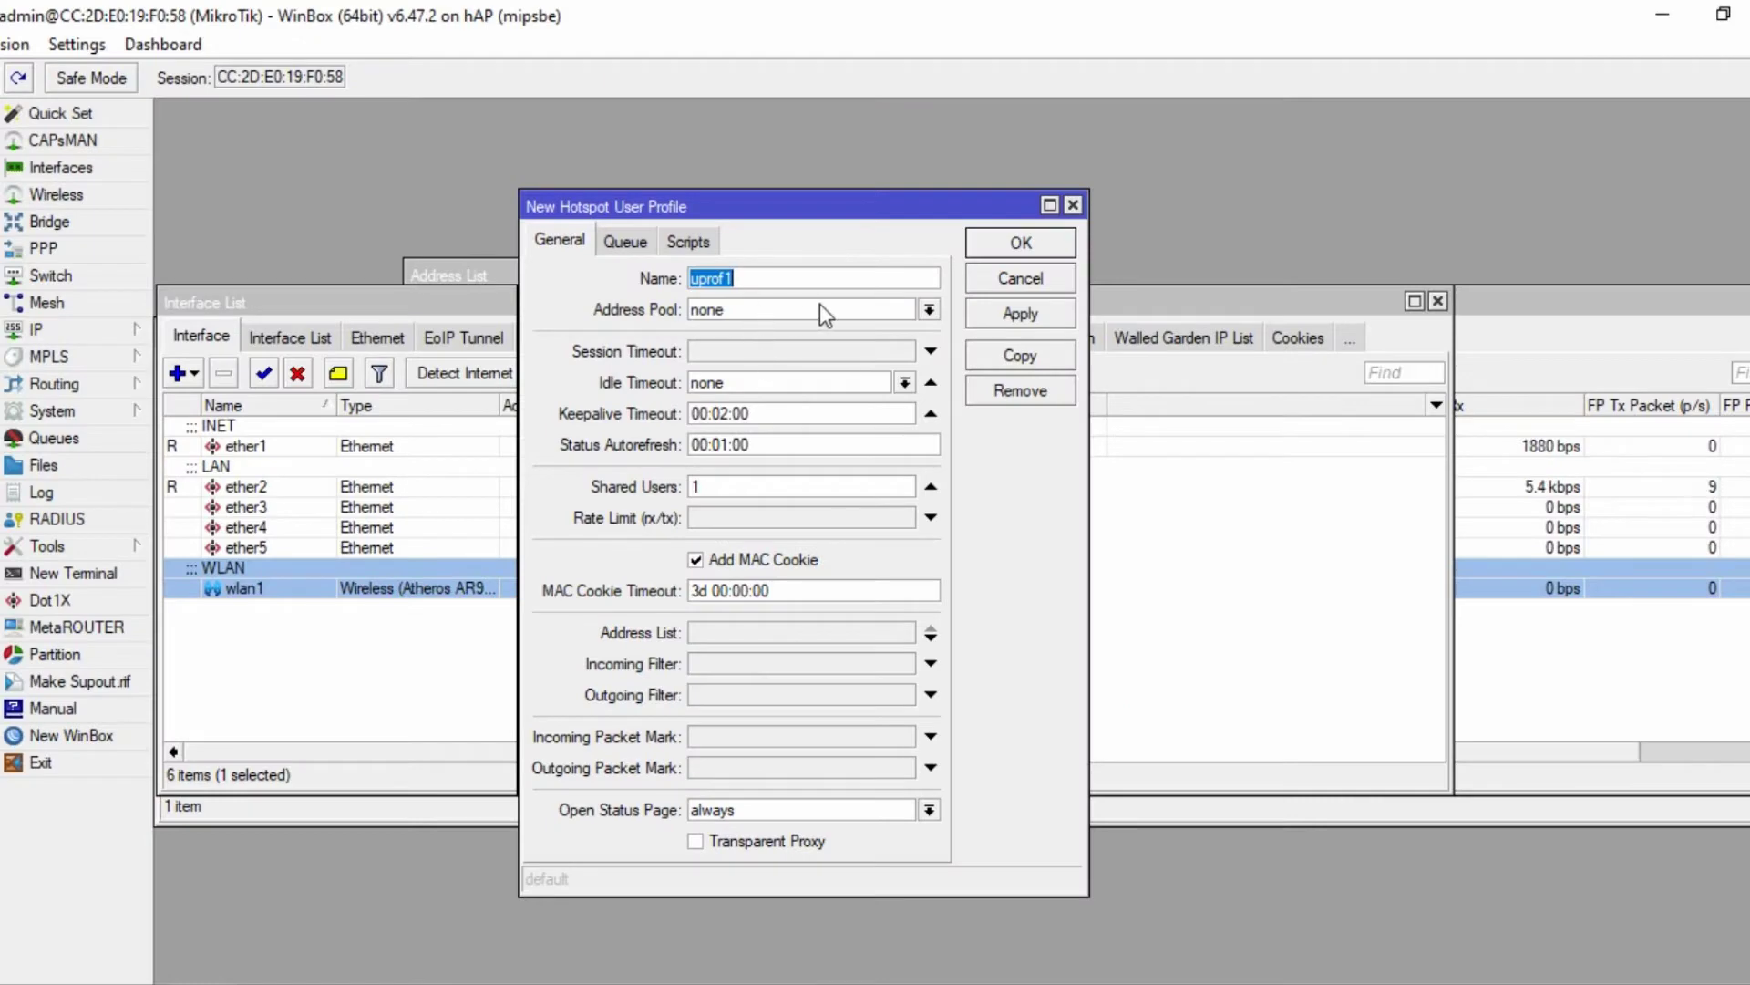
- Name the new profile siswa with 12 shared users and 128k/128k rate limit, and save it
text(siswa)
click(720, 488)
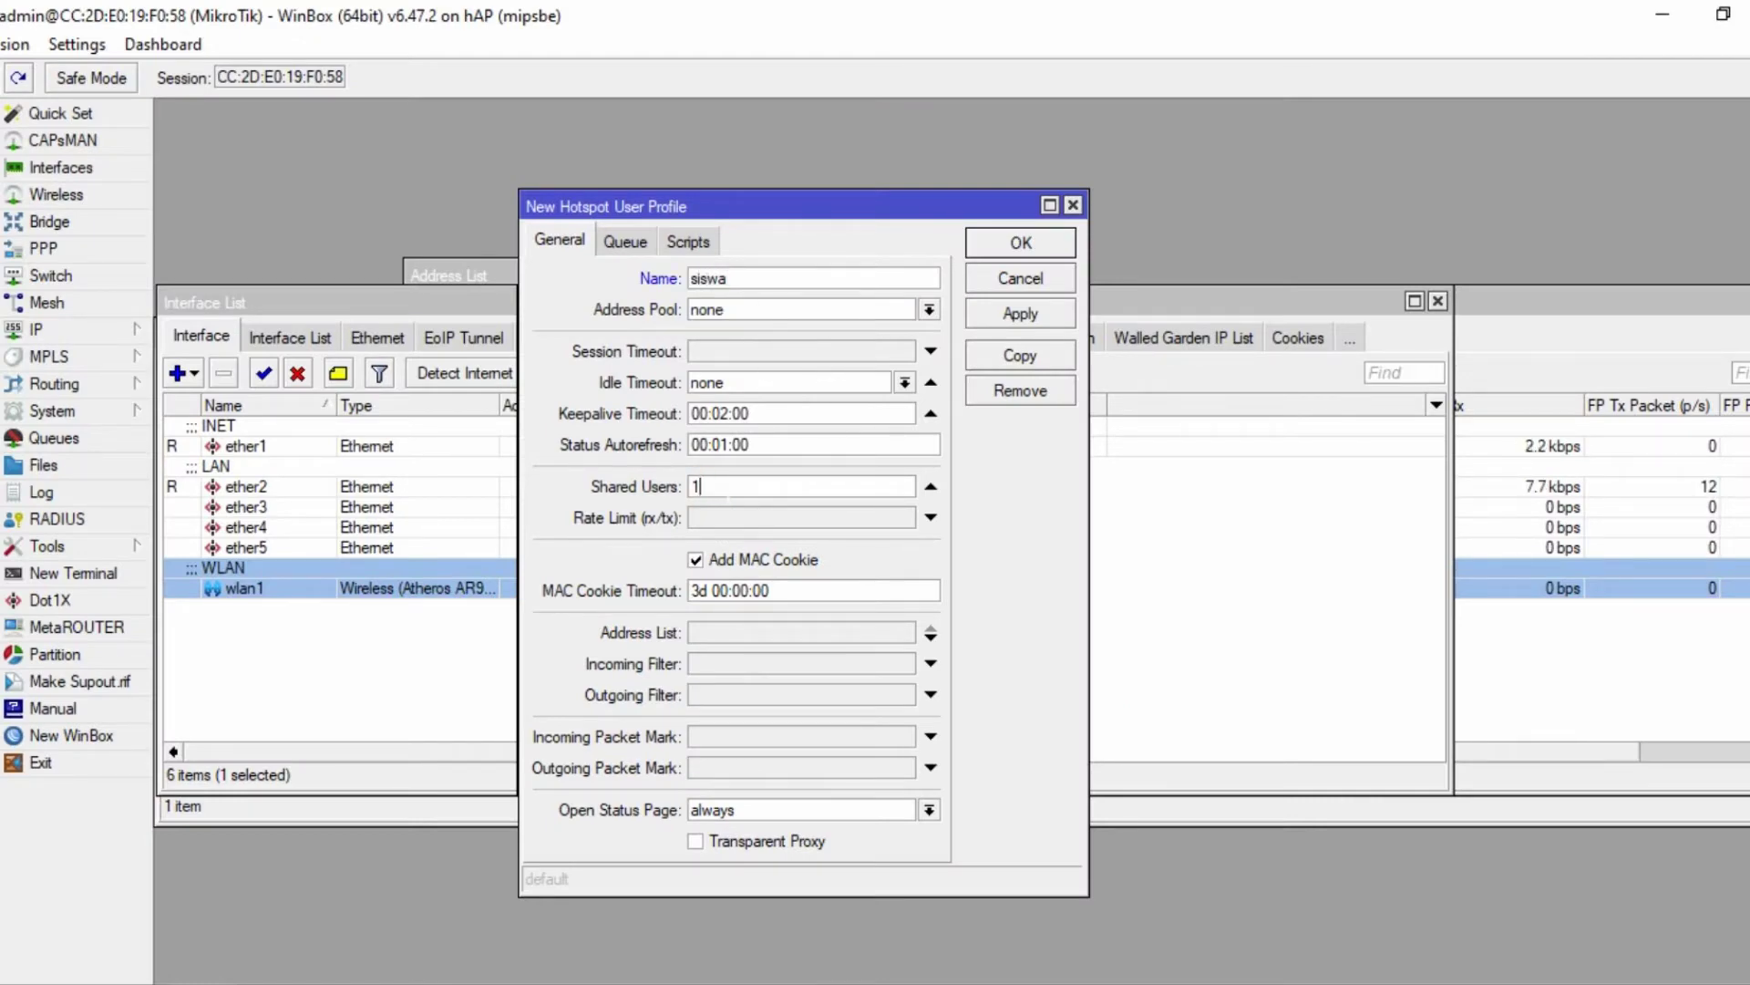
text(2)
click(746, 518)
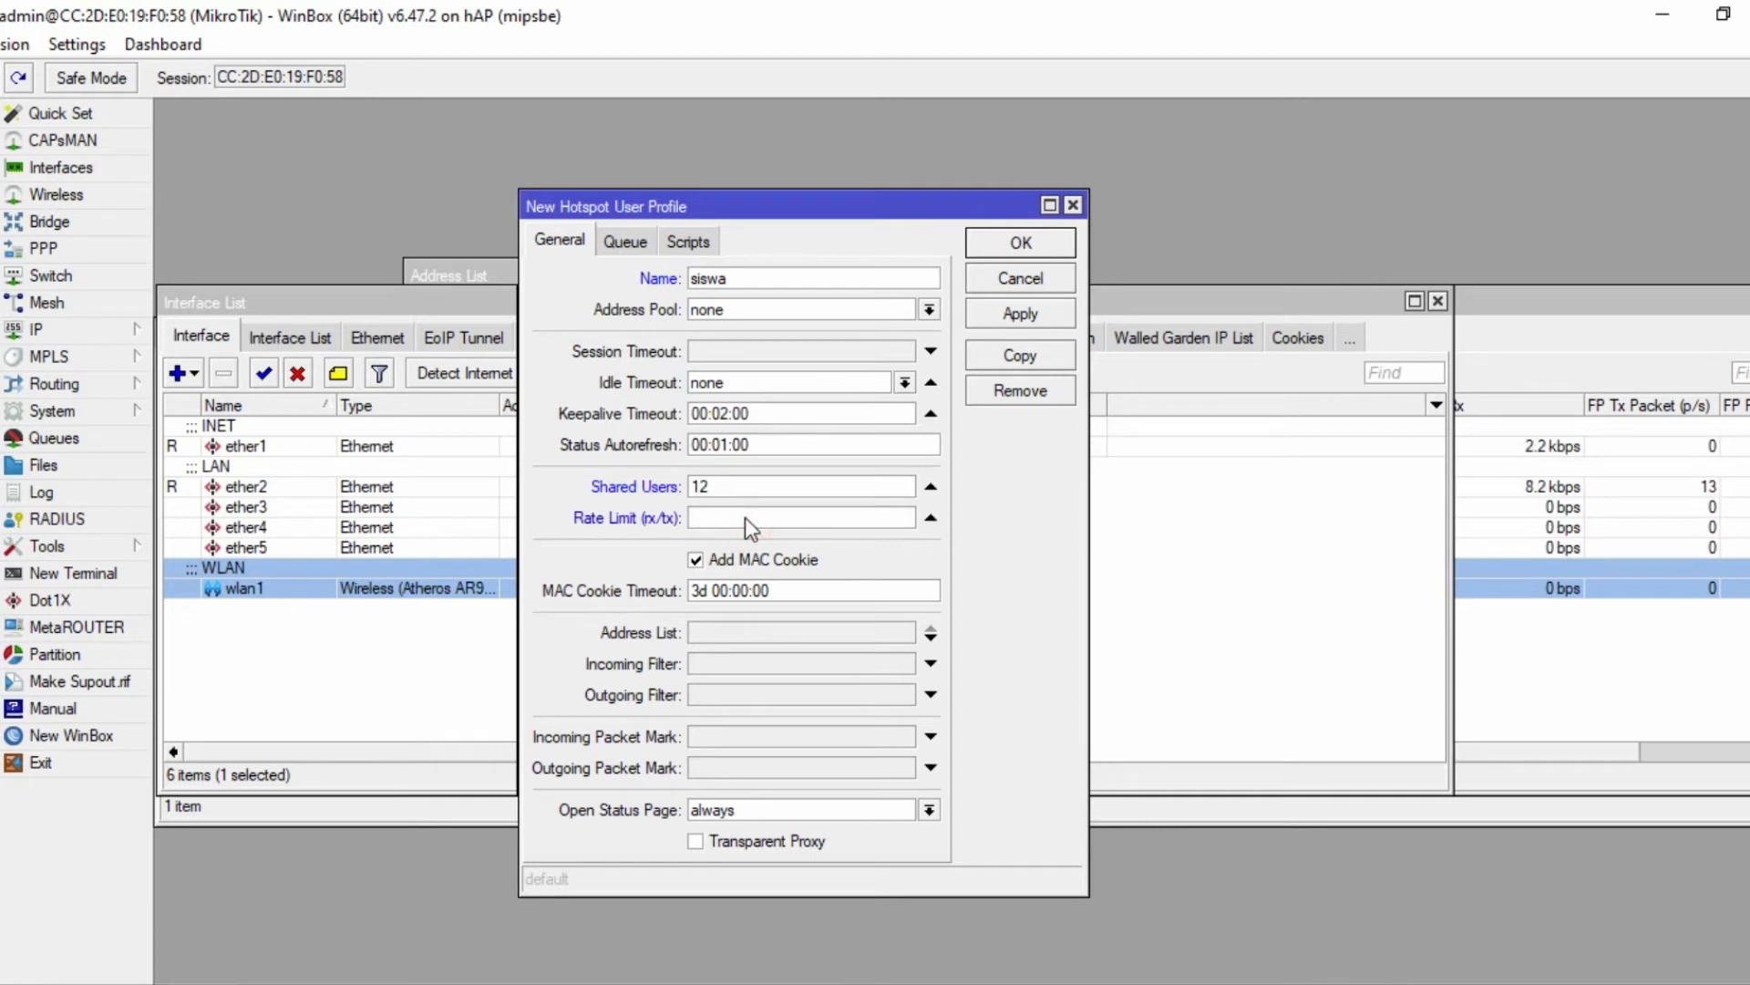
text(128 kbps)
key(BackSpace)
key(BackSpace)
key(BackSpace)
key(BackSpace)
text(k/128k)
click(1021, 313)
click(1020, 243)
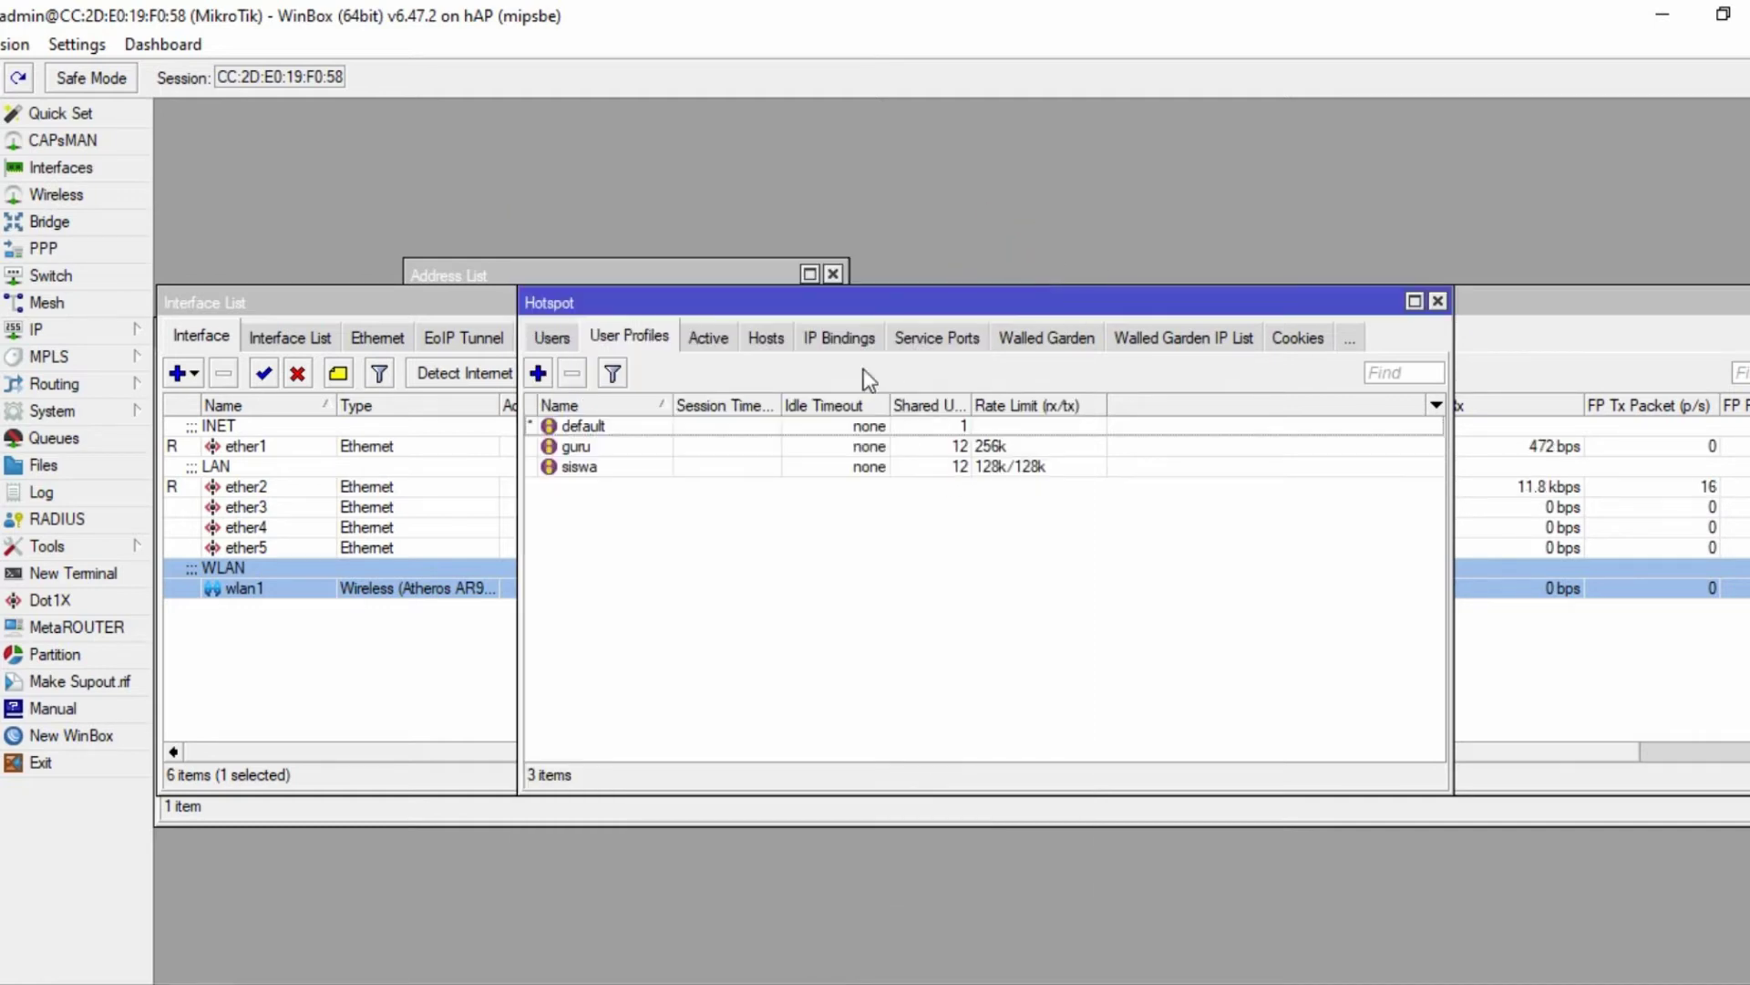
- Edit the guru profile to a 256k/256k rate limit, then start a new entry in Hotspot Users
double_click(924, 449)
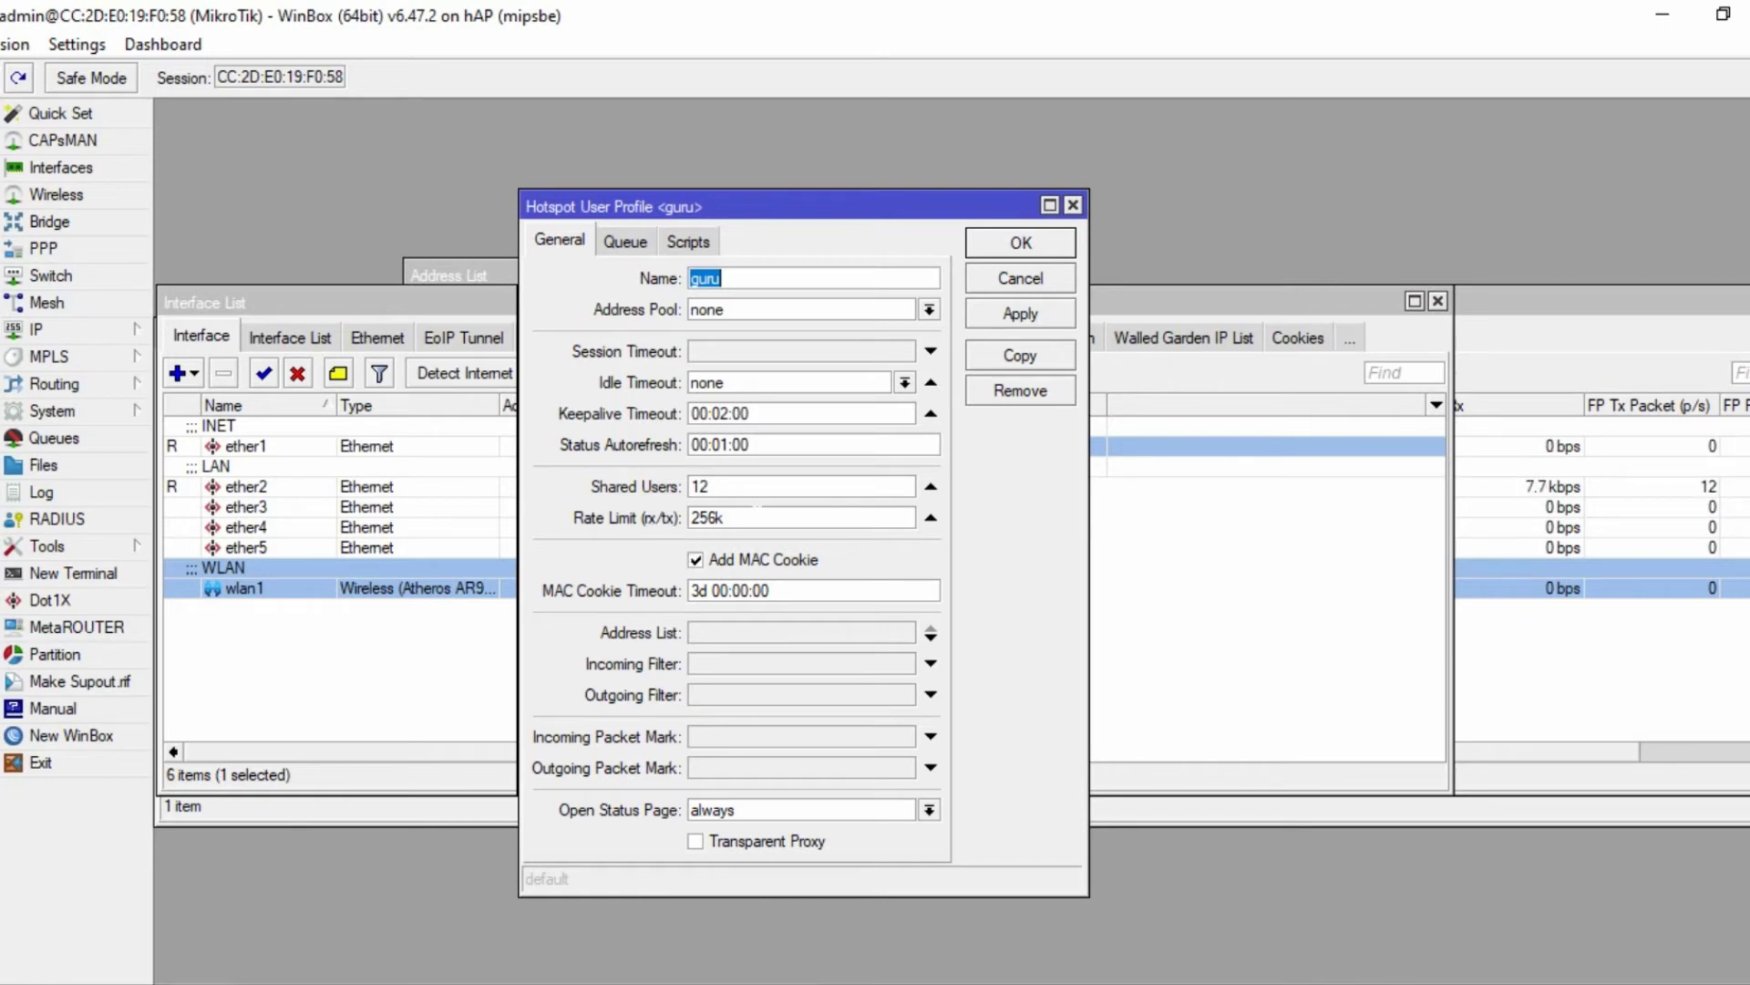
click(758, 513)
text(256)
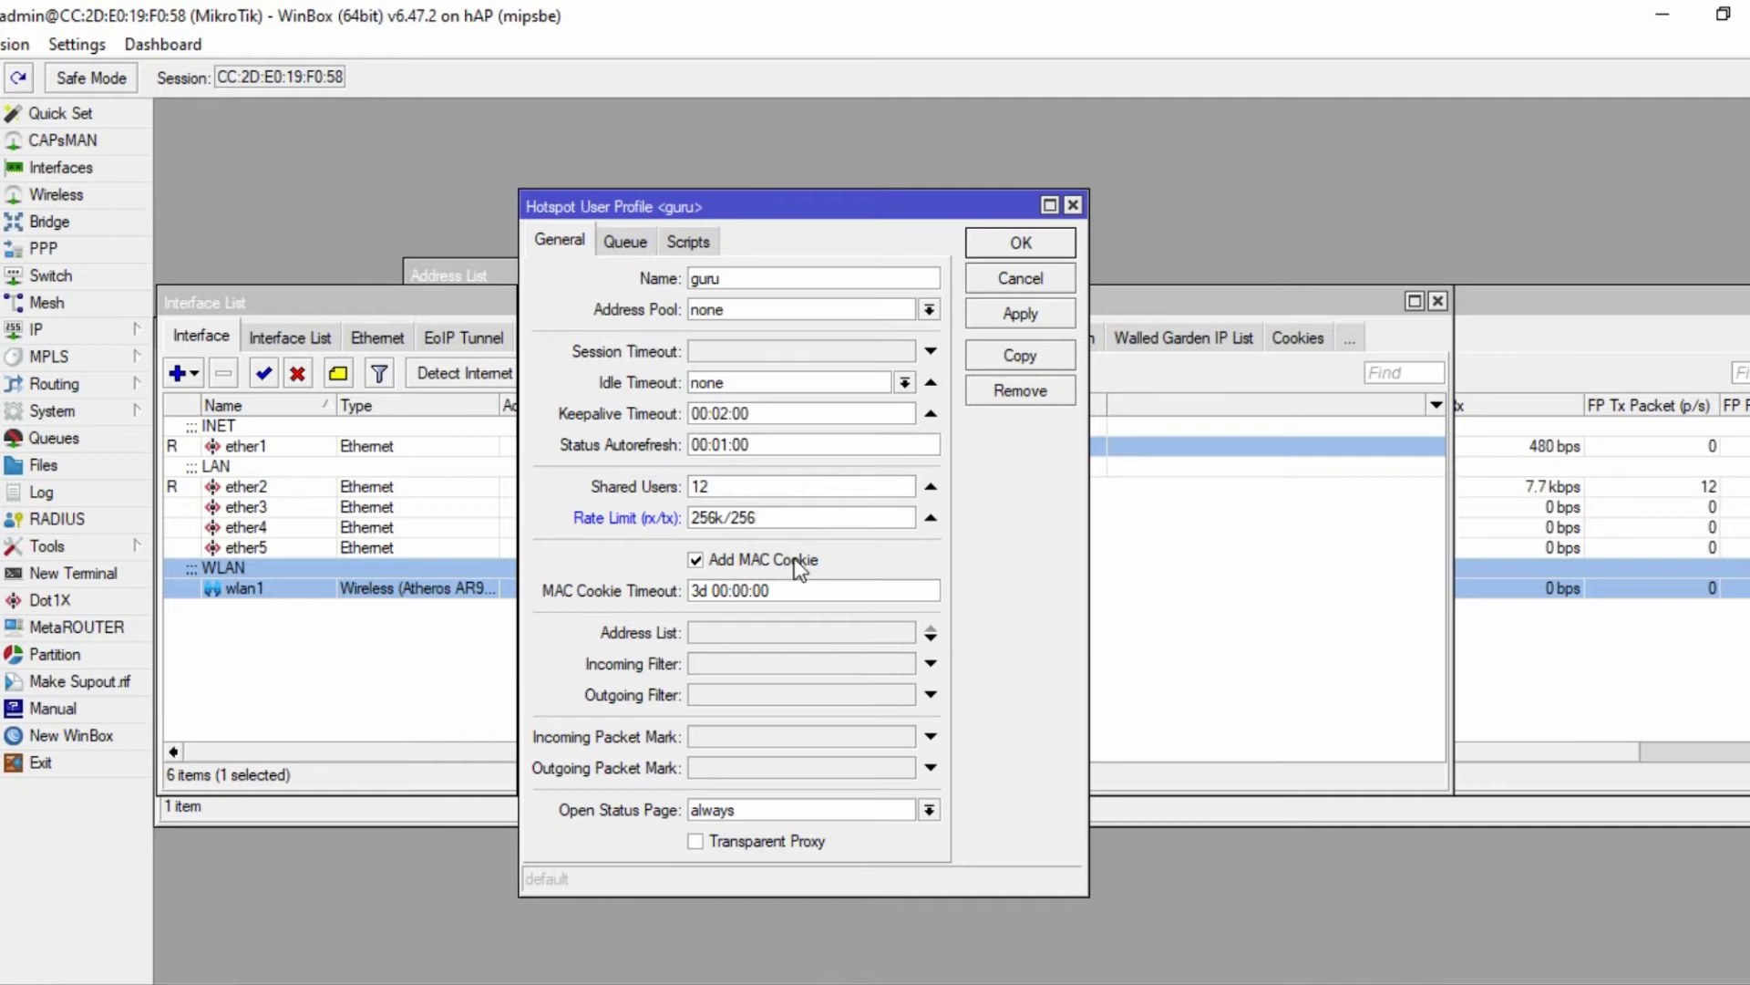
text(k)
click(1020, 313)
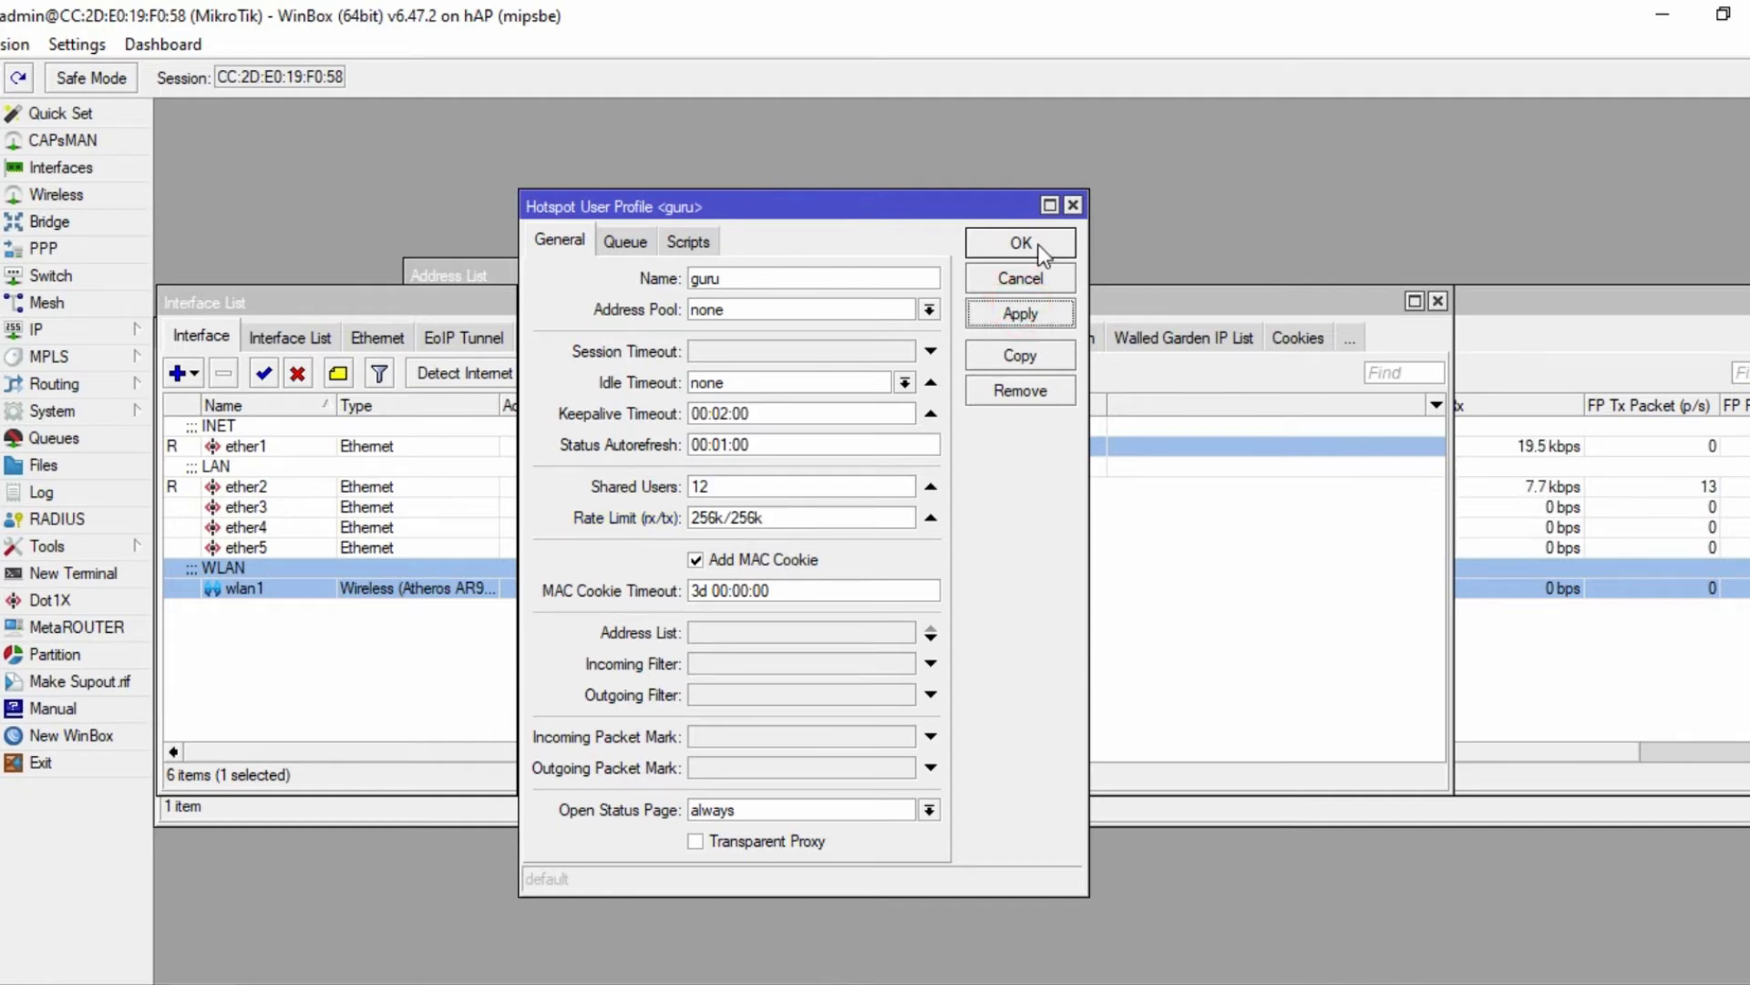
click(1034, 244)
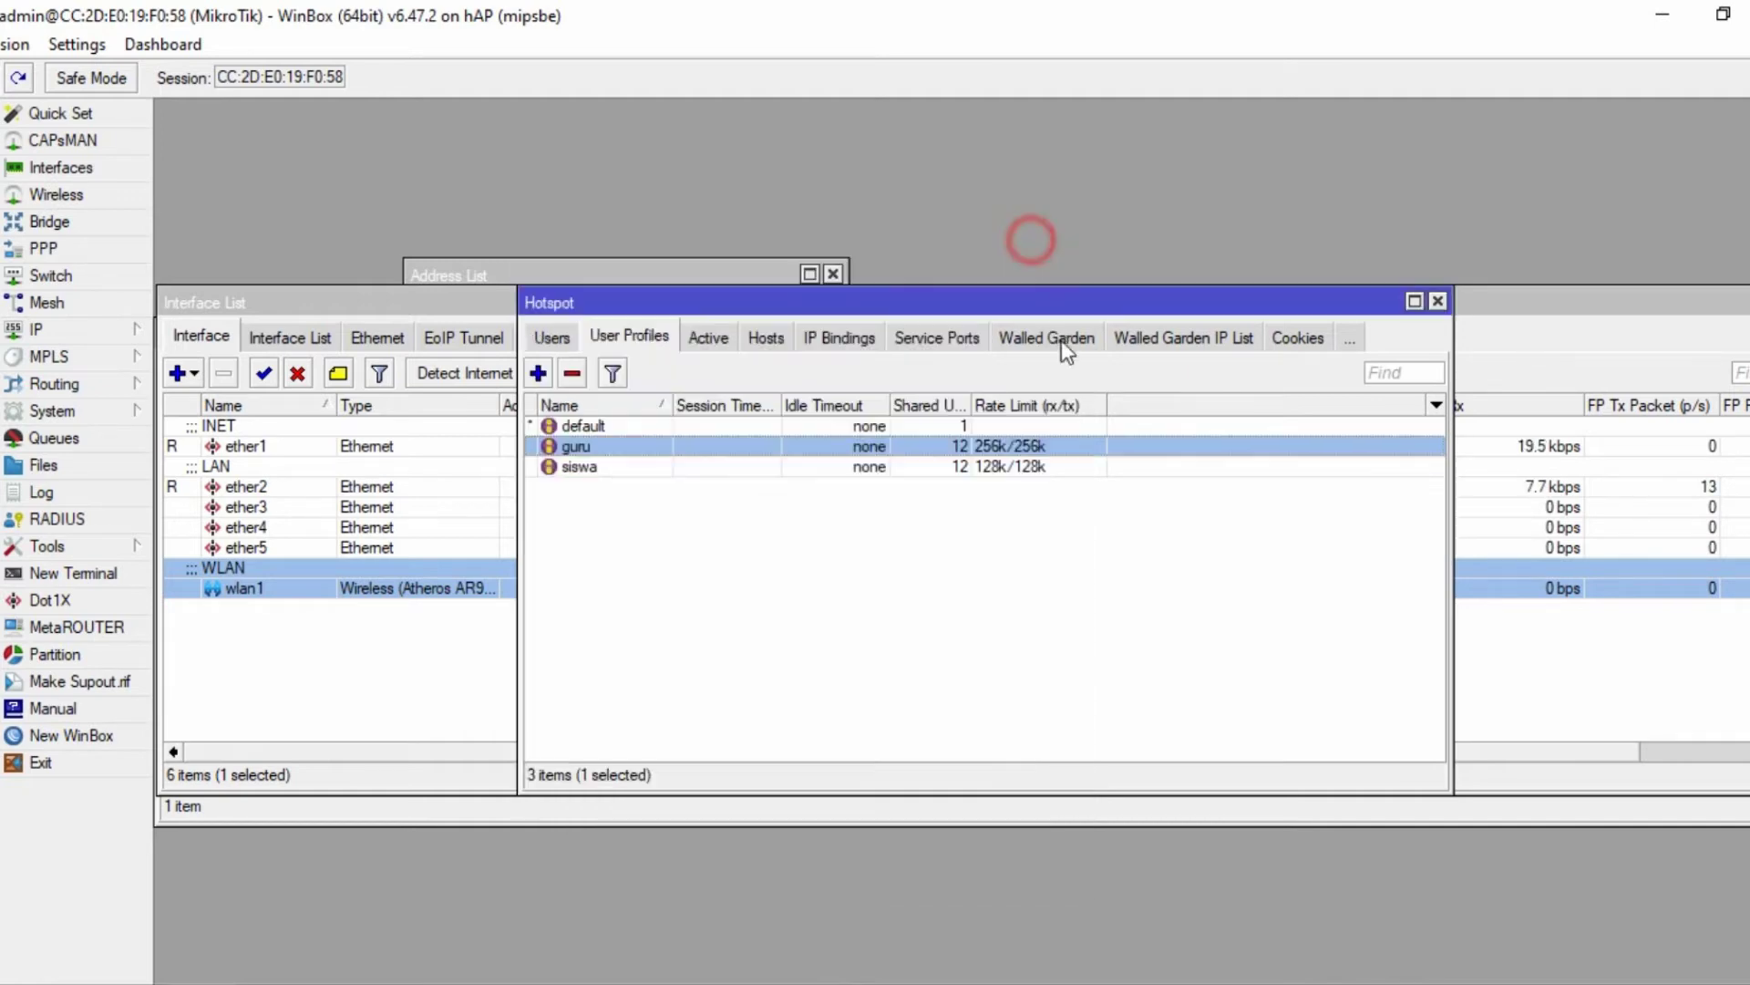
click(551, 338)
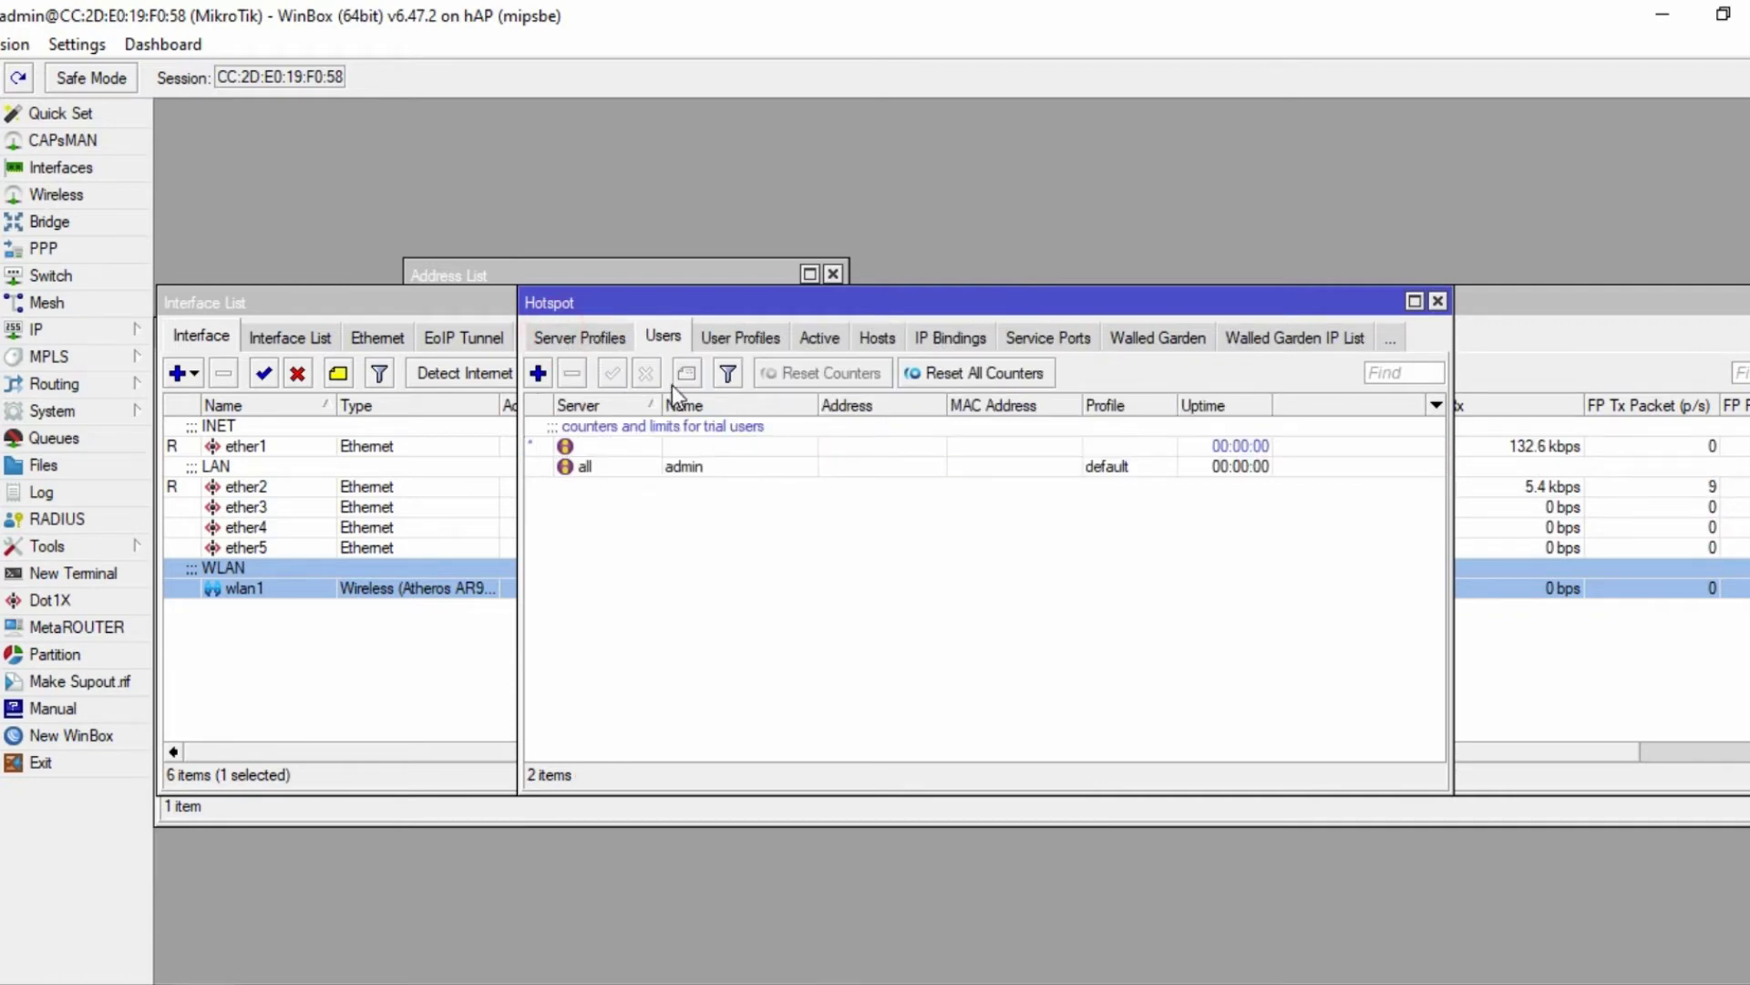
click(538, 373)
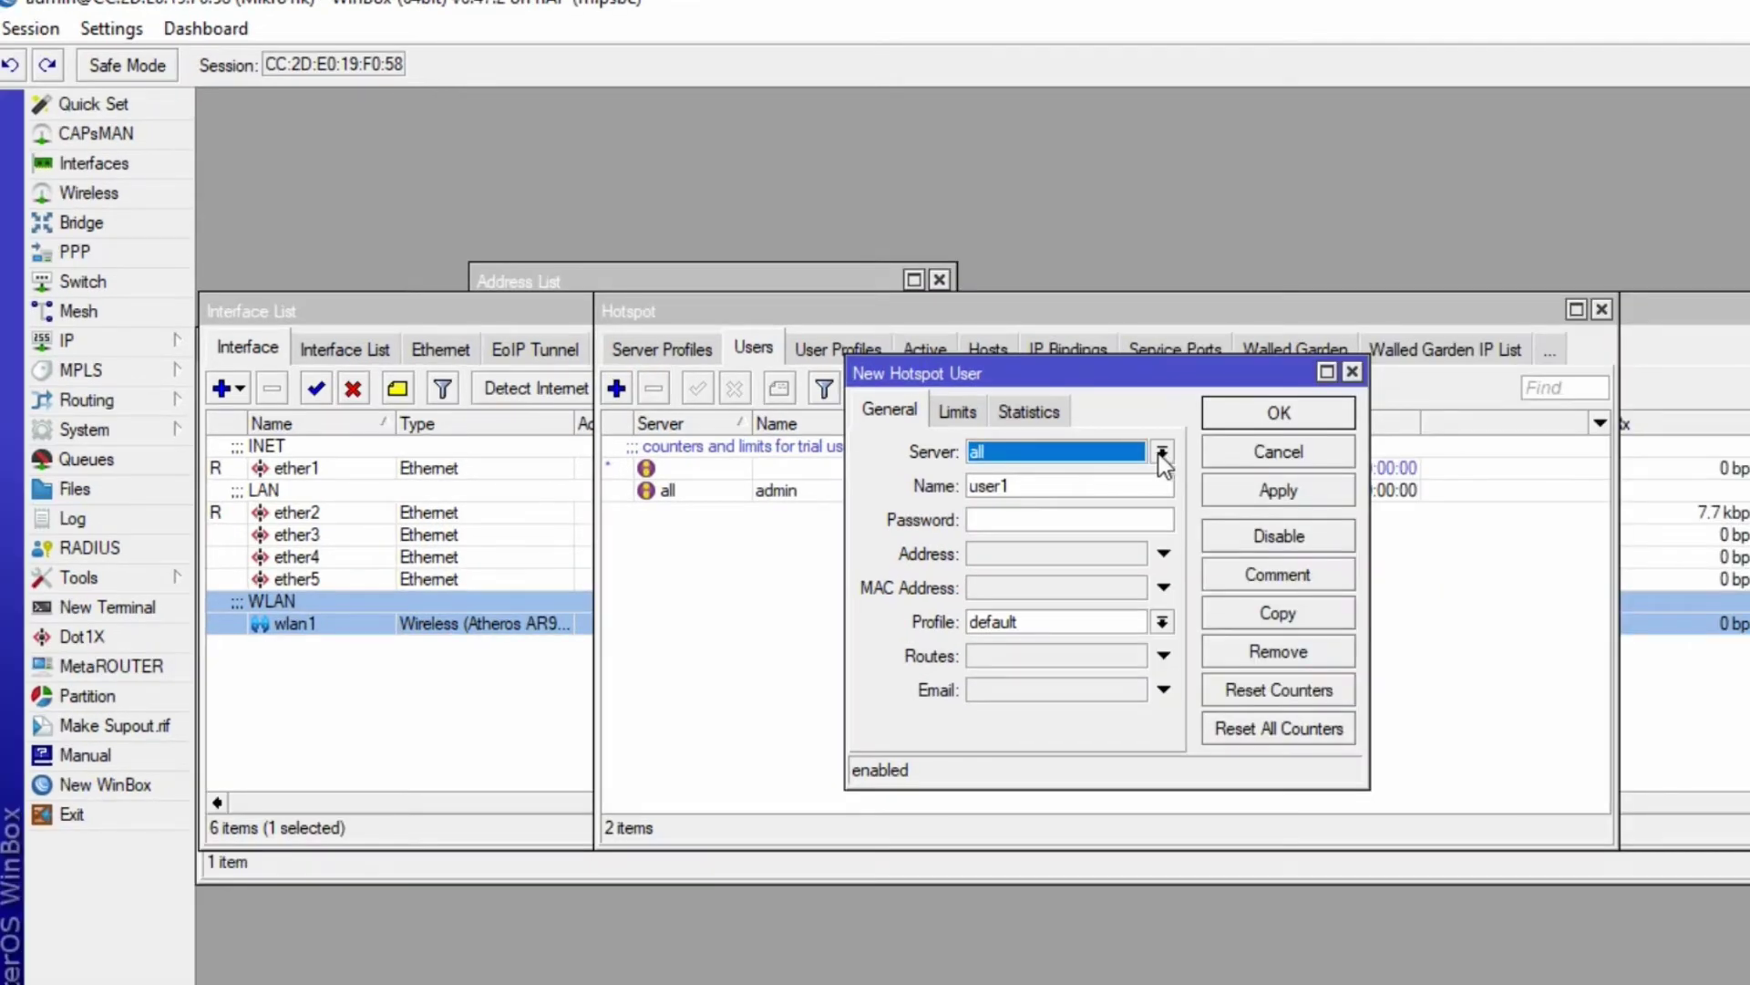
click(1162, 453)
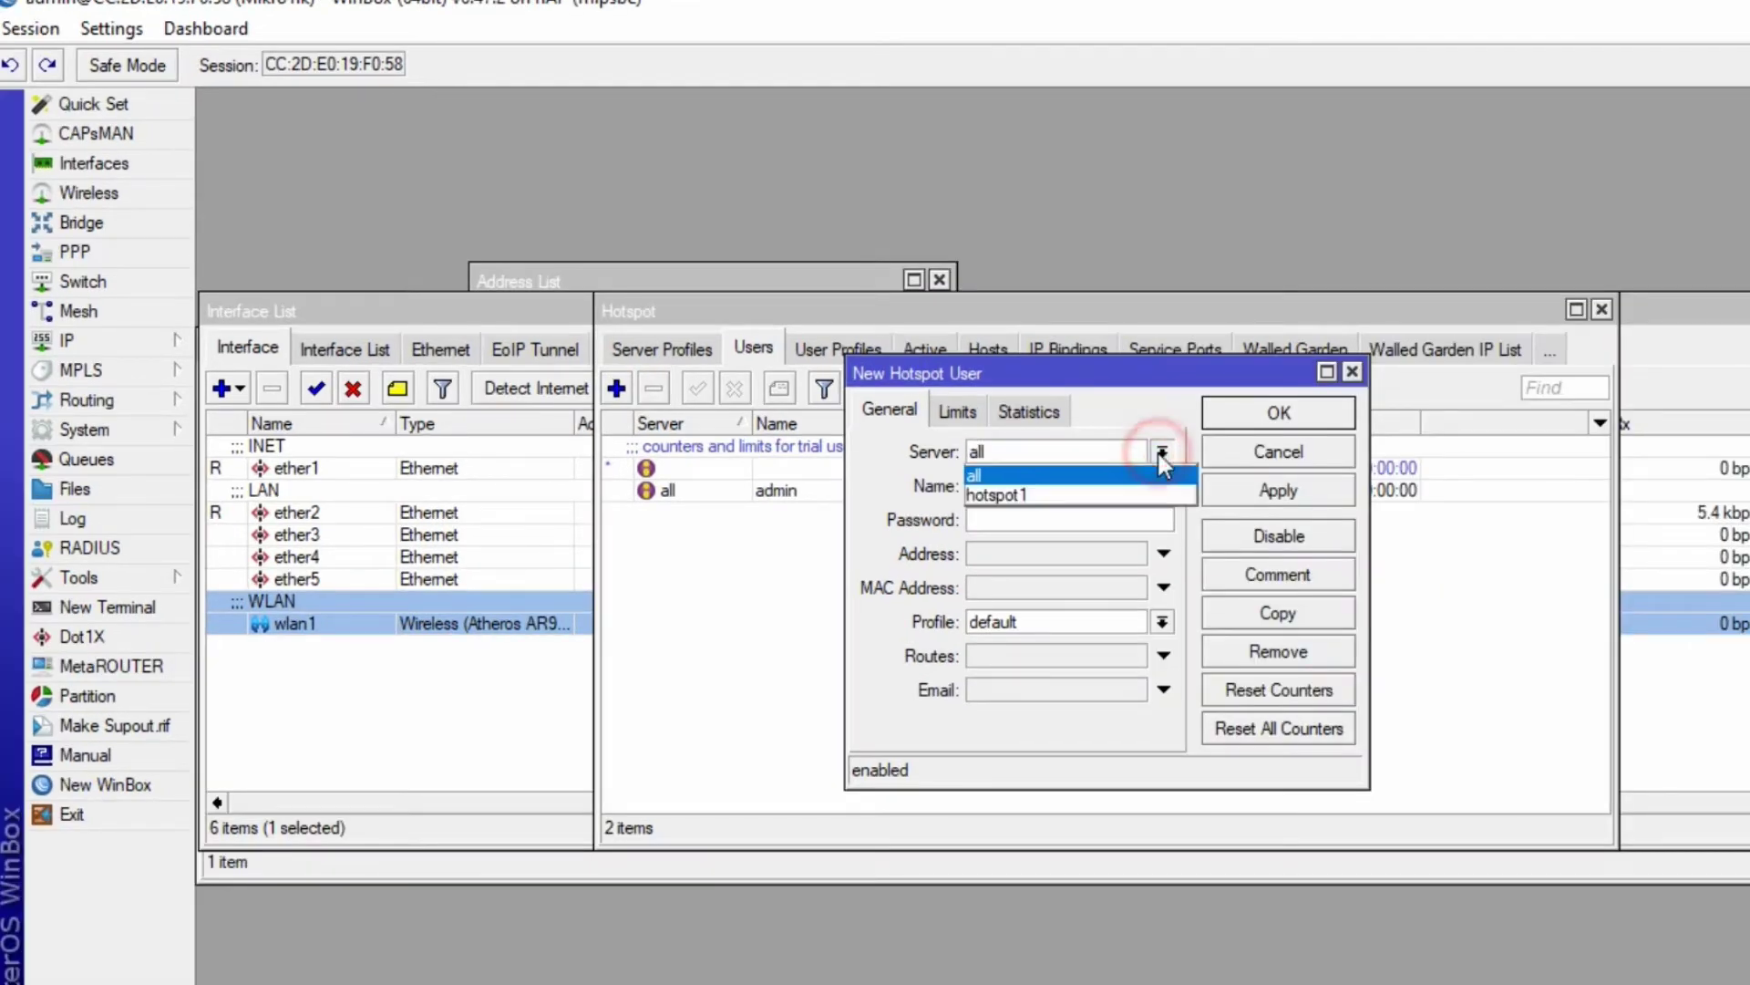
click(1058, 493)
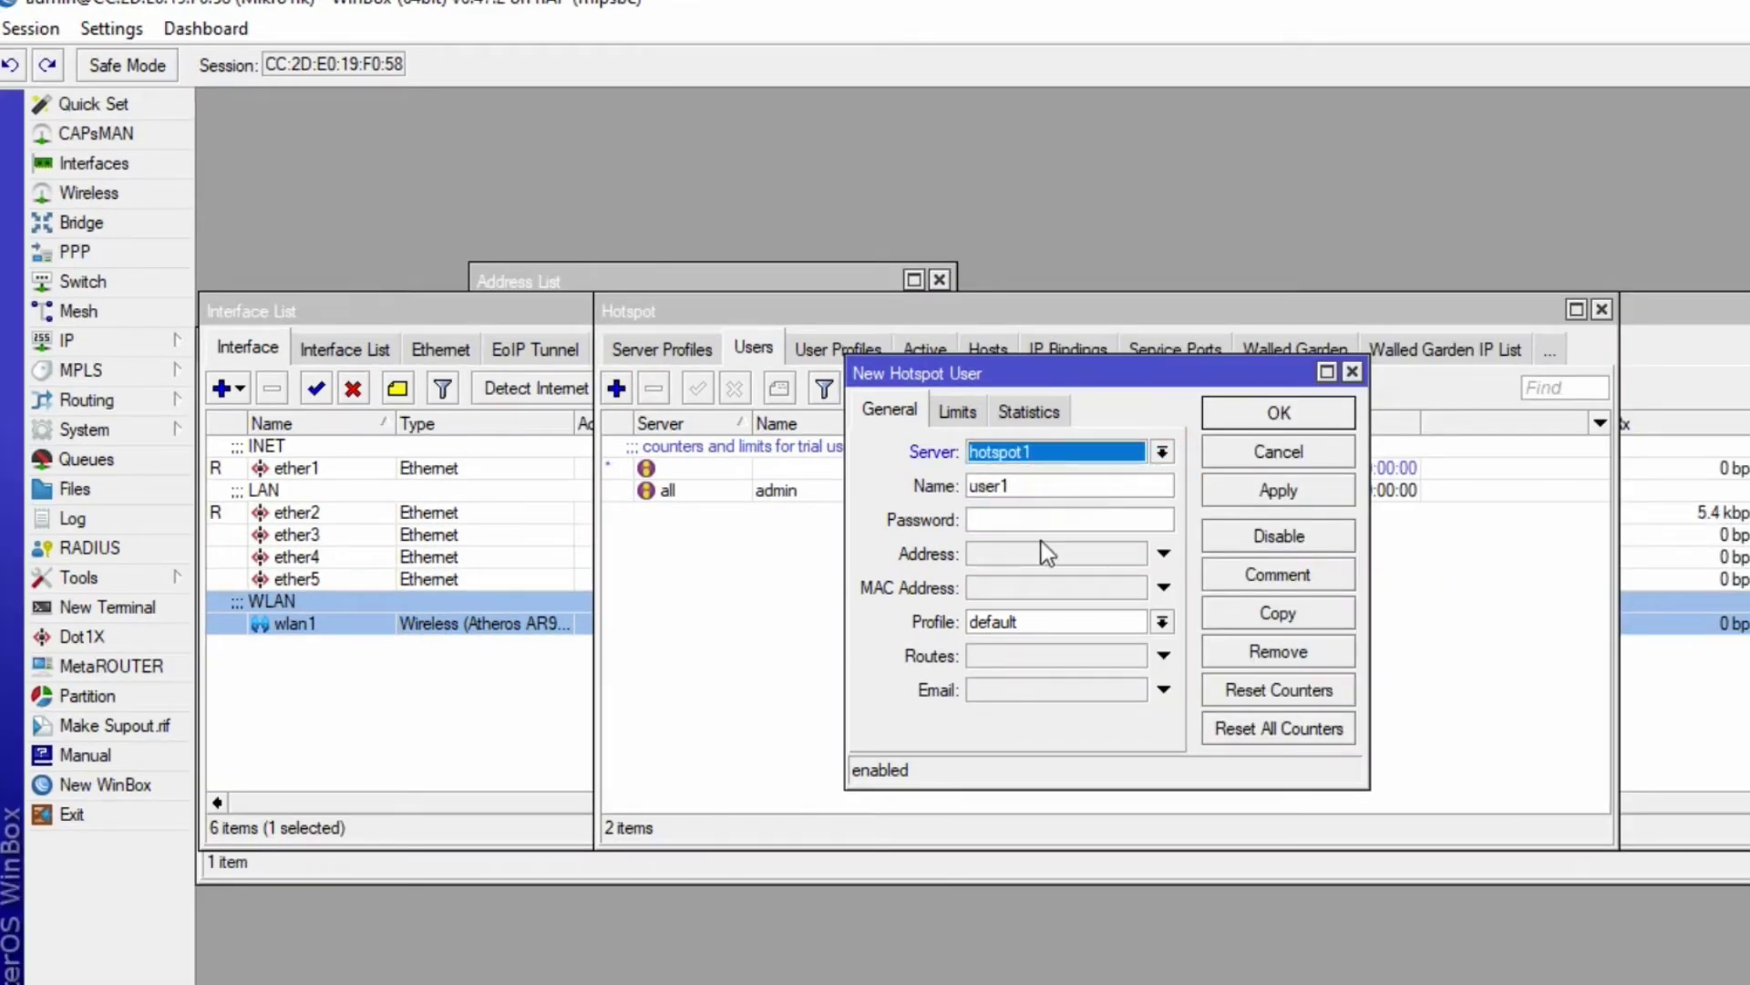
double_click(1050, 488)
text(guru)
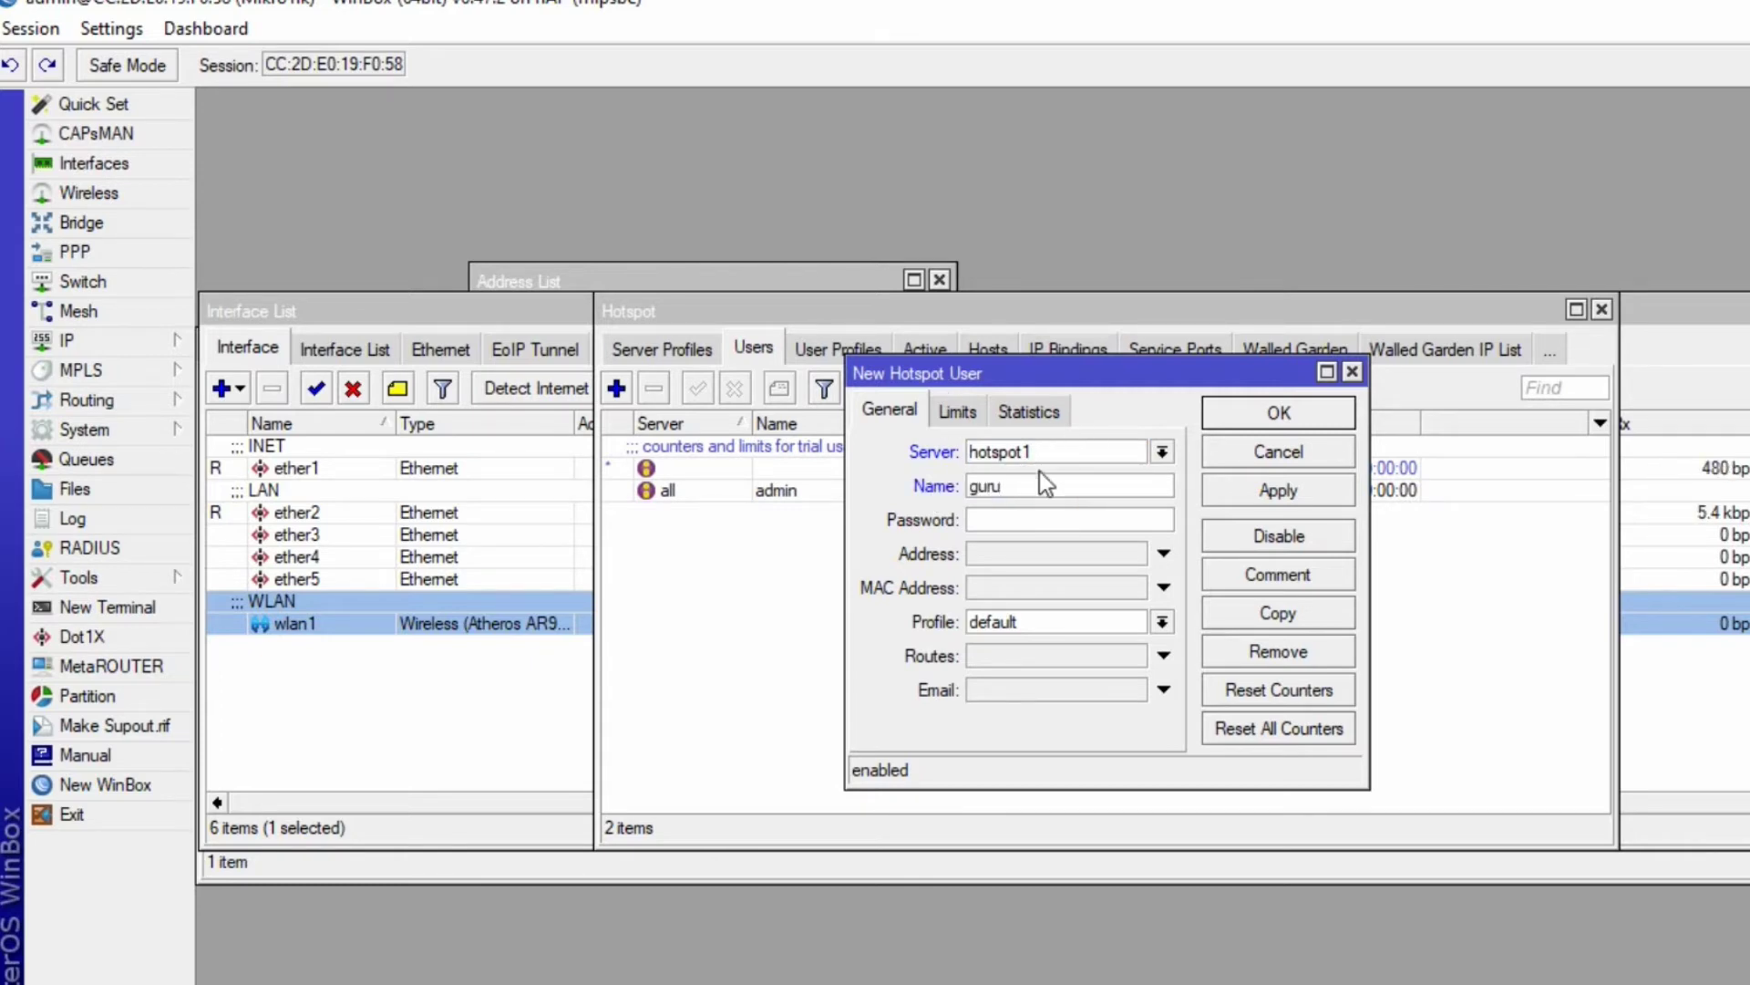
click(773, 616)
click(627, 348)
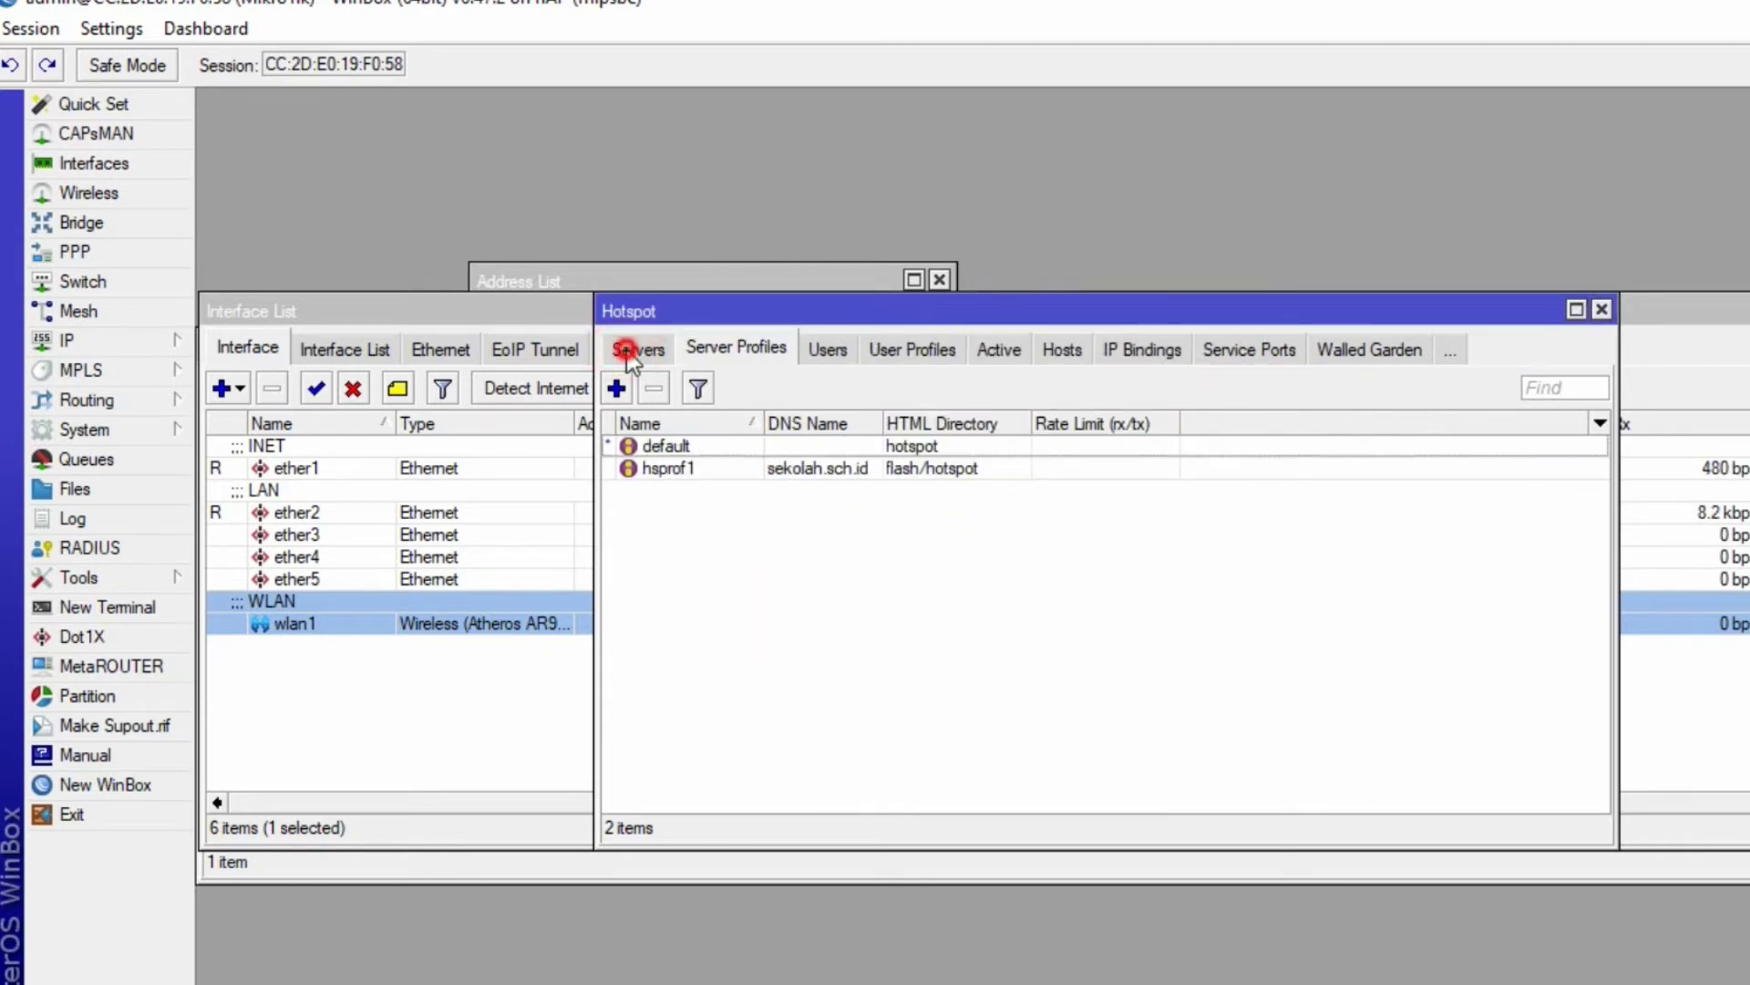
click(630, 349)
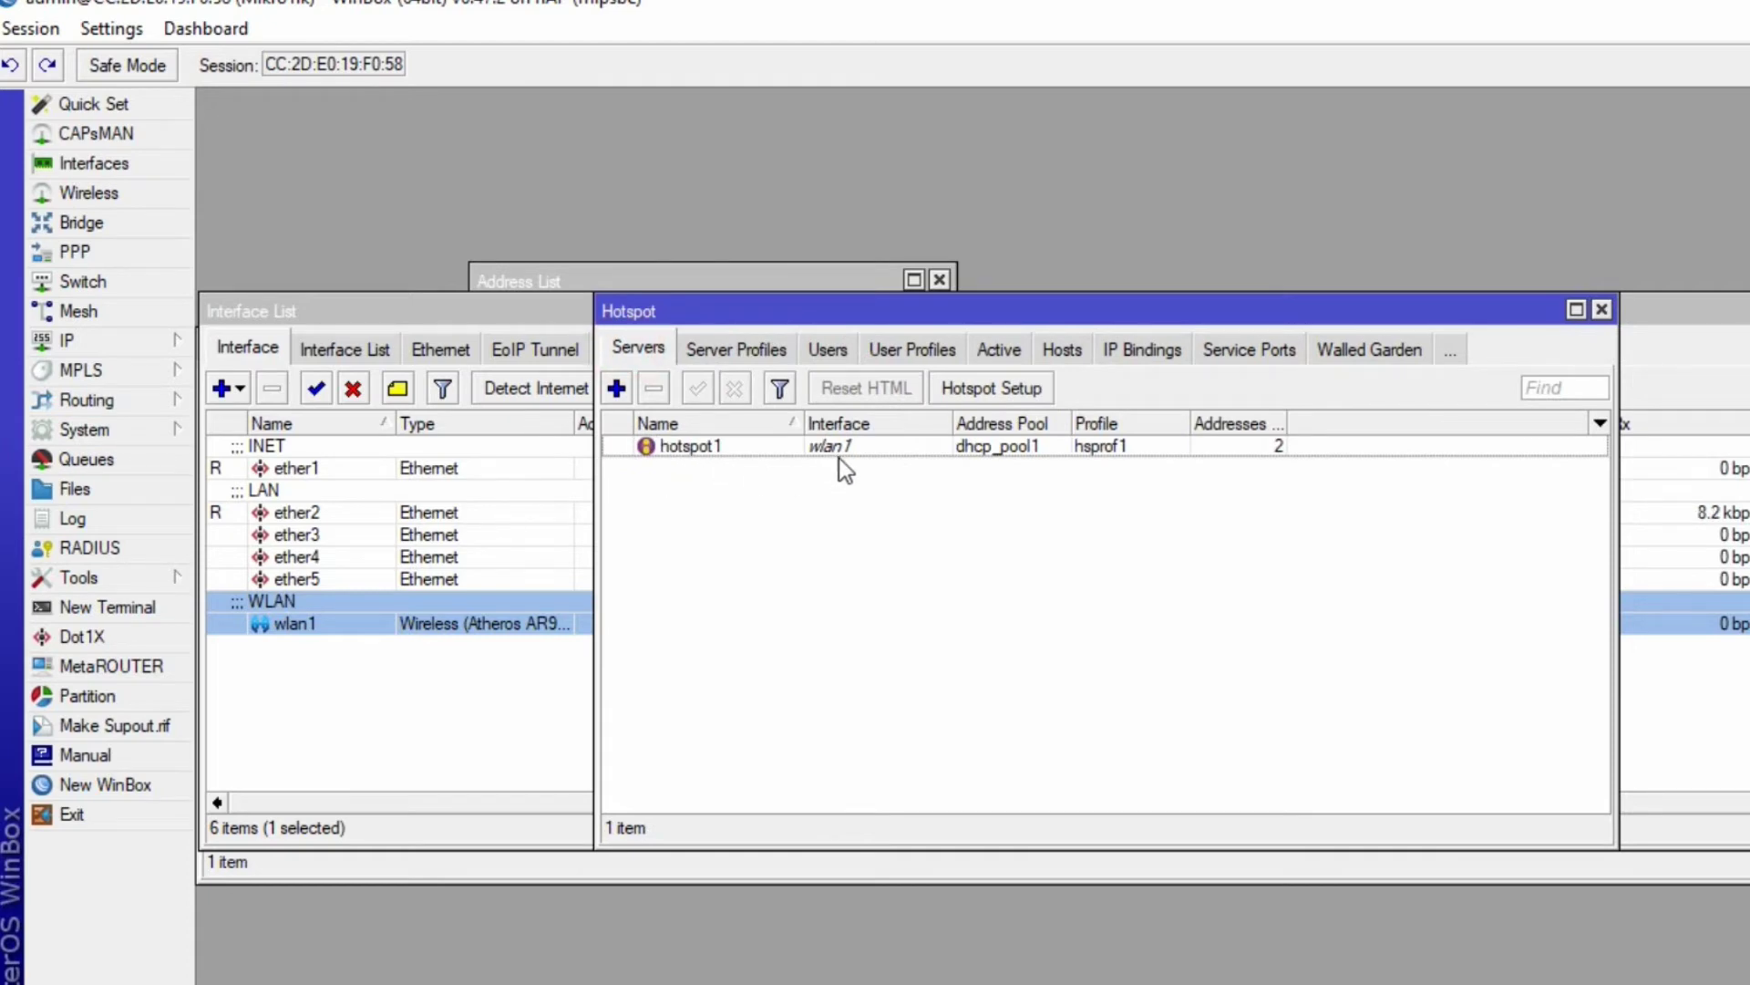
click(831, 350)
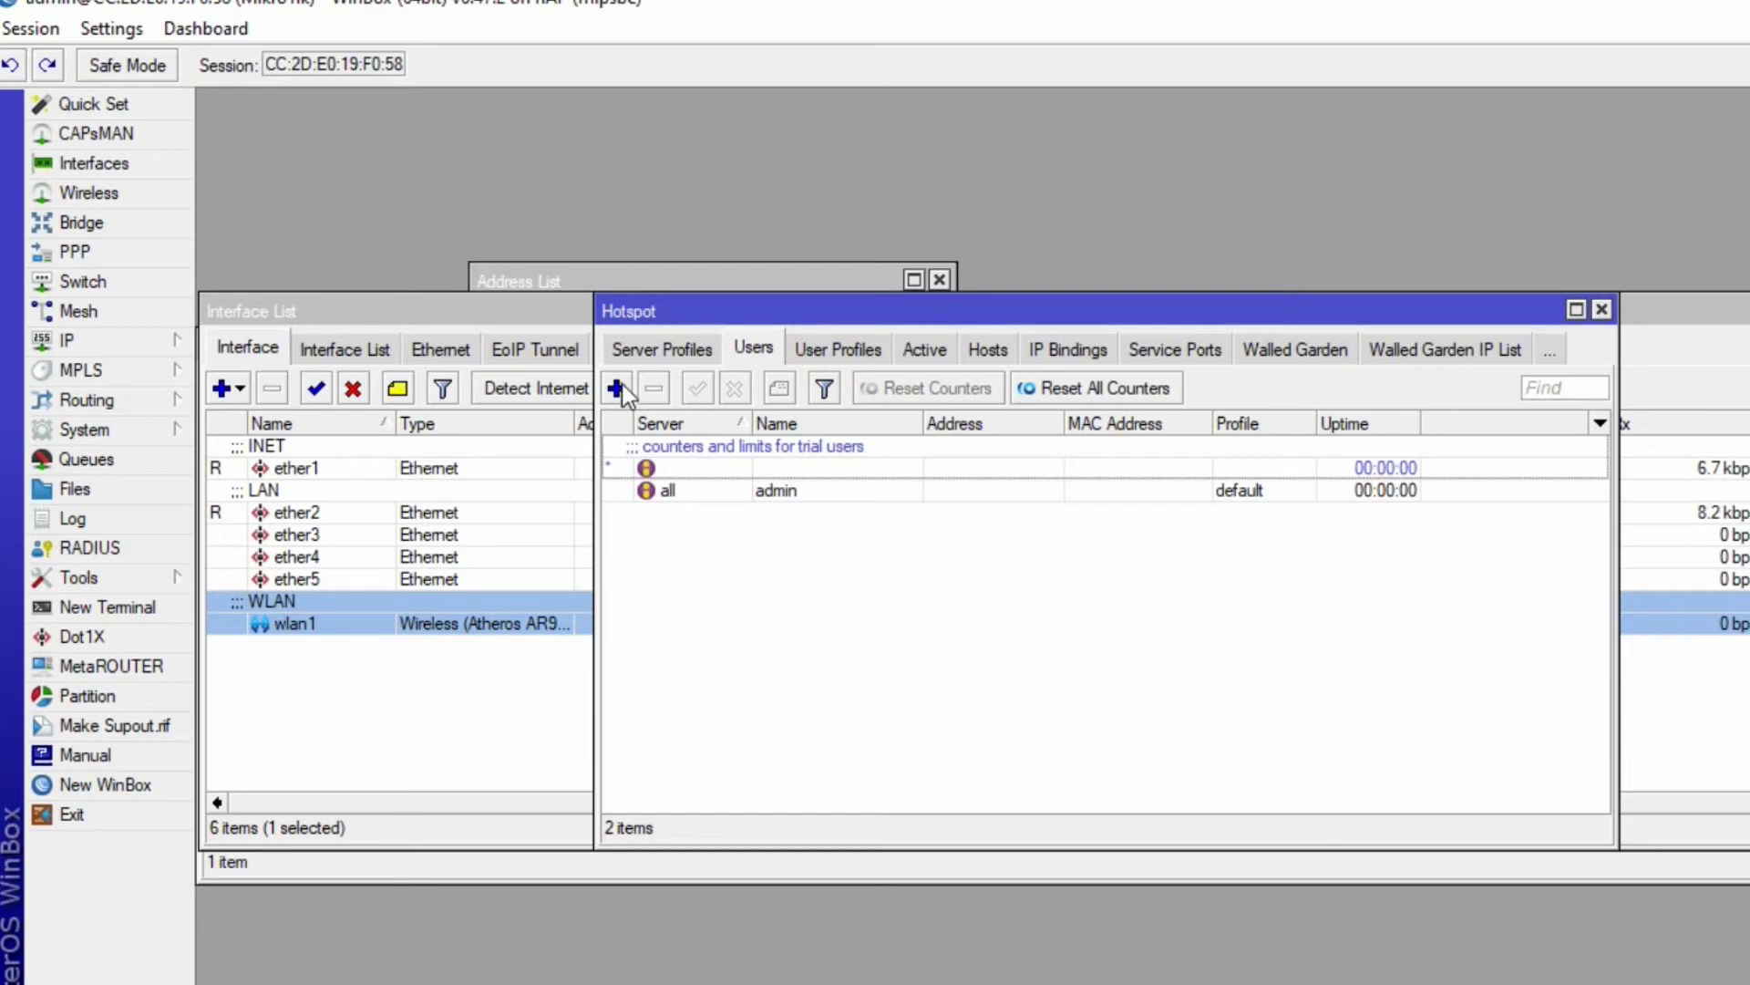
- Start a new hotspot user on server hotspot1 named guru
click(618, 389)
click(1197, 485)
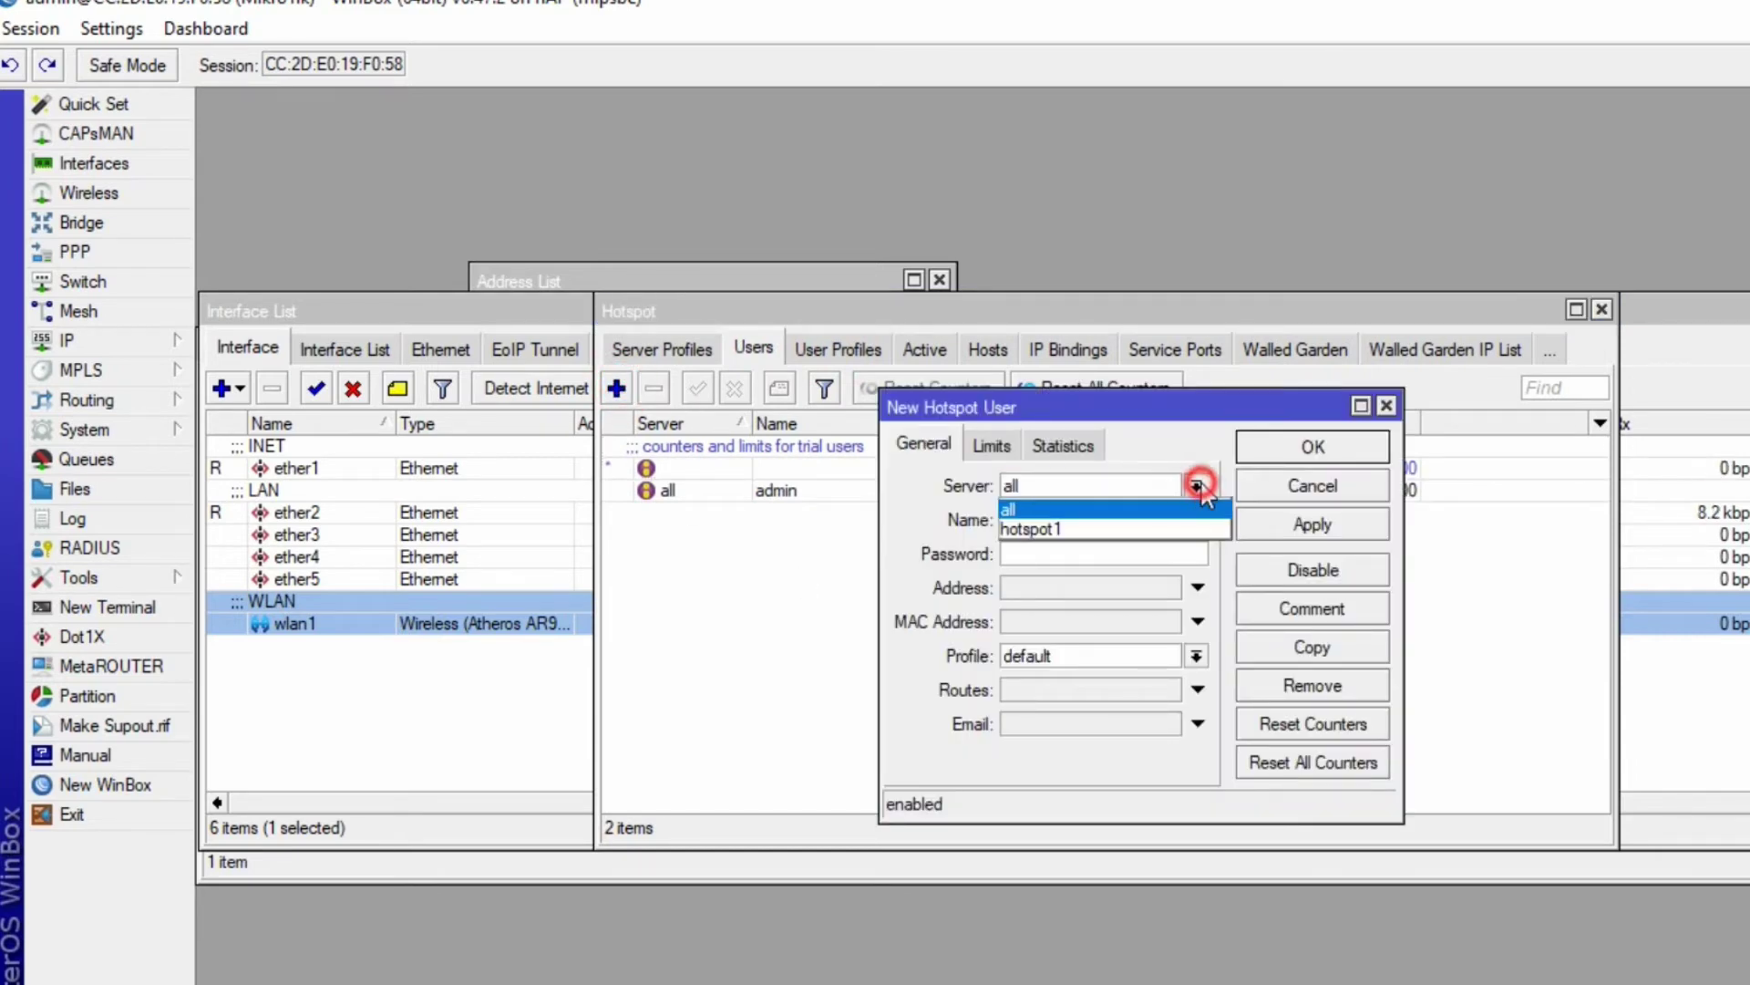
click(1062, 529)
key(Tab)
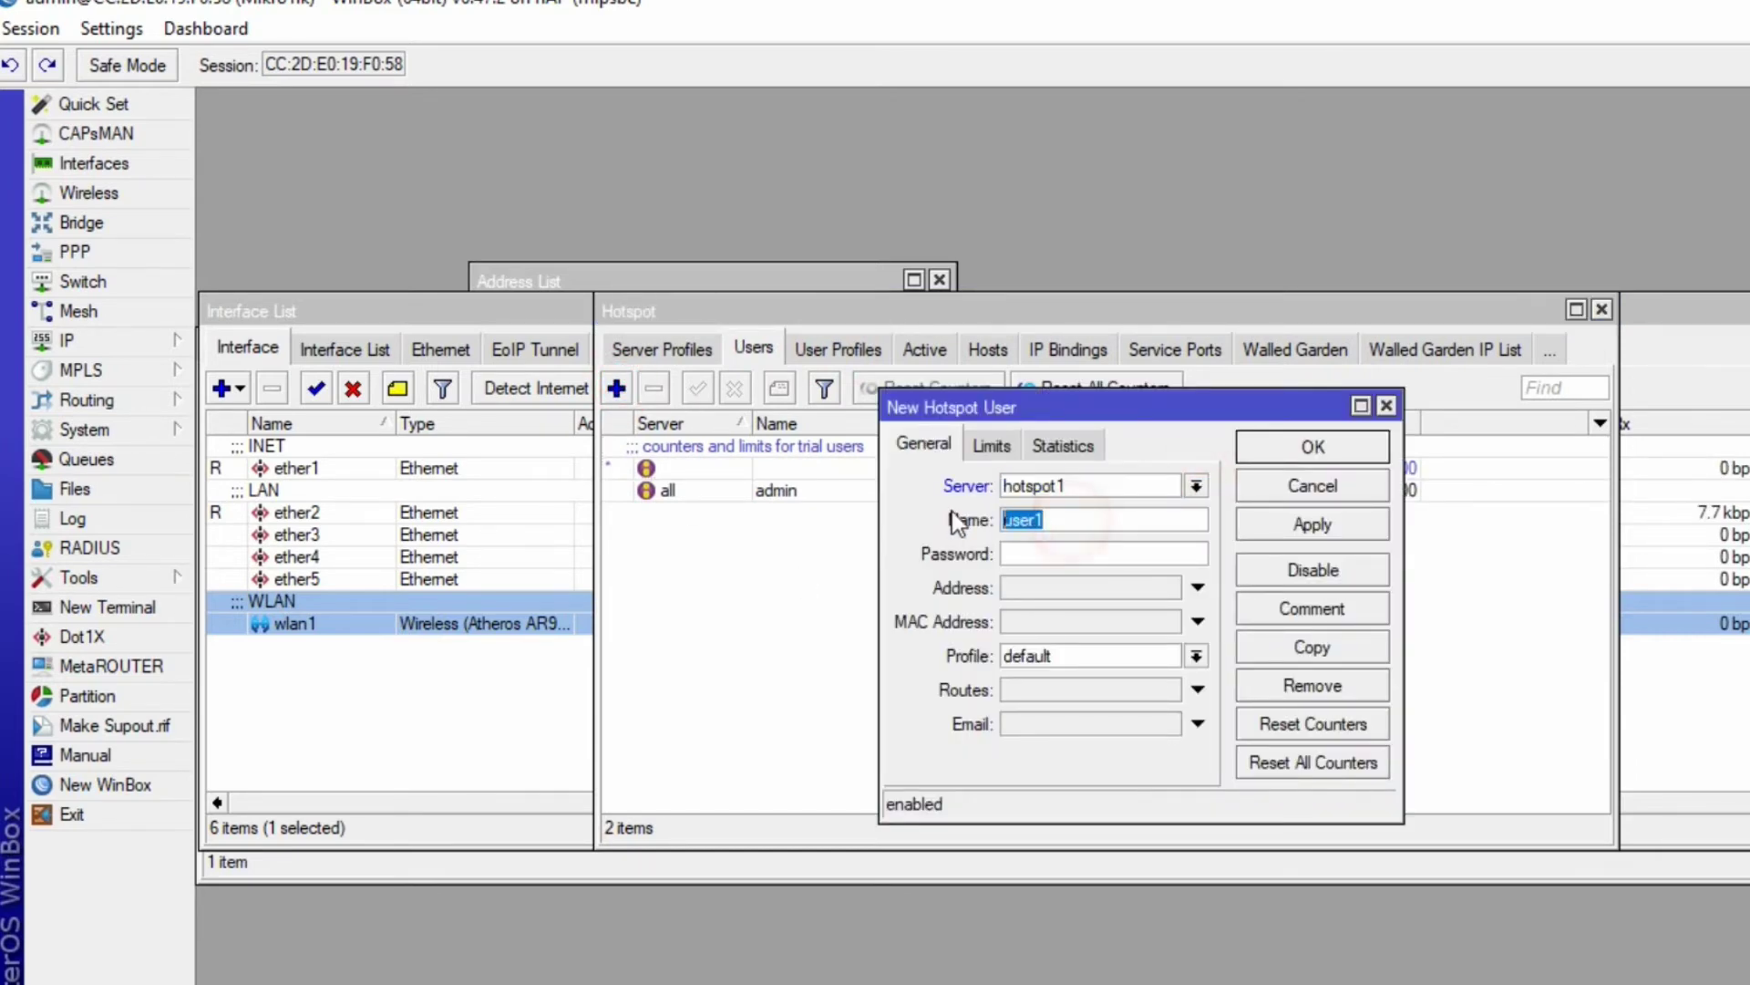
text(guru)
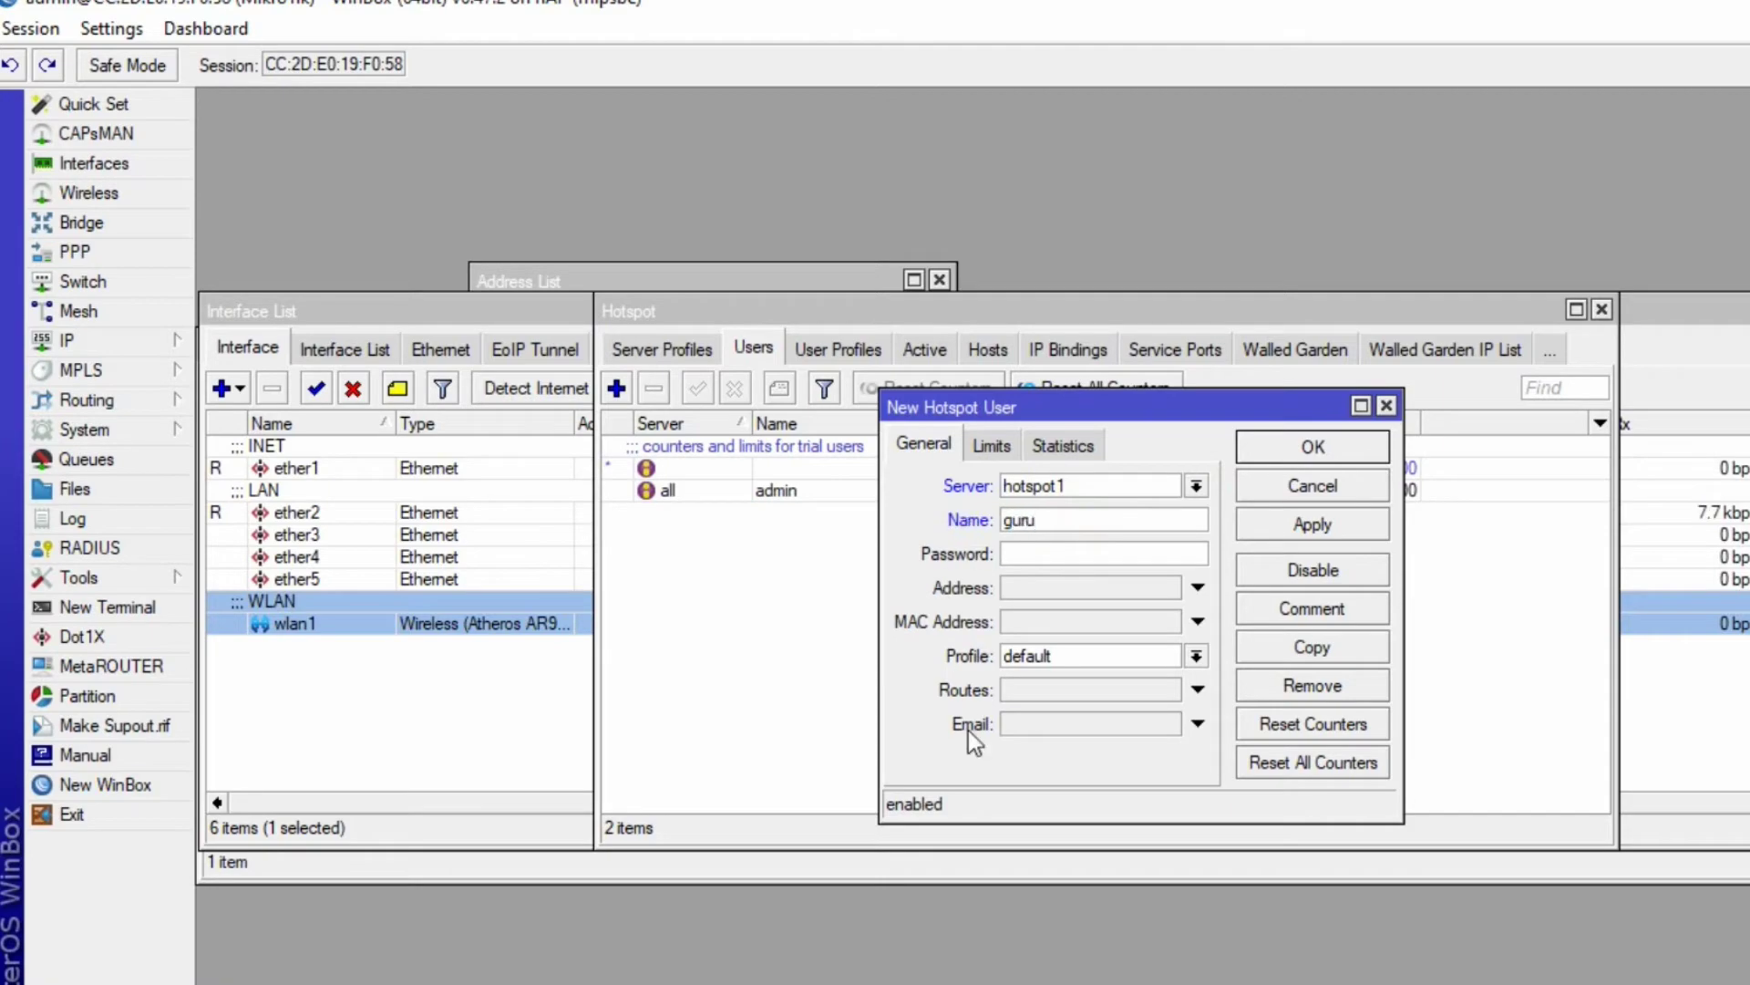
- Enter guru's password from the task sheet, assign the guru profile, and save the user
key(alt+Tab)
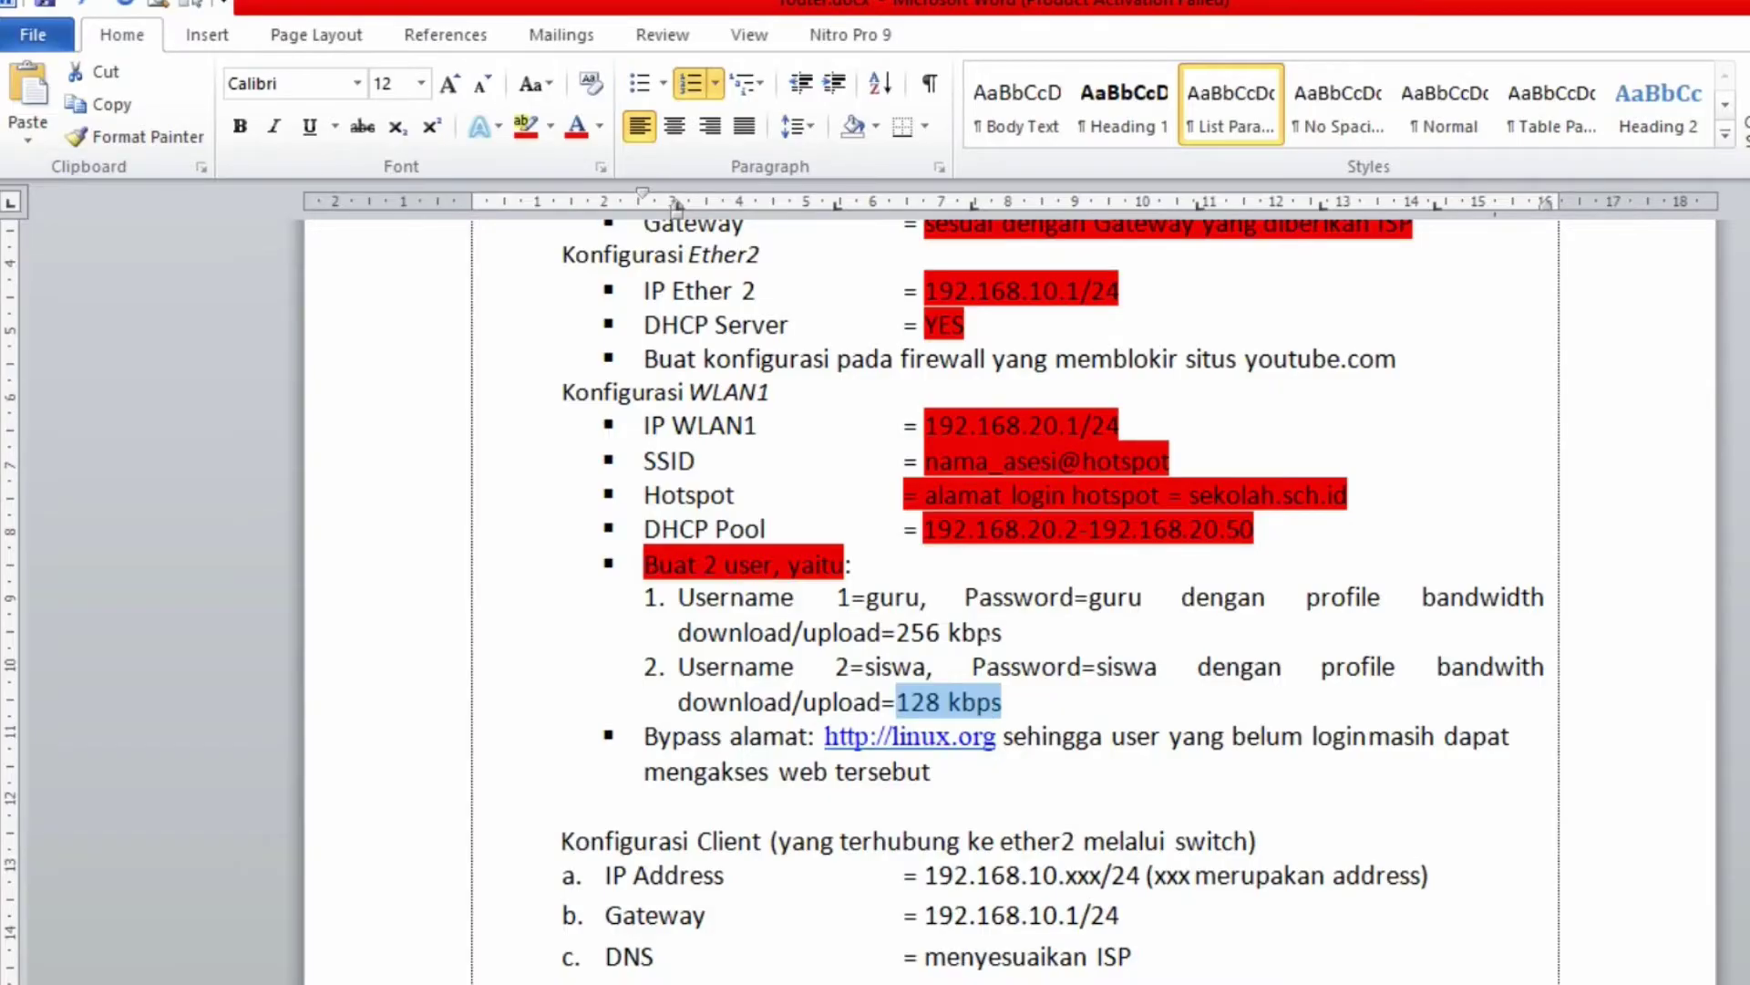
drag(1145, 599, 964, 599)
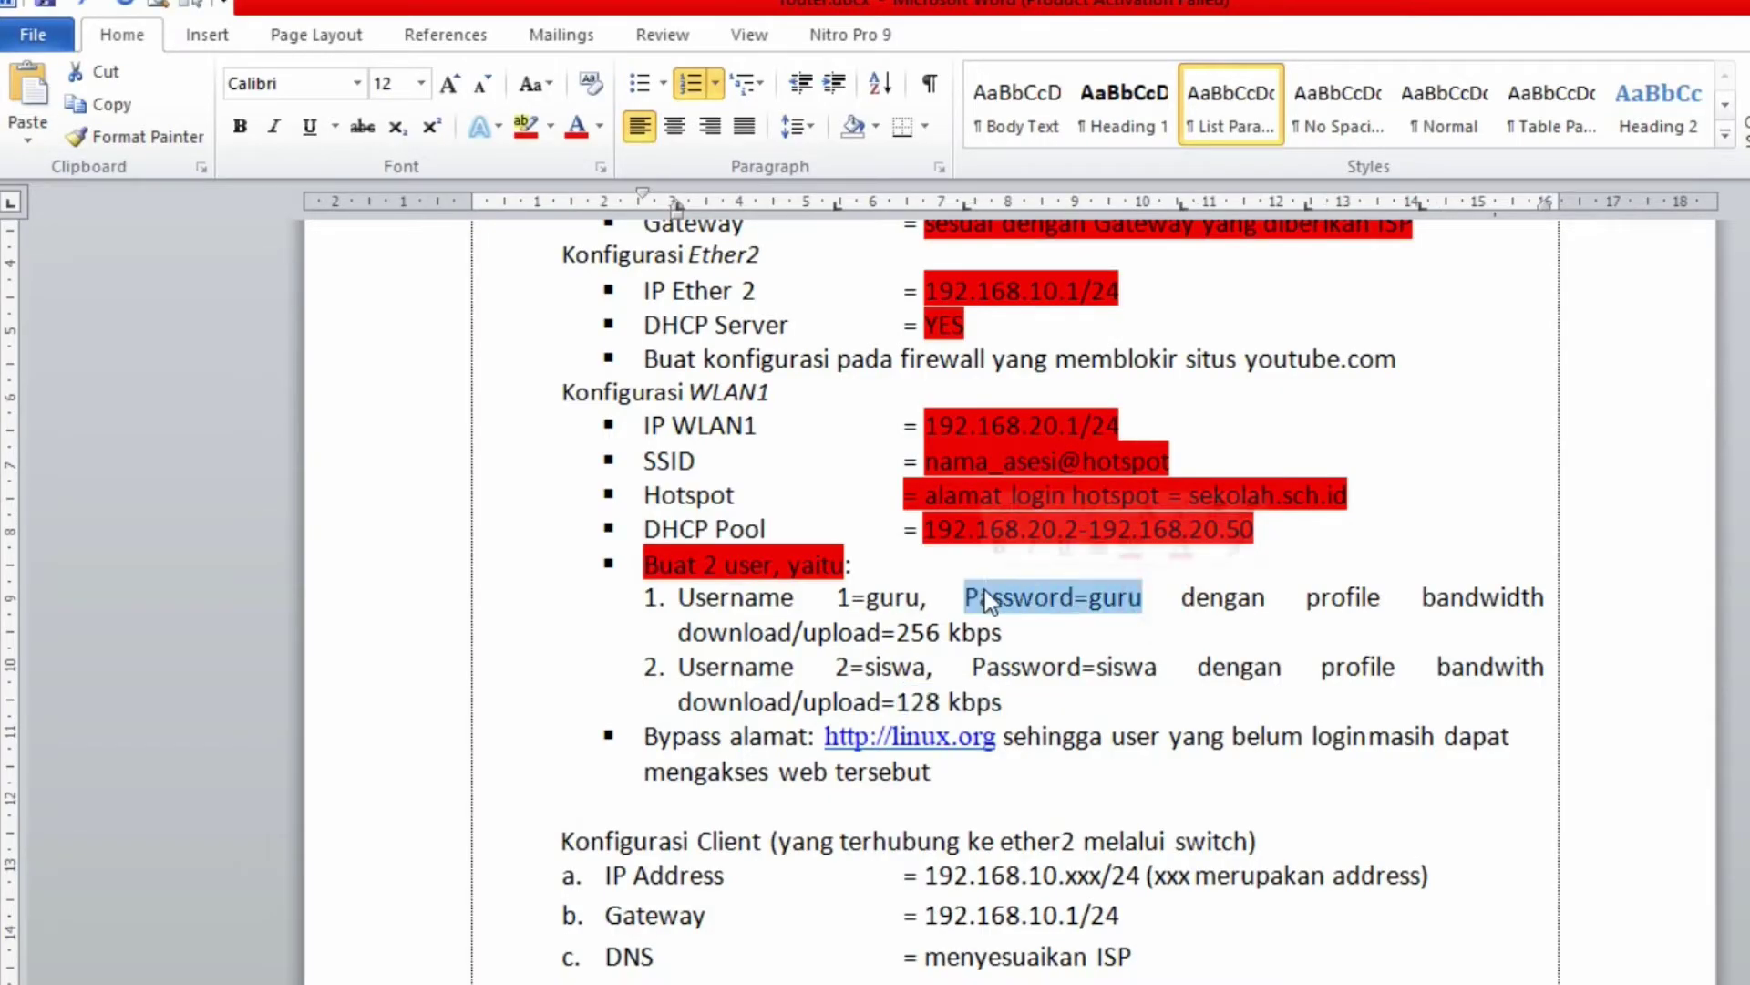
key(alt+Tab)
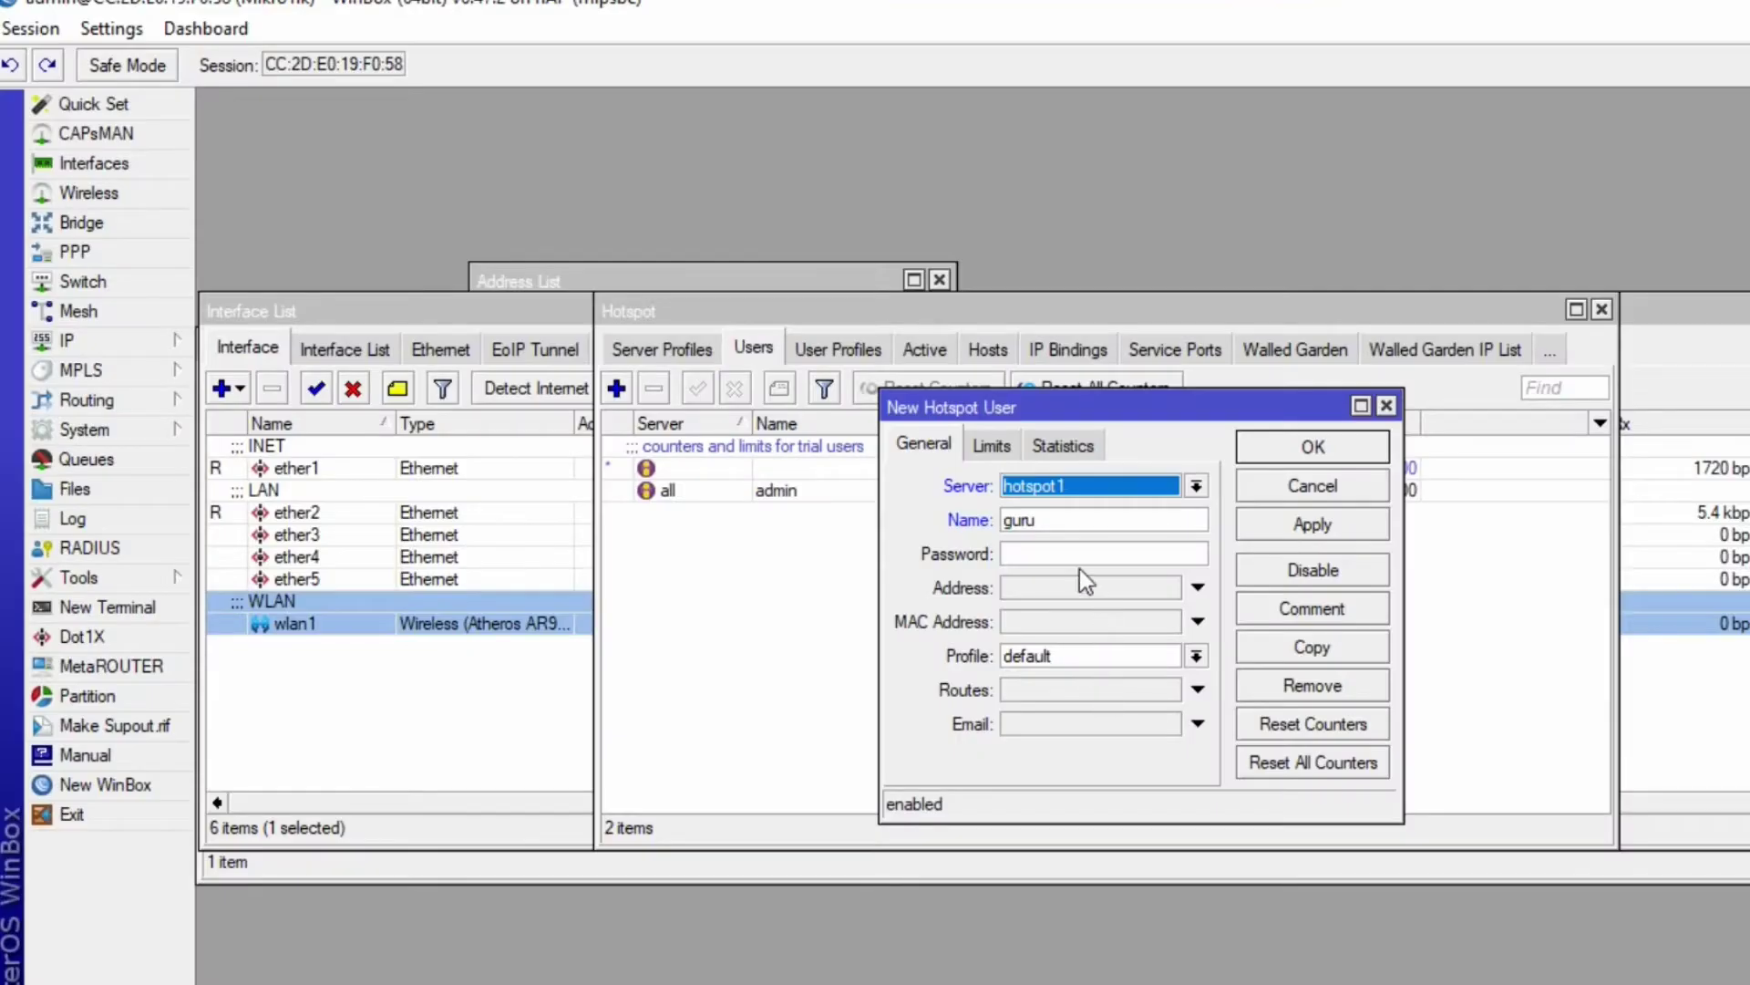
click(1086, 553)
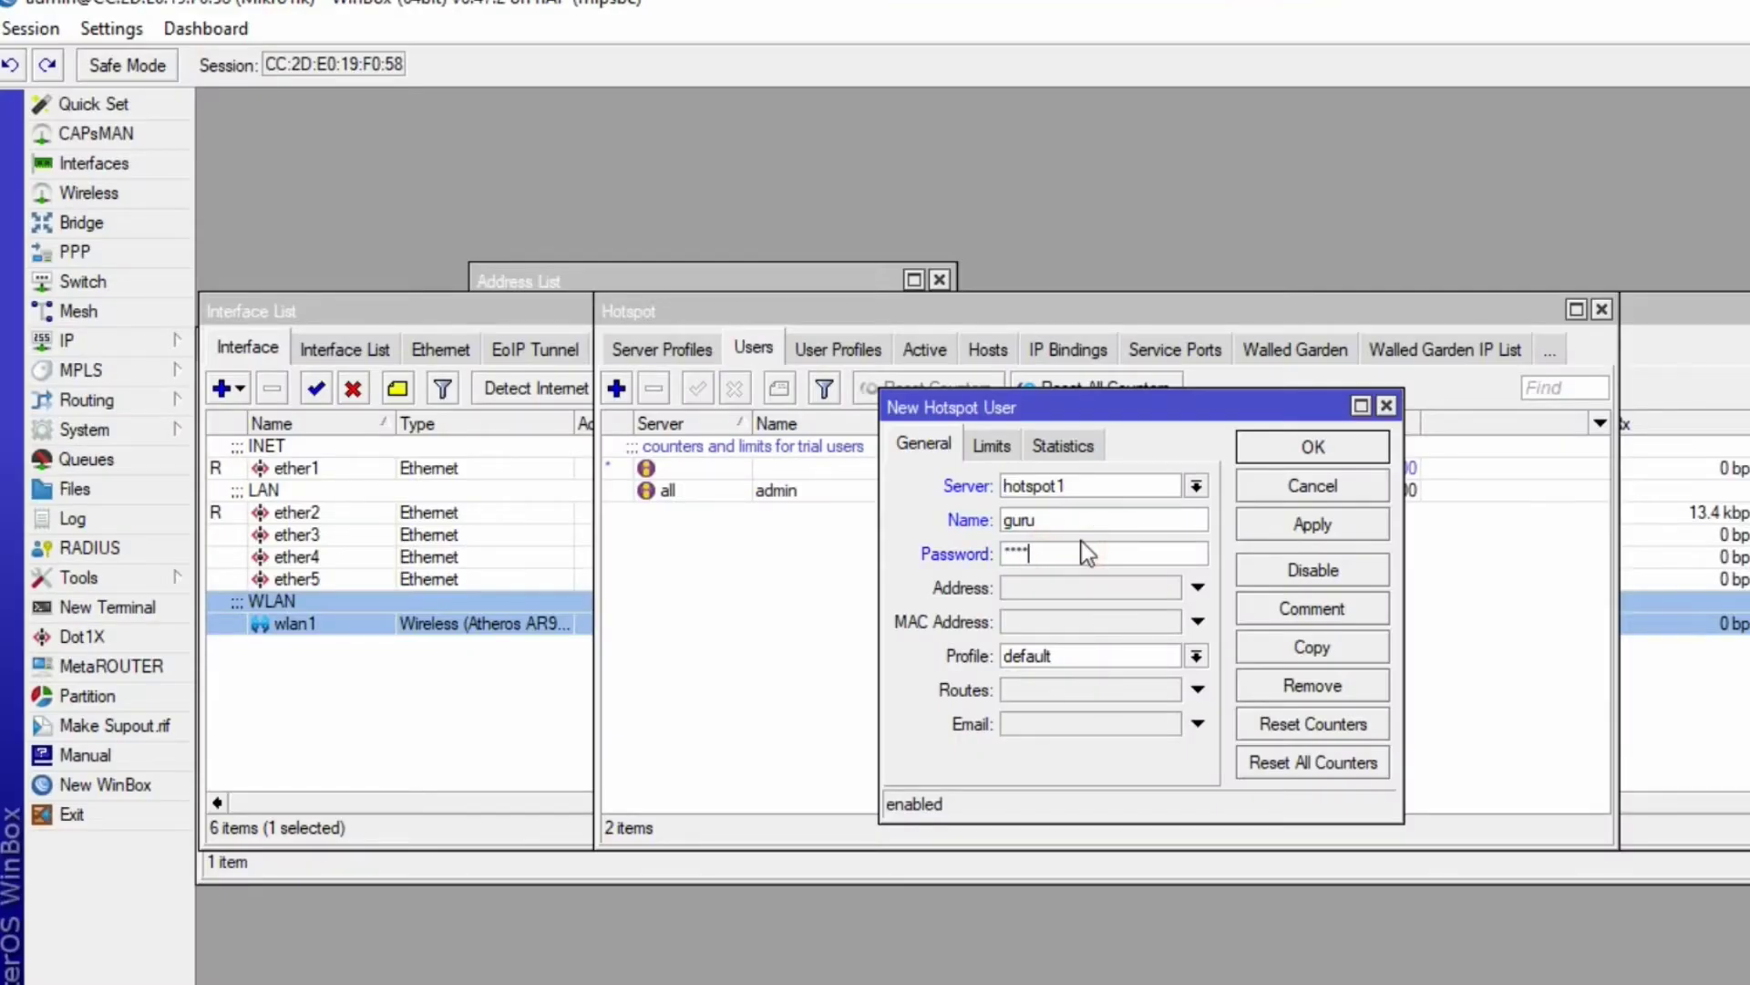
click(1197, 656)
click(1127, 697)
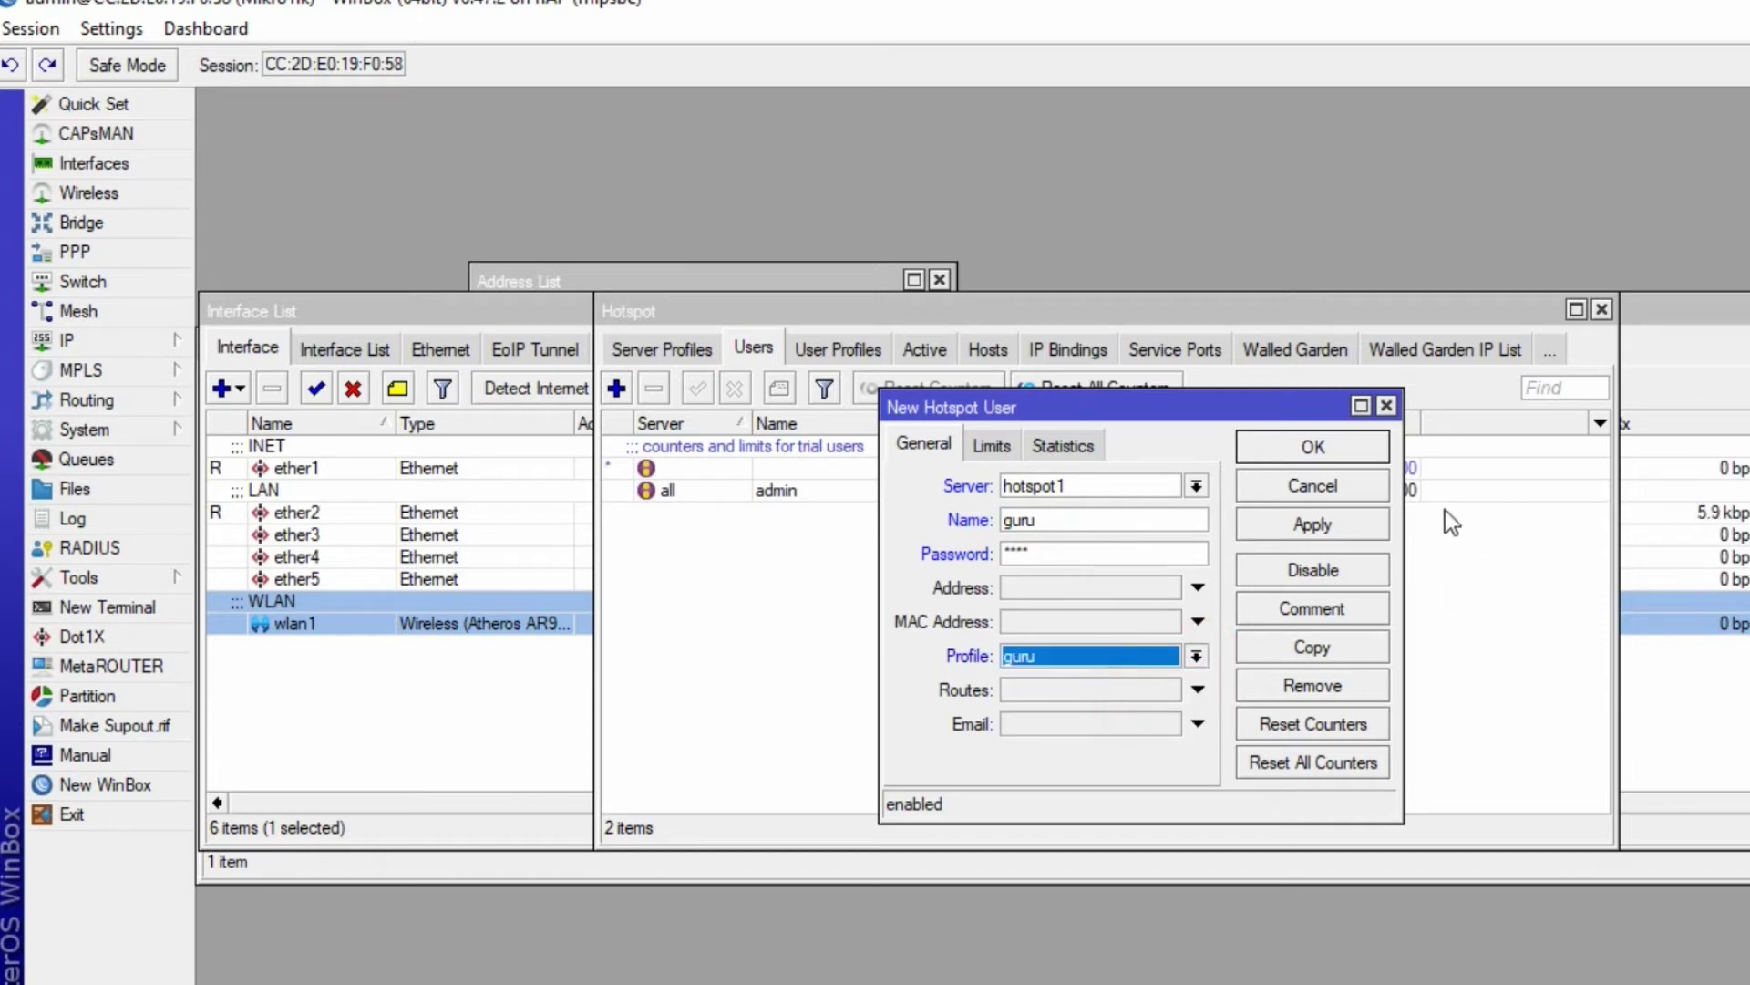
click(1331, 522)
click(1317, 446)
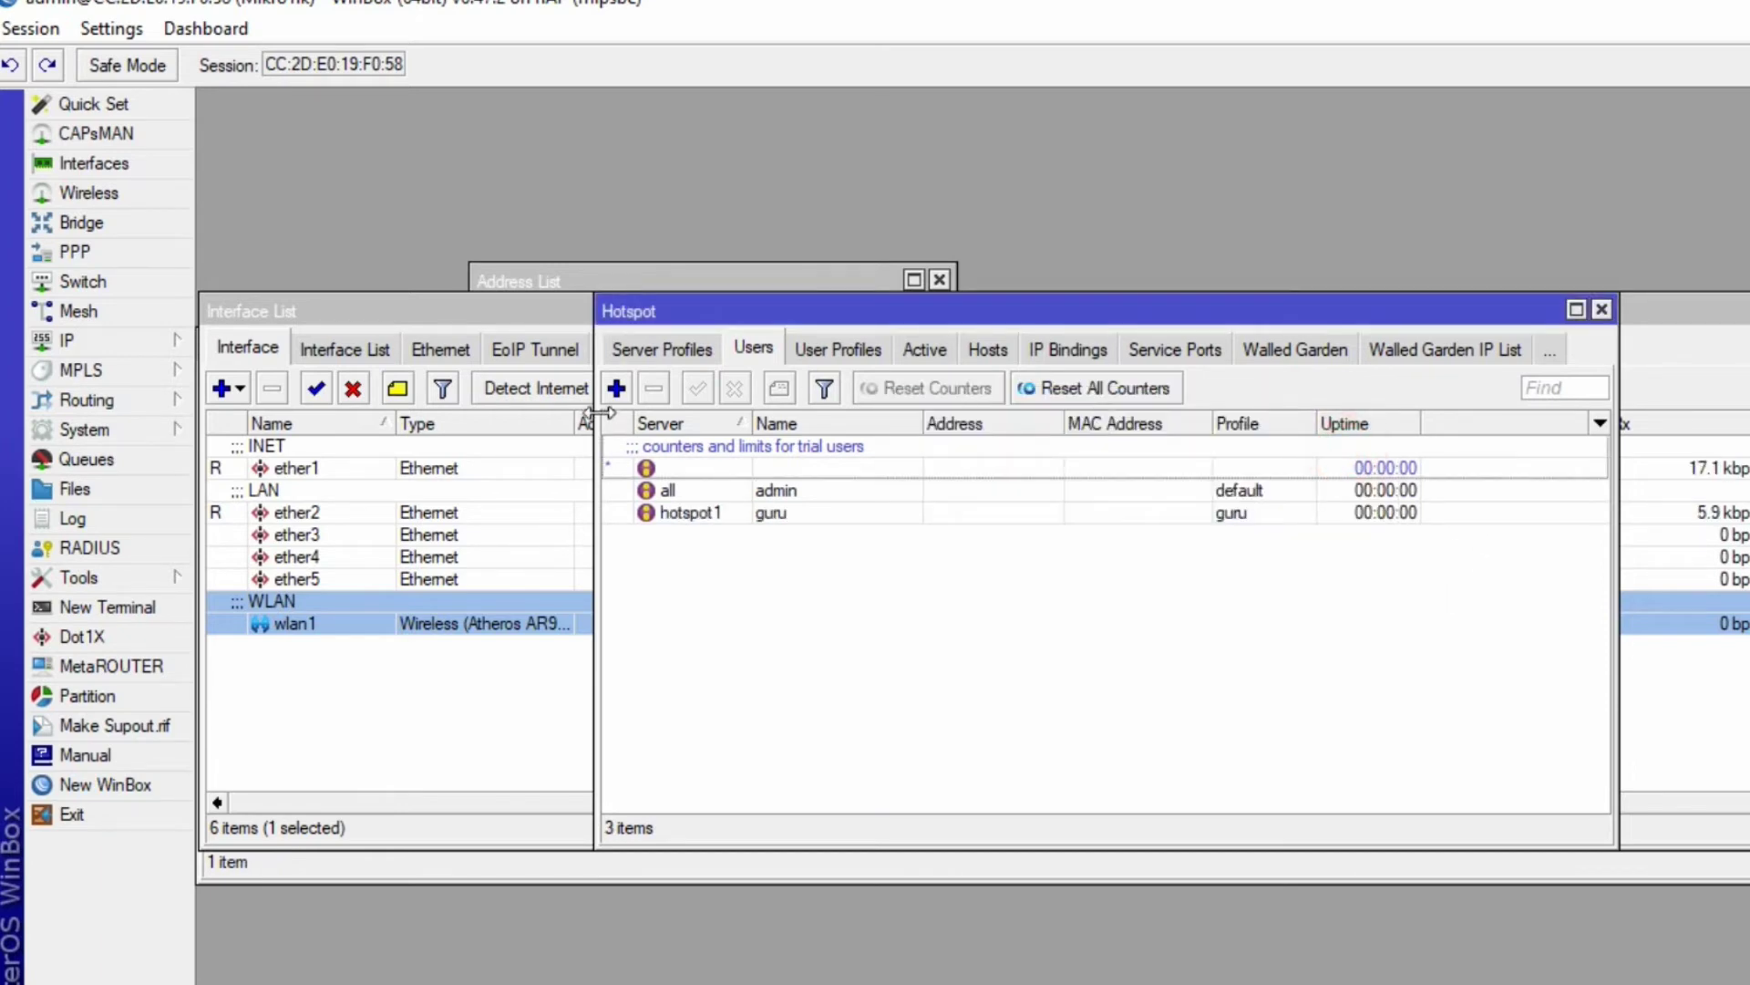
click(616, 388)
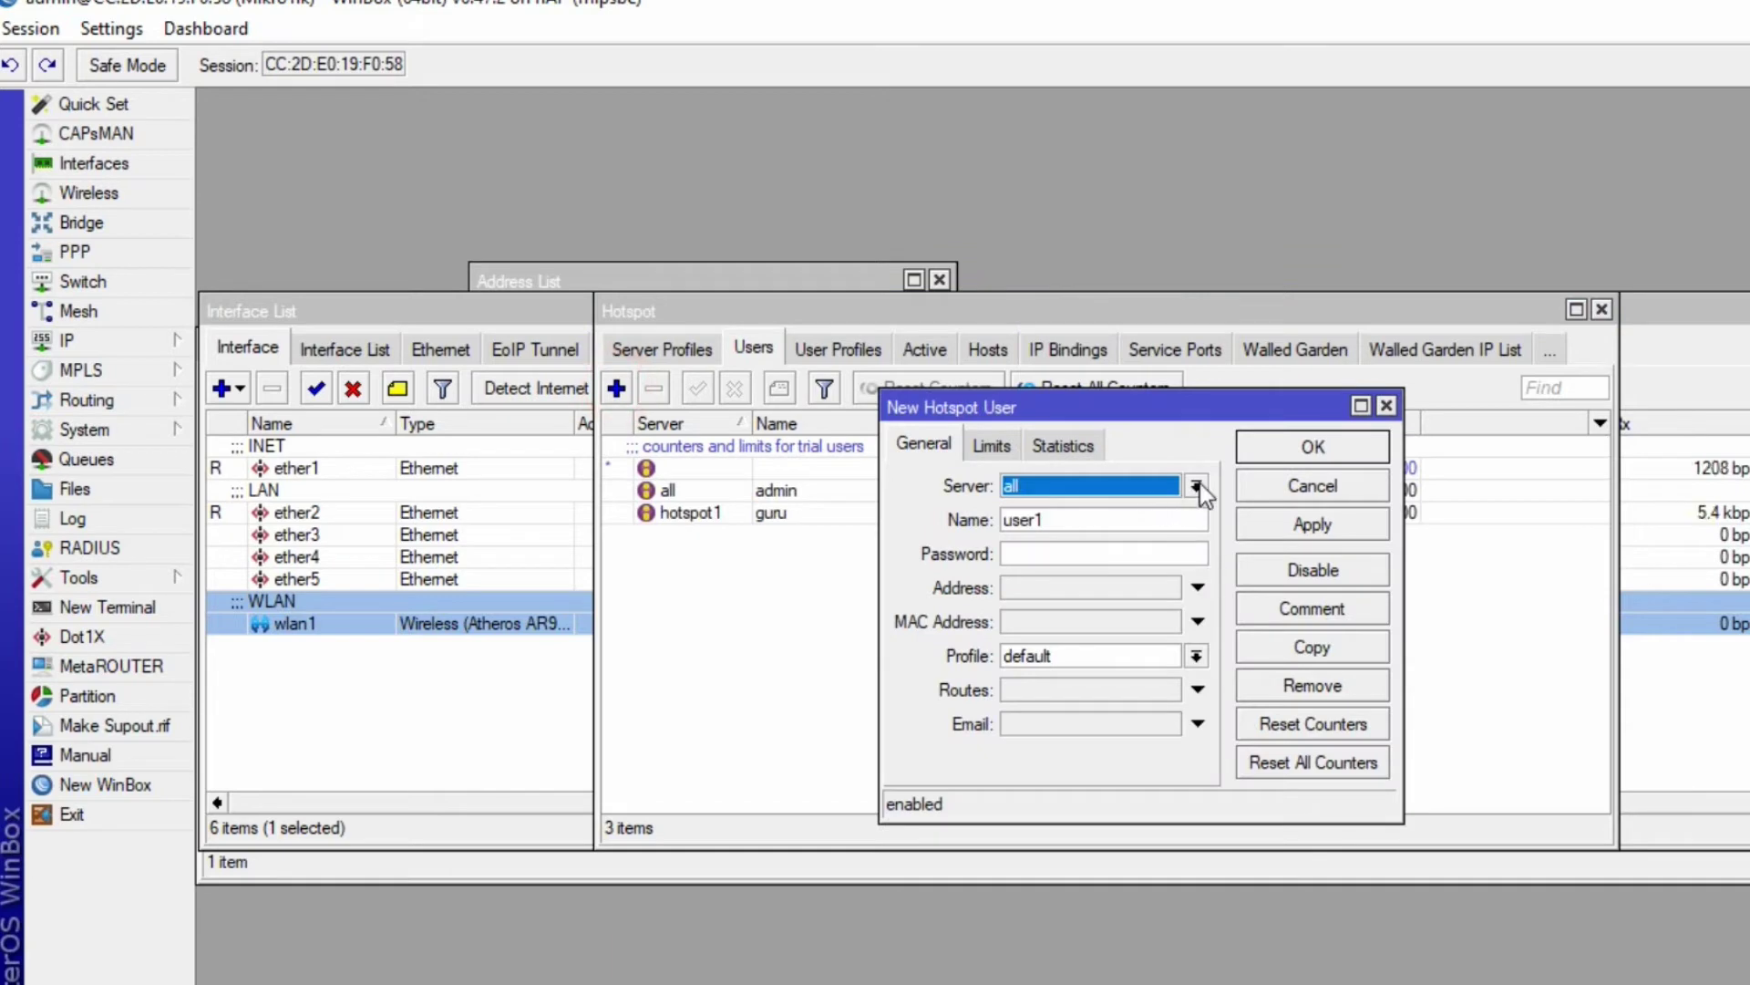
- Fill in server hotspot1, name siswa, its password and the siswa profile, then save the user
click(1196, 486)
click(1094, 529)
double_click(1189, 520)
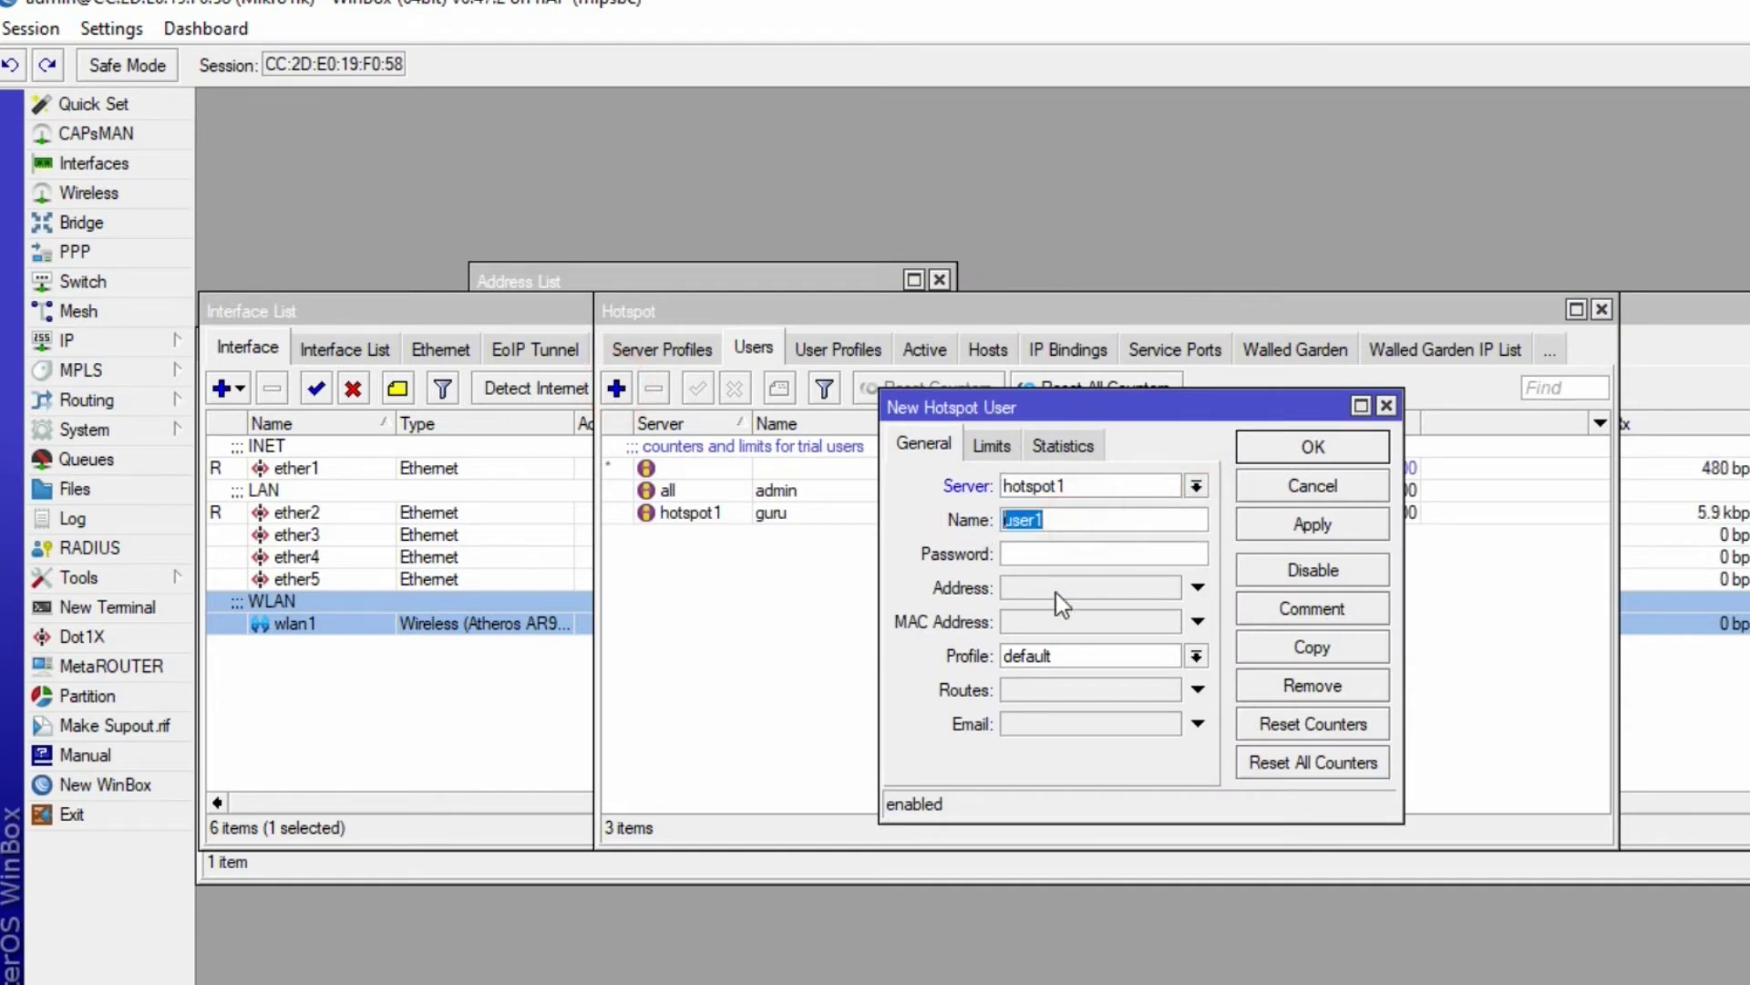
text(siswa)
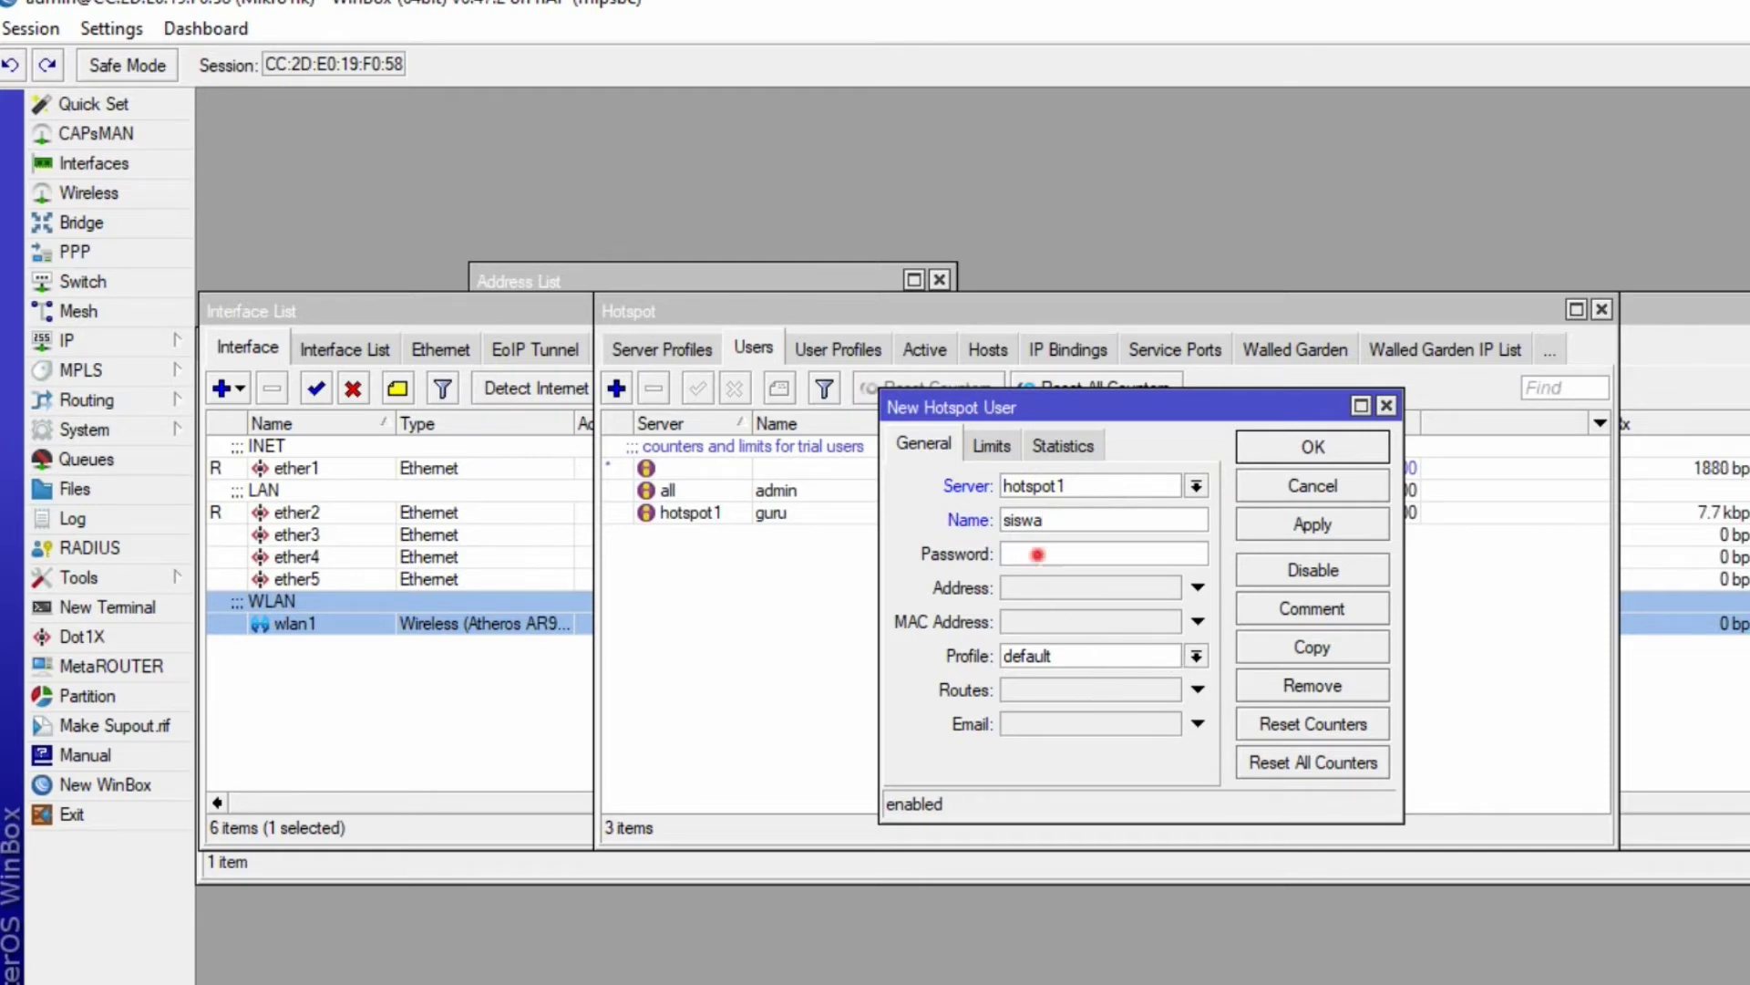
click(1039, 553)
click(1195, 656)
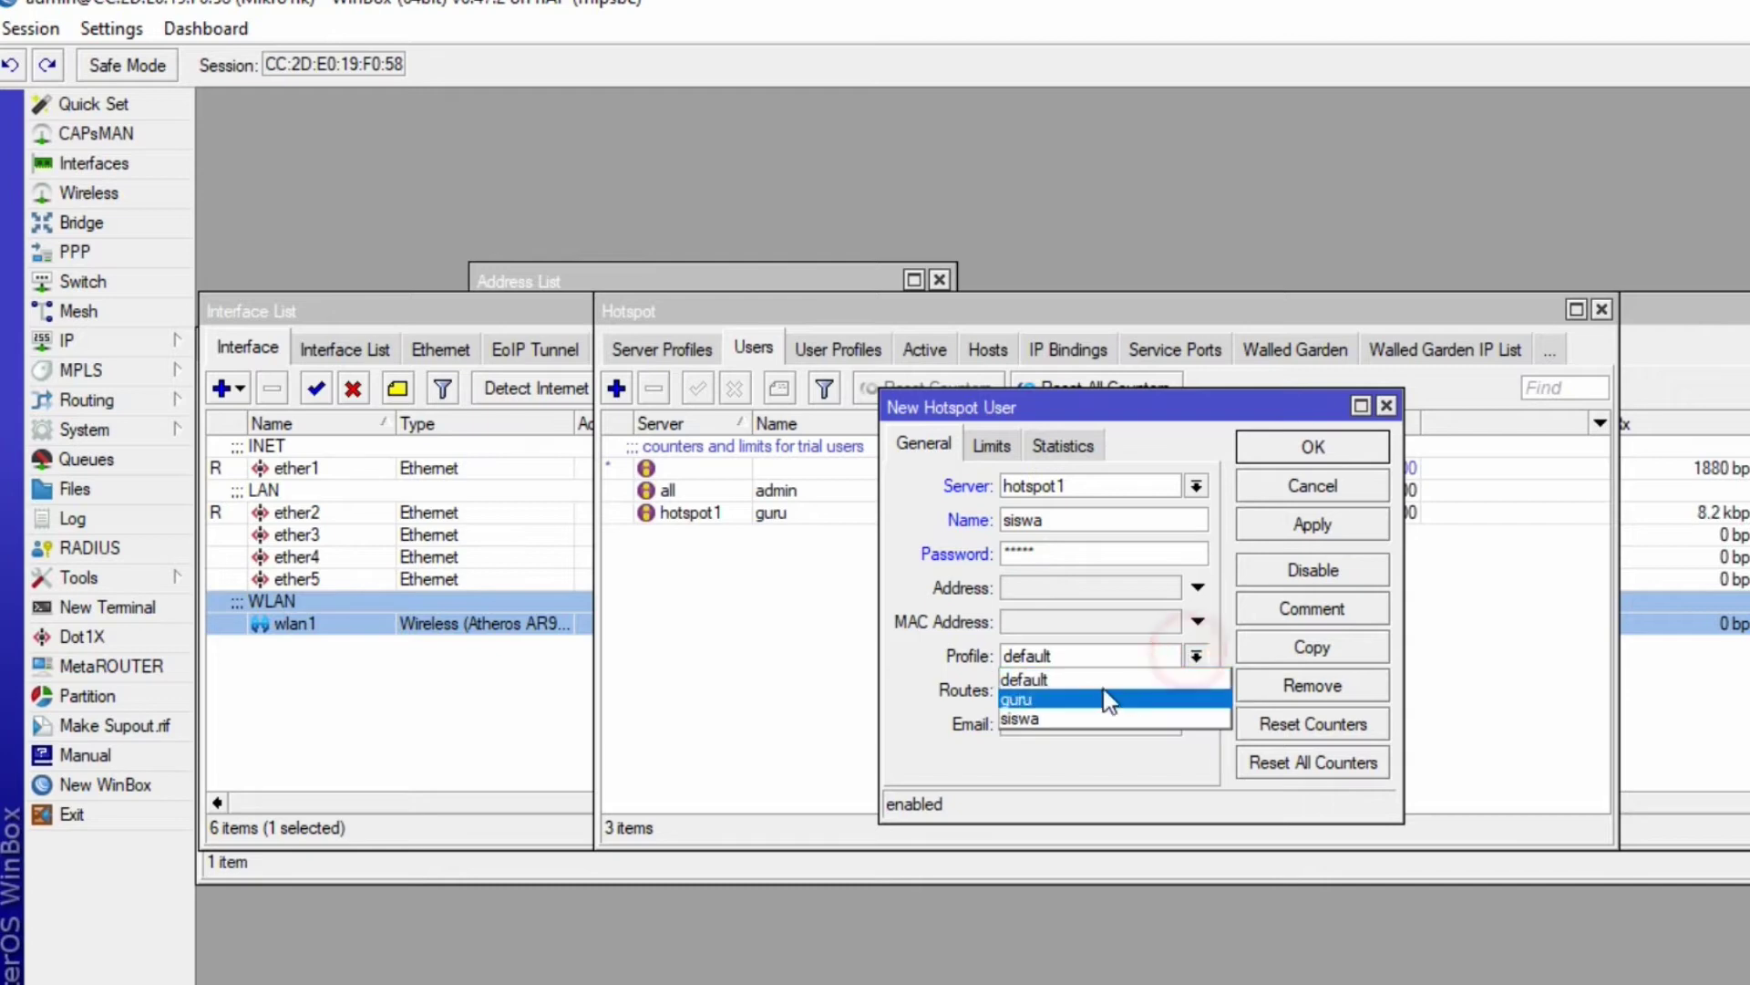
click(1099, 720)
click(1313, 524)
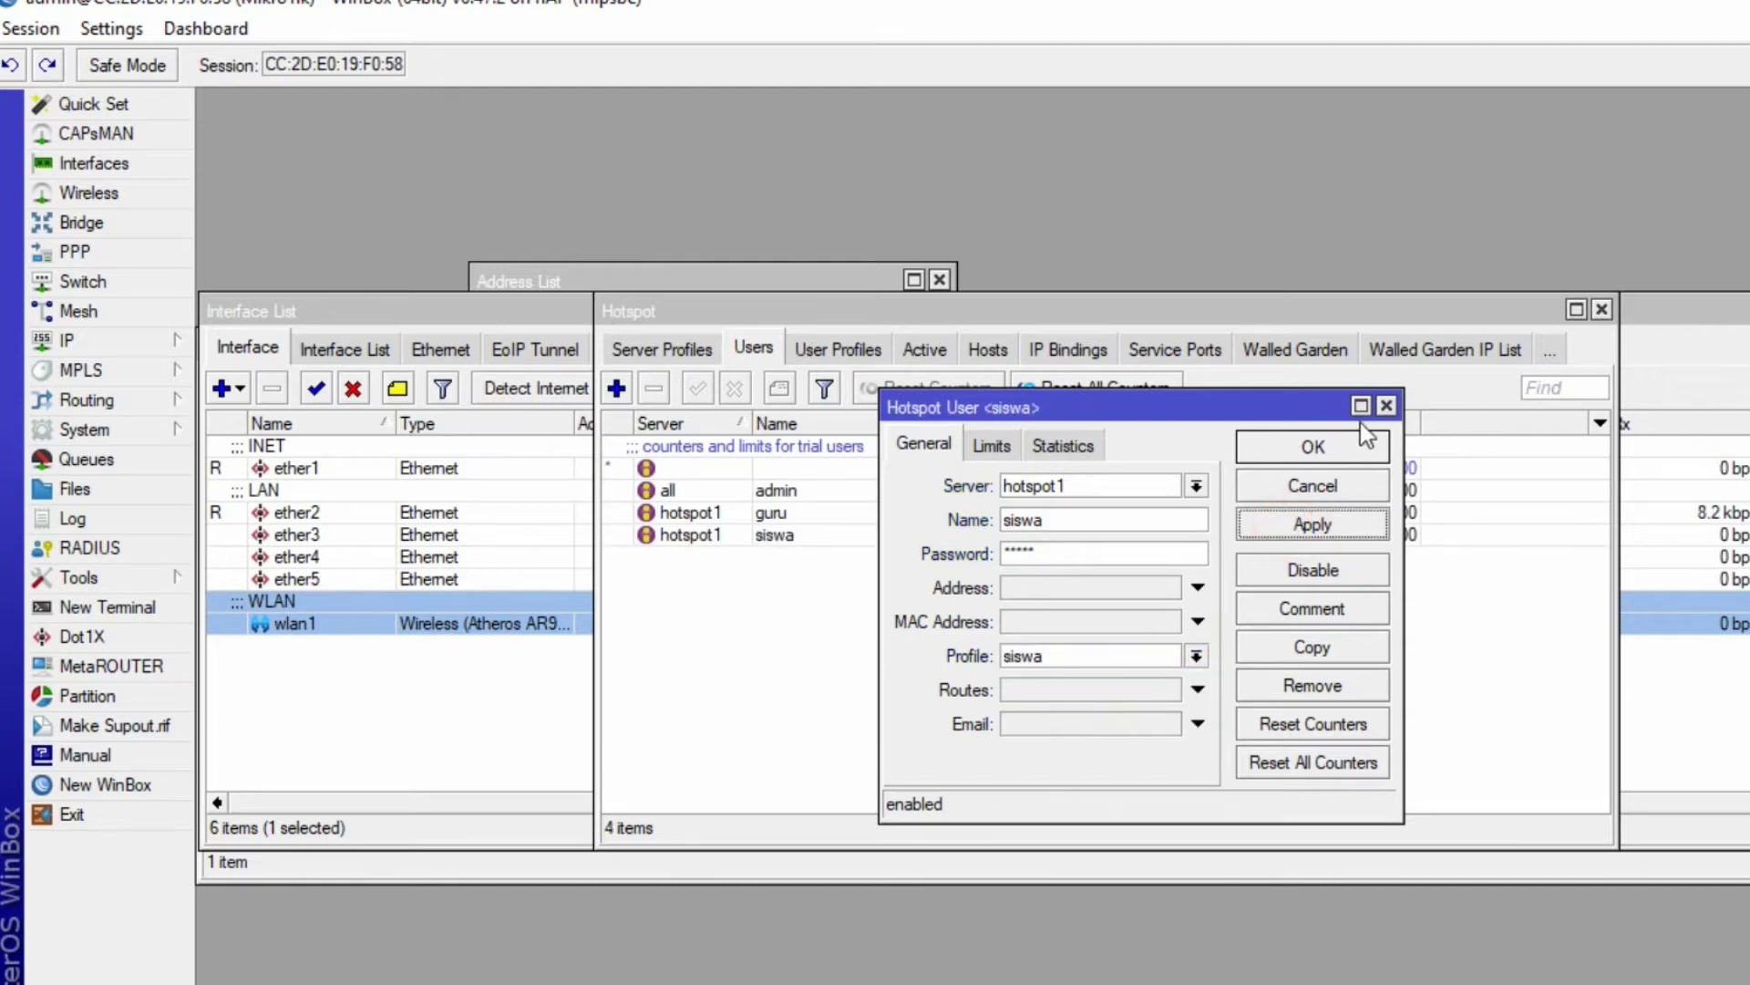
click(1336, 449)
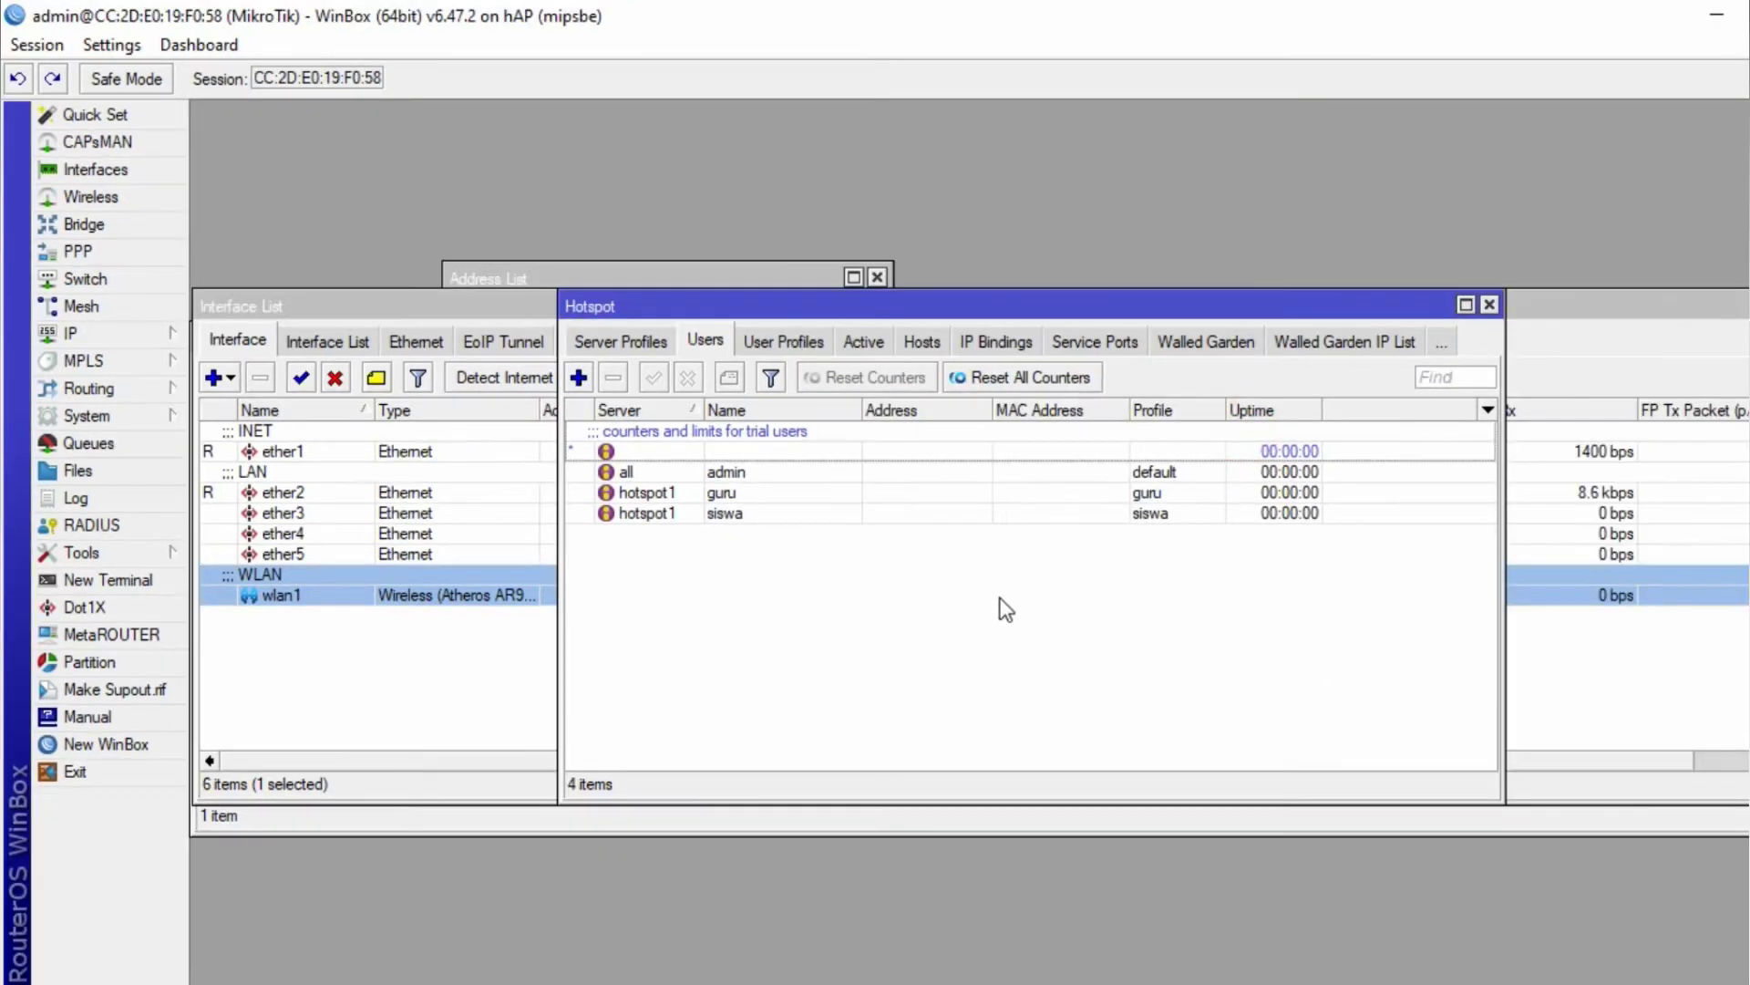
key(alt+Tab)
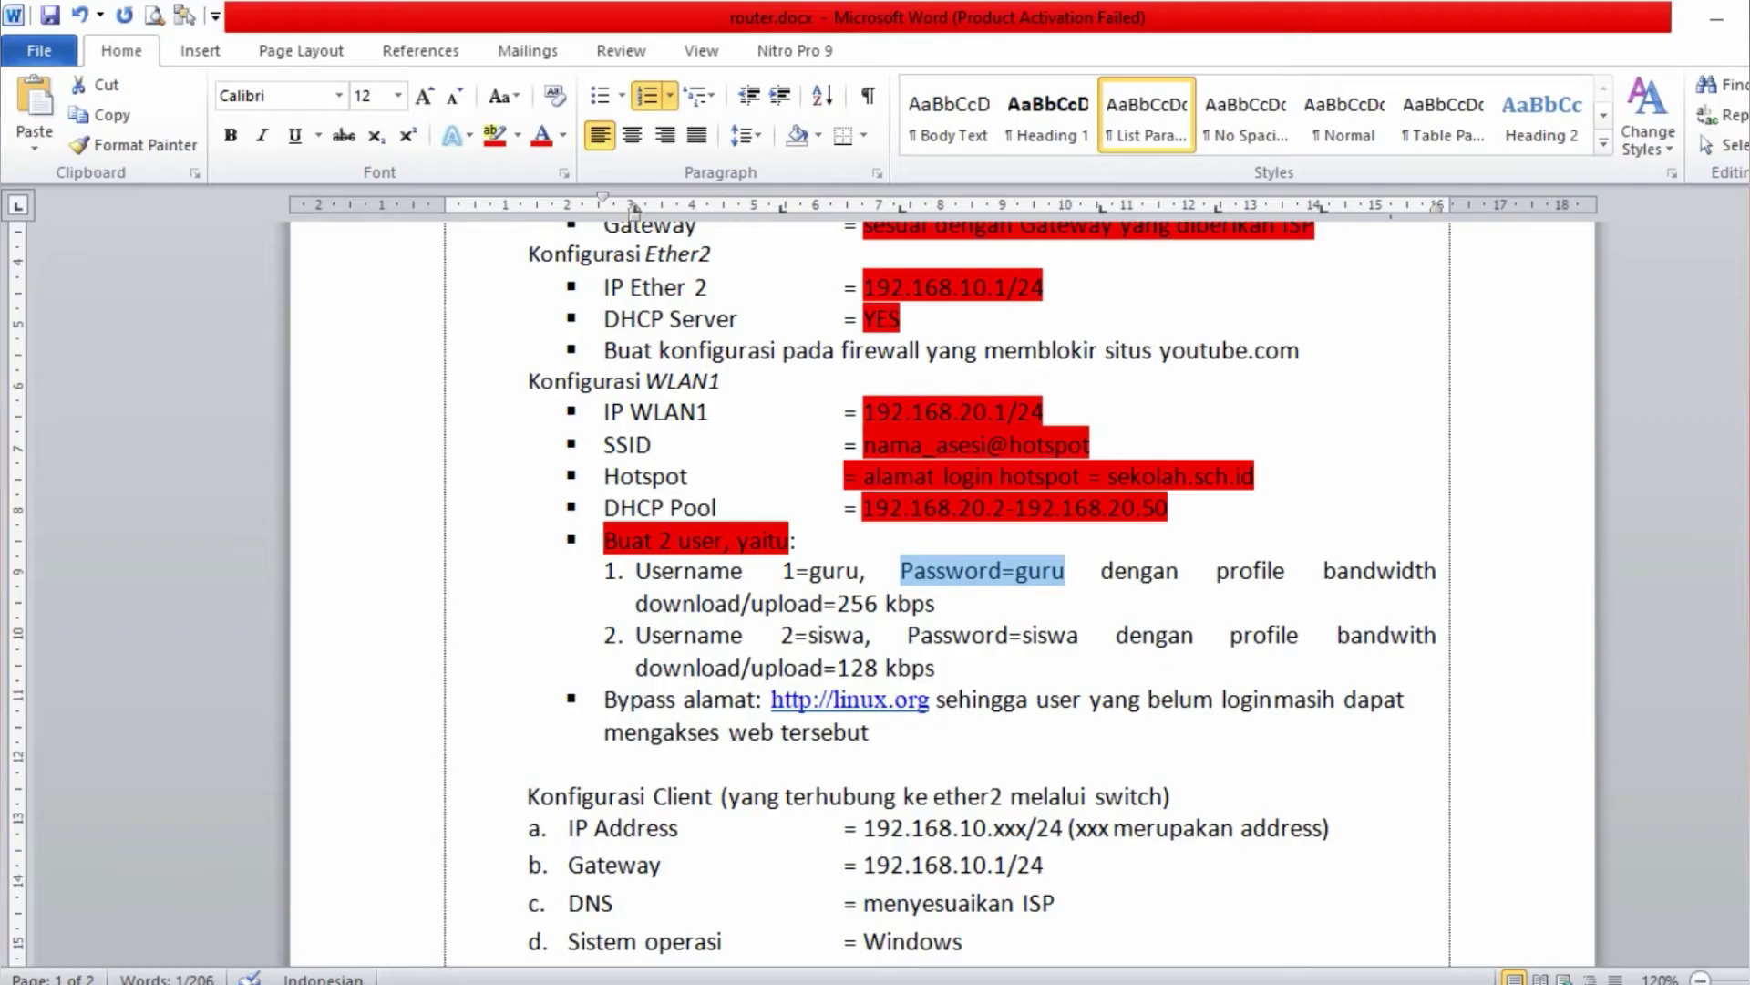
- Highlight both numbered guru and siswa username lines red in router.docx
drag(1022, 636, 1064, 635)
triple_click(637, 571)
drag(637, 570, 912, 666)
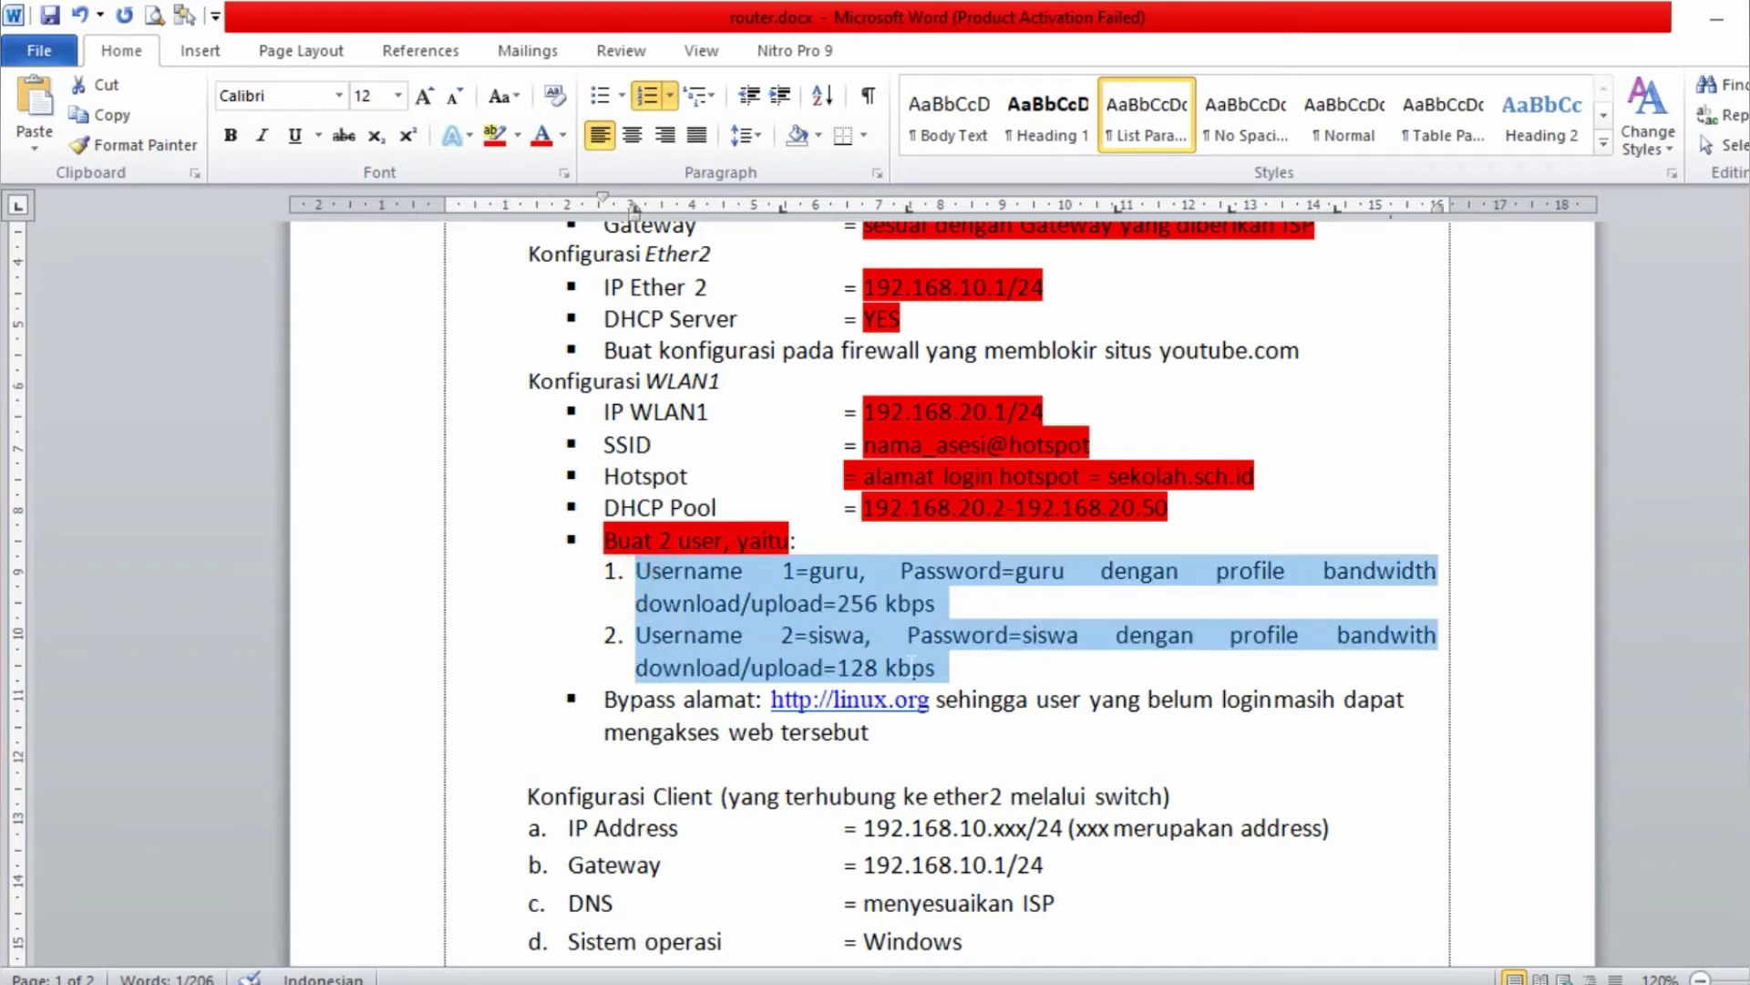
click(495, 135)
click(604, 699)
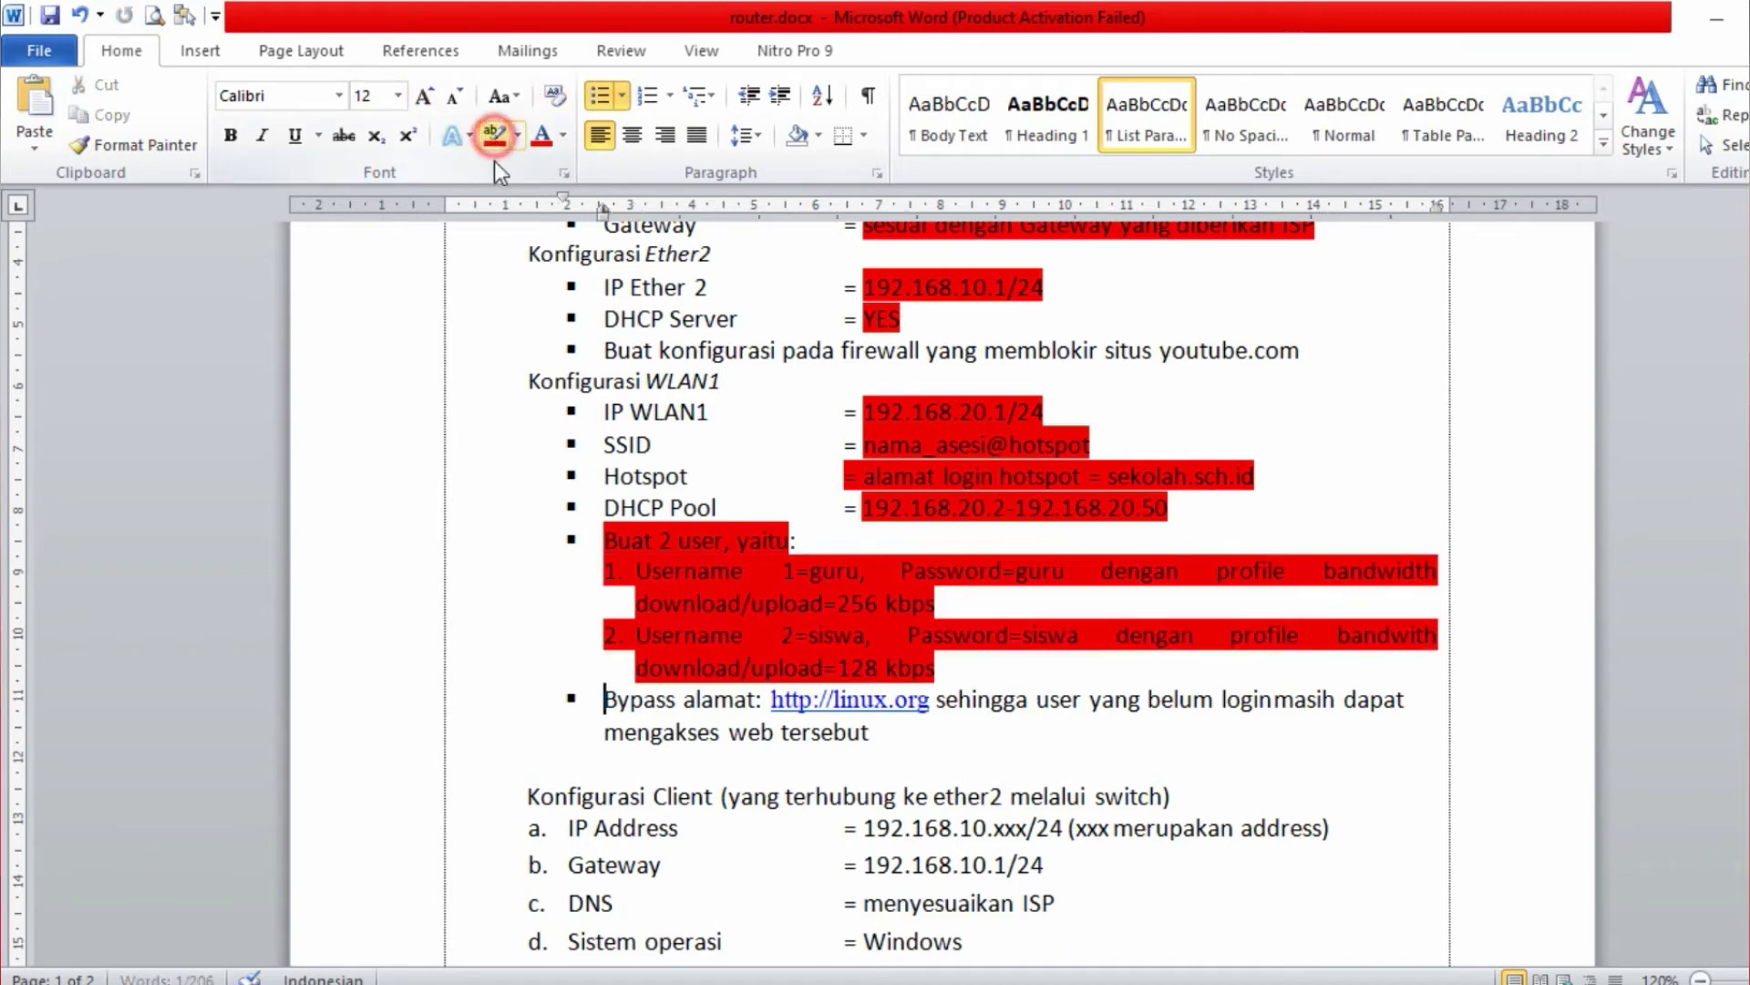
scroll(602, 210, down, 3)
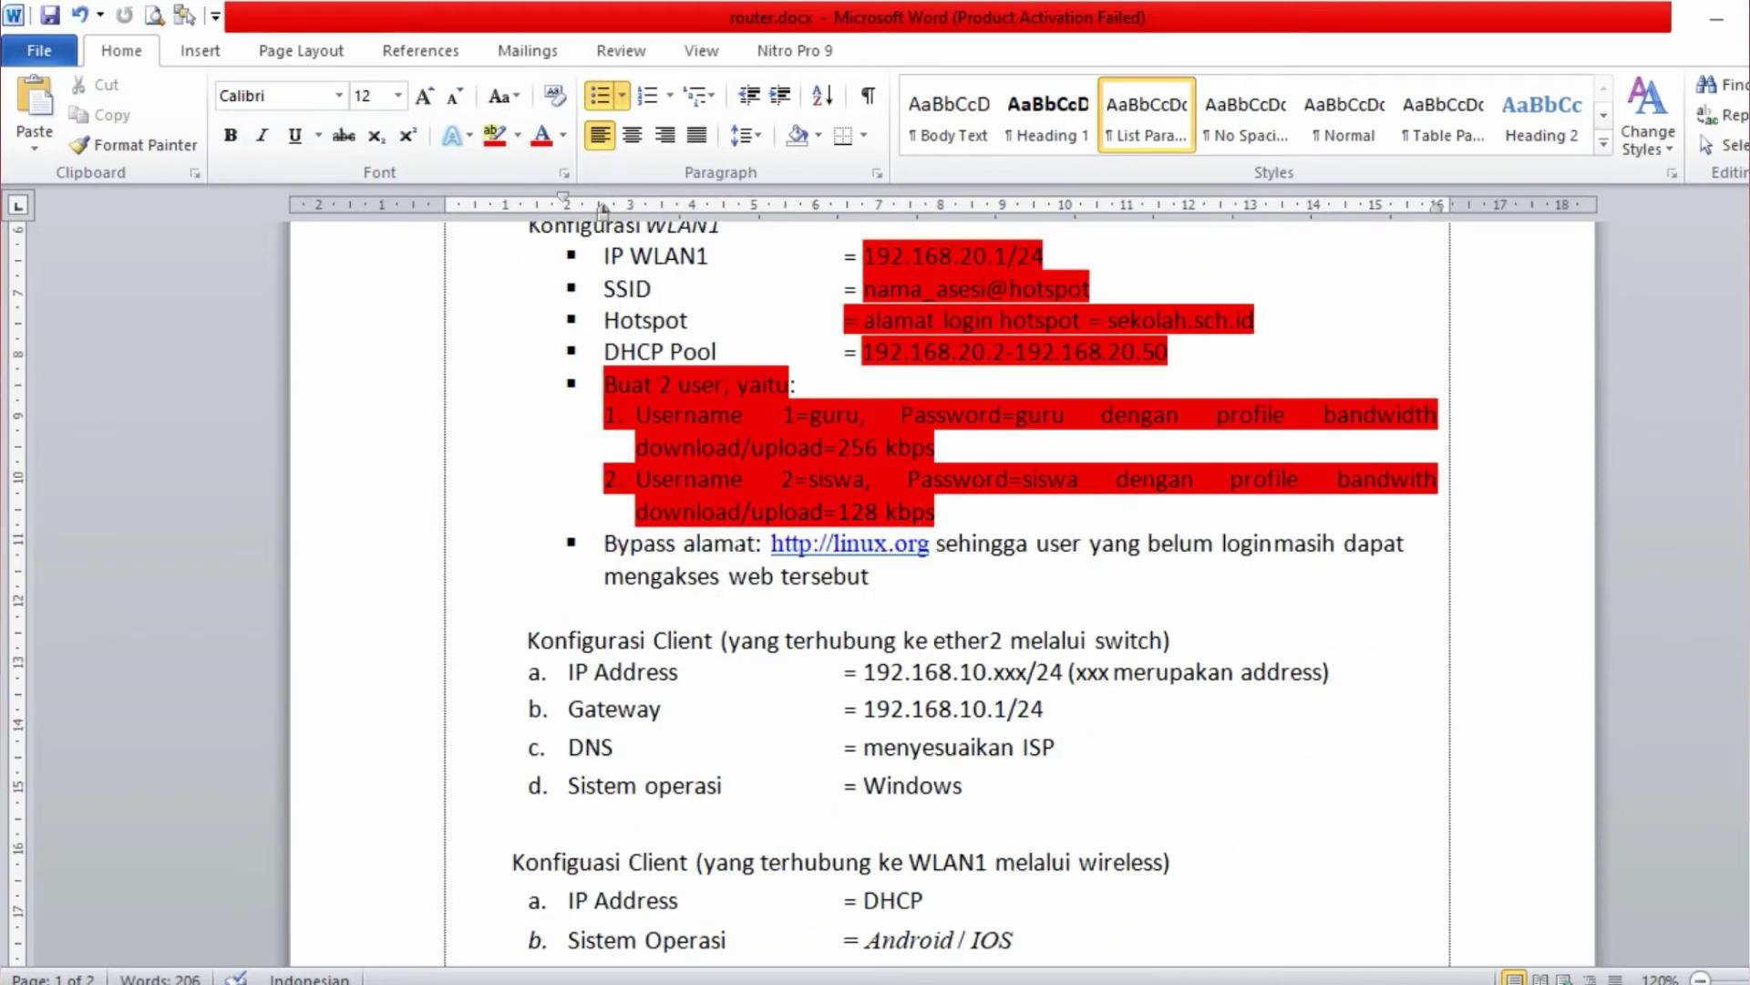
key(alt+Tab)
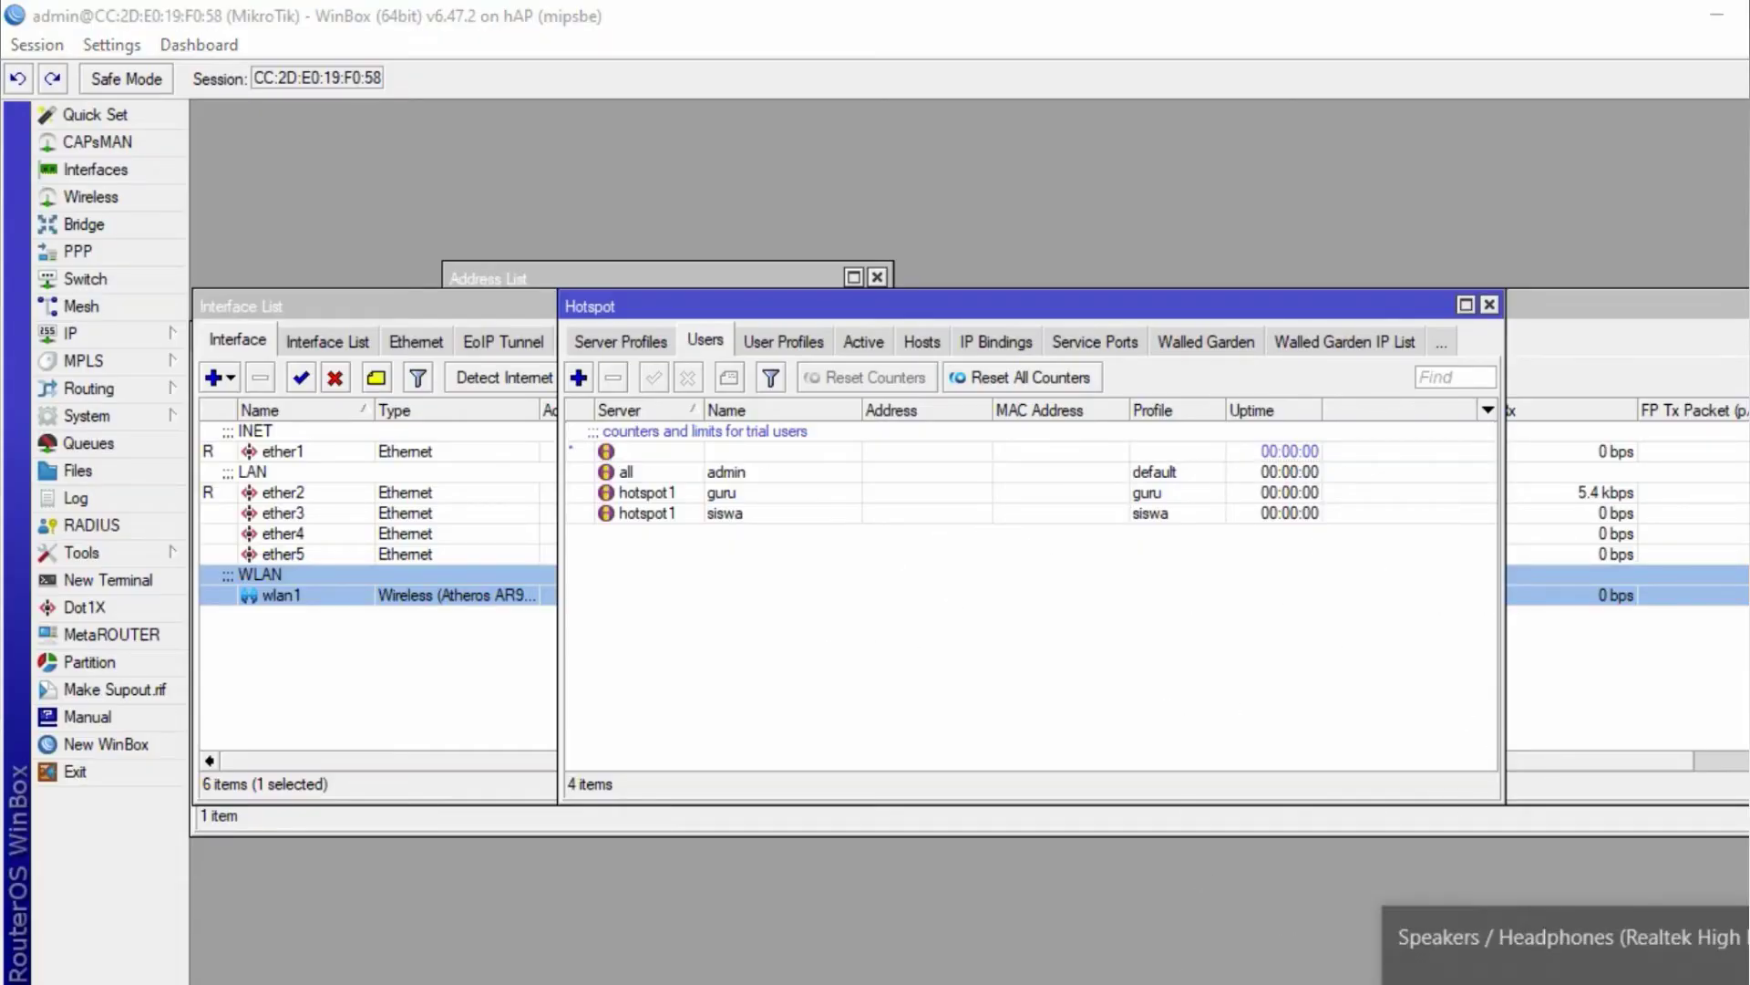
- Set the router inet adapter's IPv4 address and DNS server to obtain automatically
click(1541, 983)
click(1522, 957)
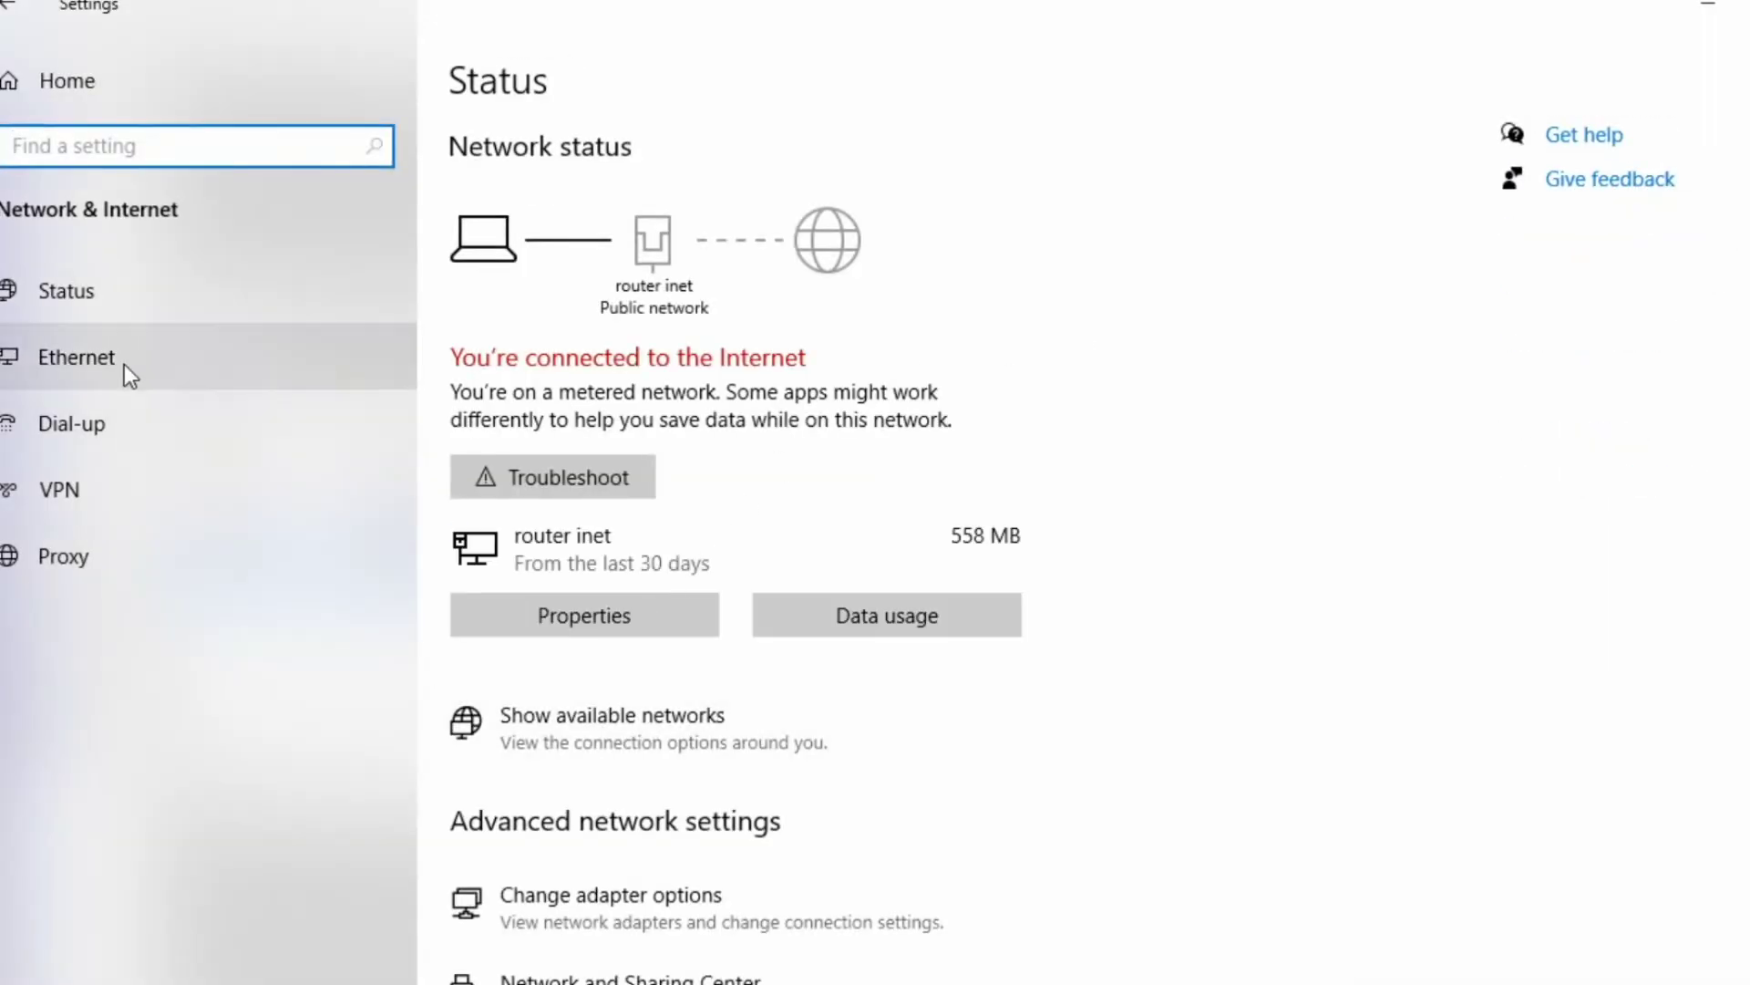
click(77, 357)
click(1612, 174)
double_click(402, 181)
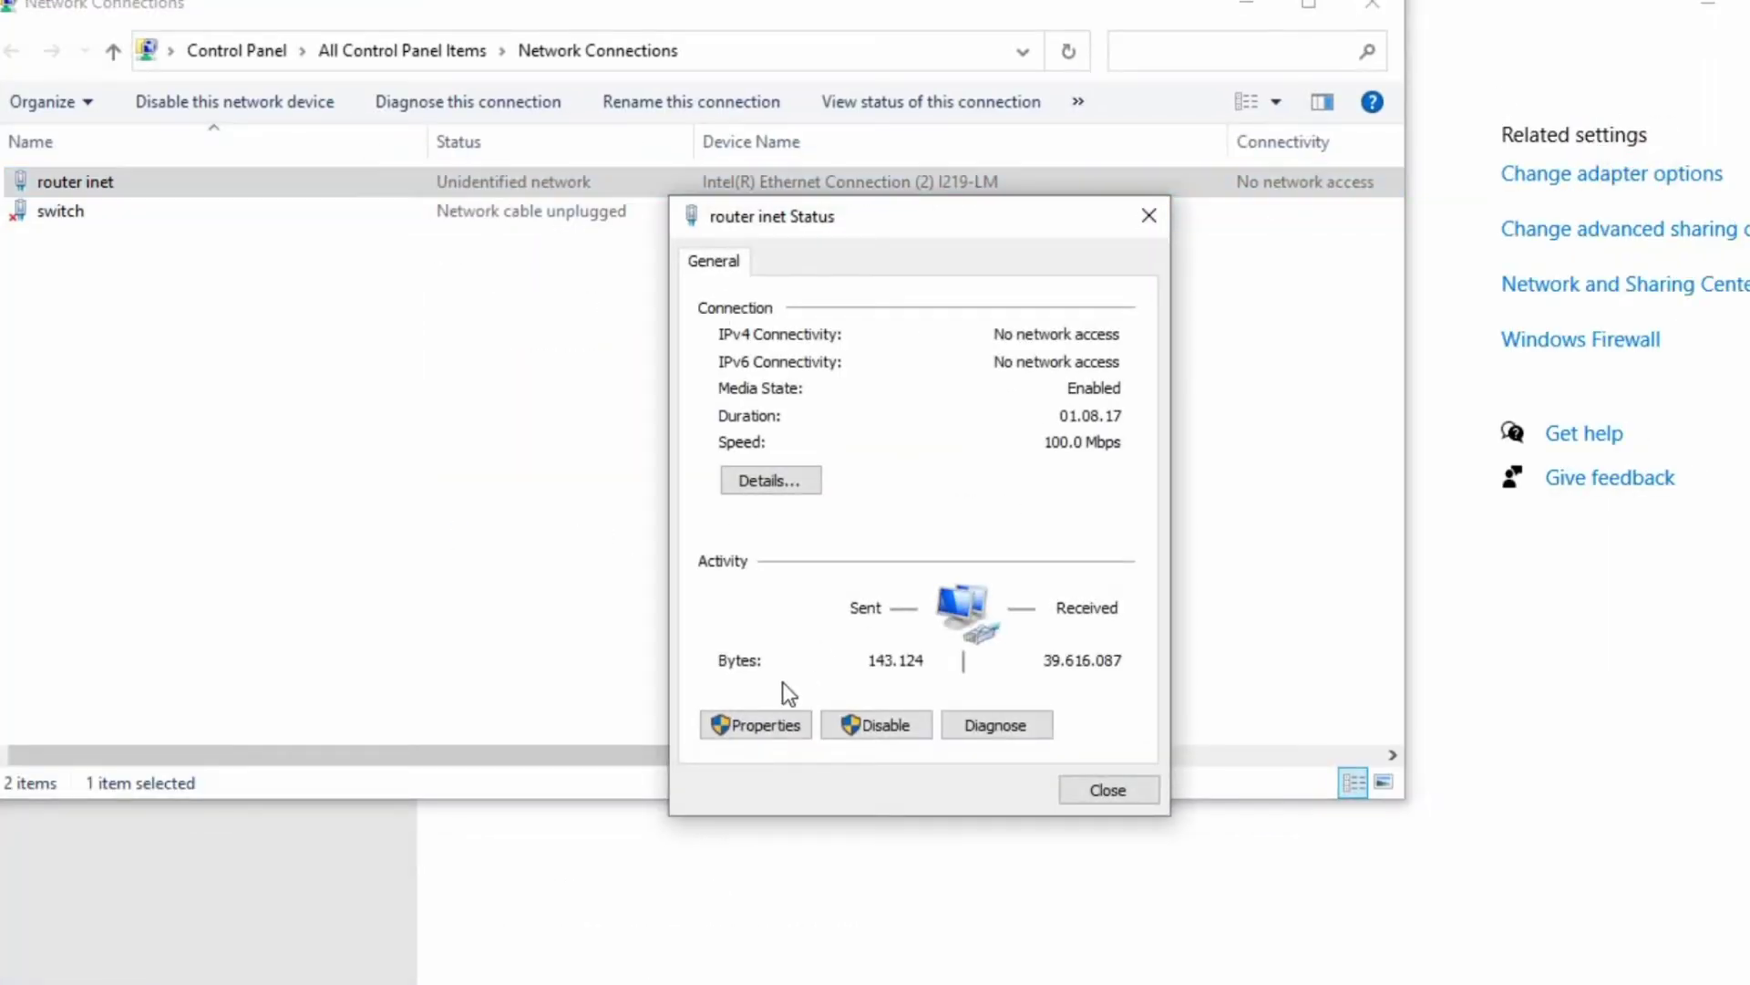
click(756, 725)
double_click(976, 602)
click(863, 515)
click(791, 698)
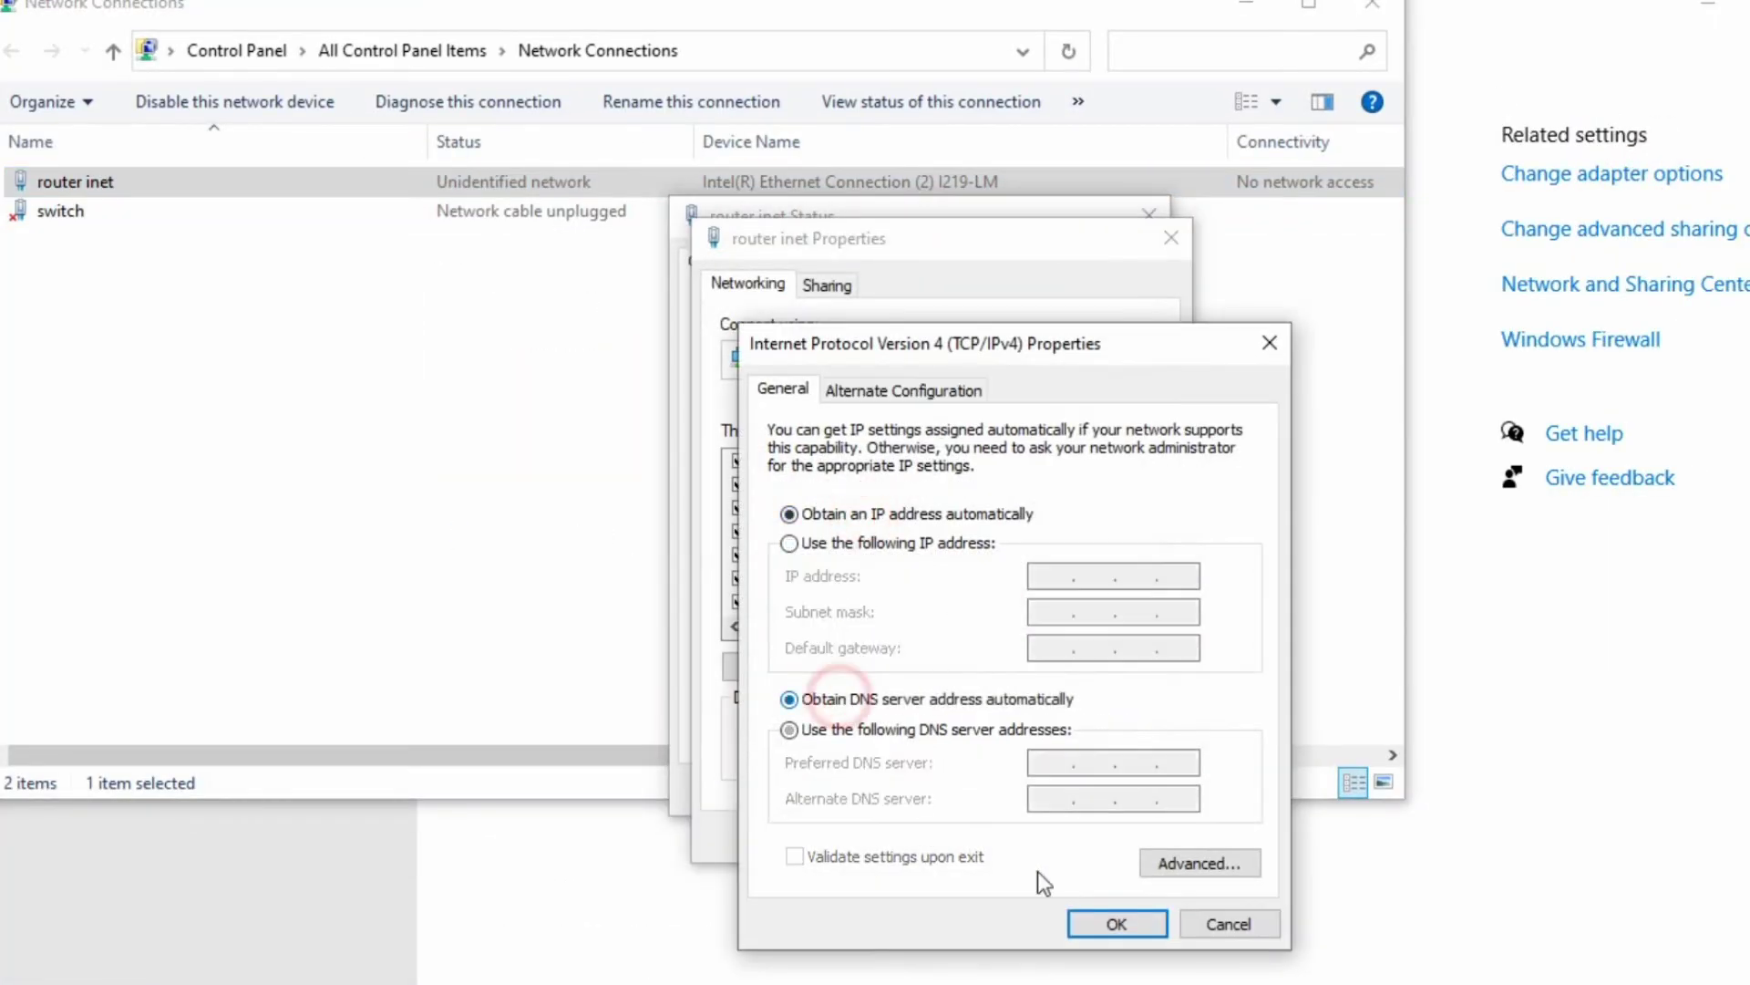
click(1117, 923)
click(1014, 833)
click(1106, 789)
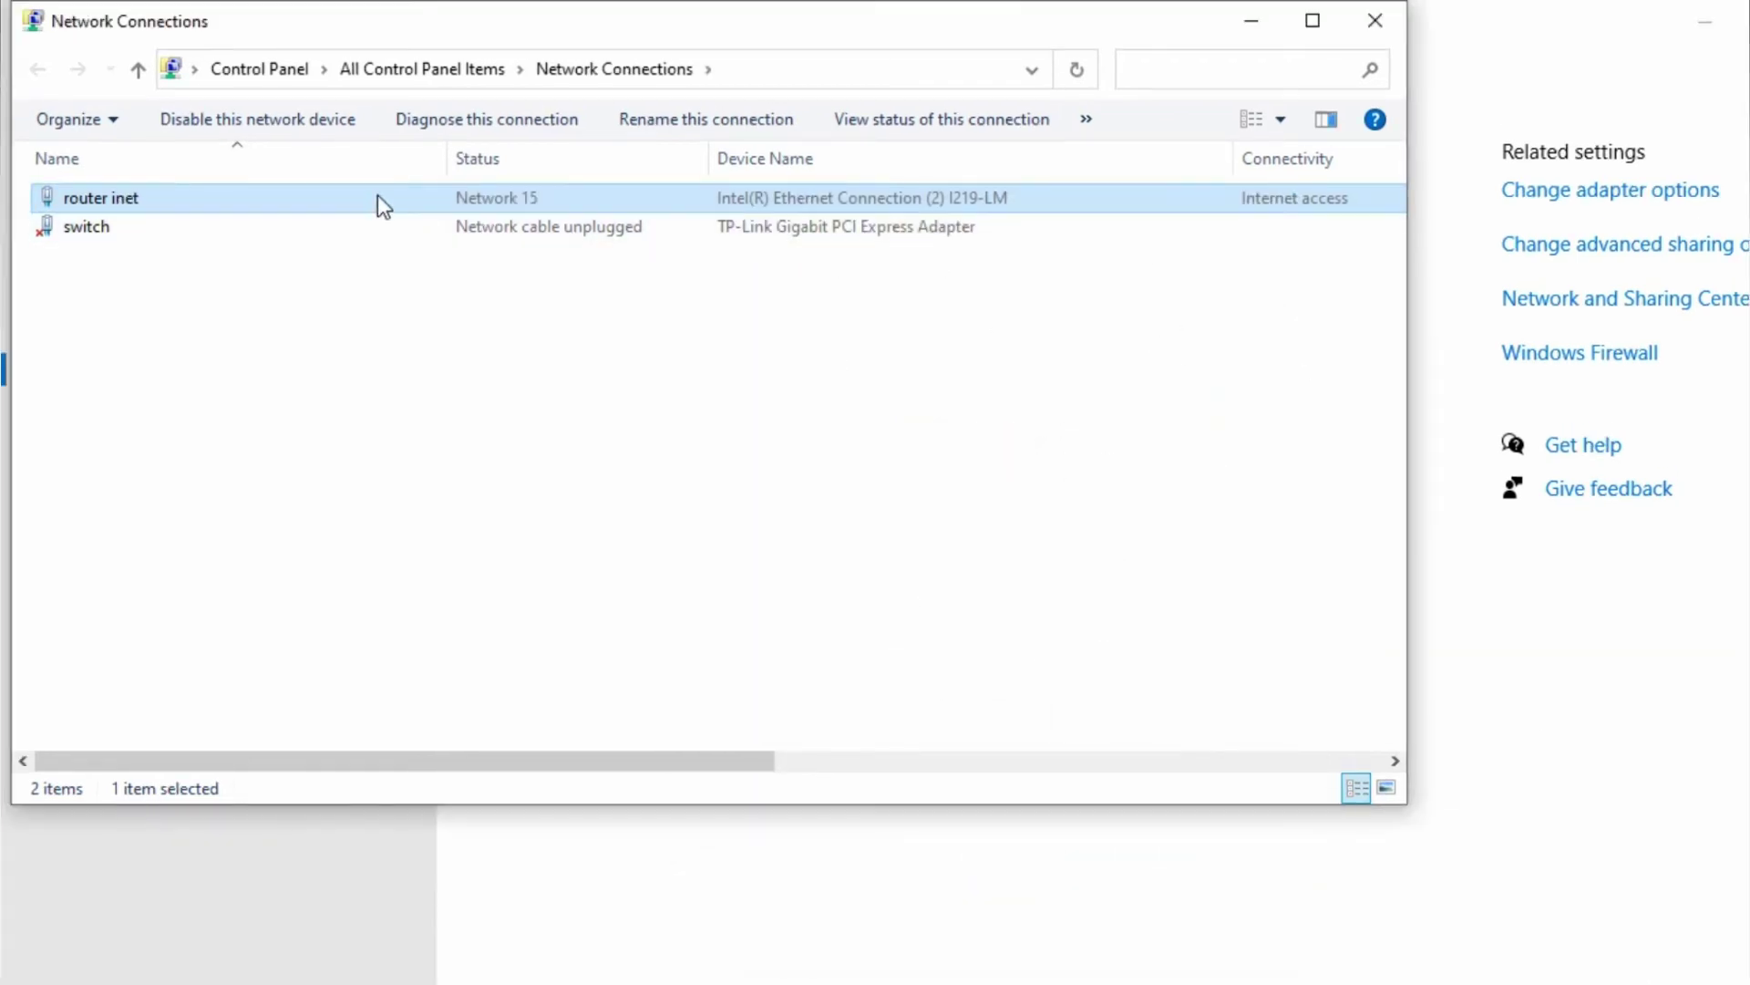
- Check router inet's details: address 192.168.10.254 with gateway 192.168.10.1
right_click(377, 196)
click(424, 240)
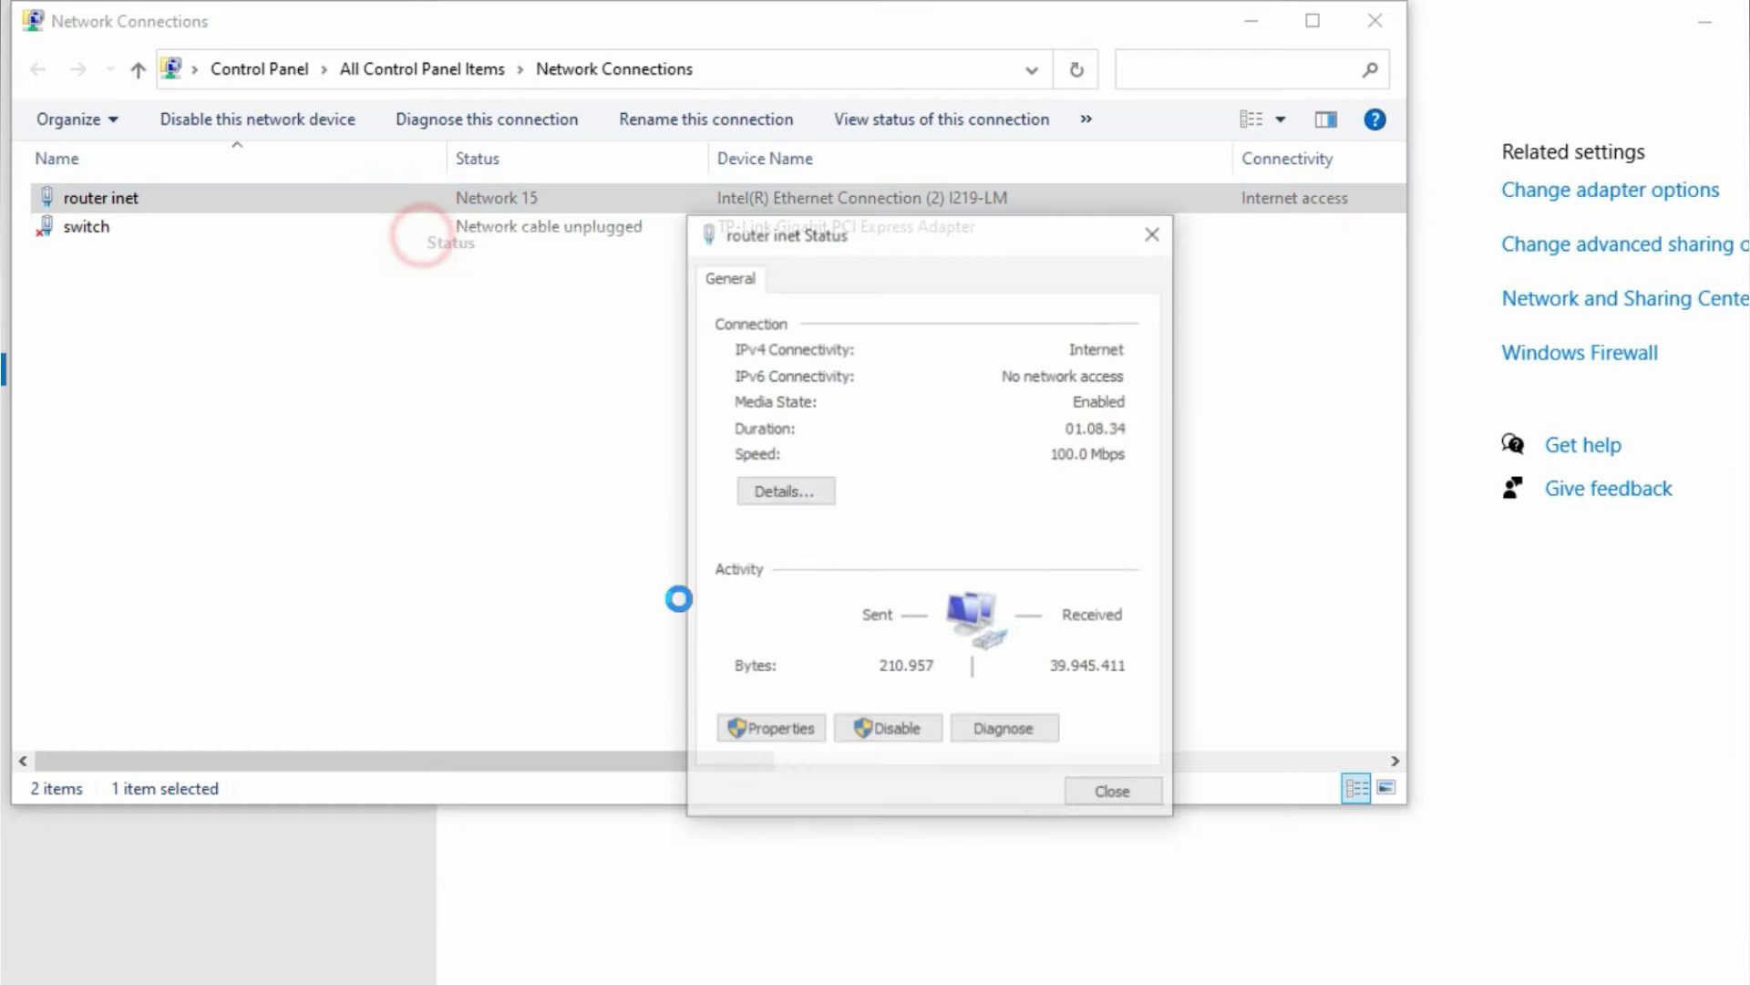
click(782, 493)
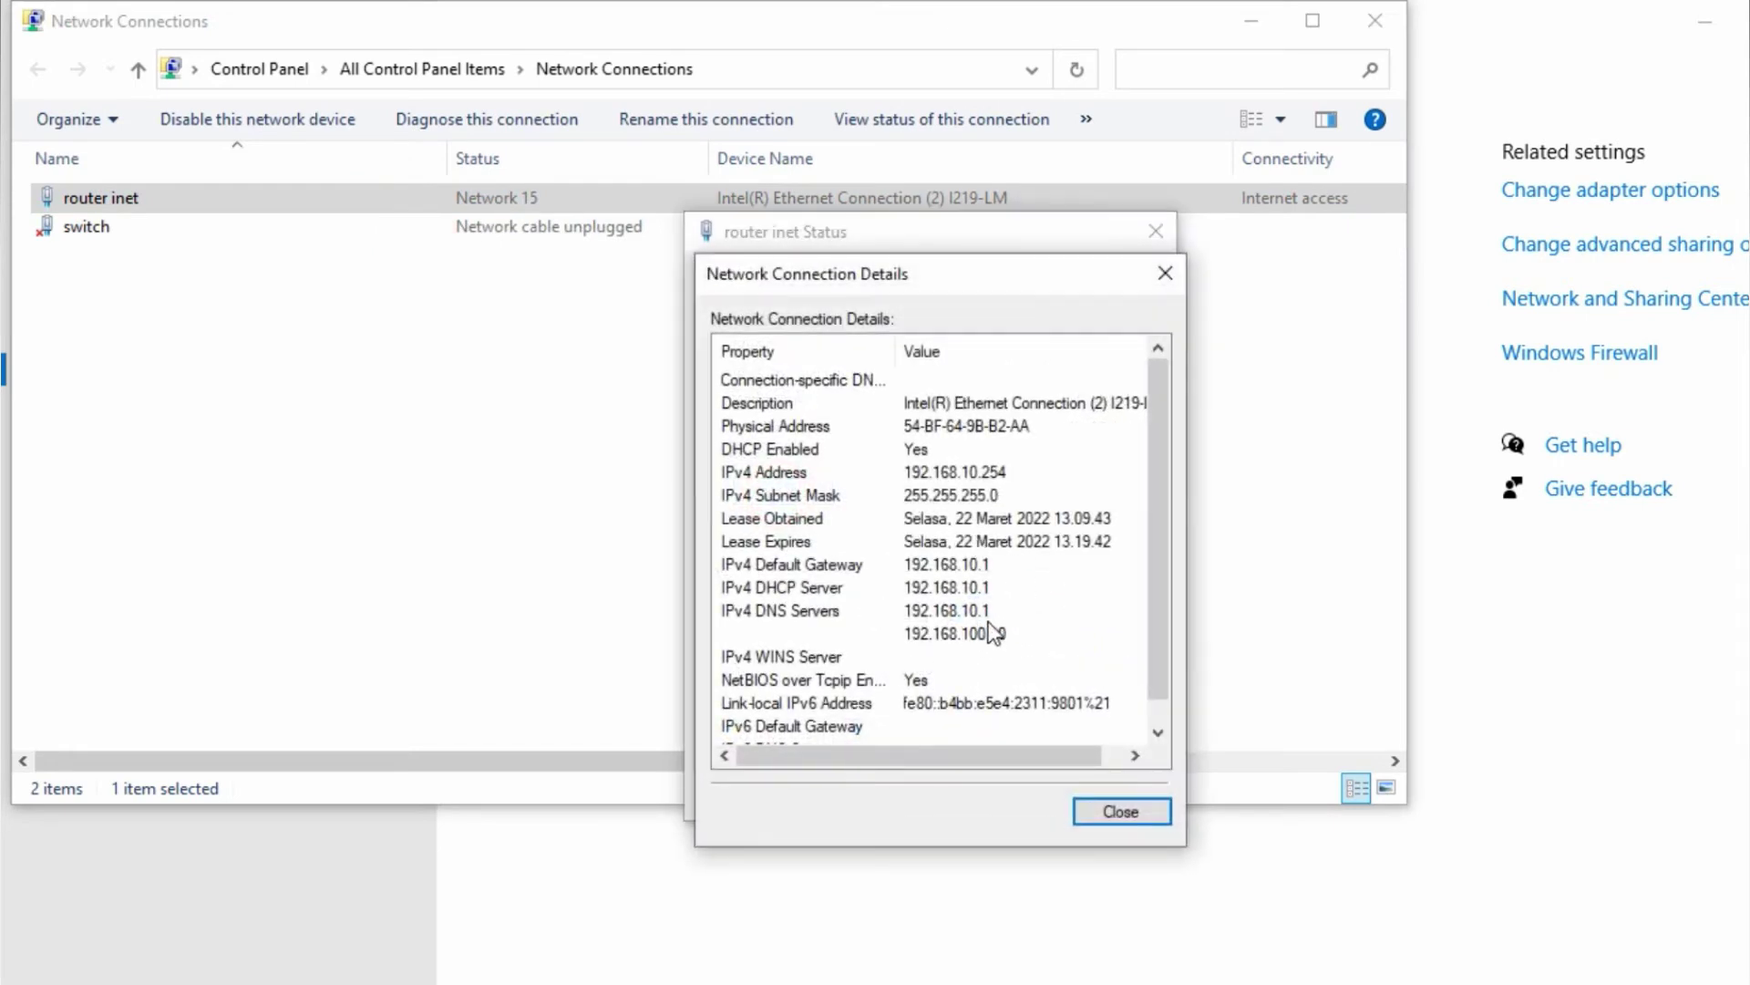
click(1109, 814)
click(1117, 794)
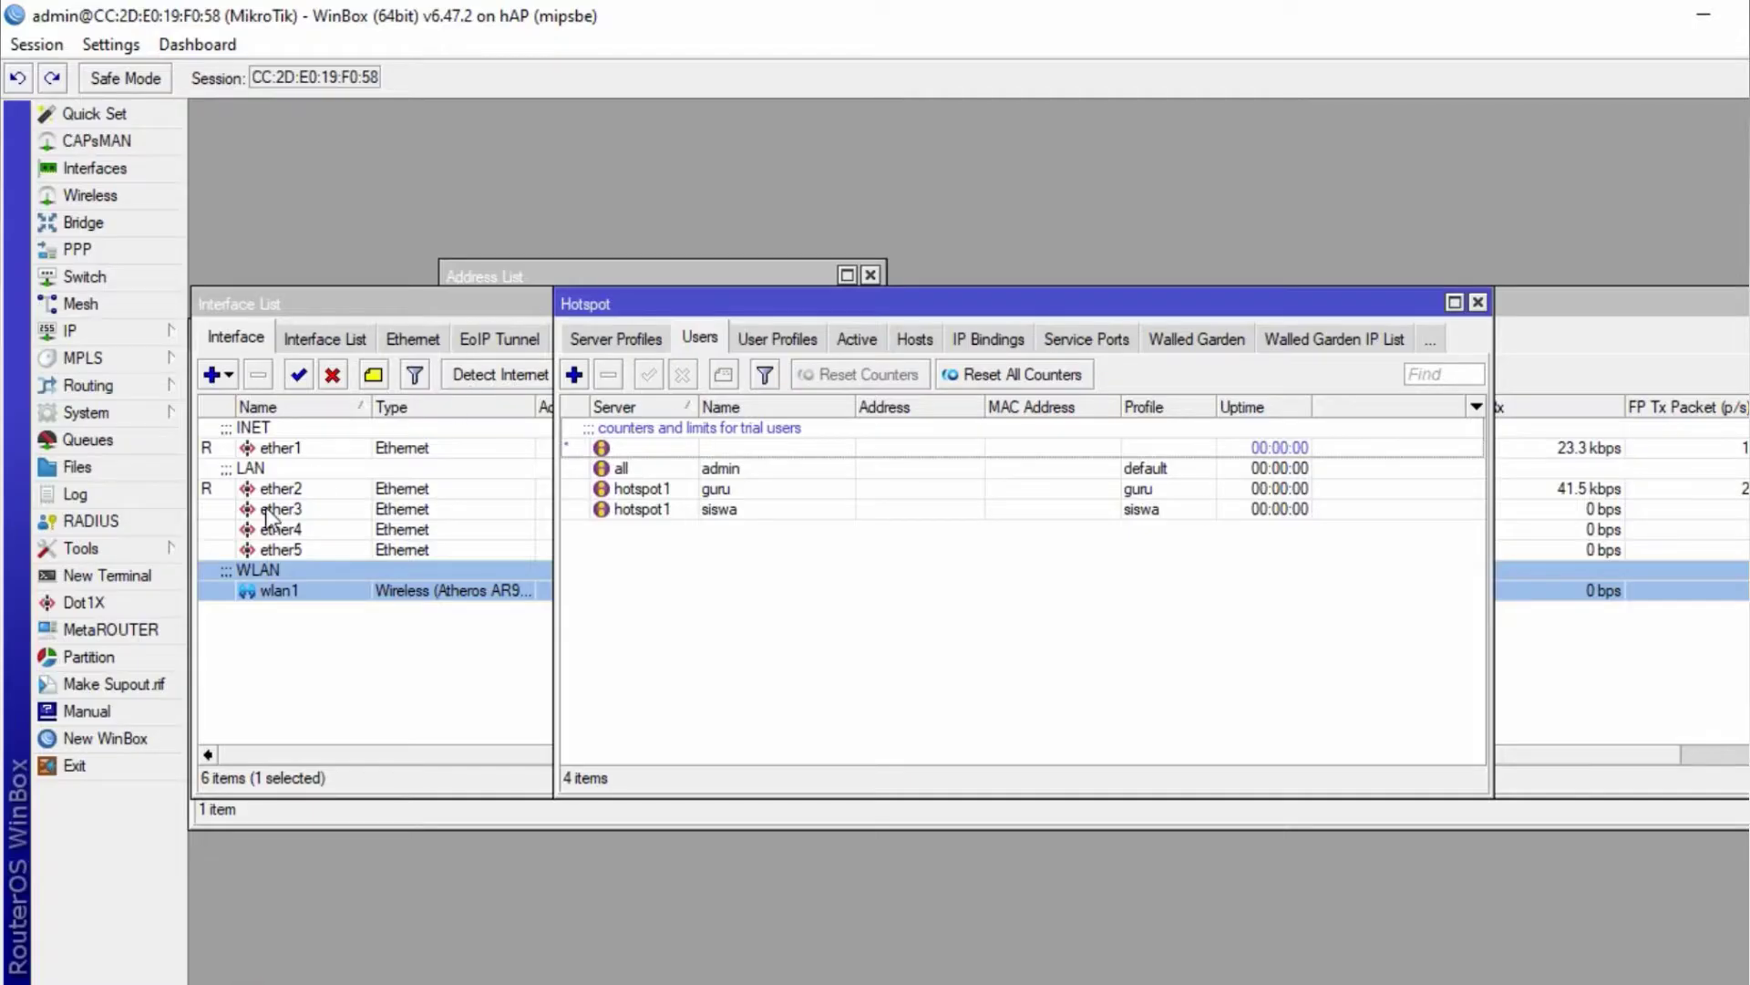
- Select 192.168.10 in the IP Ether 2 line and highlight it Gray-25%
click(269, 489)
click(266, 448)
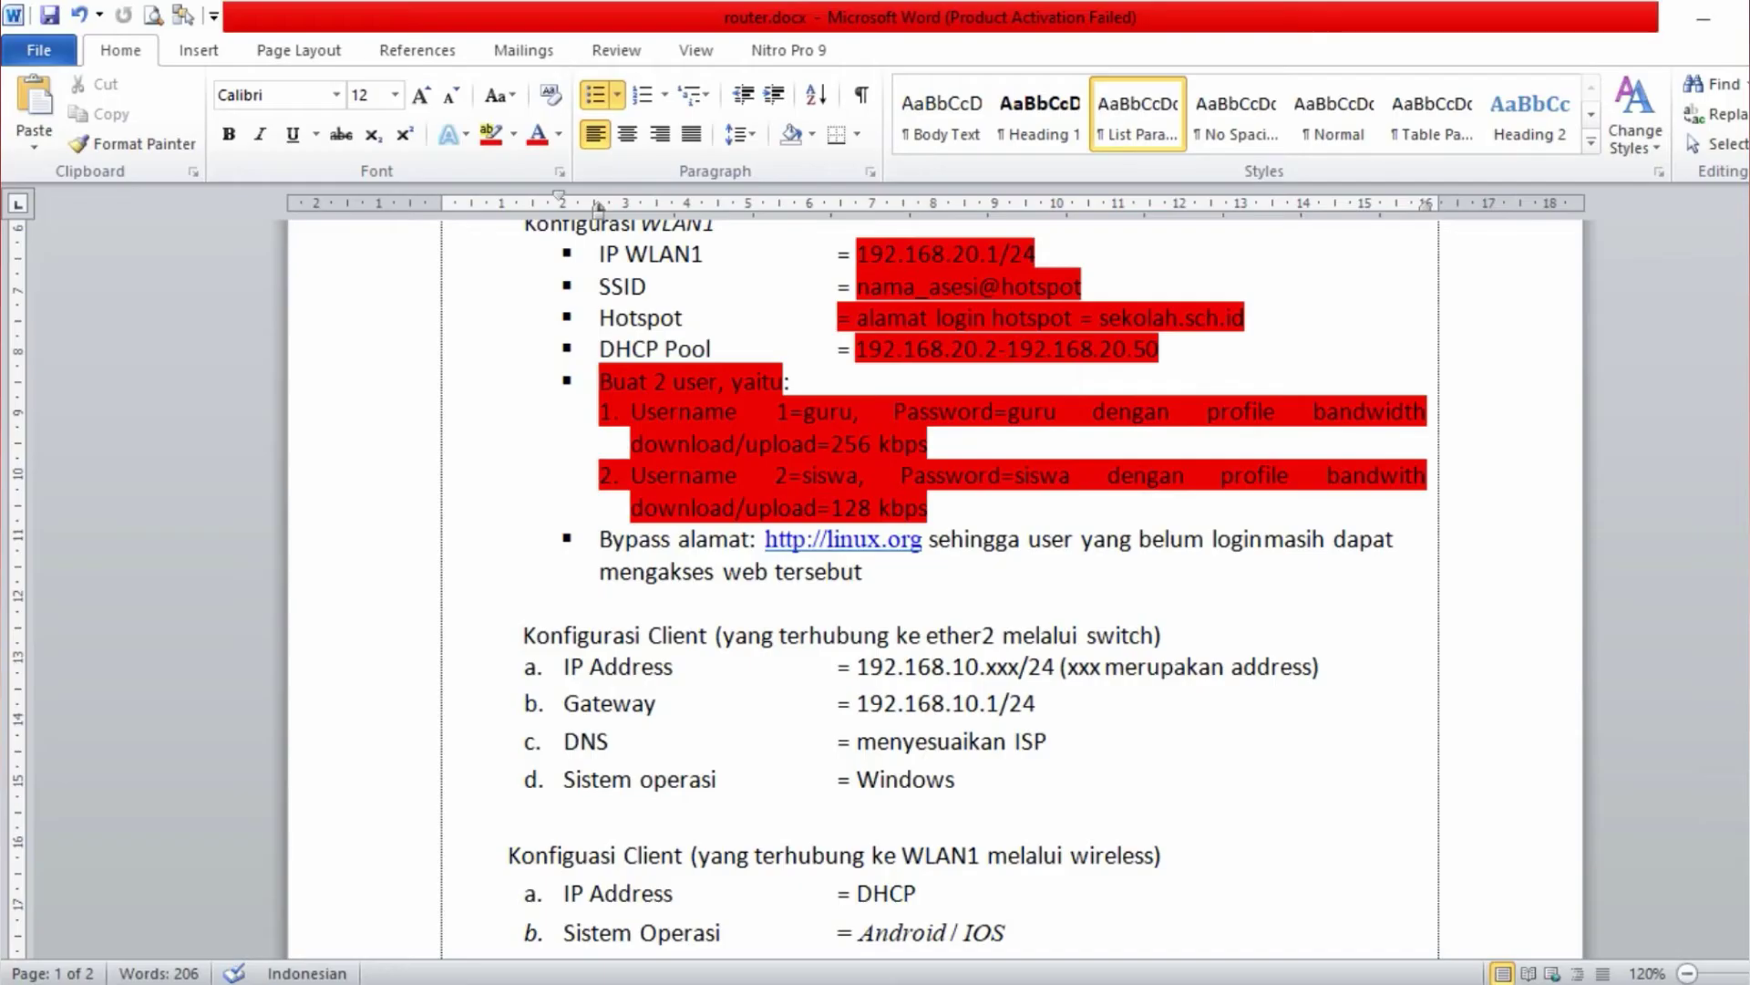
scroll(1078, 326, up, 4)
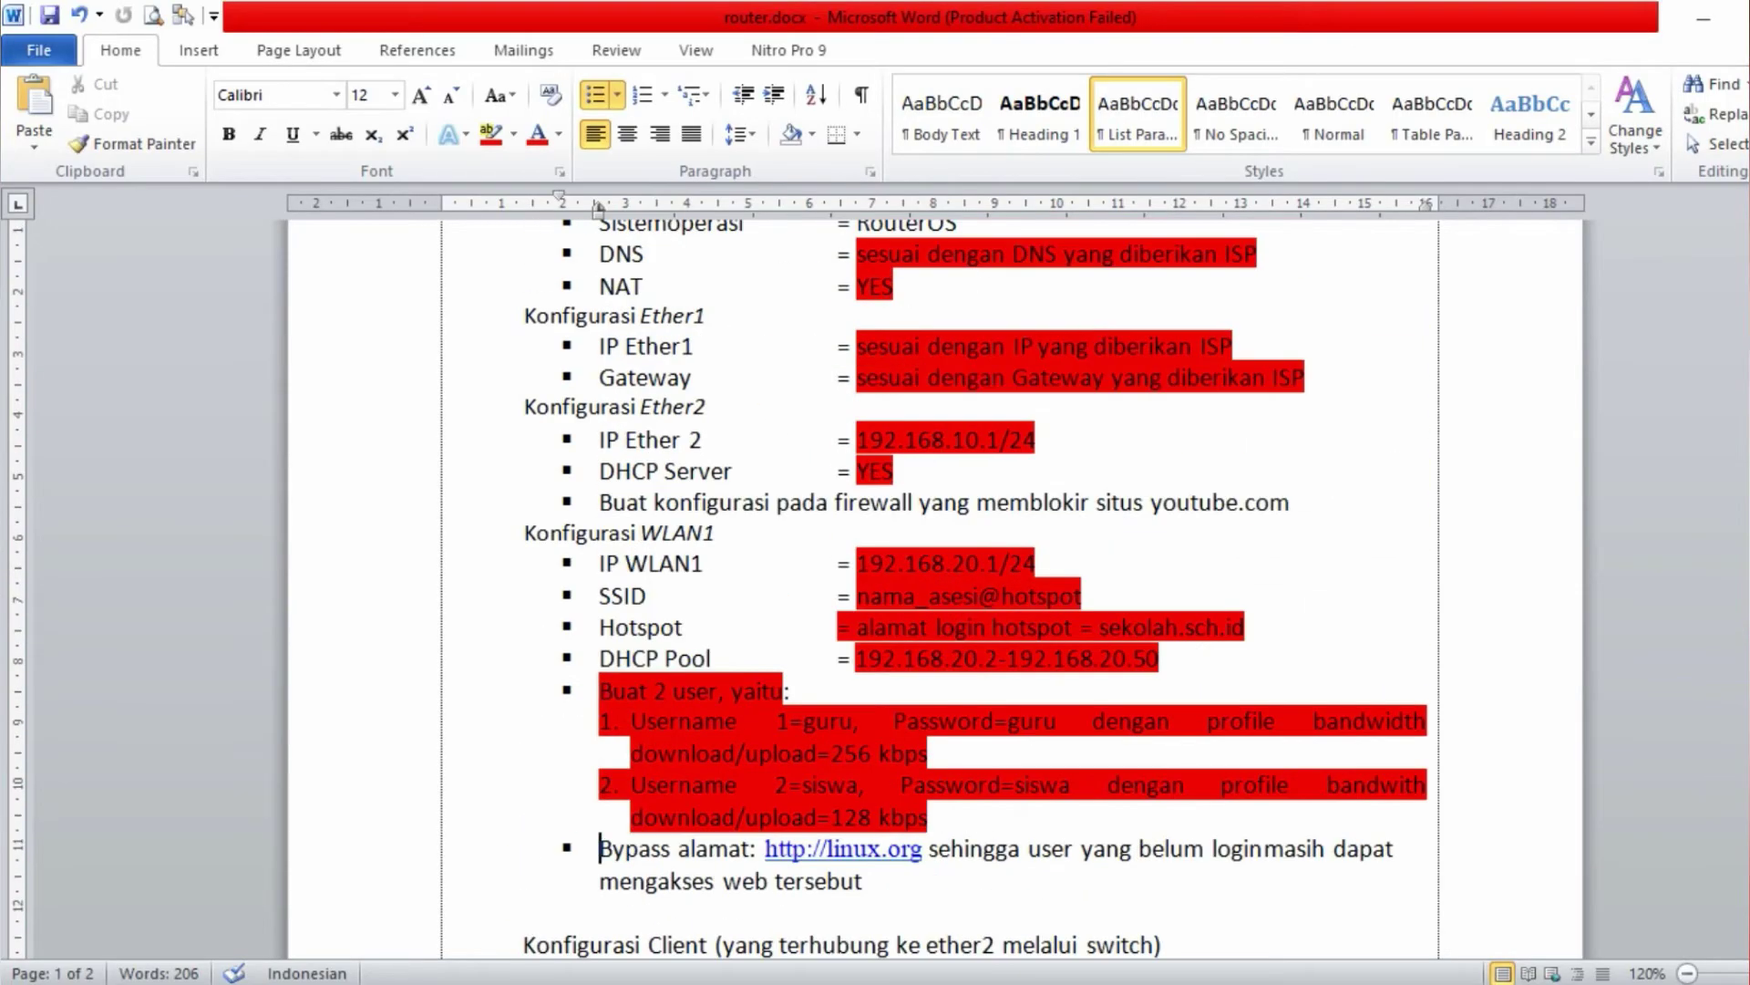
drag(898, 437, 858, 432)
click(990, 441)
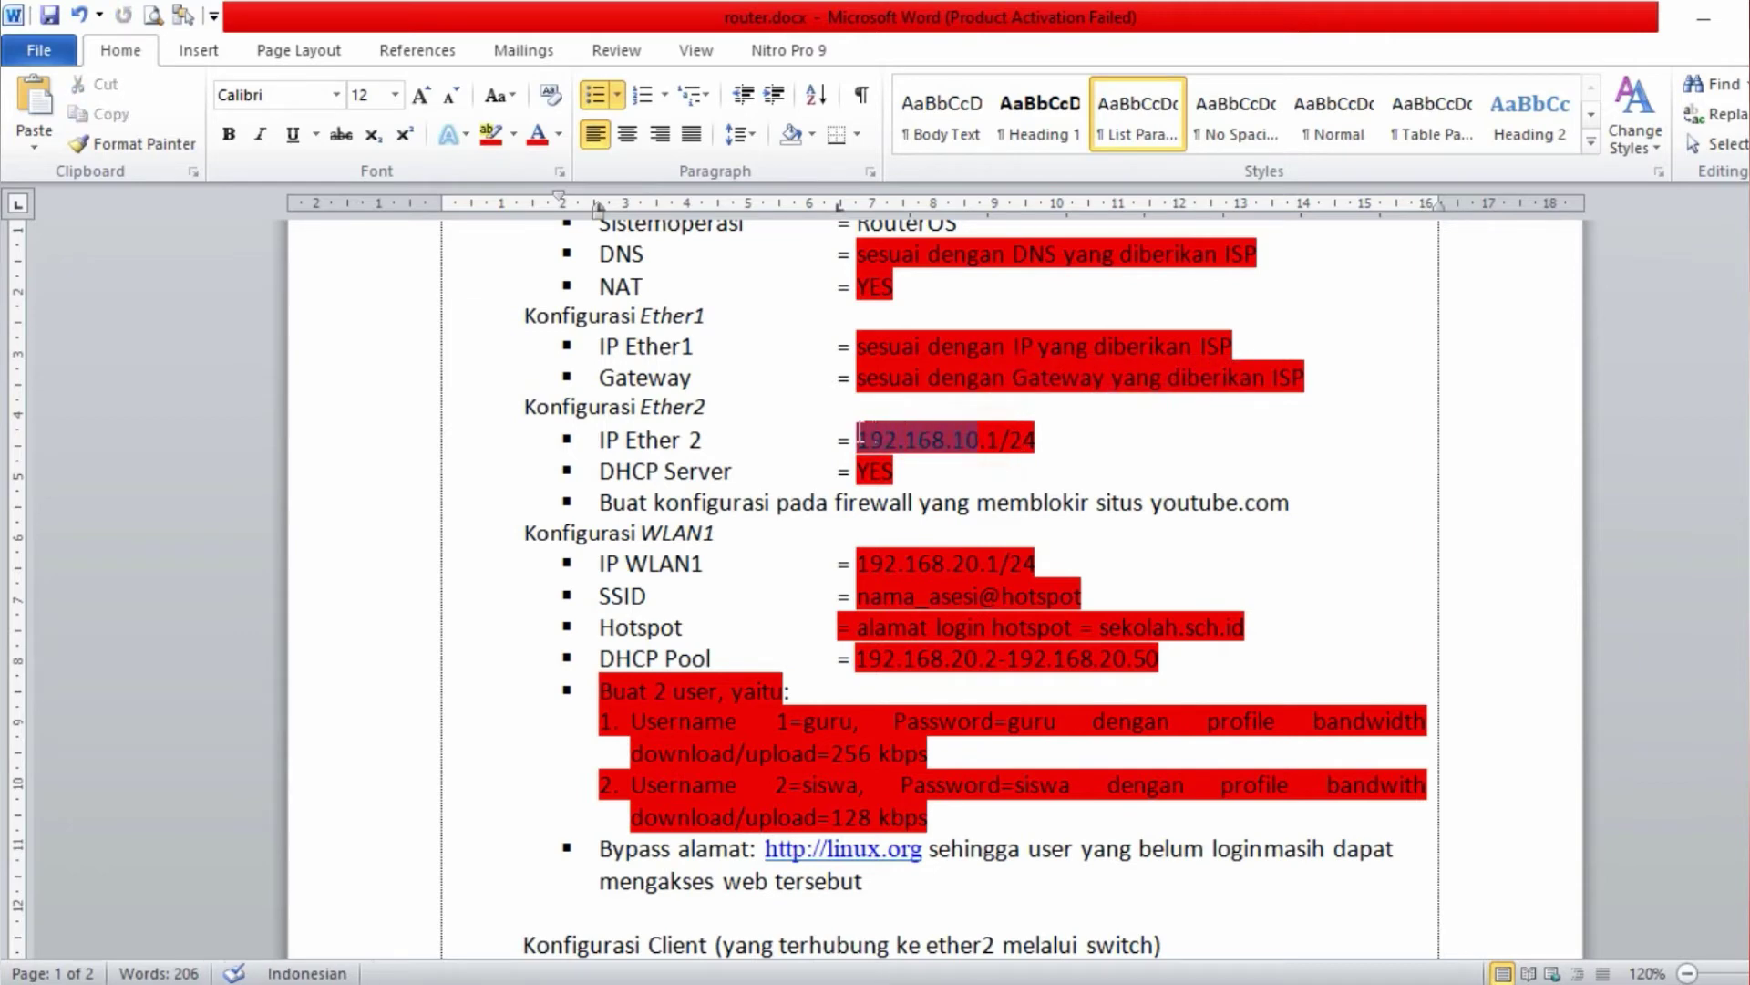
click(515, 137)
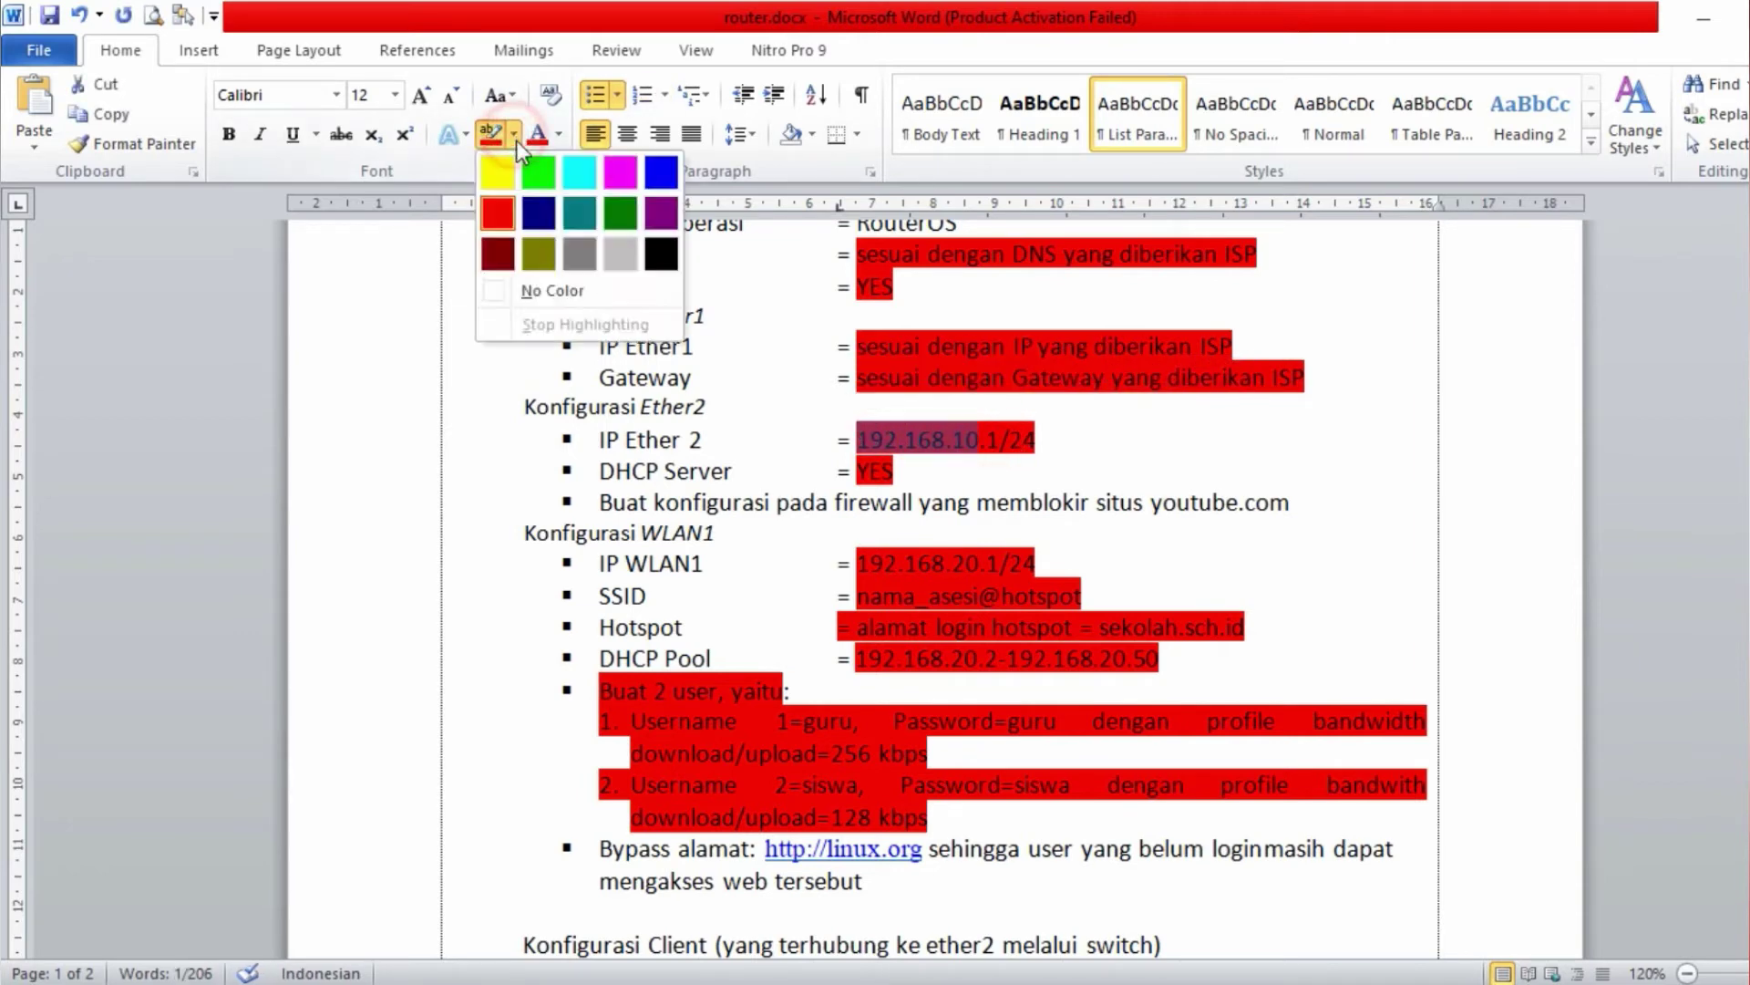
click(623, 260)
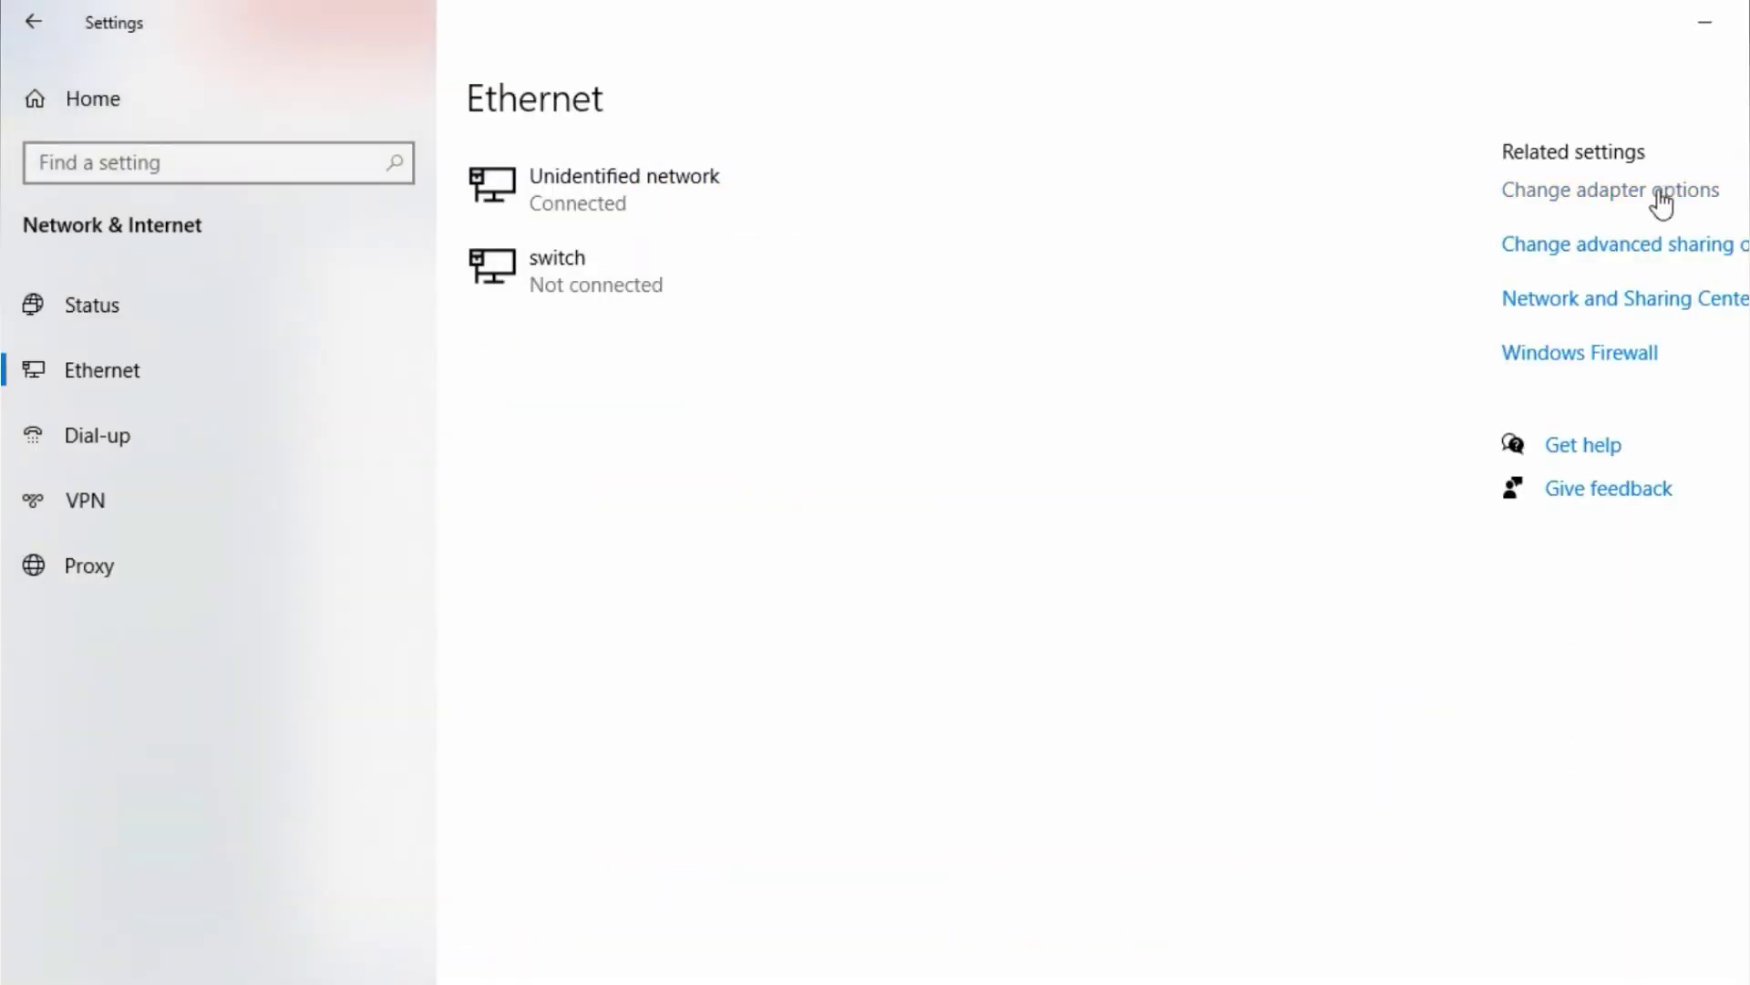
- Check the router inet adapter's IP details in Network Connections, then close the Details and Status dialogs
click(223, 371)
click(1606, 199)
right_click(399, 196)
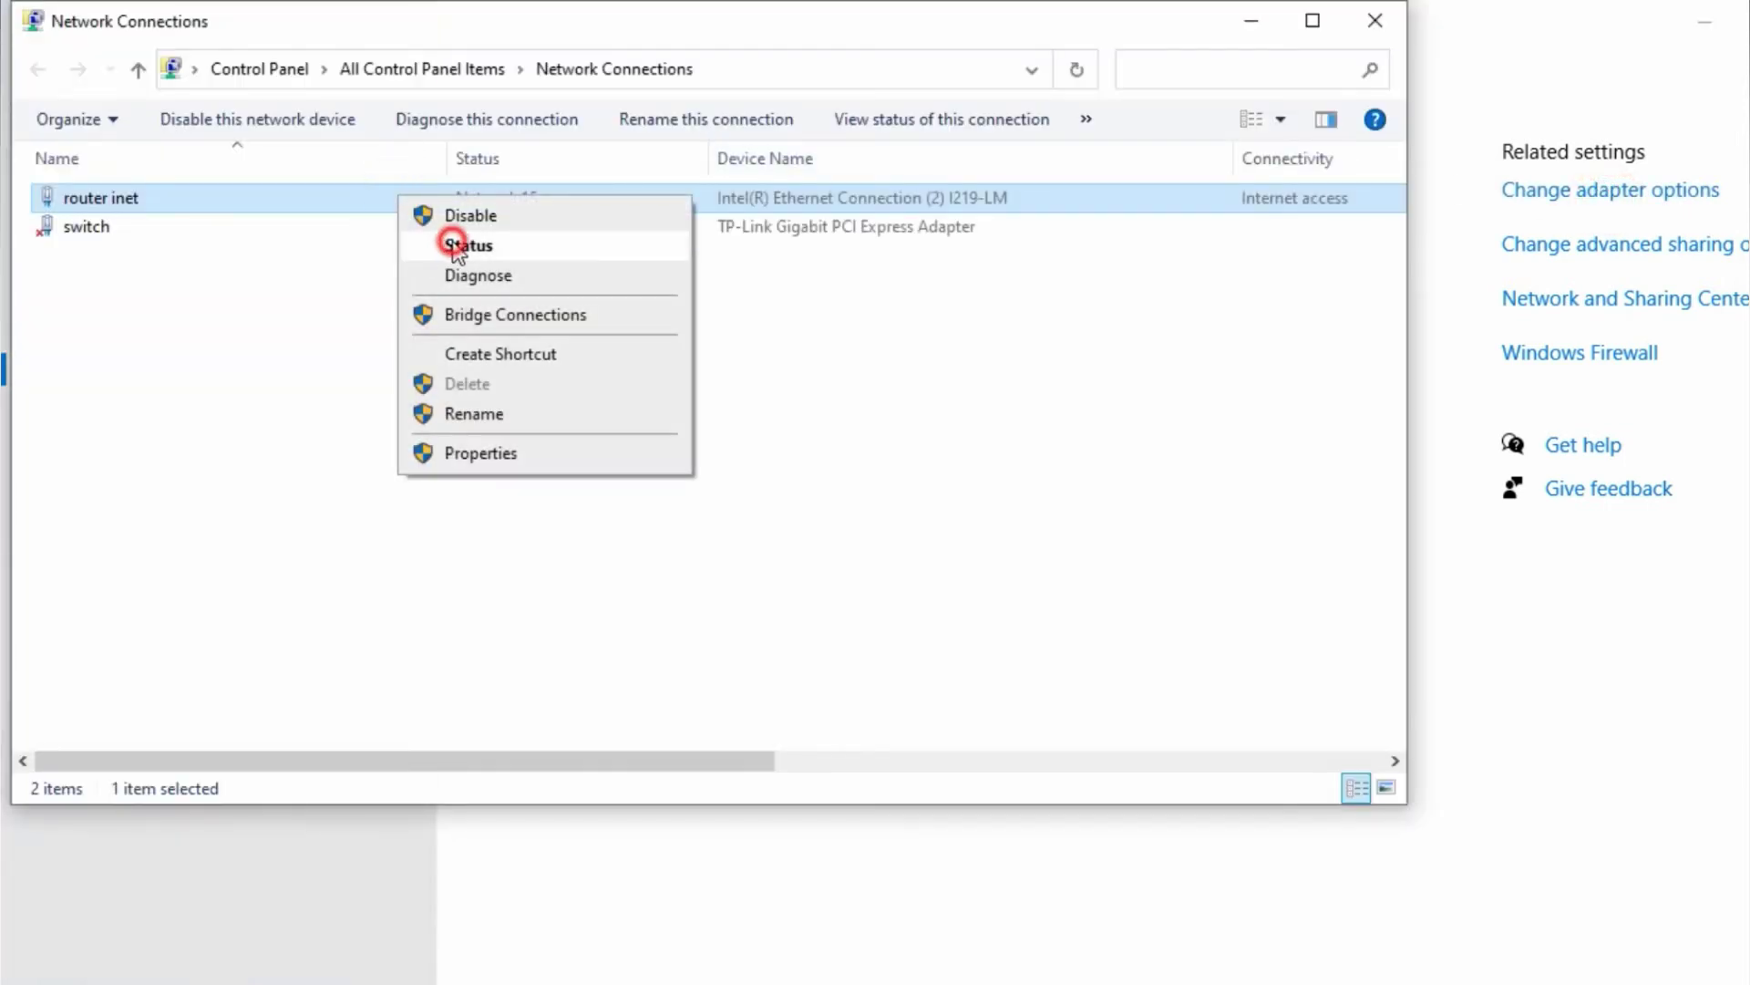
click(455, 246)
click(781, 491)
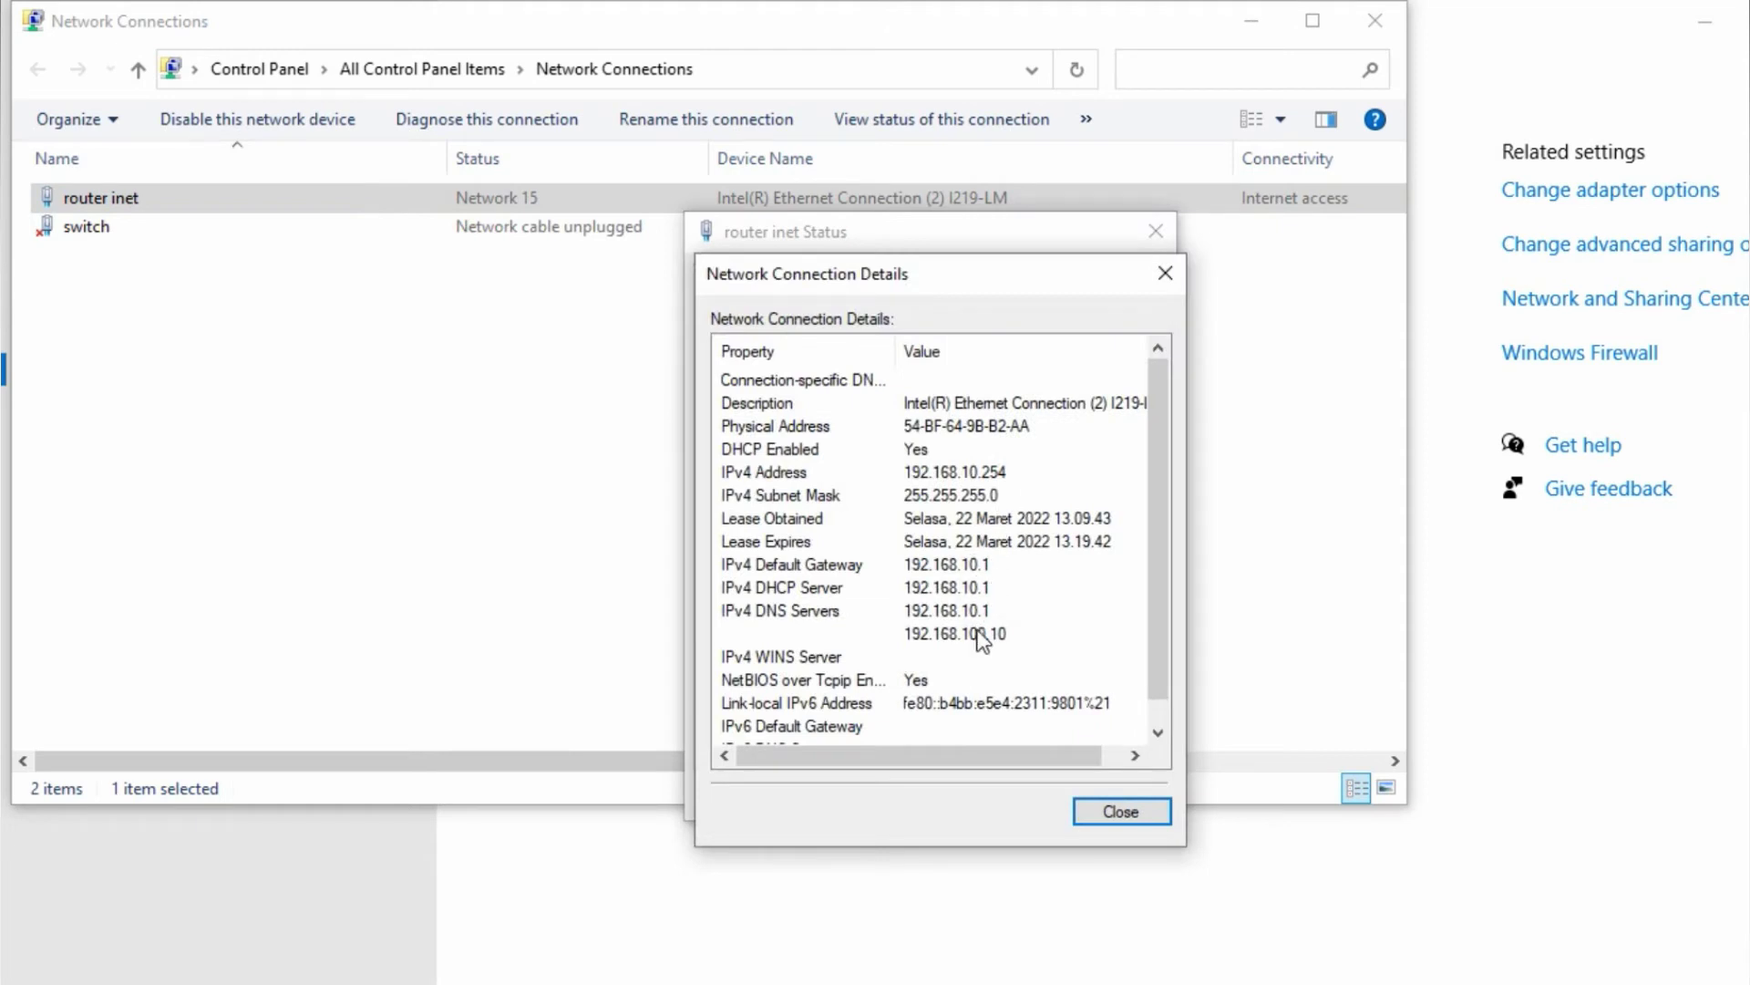
click(1154, 813)
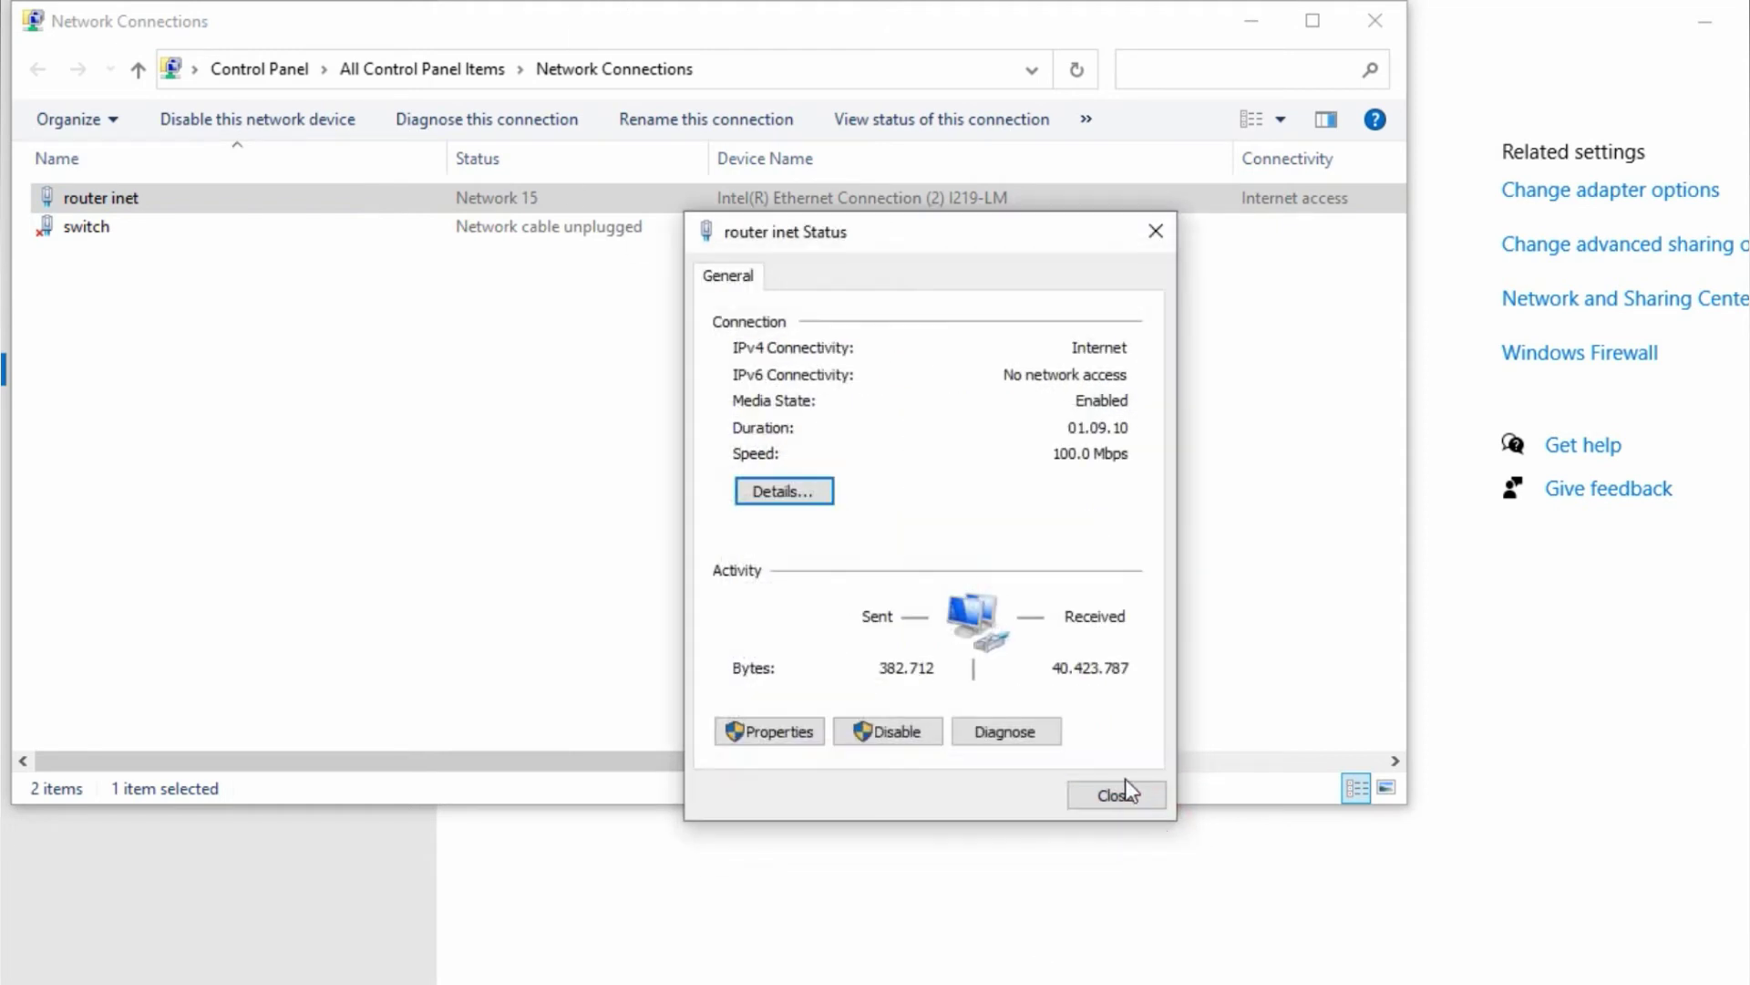
click(1140, 790)
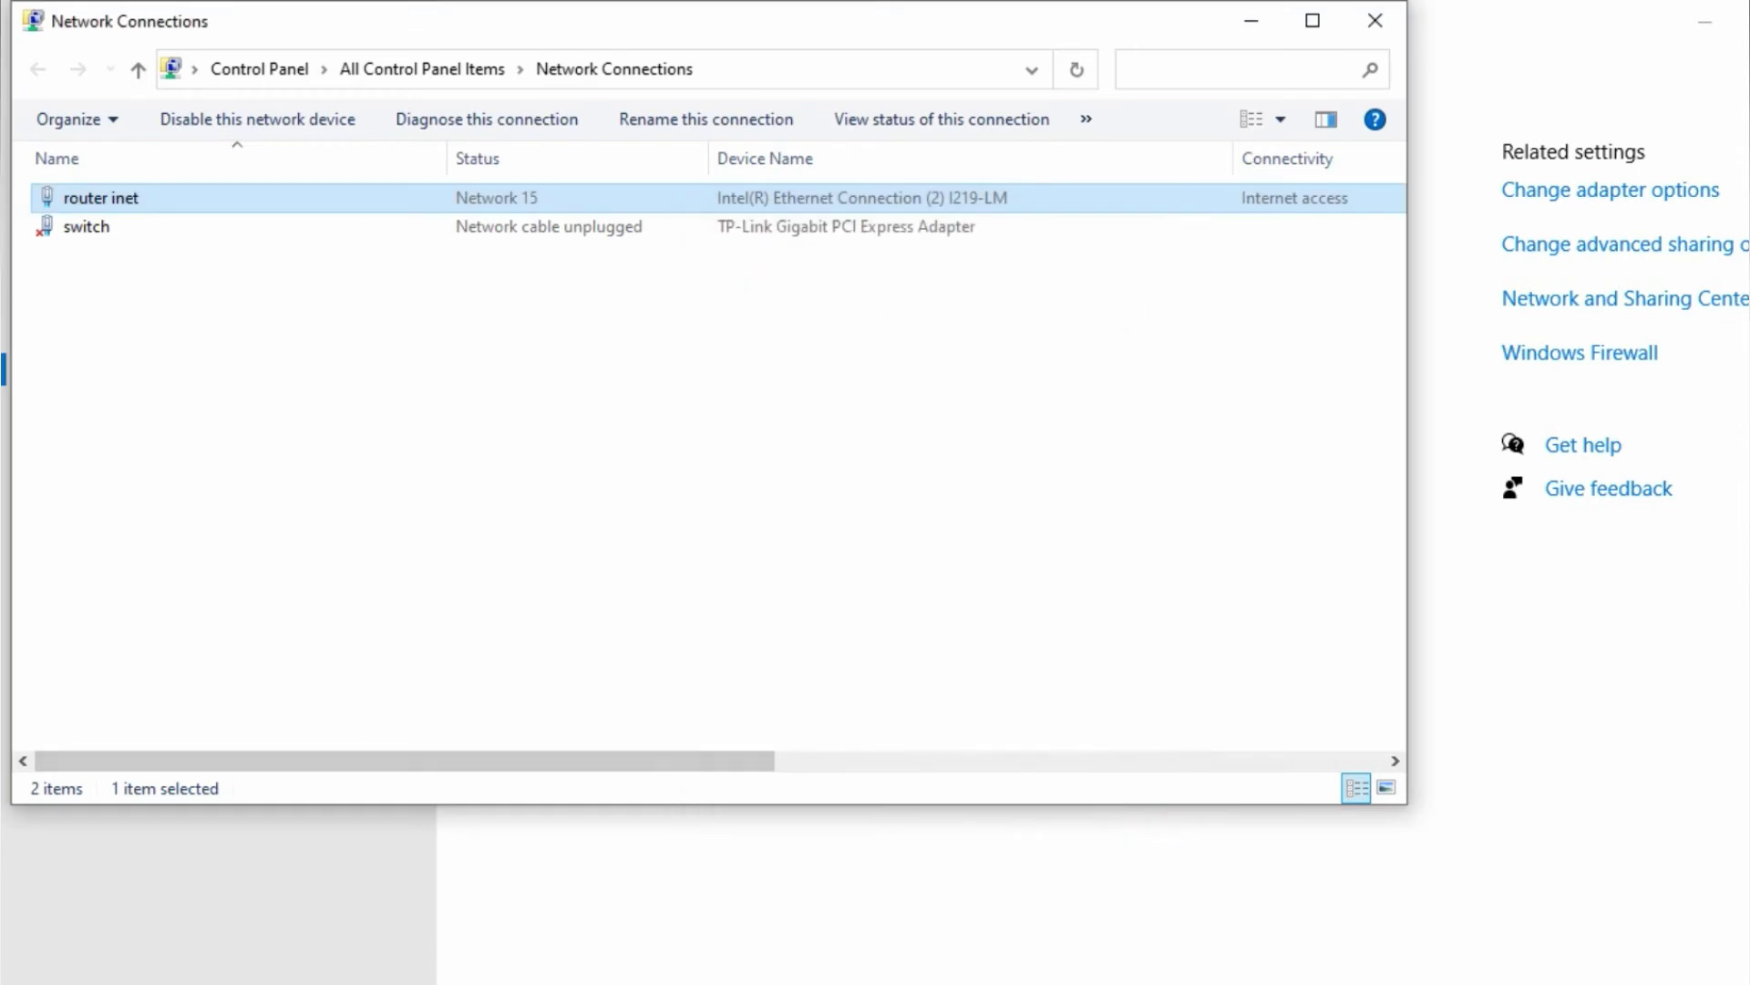
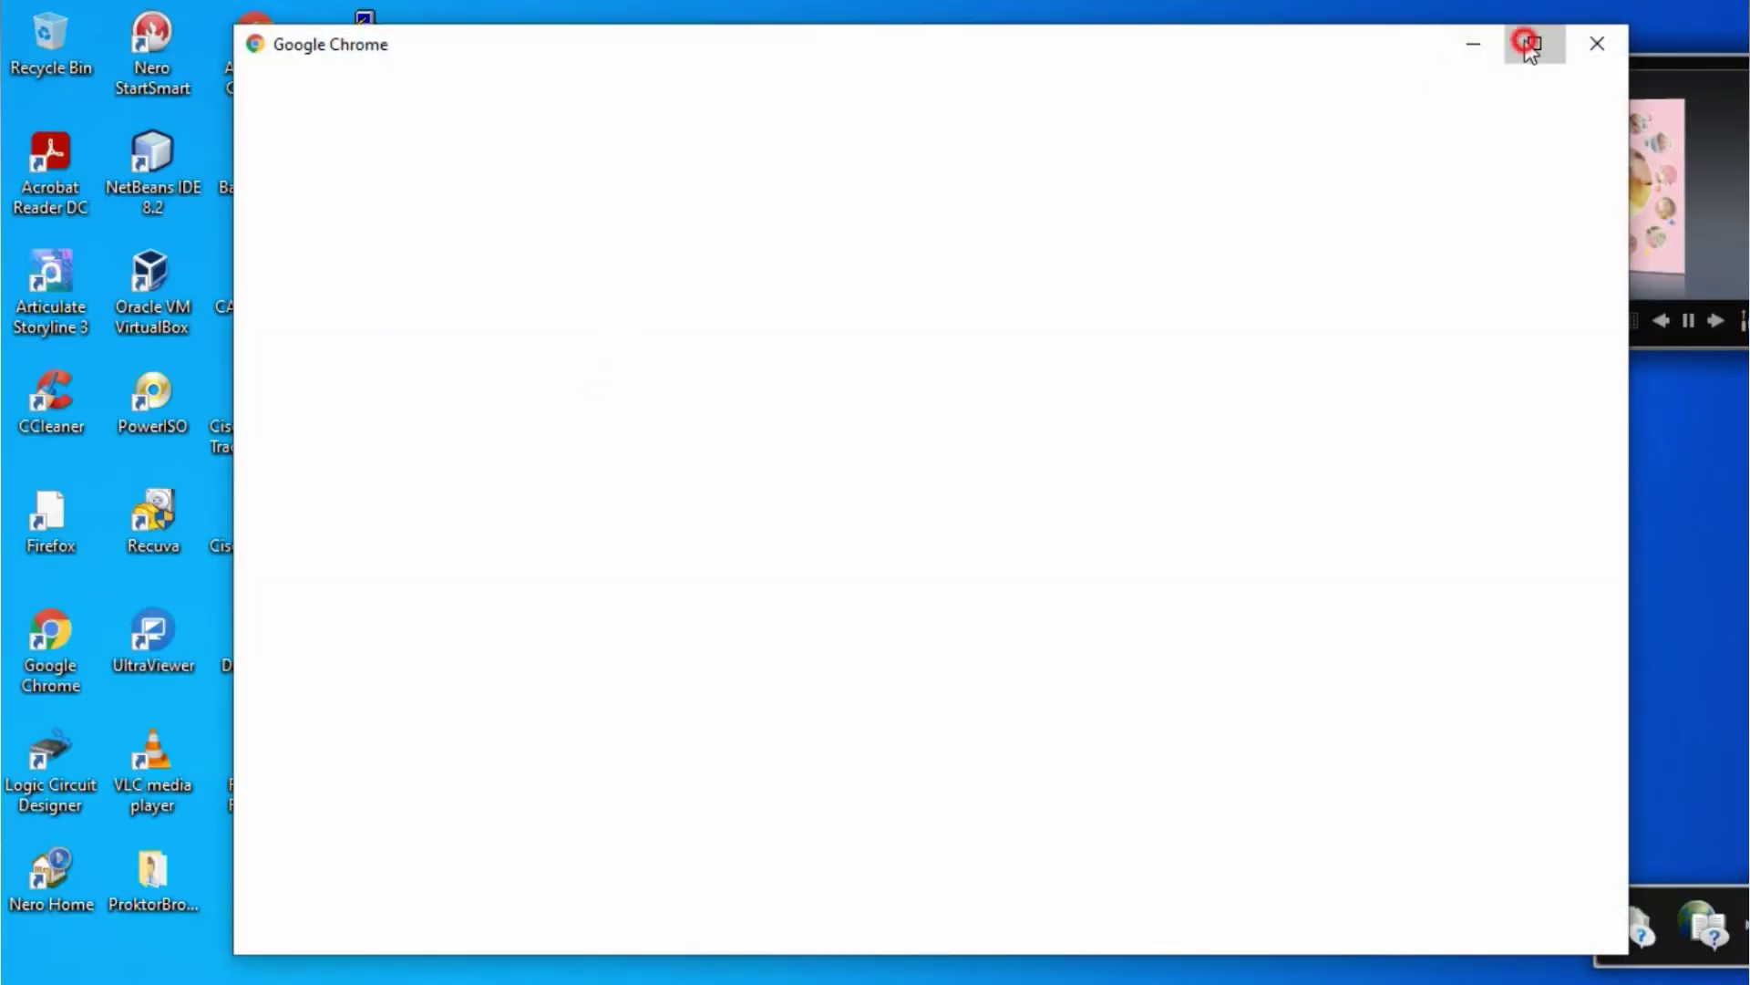
- Open YouTube in maximized Chrome, accept the McAfee risk prompt, and scroll its home page
click(1534, 43)
click(926, 638)
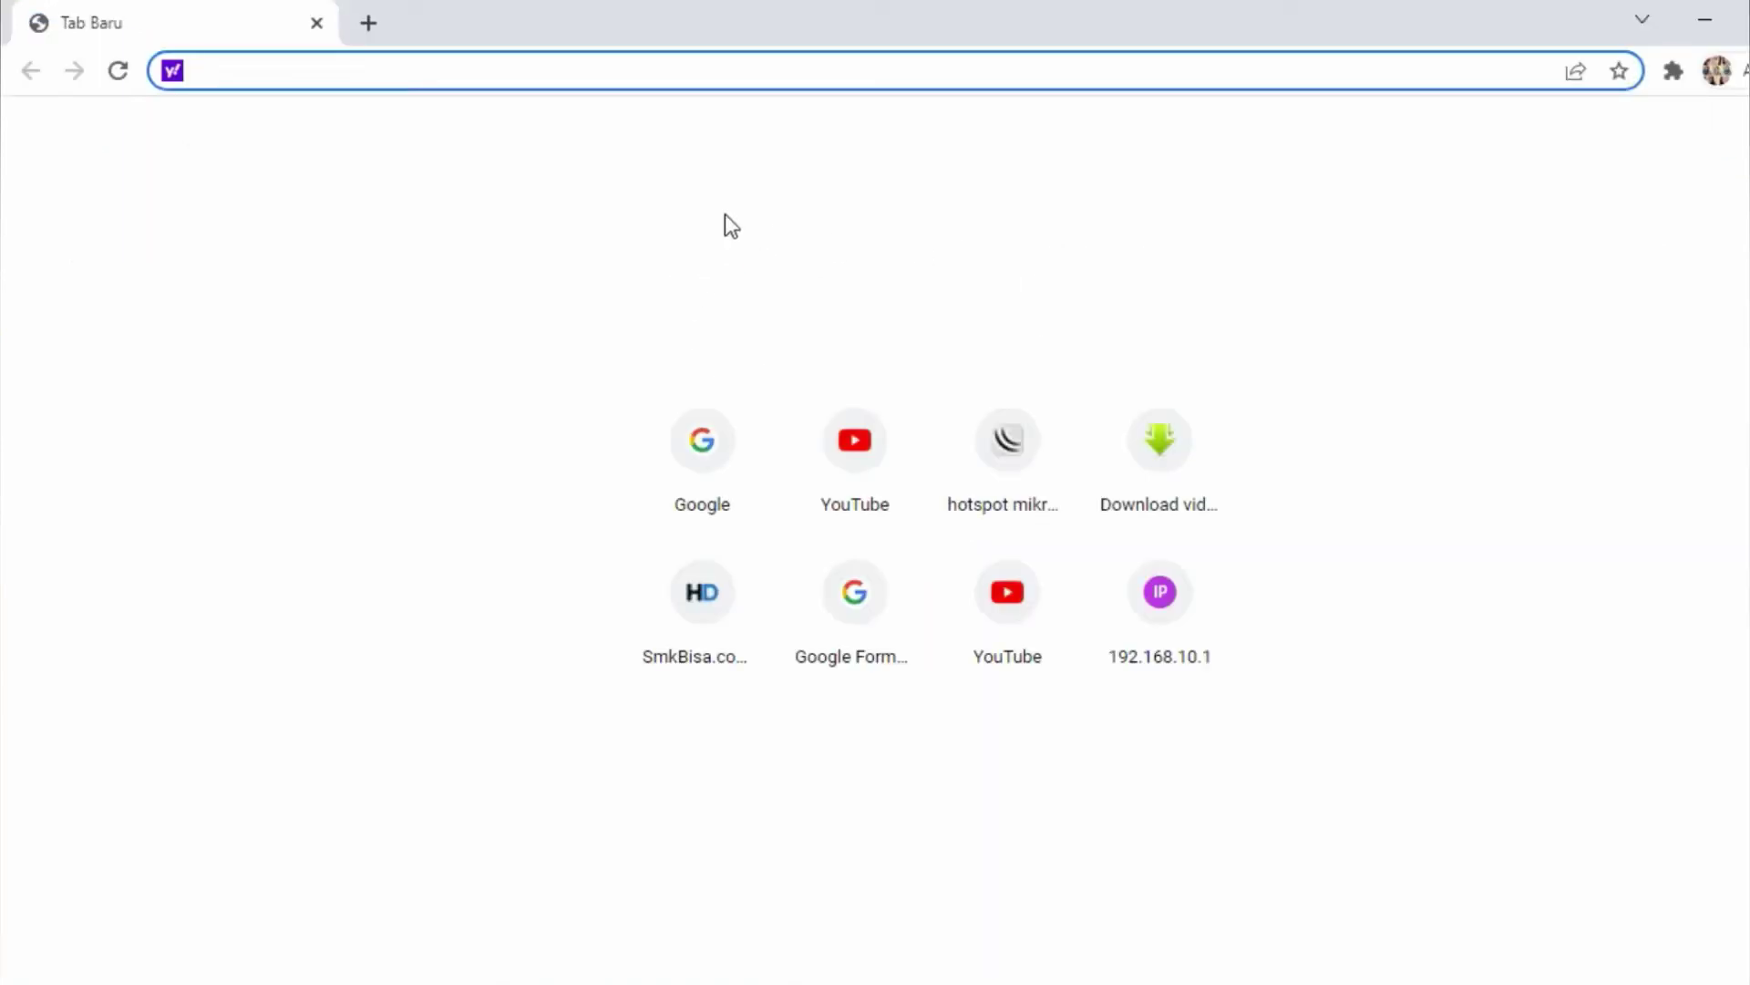
click(852, 466)
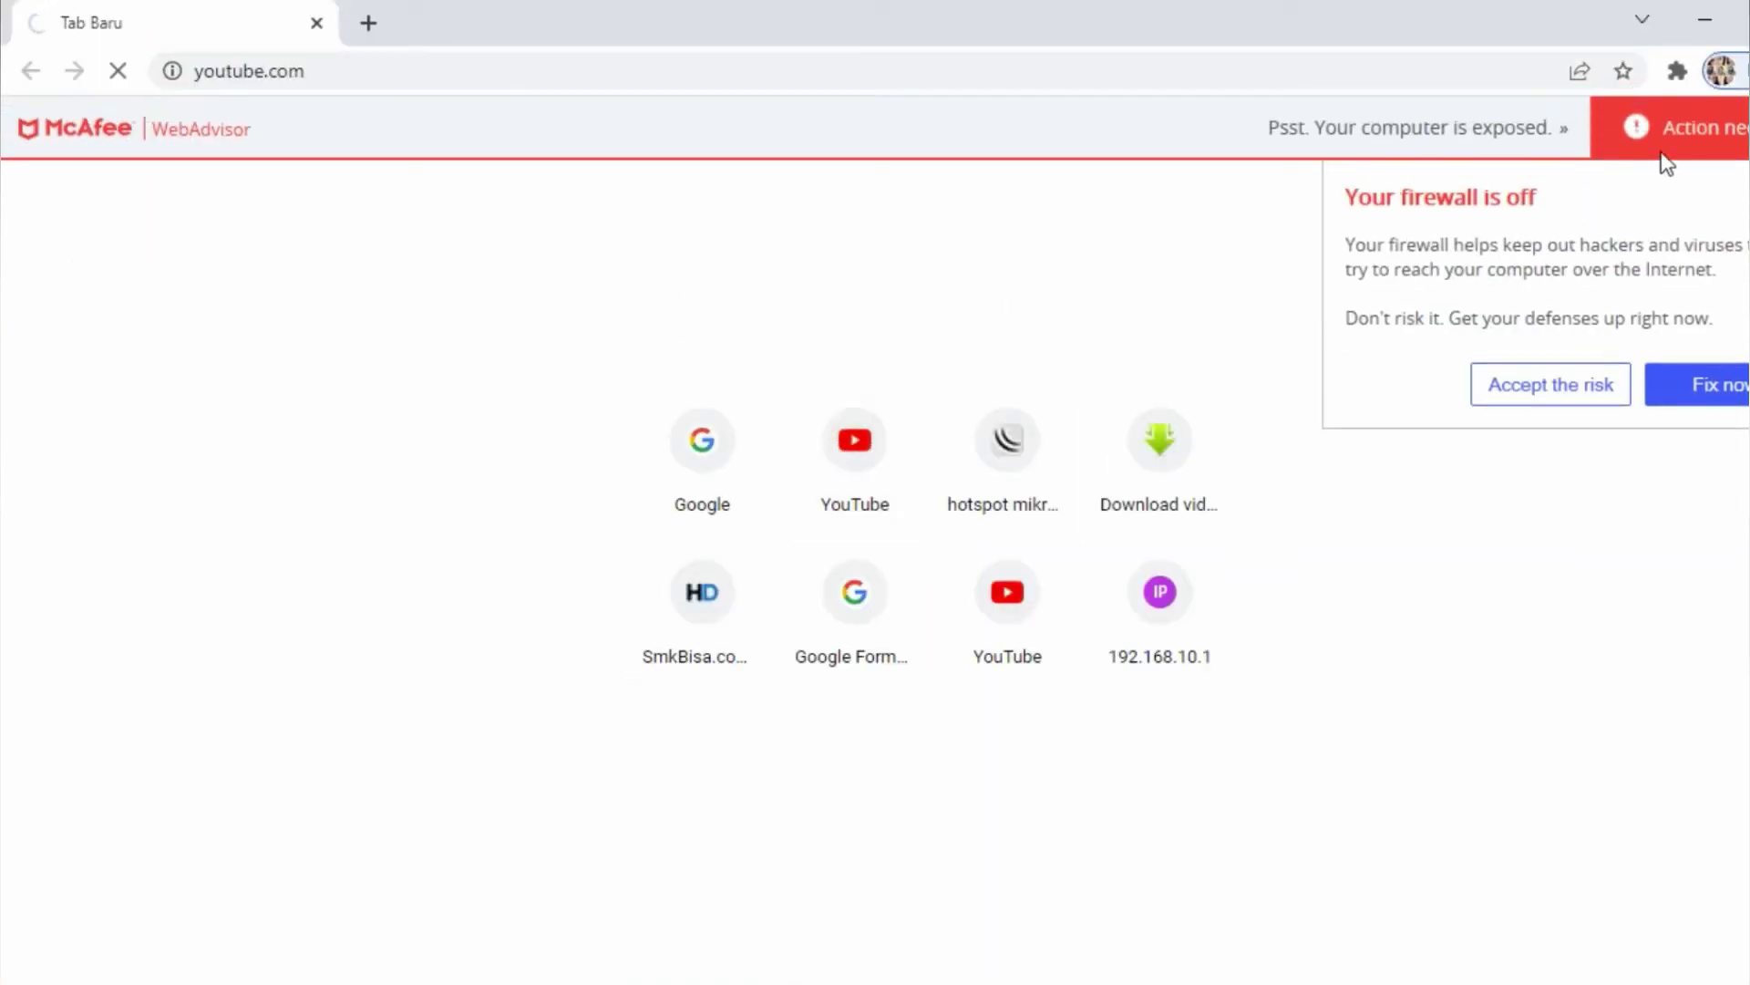
click(1532, 373)
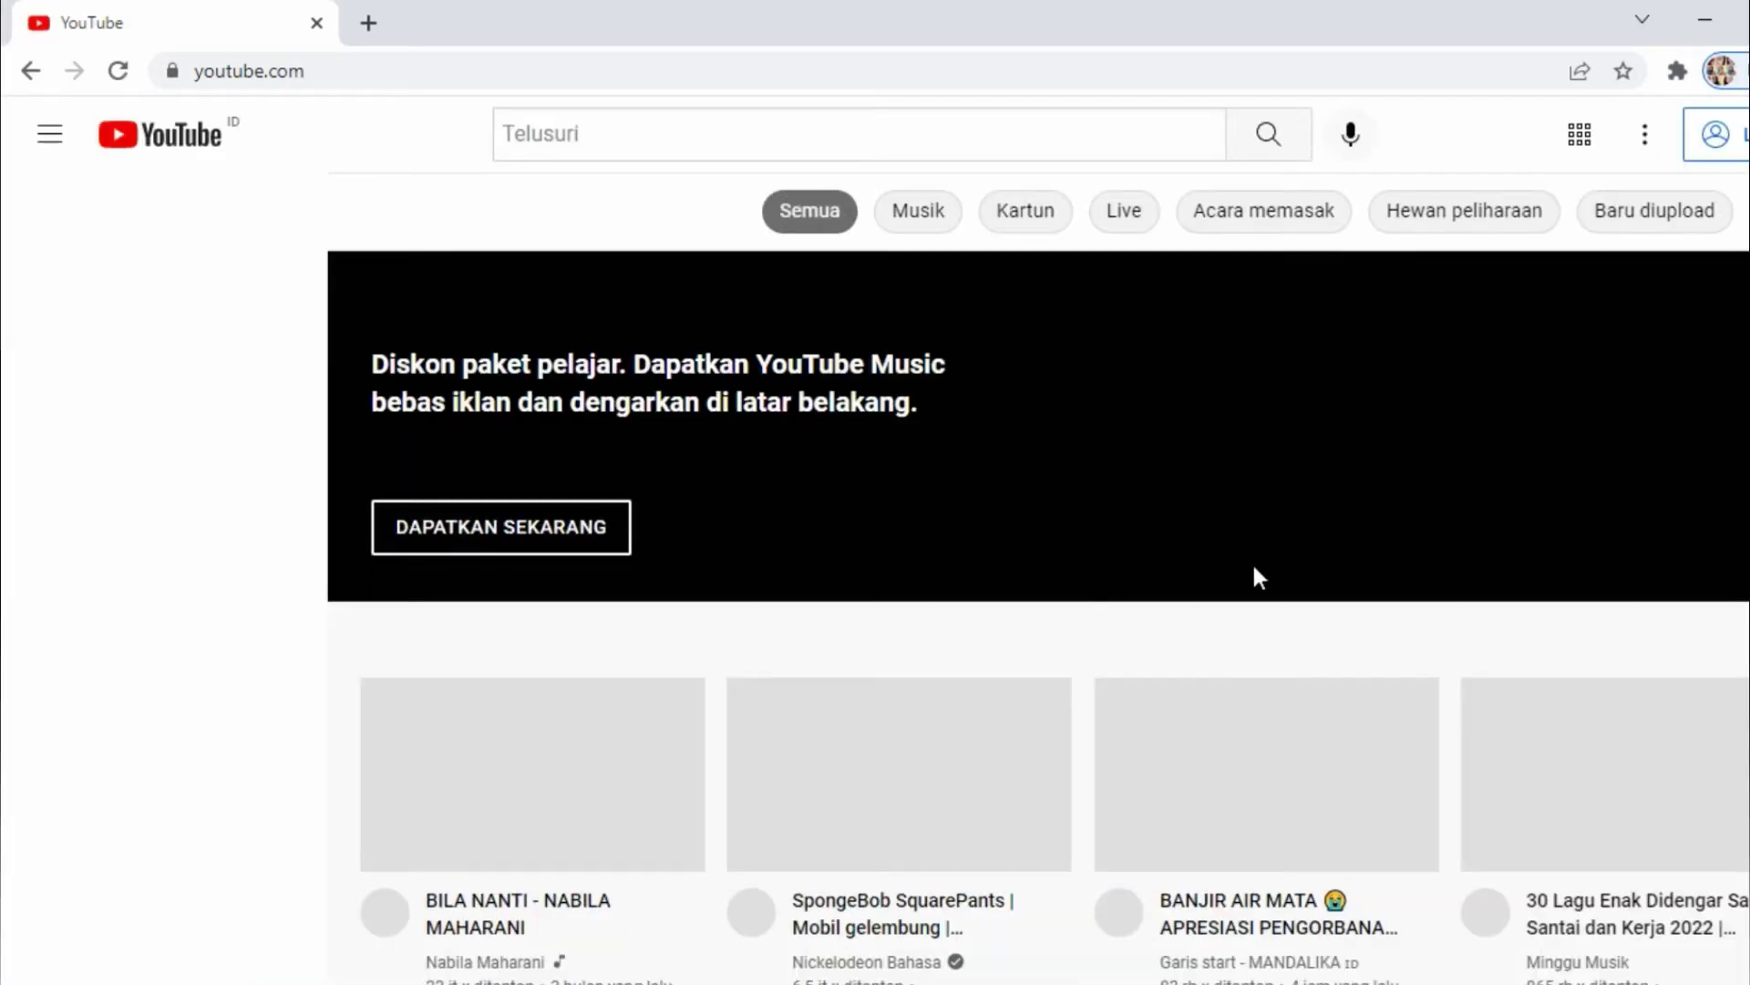
scroll(1053, 617, down, 8)
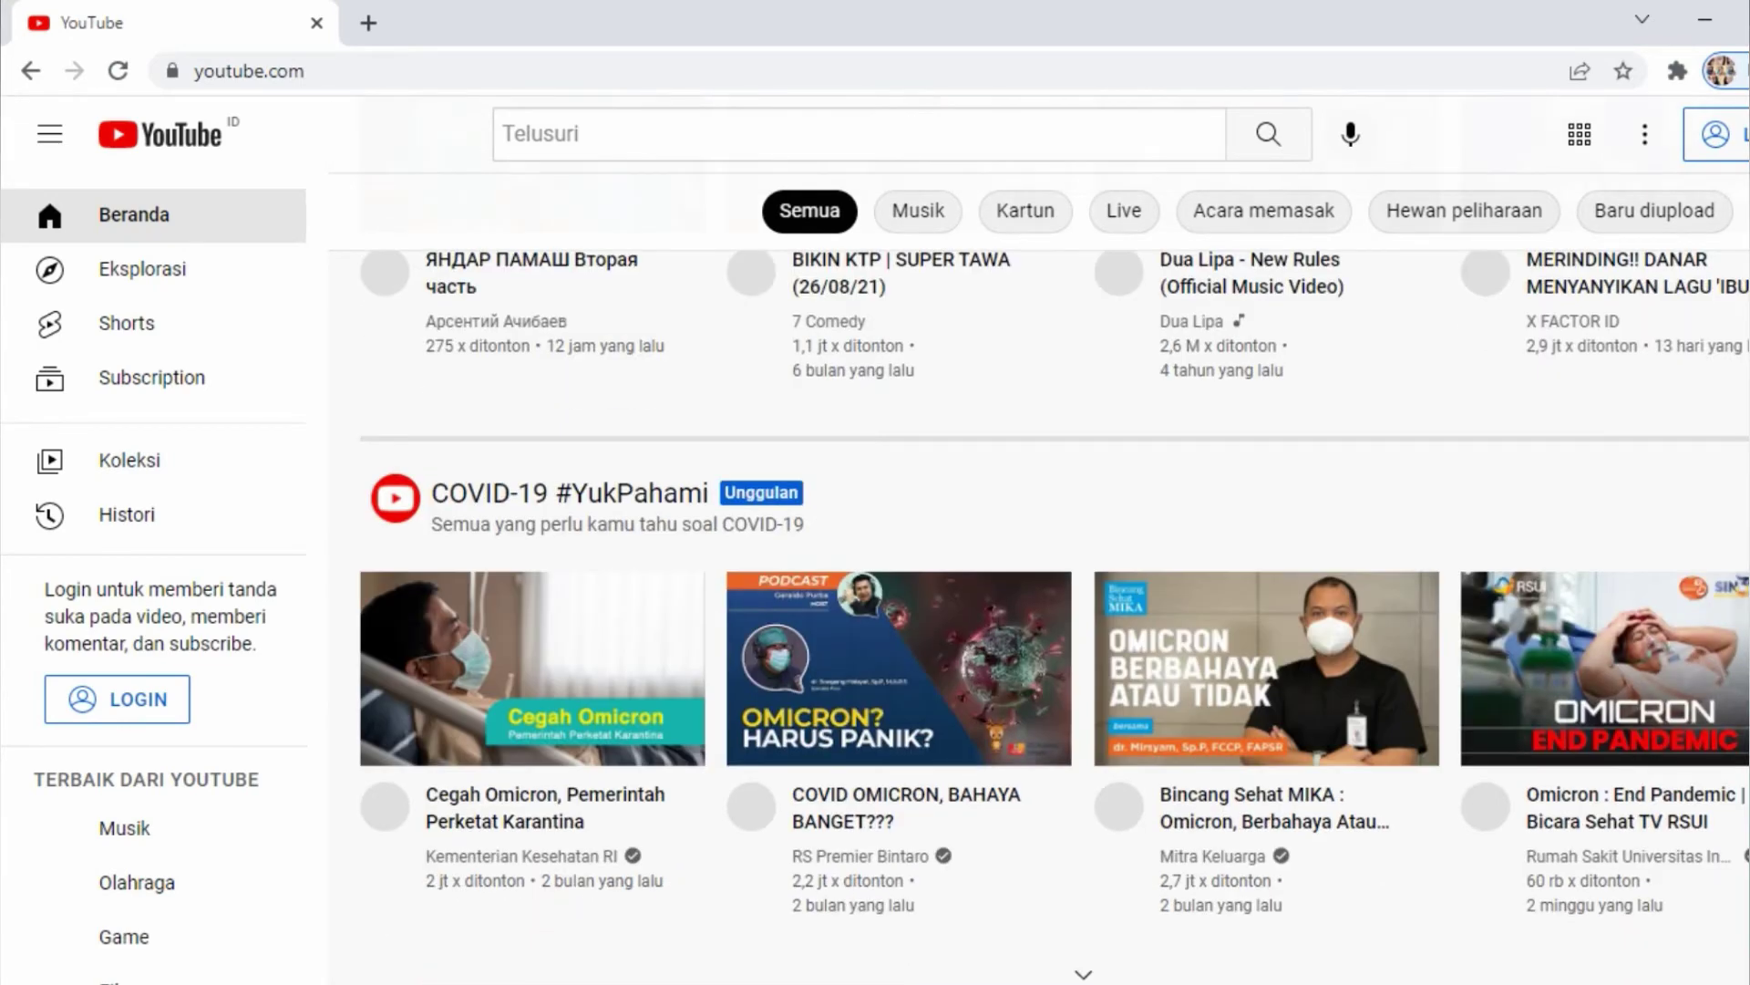
scroll(1054, 616, down, 8)
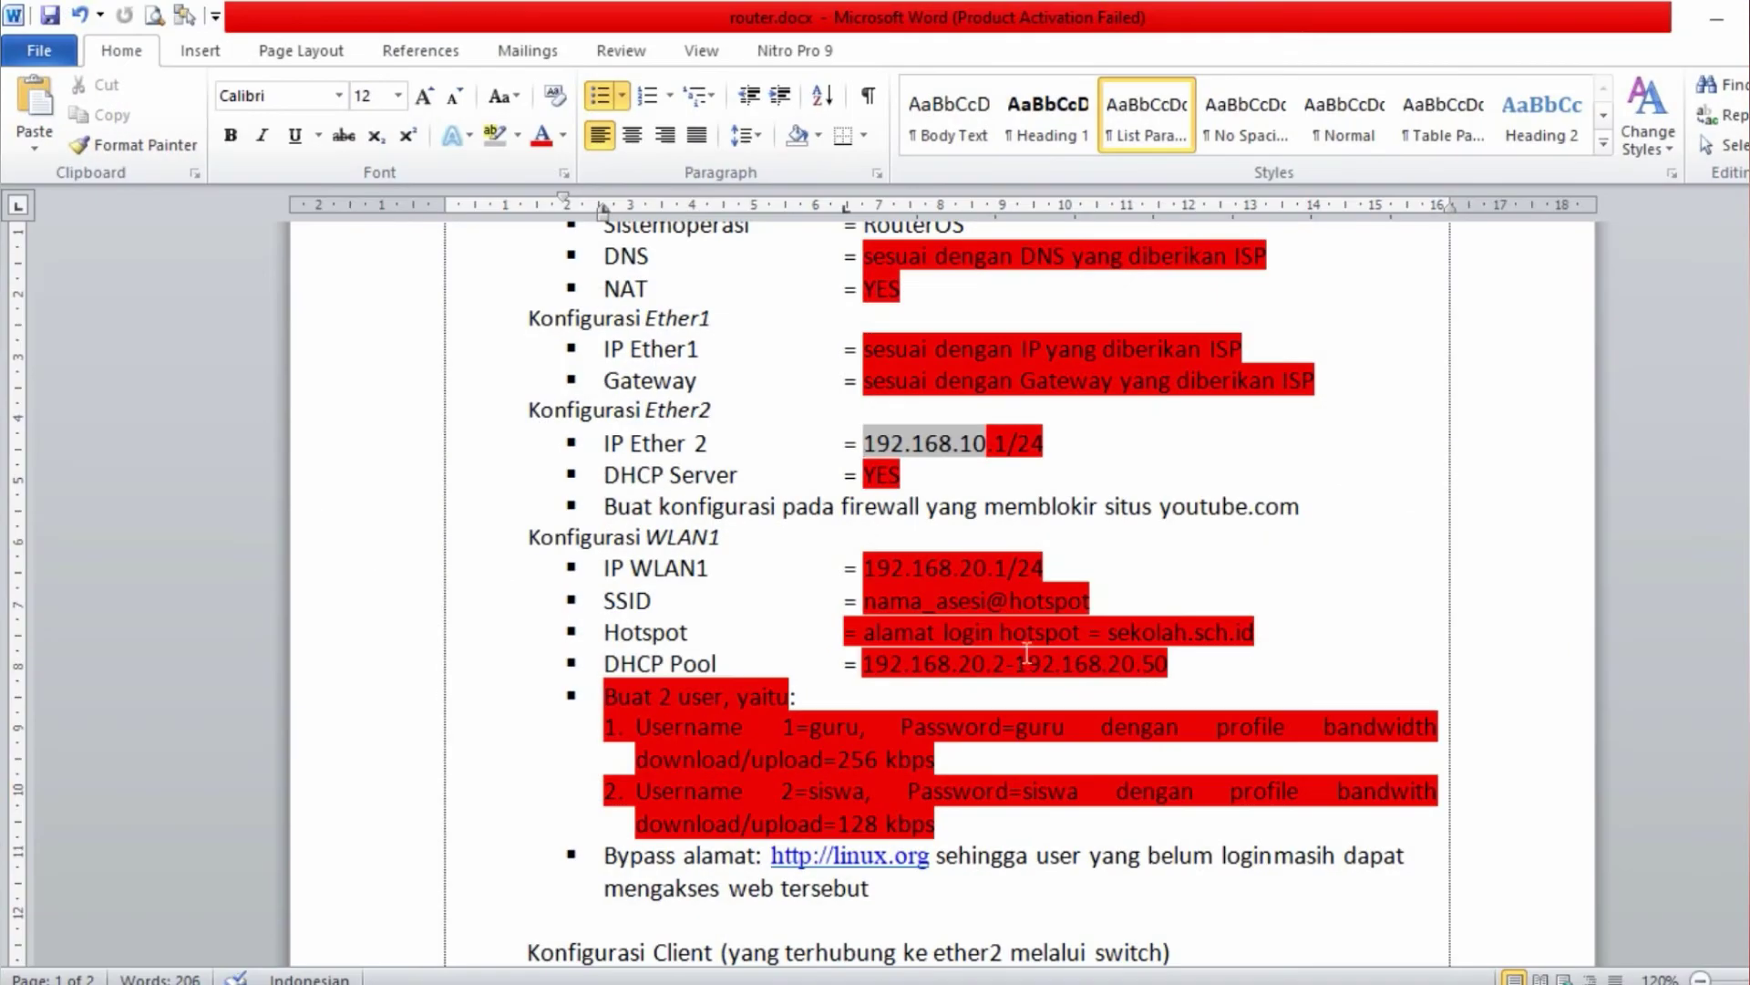
scroll(1026, 653, up, 1)
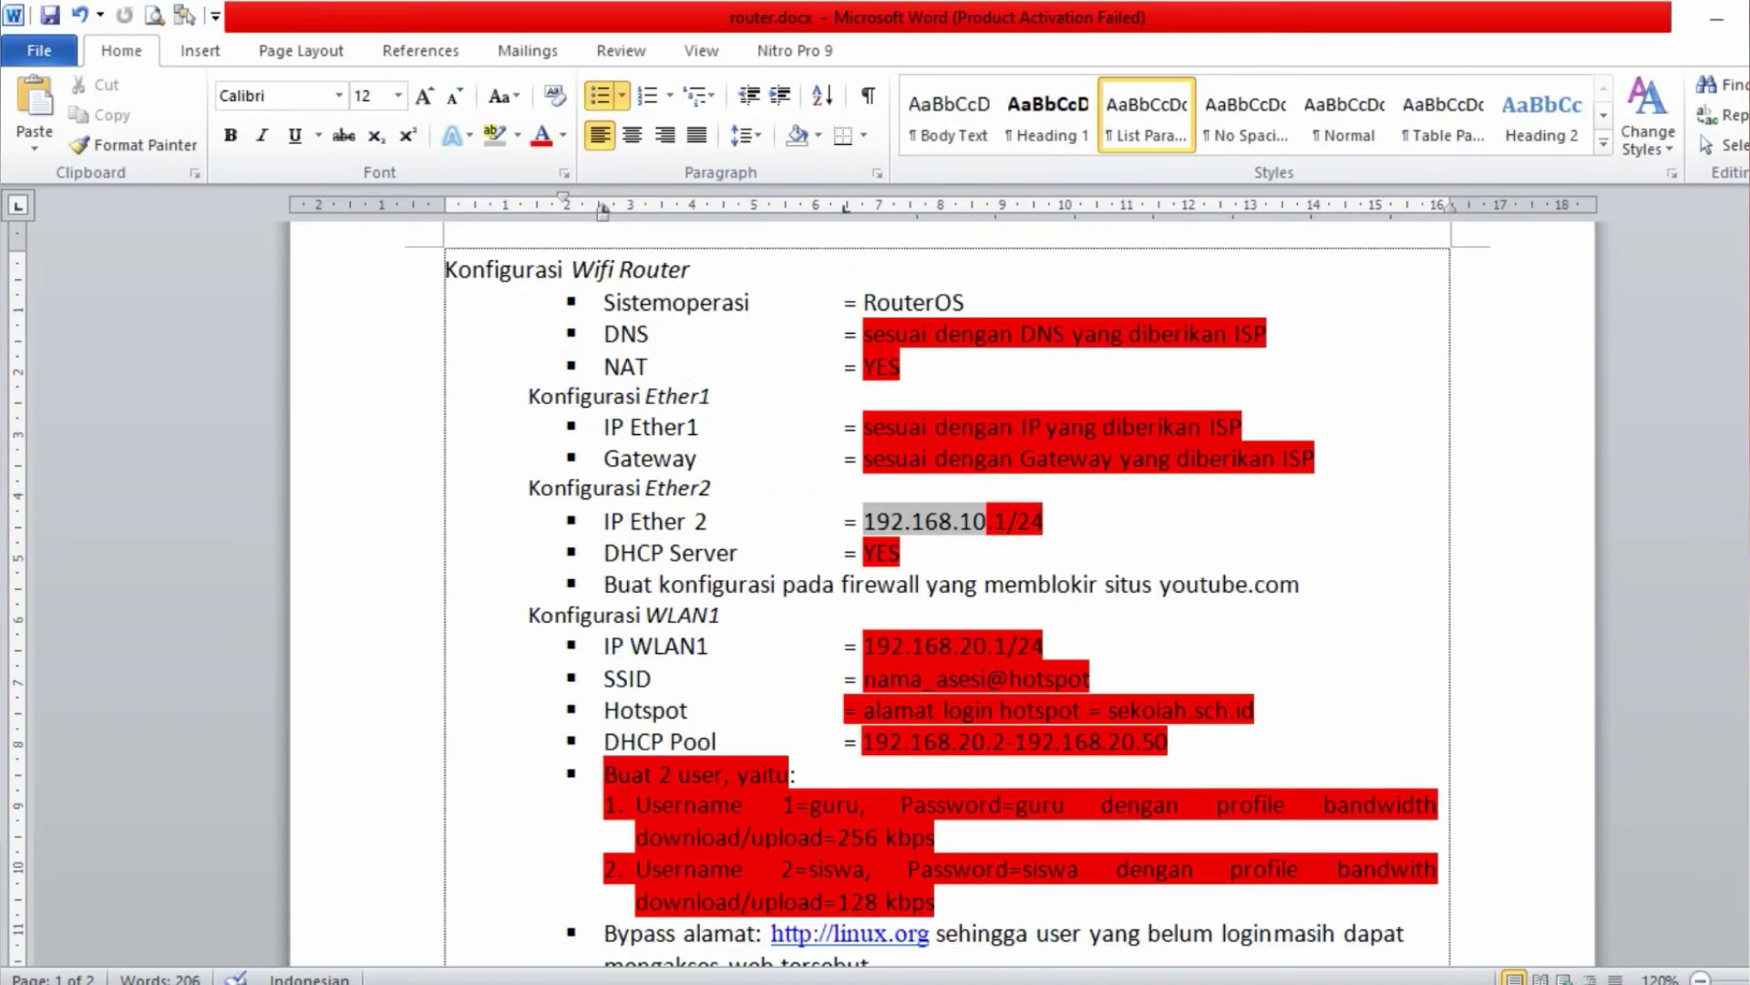
- Apply red highlight to the firewall youtube.com task line in router.docx
drag(604, 584, 1301, 585)
click(1158, 584)
drag(602, 585, 1304, 584)
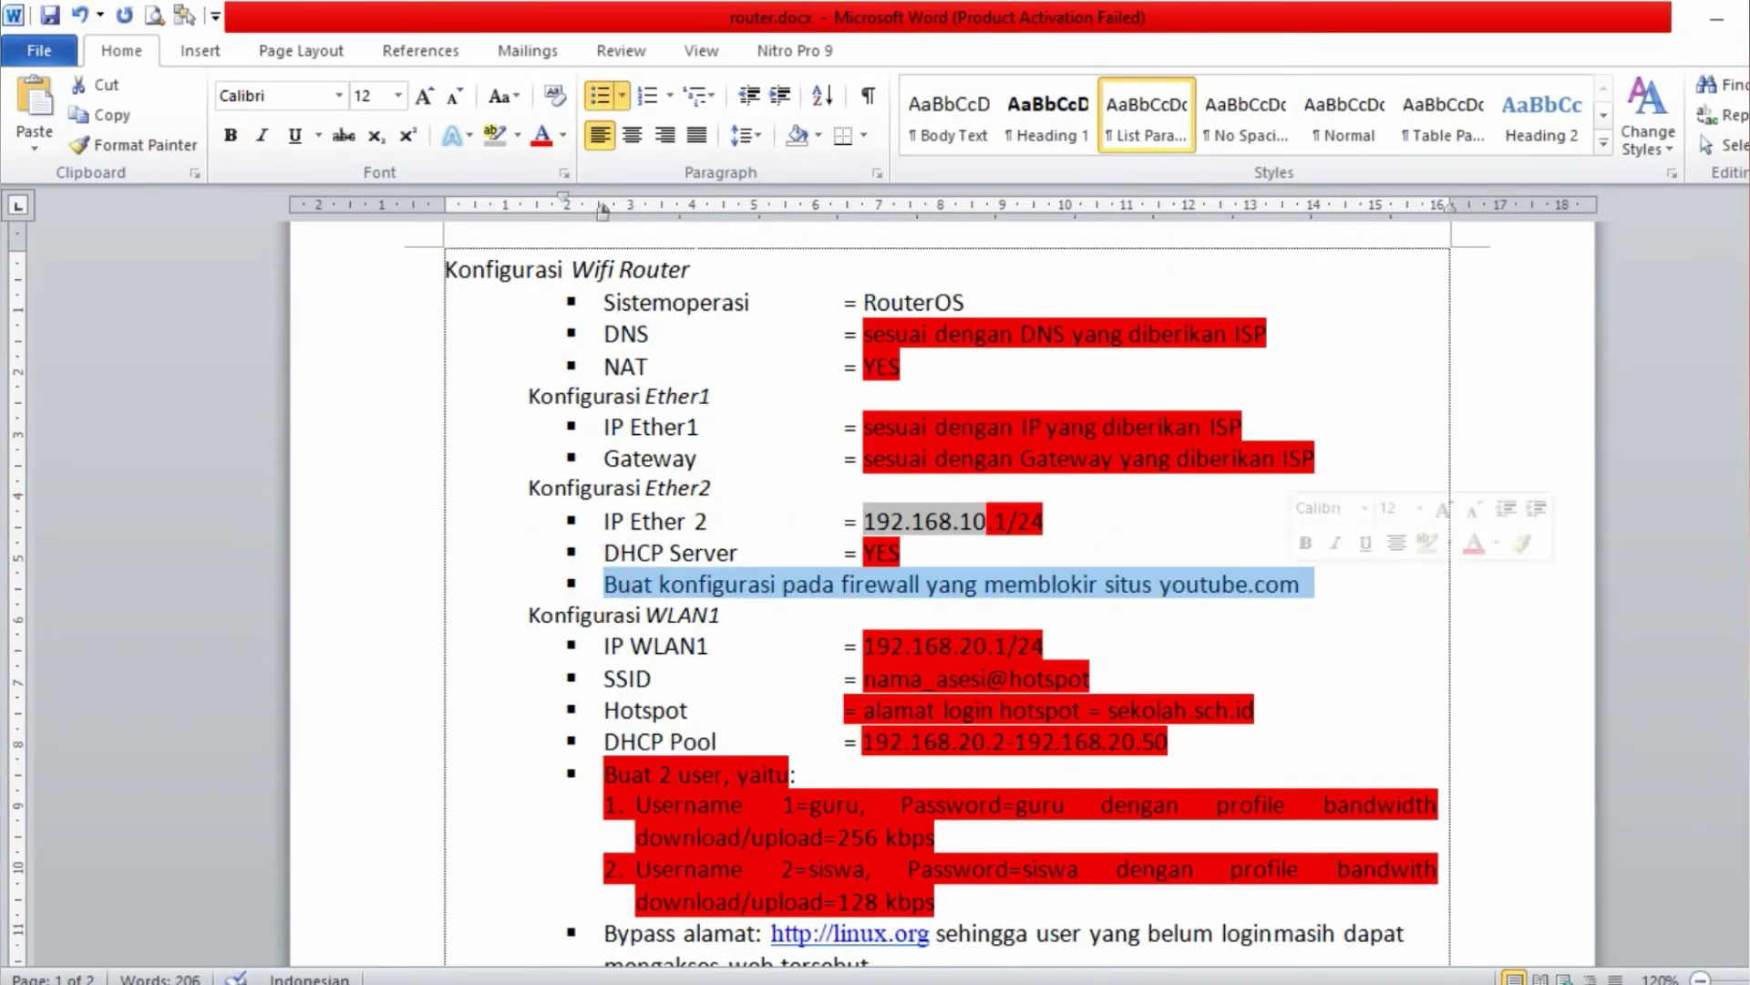
click(493, 135)
click(516, 139)
click(501, 215)
drag(593, 585, 1309, 584)
click(1063, 383)
click(560, 30)
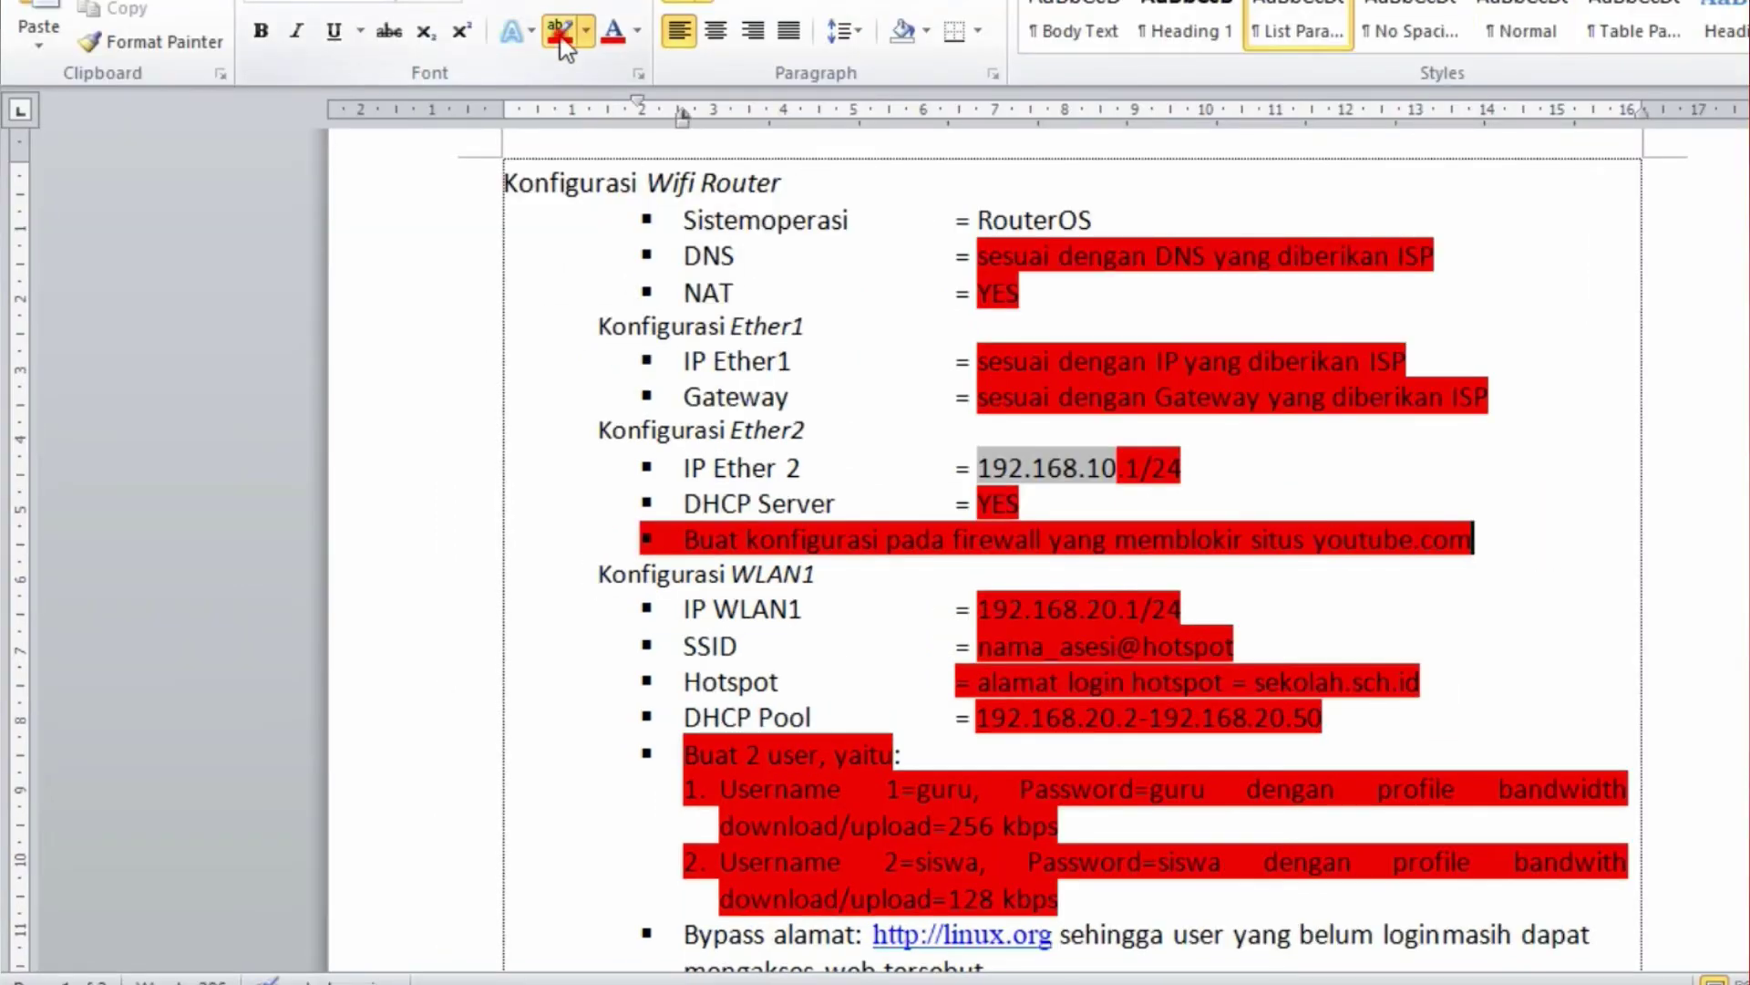
double_click(1319, 542)
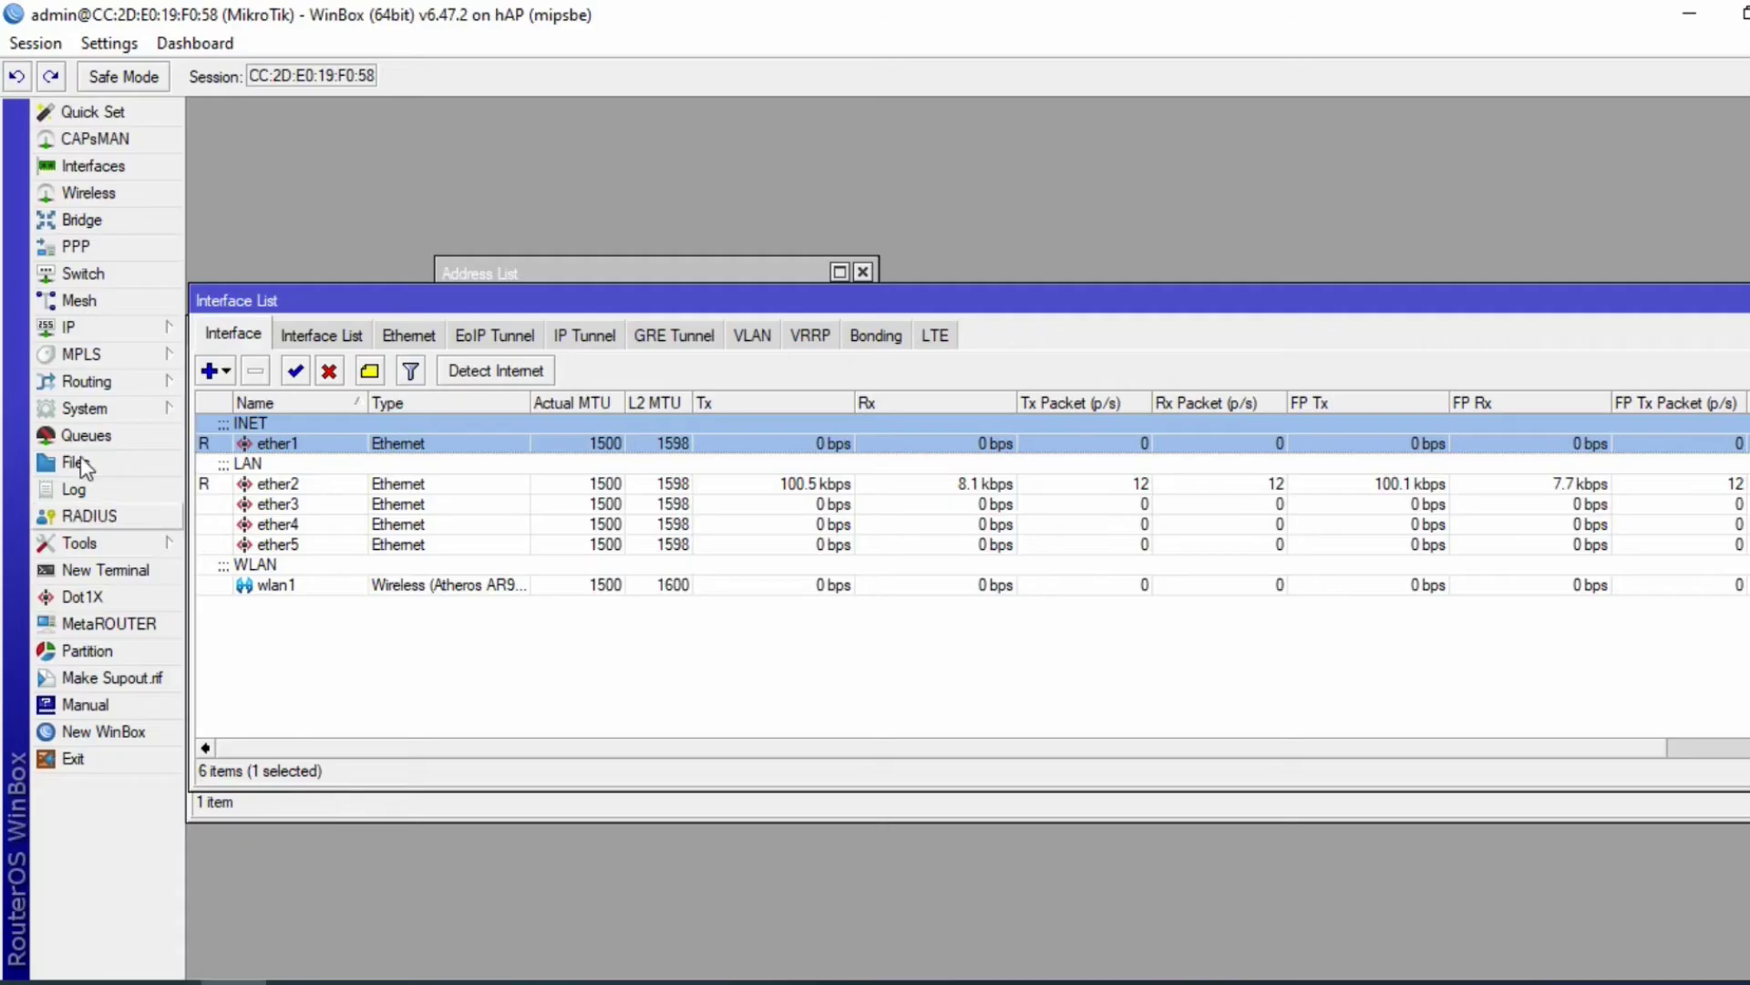
click(68, 326)
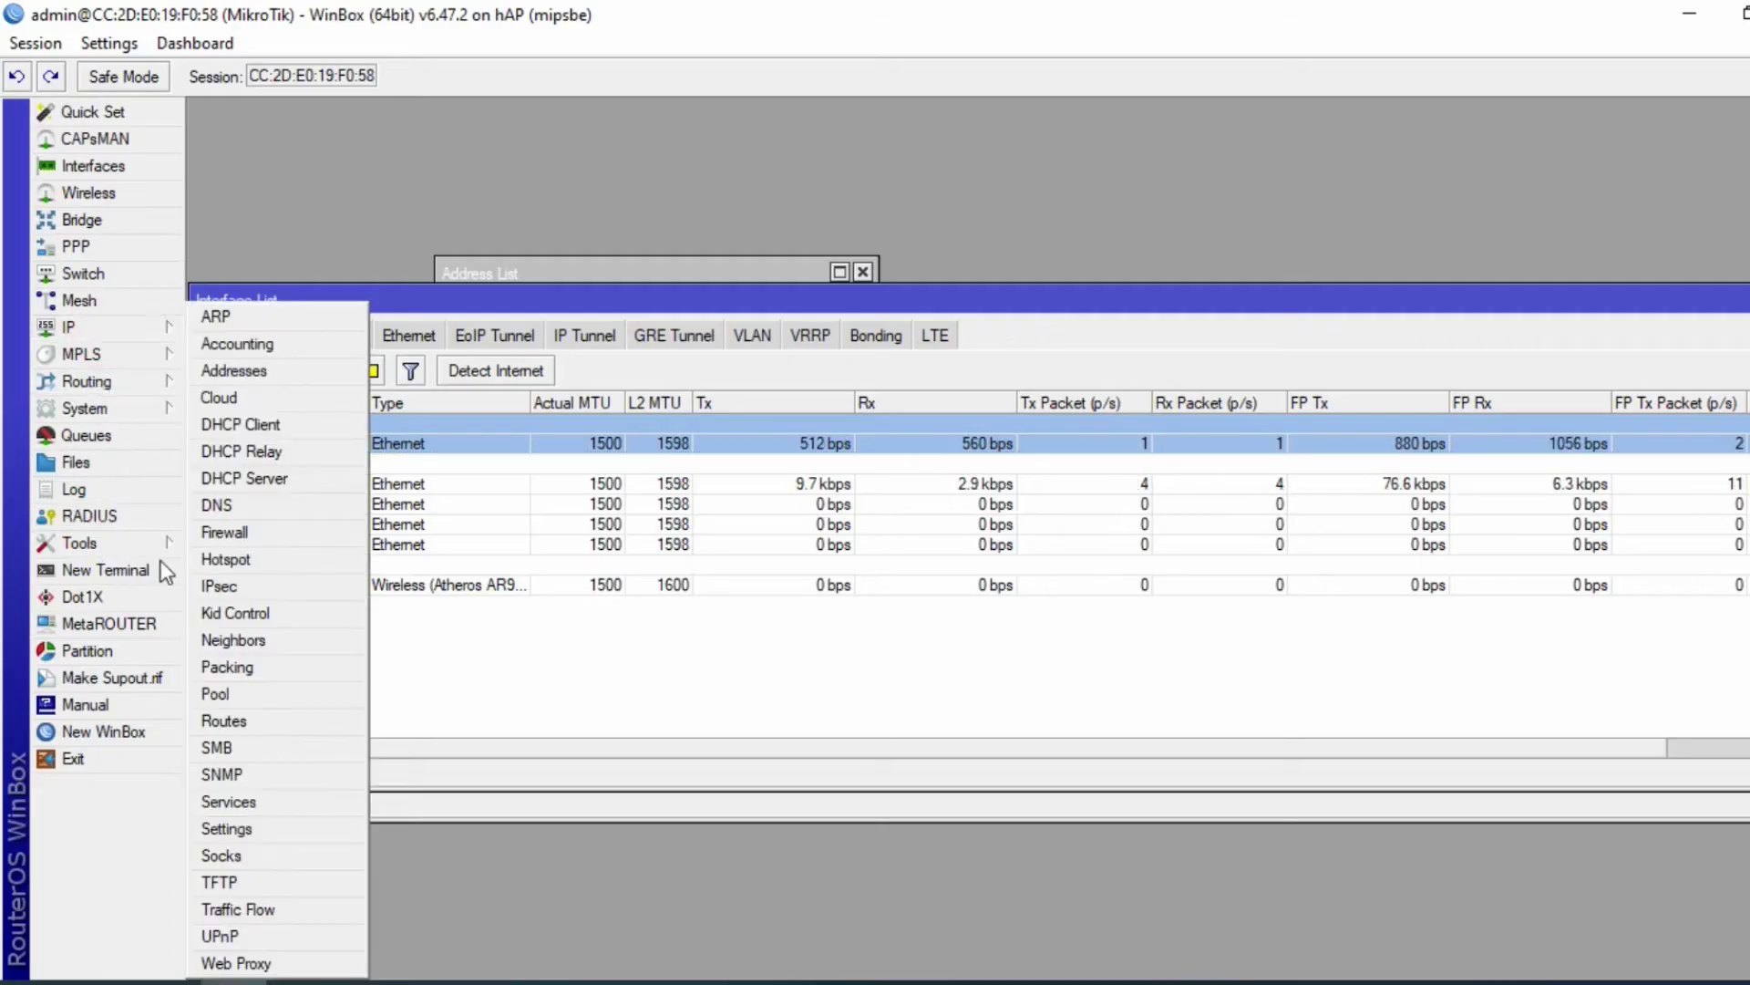
- Enable the Web Proxy with Cache On Disk turned on
click(242, 957)
click(927, 279)
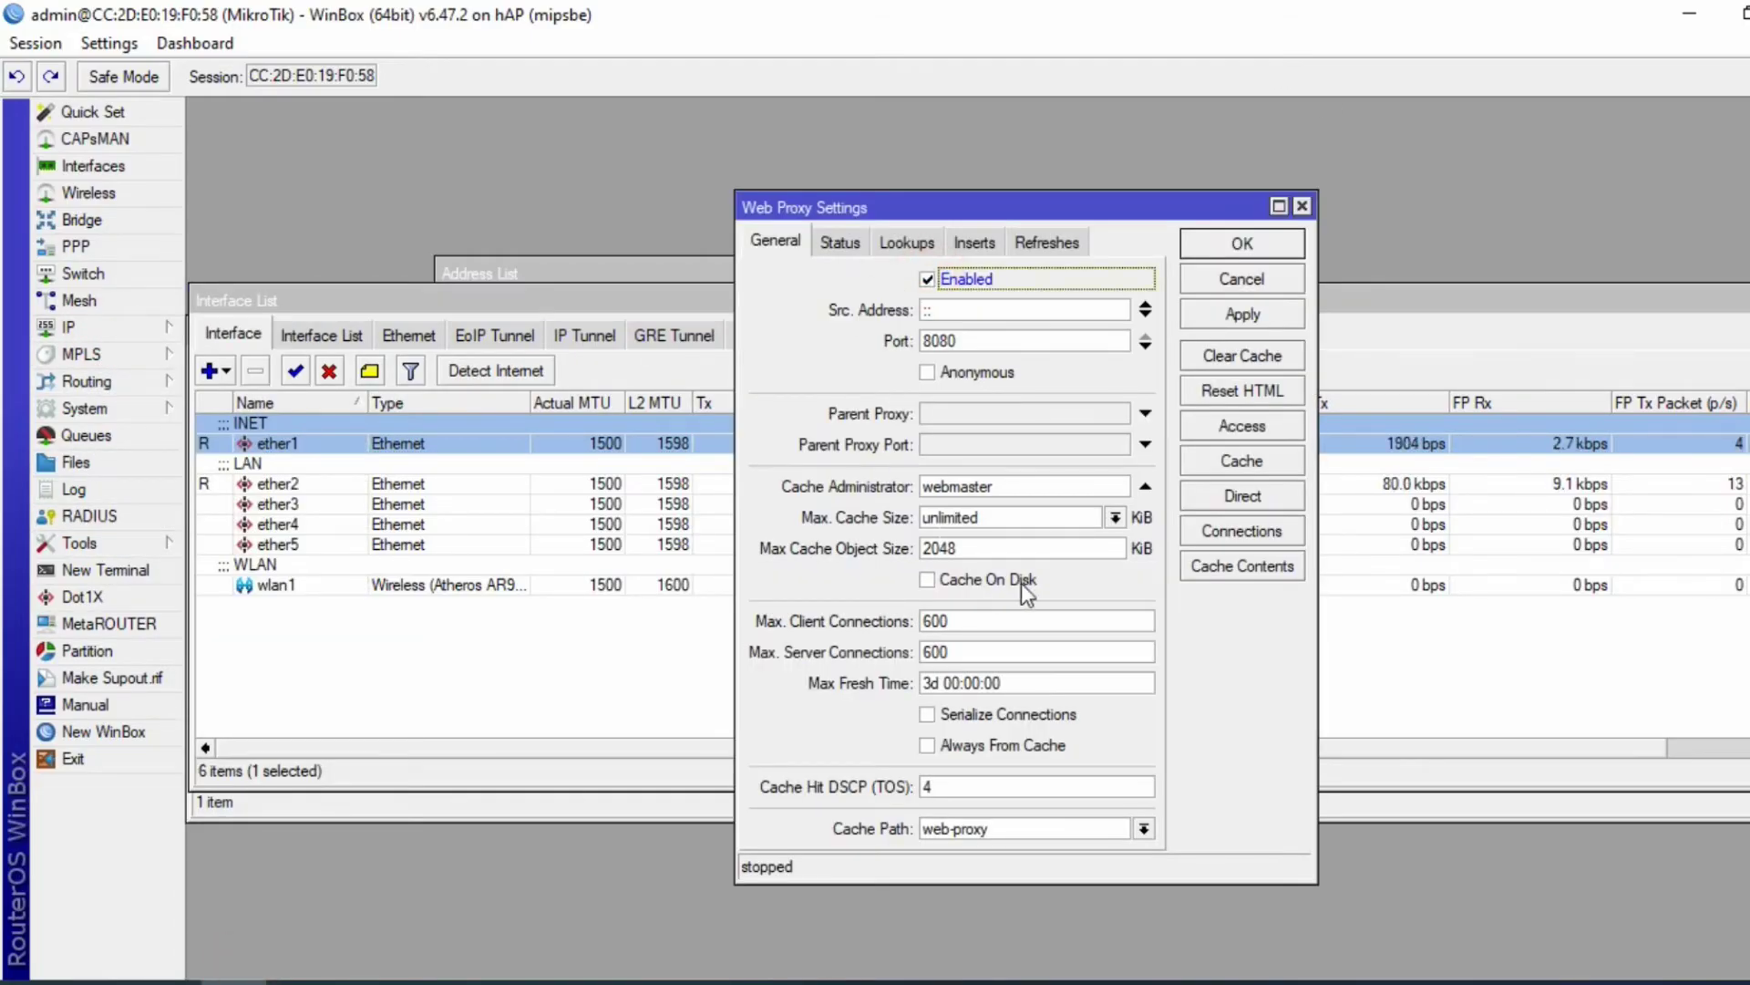
double_click(958, 486)
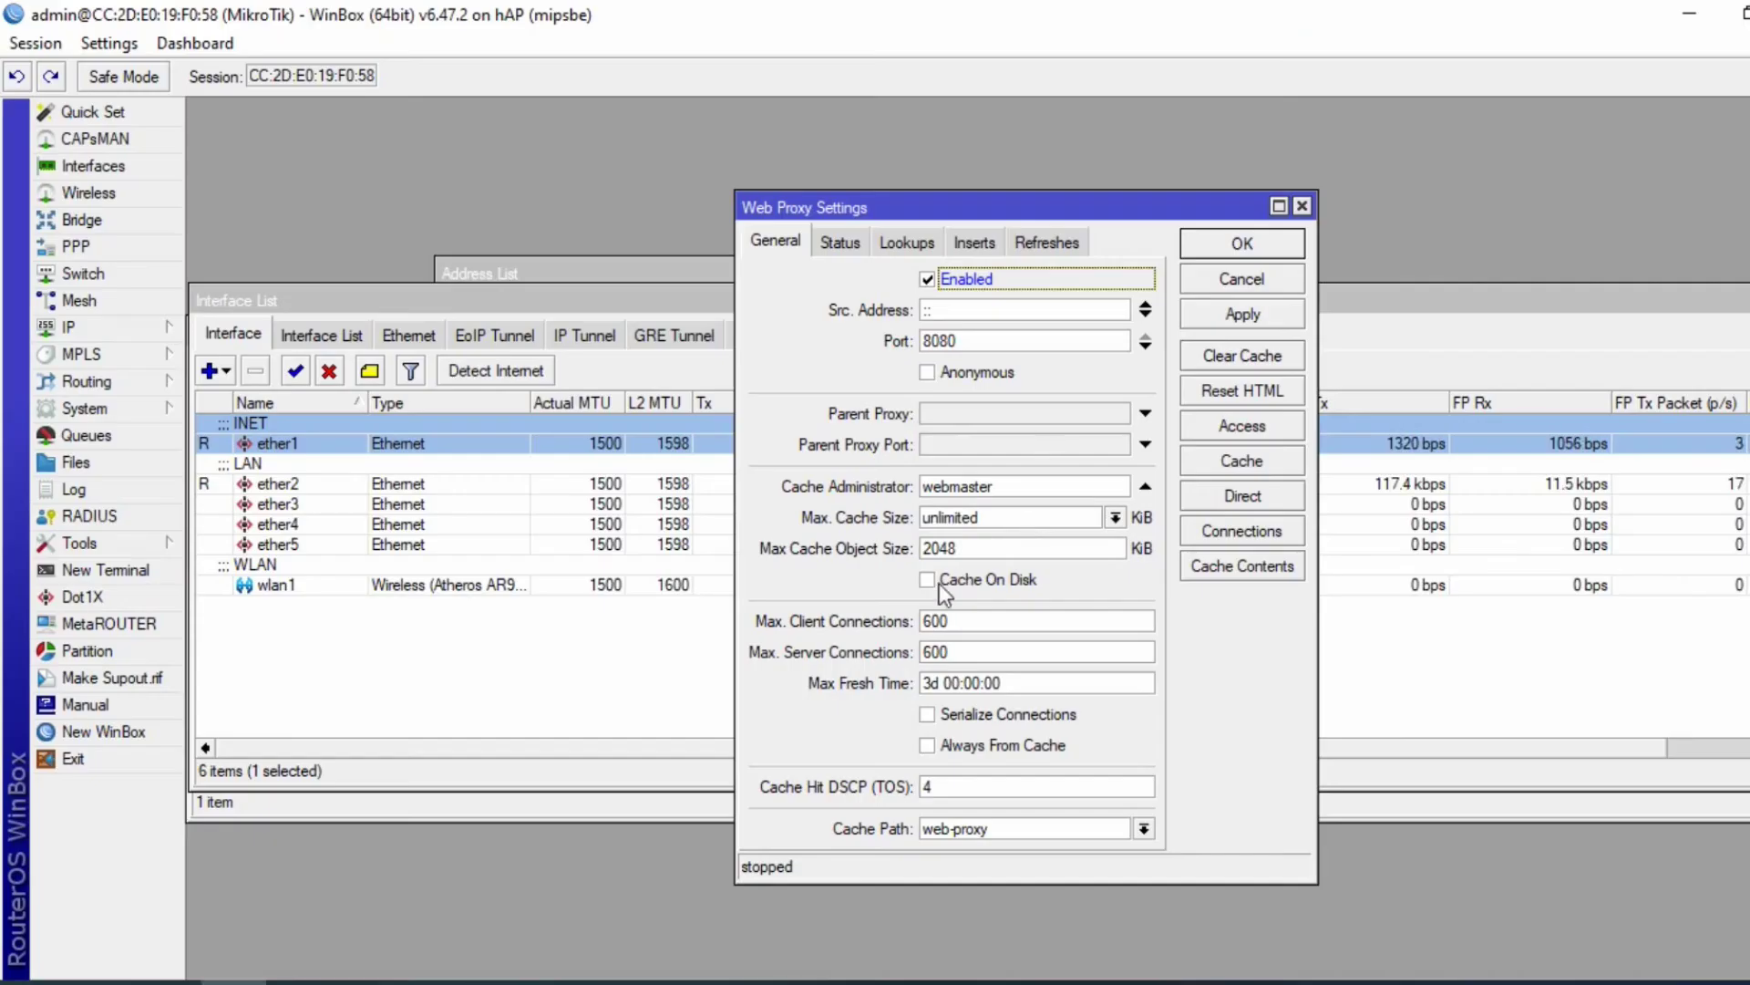
click(929, 581)
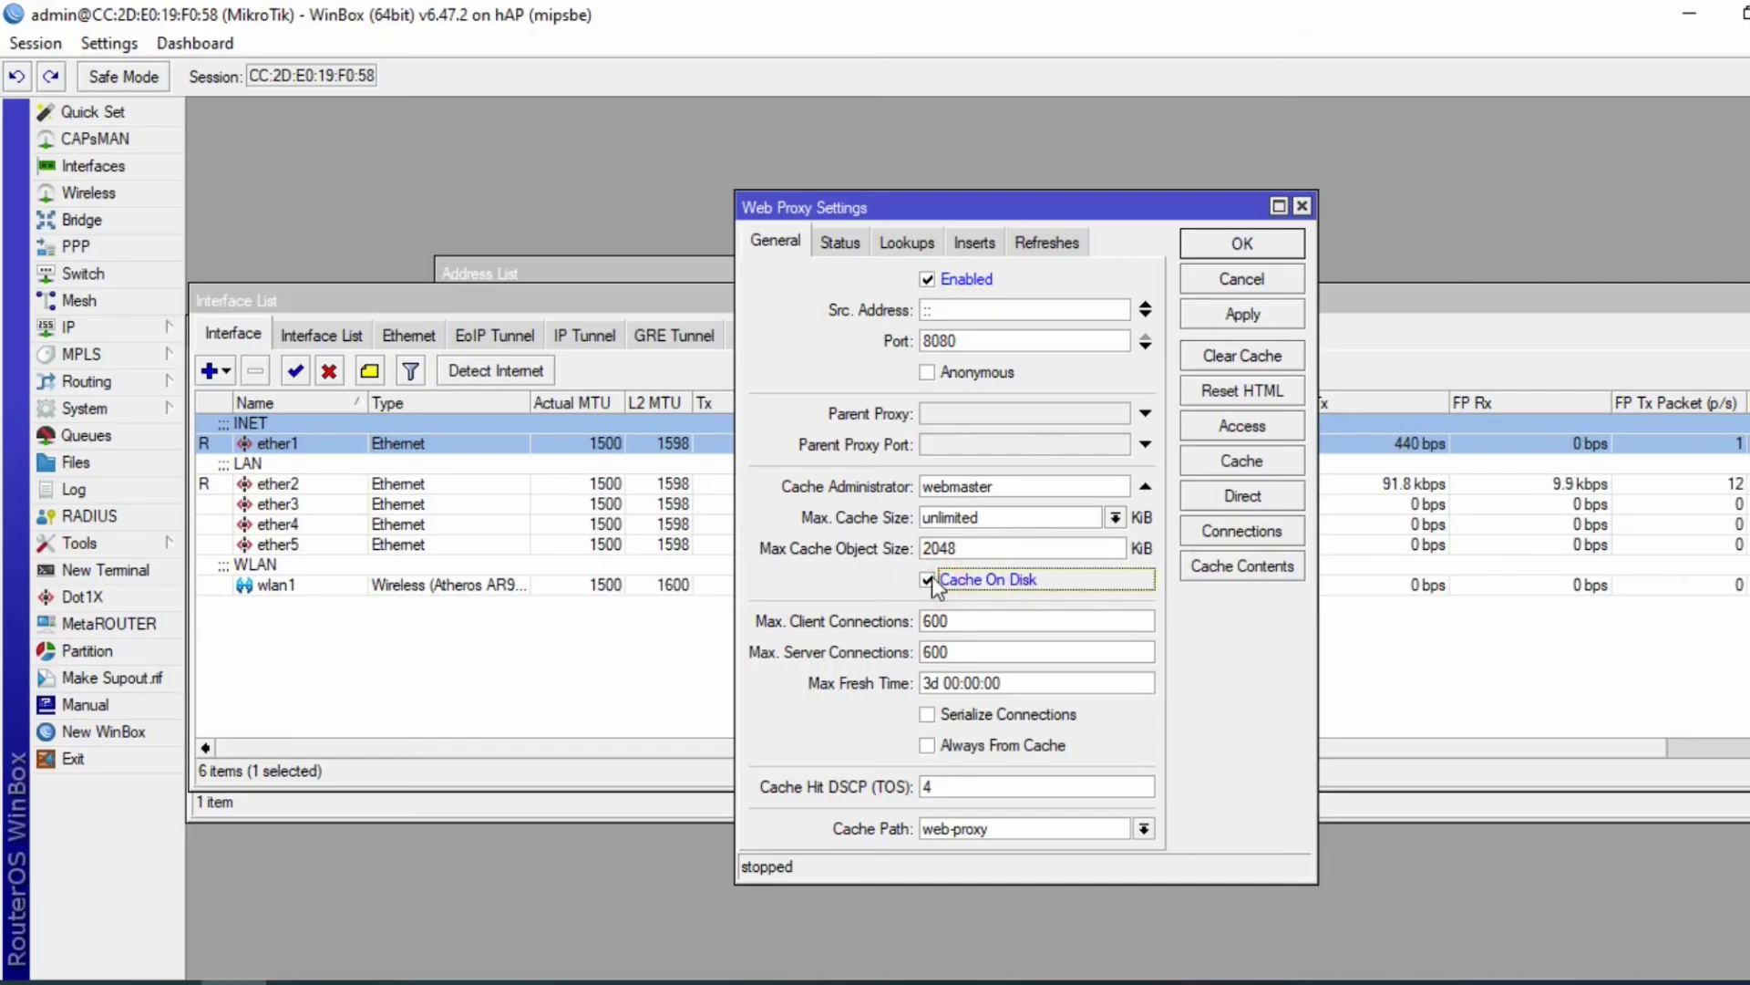
- Start a new Web Proxy Access rule with destination port 80
click(1242, 430)
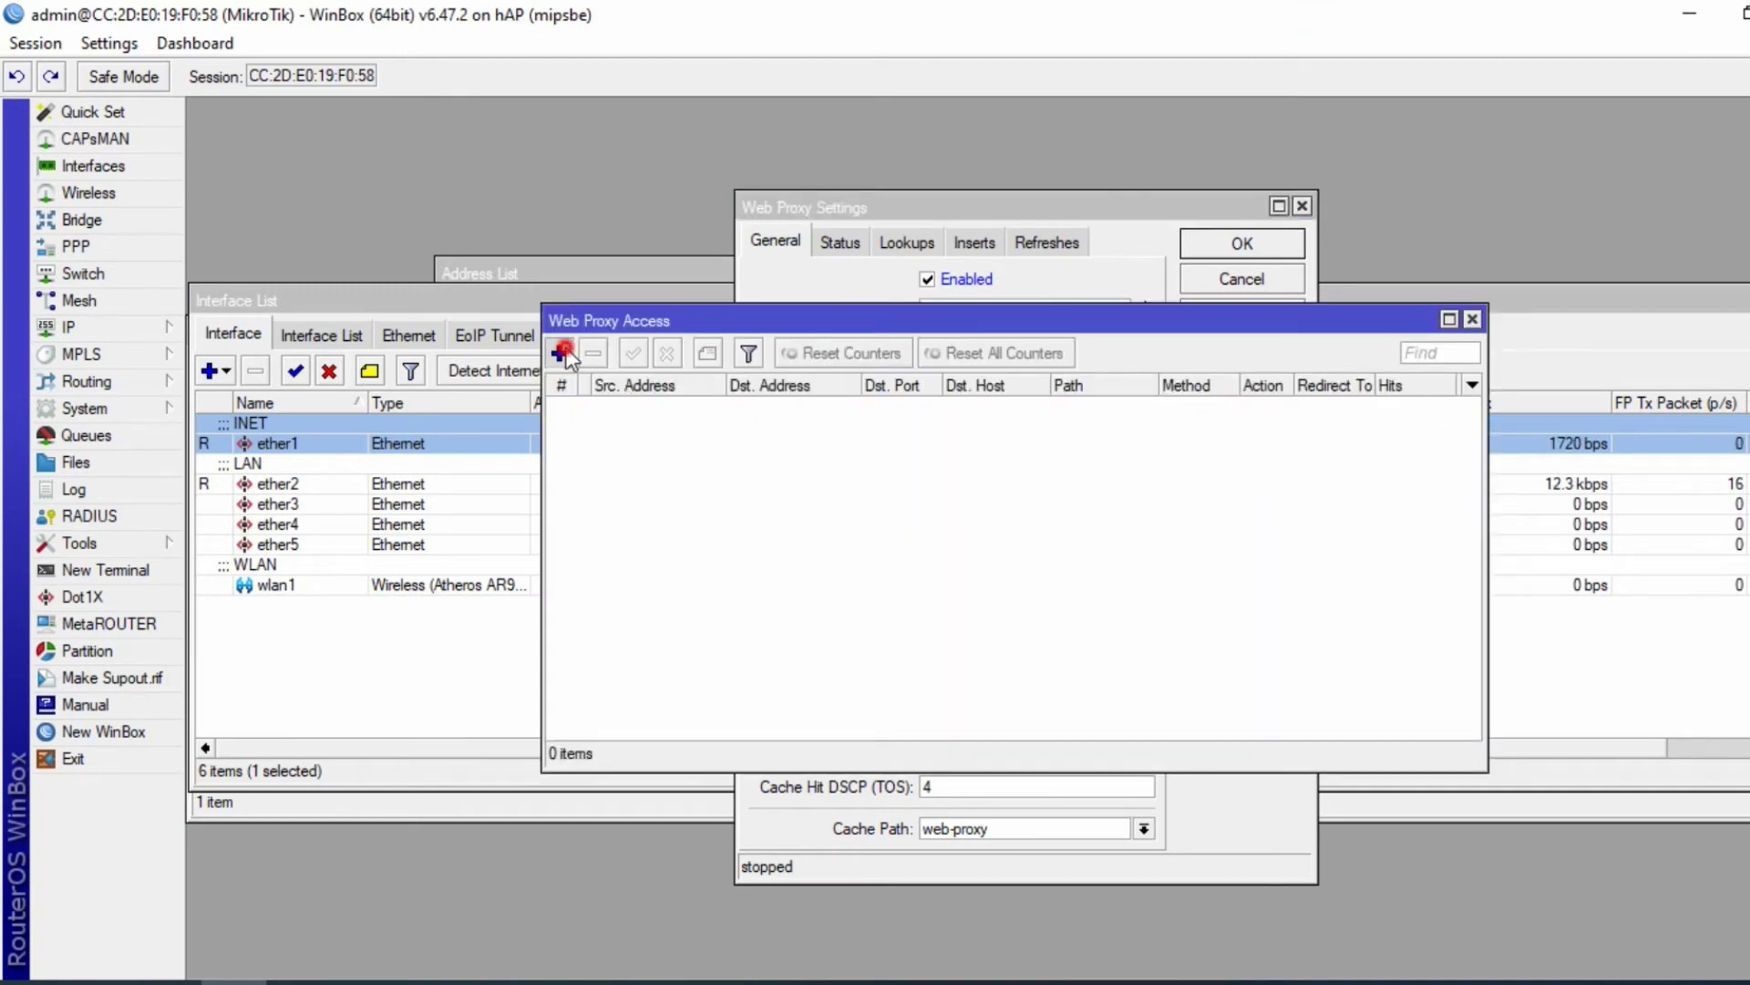
click(554, 356)
click(685, 415)
text(80)
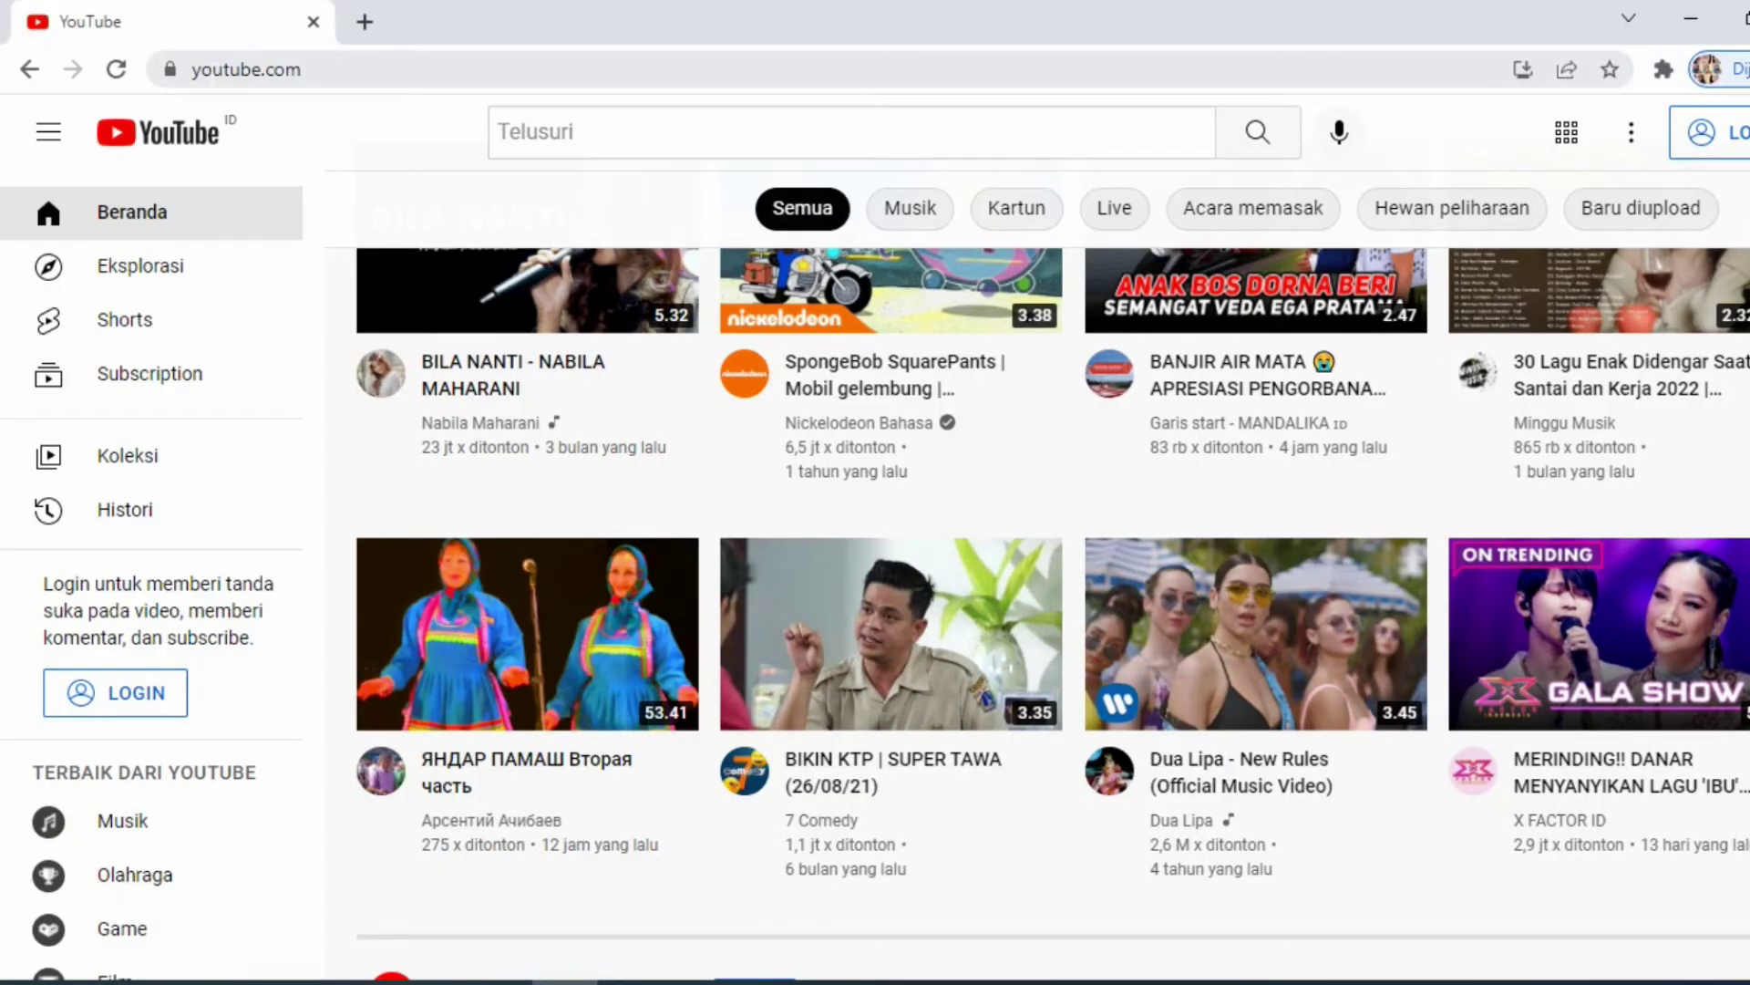
key(alt+Tab)
key(alt+Tab)
key(alt+Tab)
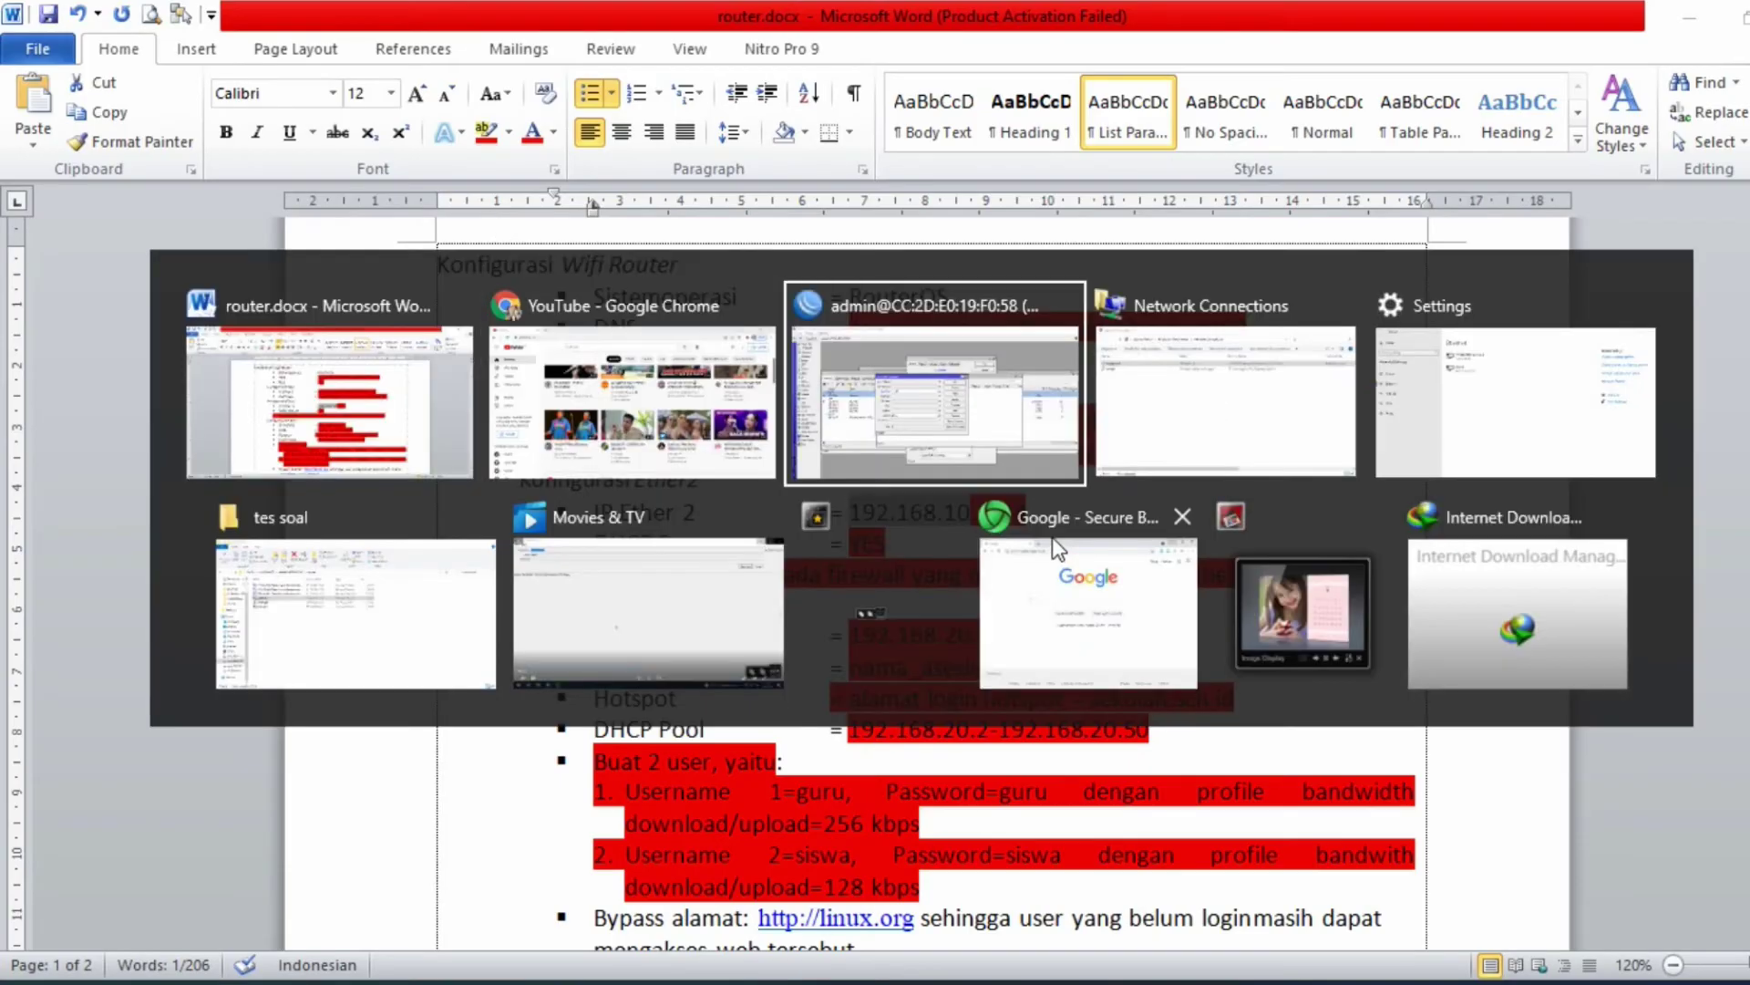
click(1037, 369)
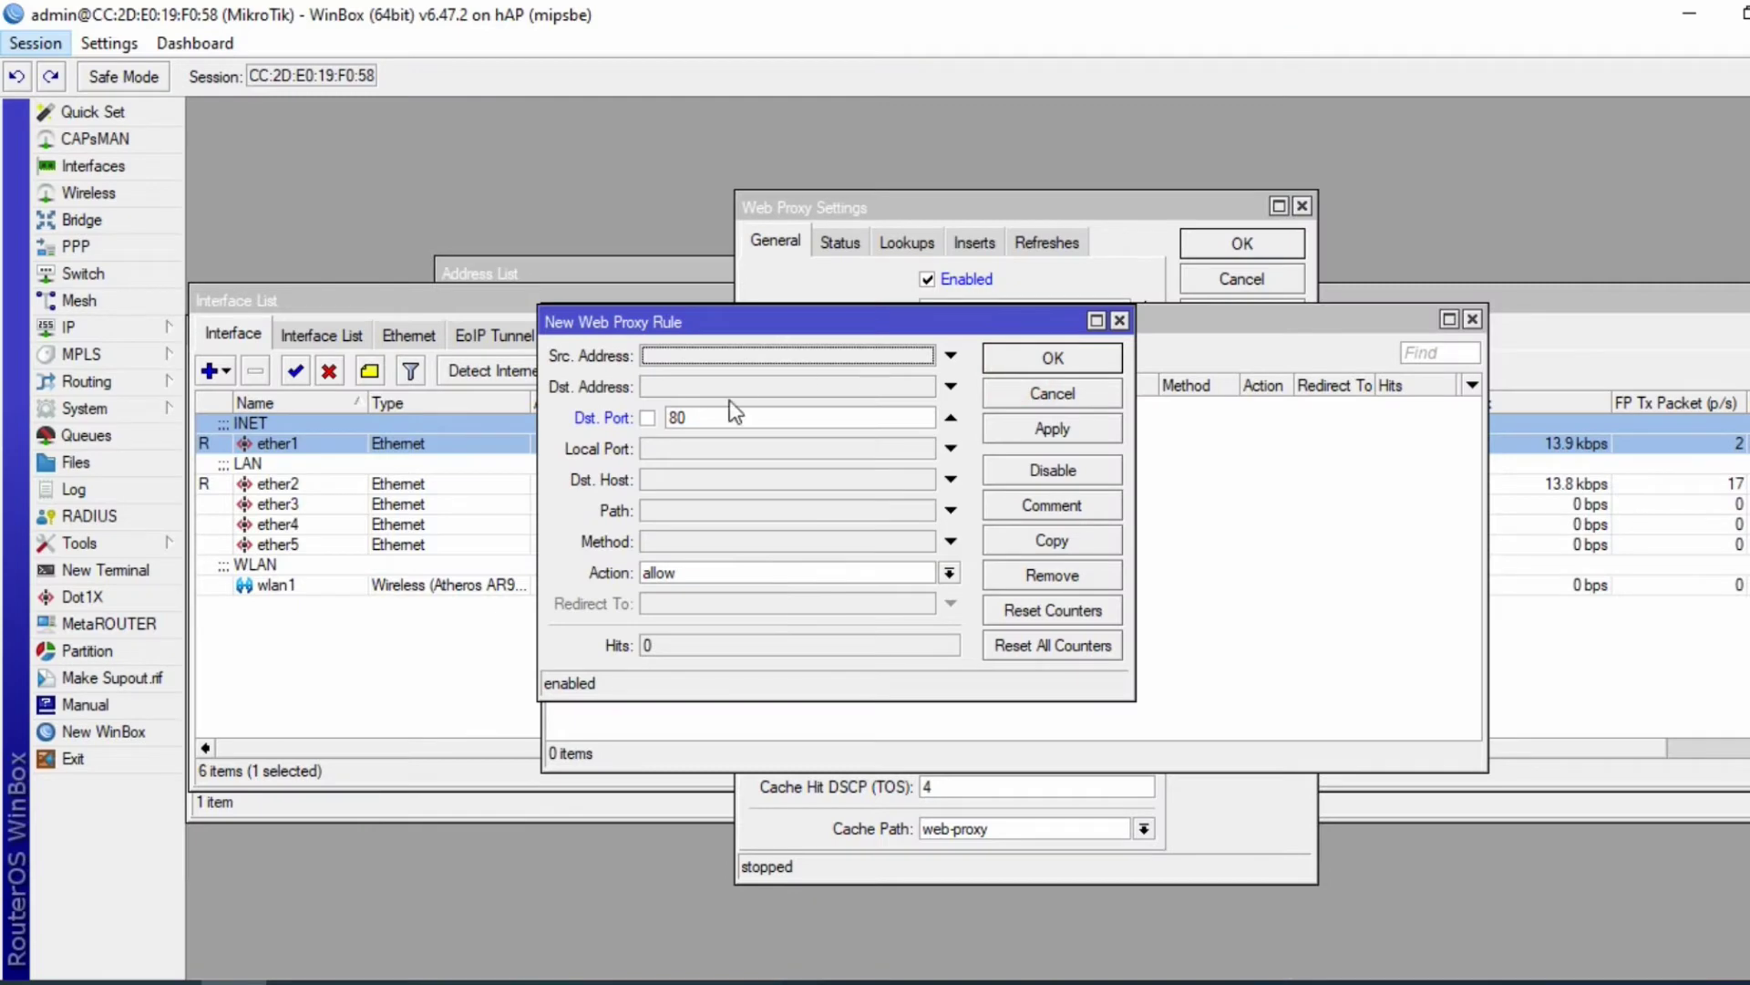
click(663, 477)
text(youtube.com)
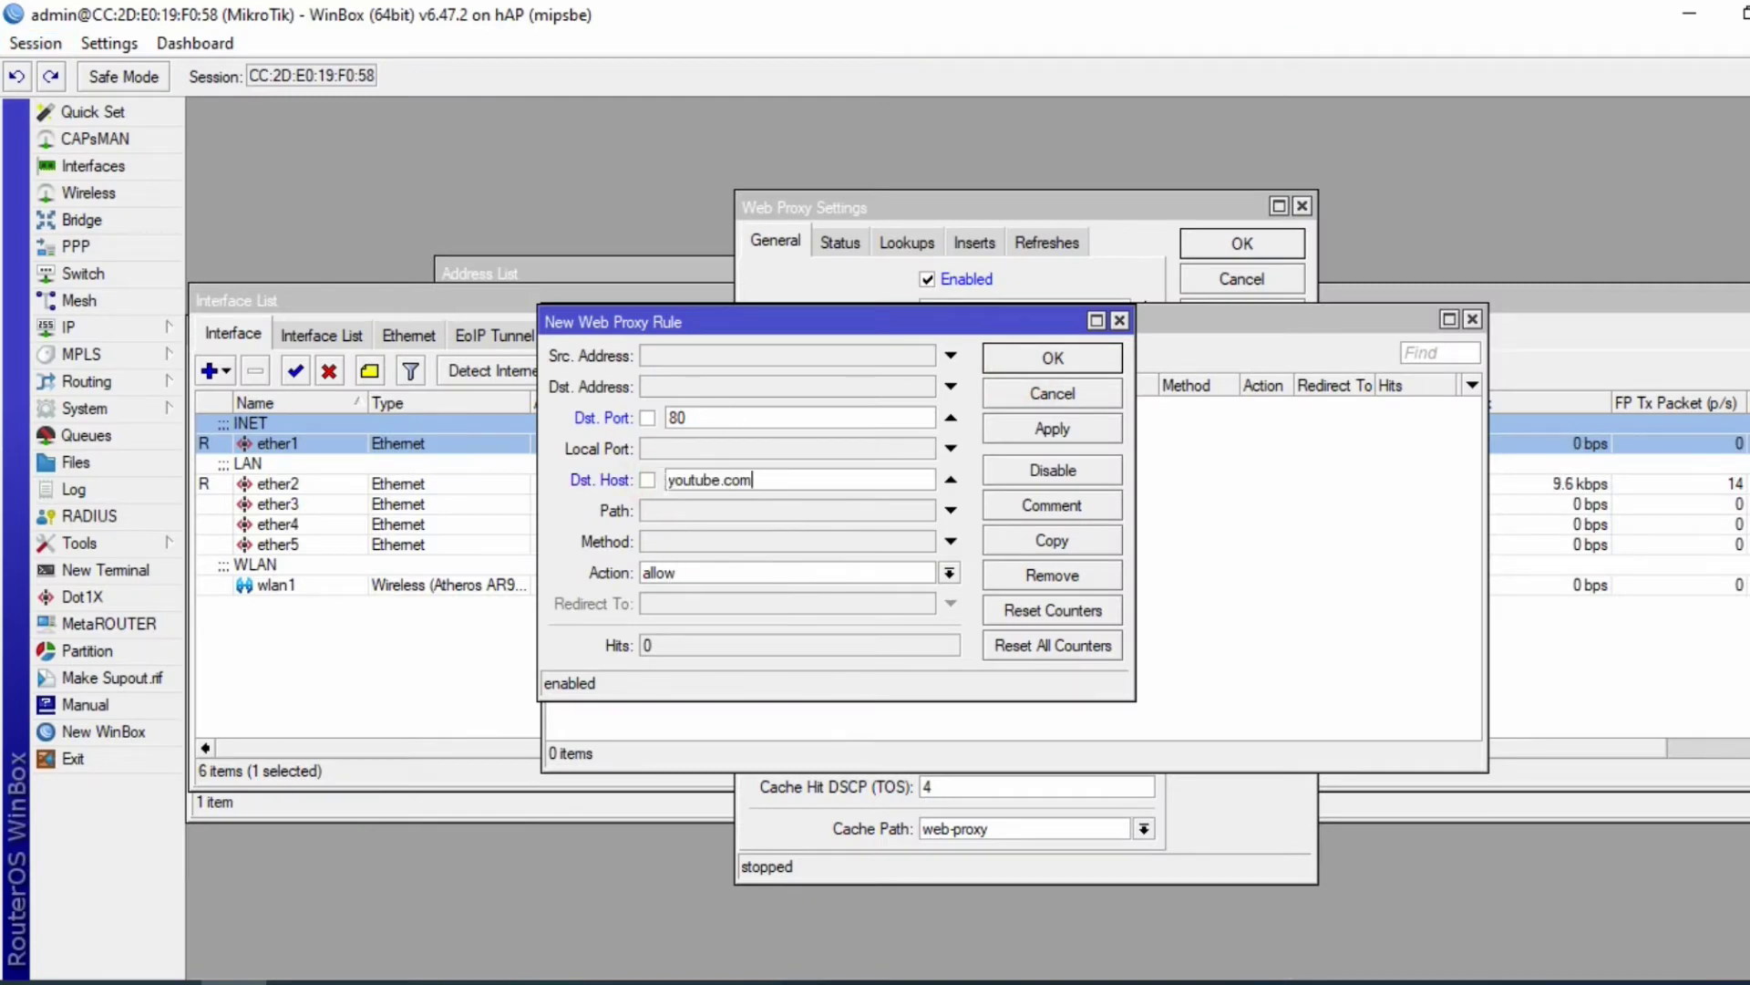
click(668, 480)
text(www.)
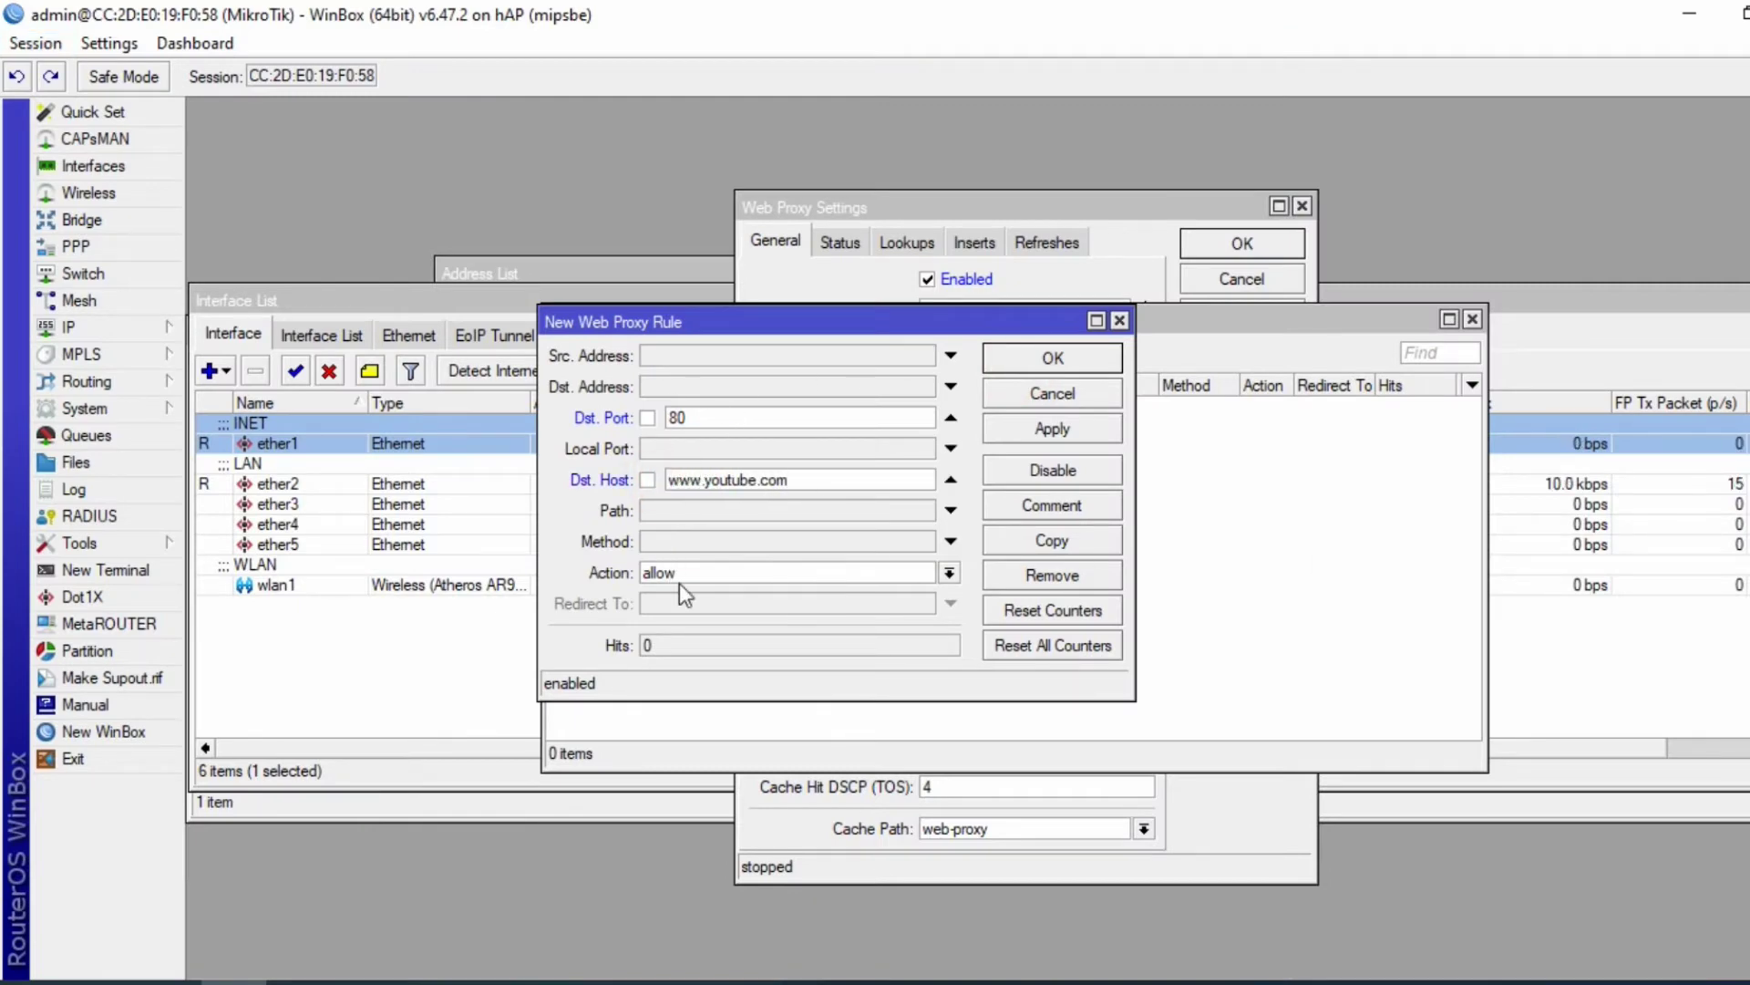
click(949, 573)
click(711, 610)
click(1042, 430)
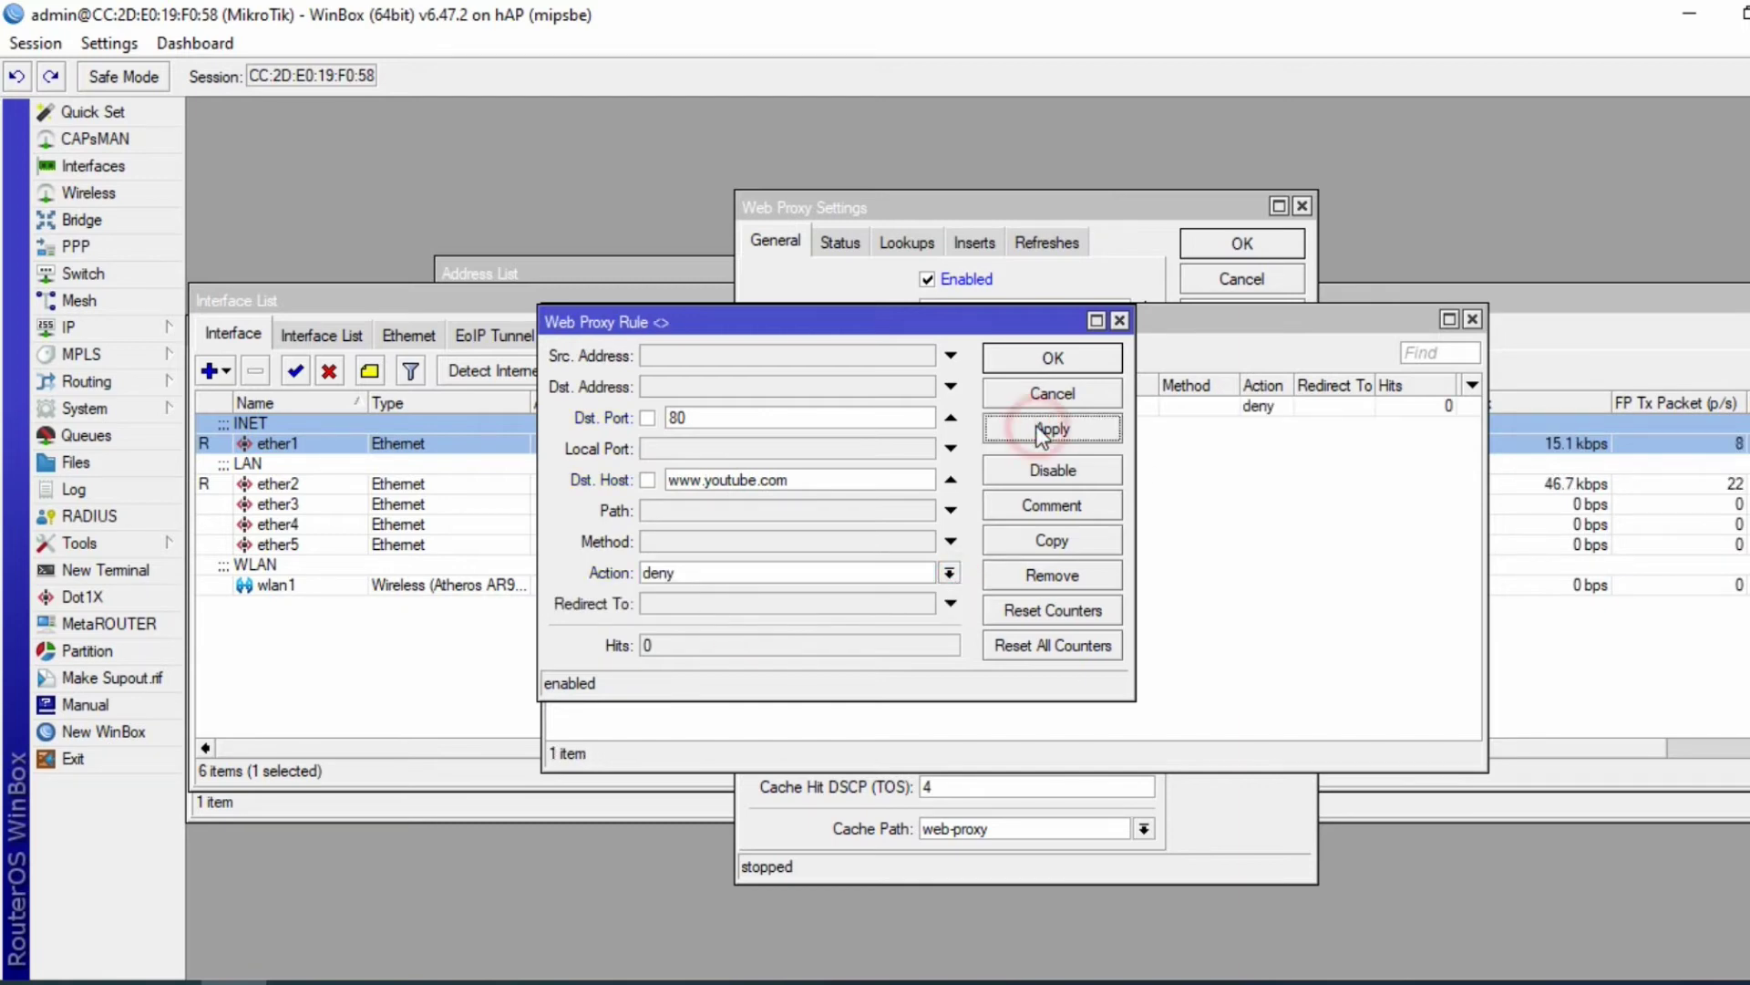
click(1053, 358)
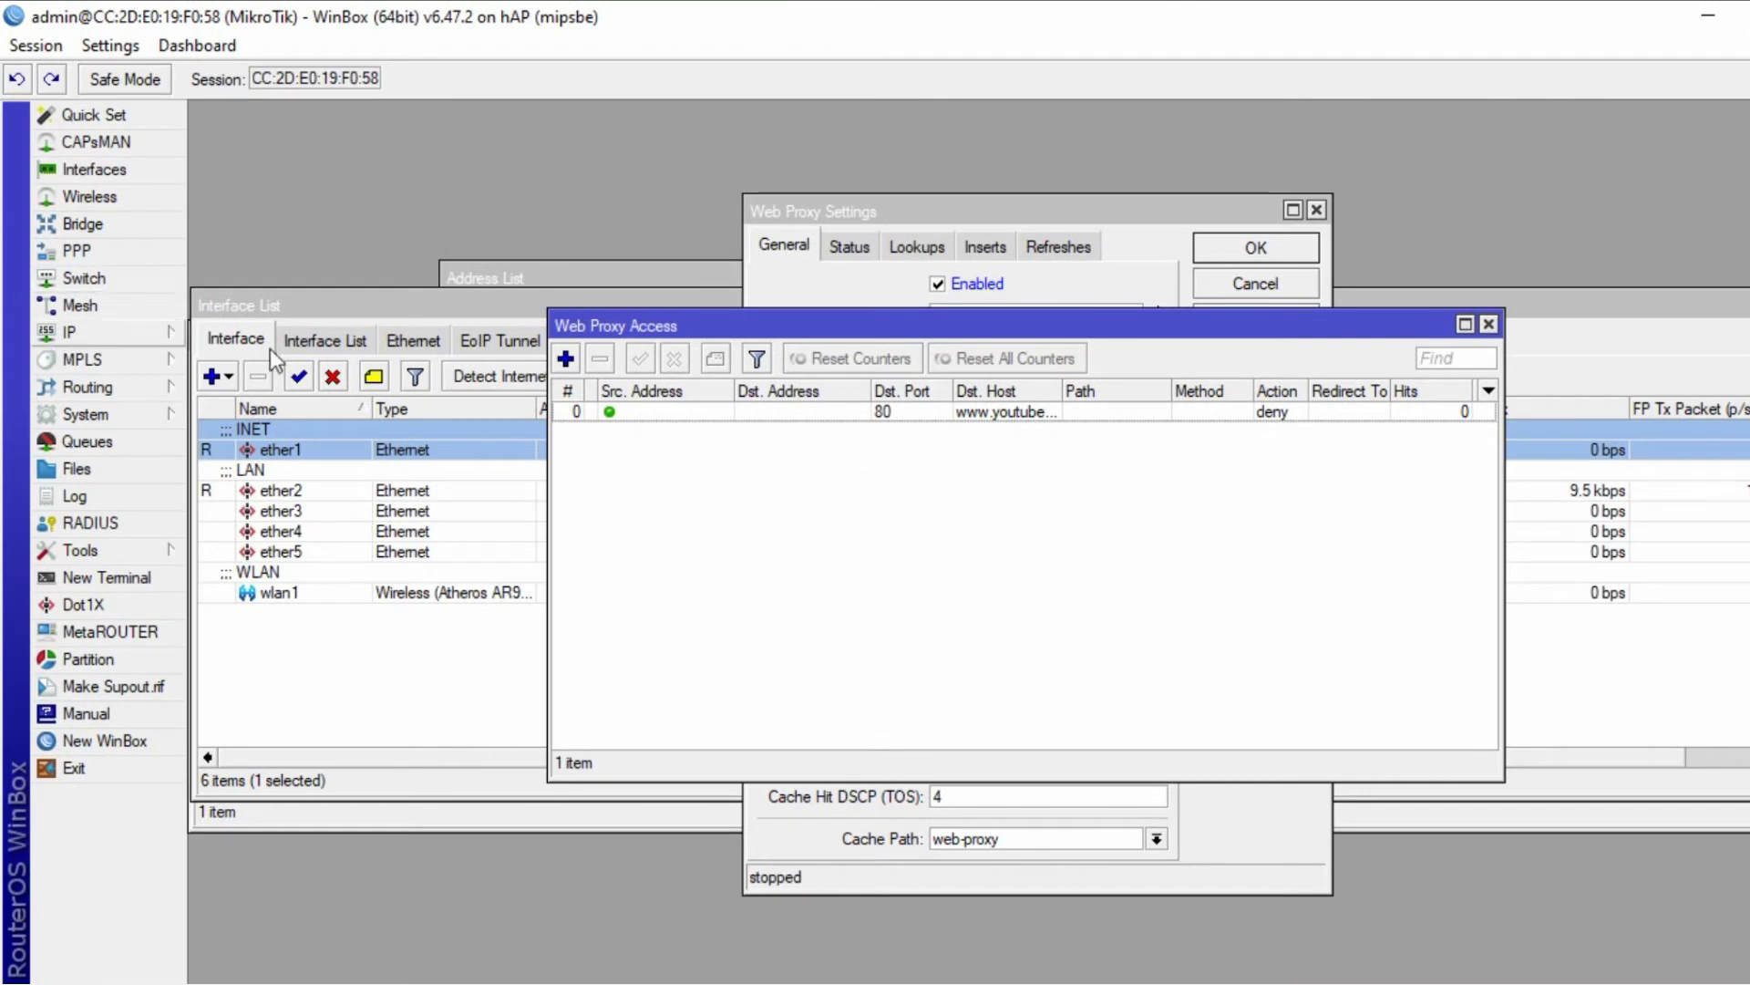
- Create a new firewall NAT rule with chain dstnat
click(151, 333)
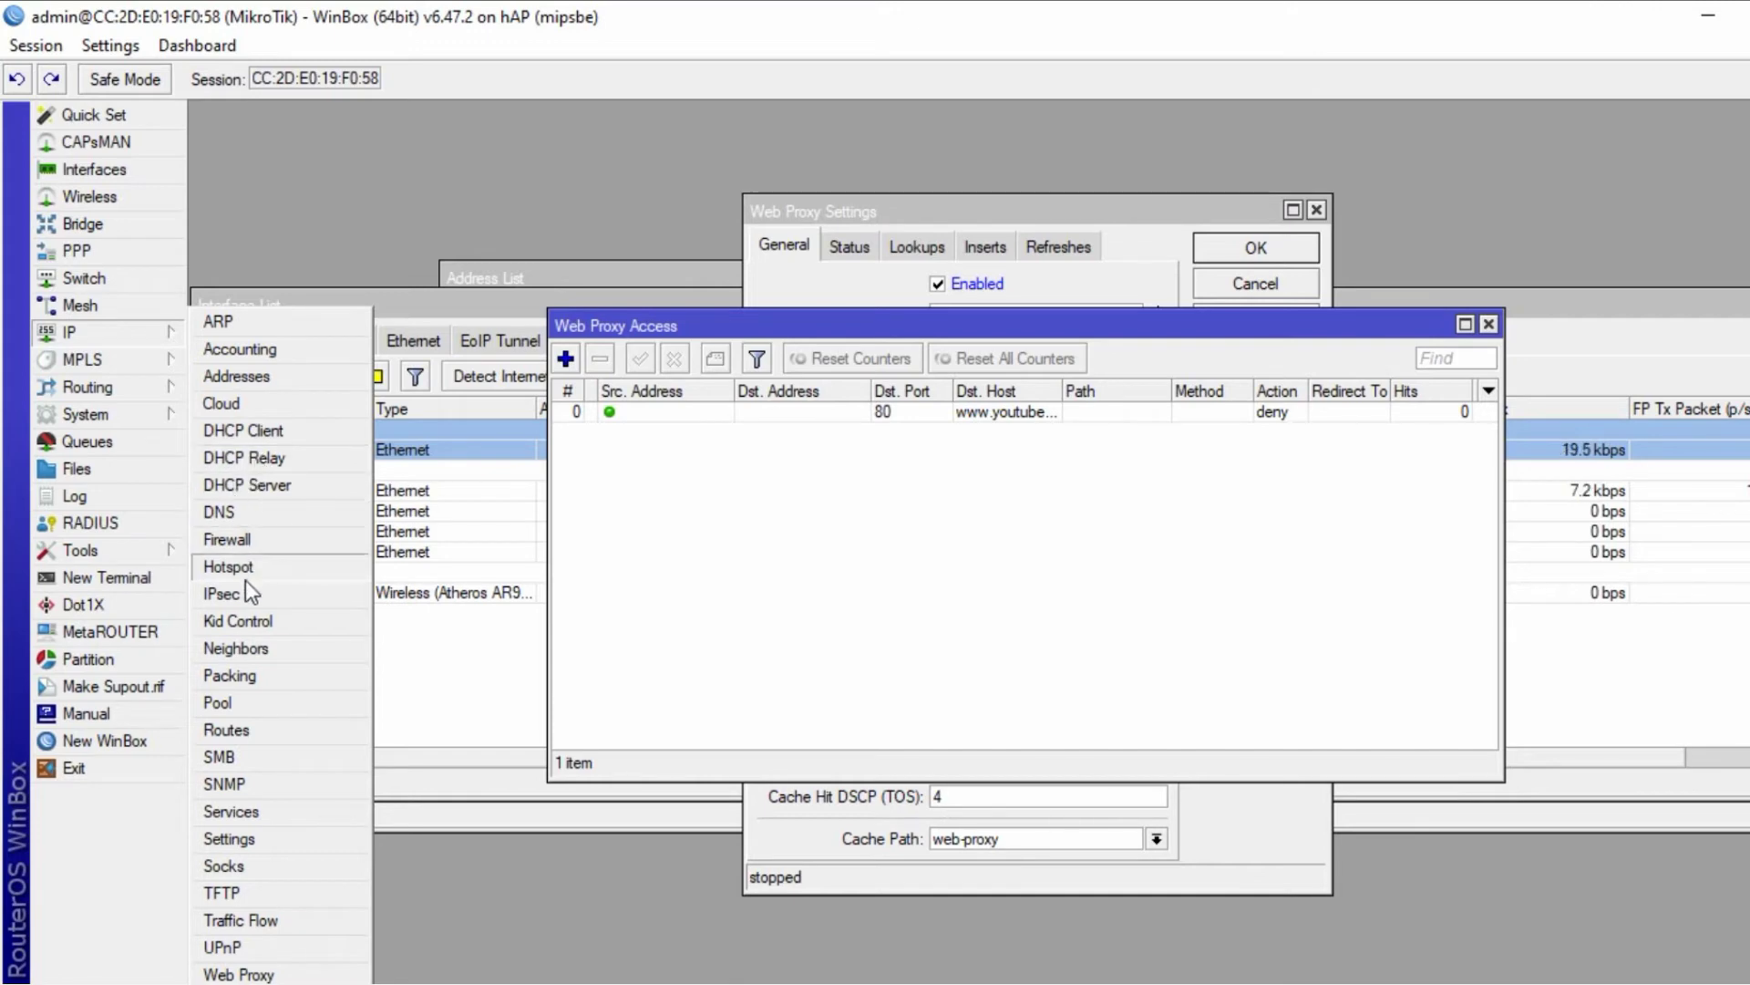
click(233, 538)
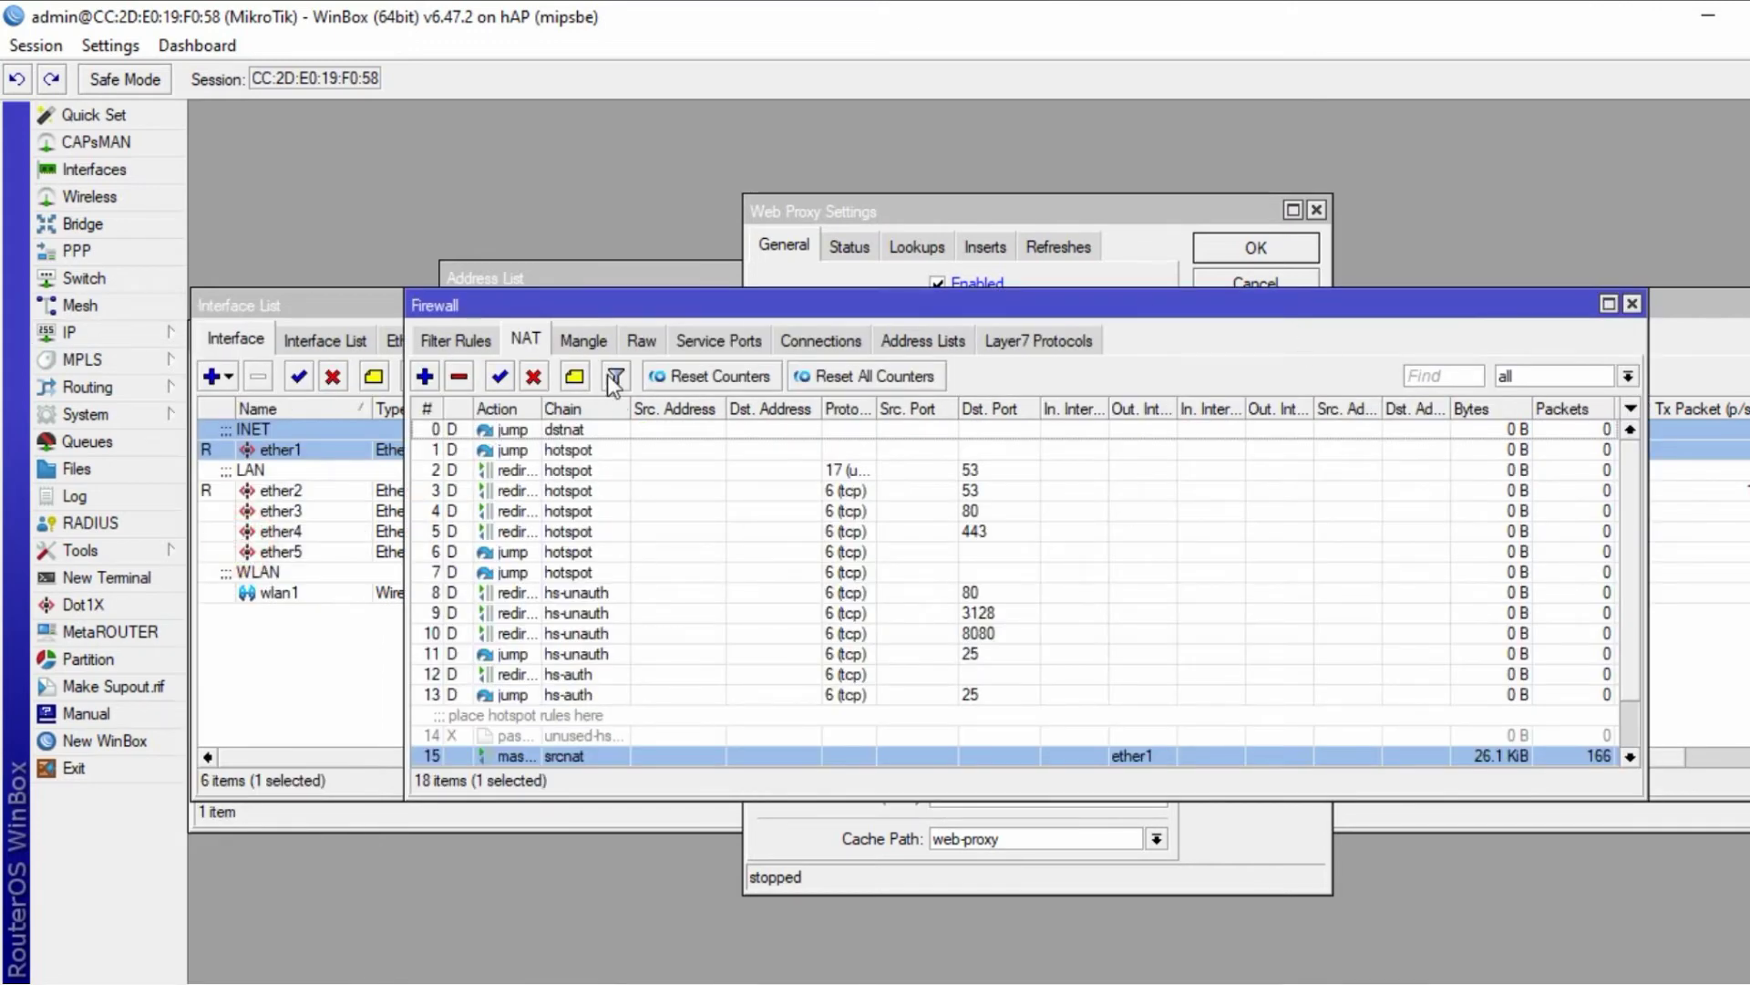
click(424, 377)
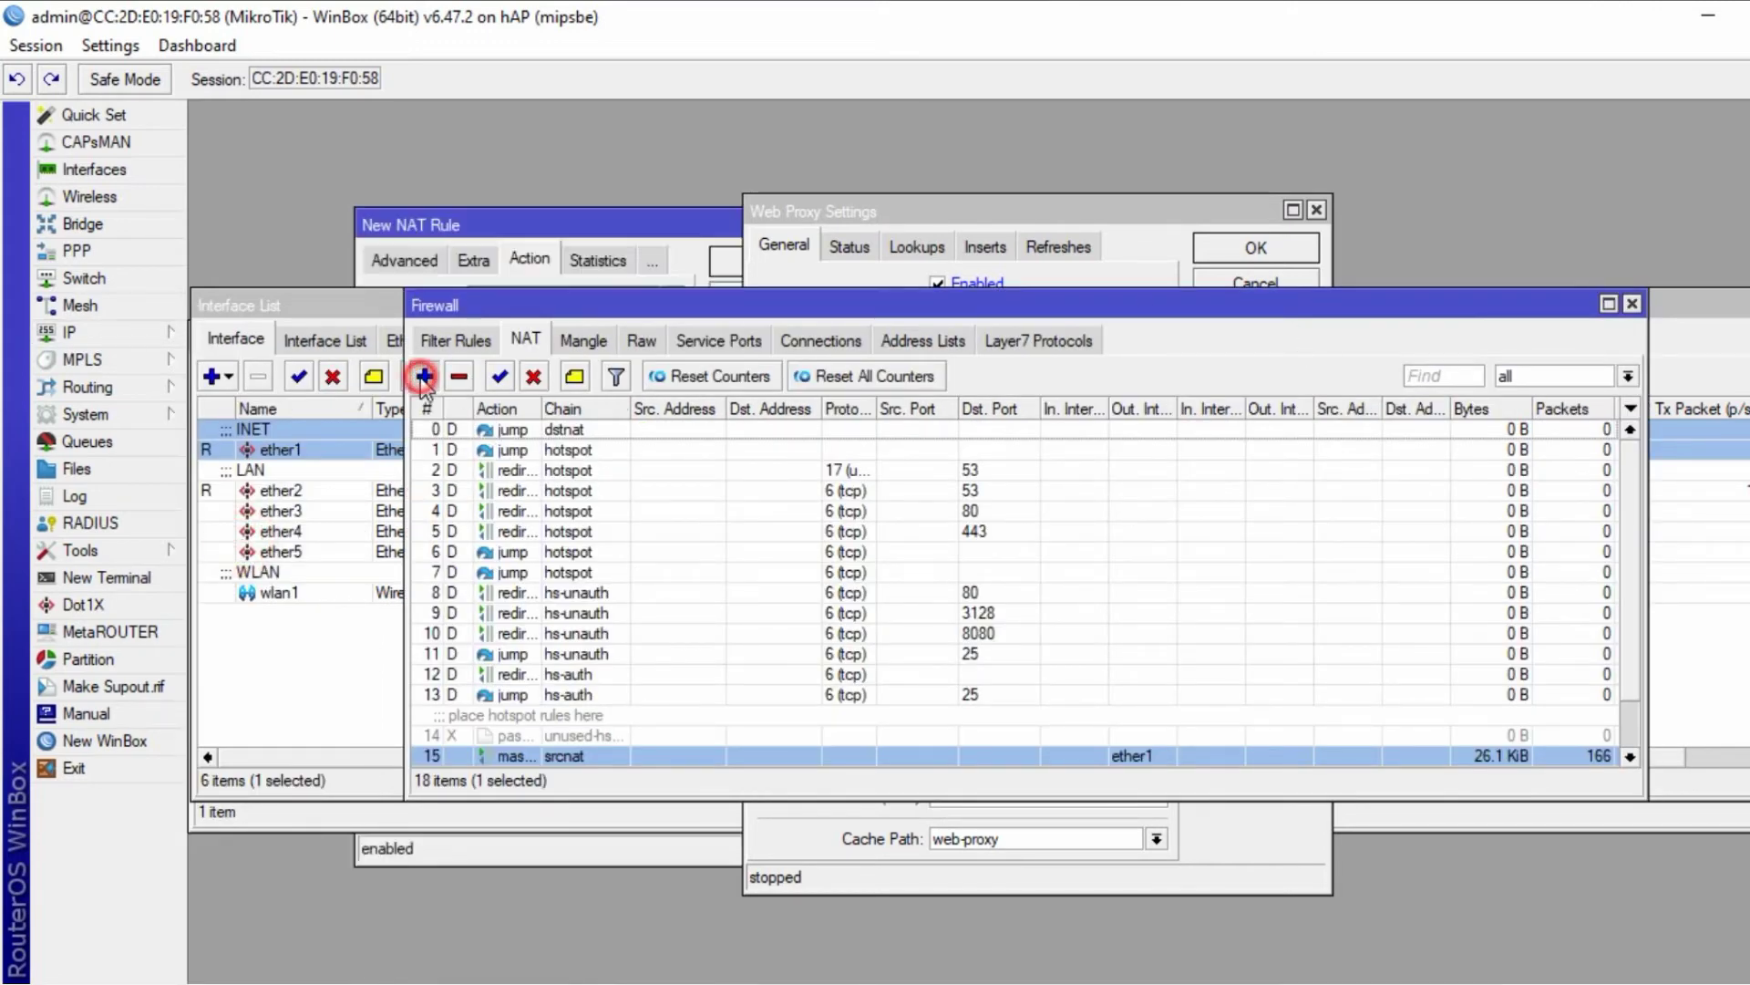
click(404, 260)
click(392, 259)
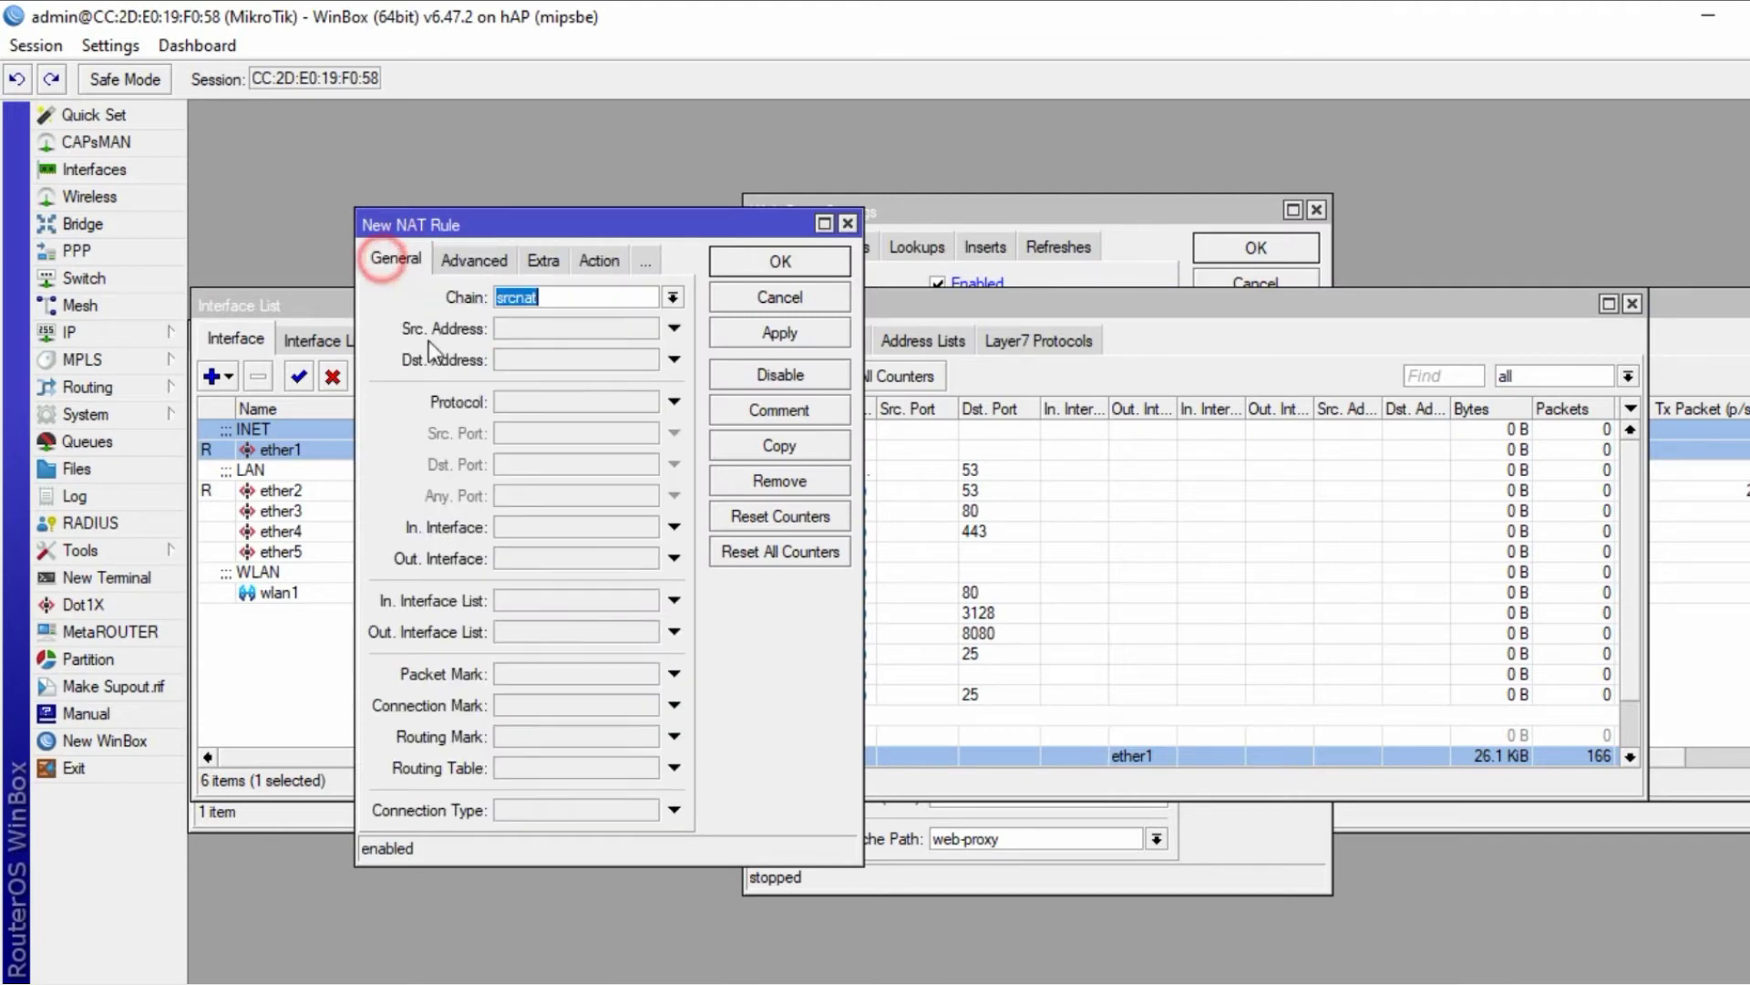
click(672, 296)
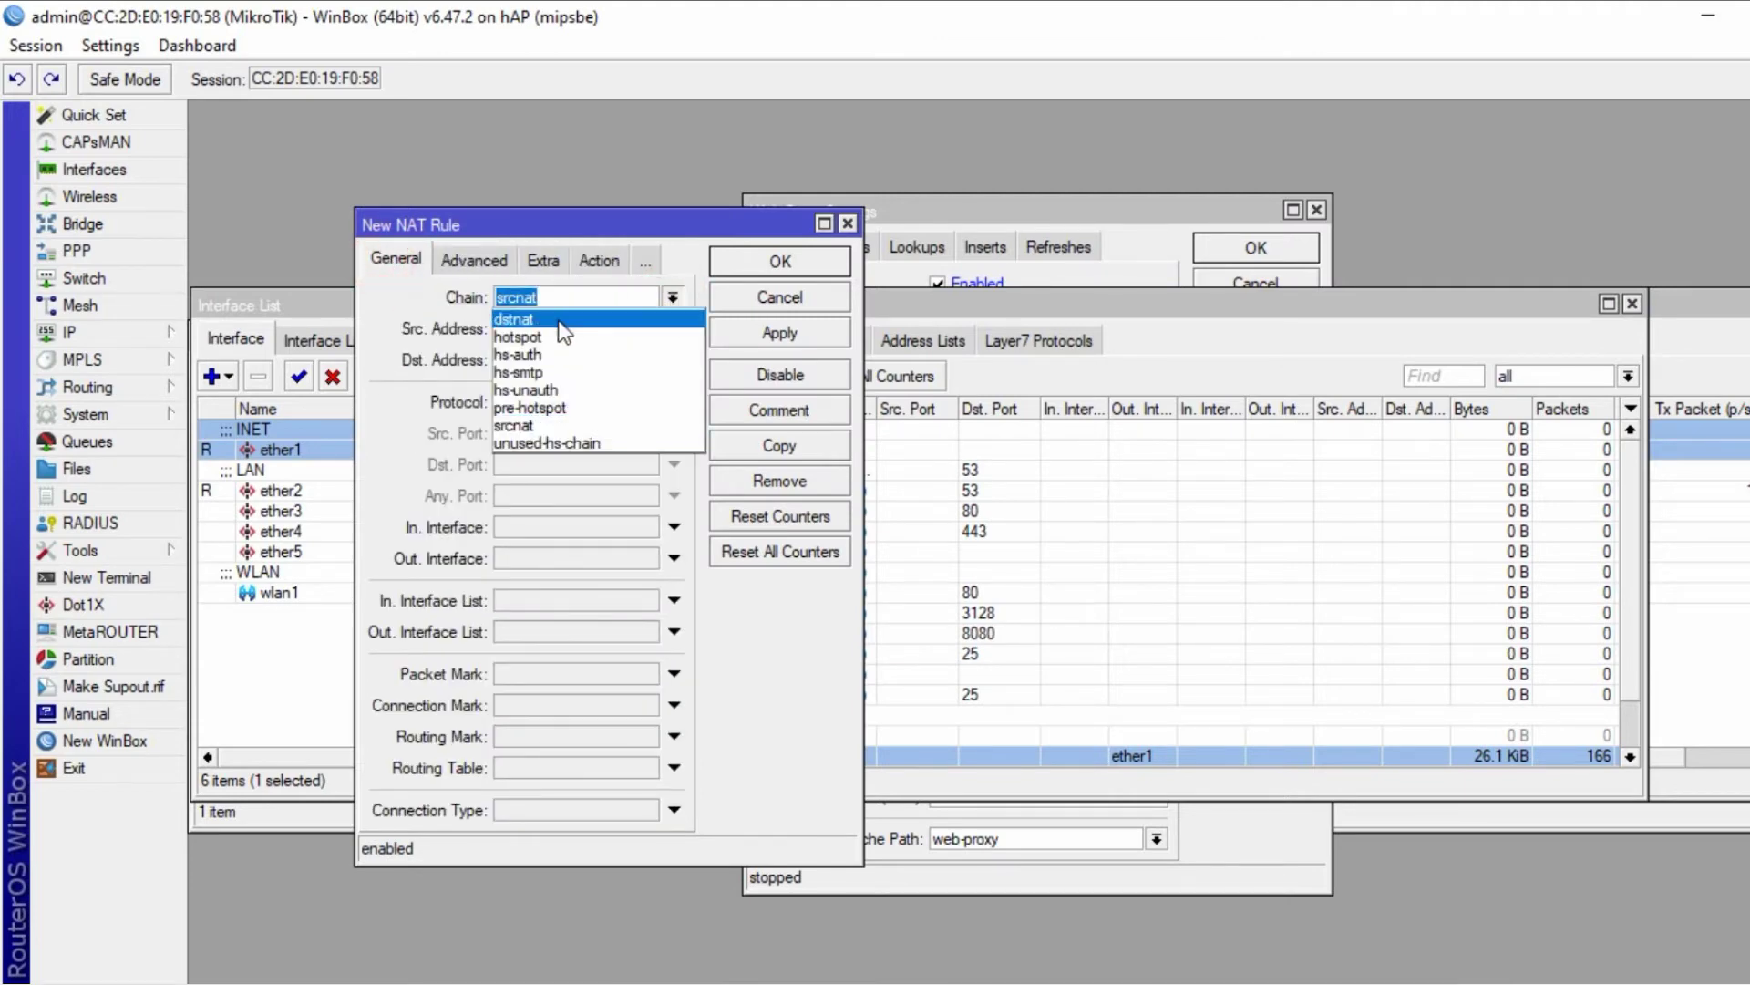
click(558, 319)
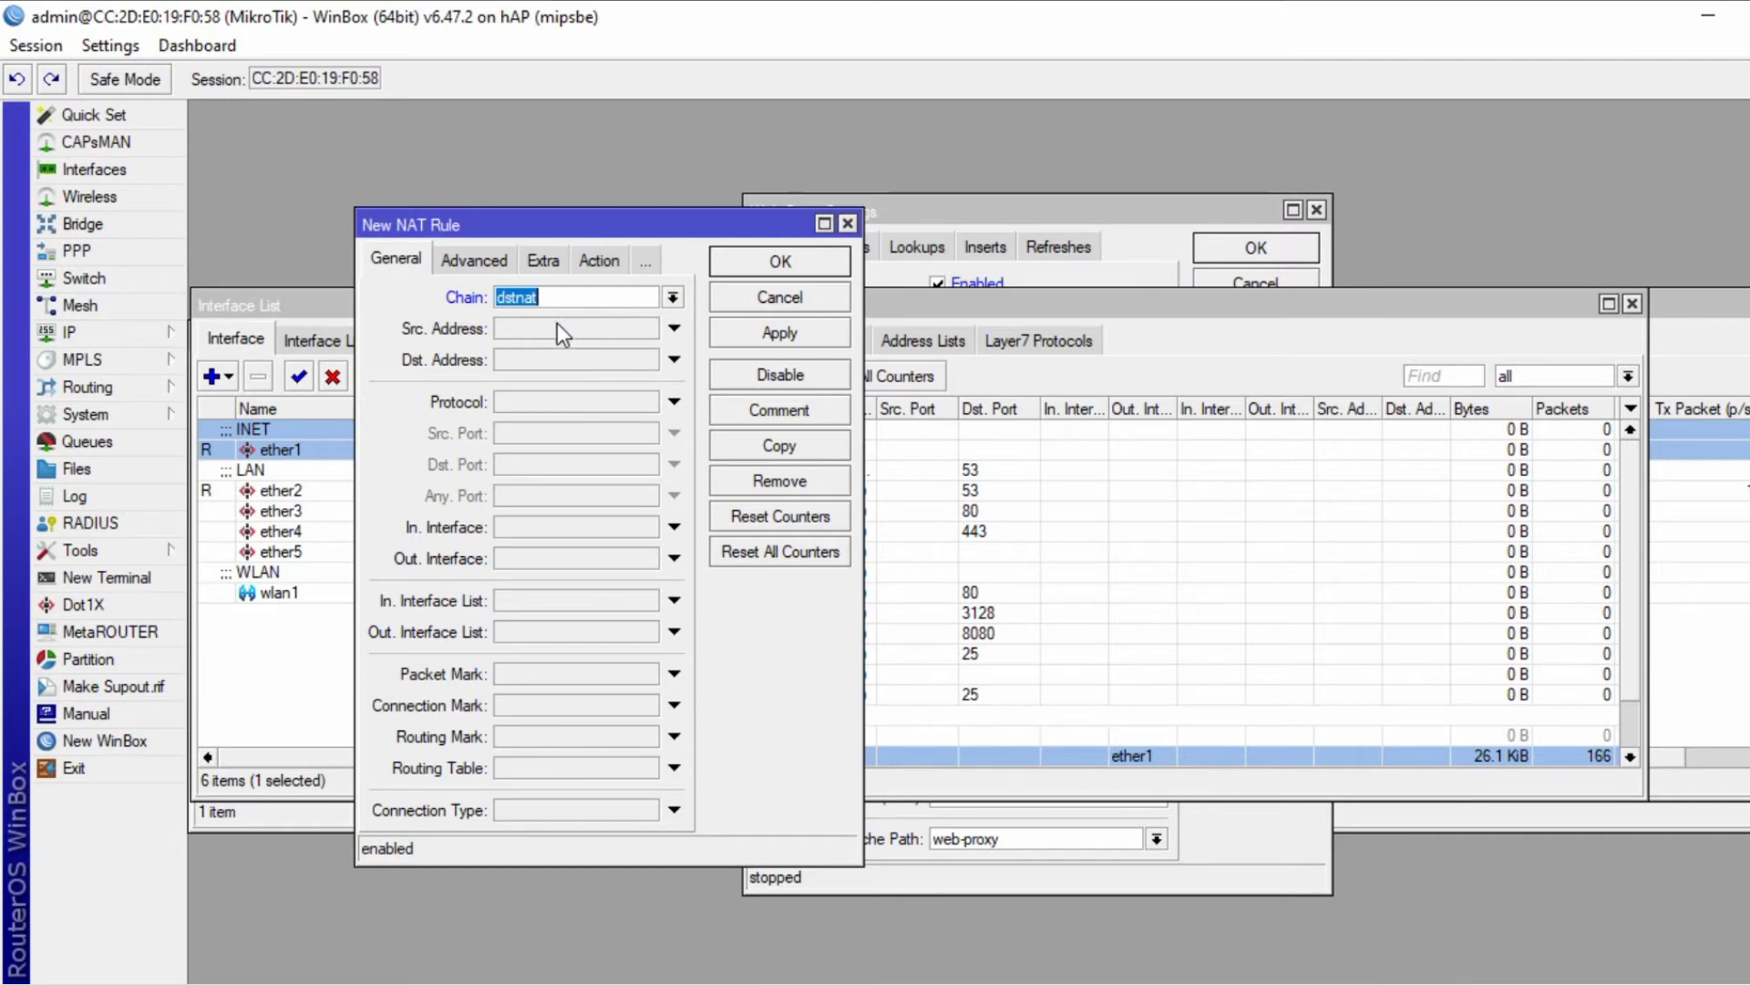
click(565, 533)
click(567, 545)
- Check the task list in Word, then set the rule's In. Interface to ether2
key(alt+Tab)
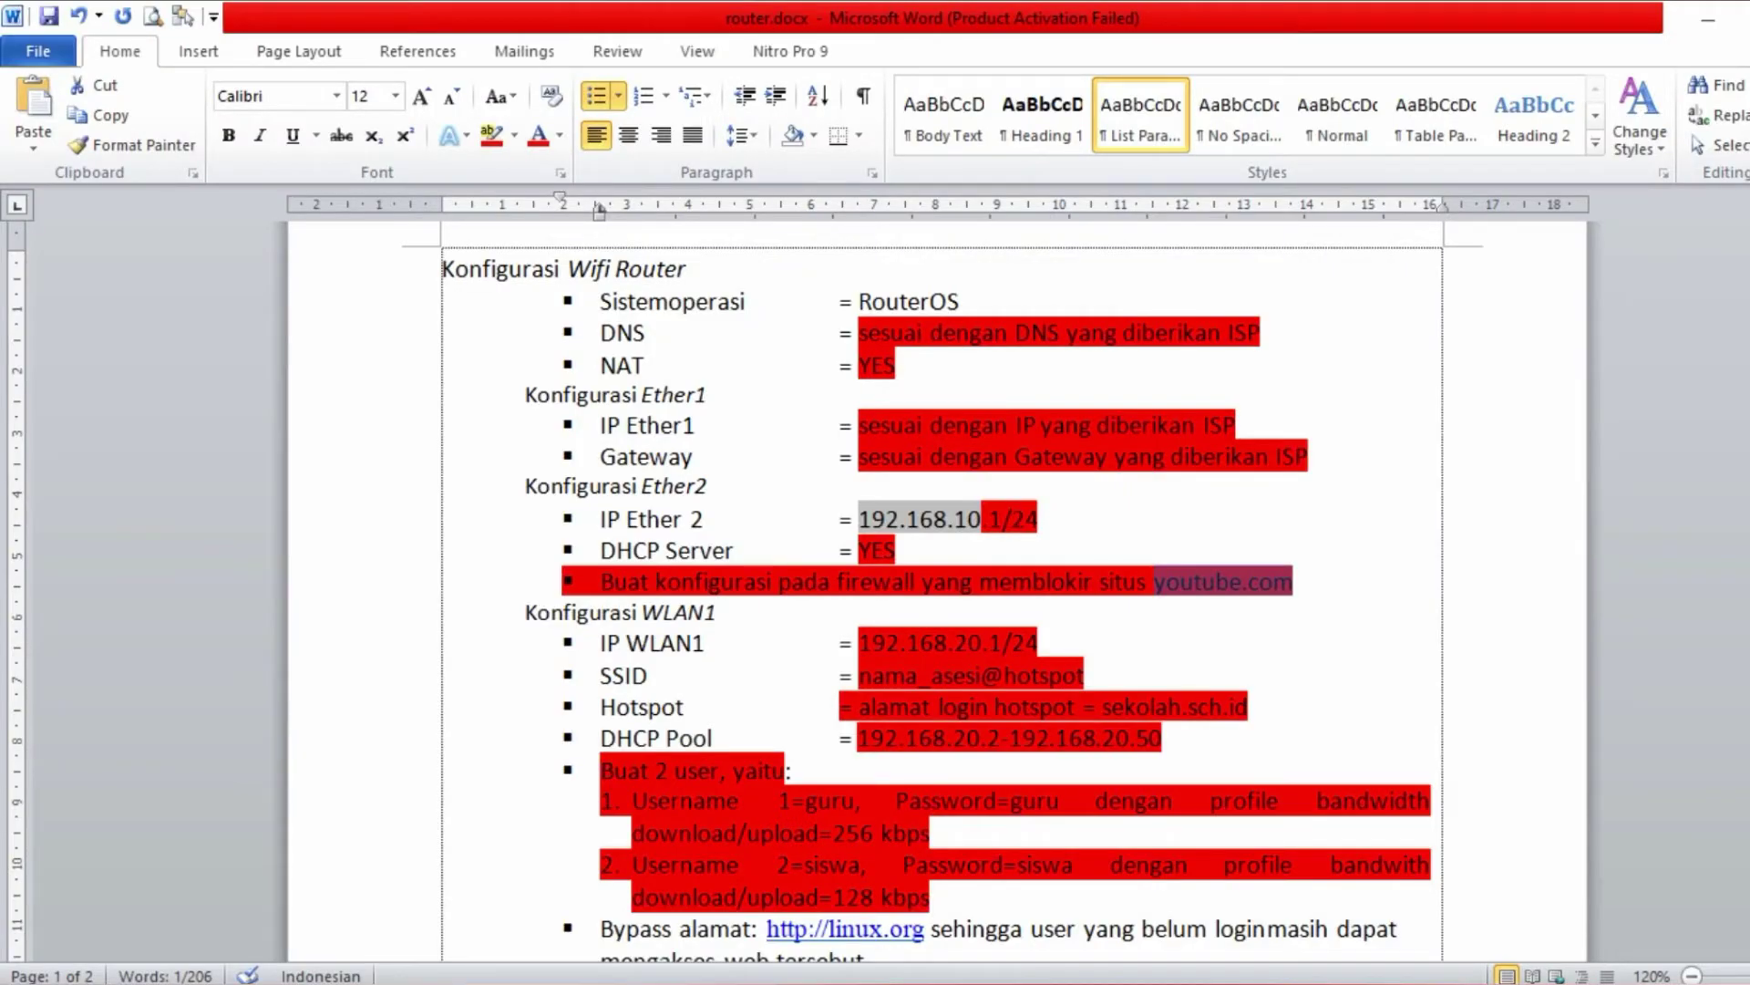
drag(526, 486, 1294, 584)
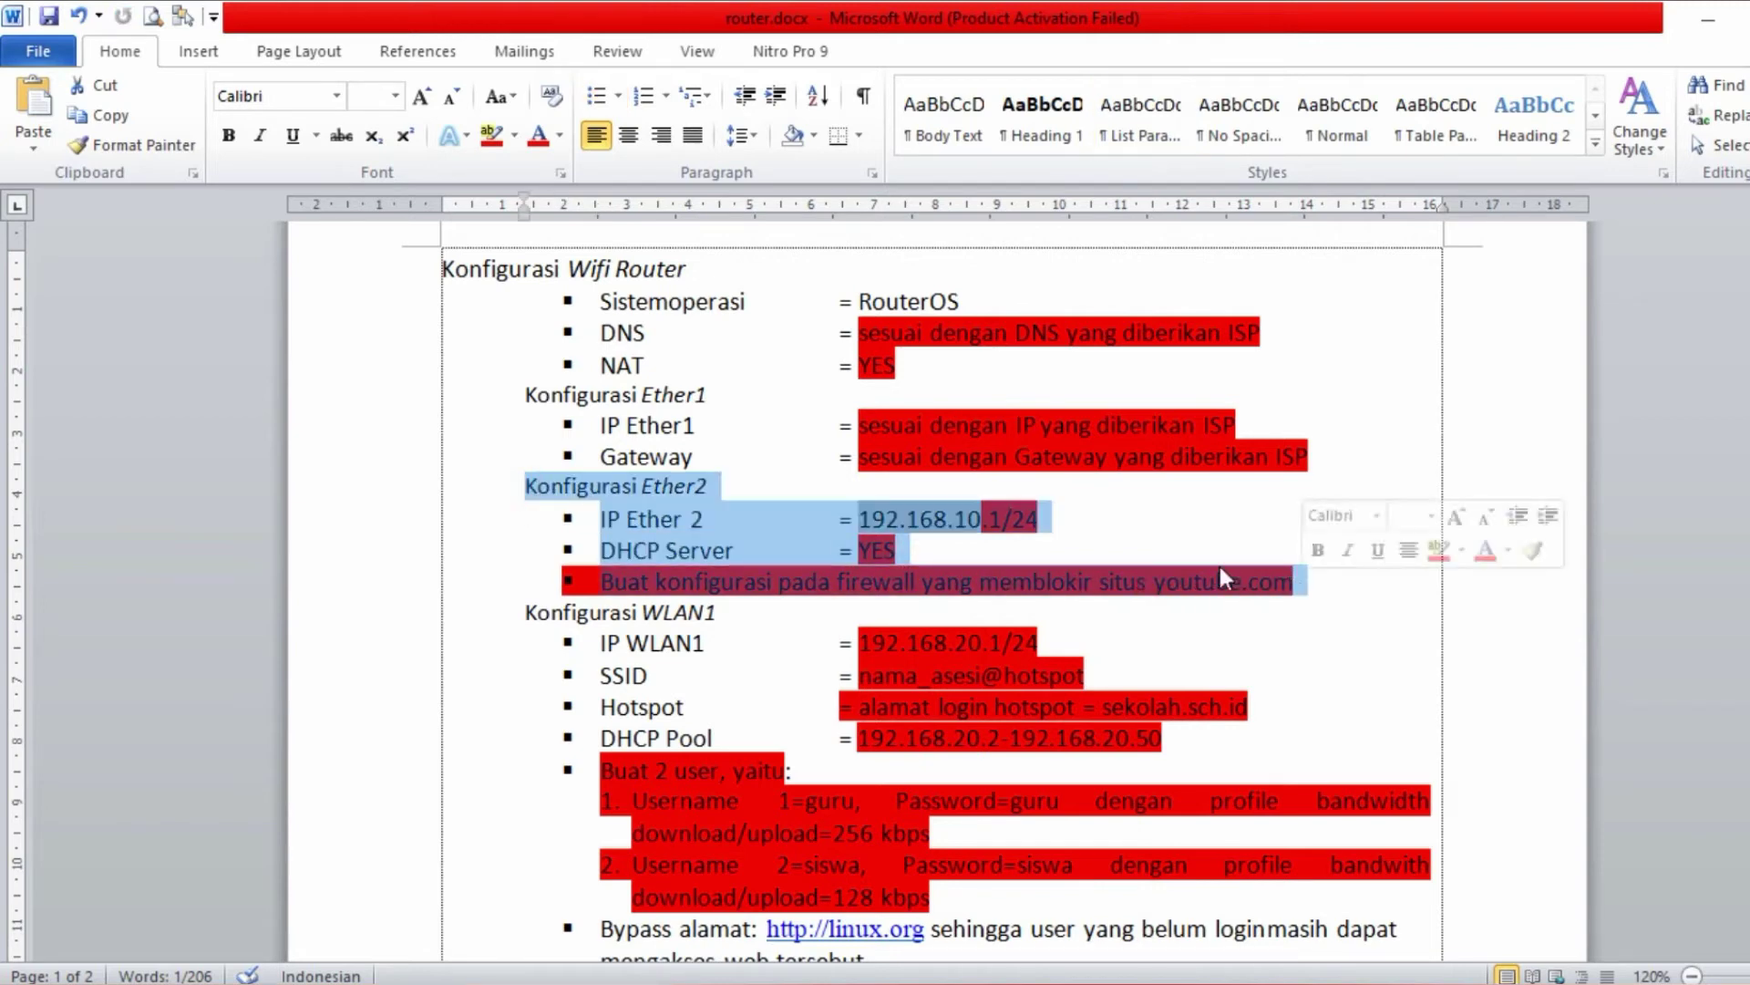
key(alt+Tab)
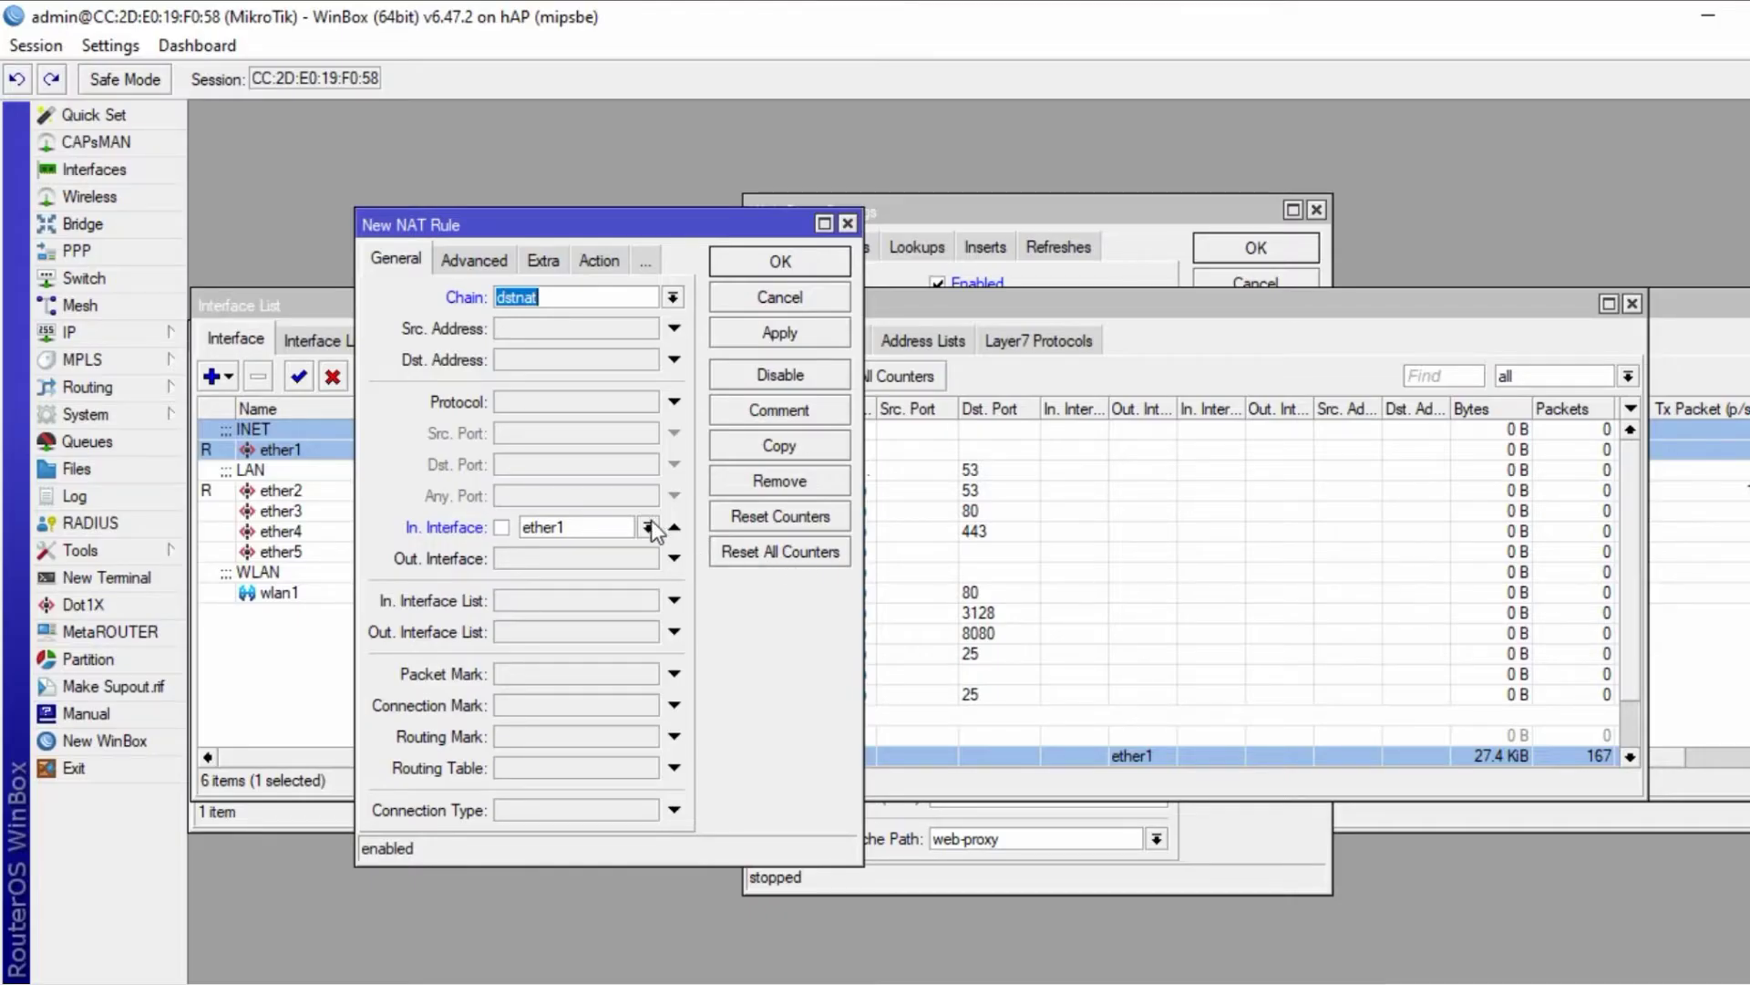
click(647, 527)
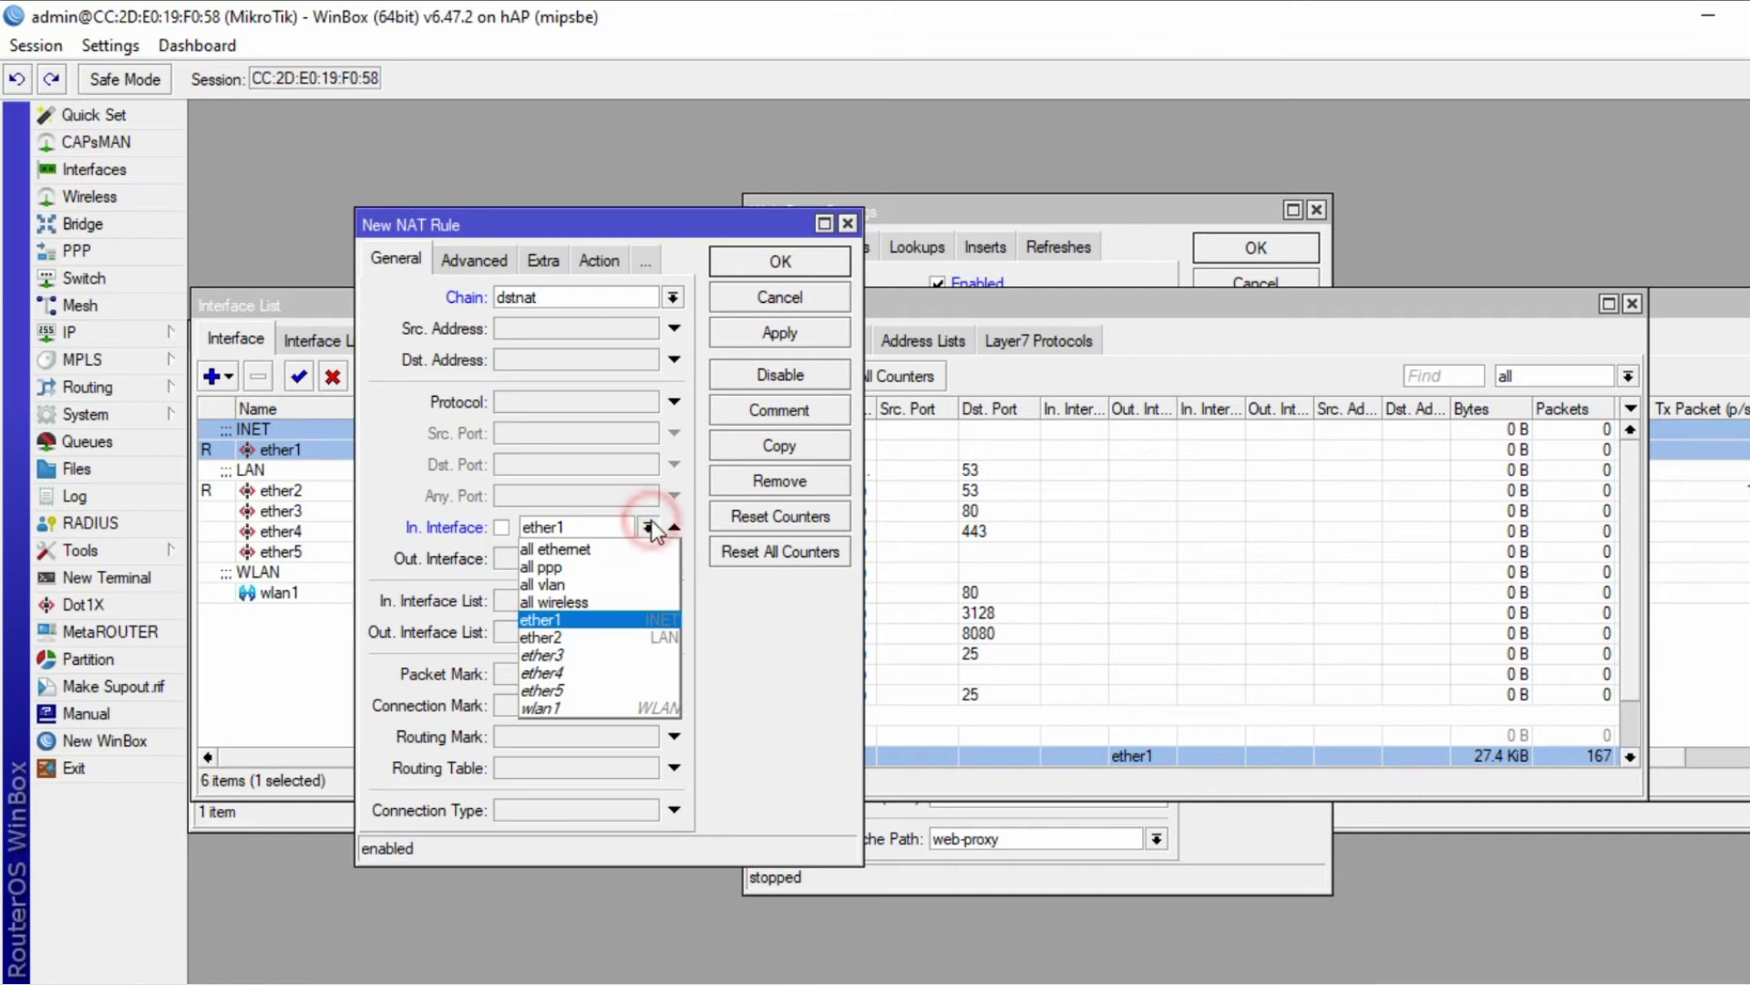
click(584, 637)
- Set the rule's action to redirect, save it, and select it in the NAT list
click(605, 261)
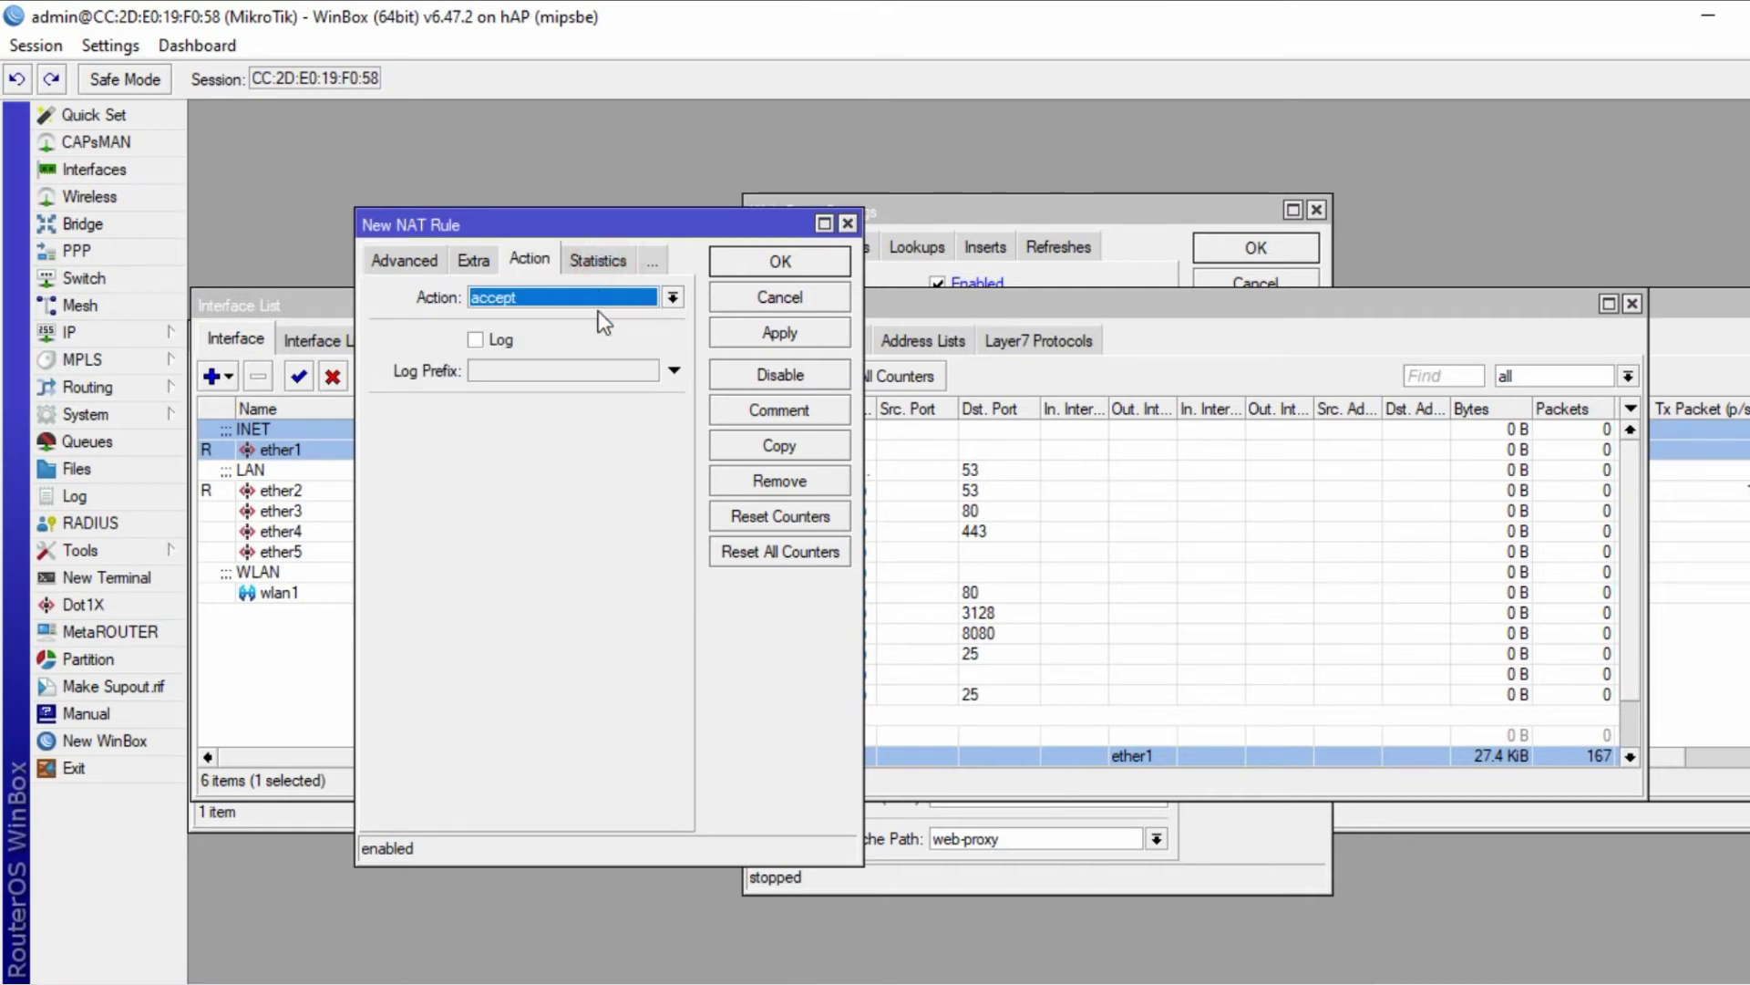
click(672, 297)
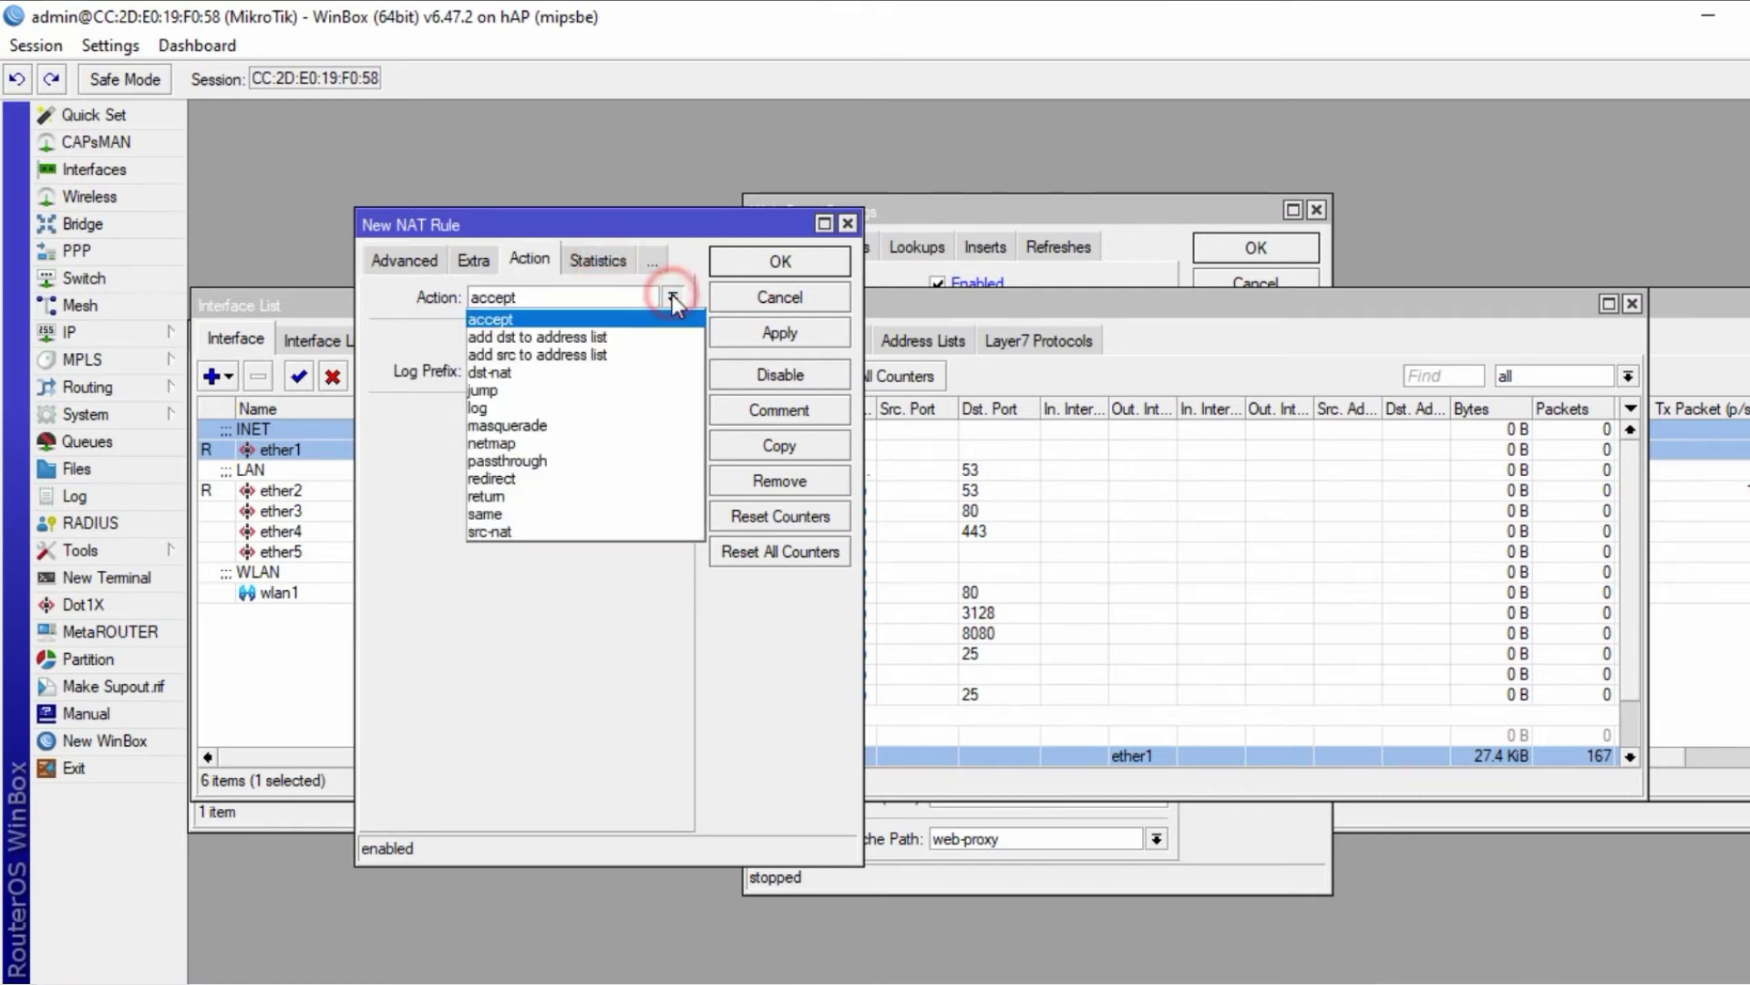
click(547, 479)
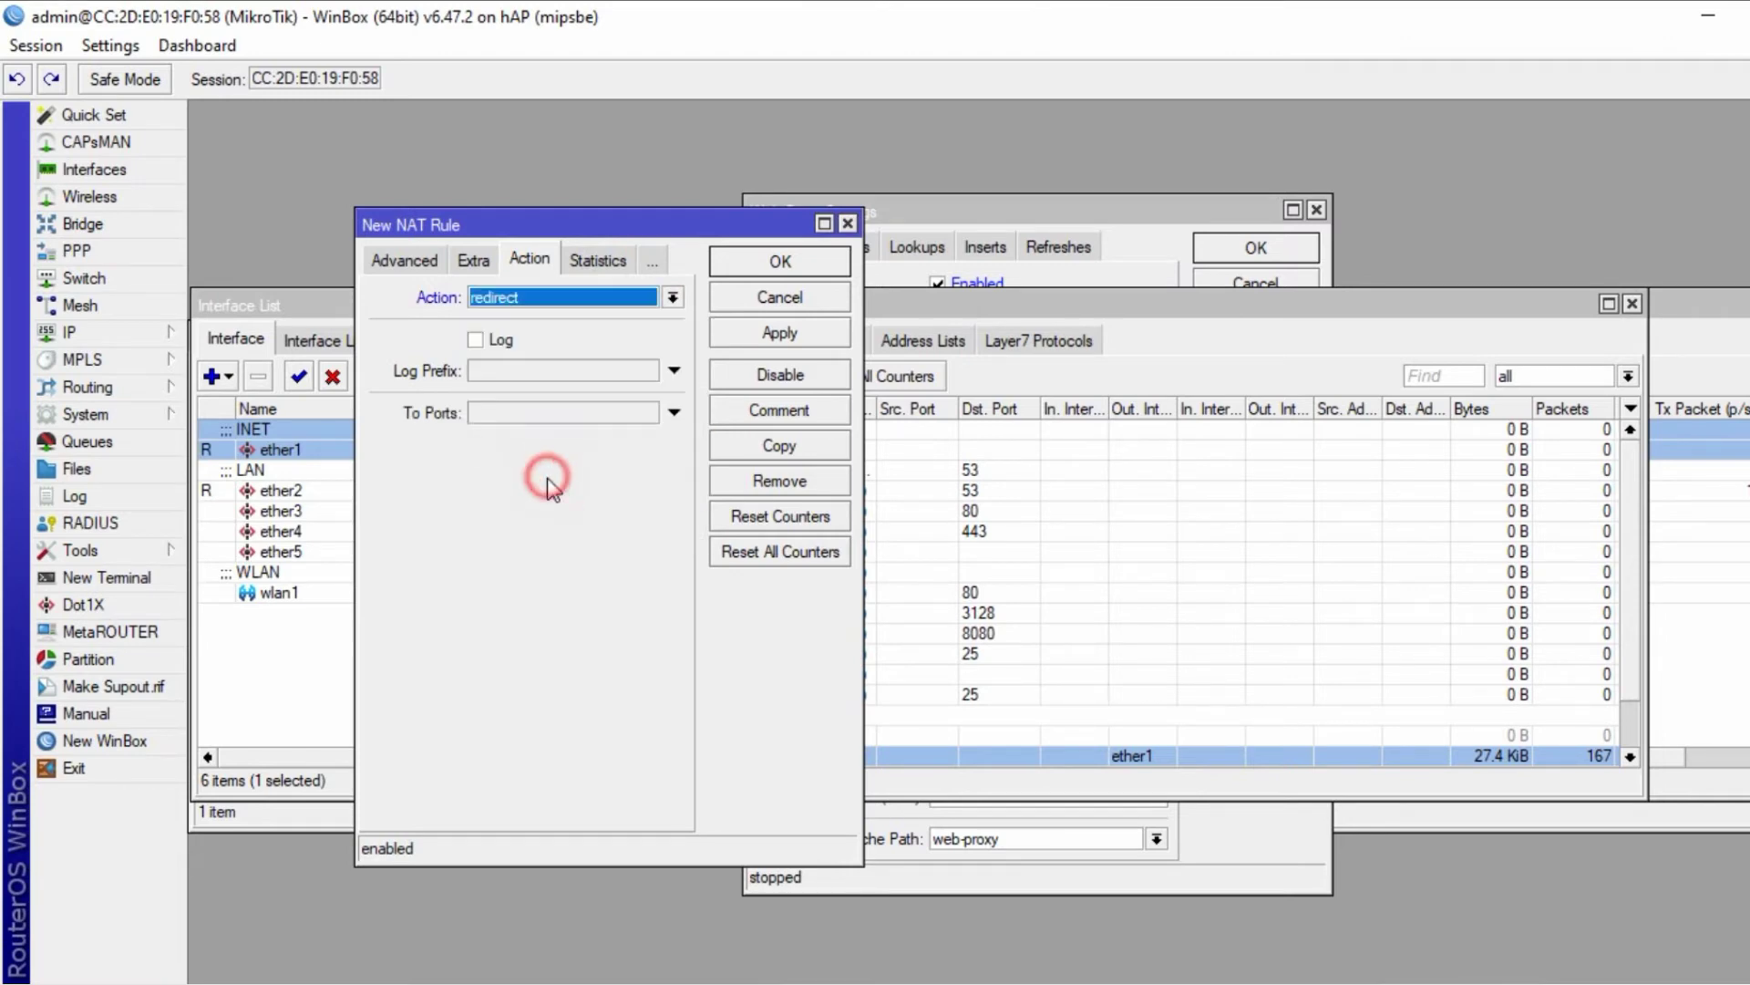
click(778, 332)
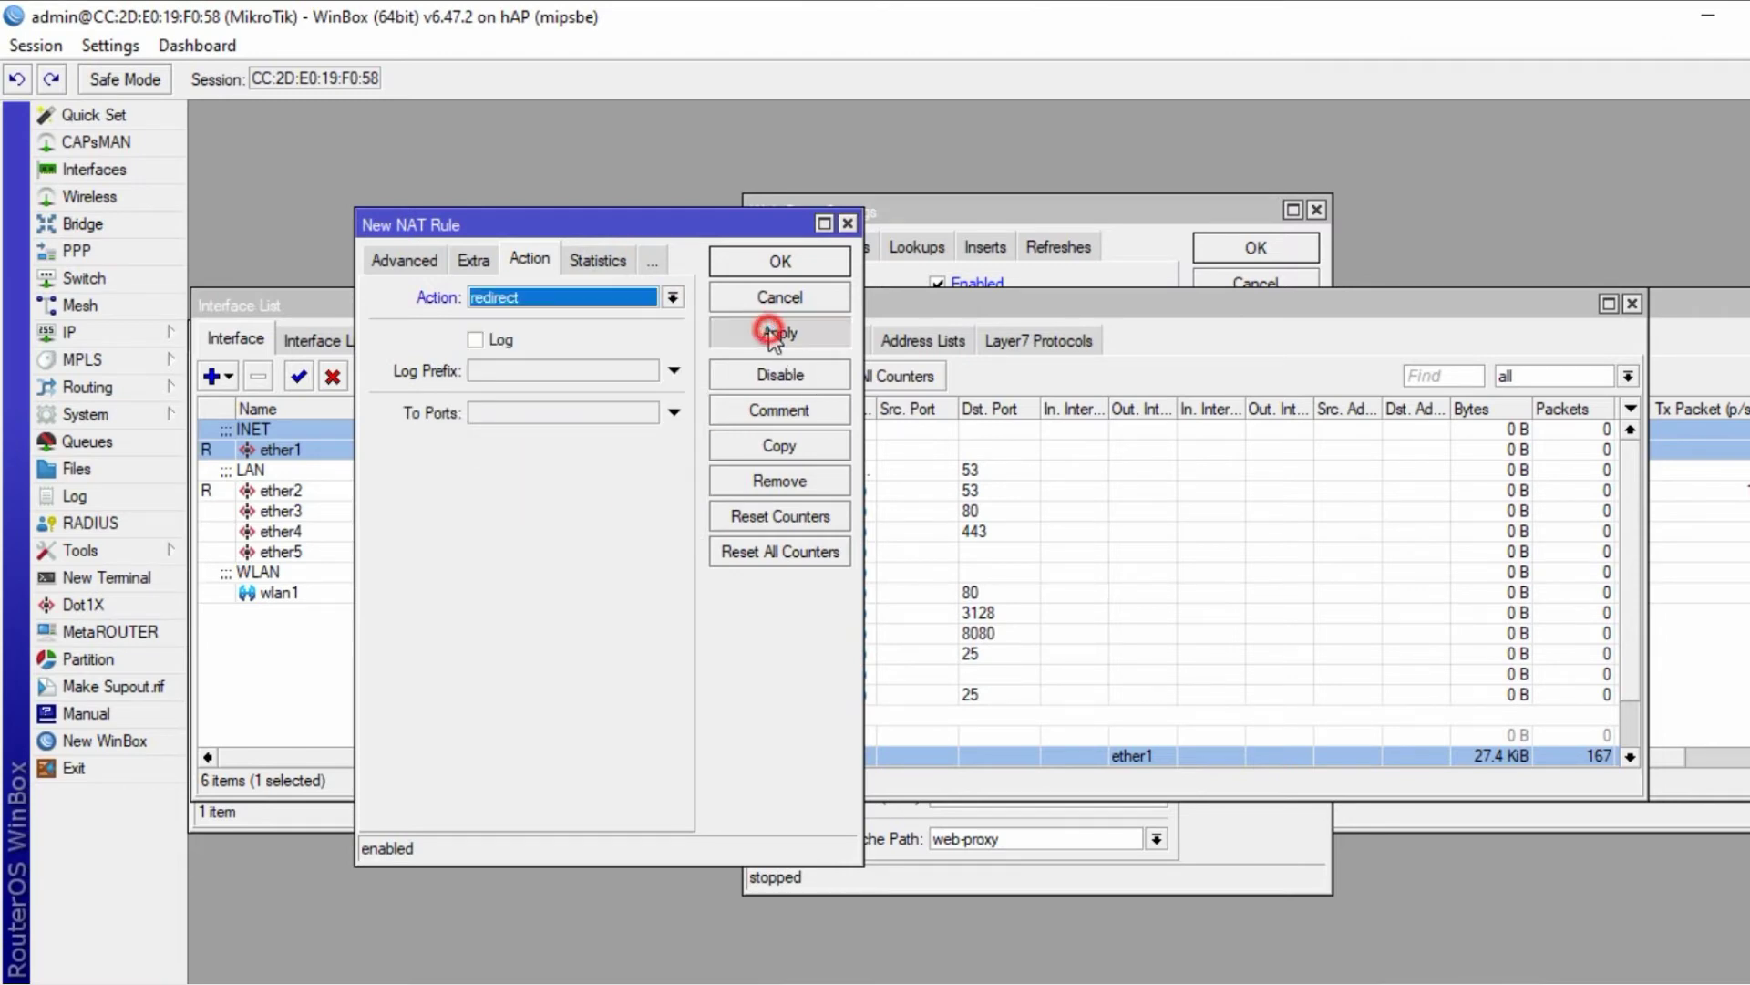
click(800, 262)
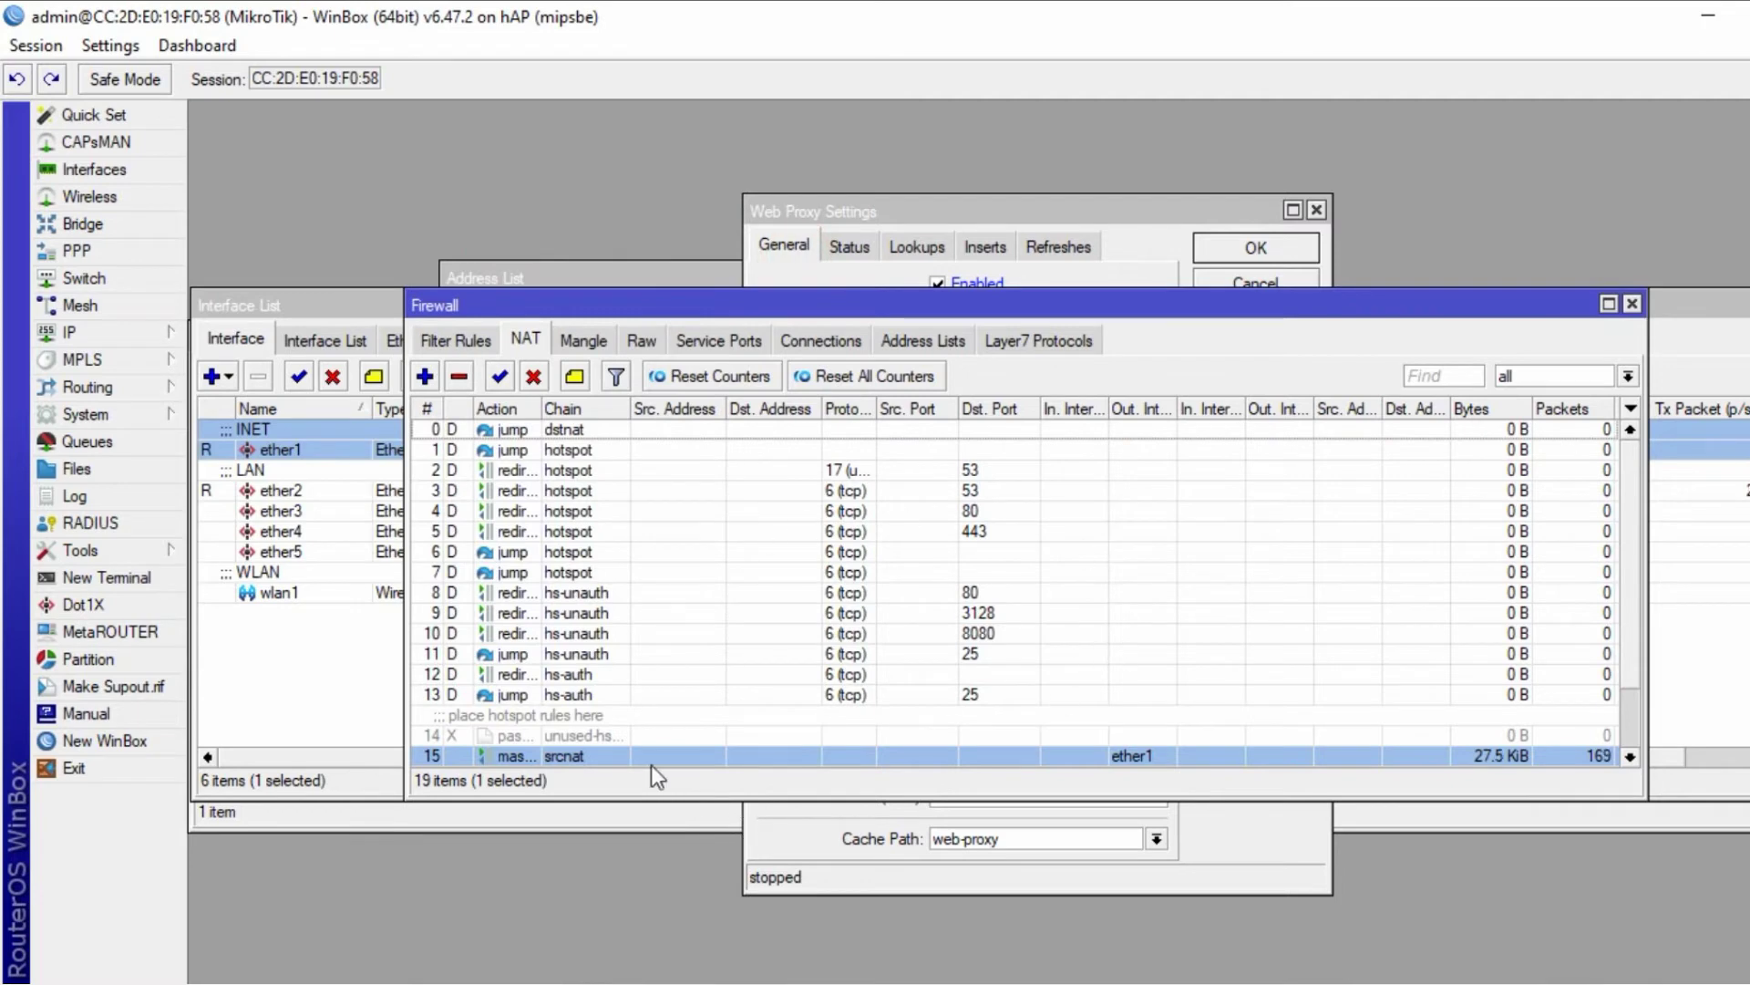
scroll(753, 717, down, 2)
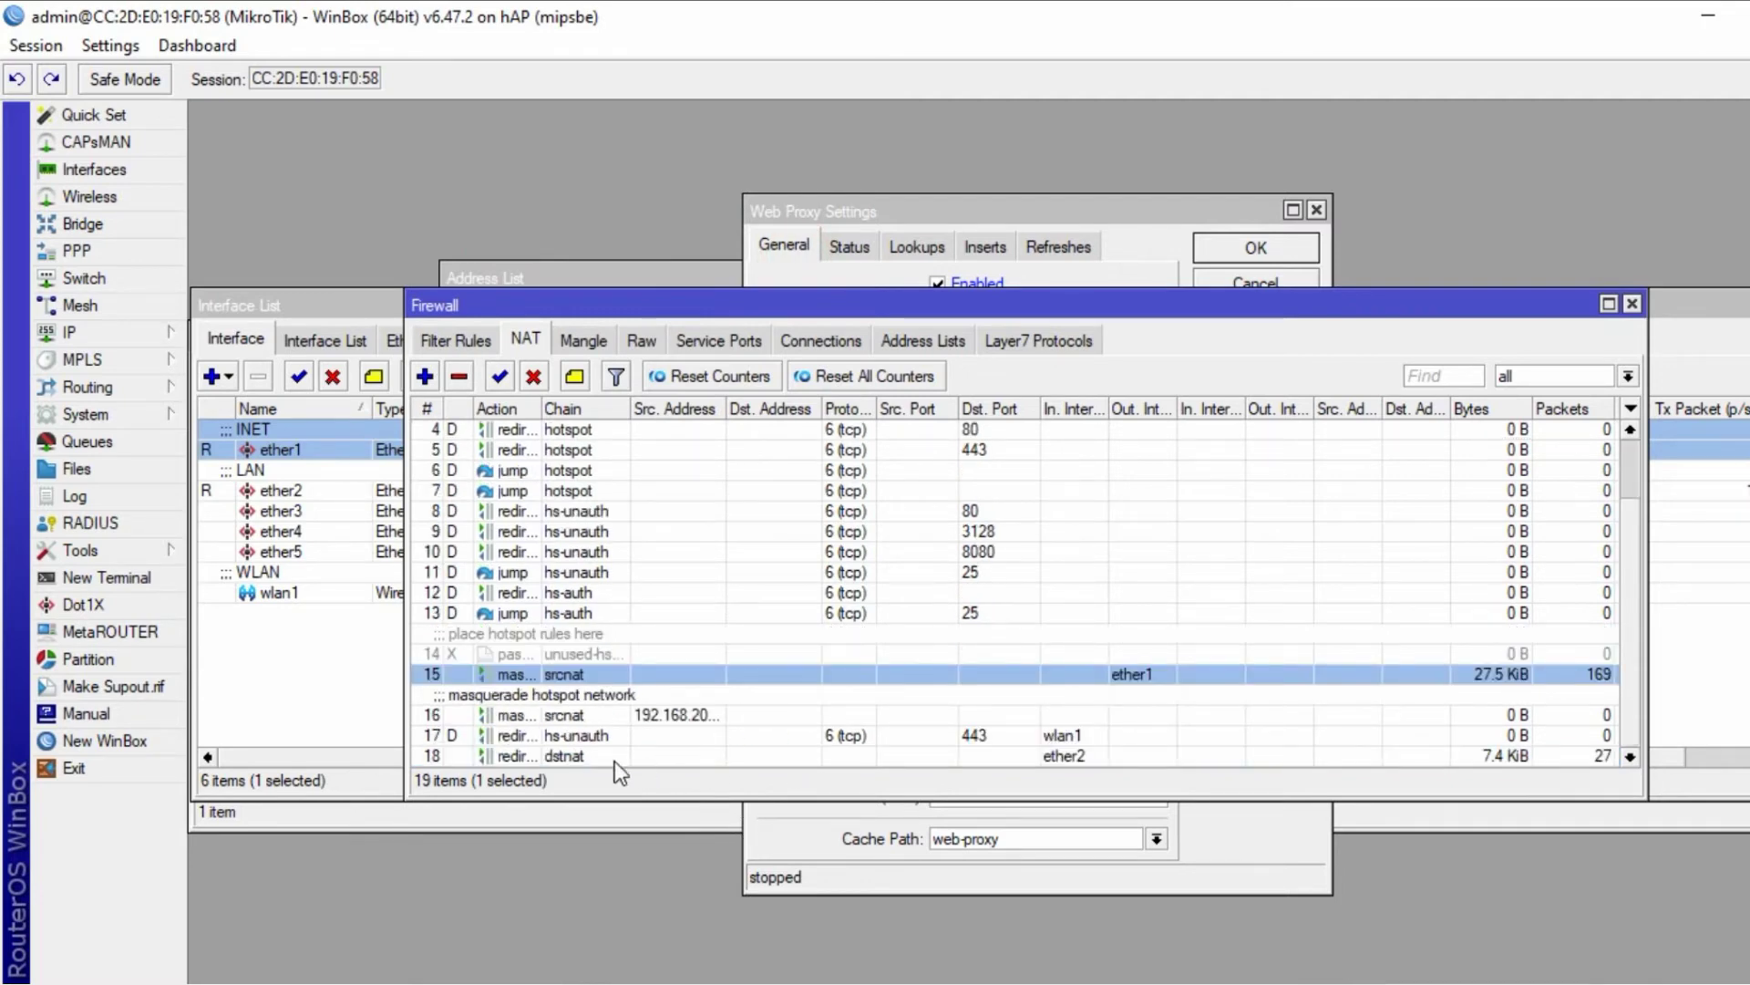
click(571, 761)
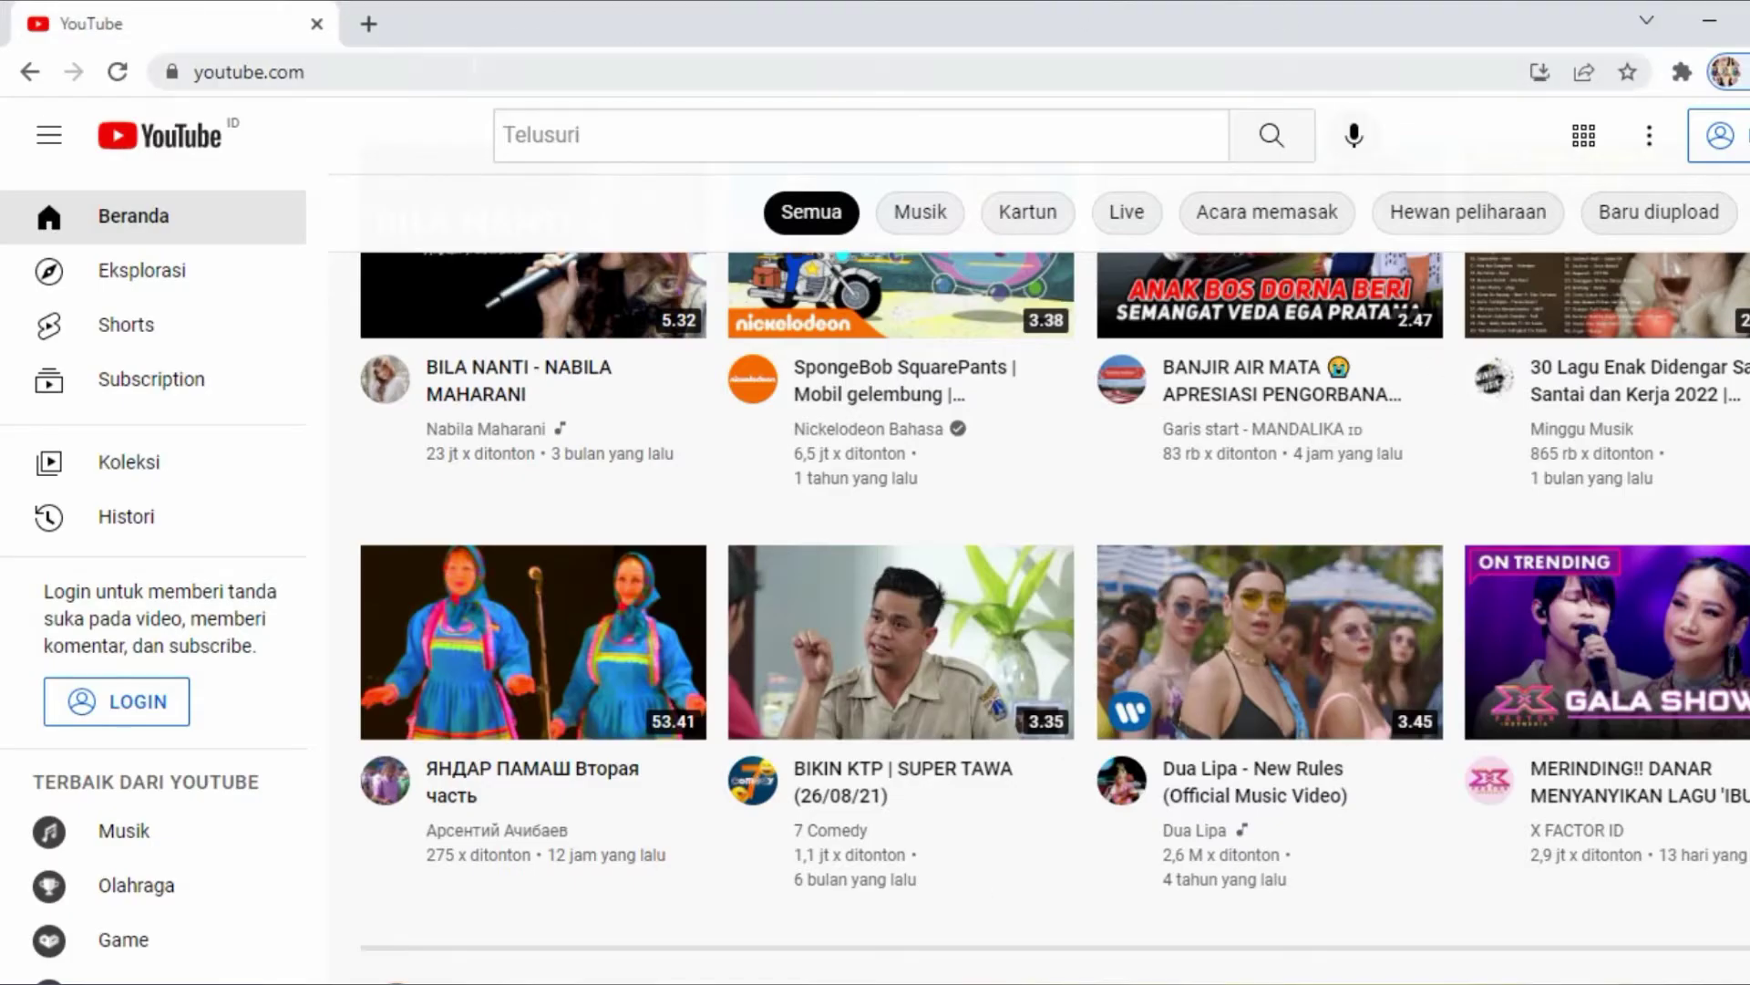
- Load youtube.com in Chrome and retry, getting ERR_CONNECTION_REFUSED each time
click(449, 60)
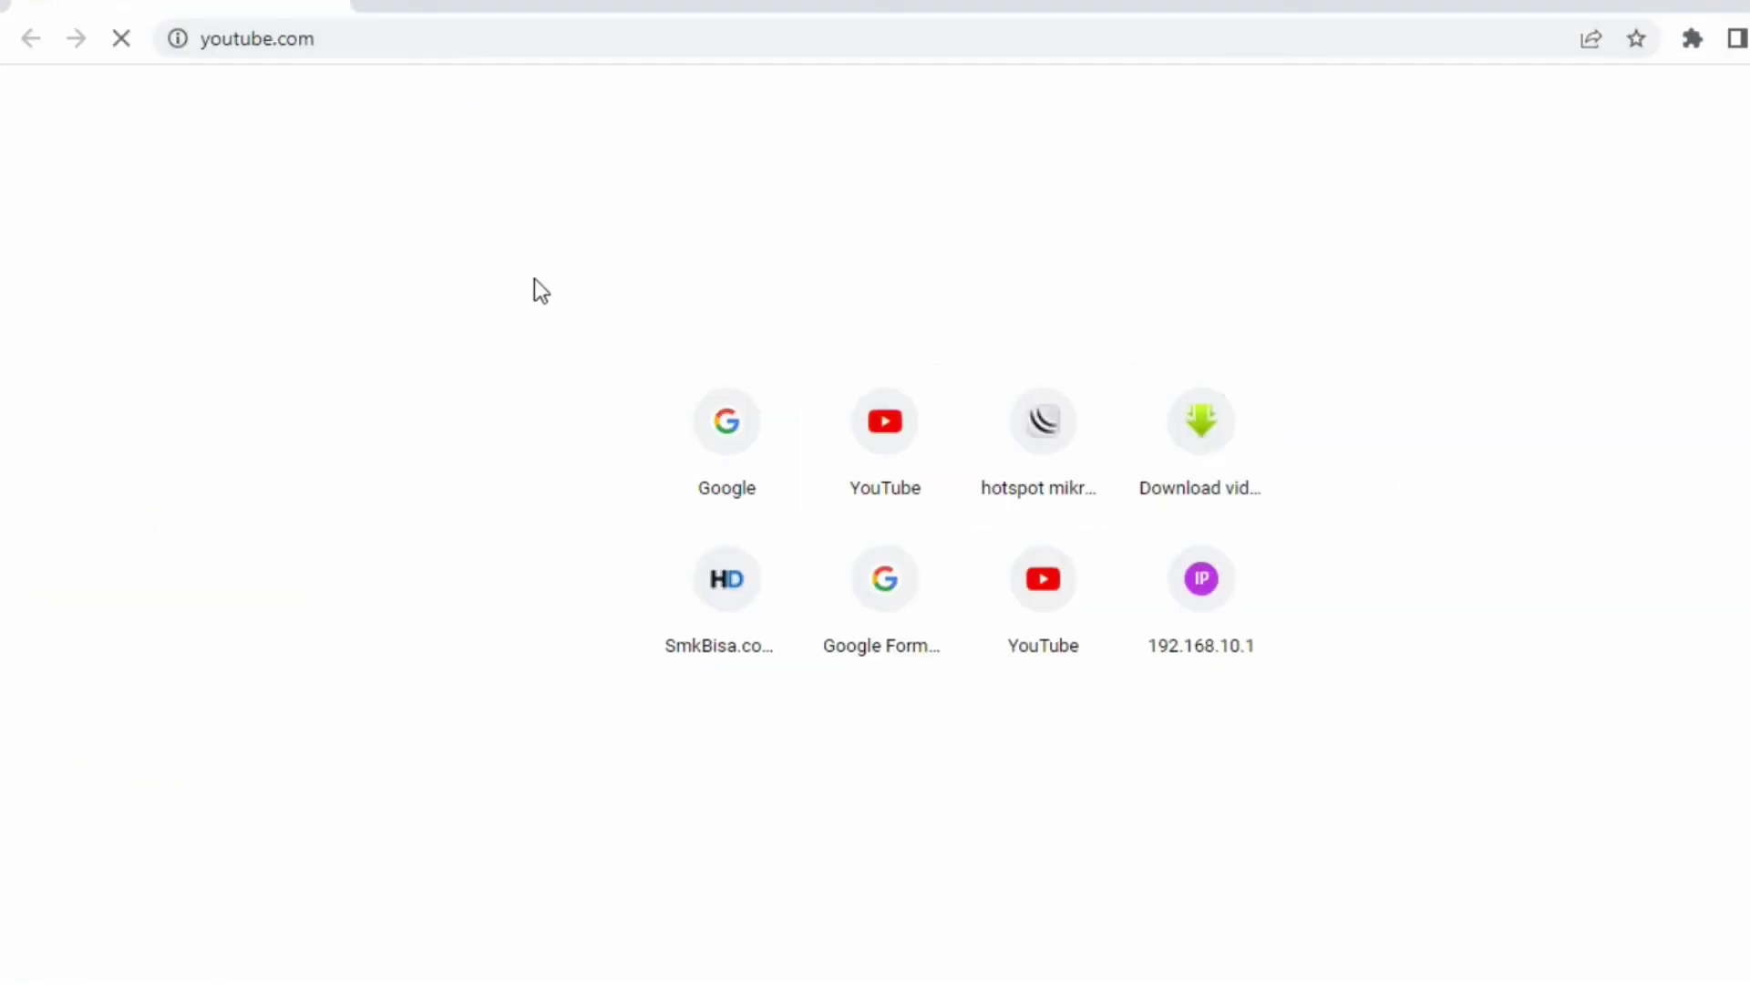
click(895, 469)
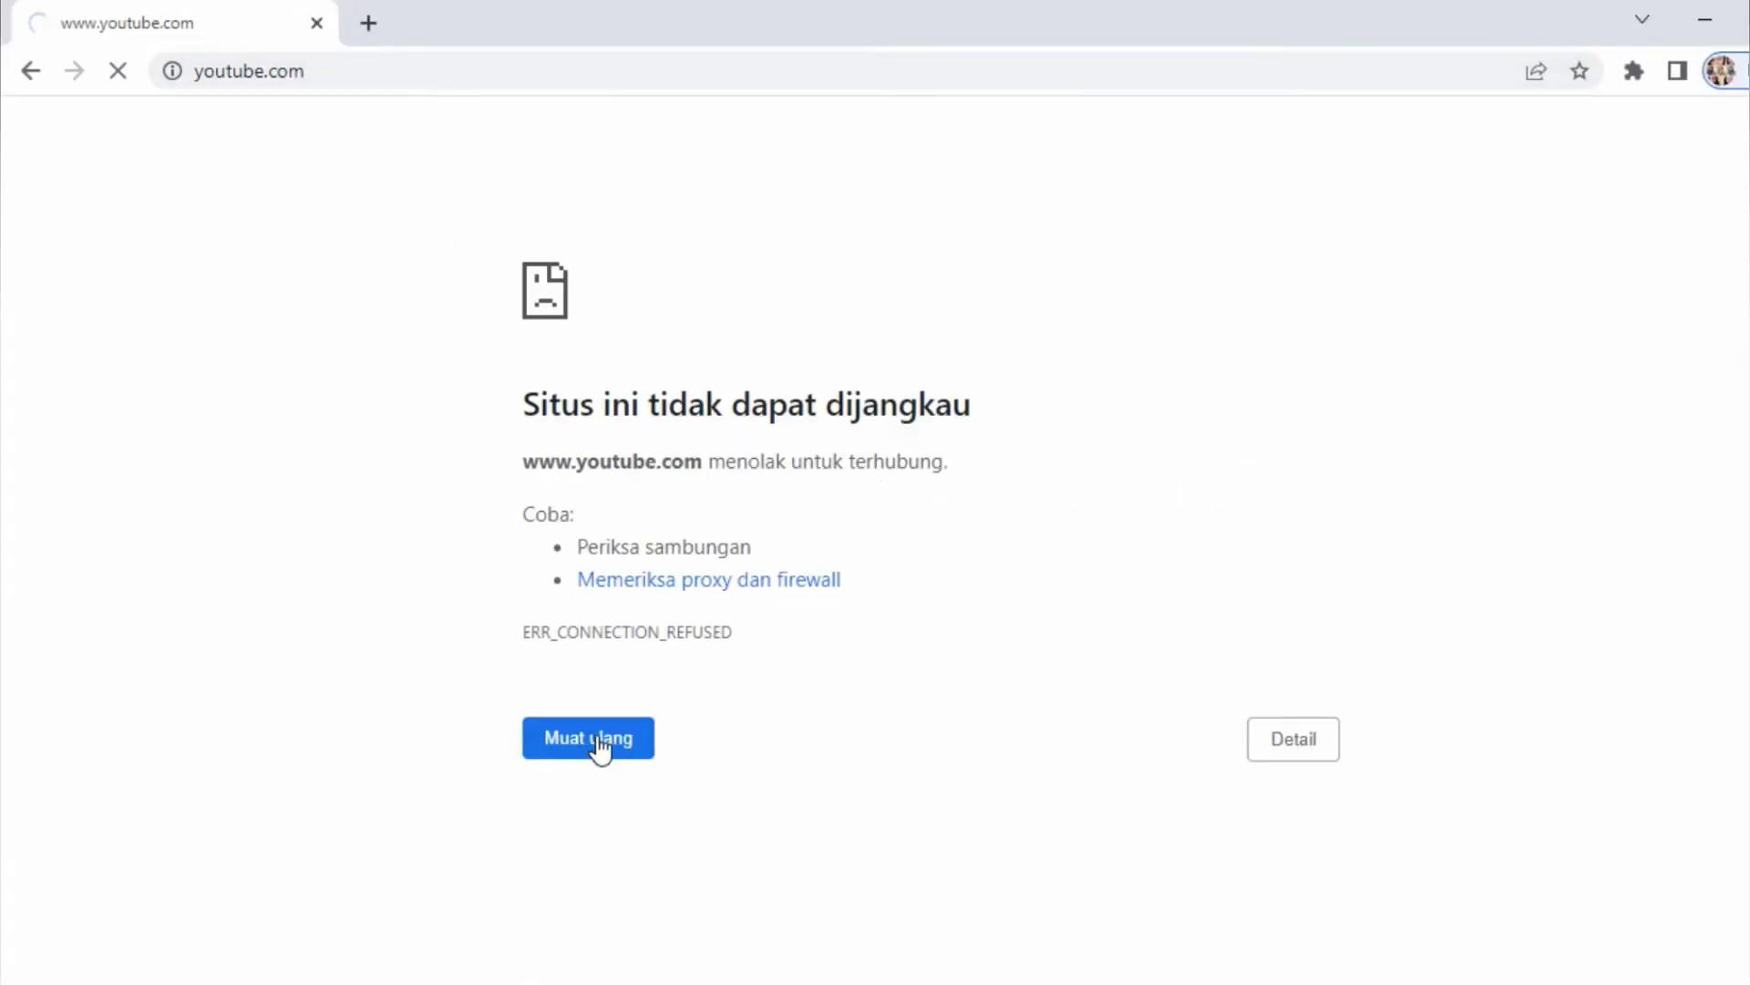
click(600, 747)
click(1296, 748)
scroll(791, 726, down, 3)
click(591, 741)
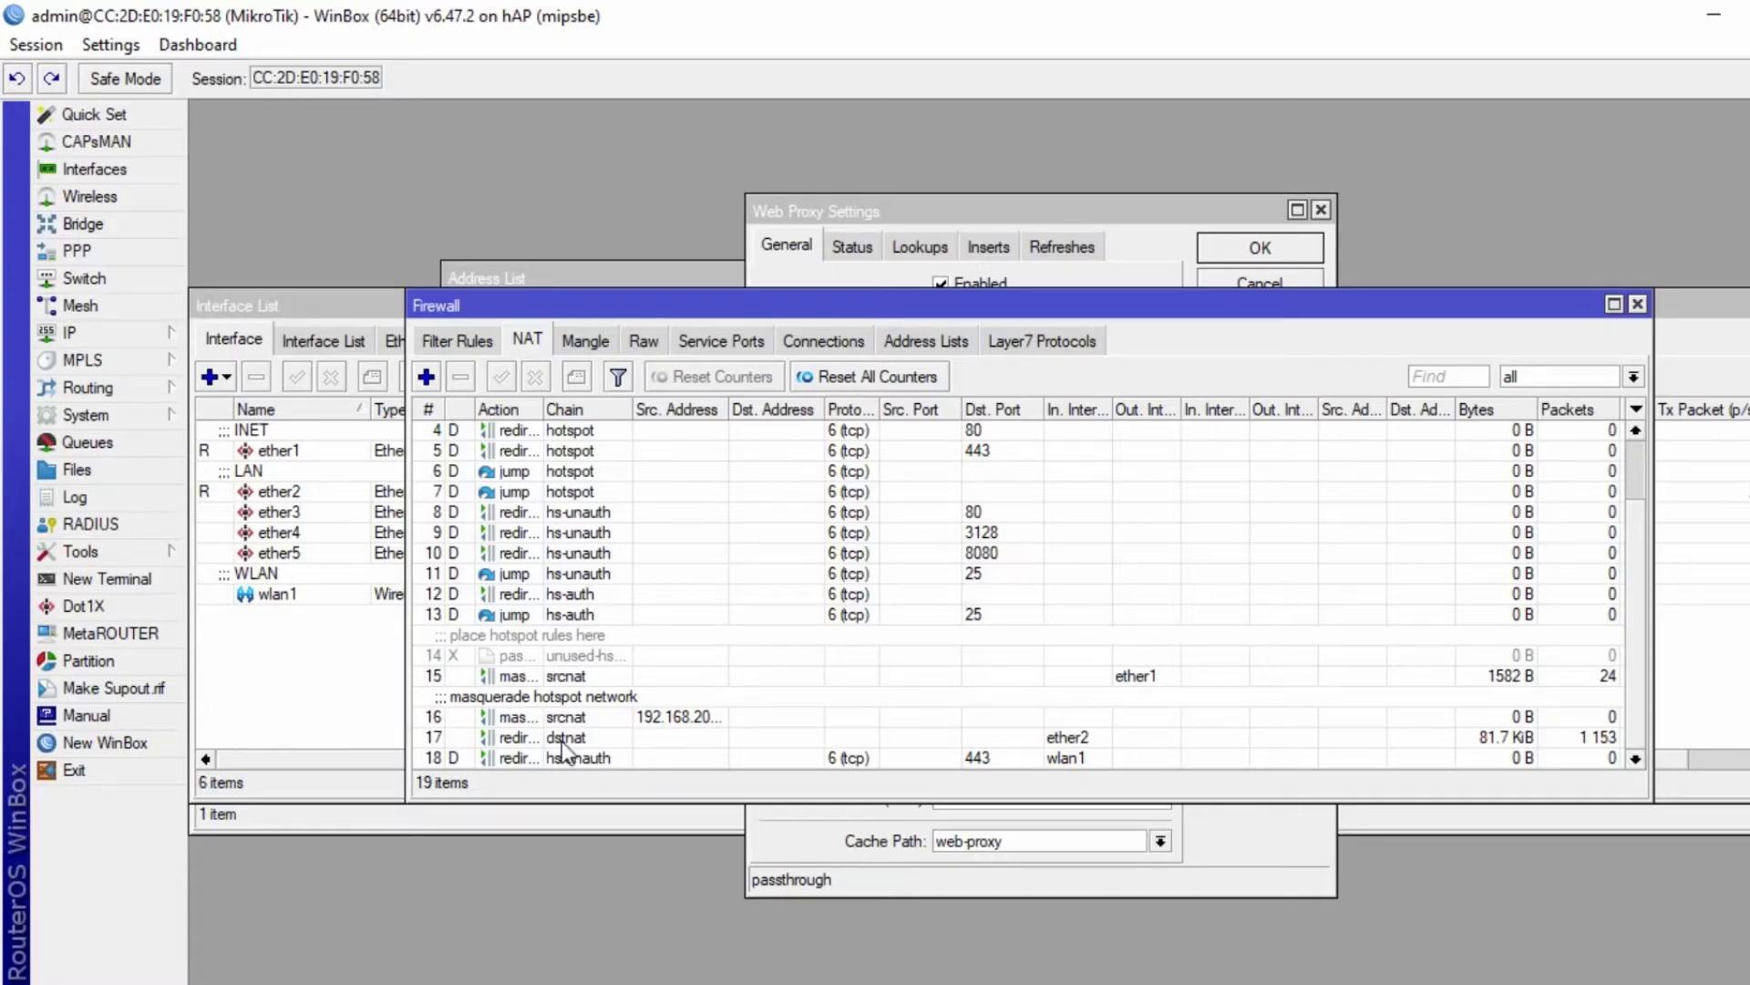
- Disable the ether2 dstnat redirect rule in the NAT list
click(561, 739)
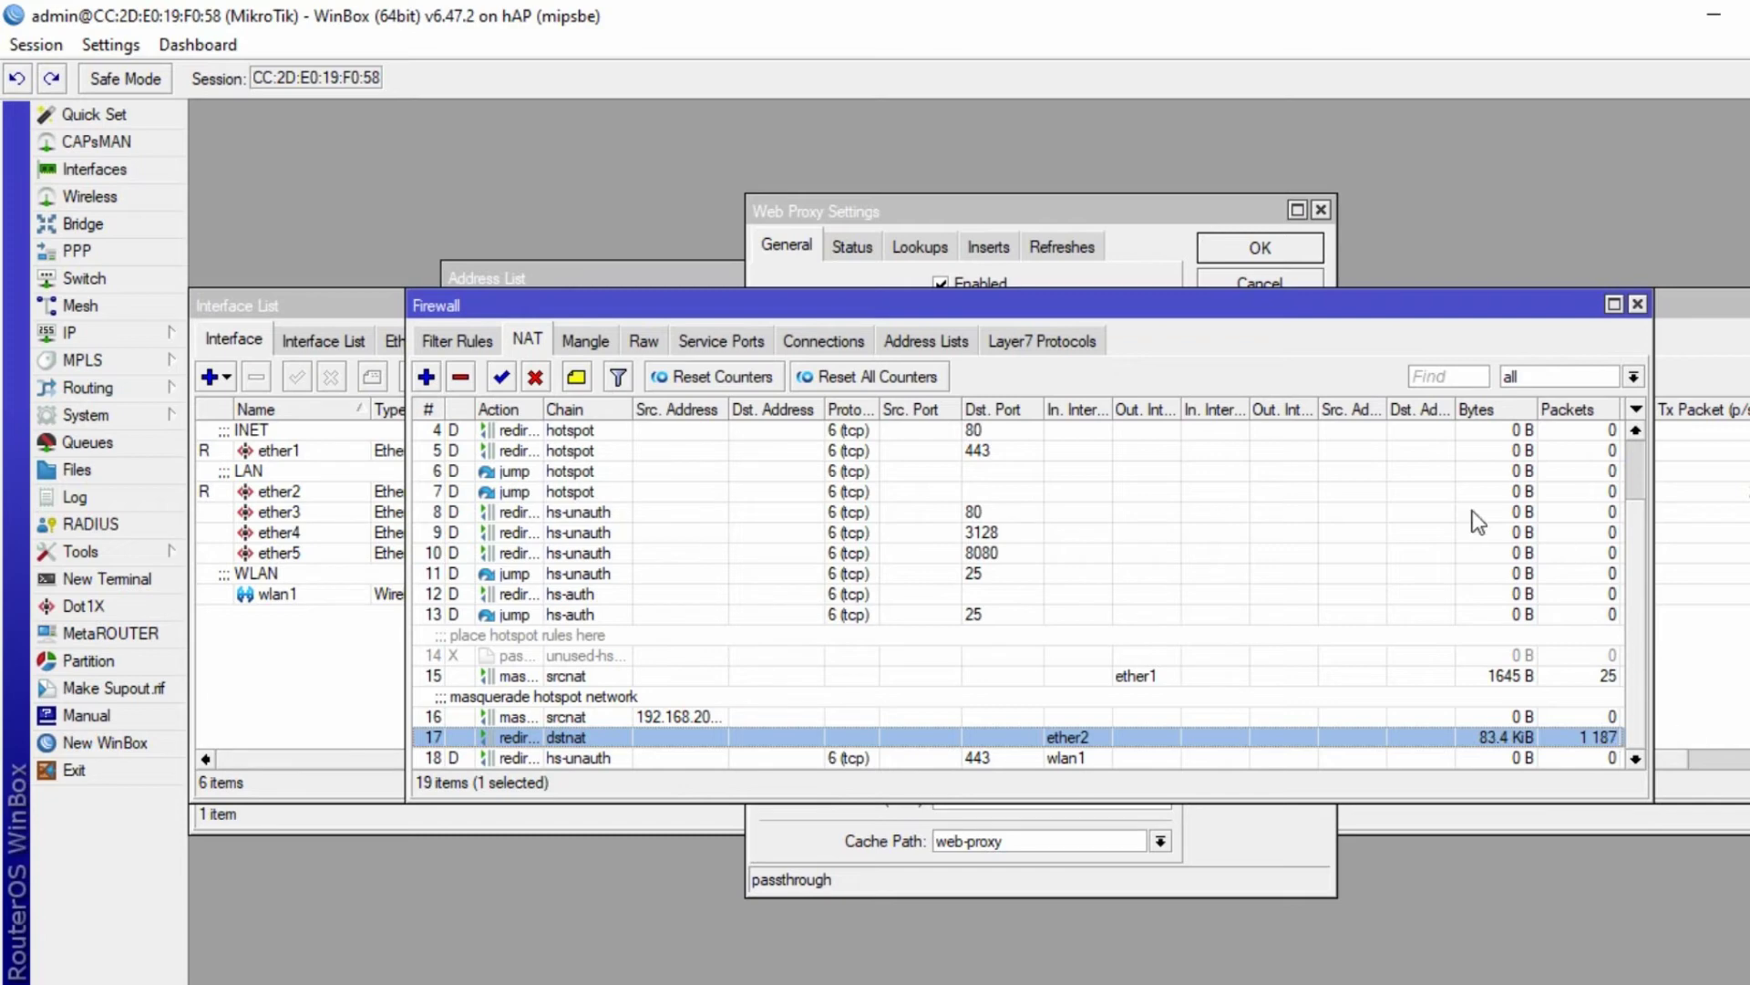
click(535, 377)
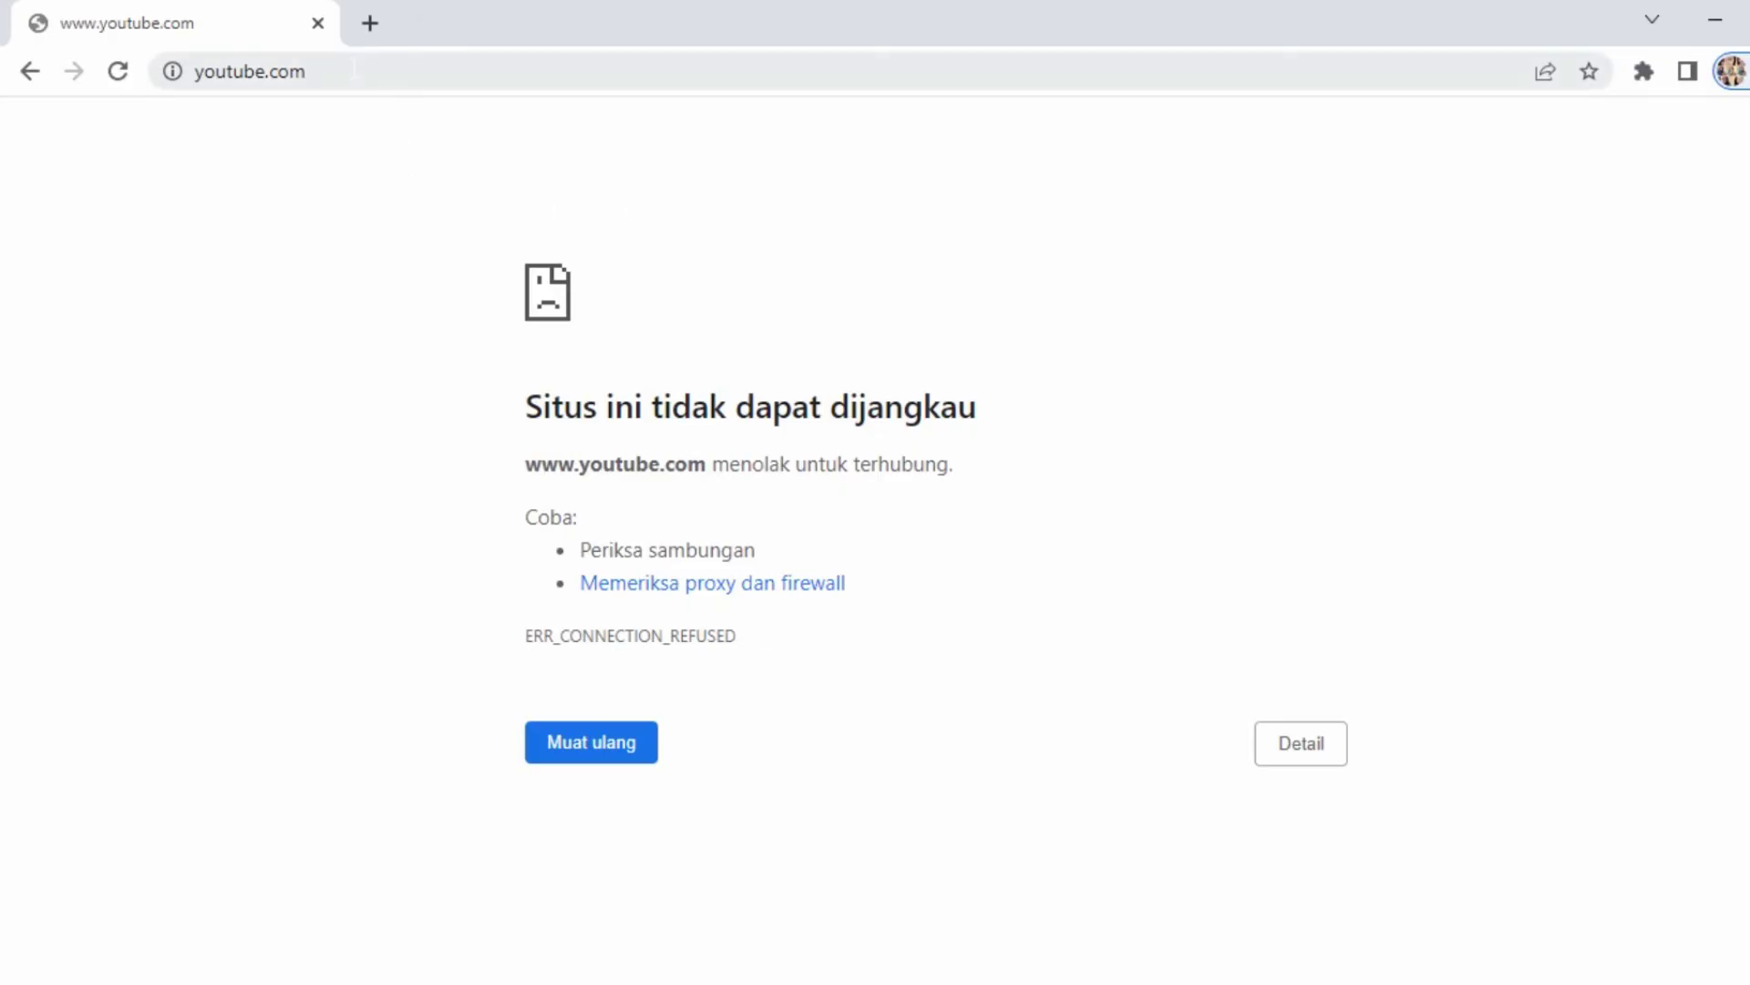
click(354, 71)
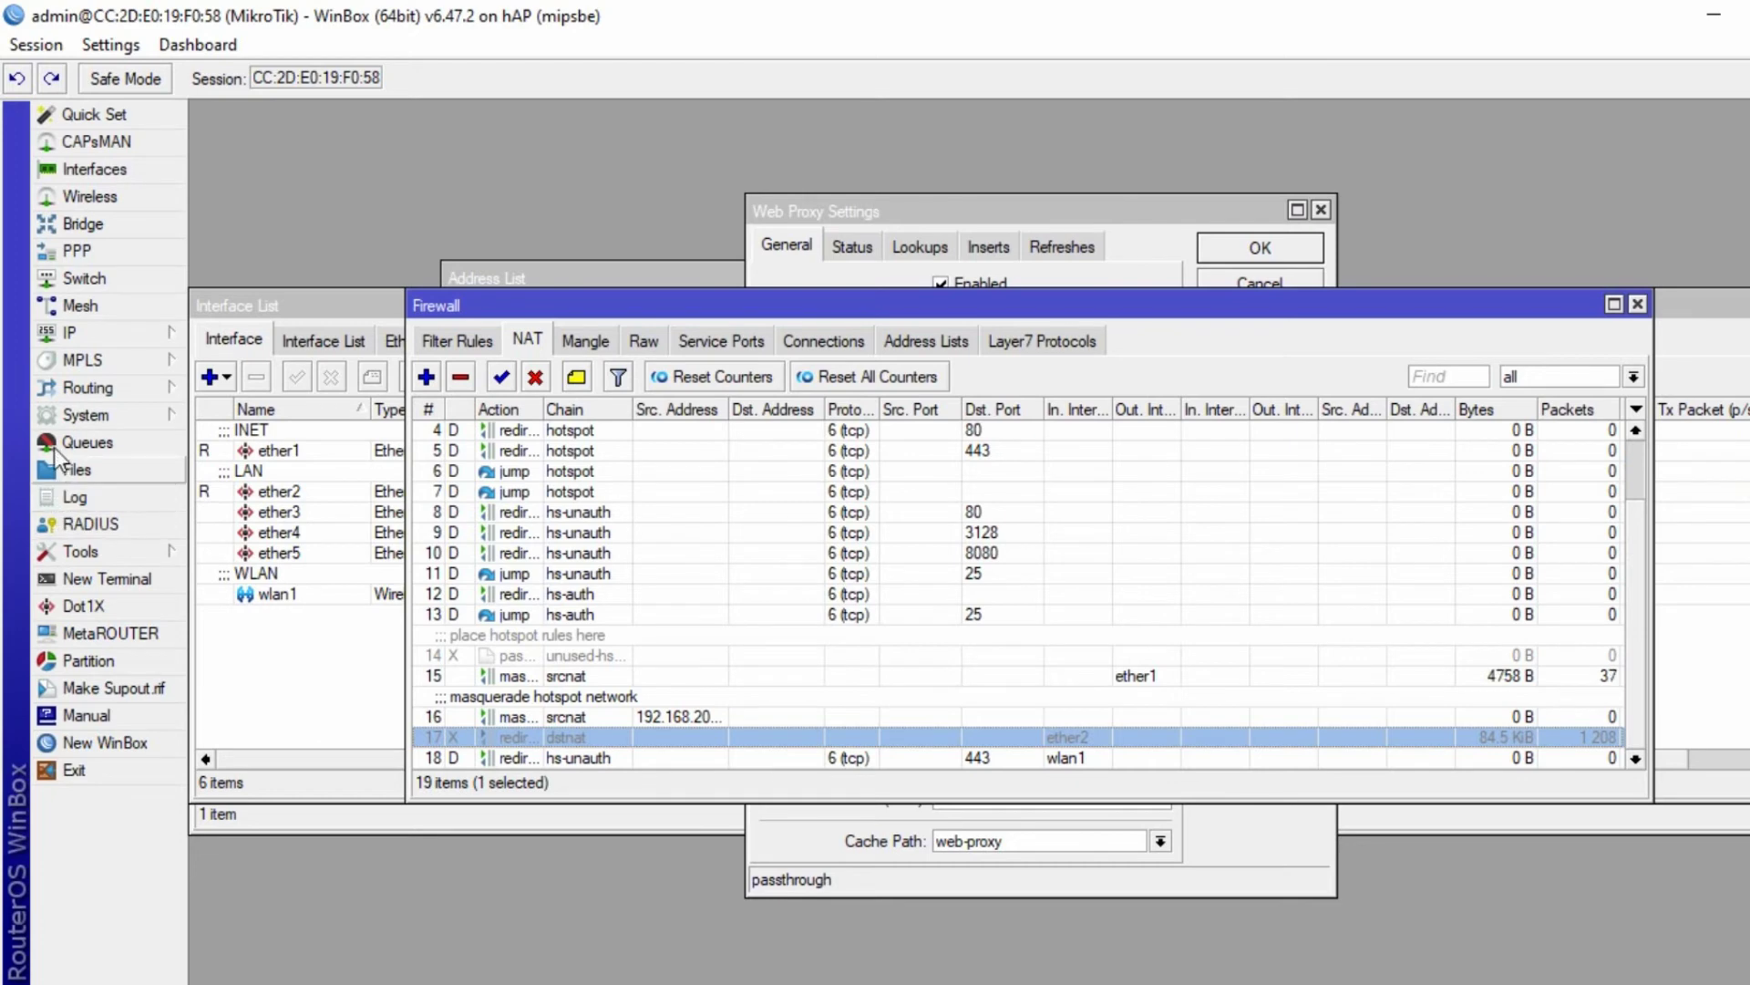
click(106, 333)
click(239, 975)
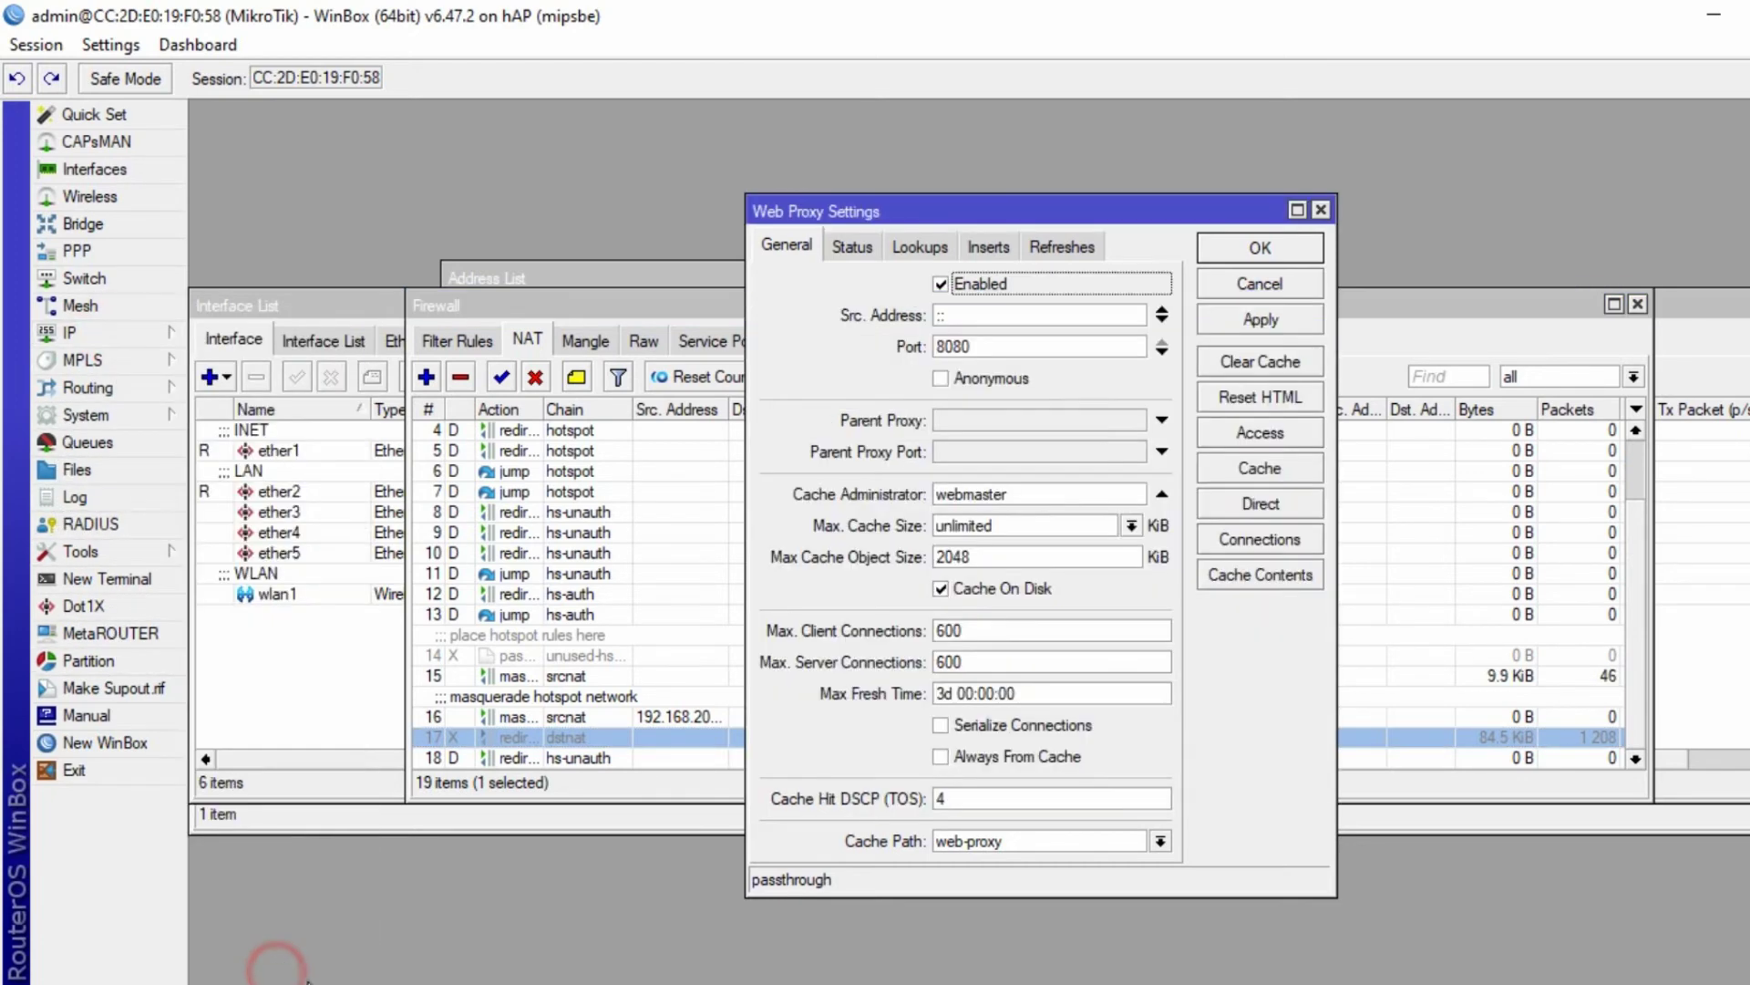
click(1263, 437)
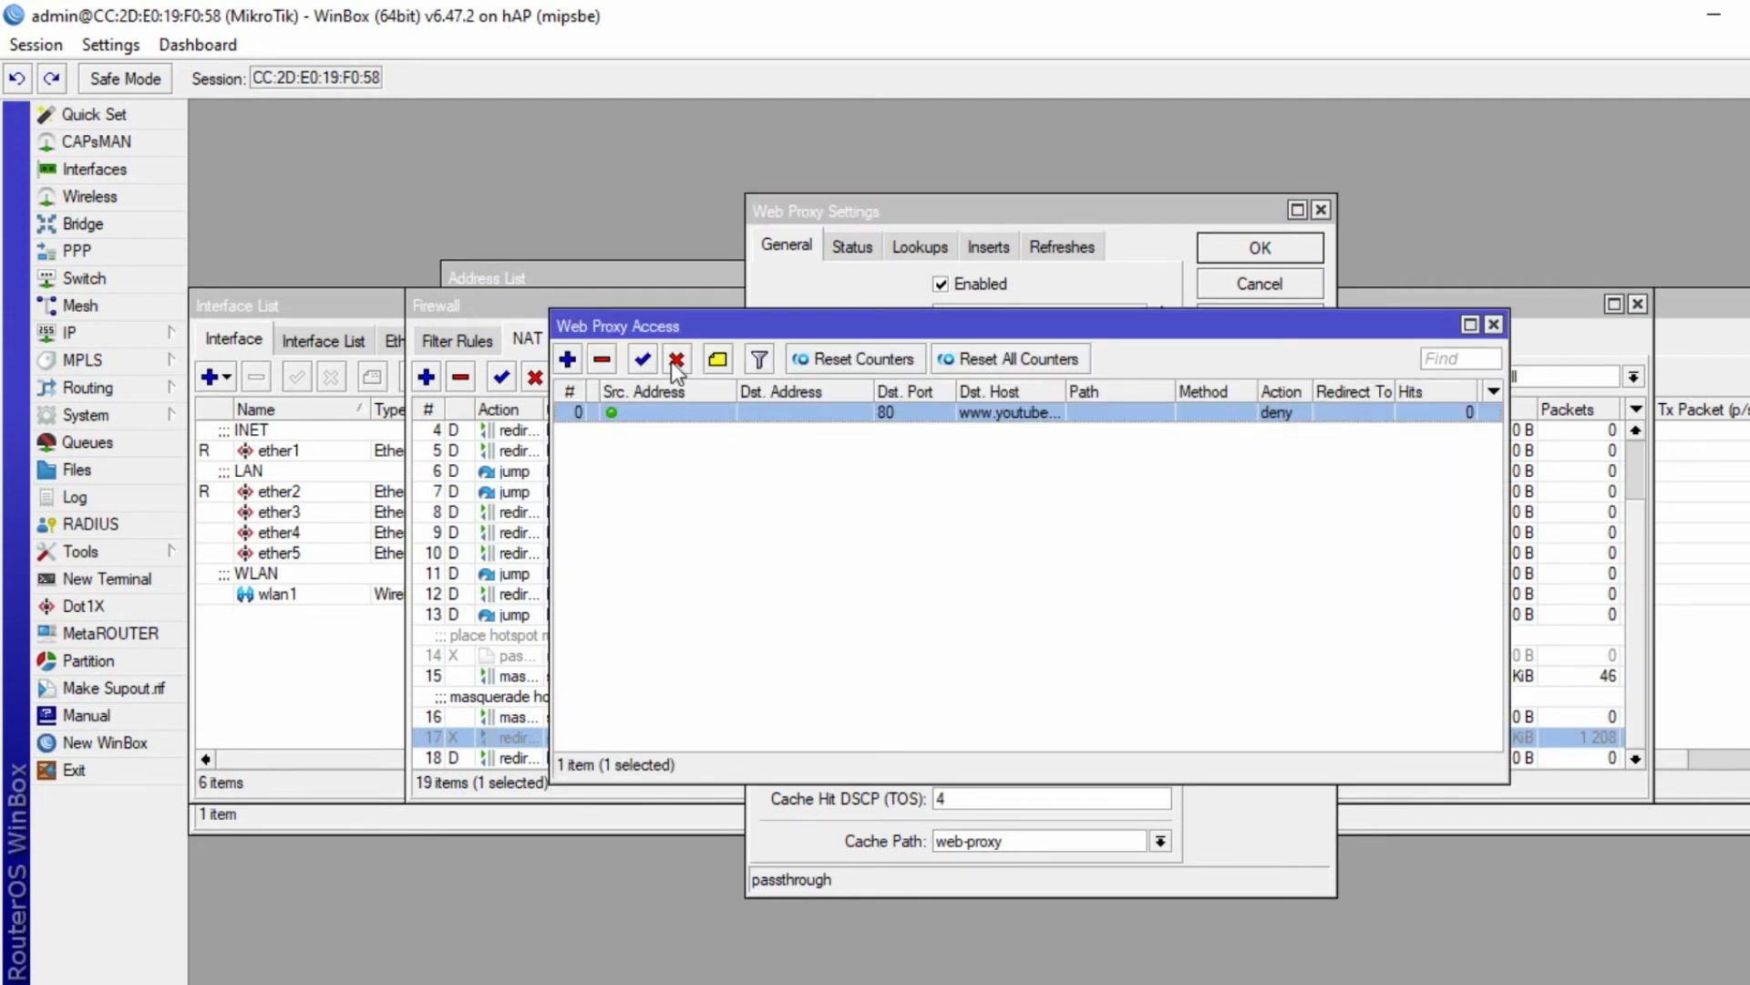
click(675, 359)
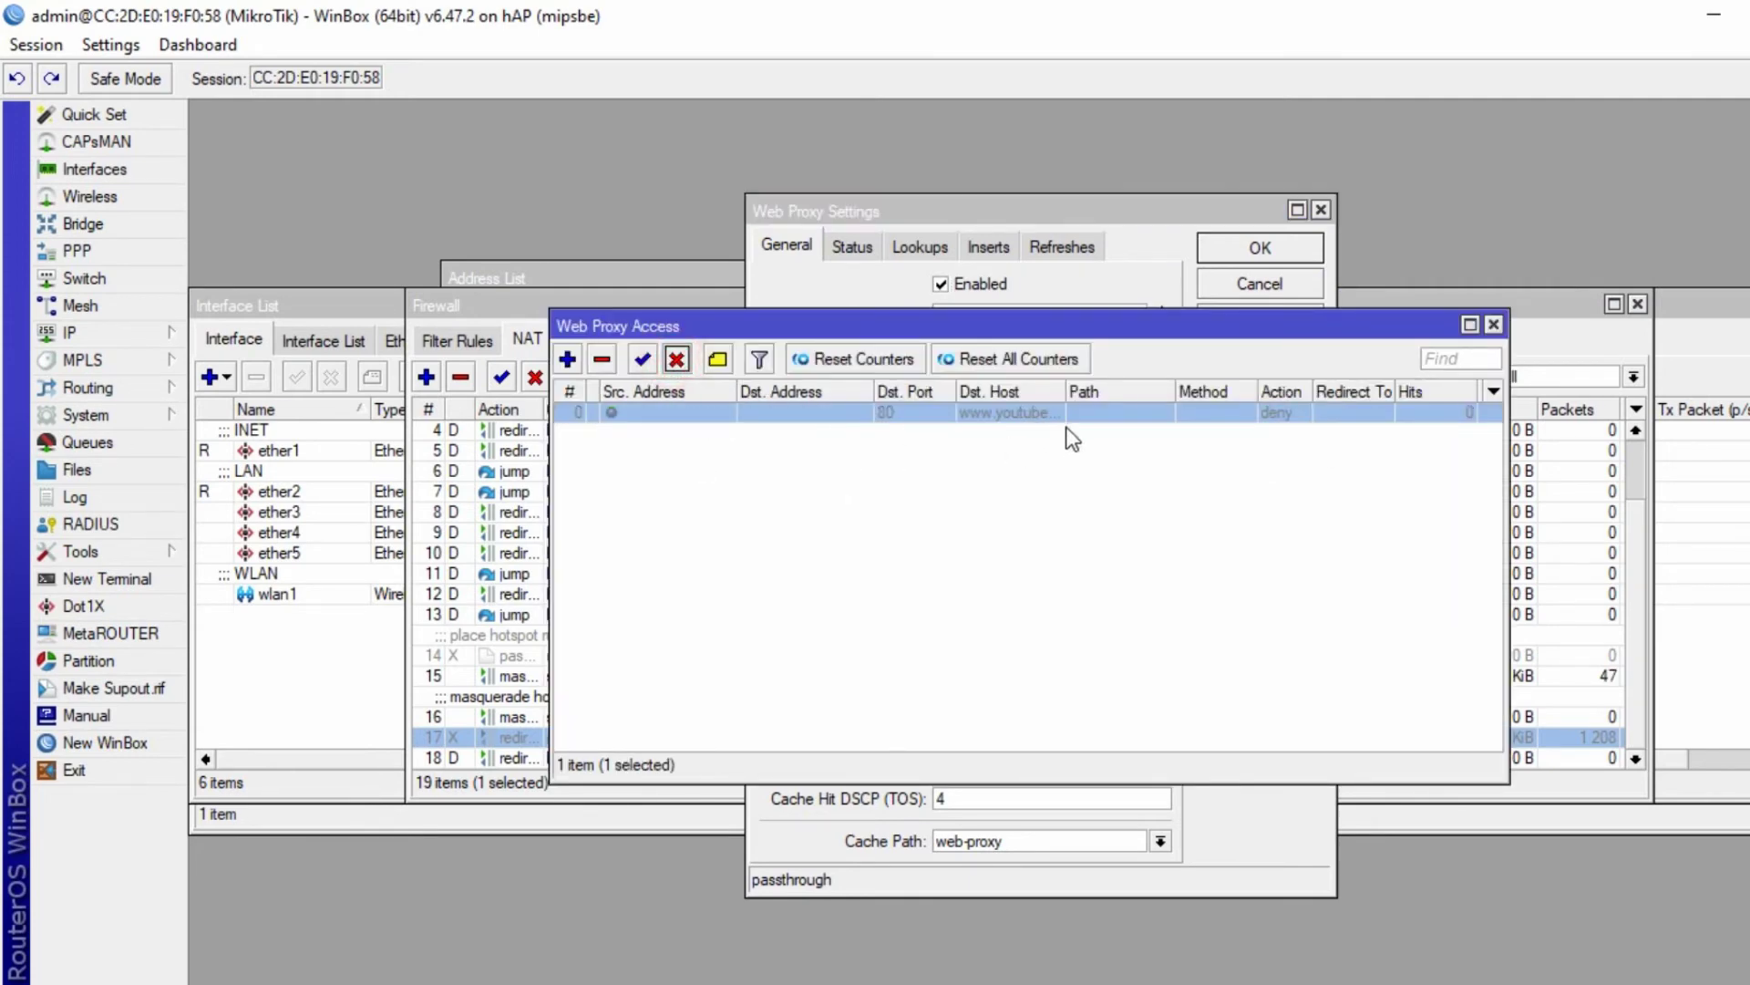
key(alt+Tab)
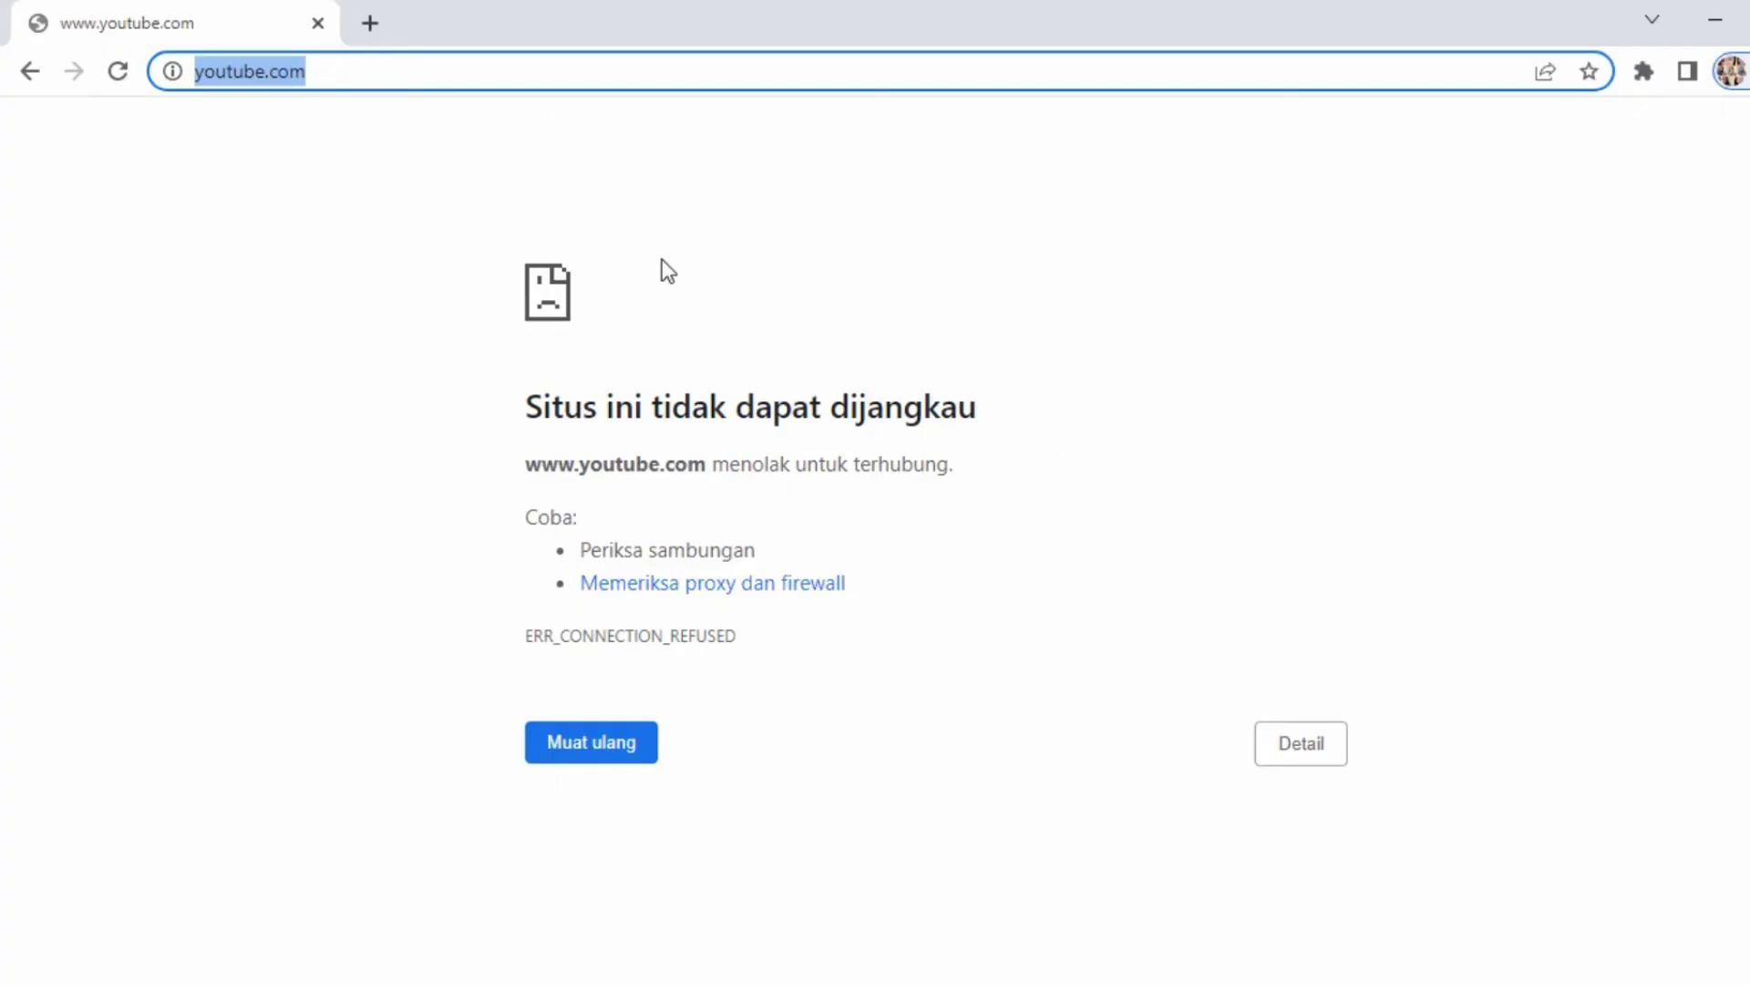
- Reload youtube.com in Chrome and scroll the now-working home page
key(Return)
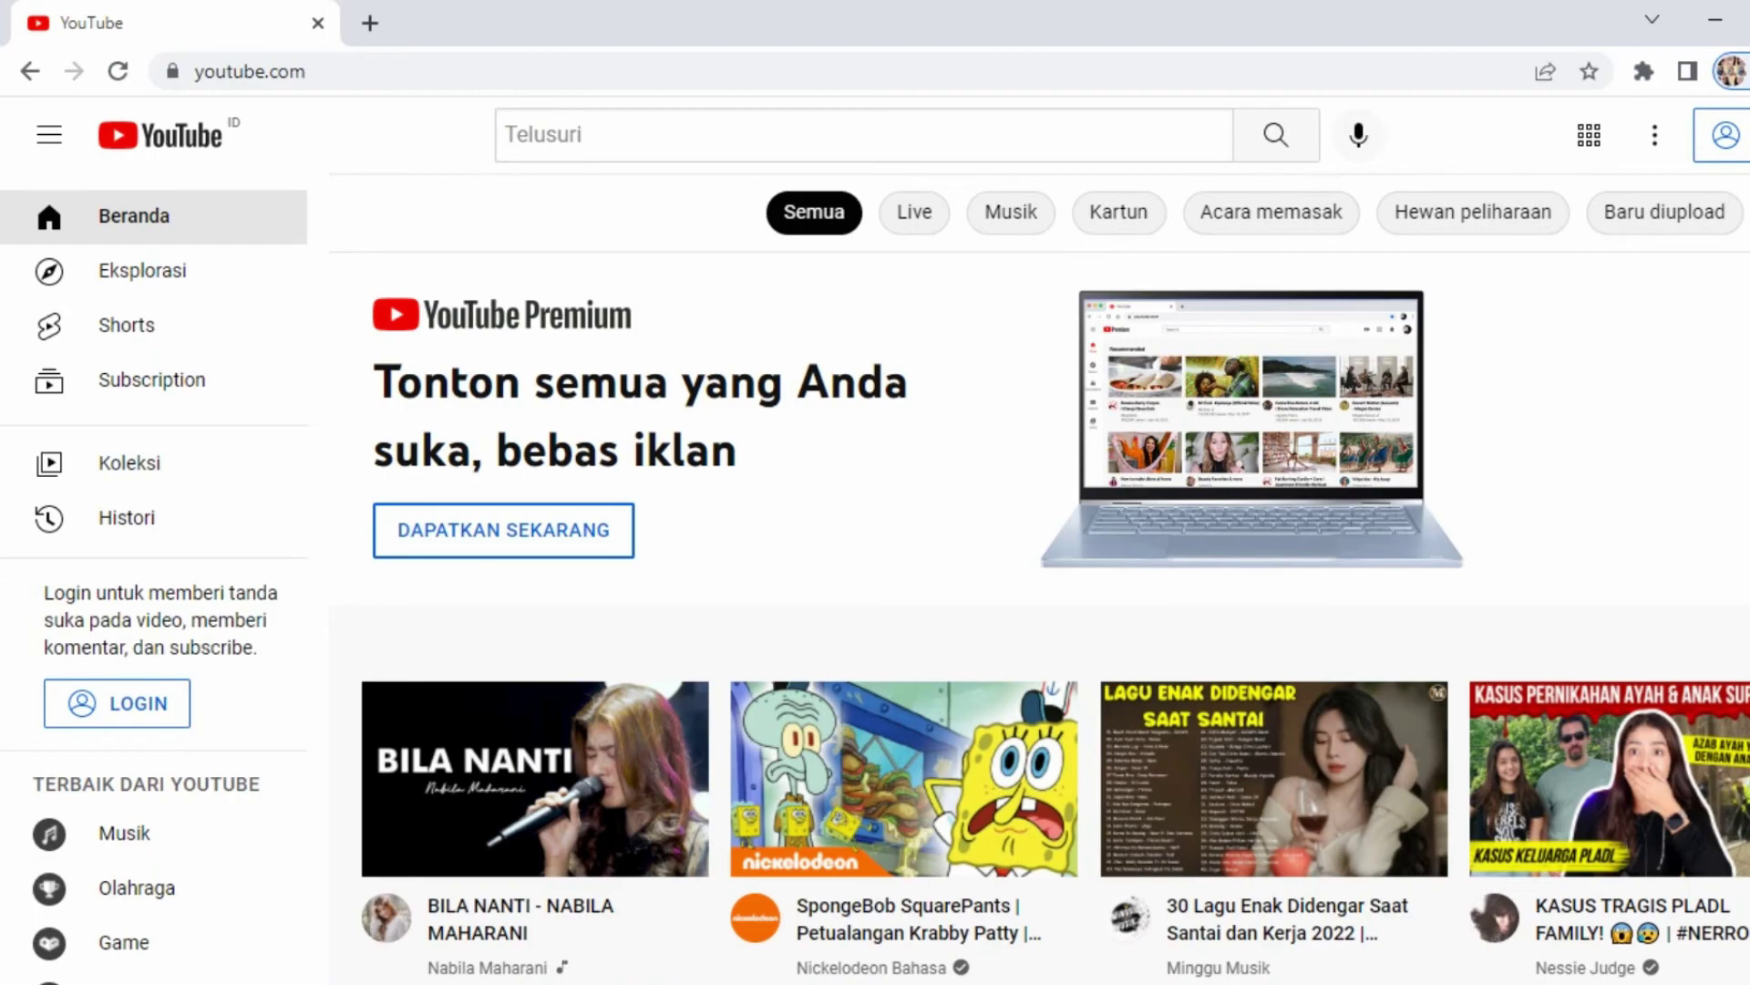
scroll(919, 529, down, 10)
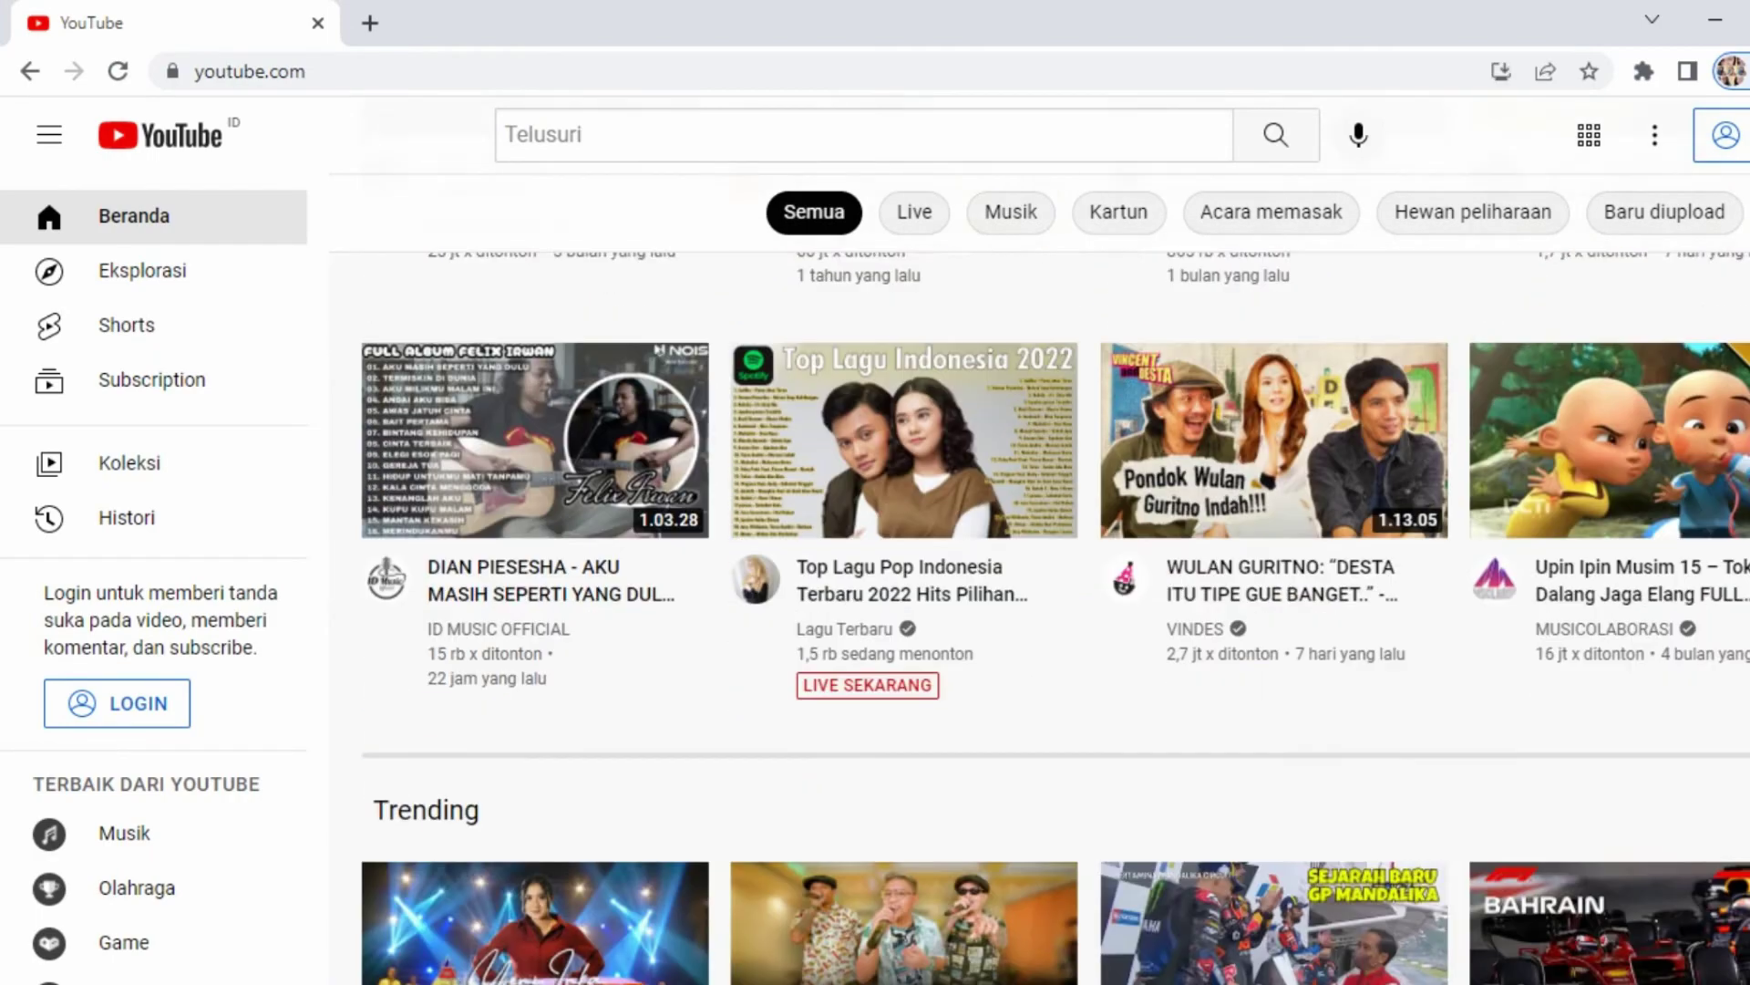
scroll(919, 529, up, 9)
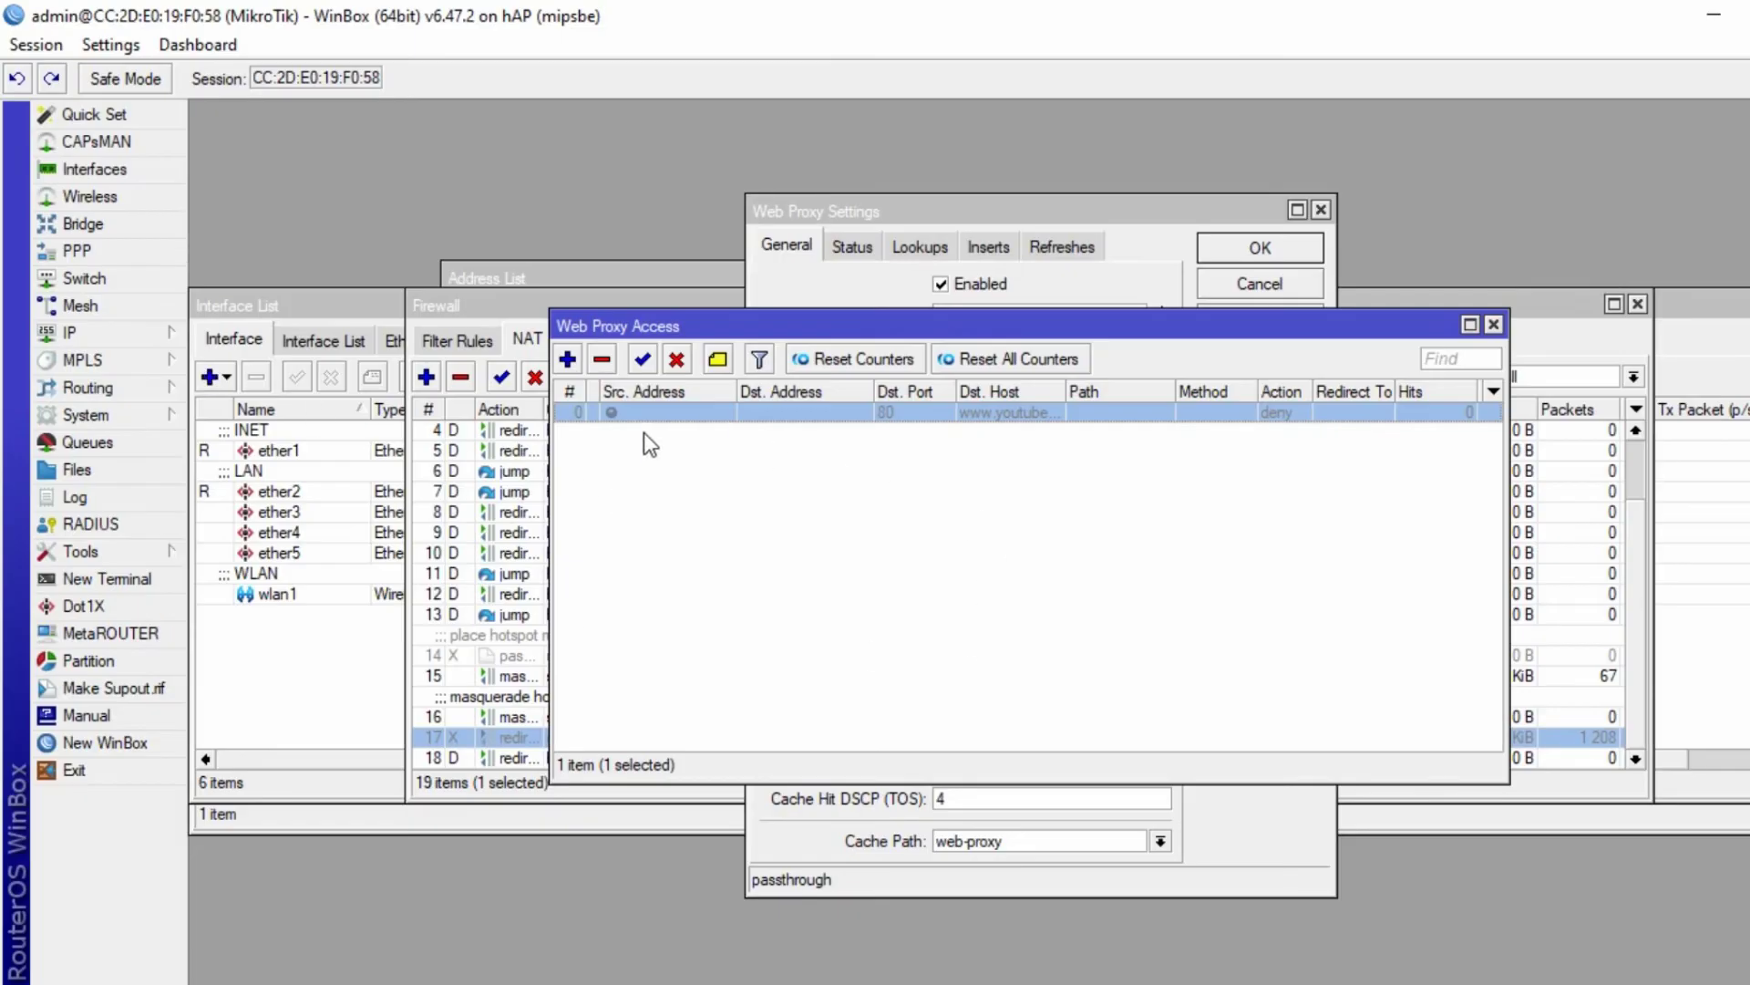
click(642, 358)
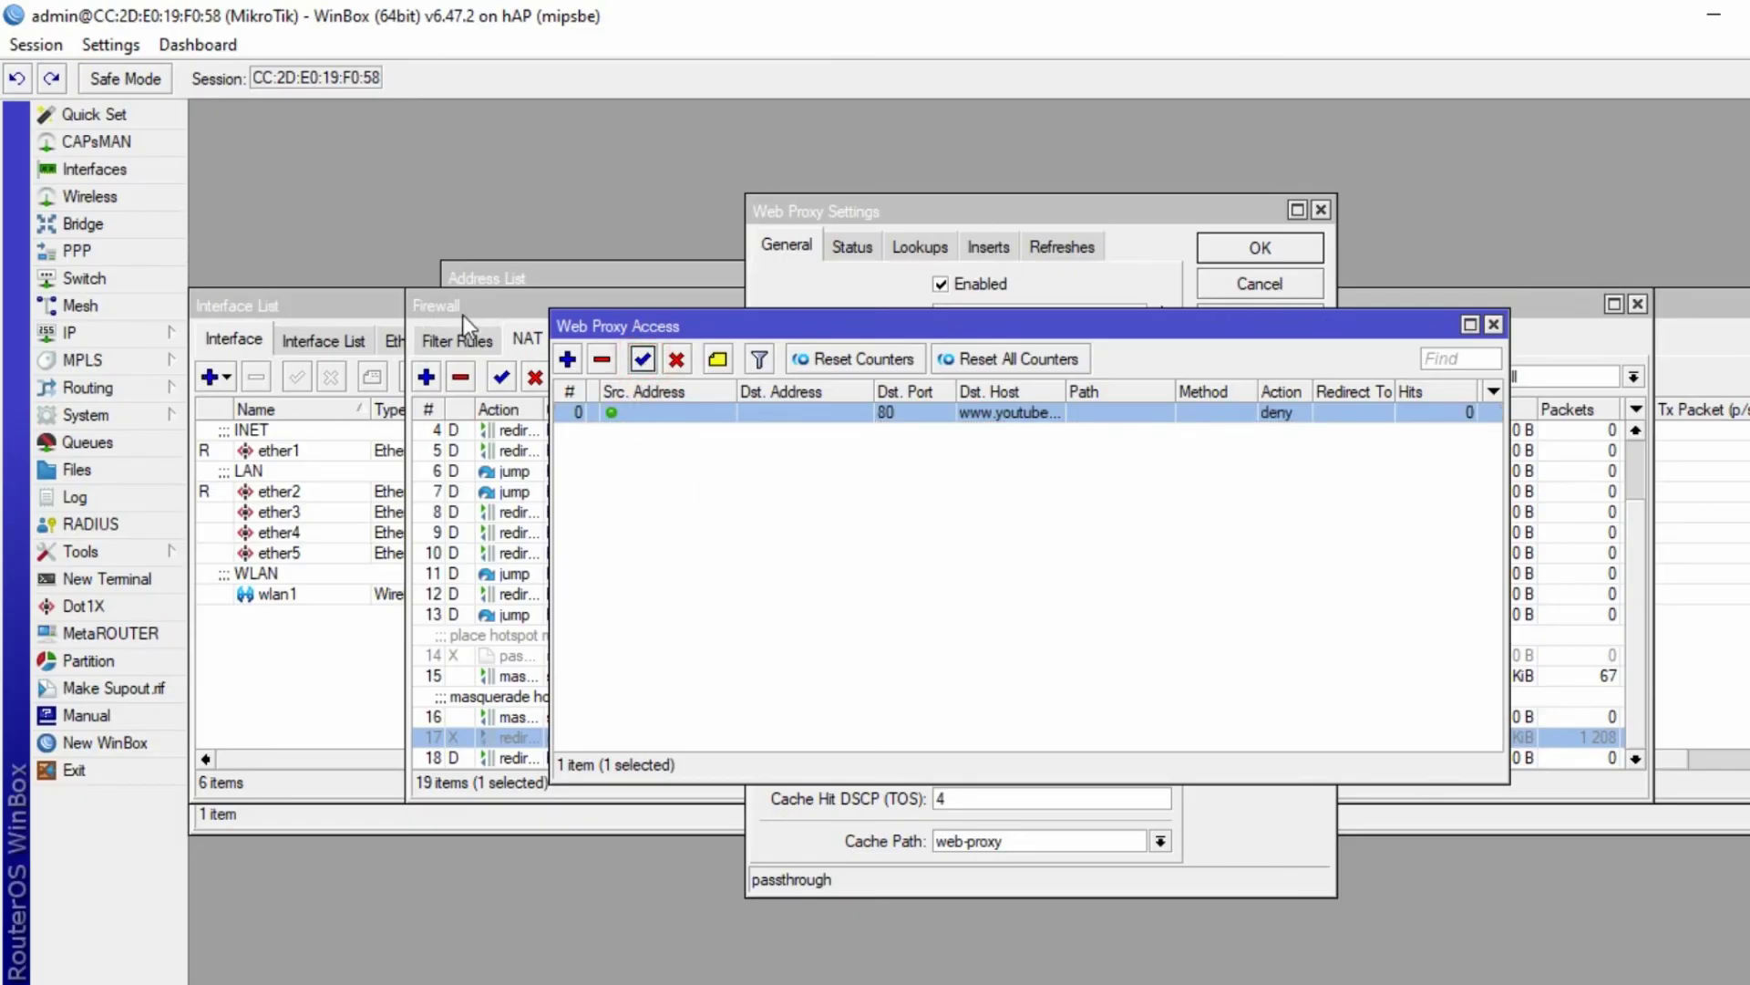
click(508, 745)
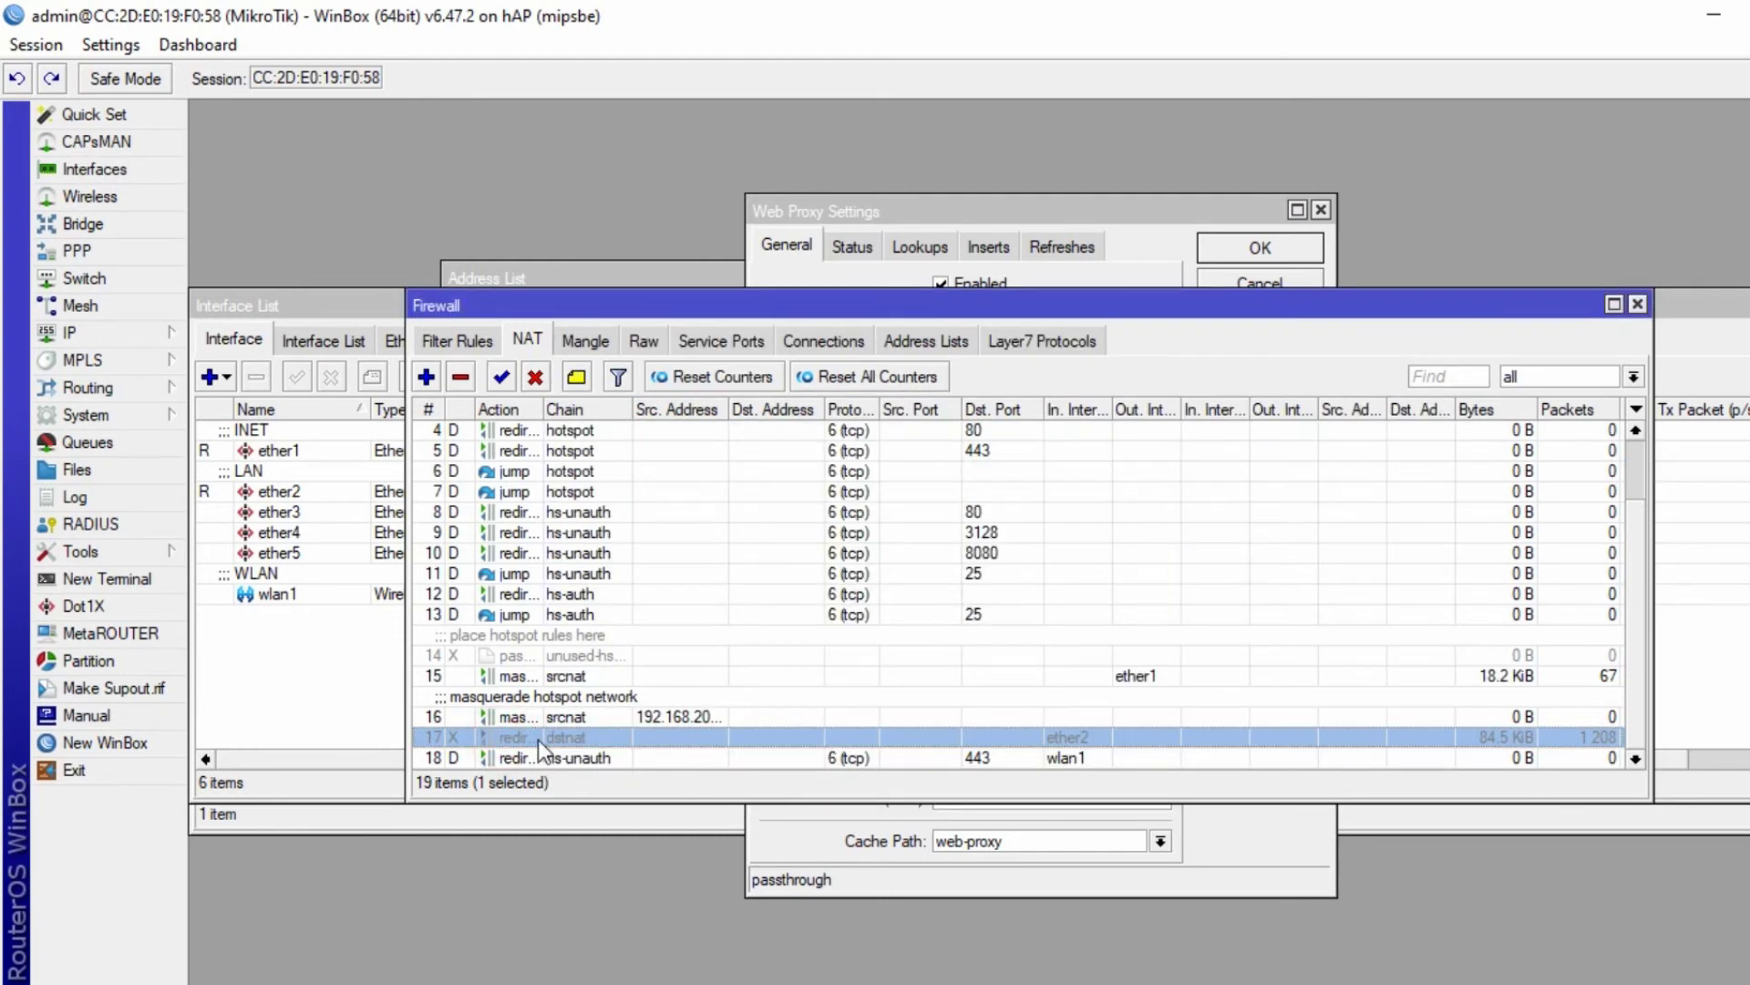
click(1140, 220)
click(1224, 432)
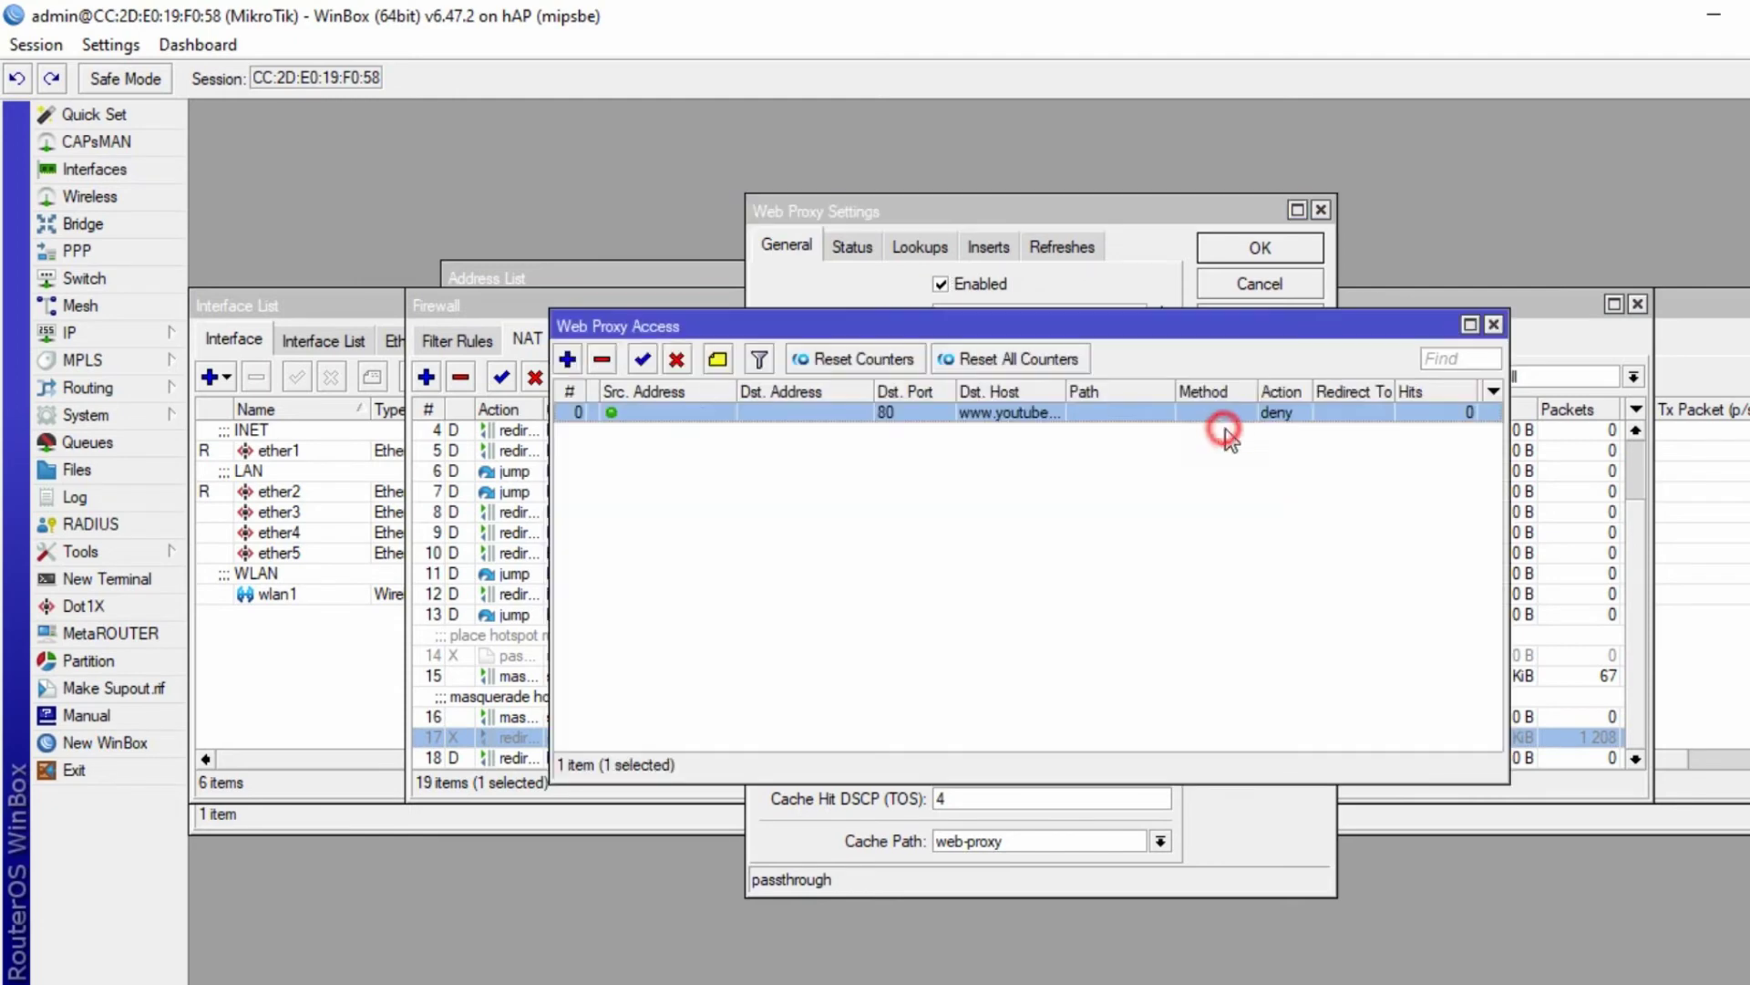
click(677, 360)
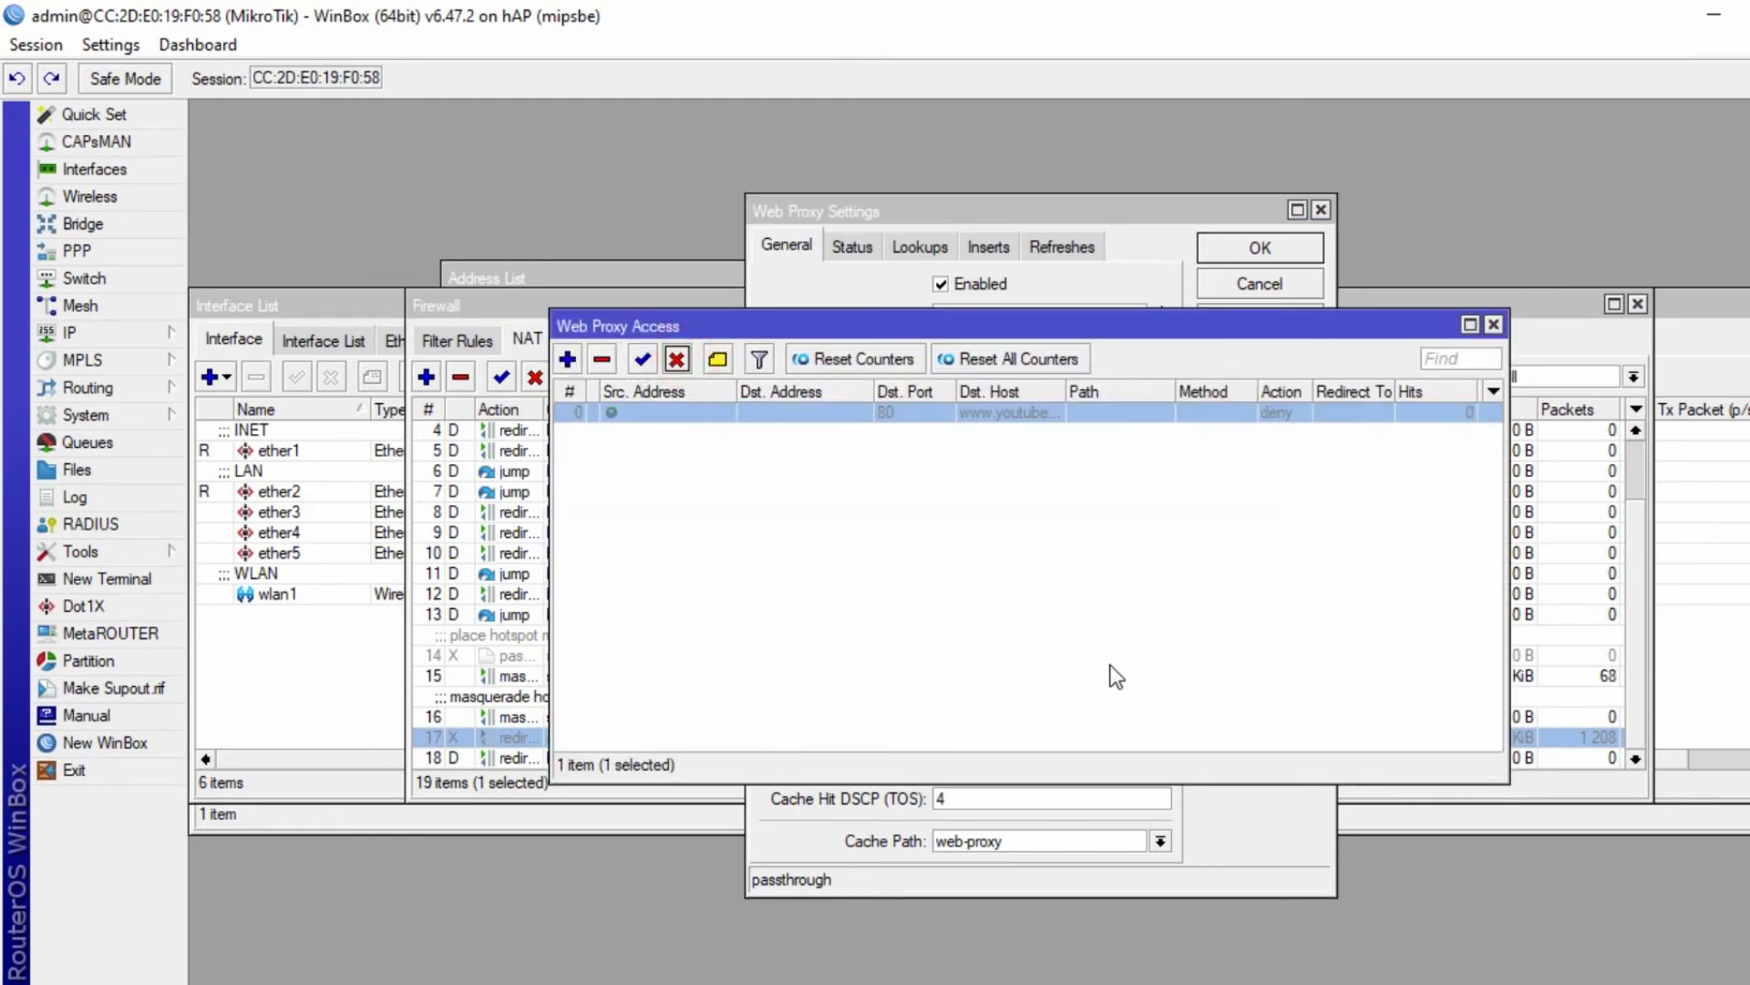
key(alt+Tab)
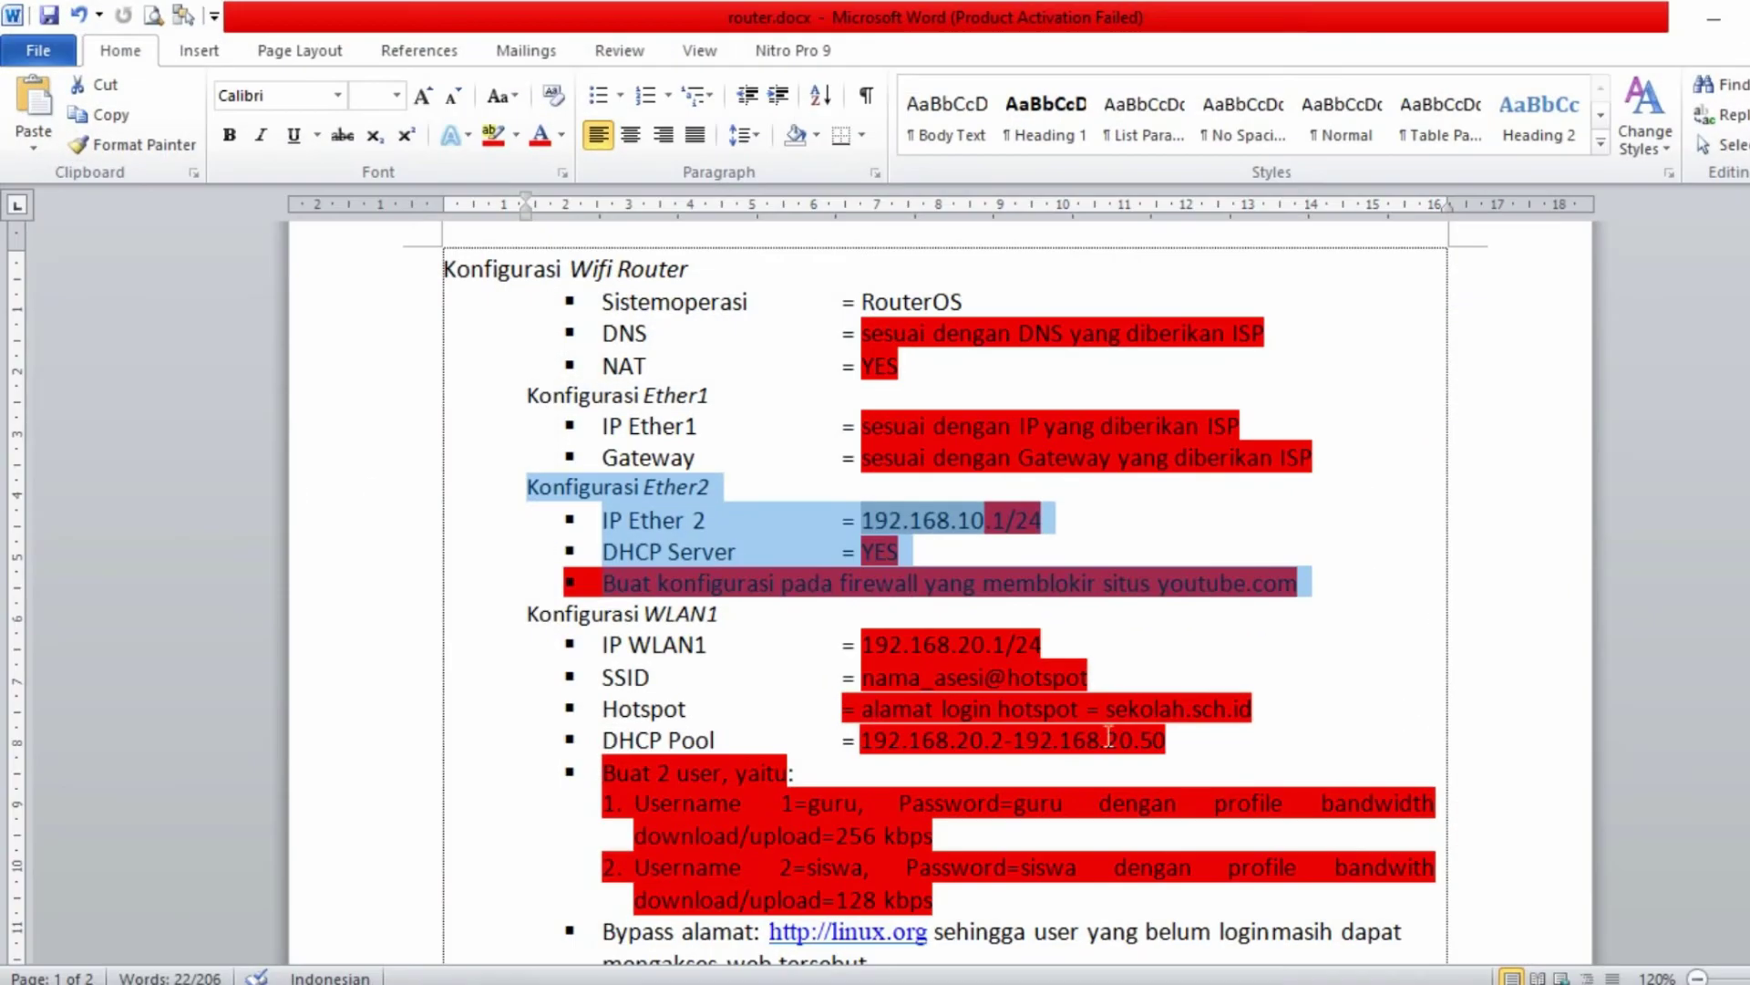
- Join the hotspot's open Wi-Fi network with Connect automatically ticked
click(932, 899)
scroll(932, 900, down, 4)
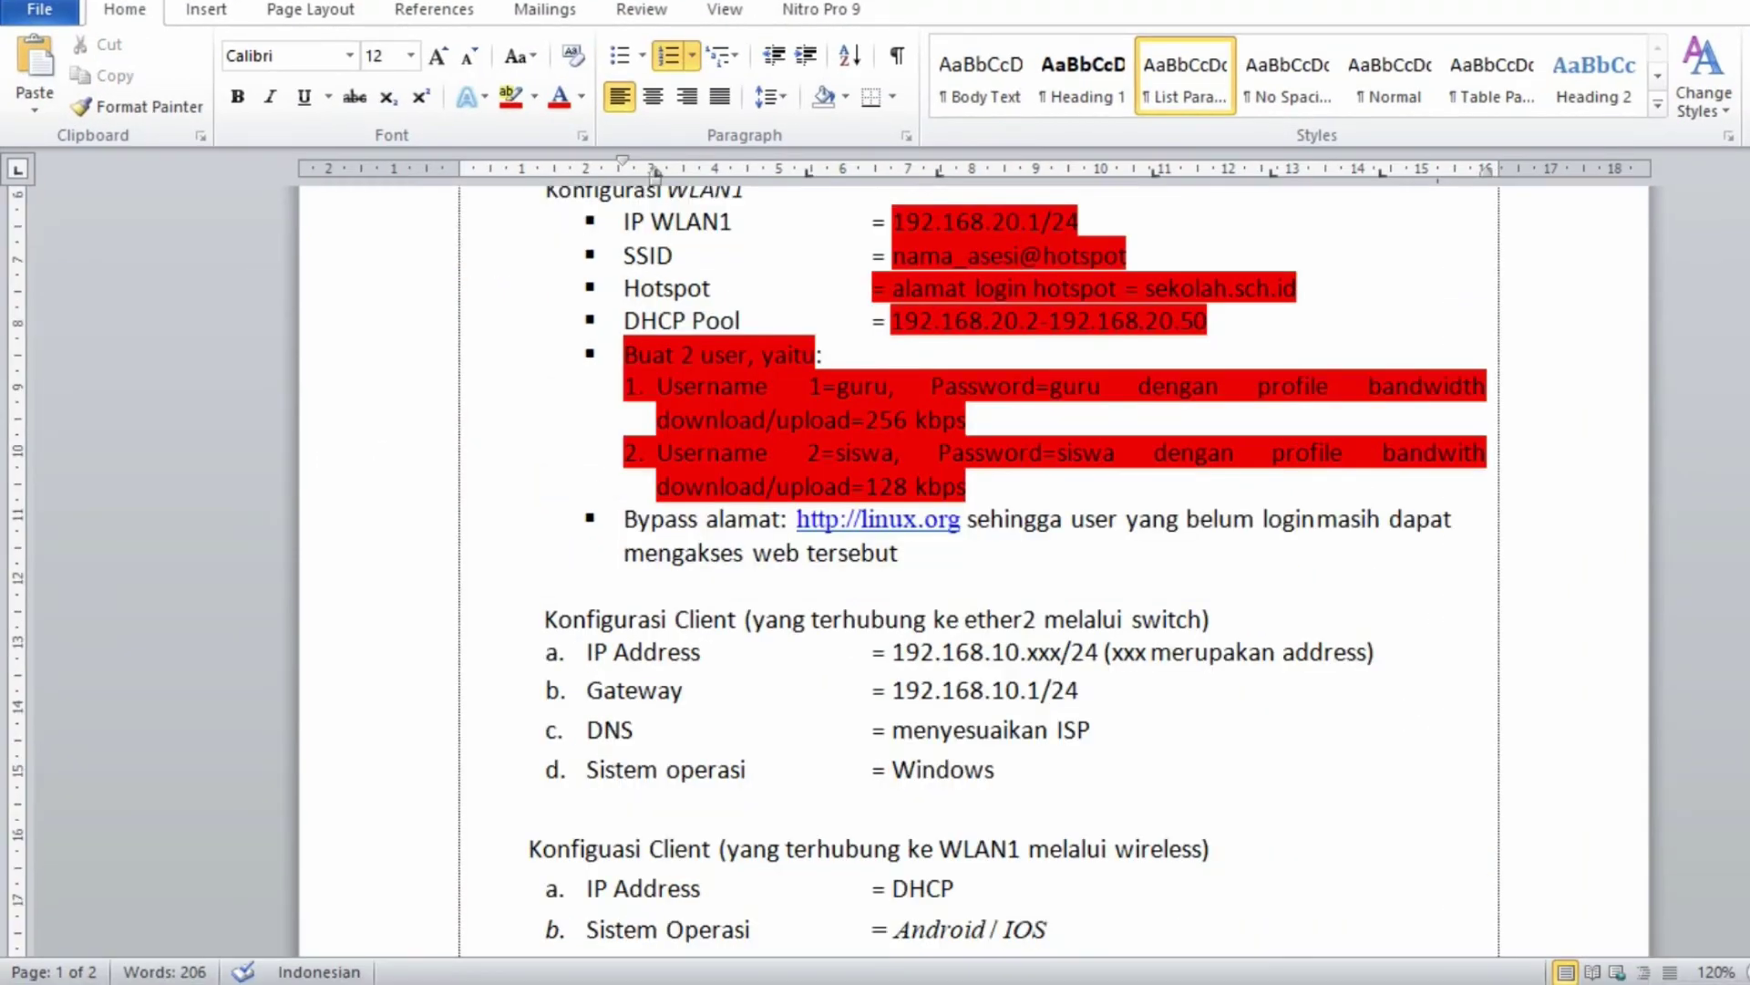
click(1749, 983)
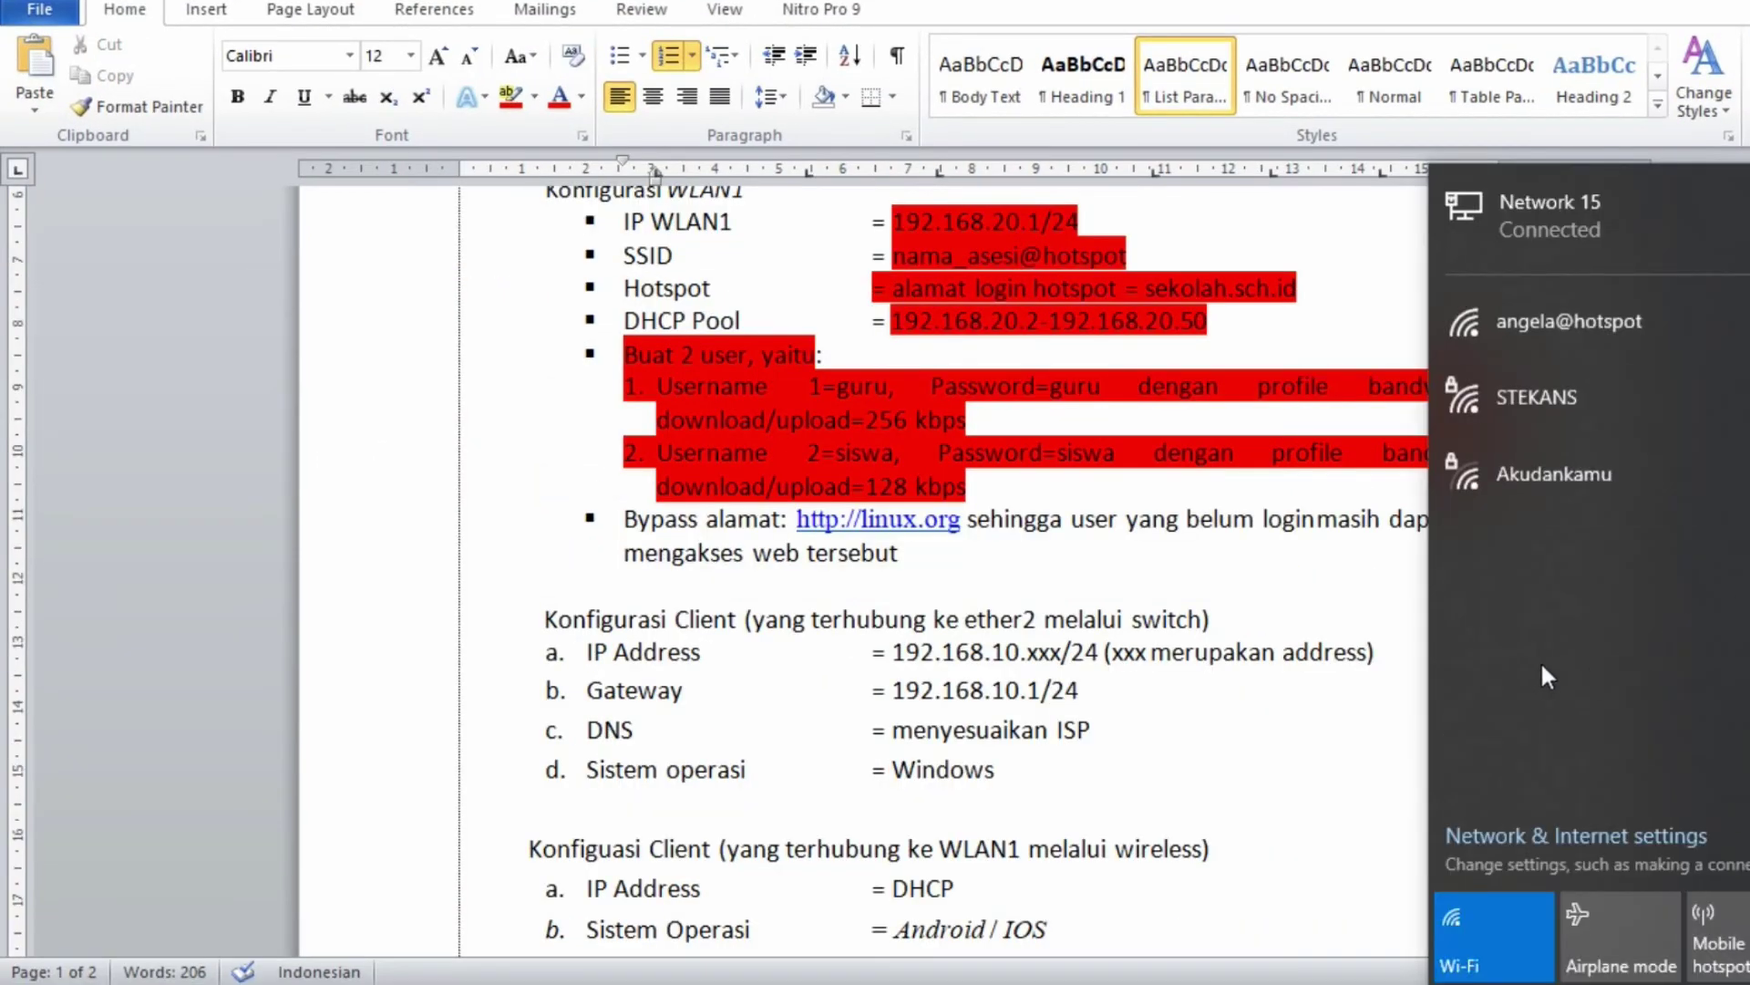
click(1634, 340)
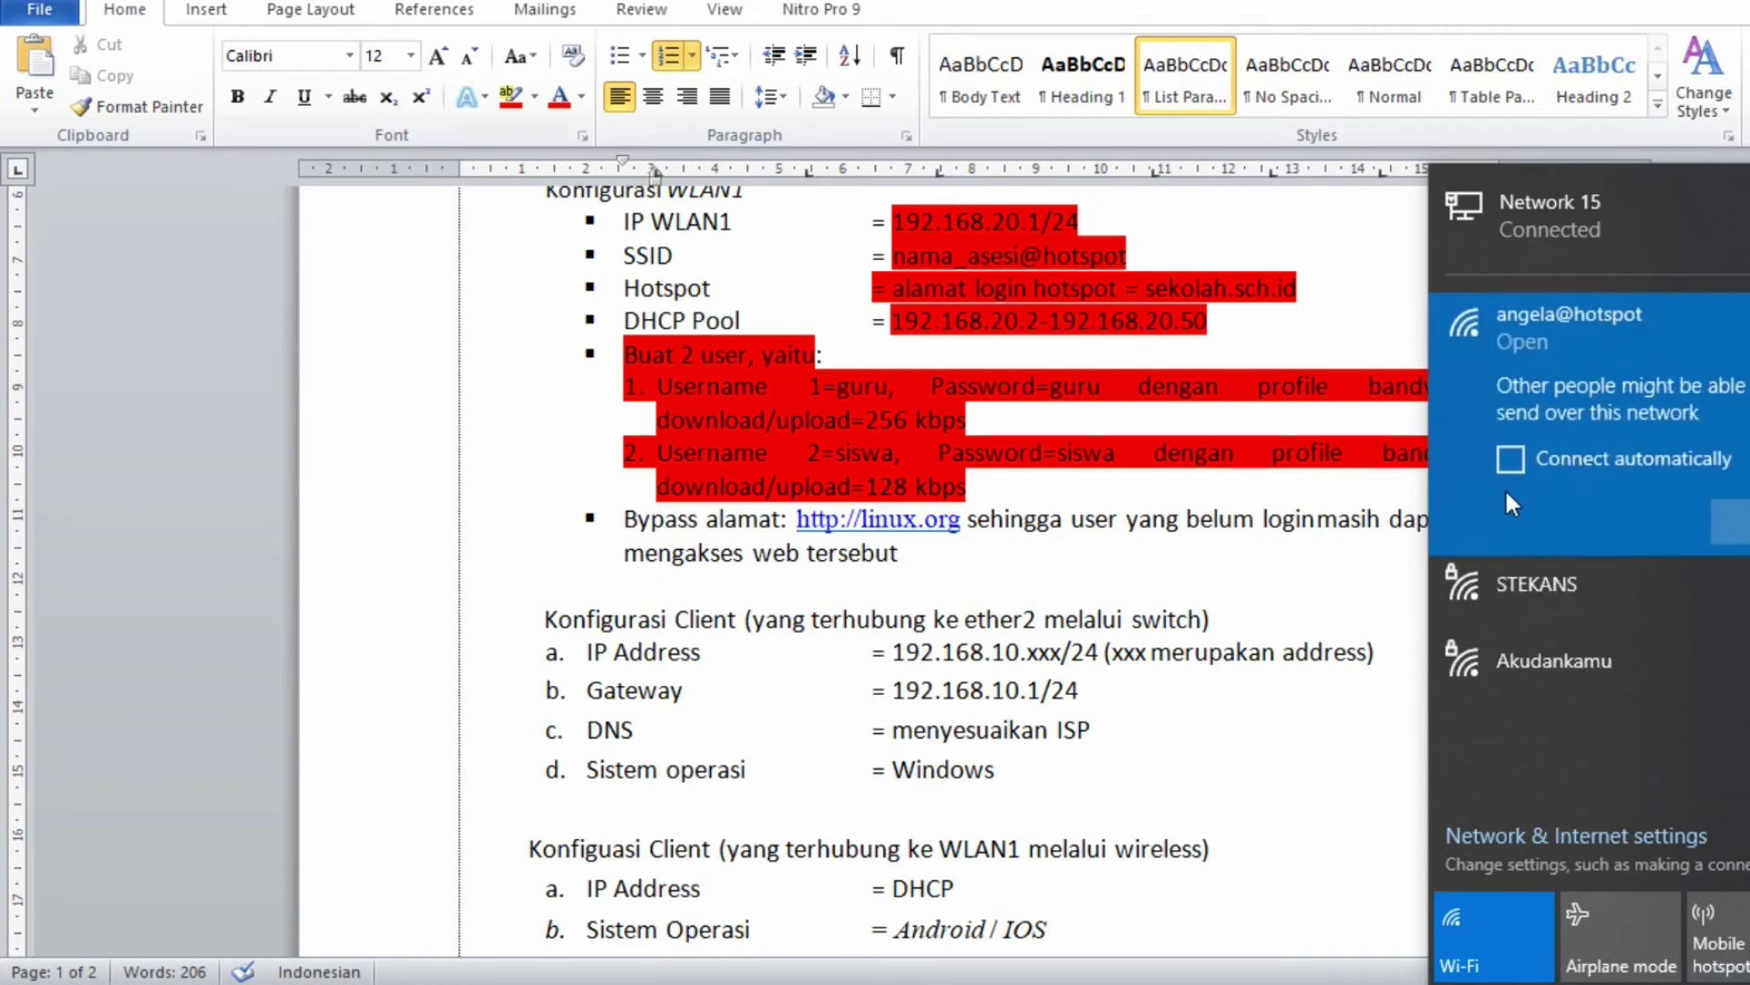
click(1509, 460)
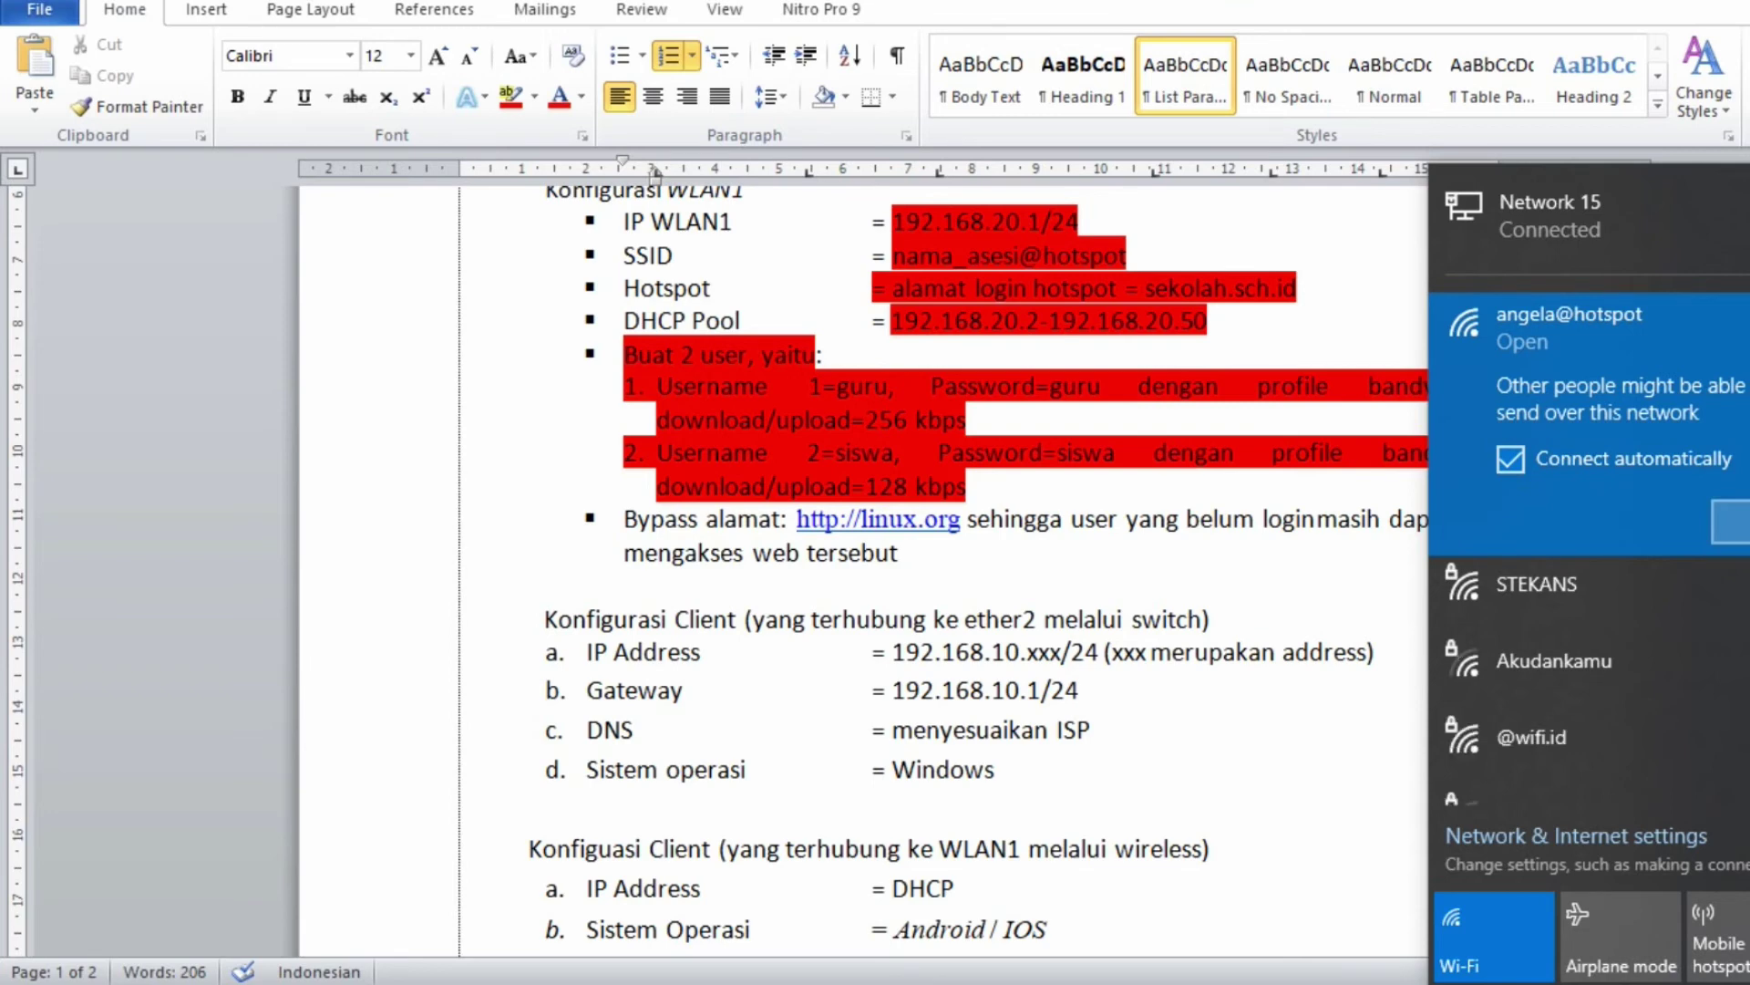
click(1732, 524)
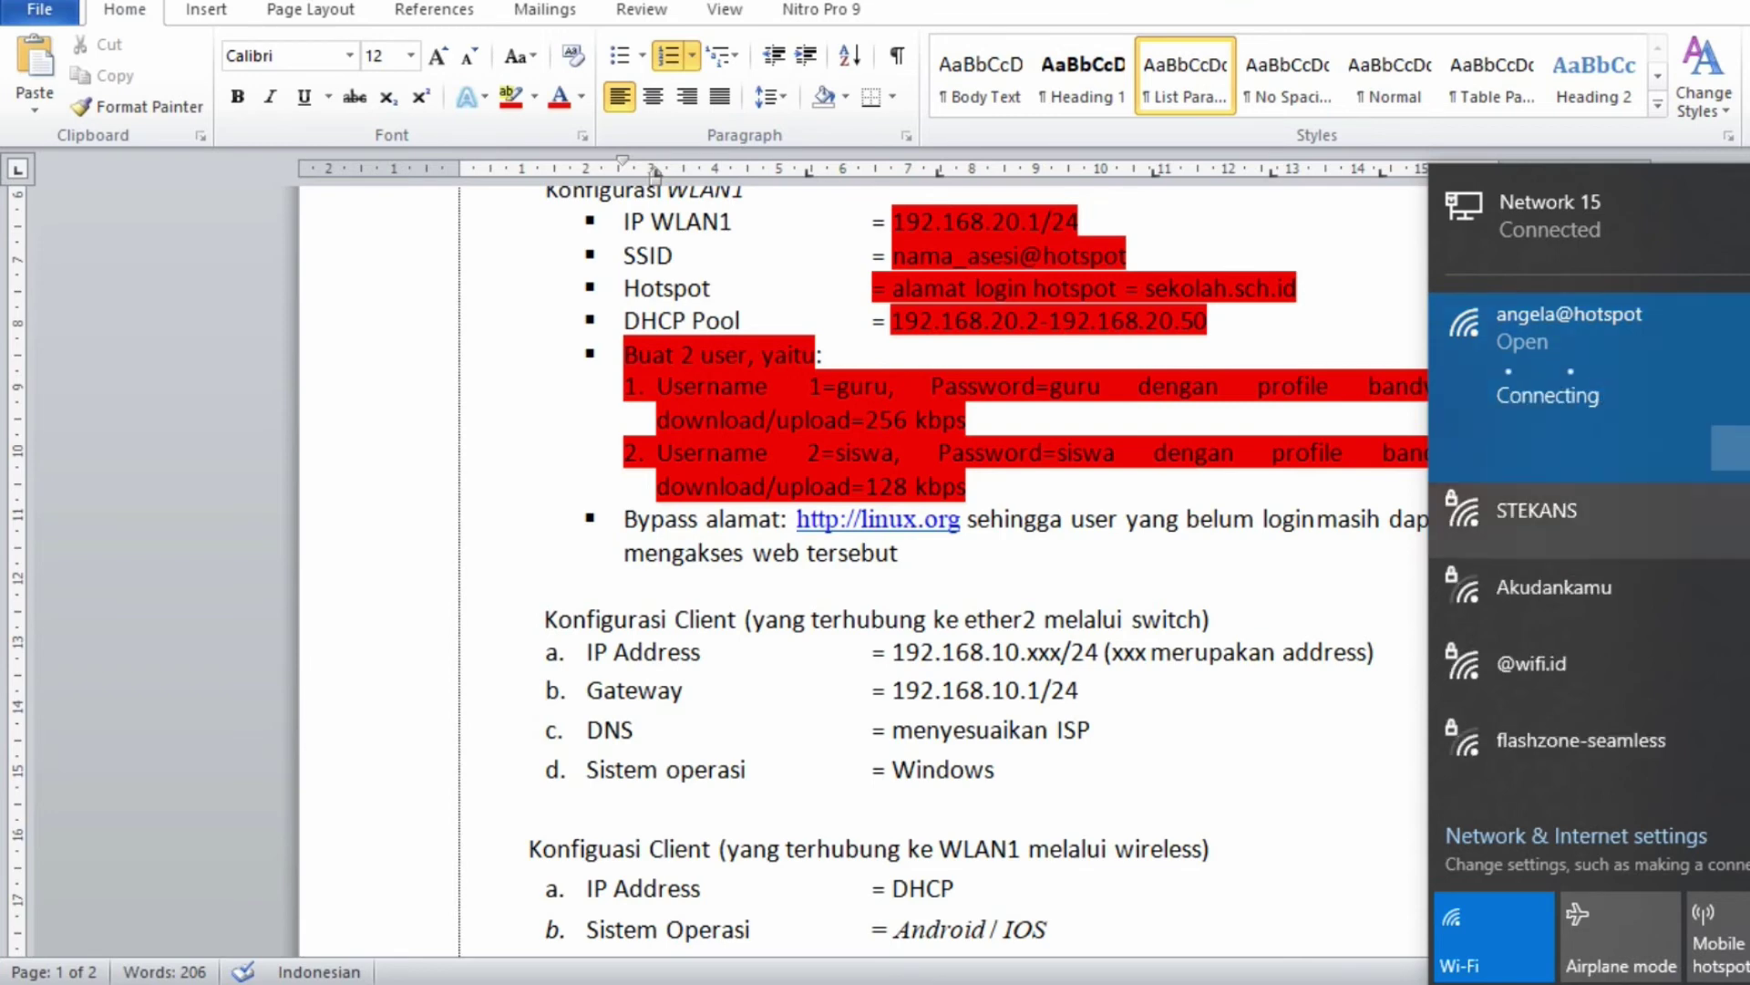
click(939, 535)
scroll(938, 534, up, 3)
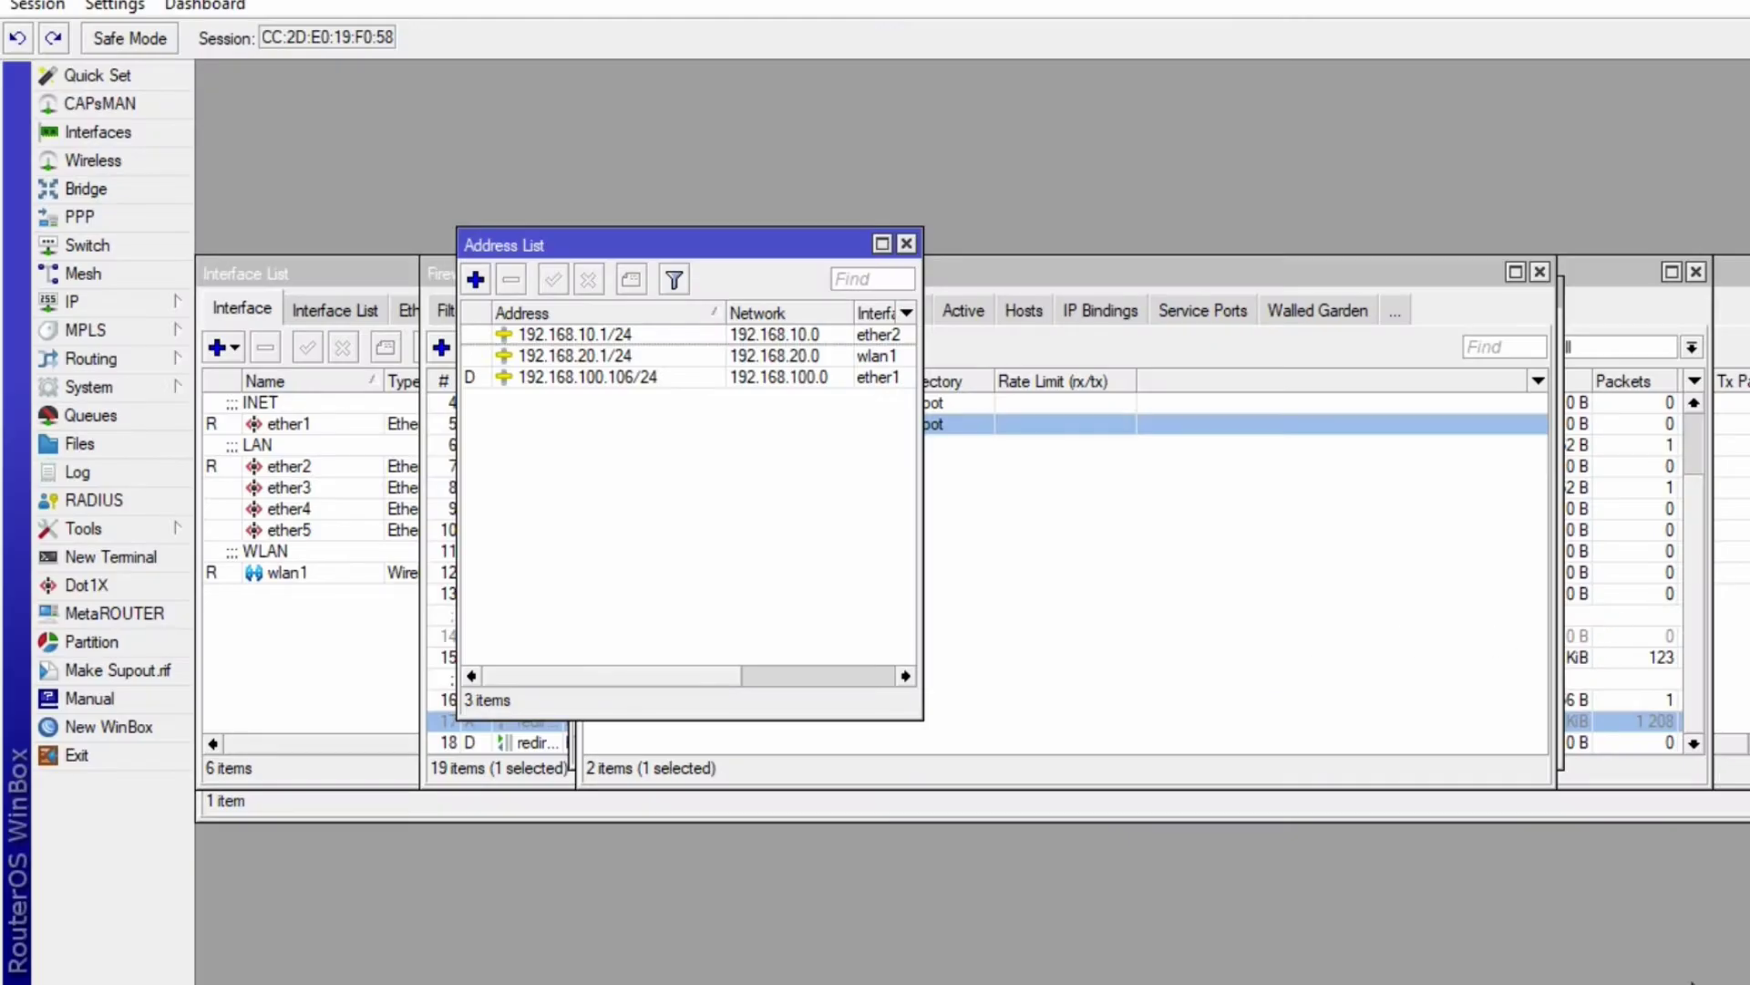
- Bring the Hotspot Server Profiles (hsprof1, sekolah.sch.id) forward and open a new browser tab
click(1746, 982)
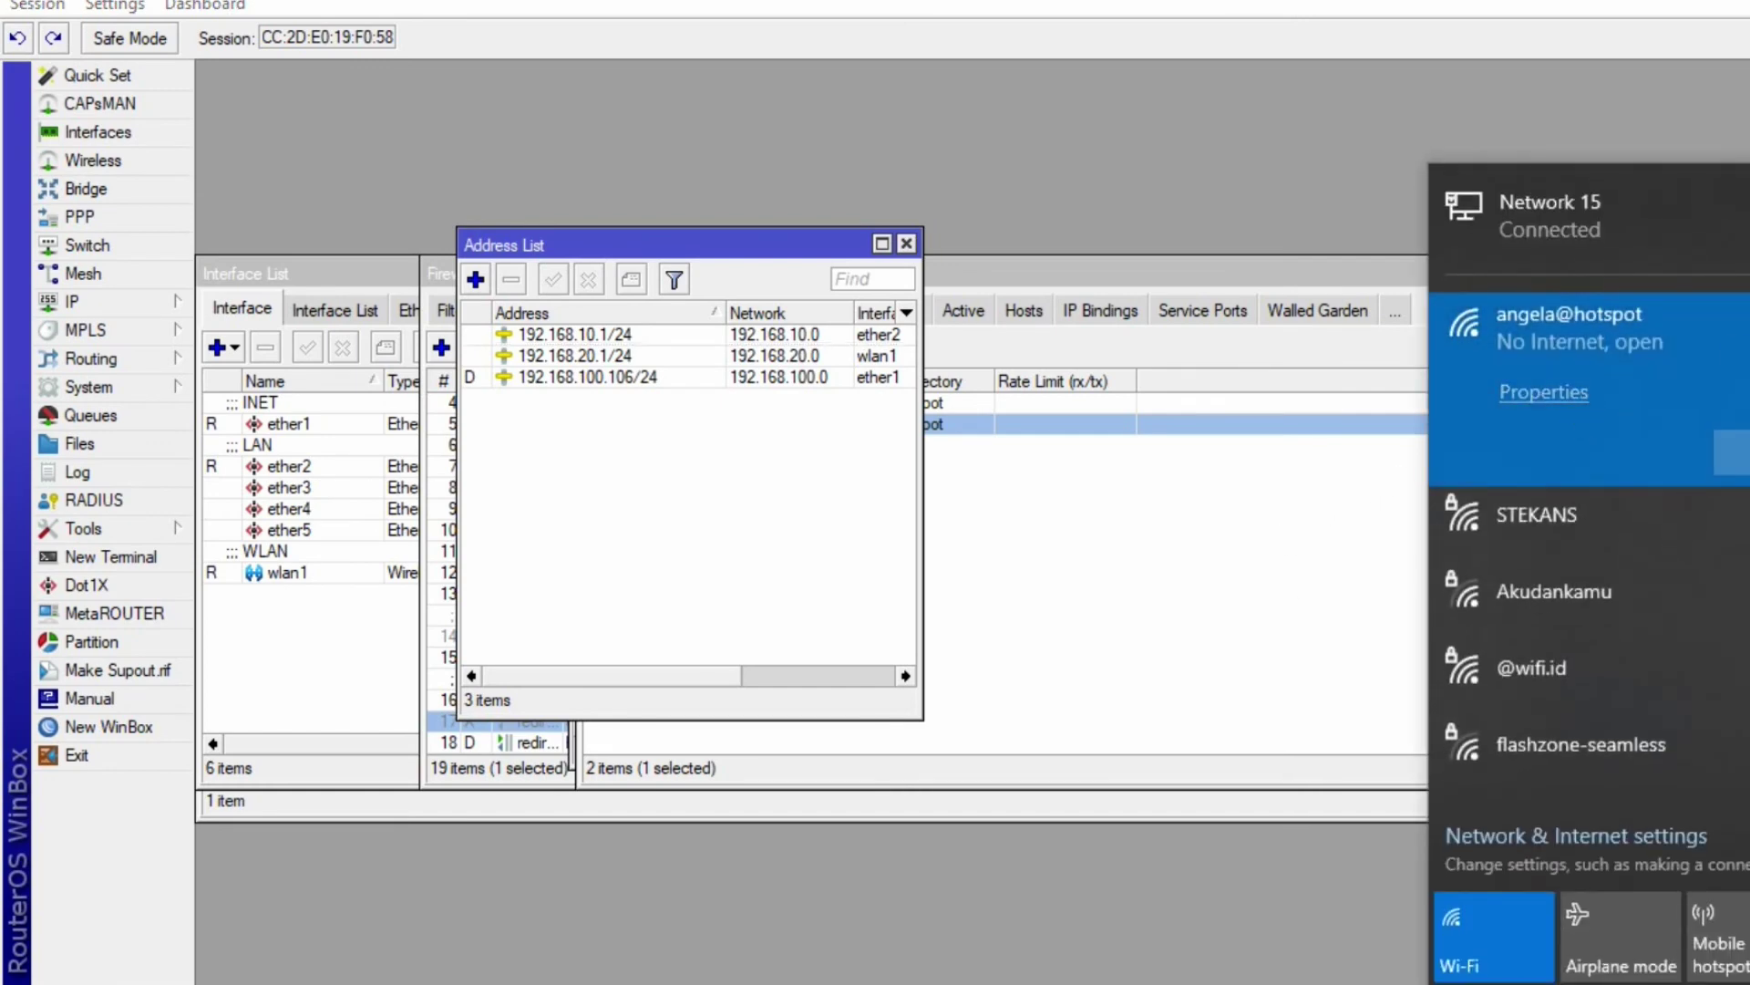
click(1099, 575)
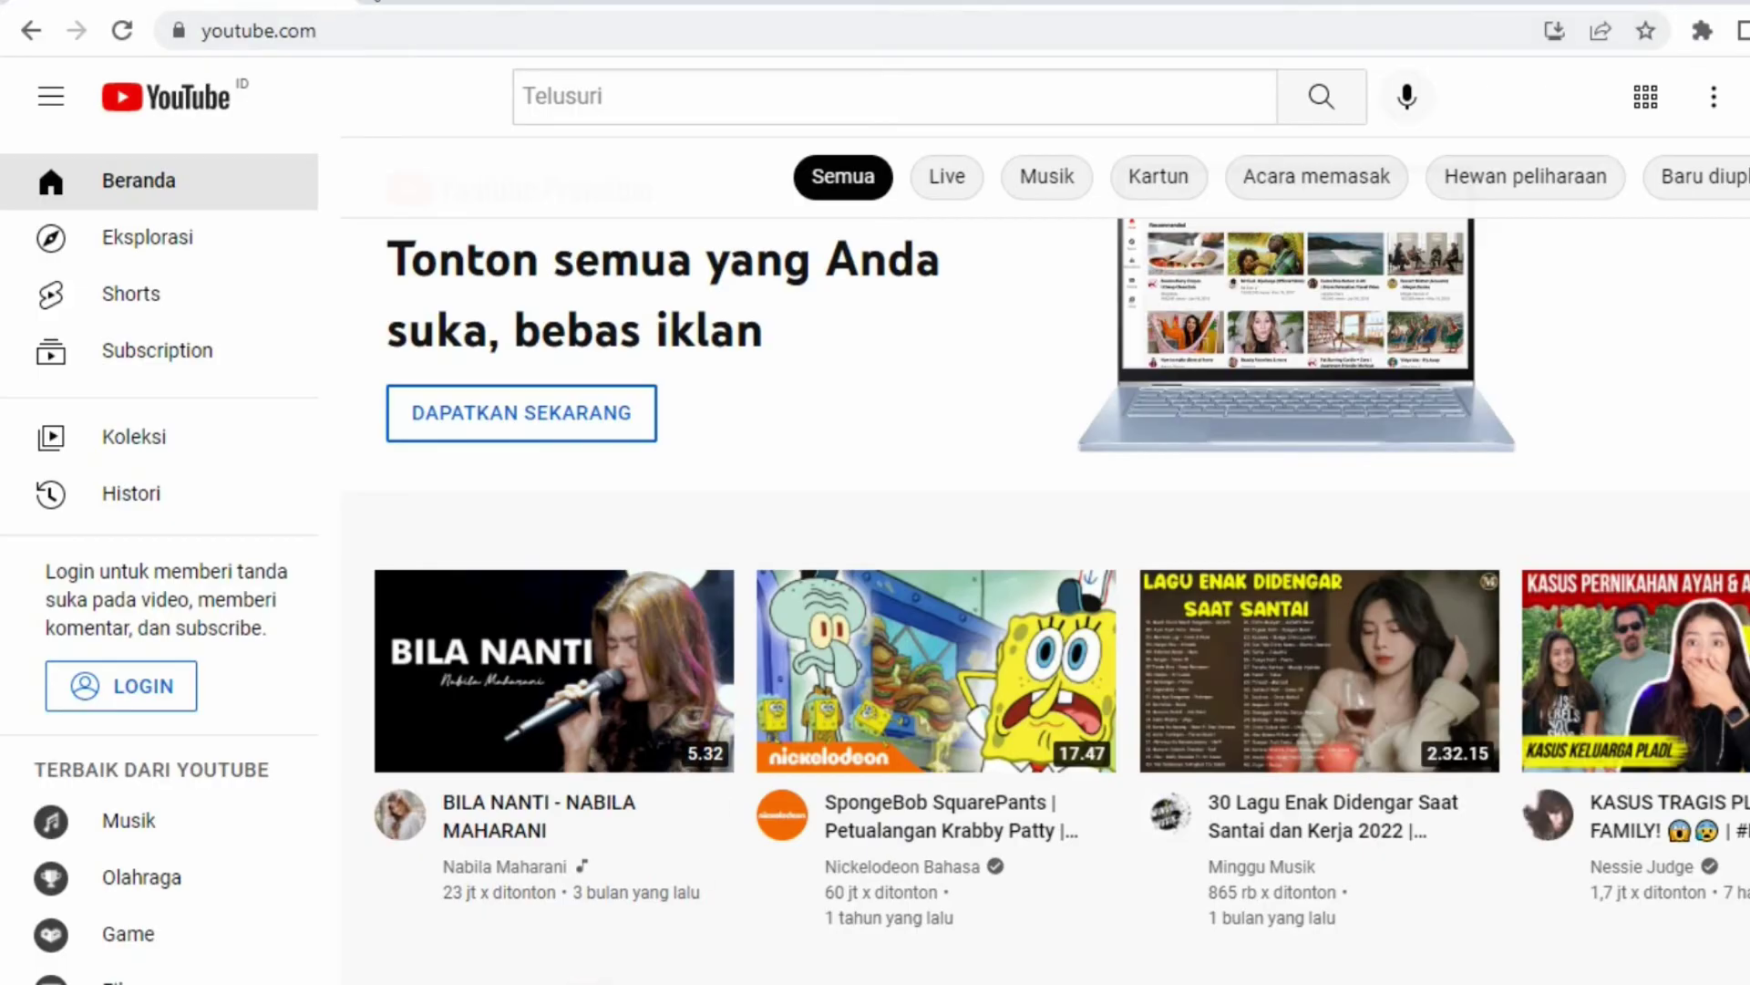
click(352, 6)
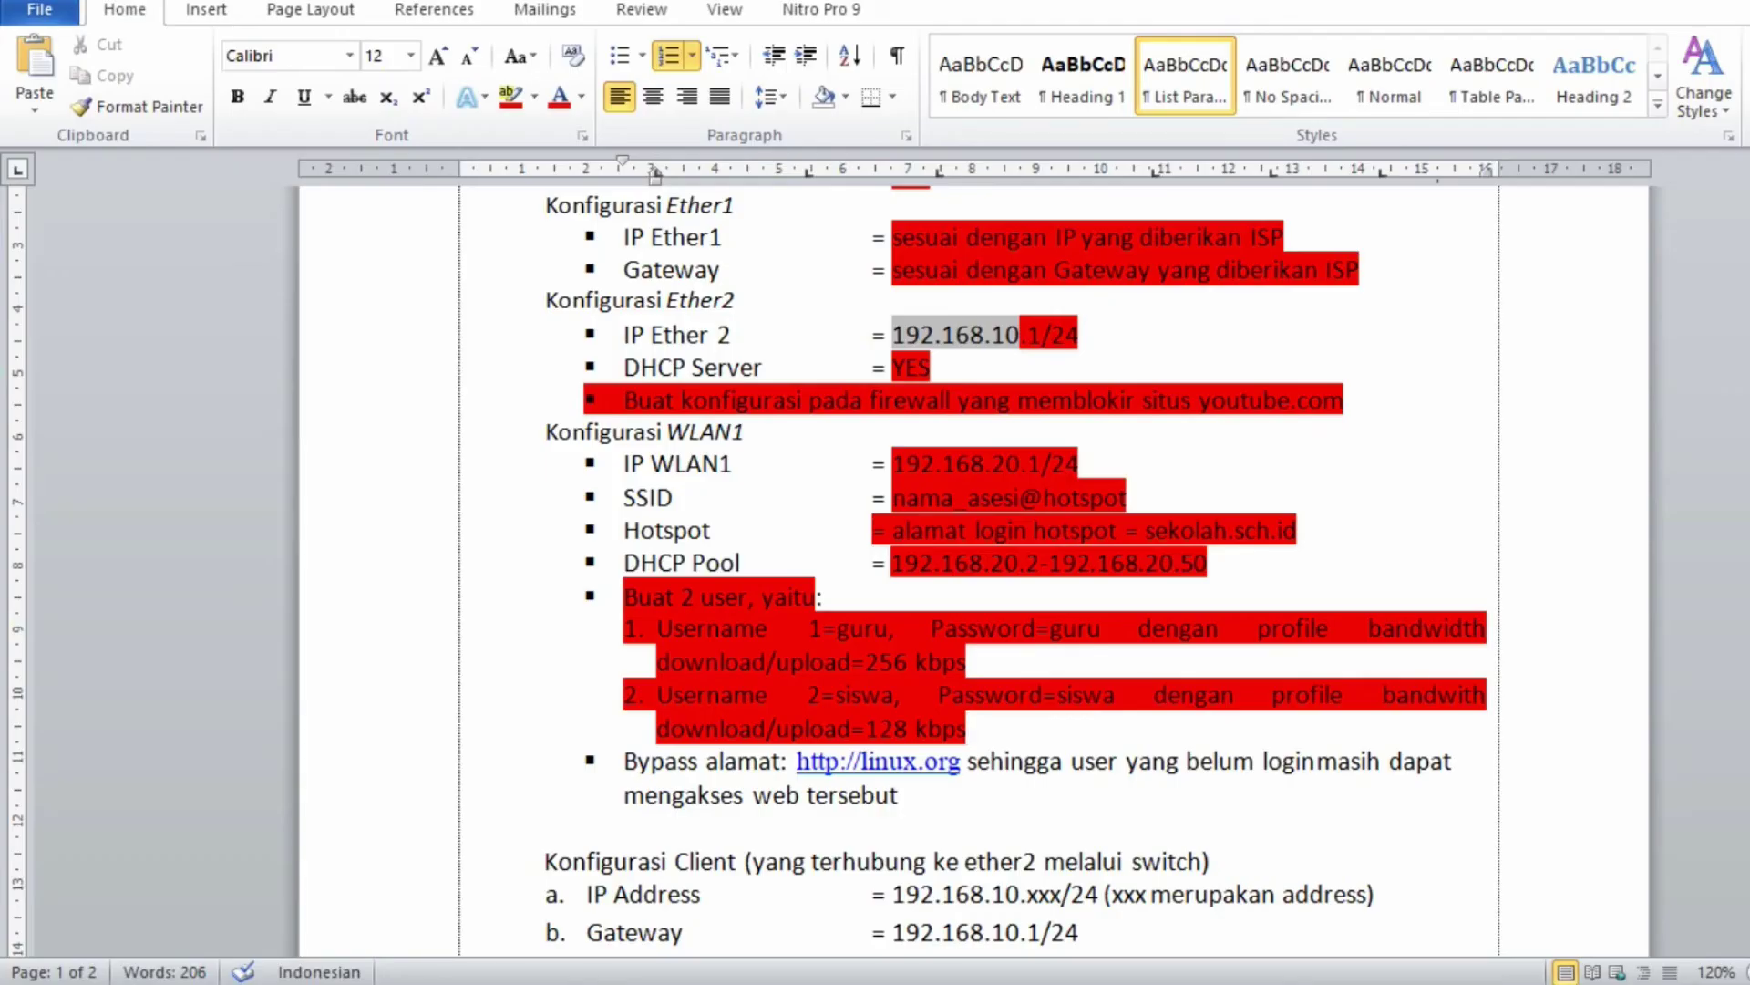
- Copy the hotspot address sekolah.sch.id from the Word task sheet
drag(1309, 538, 1172, 531)
right_click(1168, 523)
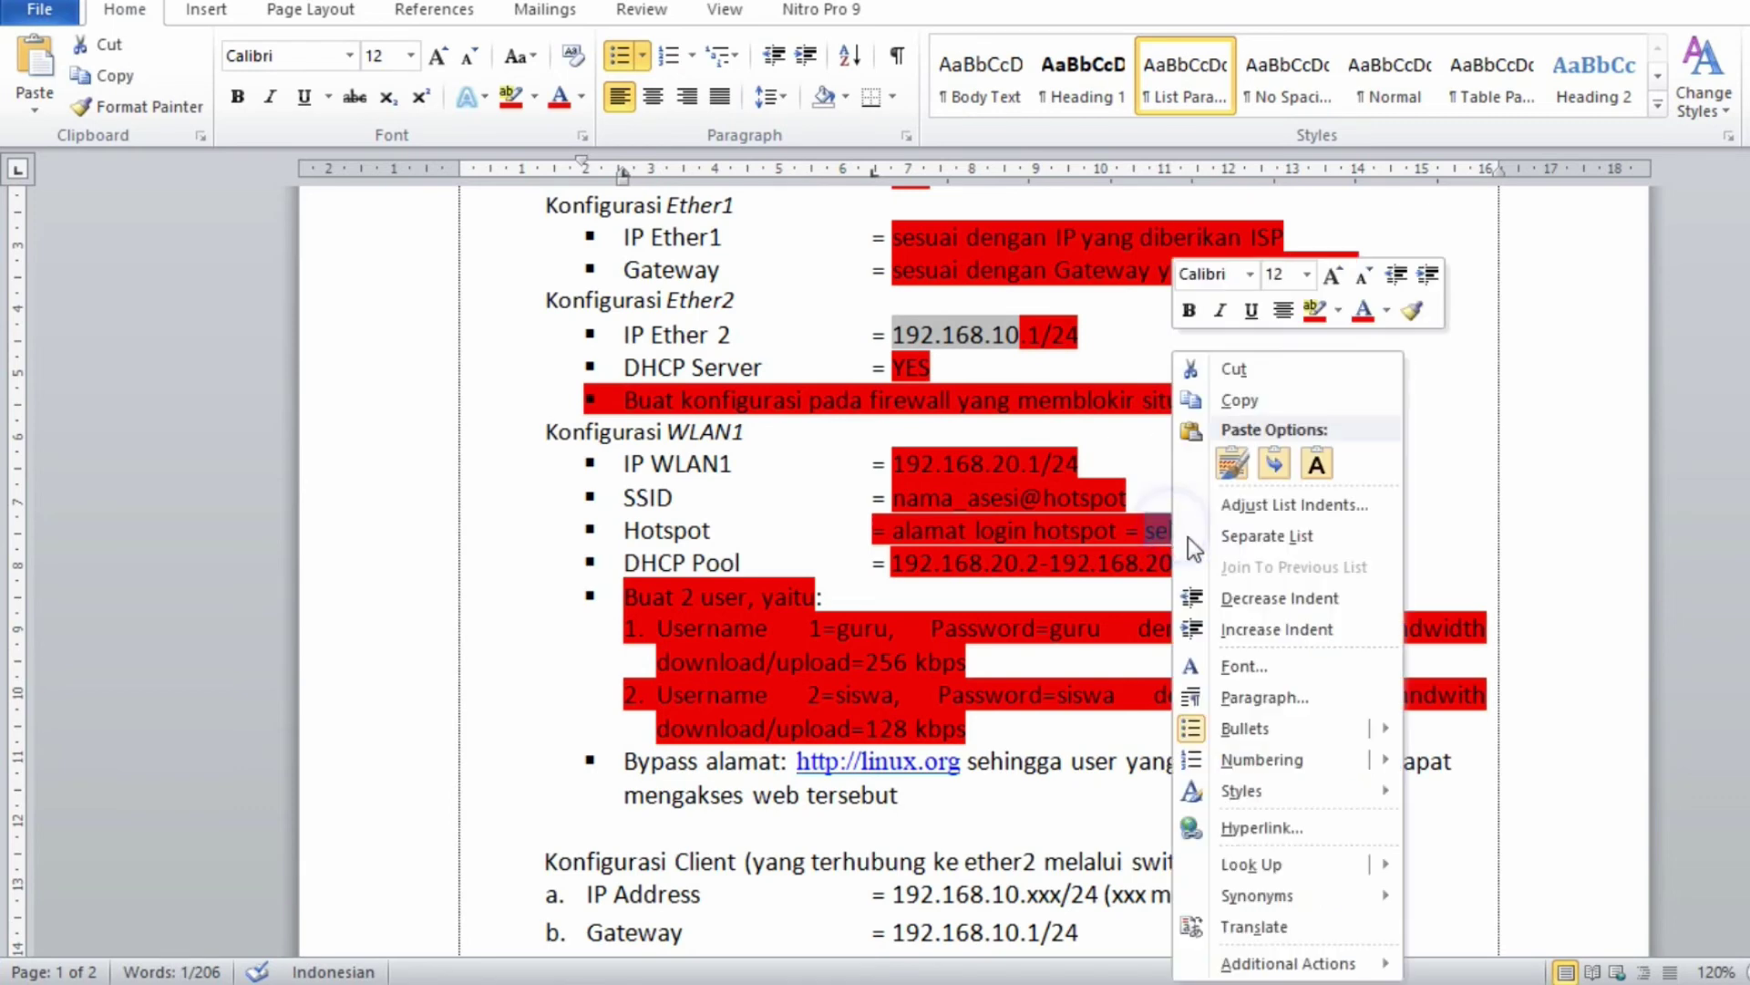
click(1254, 401)
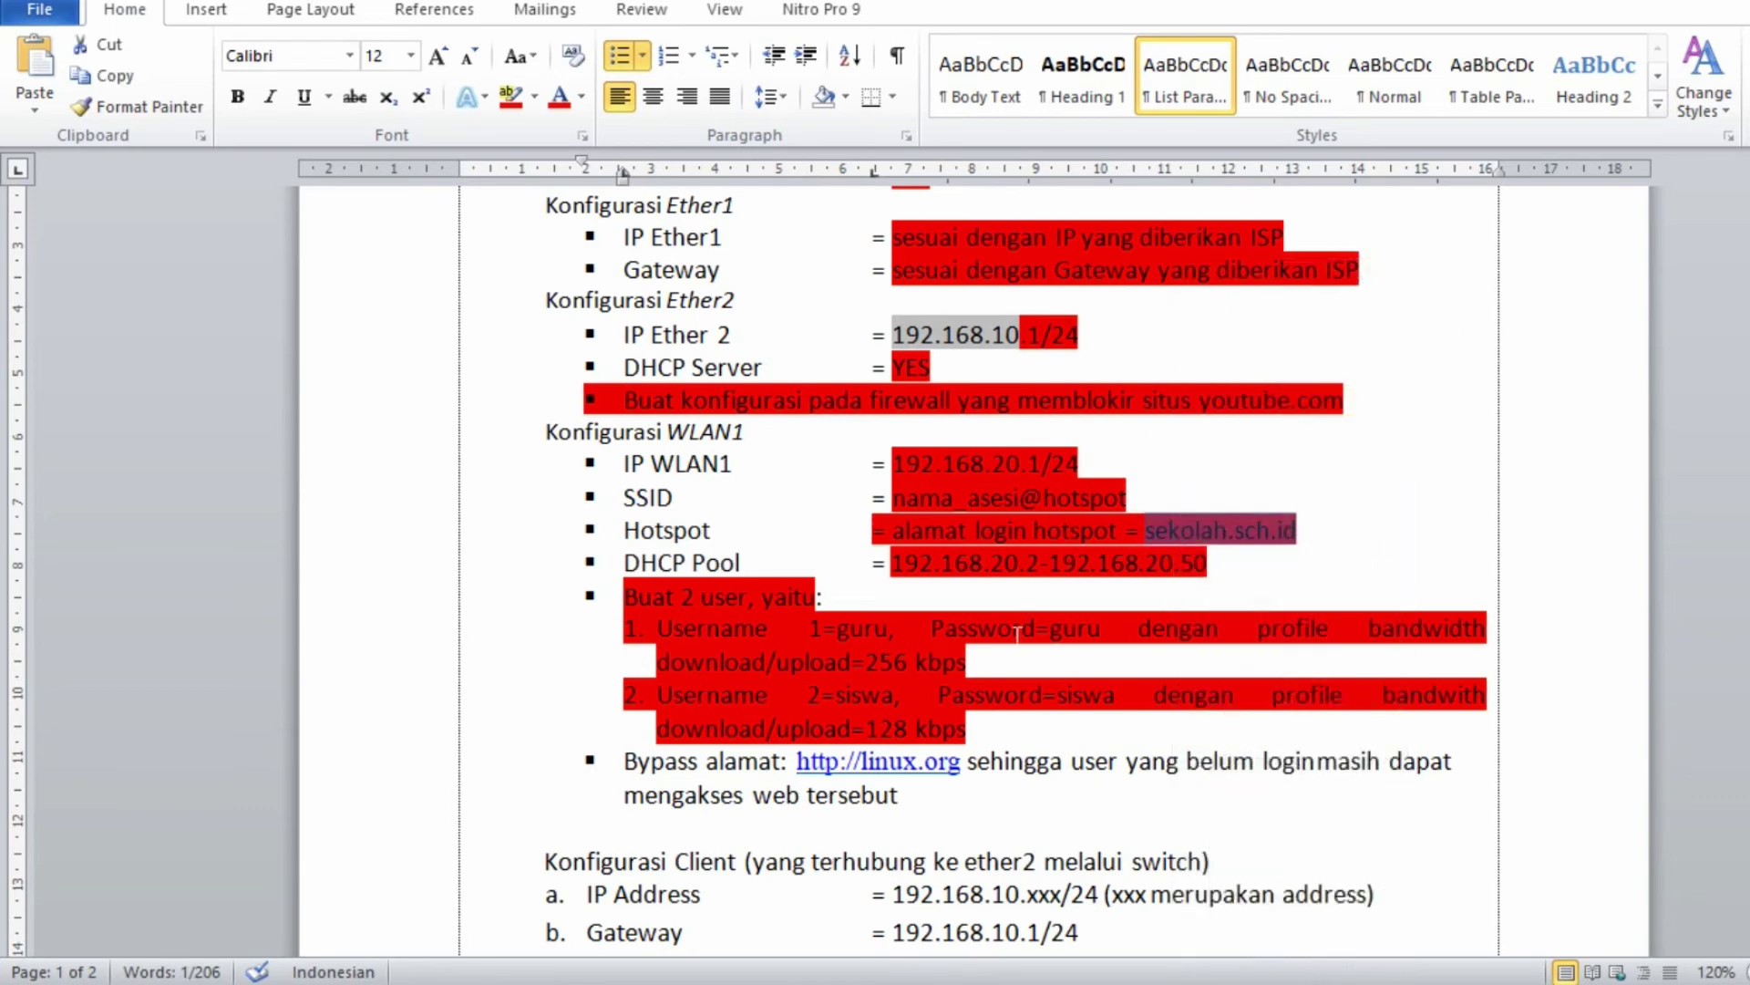
- Reconnect the laptop to the hotspot Wi-Fi network
key(alt+Tab)
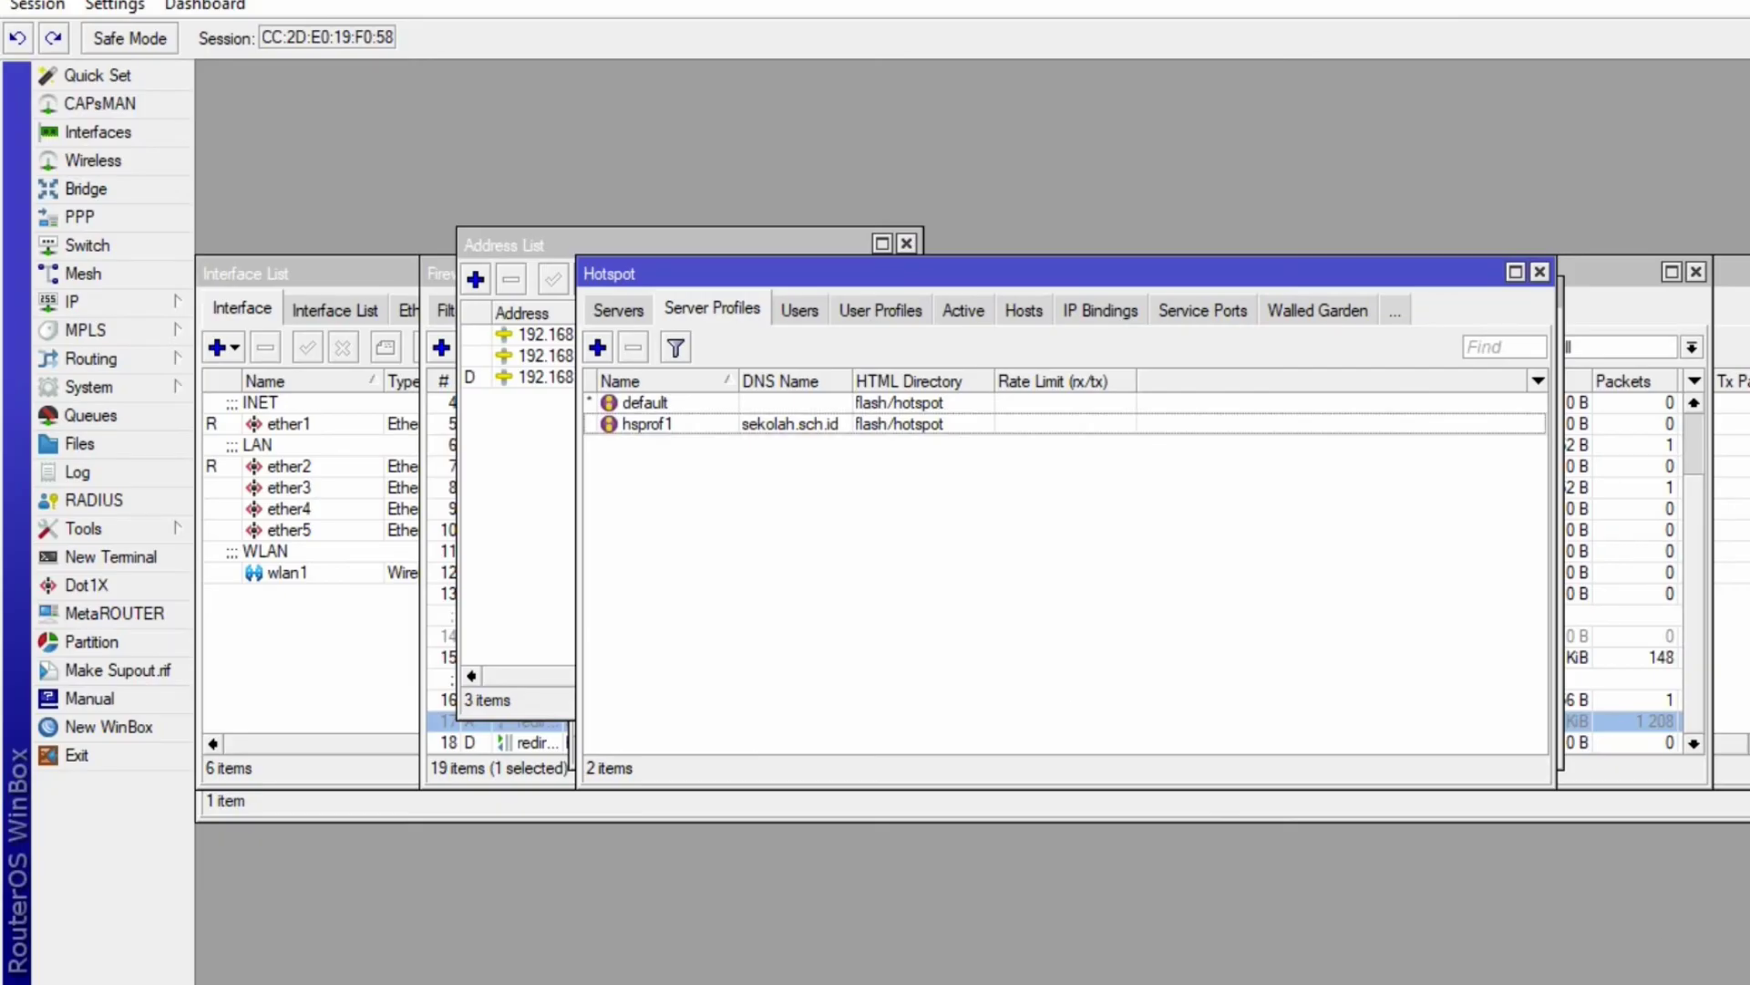
click(1571, 341)
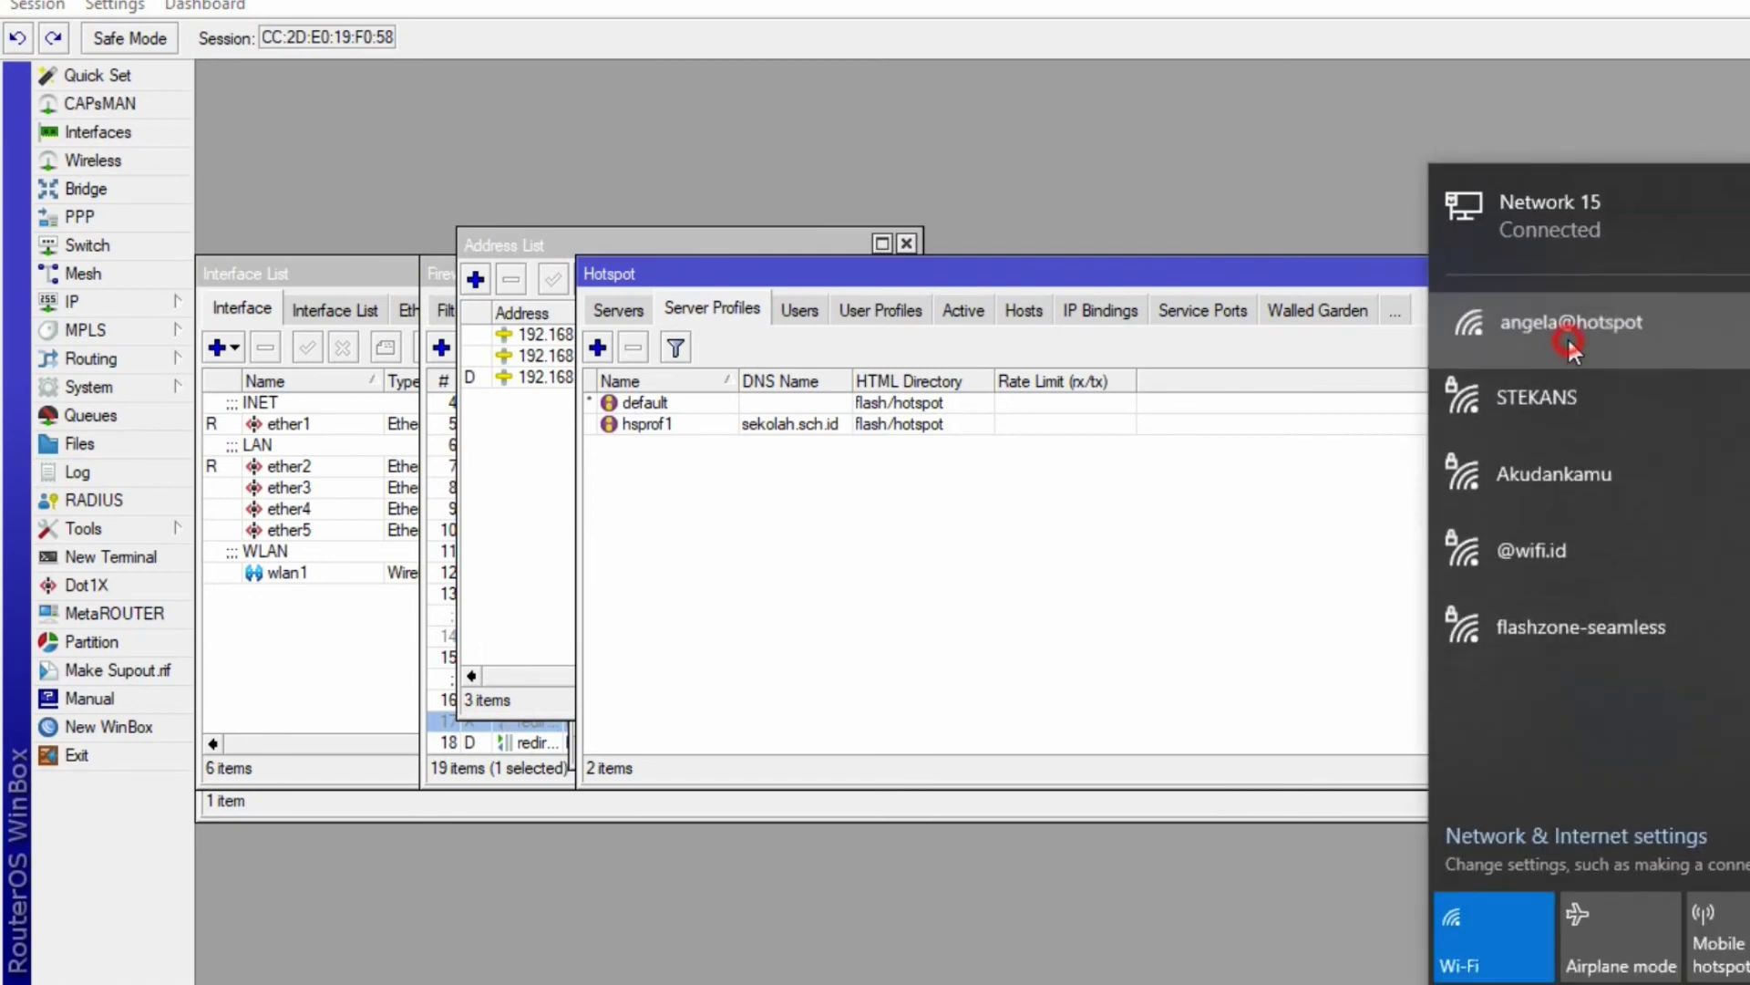
click(1730, 522)
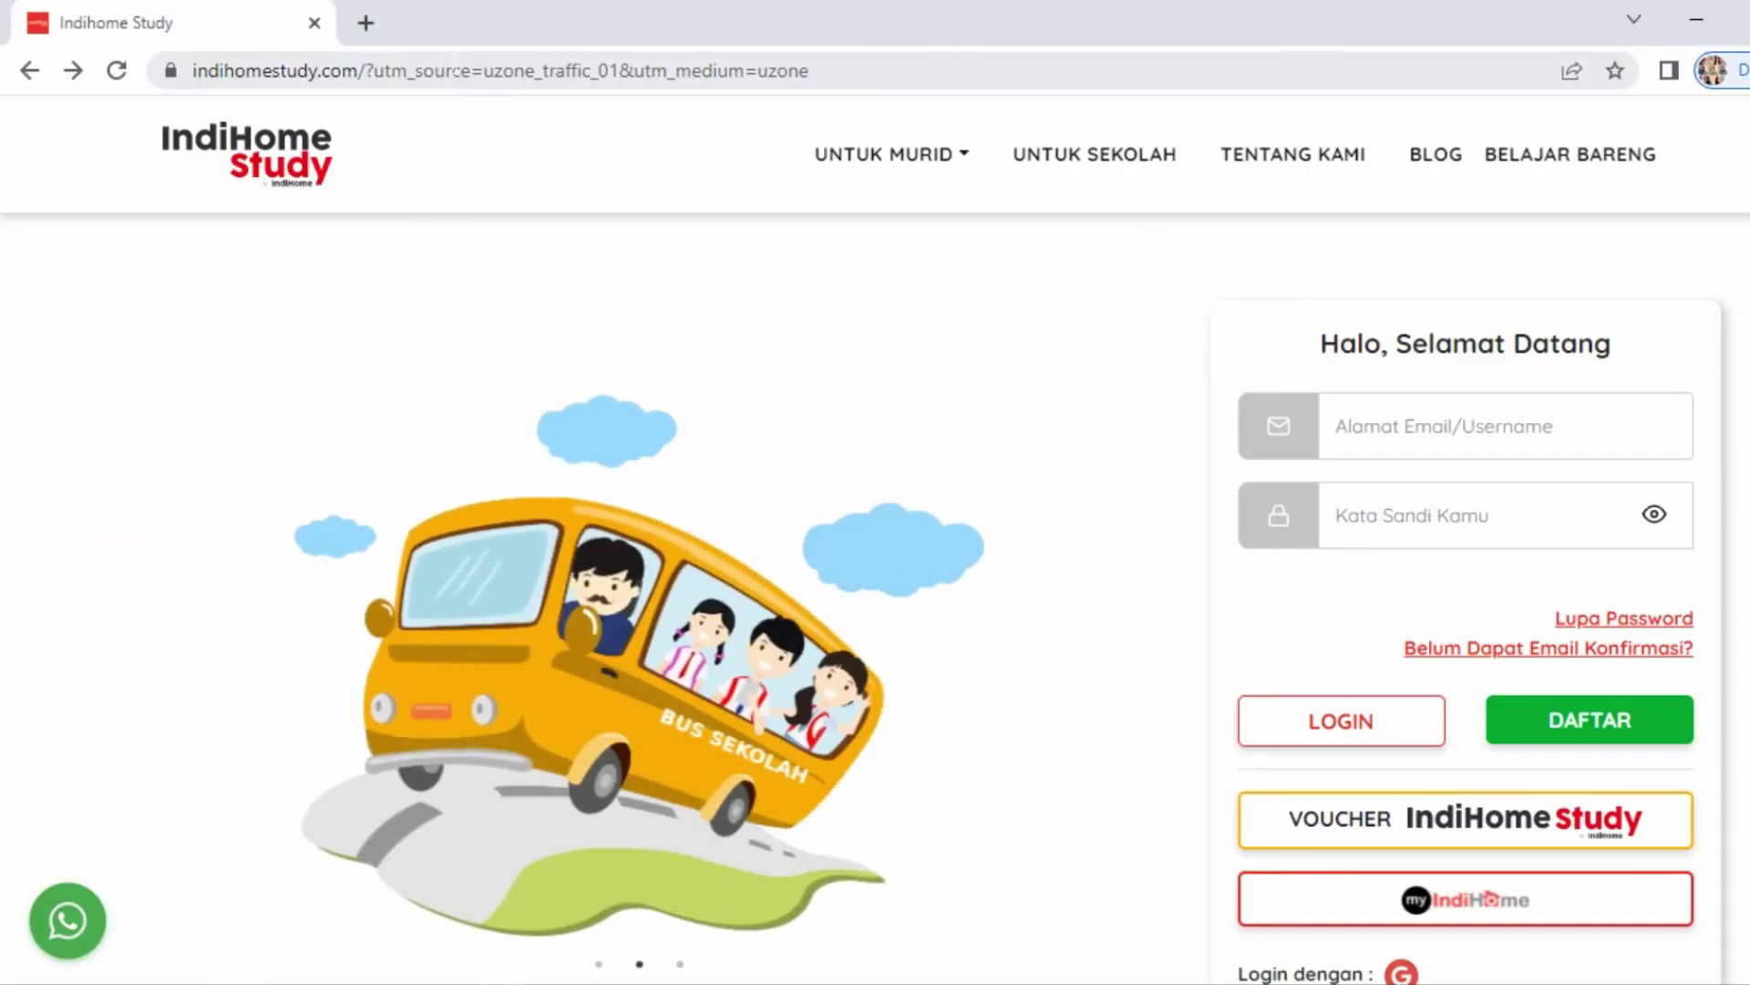
- Go to sekolah.sch.id in Chrome to reach the hotspot login page
click(458, 66)
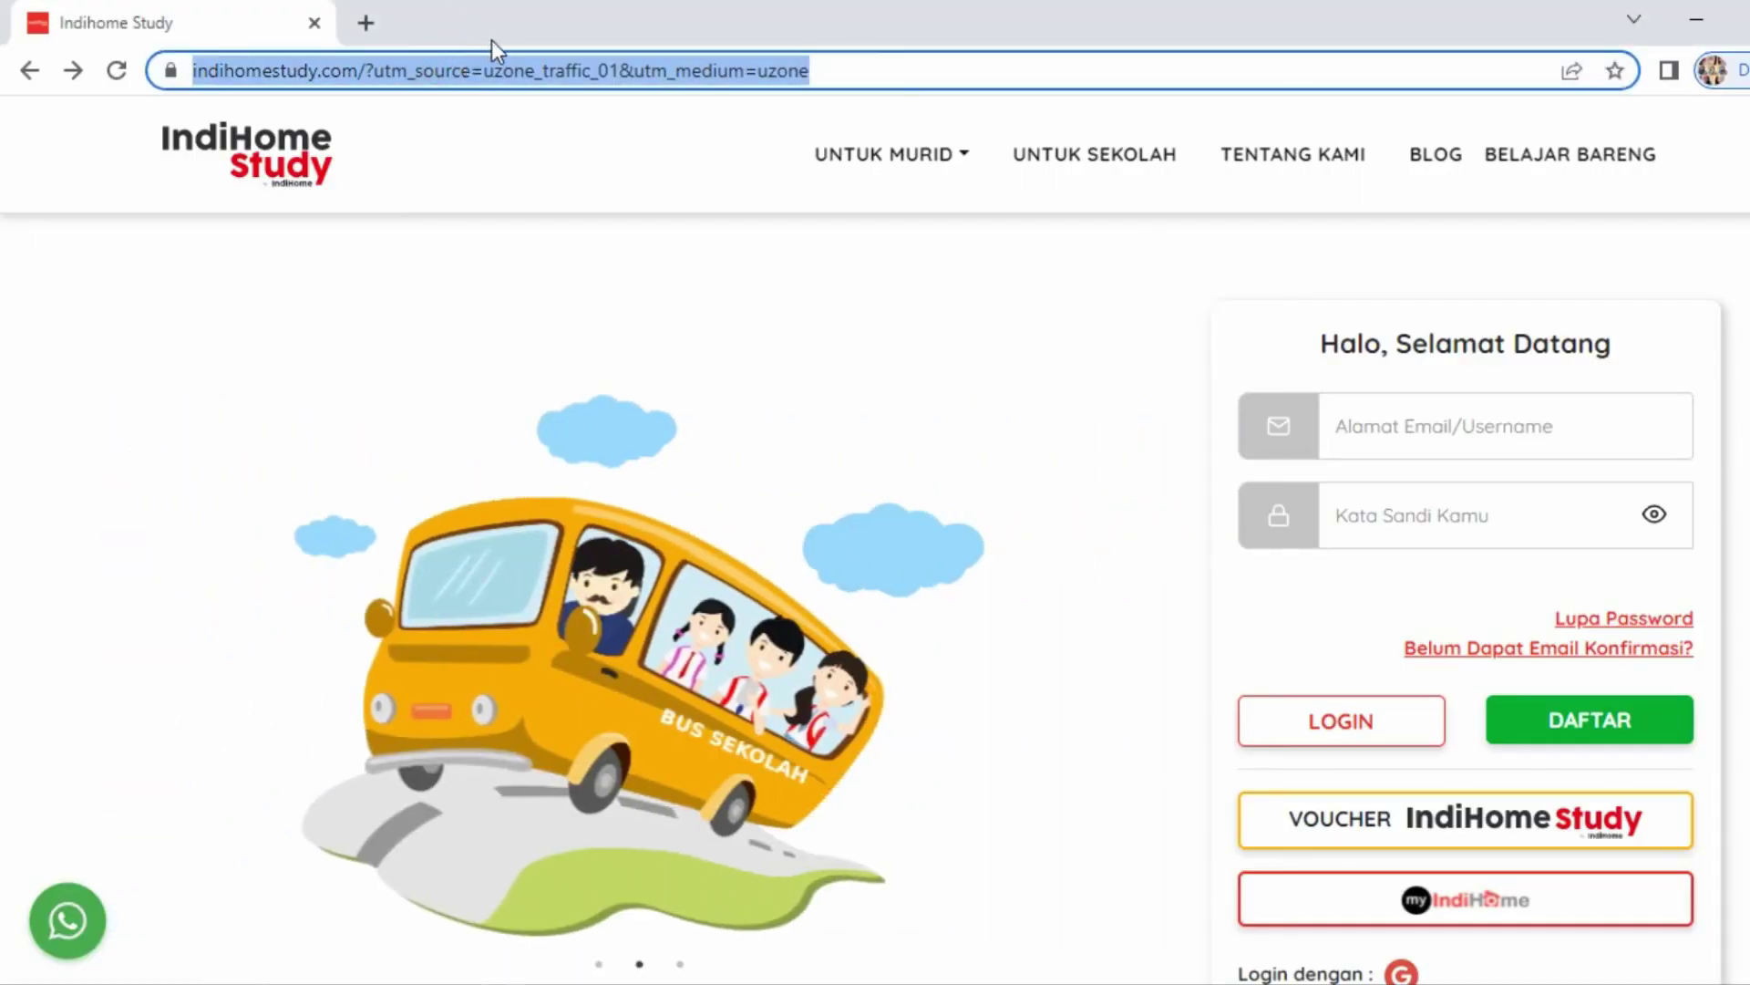
text(sekola)
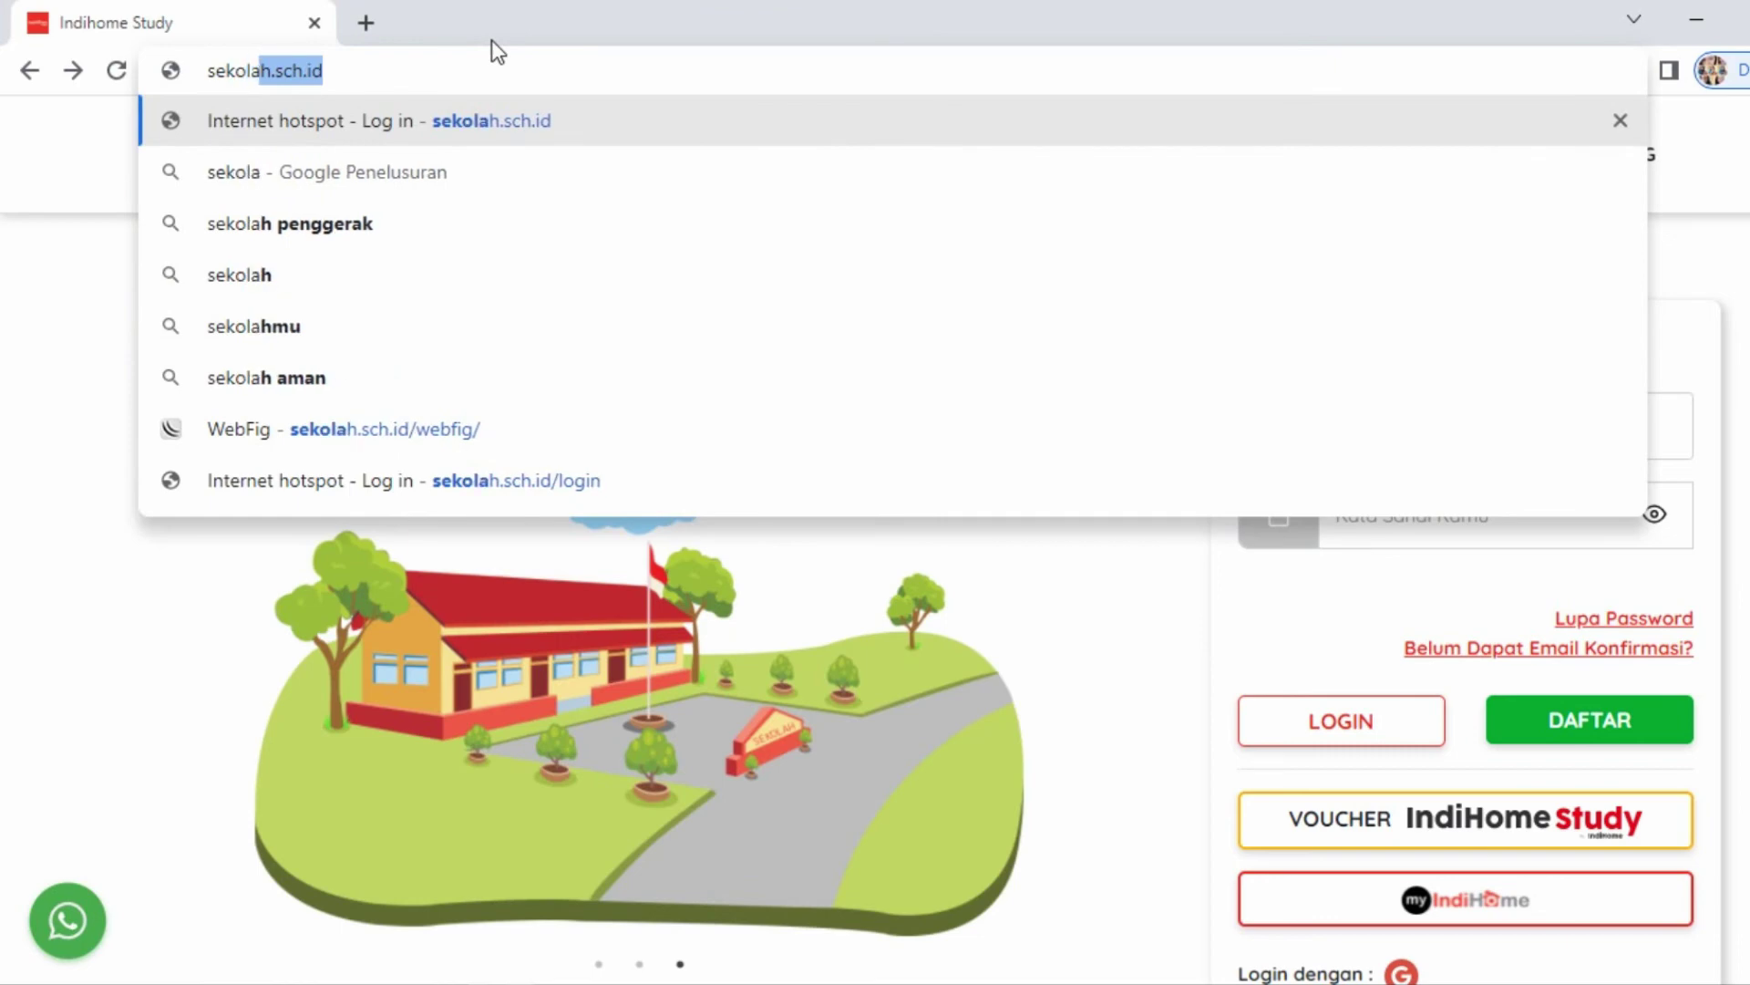
text(h)
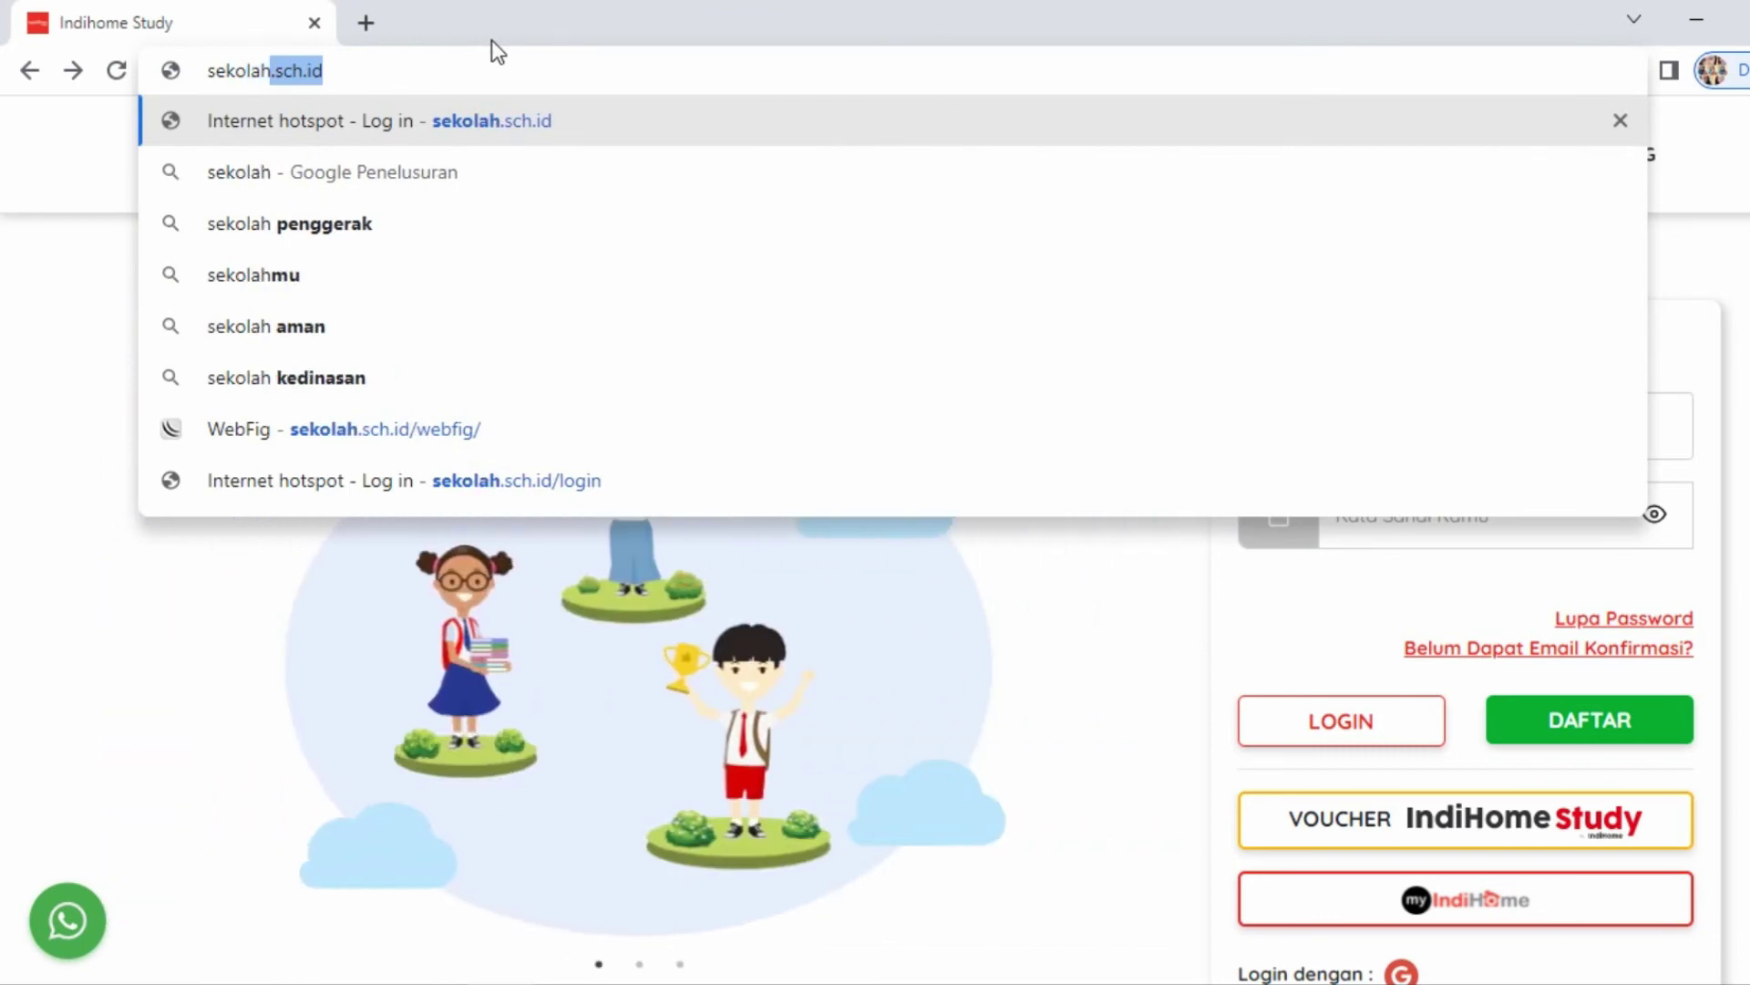
key(Return)
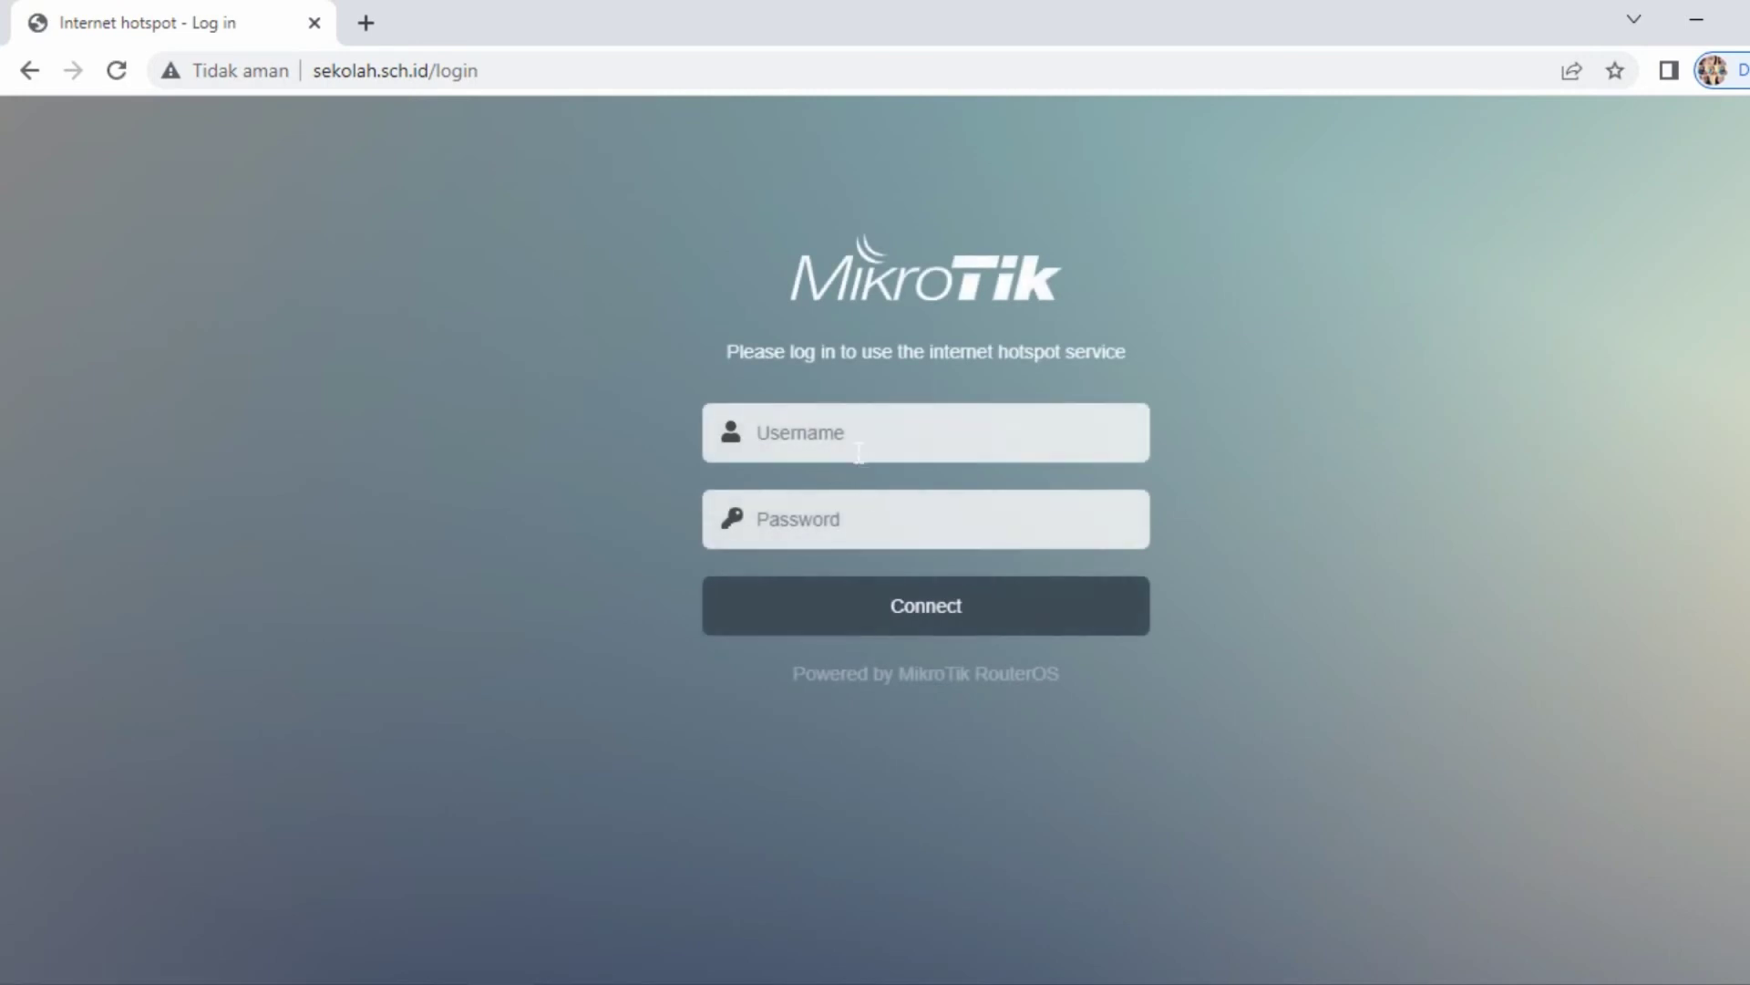
- Log in to the hotspot with username guru and its password
click(873, 436)
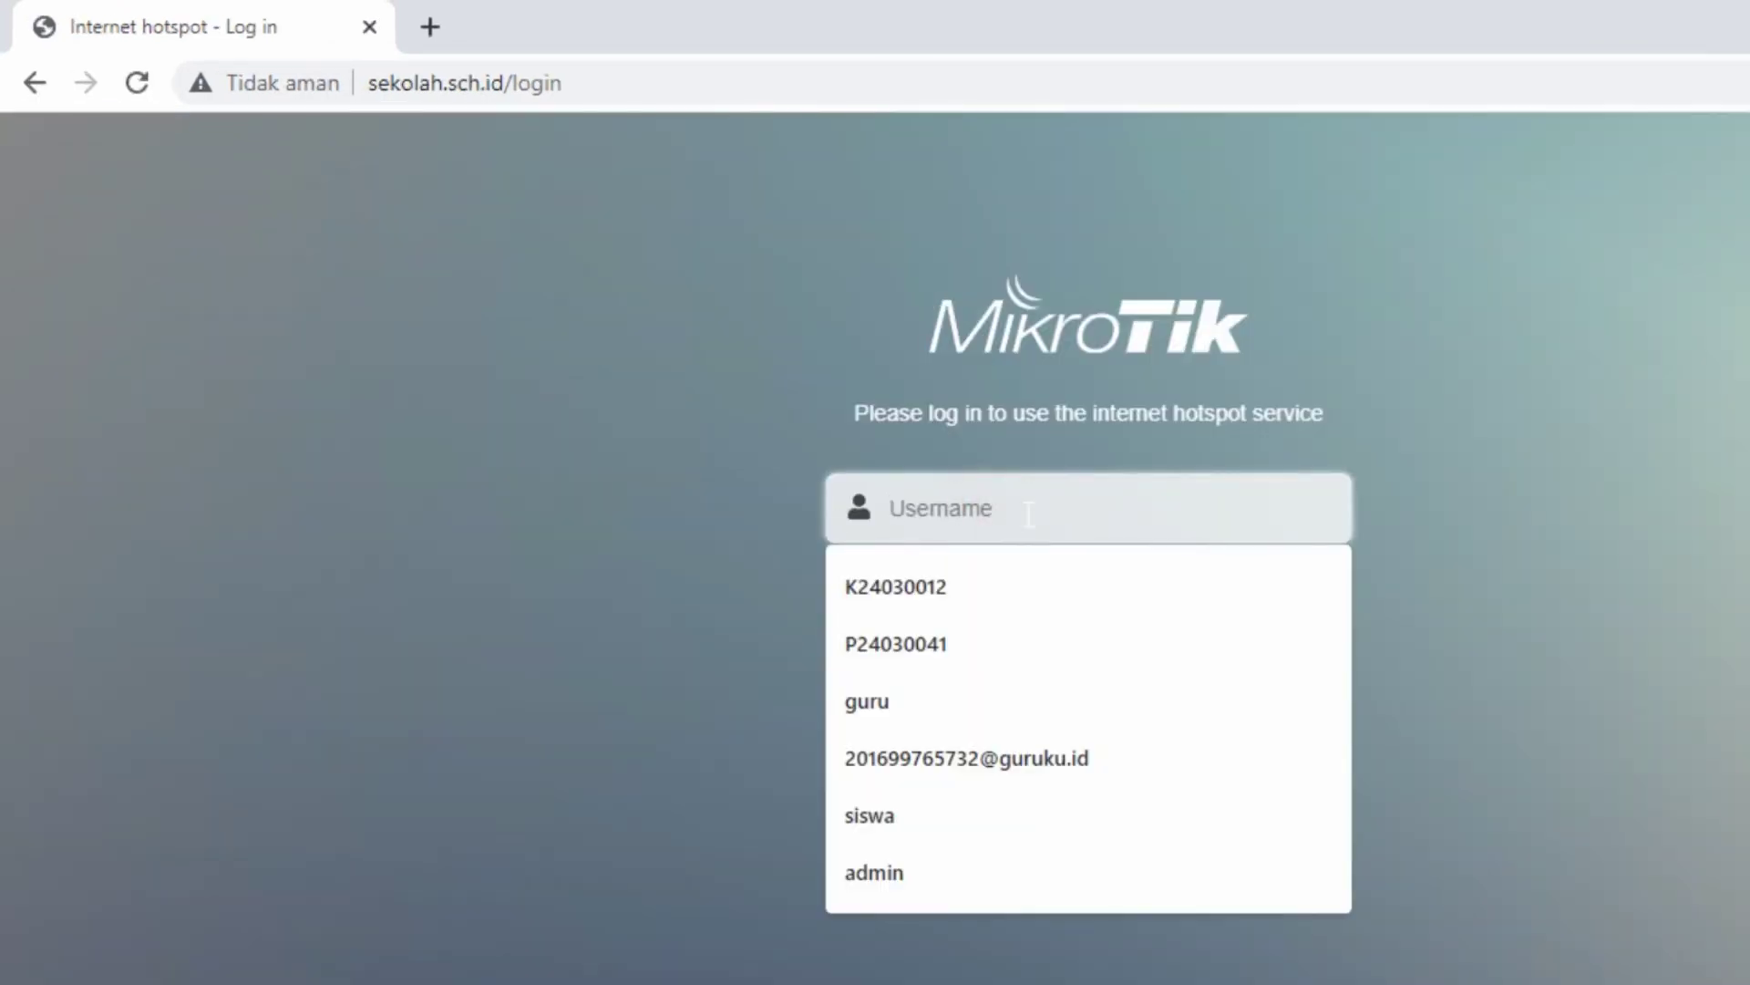
text(guru)
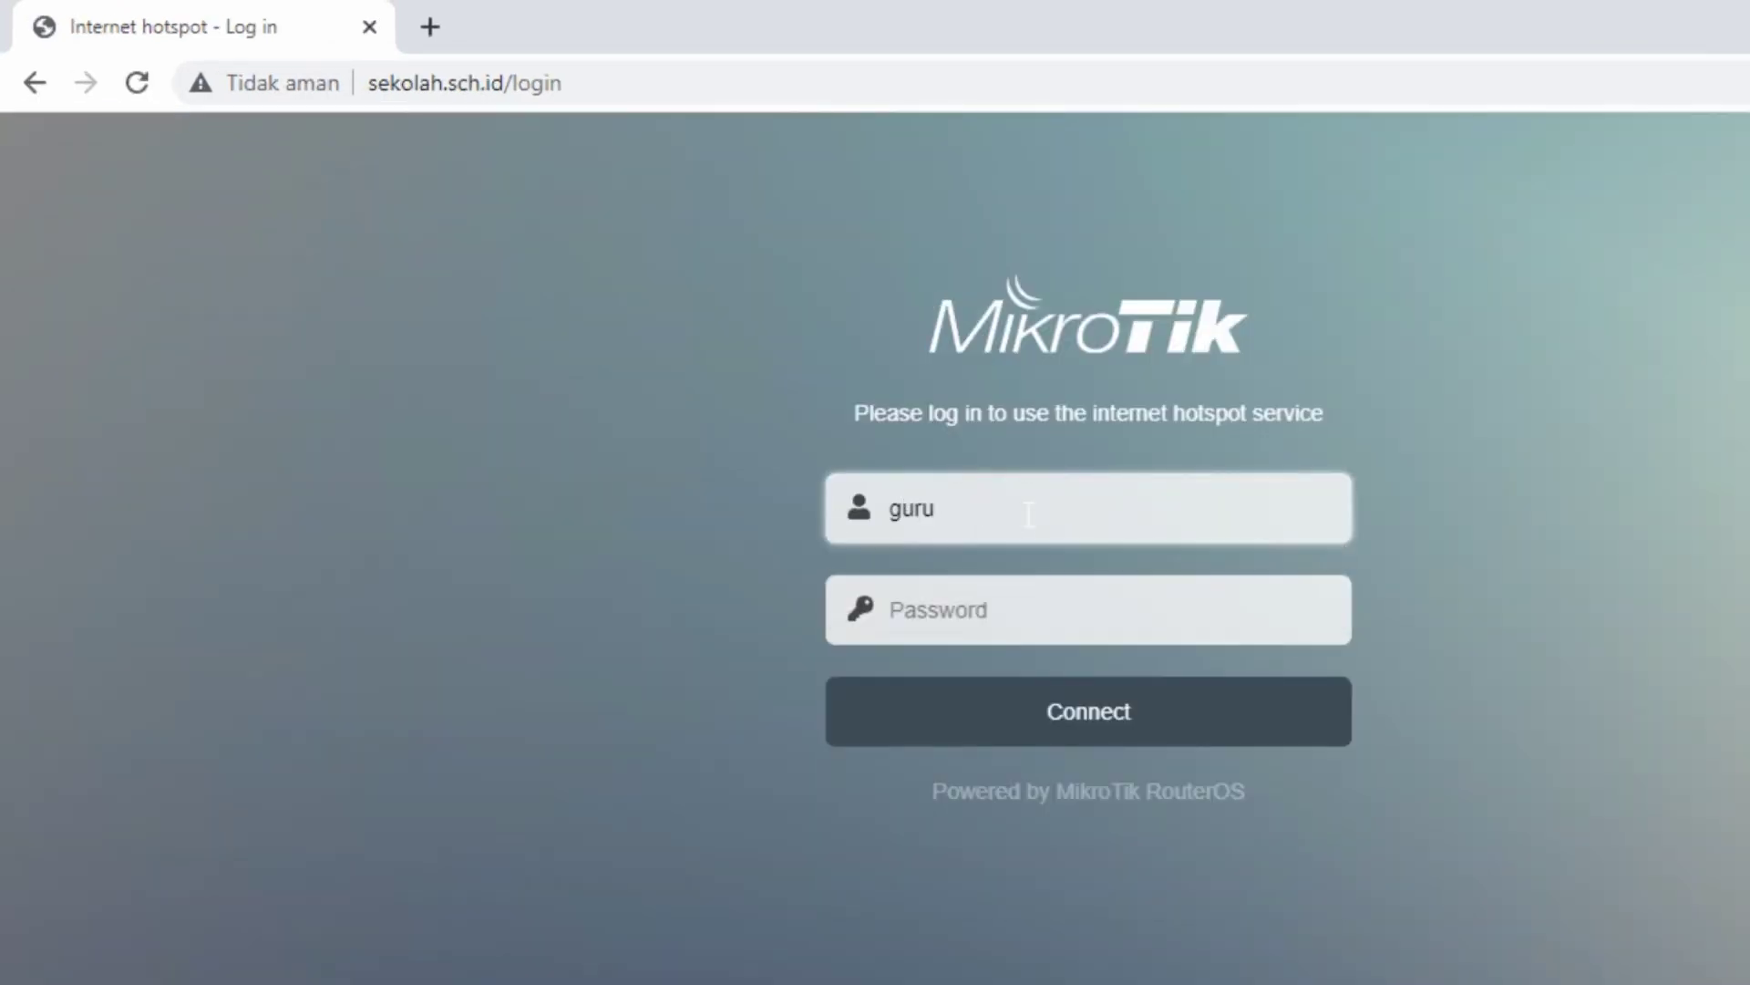
click(1008, 618)
text(••)
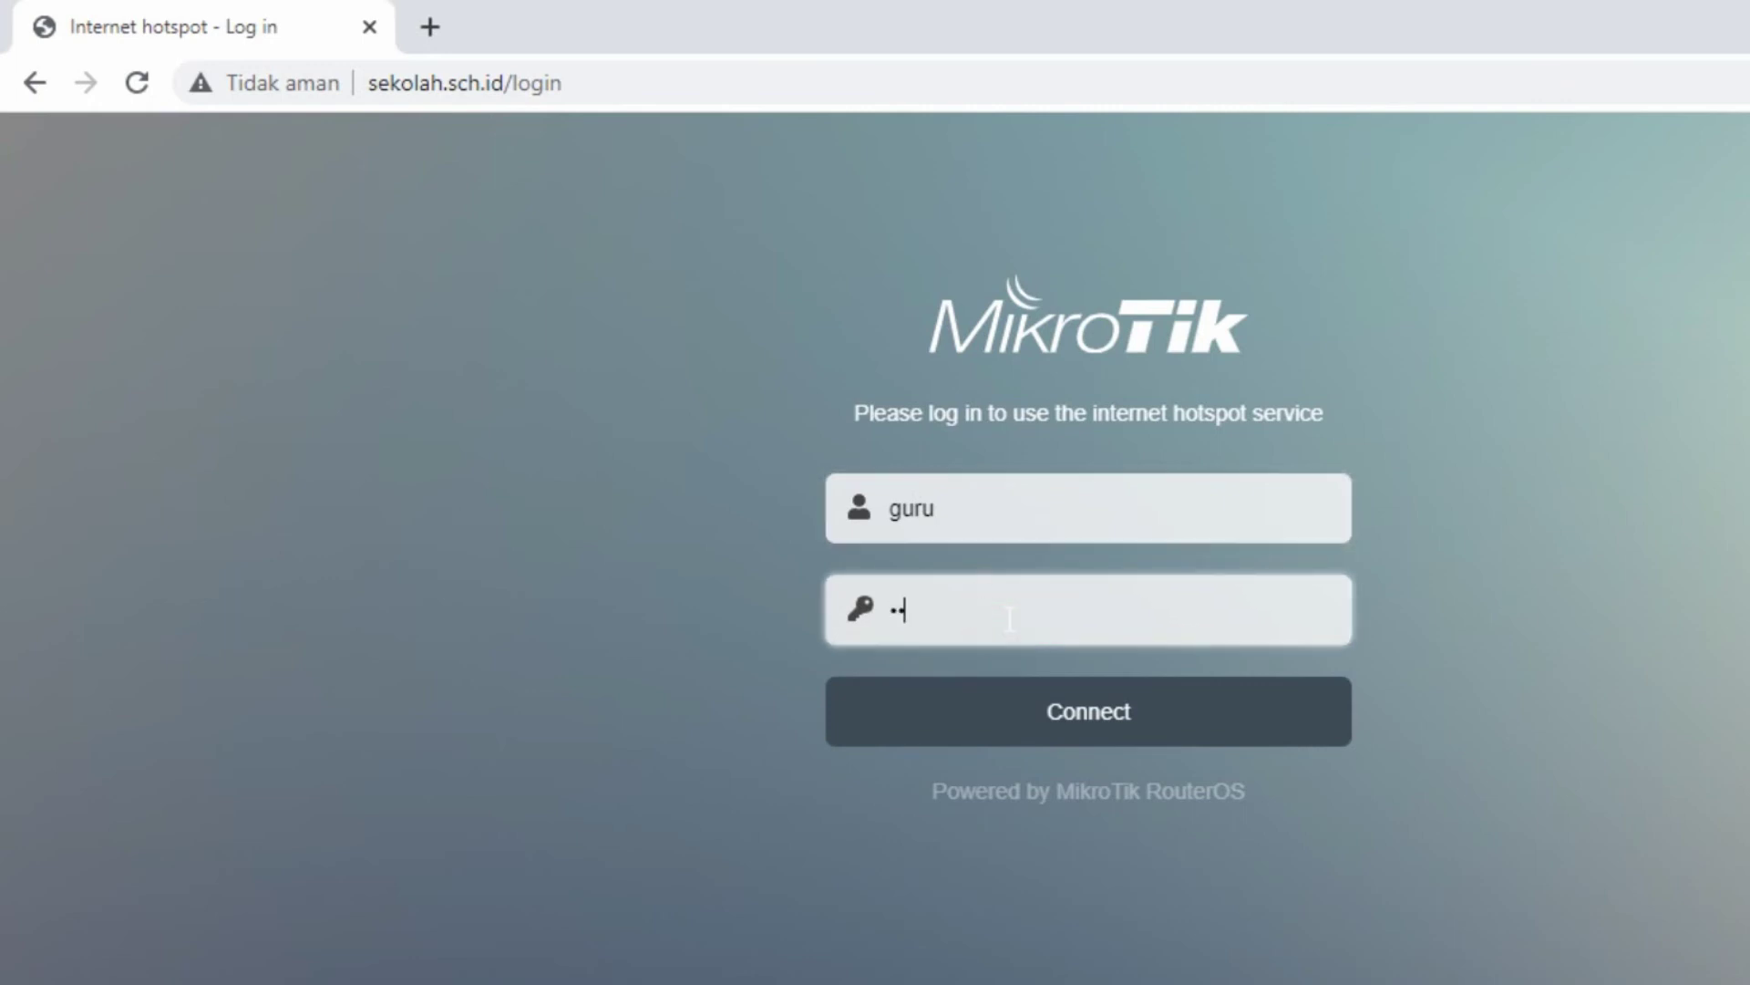
click(1083, 717)
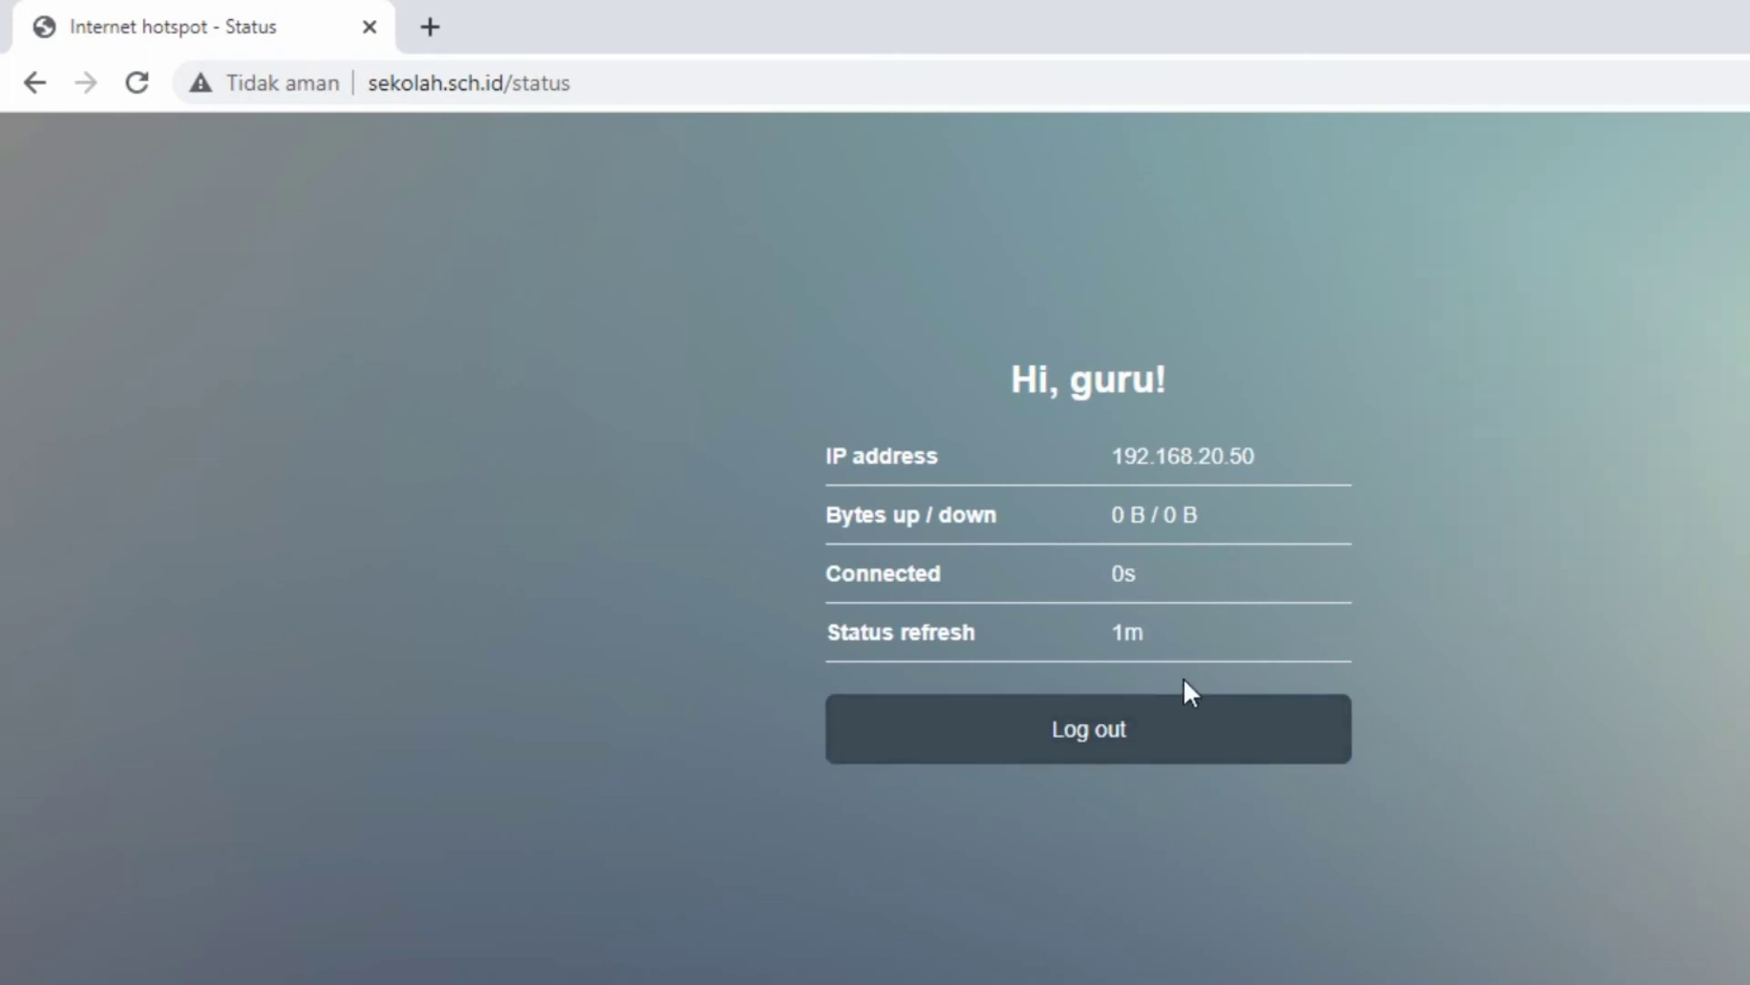
key(ctrl+t)
click(419, 71)
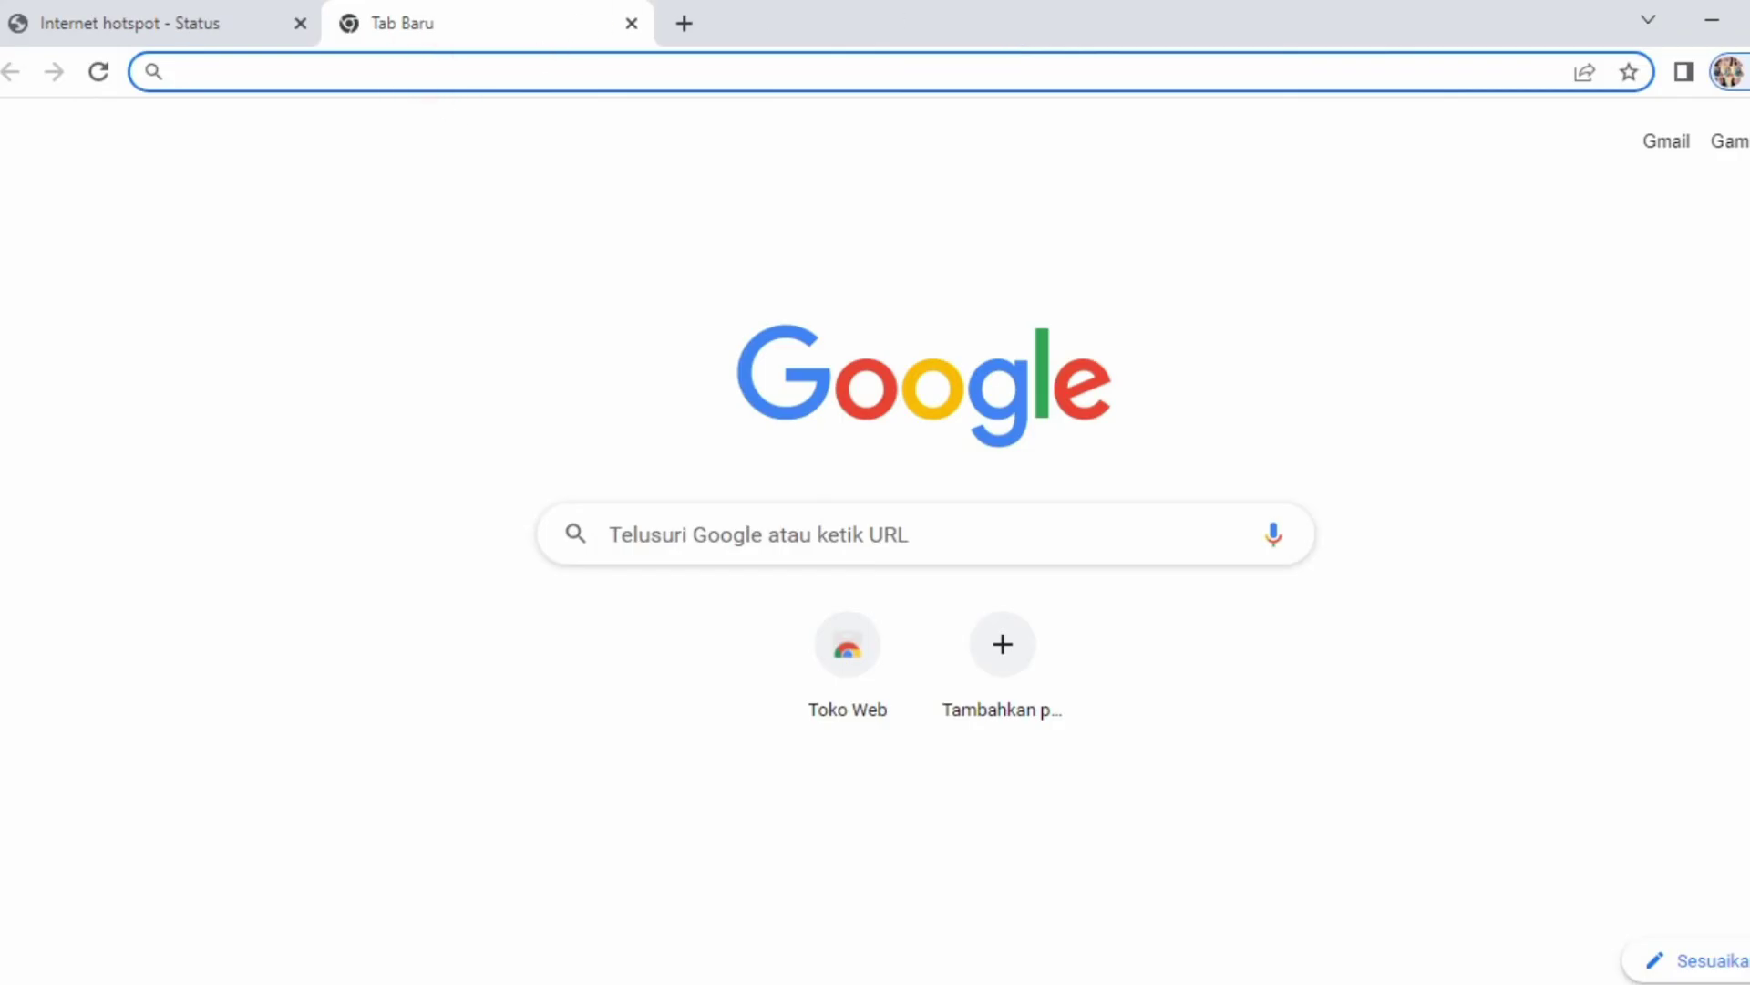
text(www)
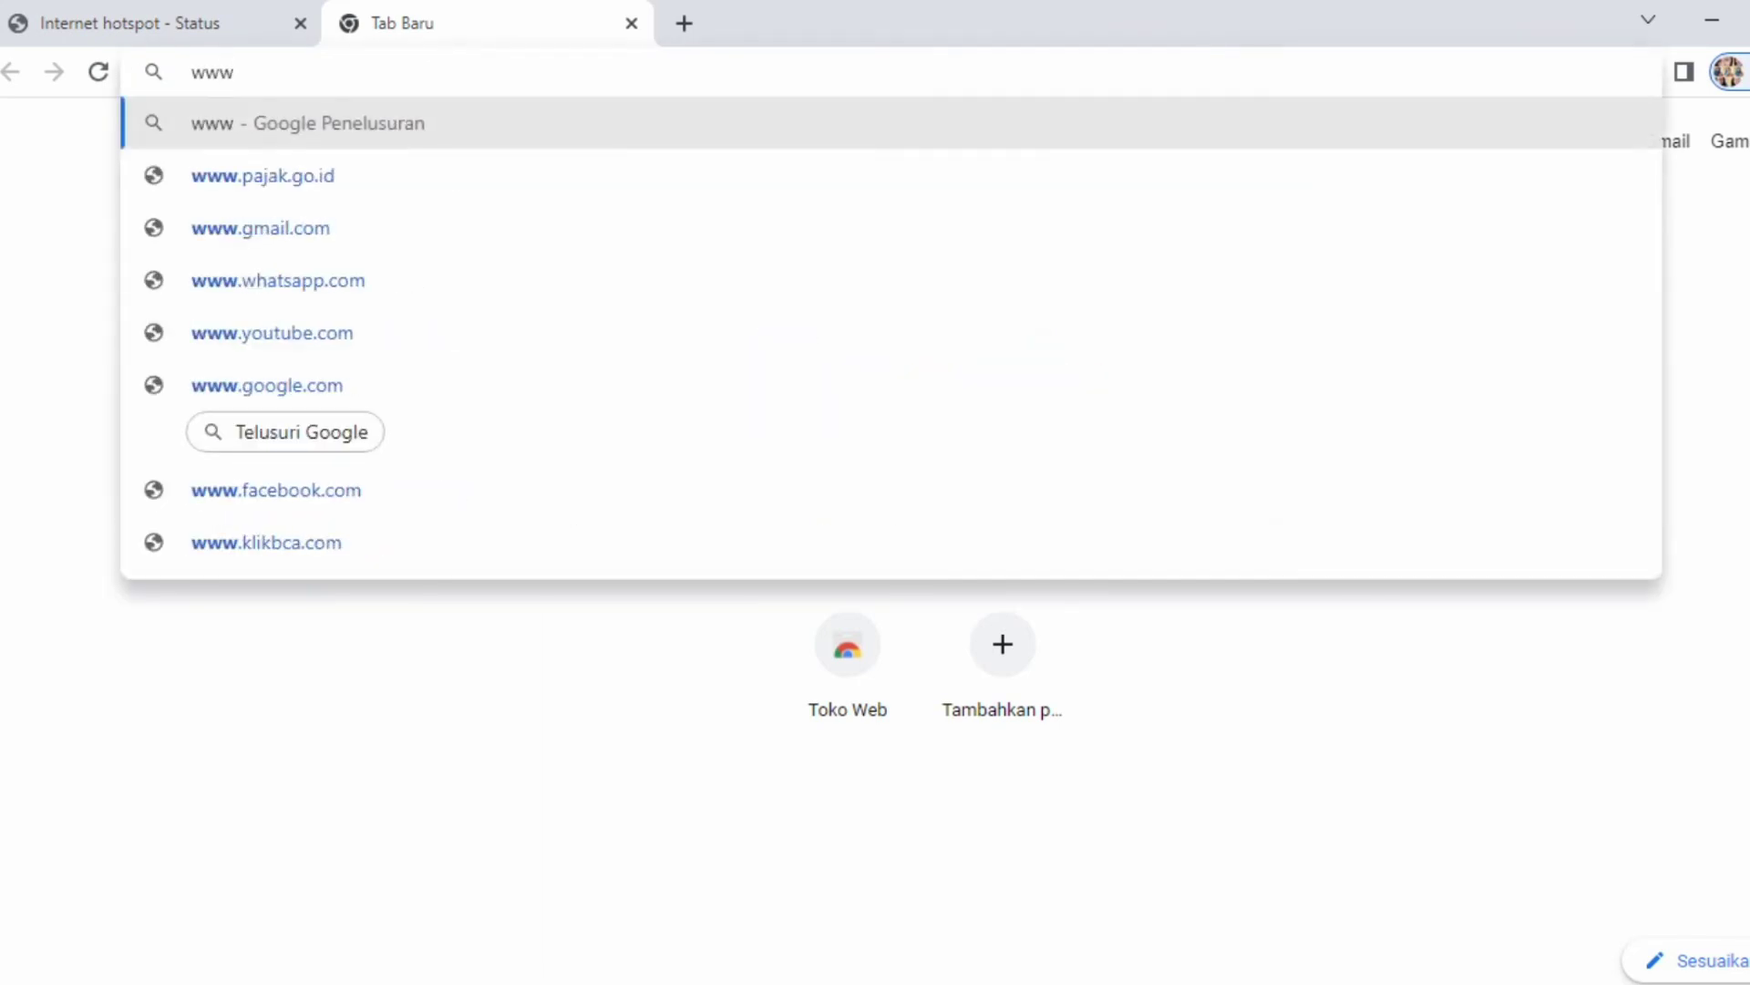
text(.you)
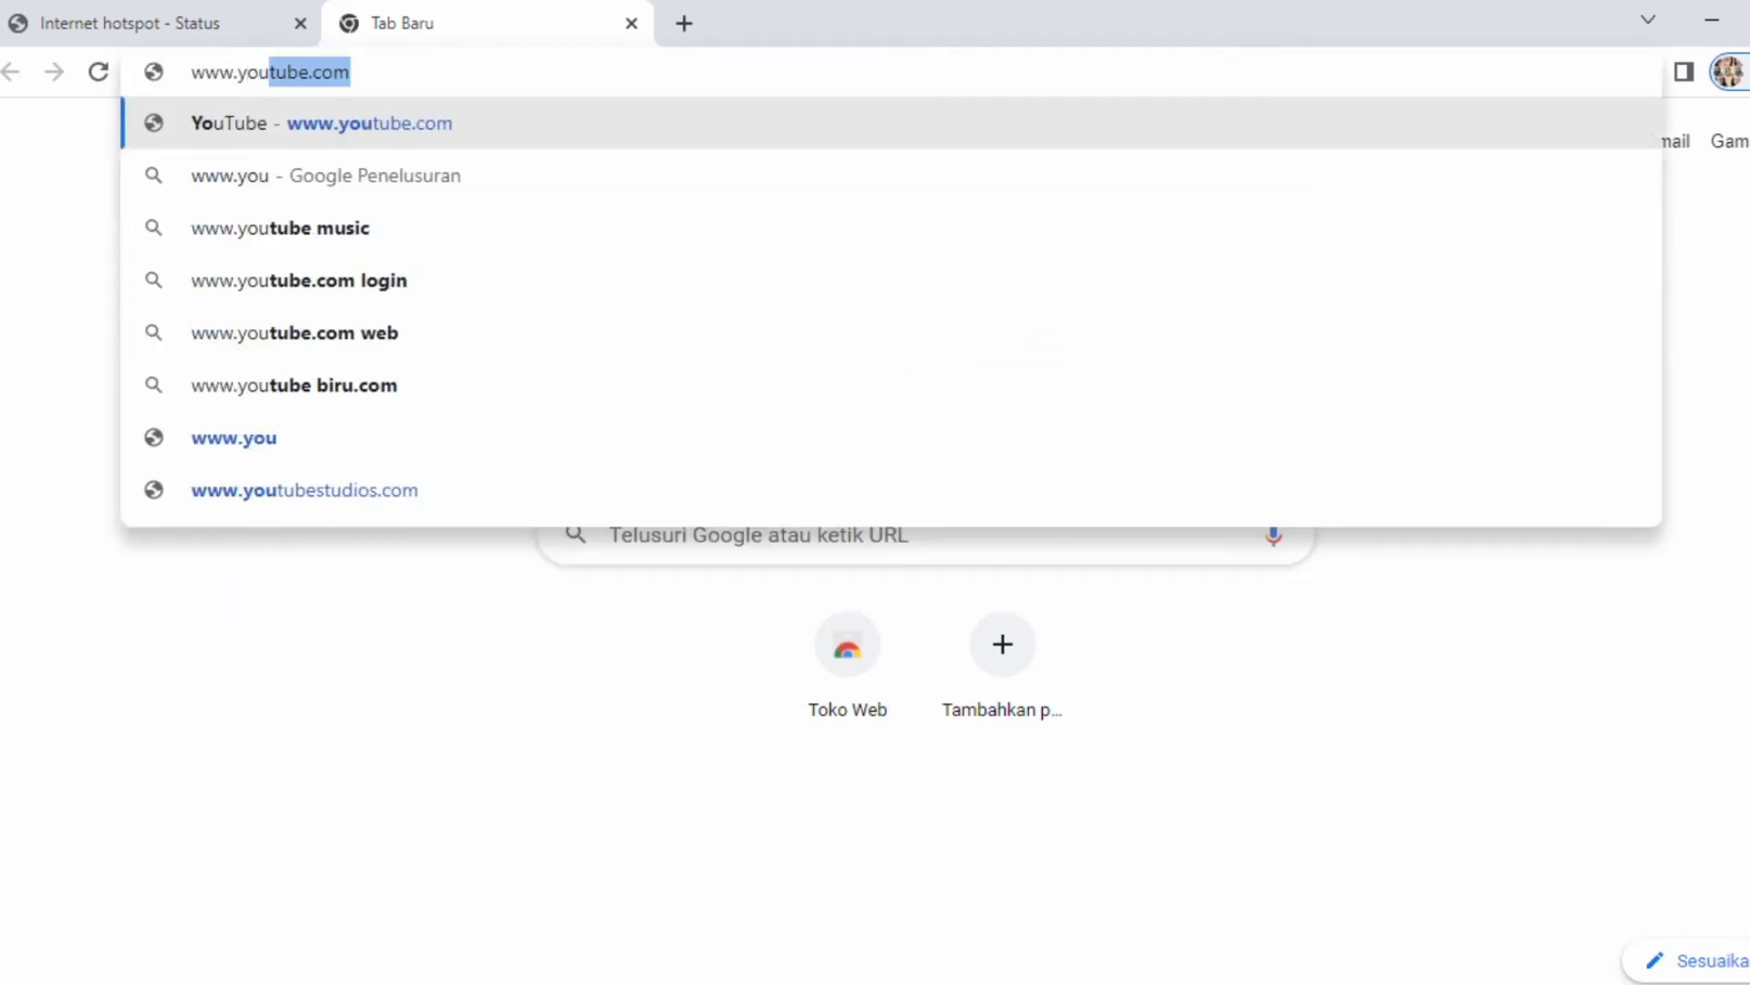
text(tube.)
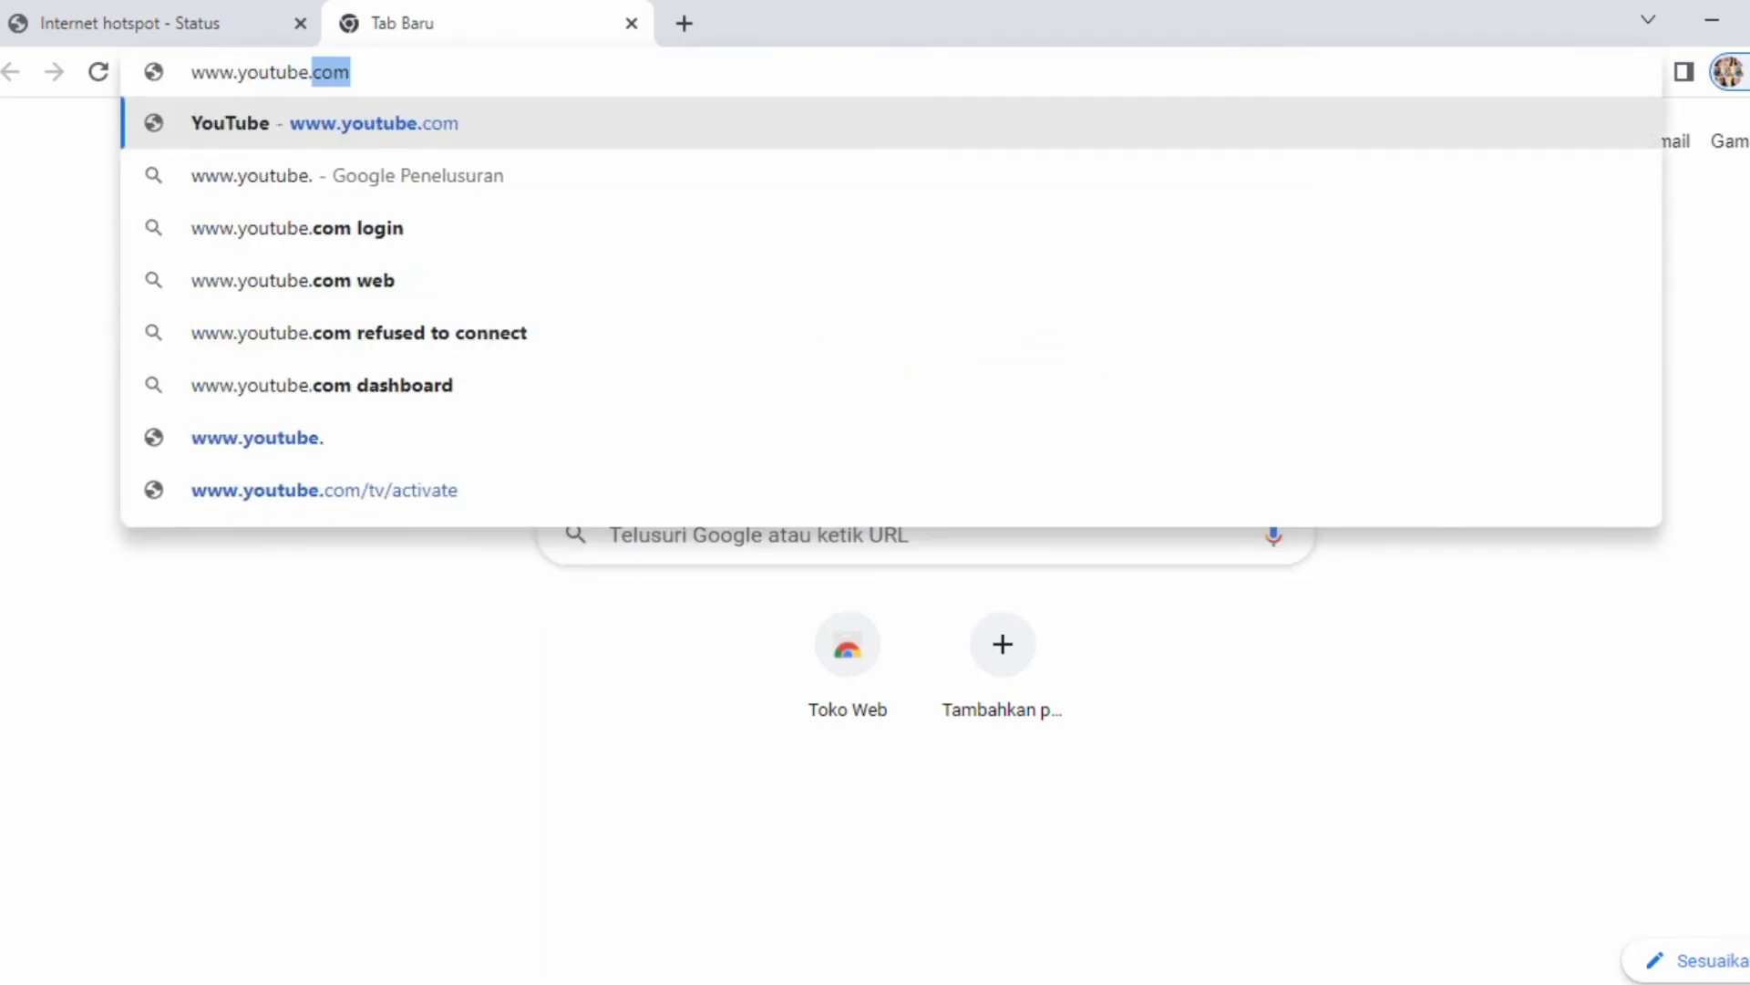
key(Return)
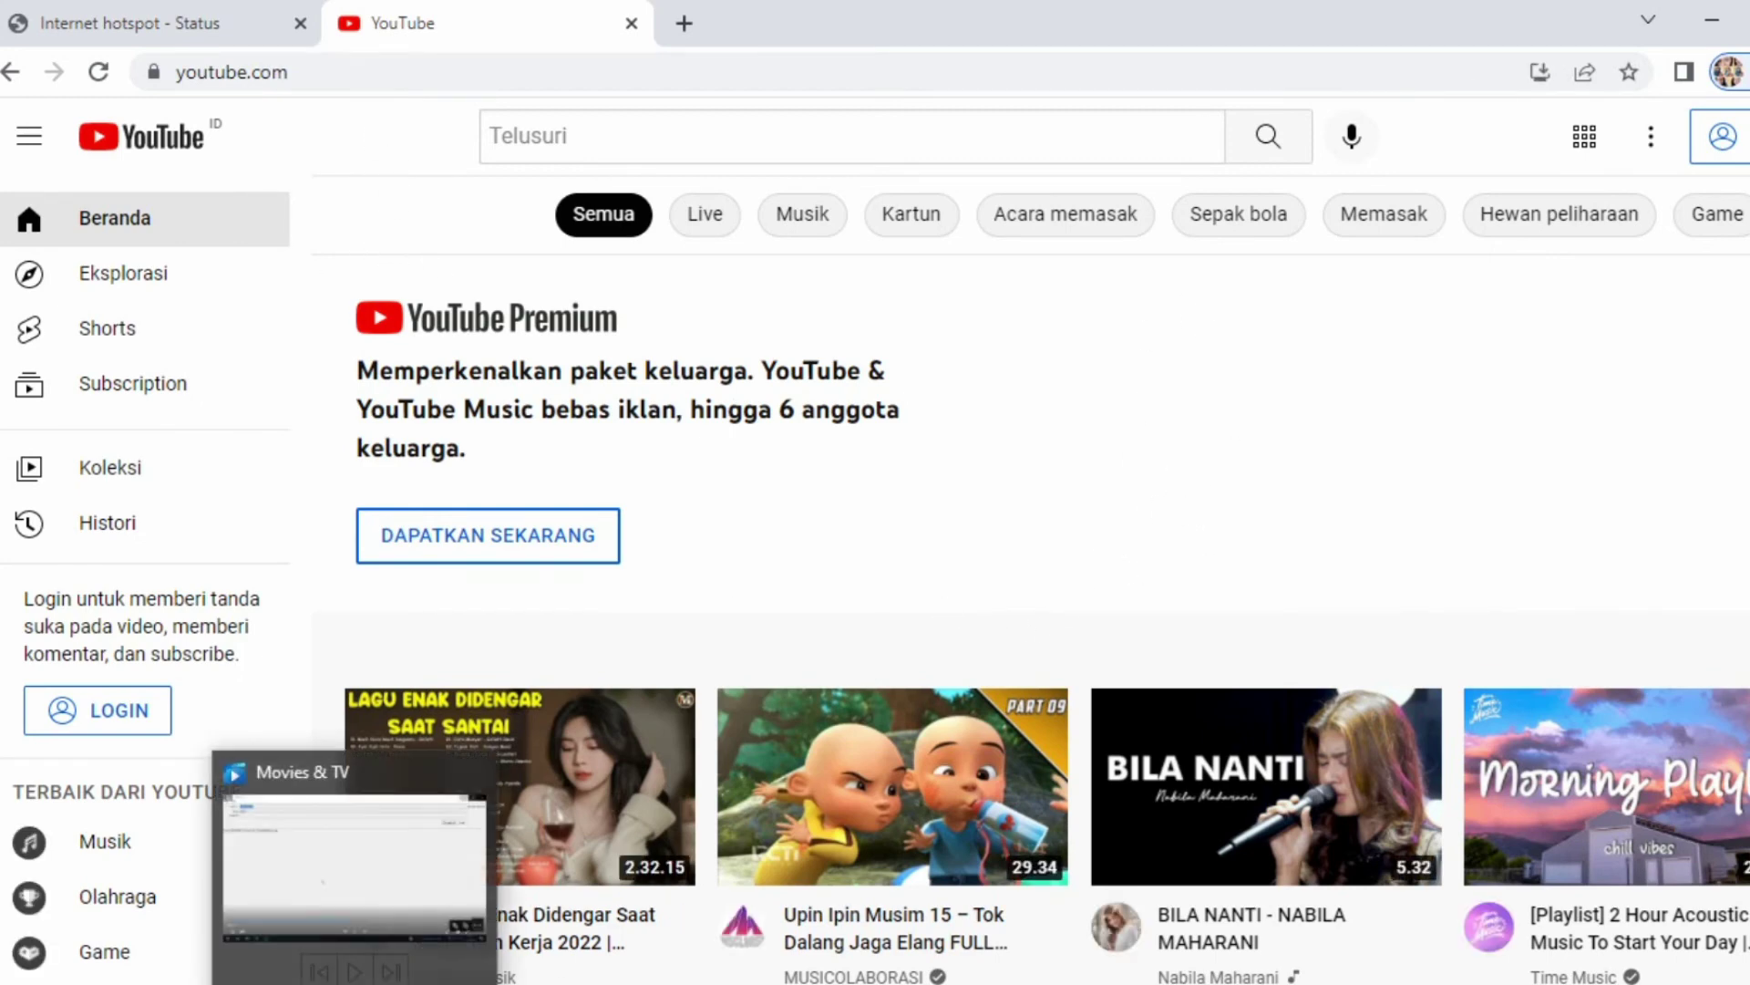
- Log out of the hotspot on the status page and log back in
click(139, 26)
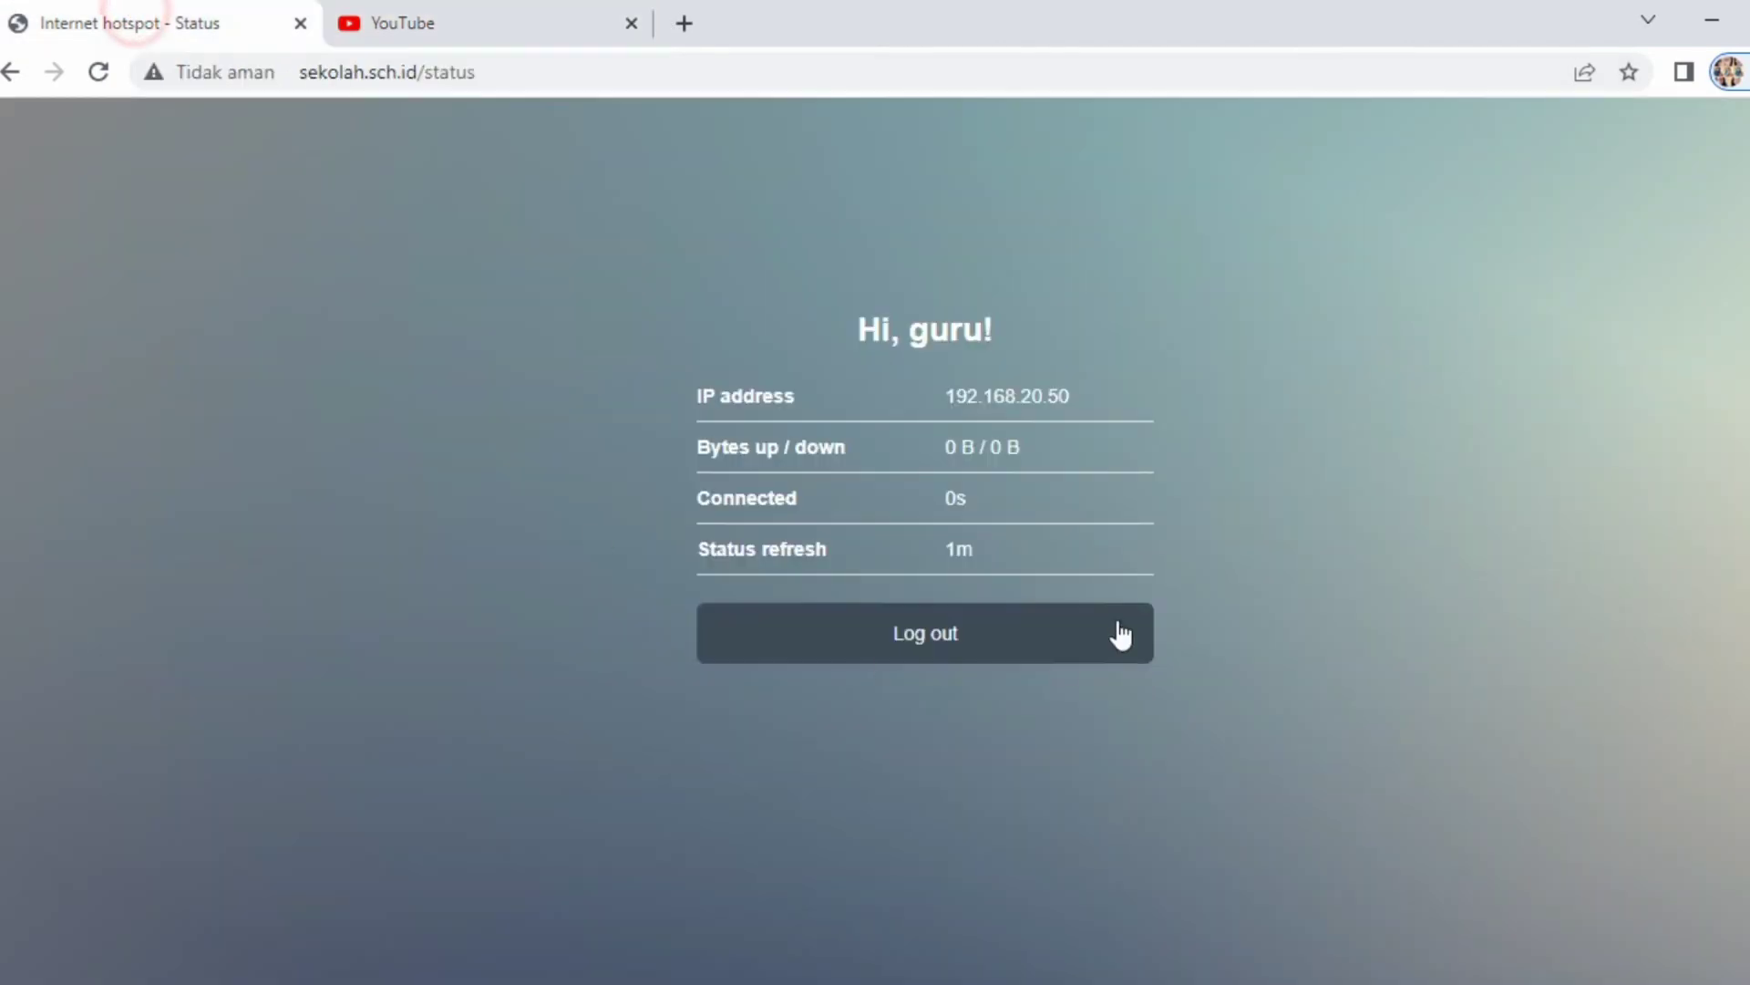
click(980, 635)
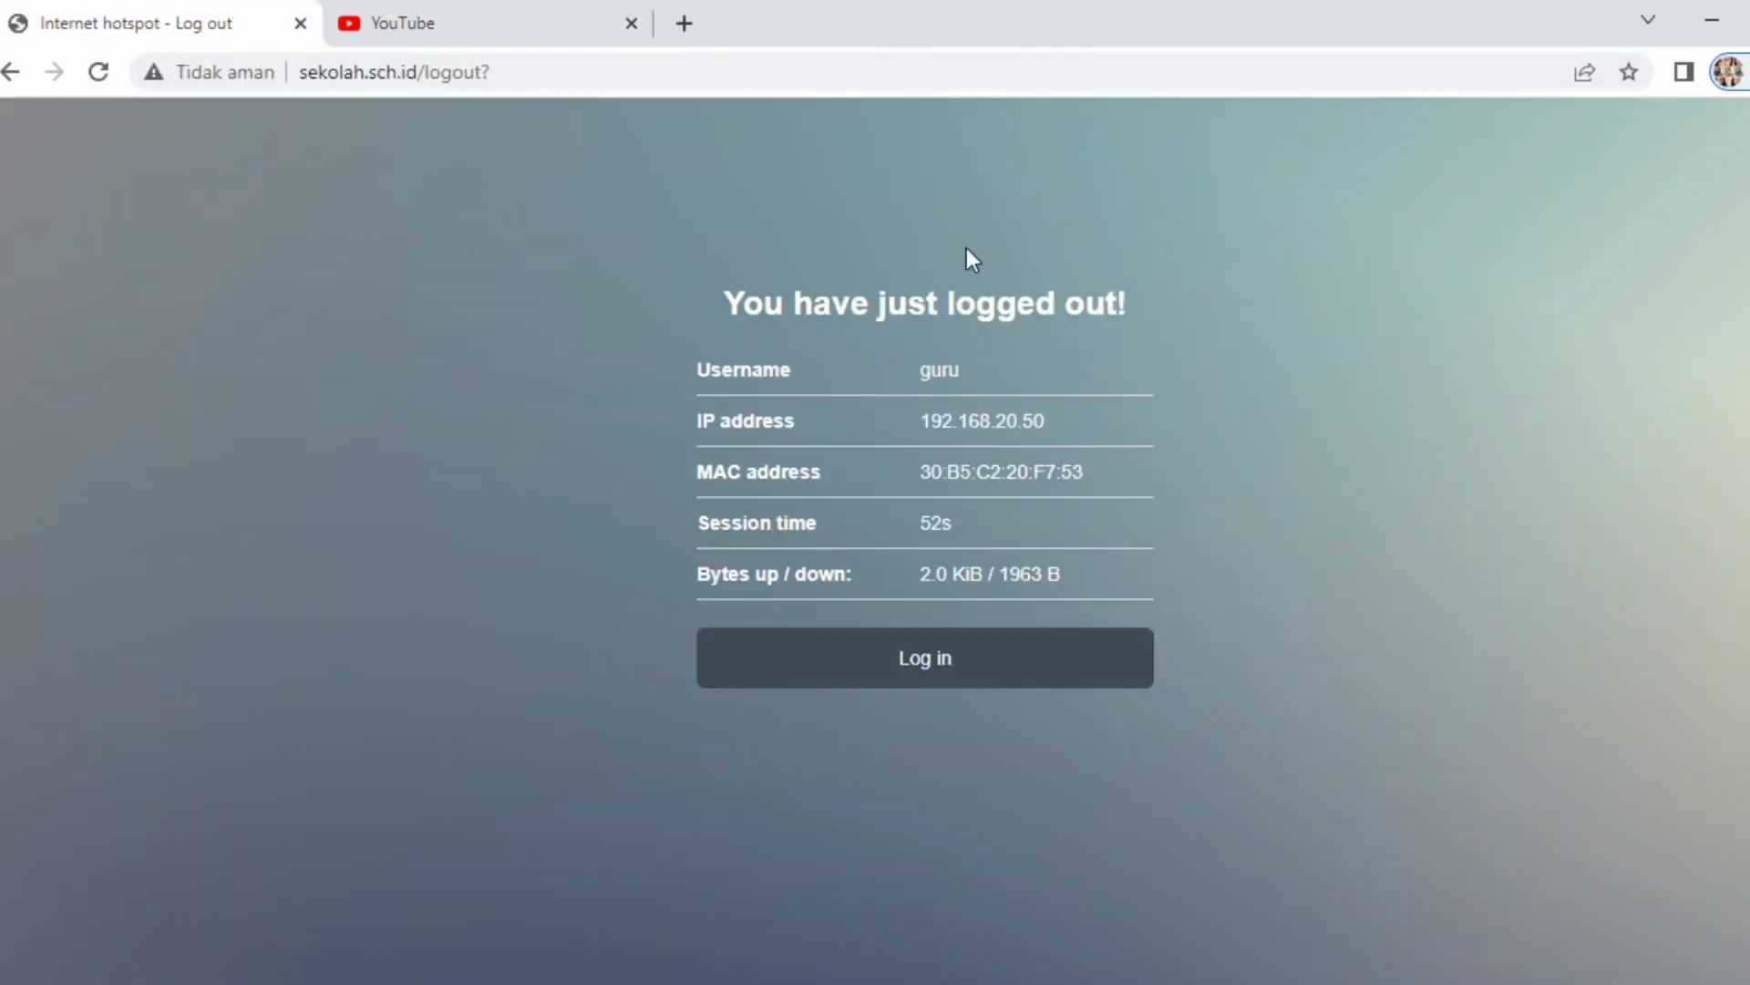
click(925, 663)
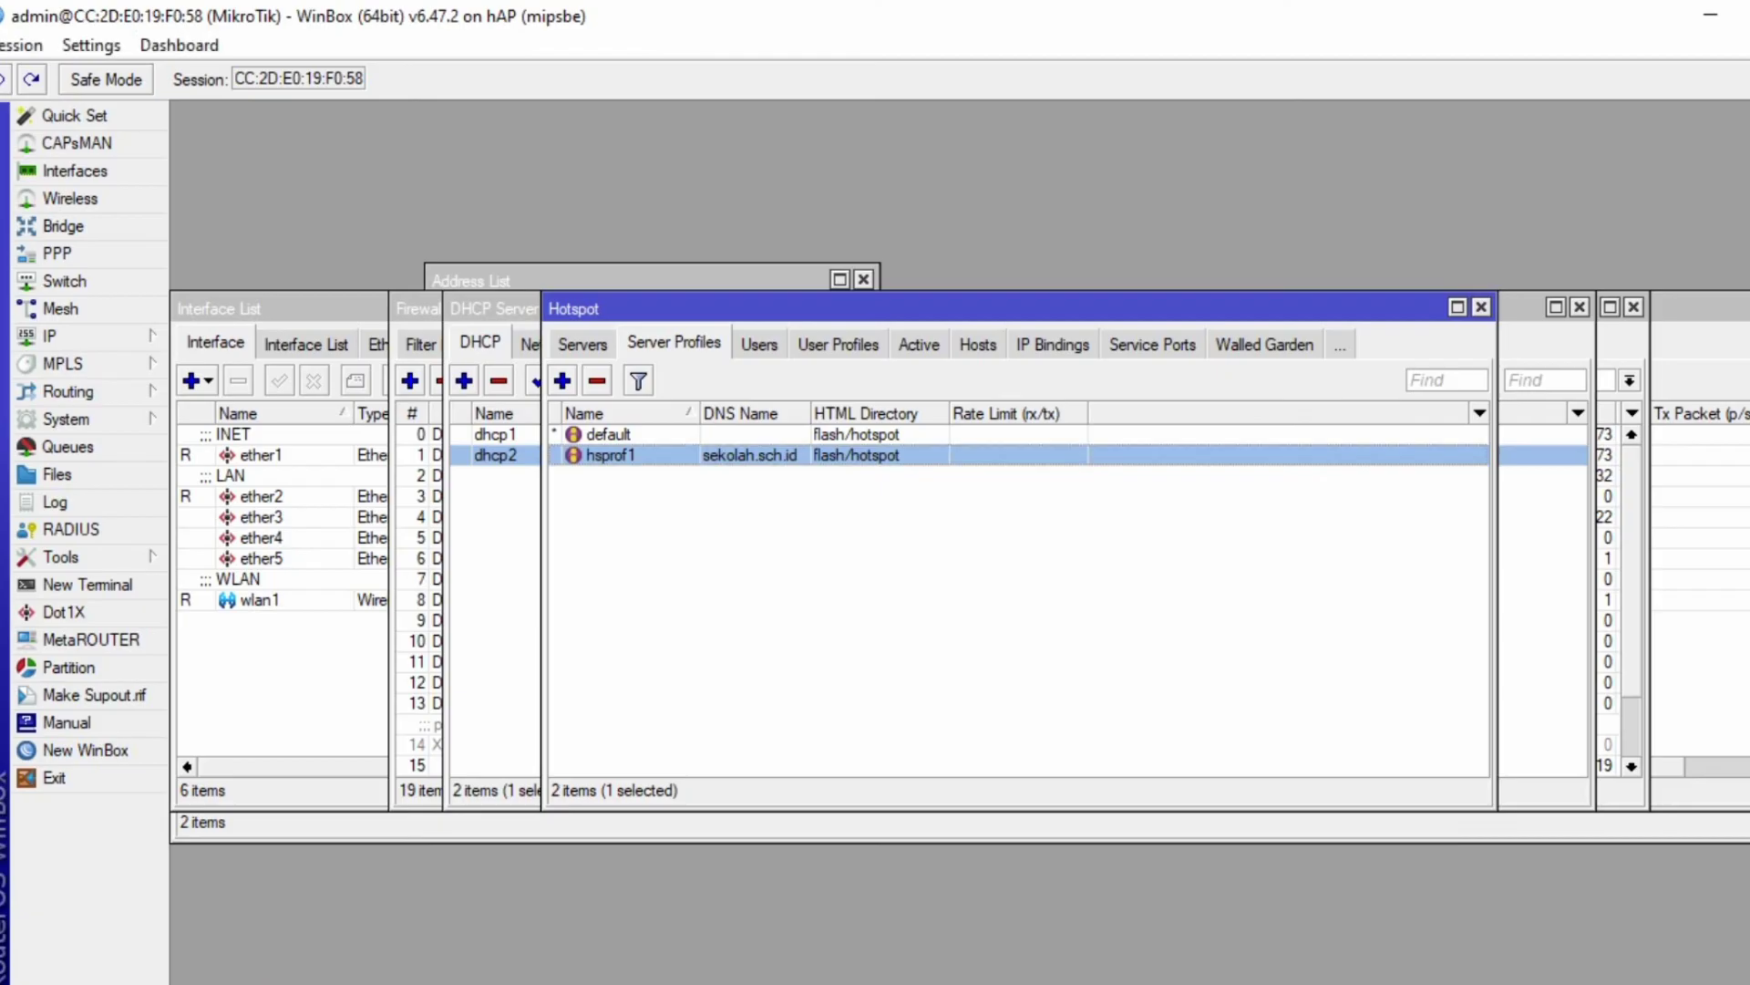
click(583, 342)
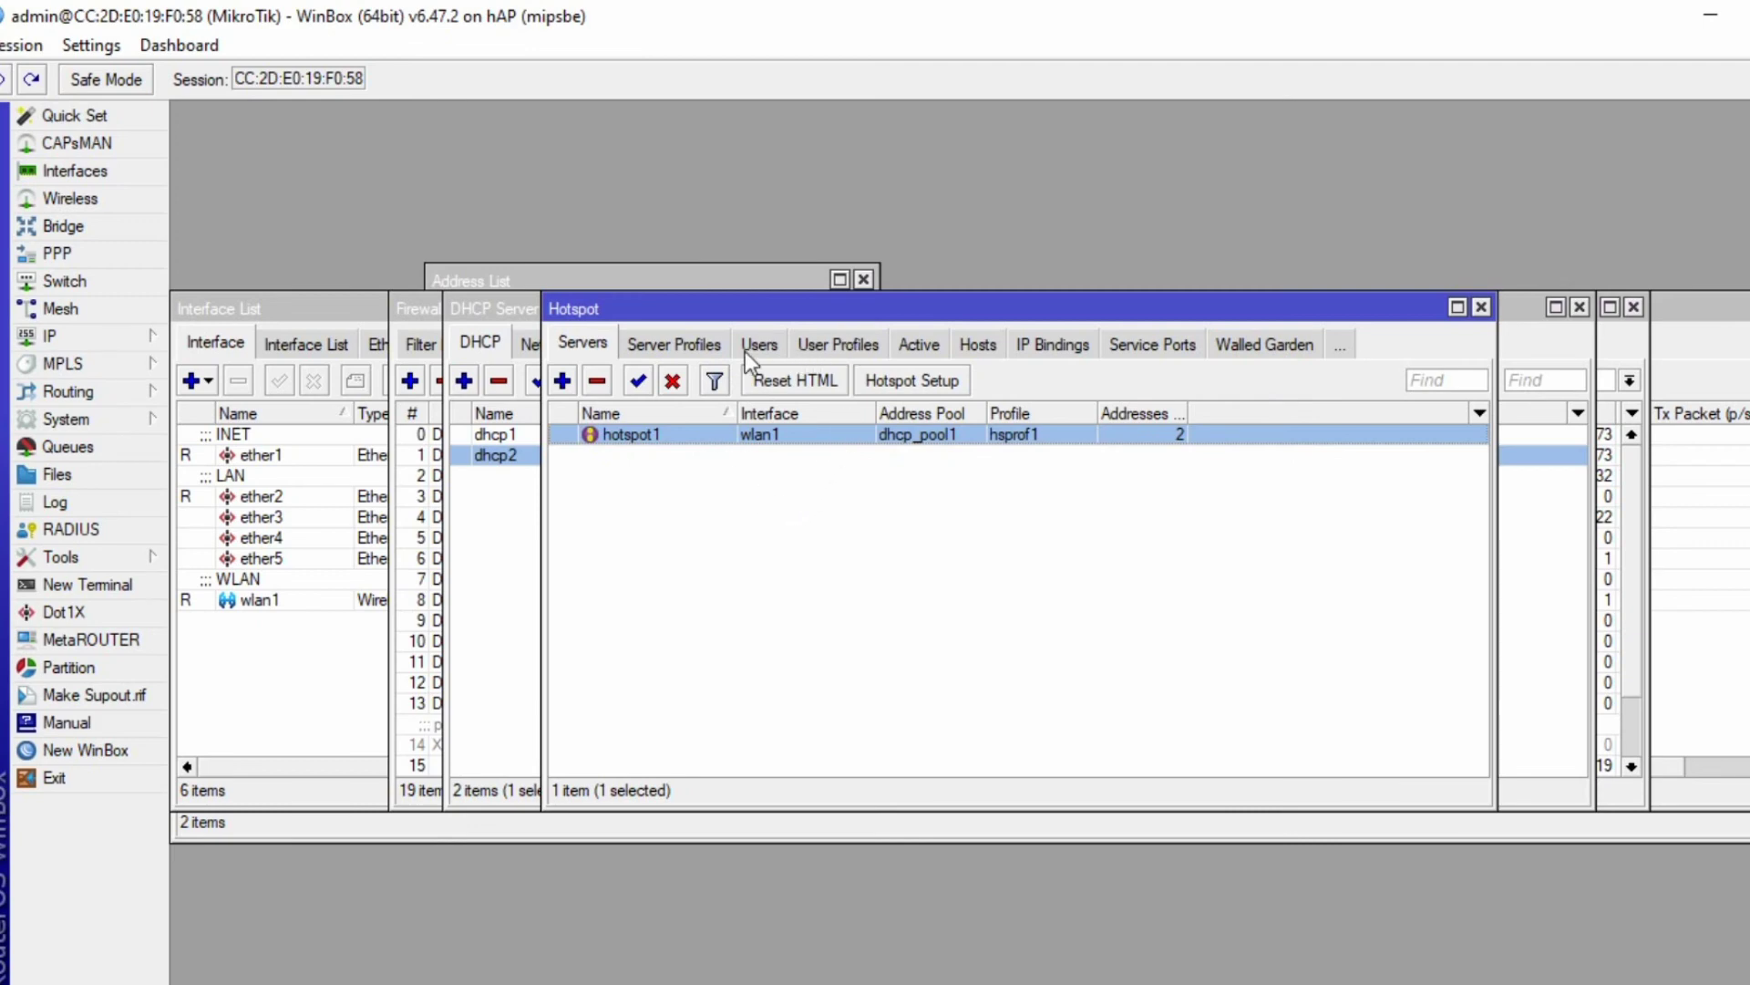
- Uncheck Cookie login in server profile hsprof1, leaving HTTP CHAP only, and apply
click(663, 345)
double_click(710, 456)
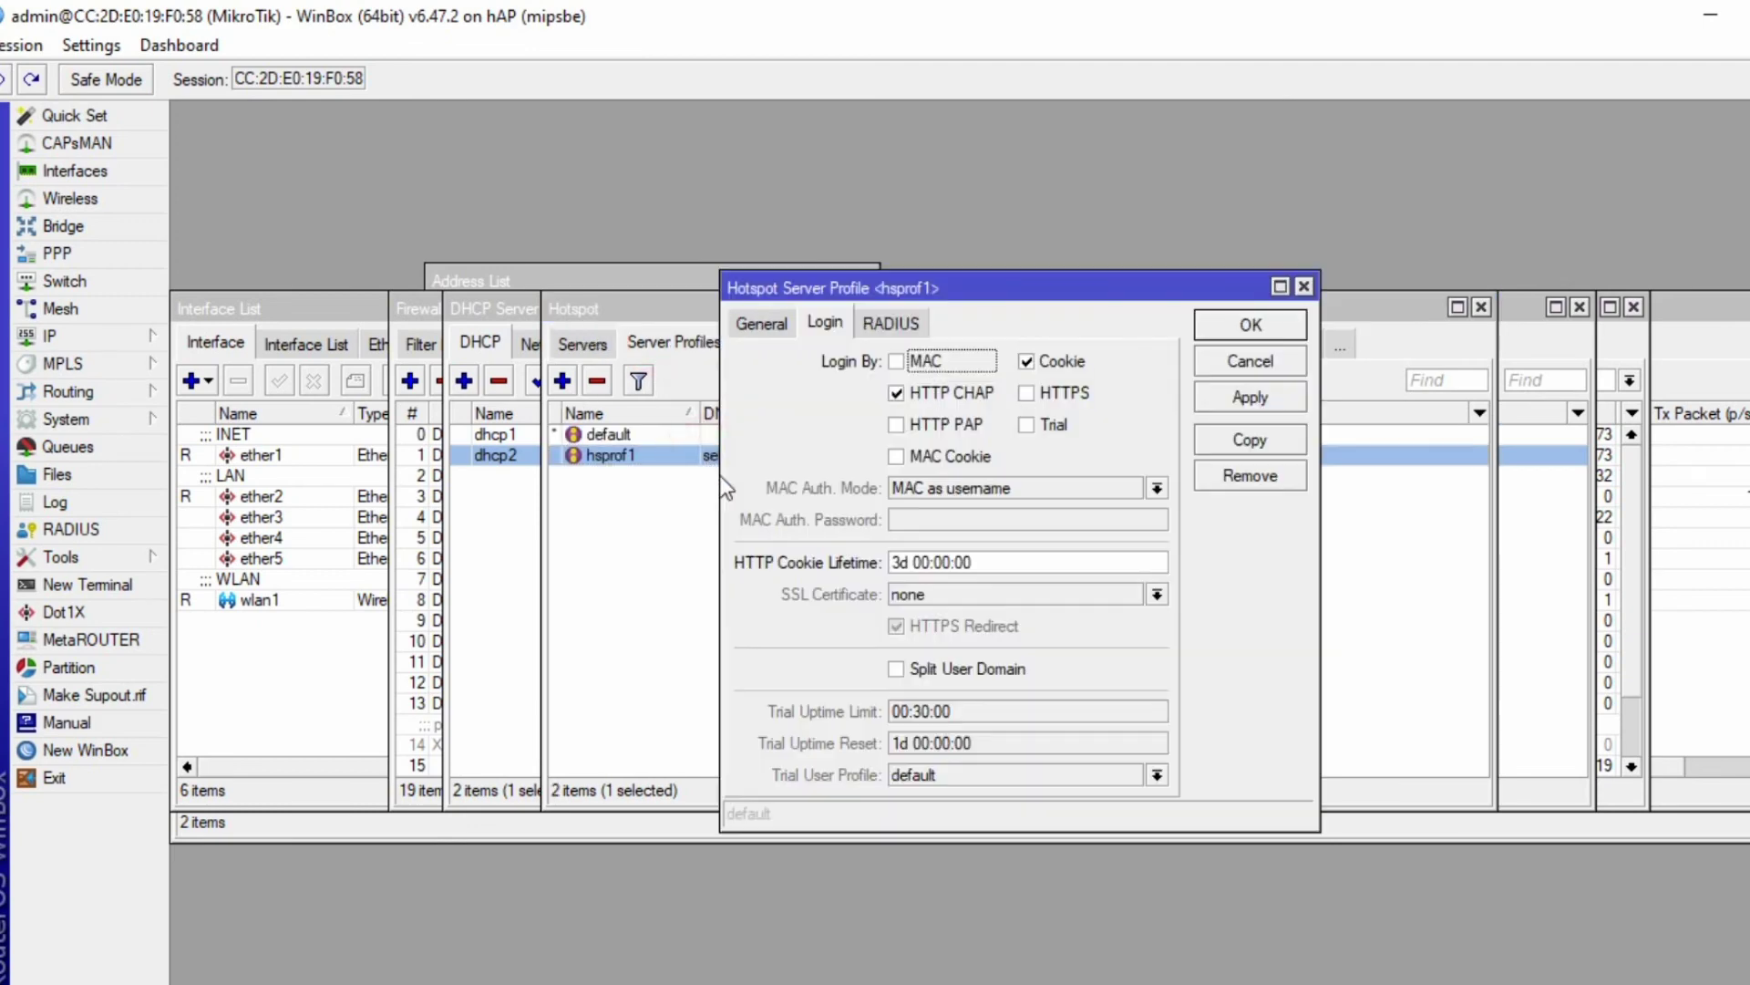
click(1027, 361)
click(1224, 398)
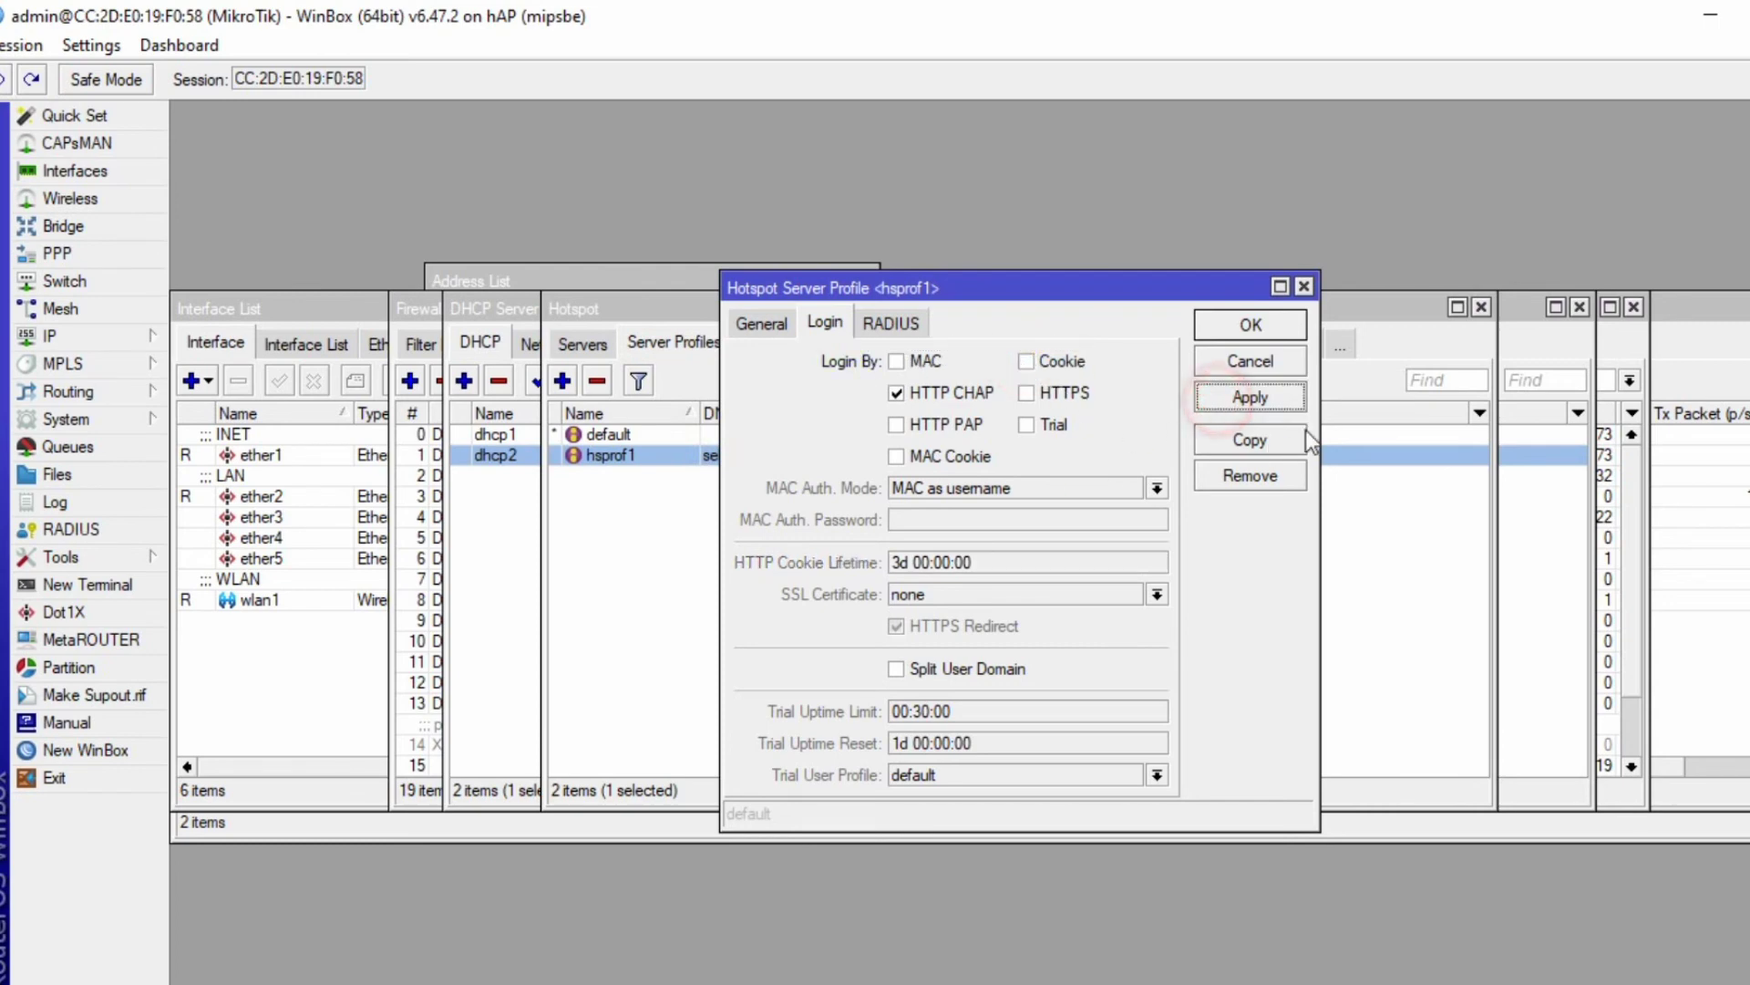
click(1249, 326)
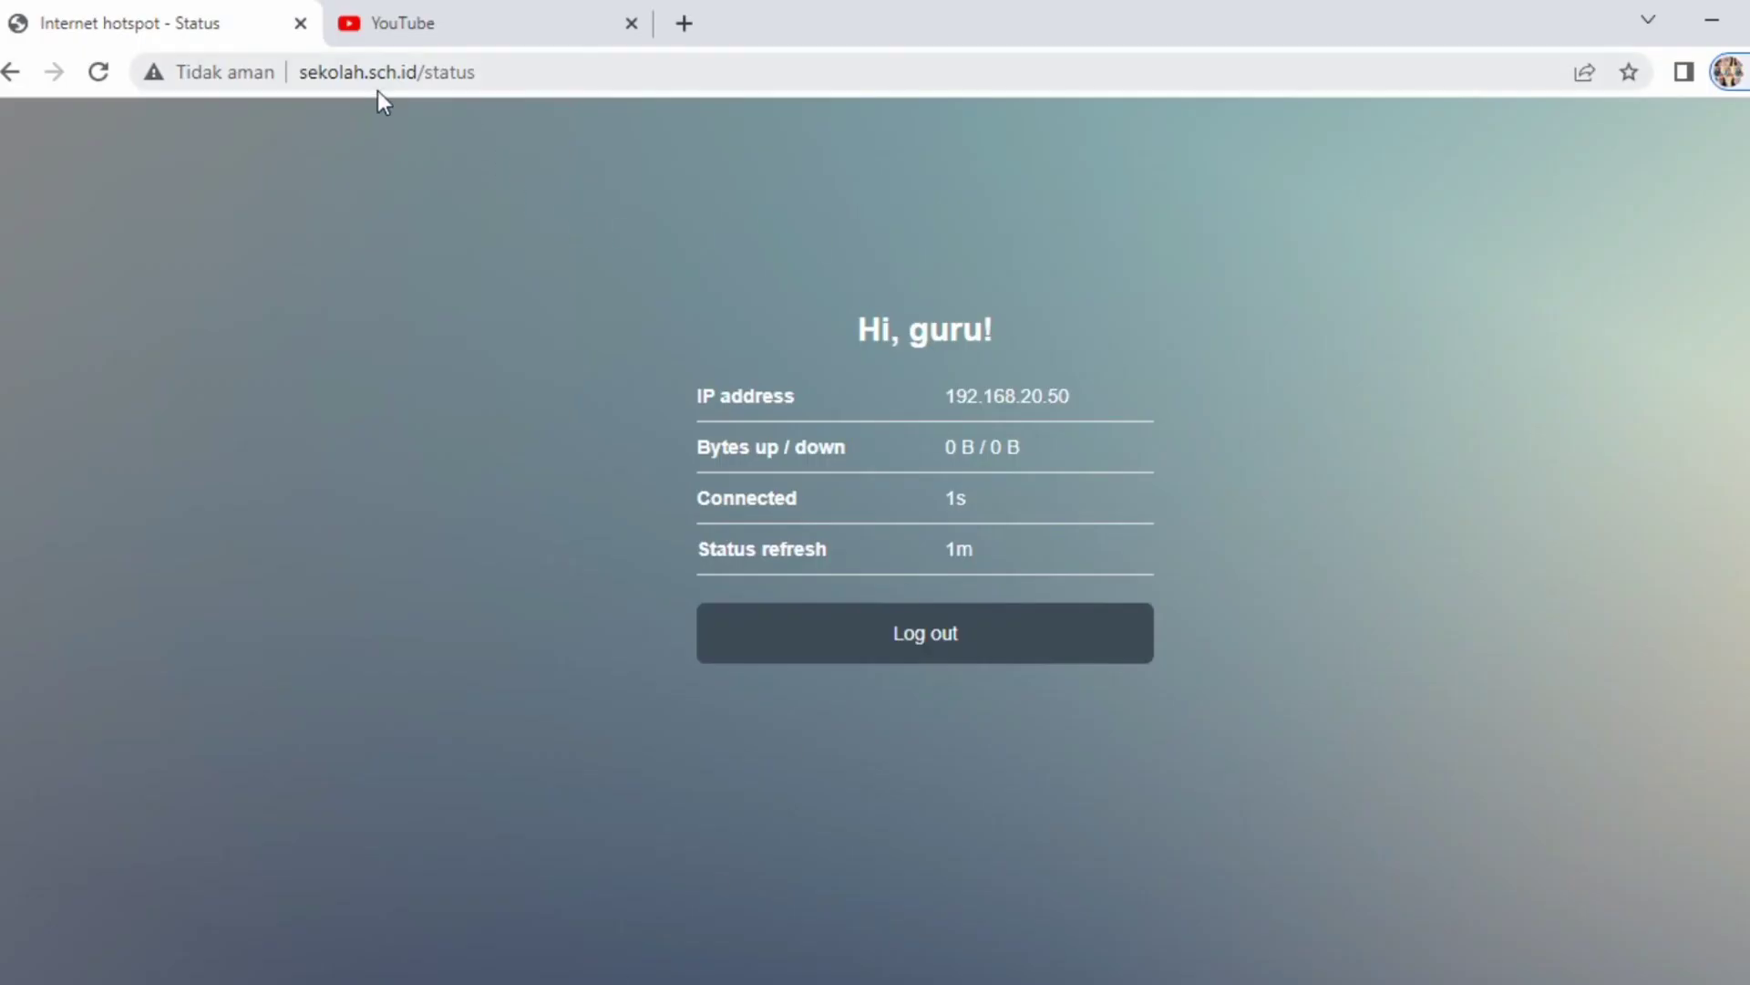
- Close the YouTube tab, log guru out, and return to the login page
click(389, 73)
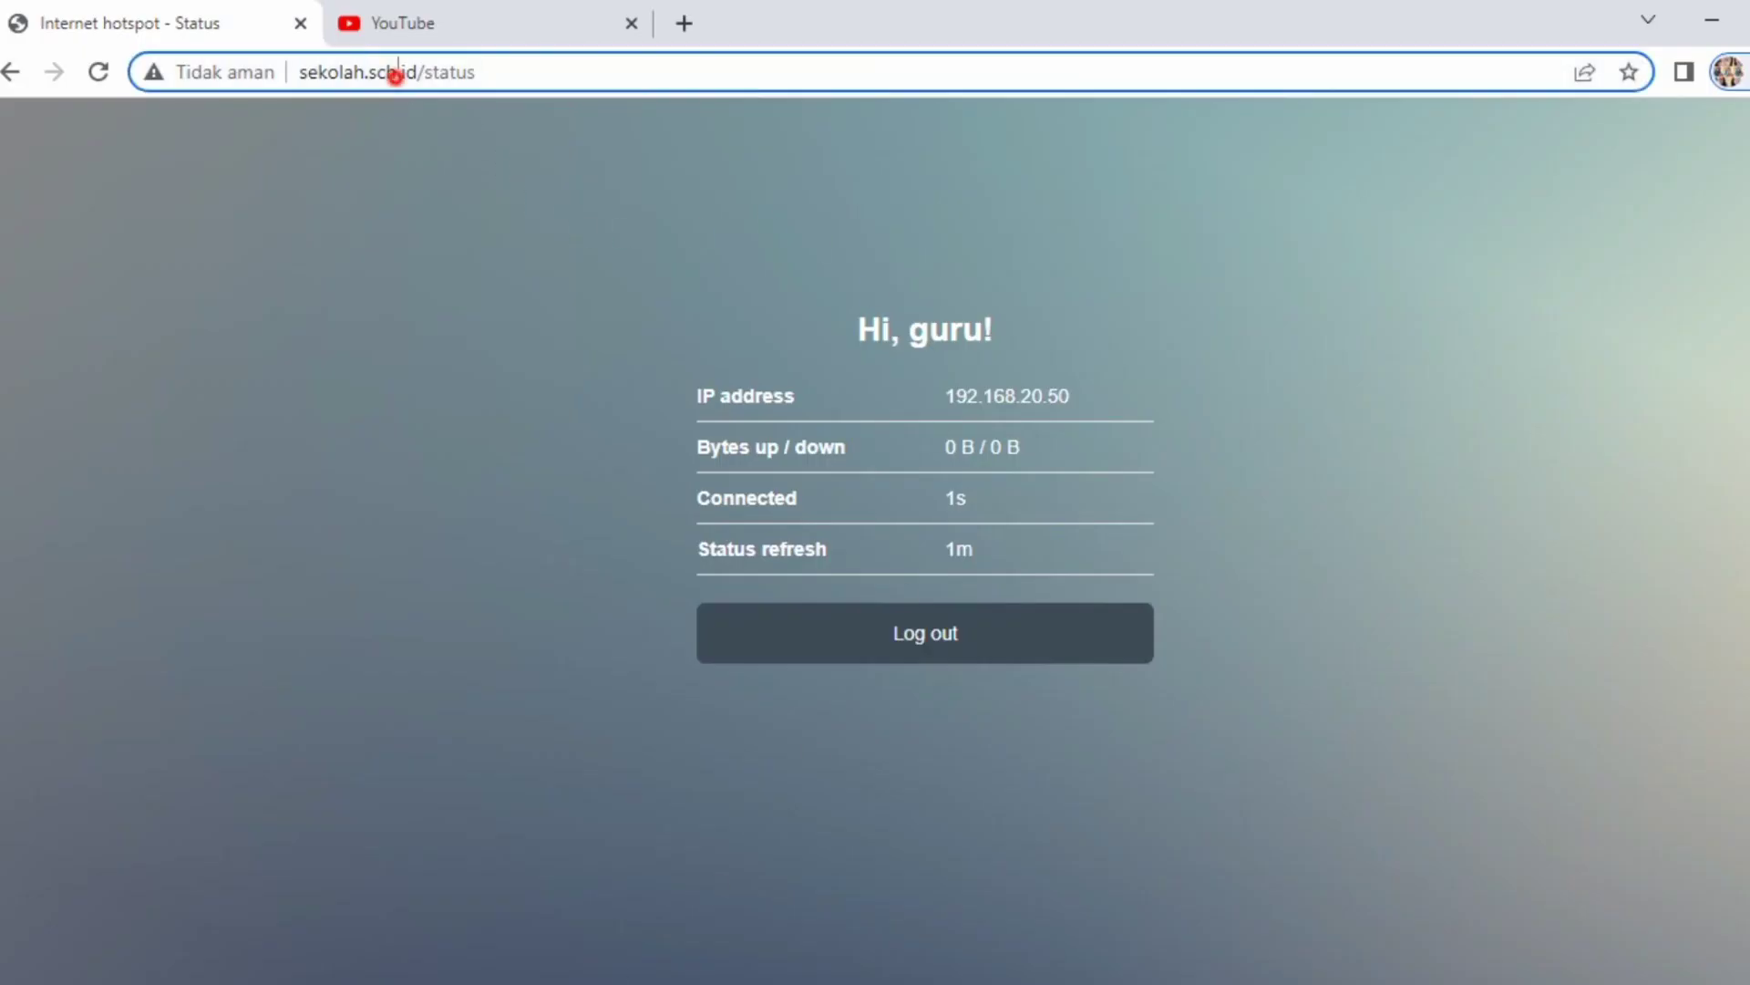
click(630, 23)
click(918, 655)
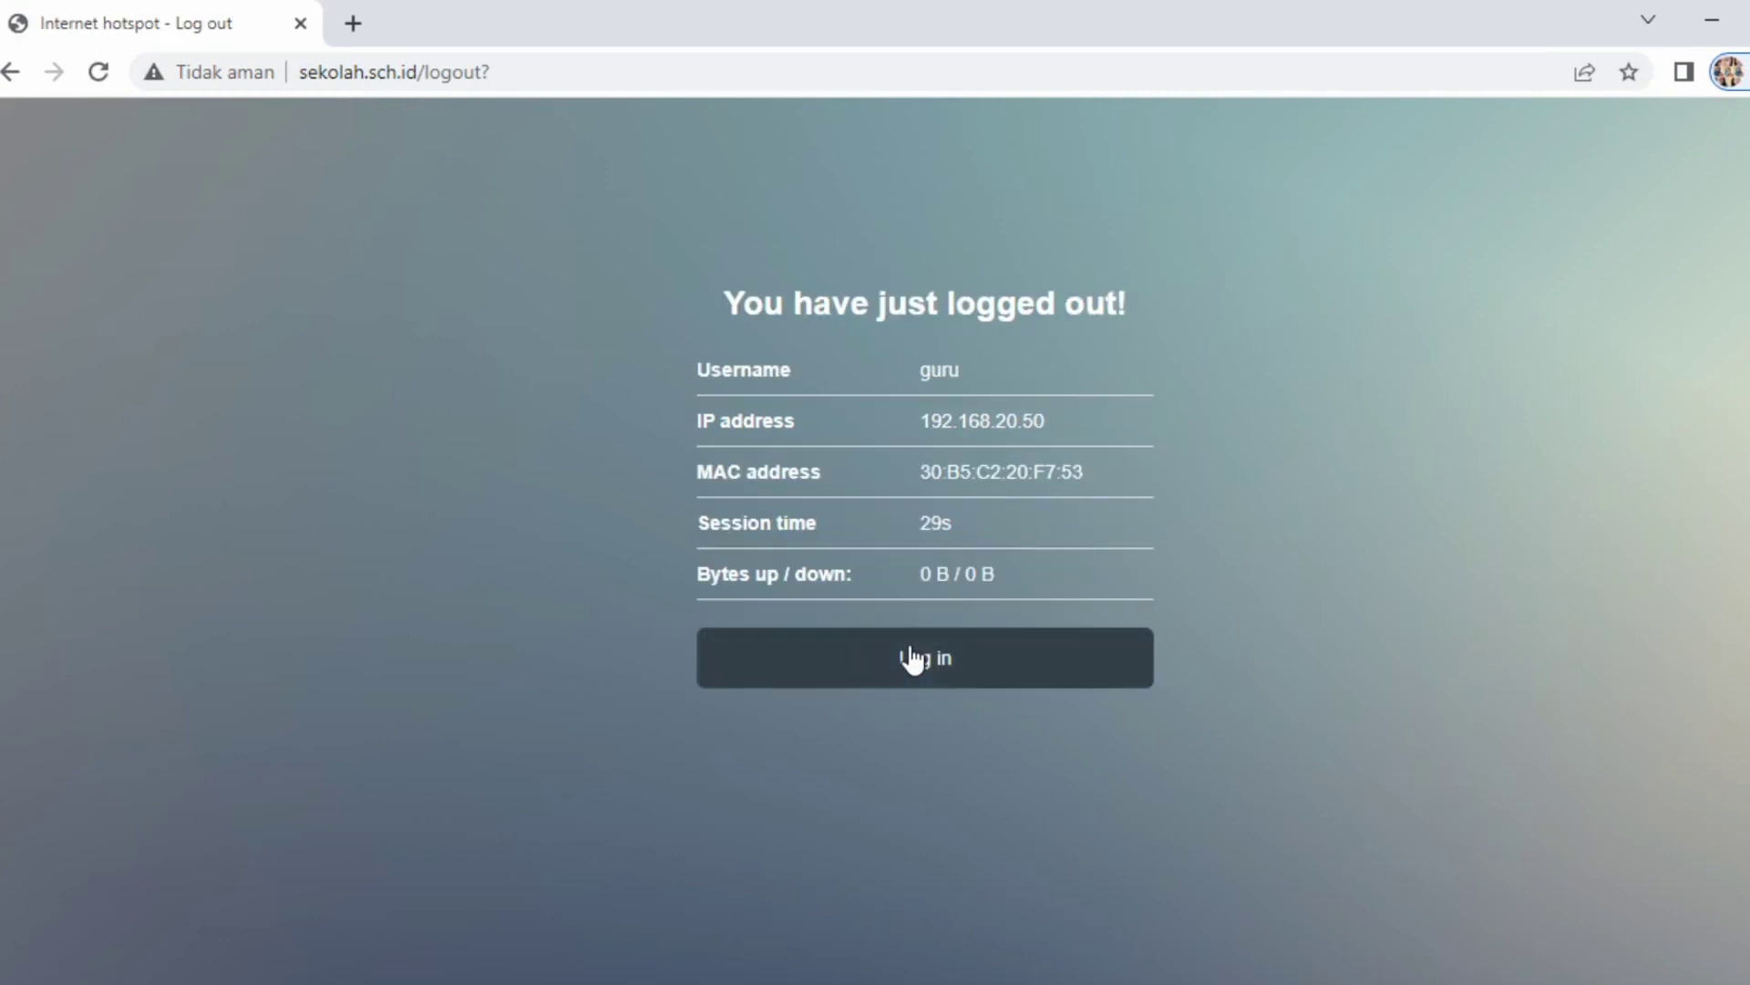
click(911, 658)
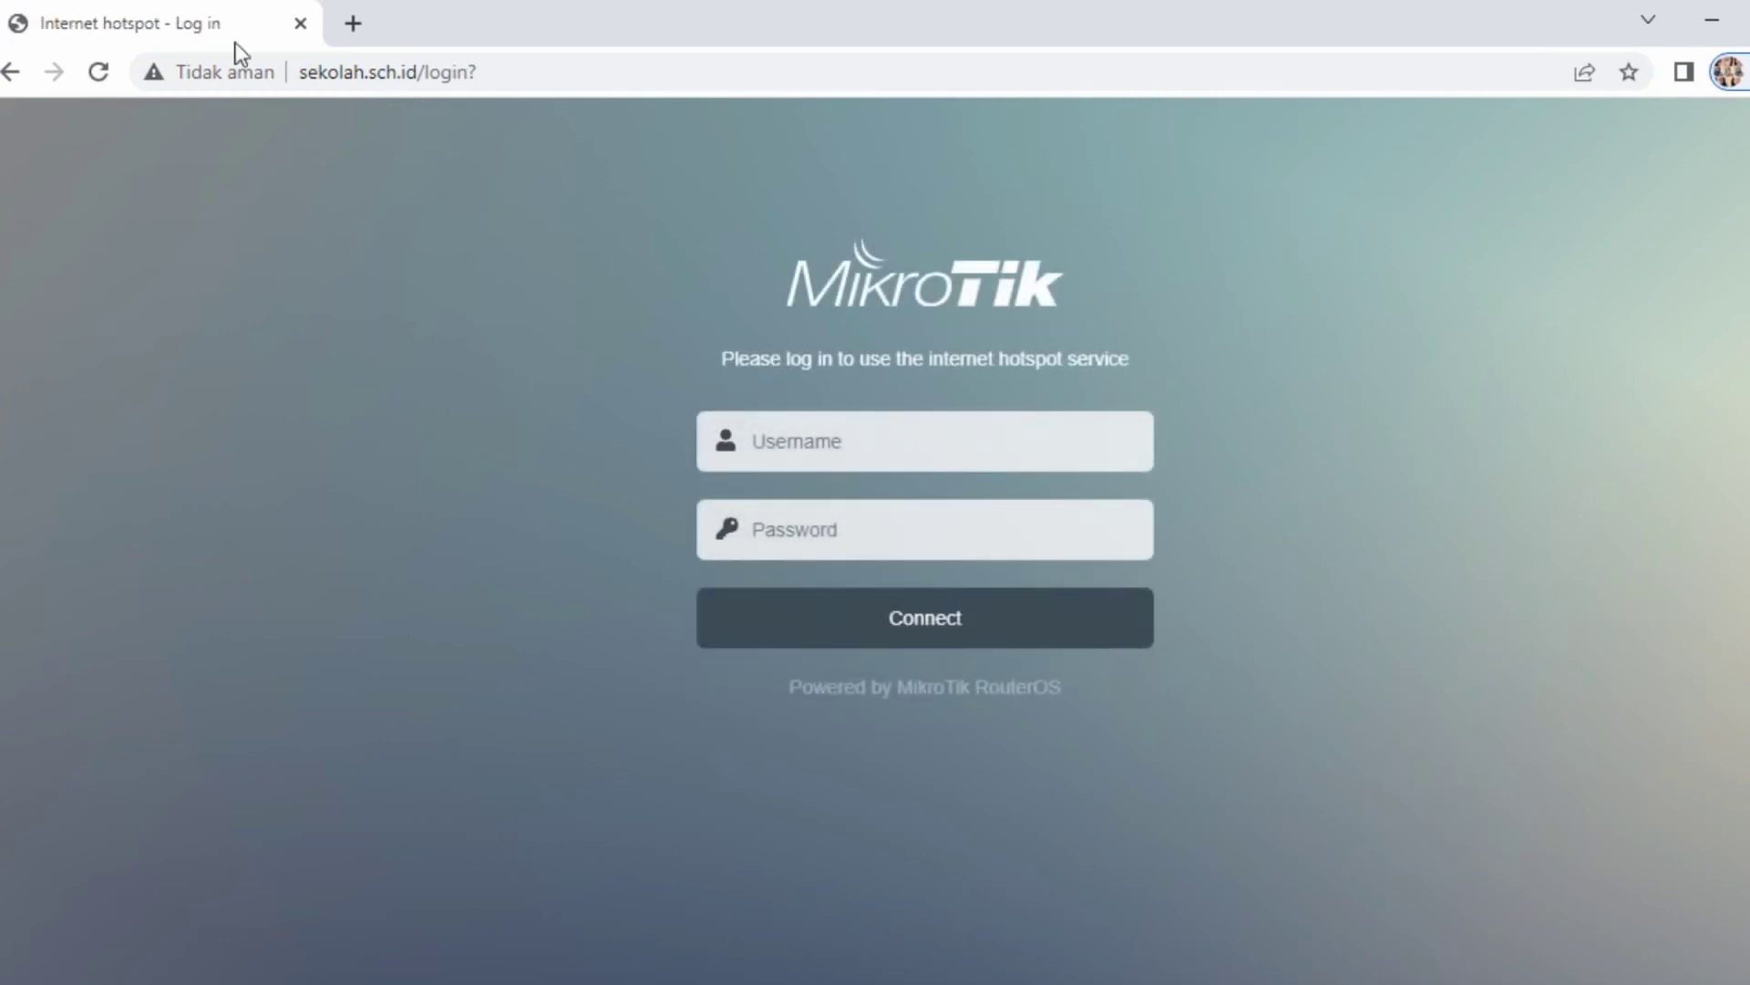
- Enter siswa as the hotspot username
click(832, 424)
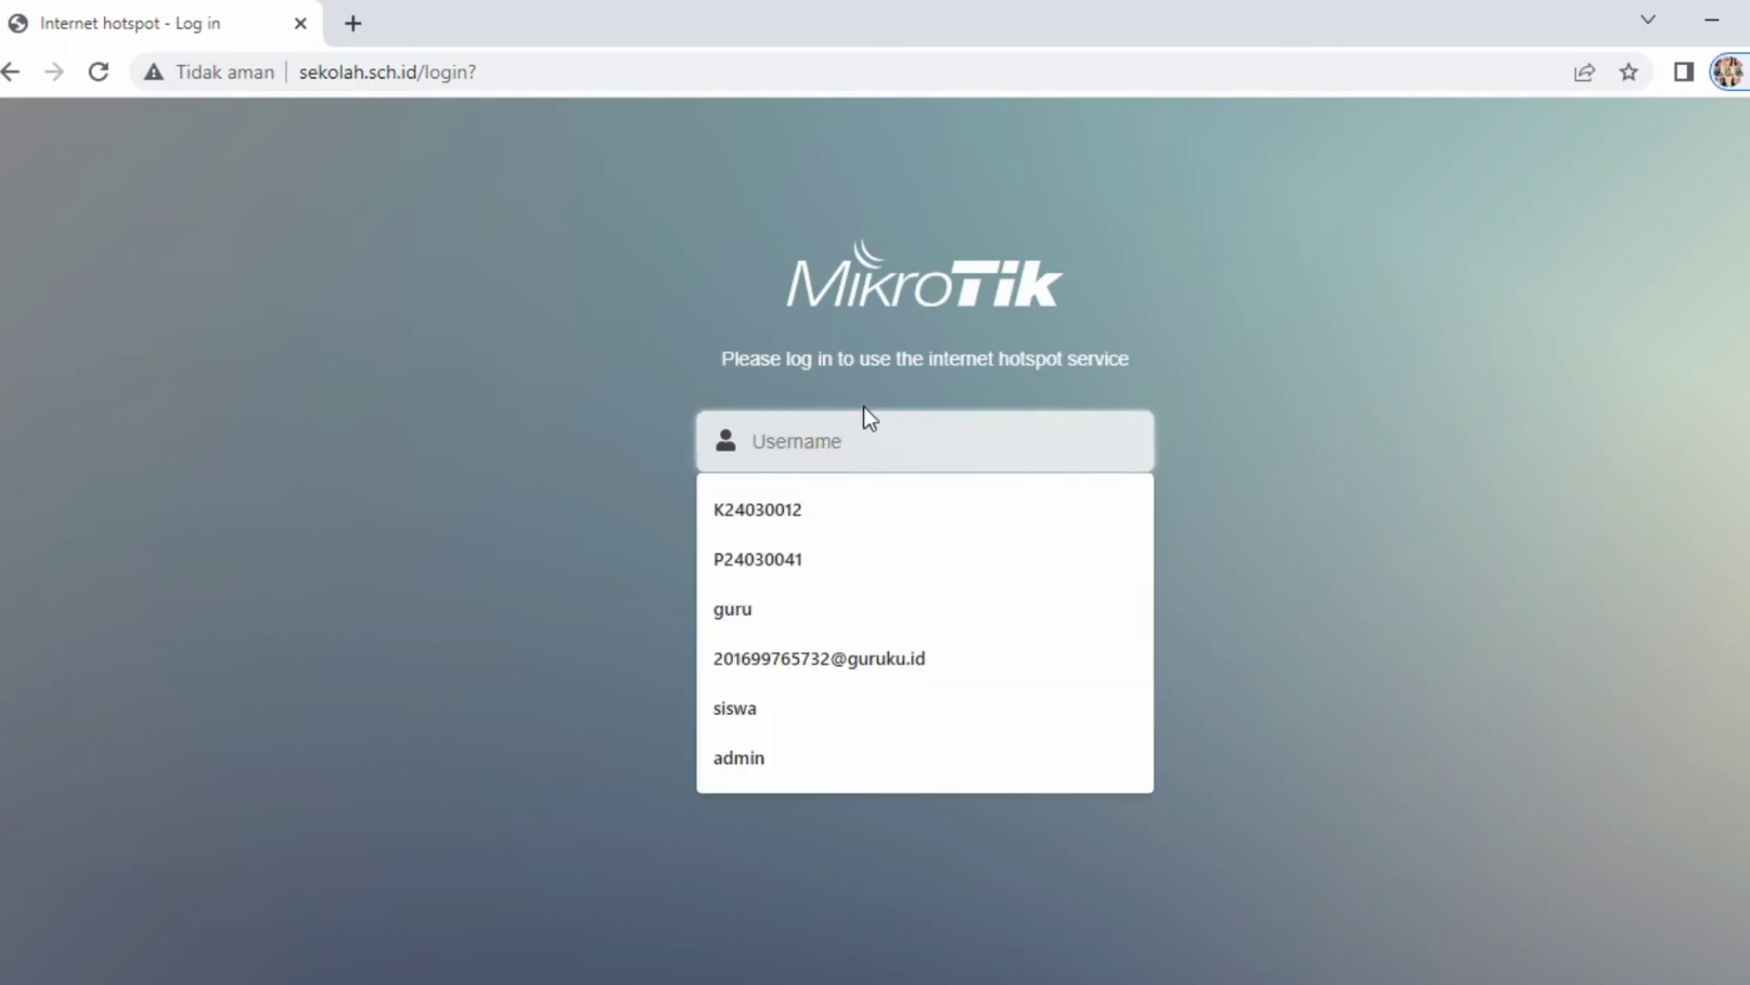
text(siswa)
click(844, 538)
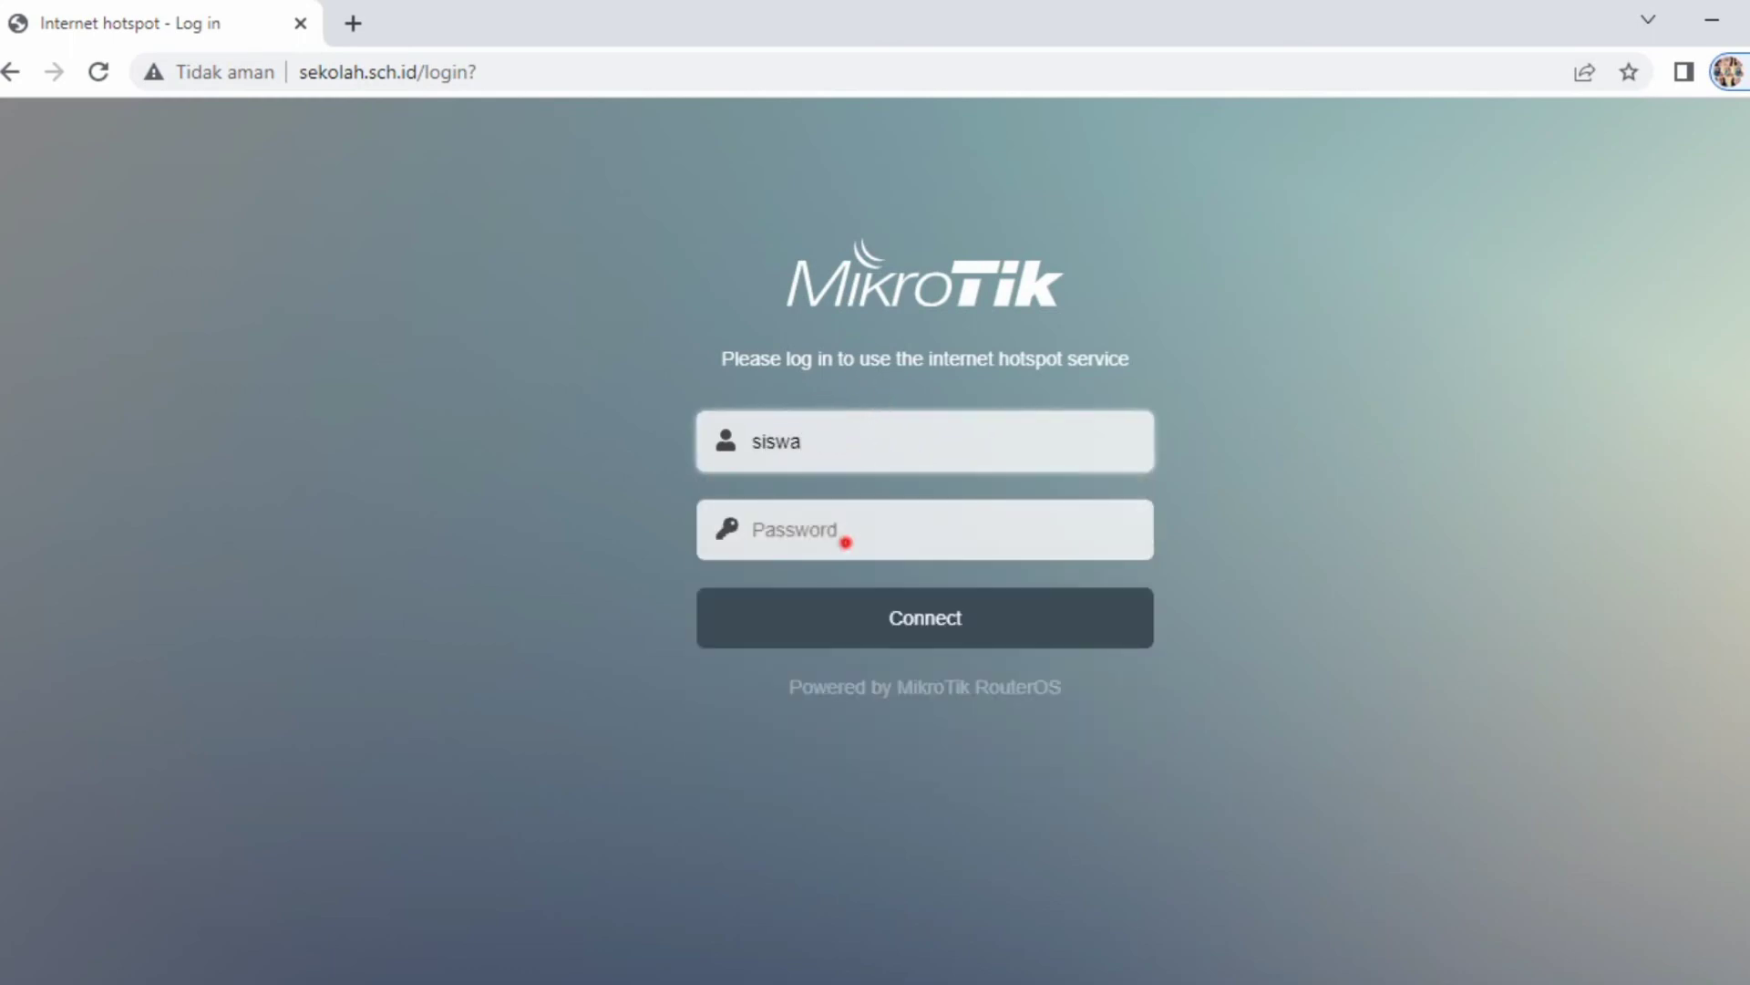
- Log in as siswa with its password and load youtube.com in a new tab
text(1234)
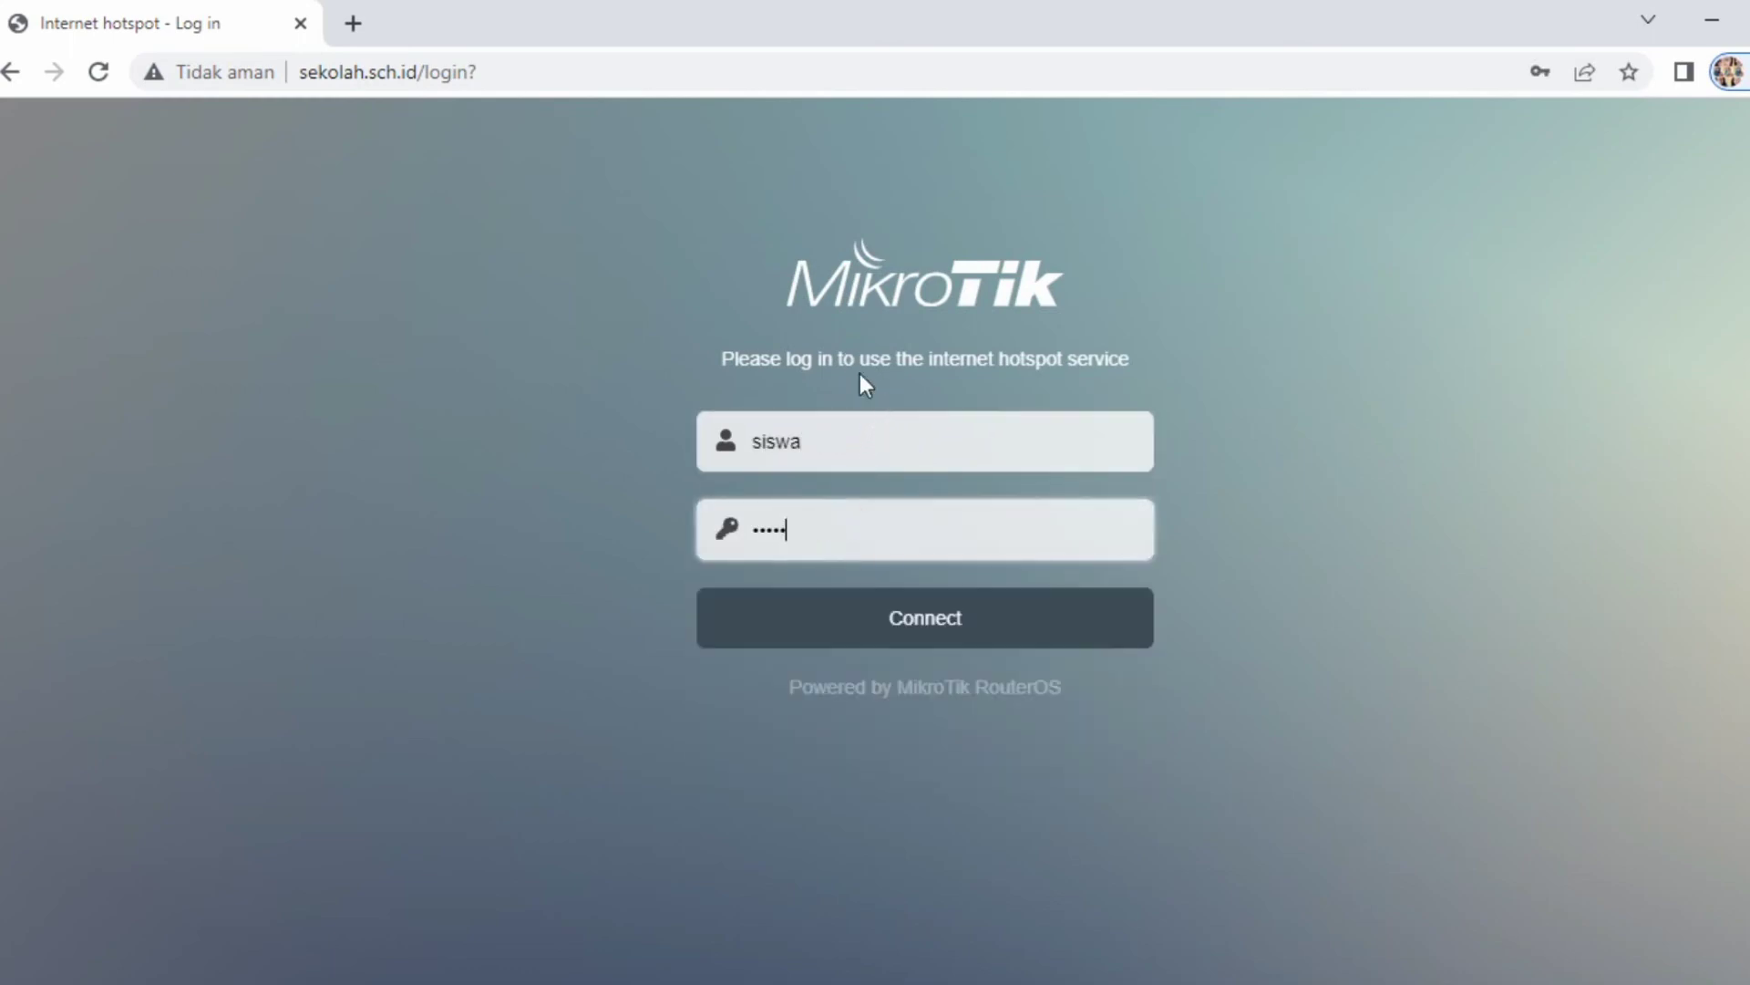
click(930, 623)
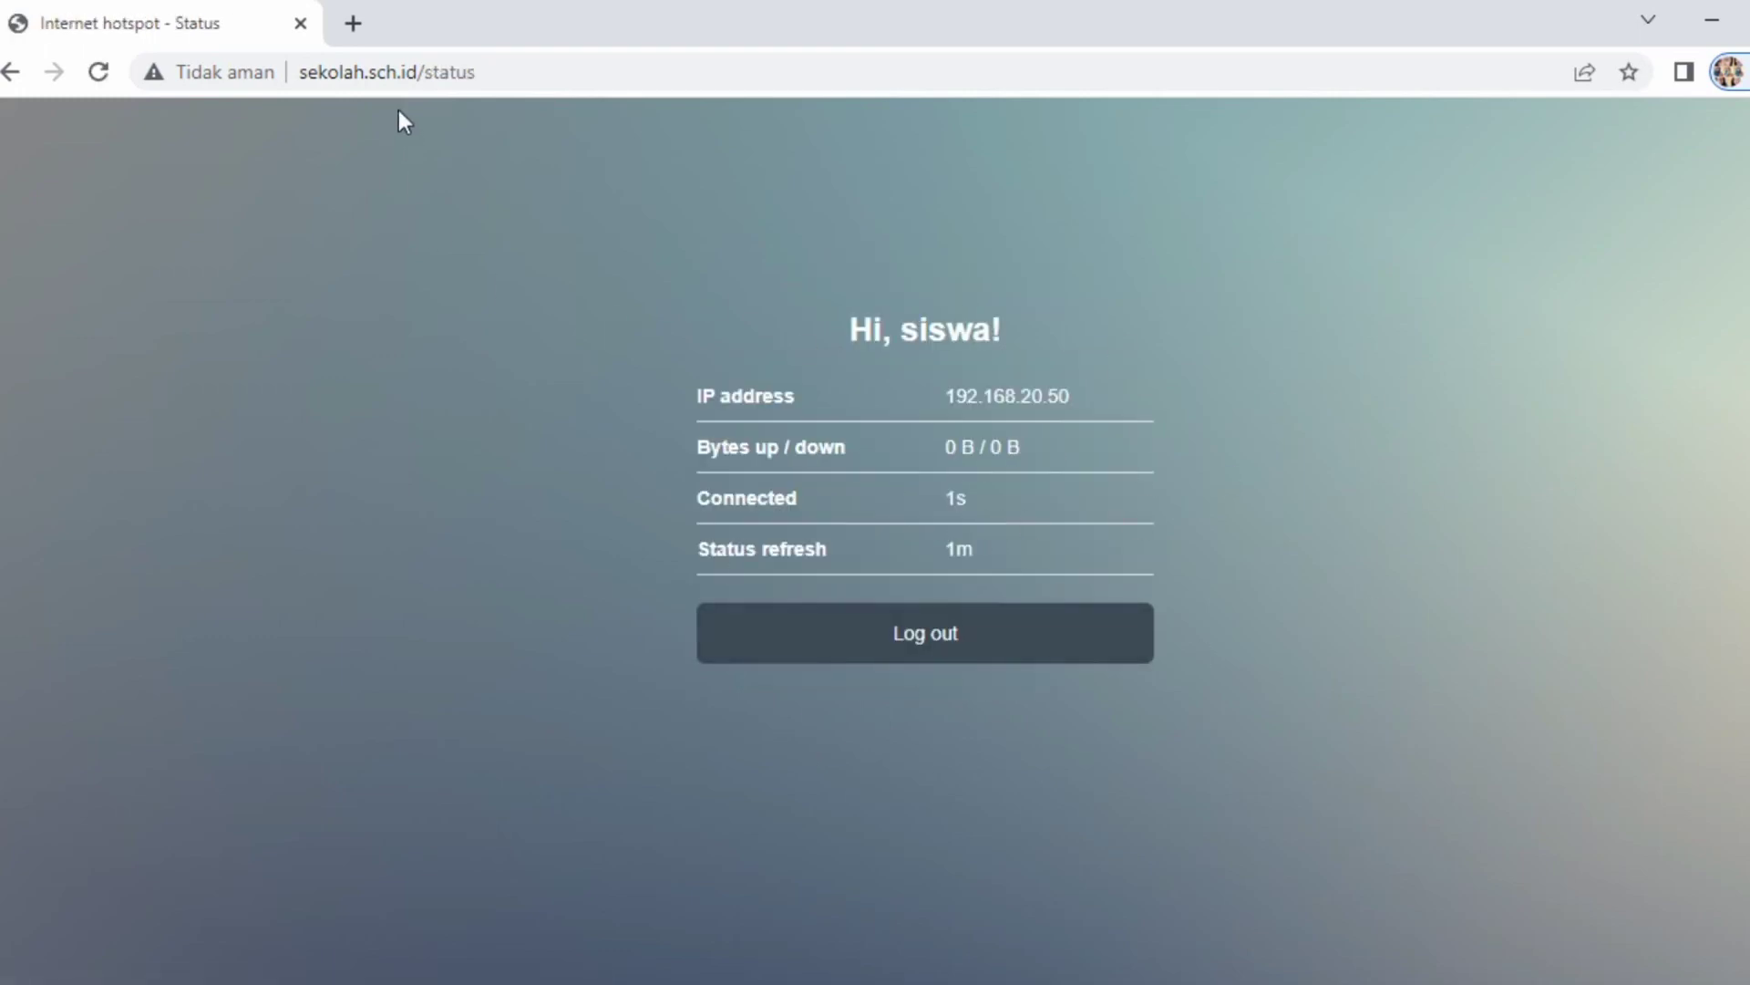
click(355, 18)
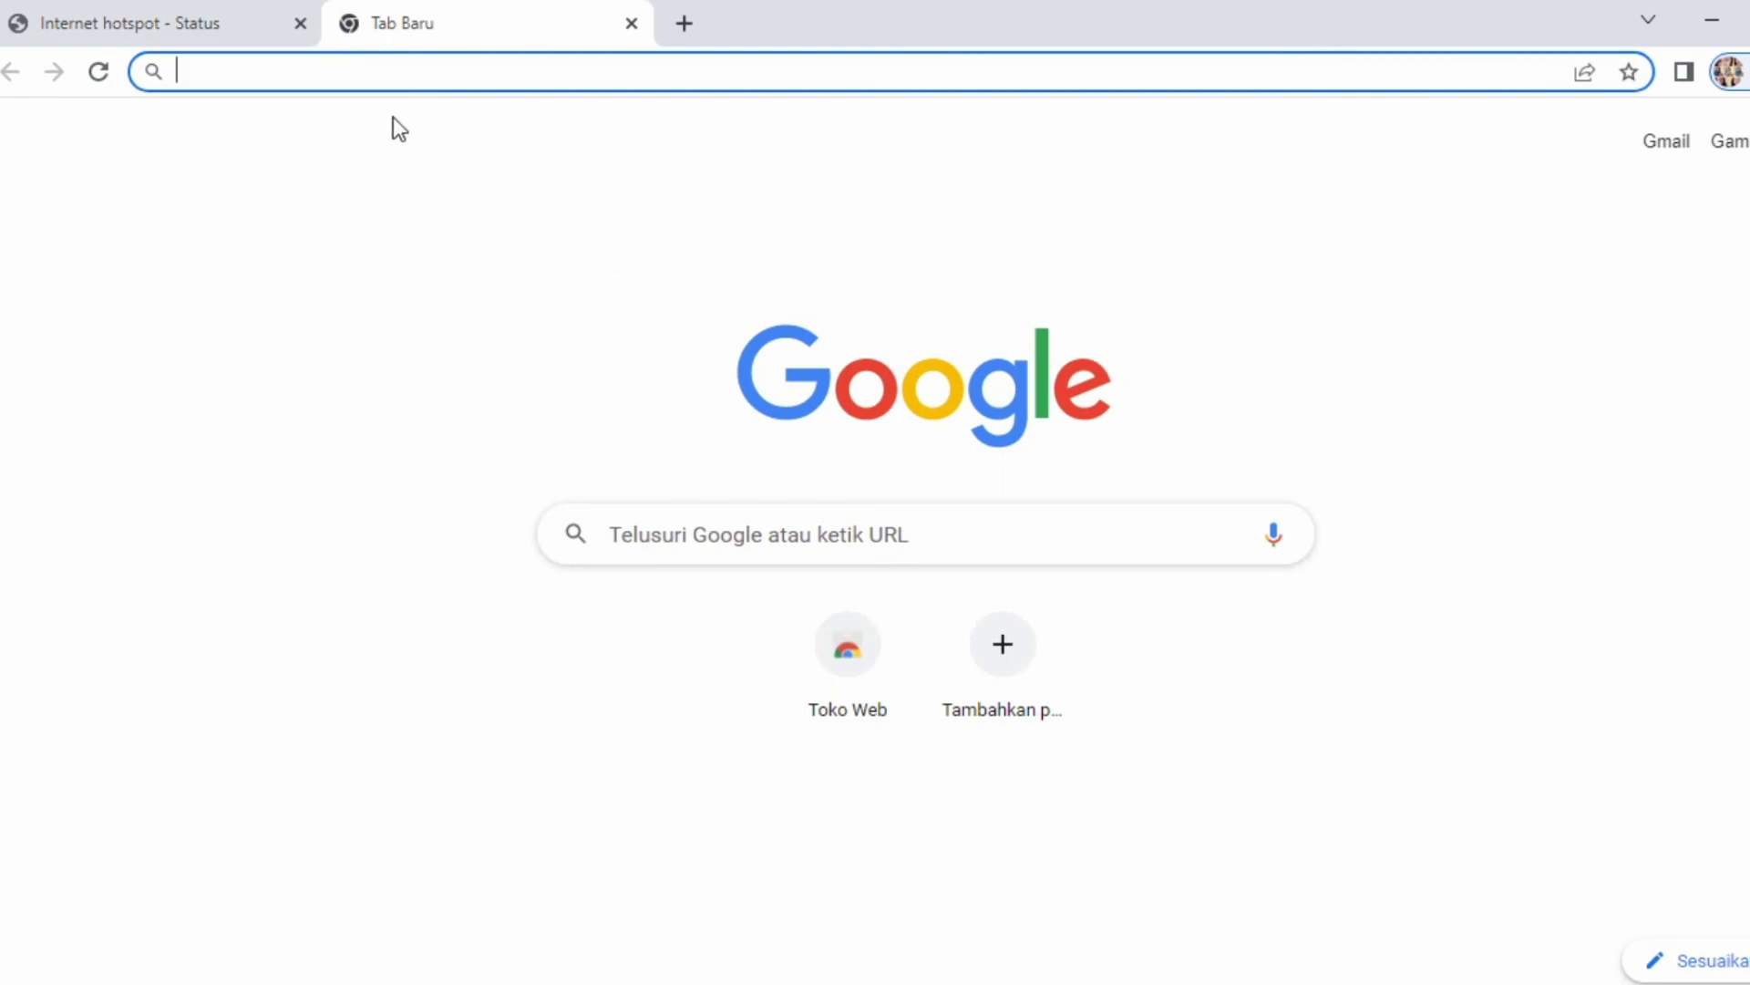
text(youtube)
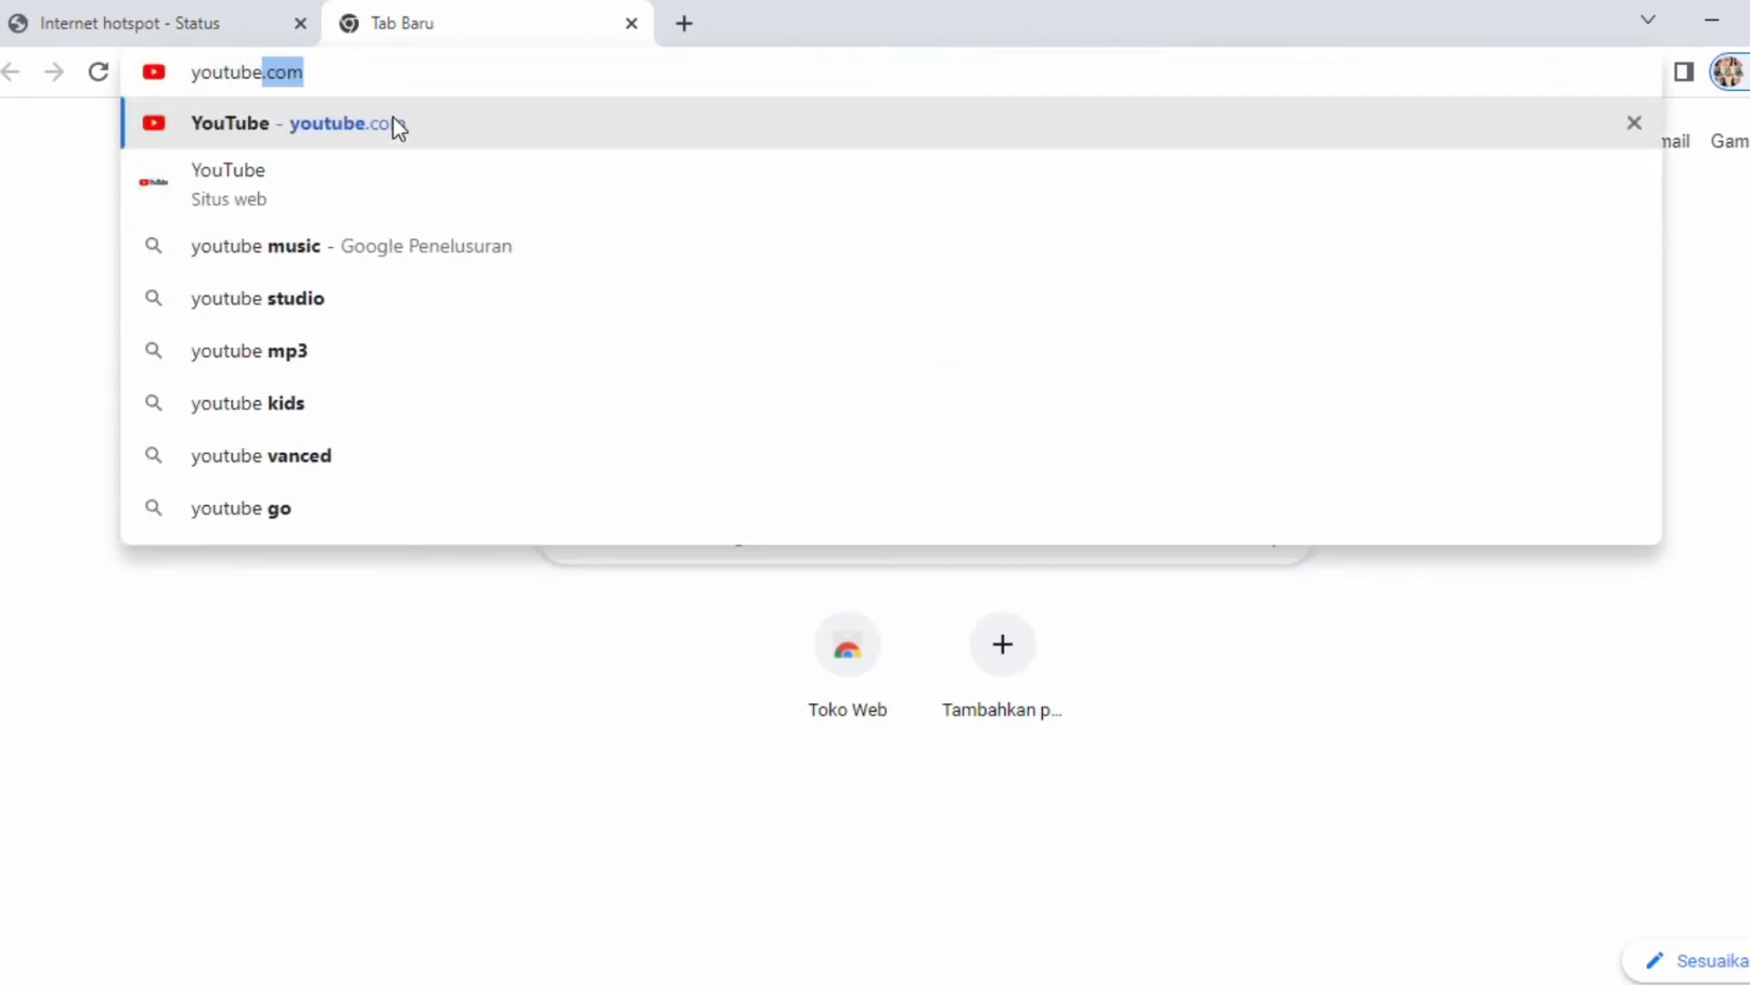
text(.com)
key(Return)
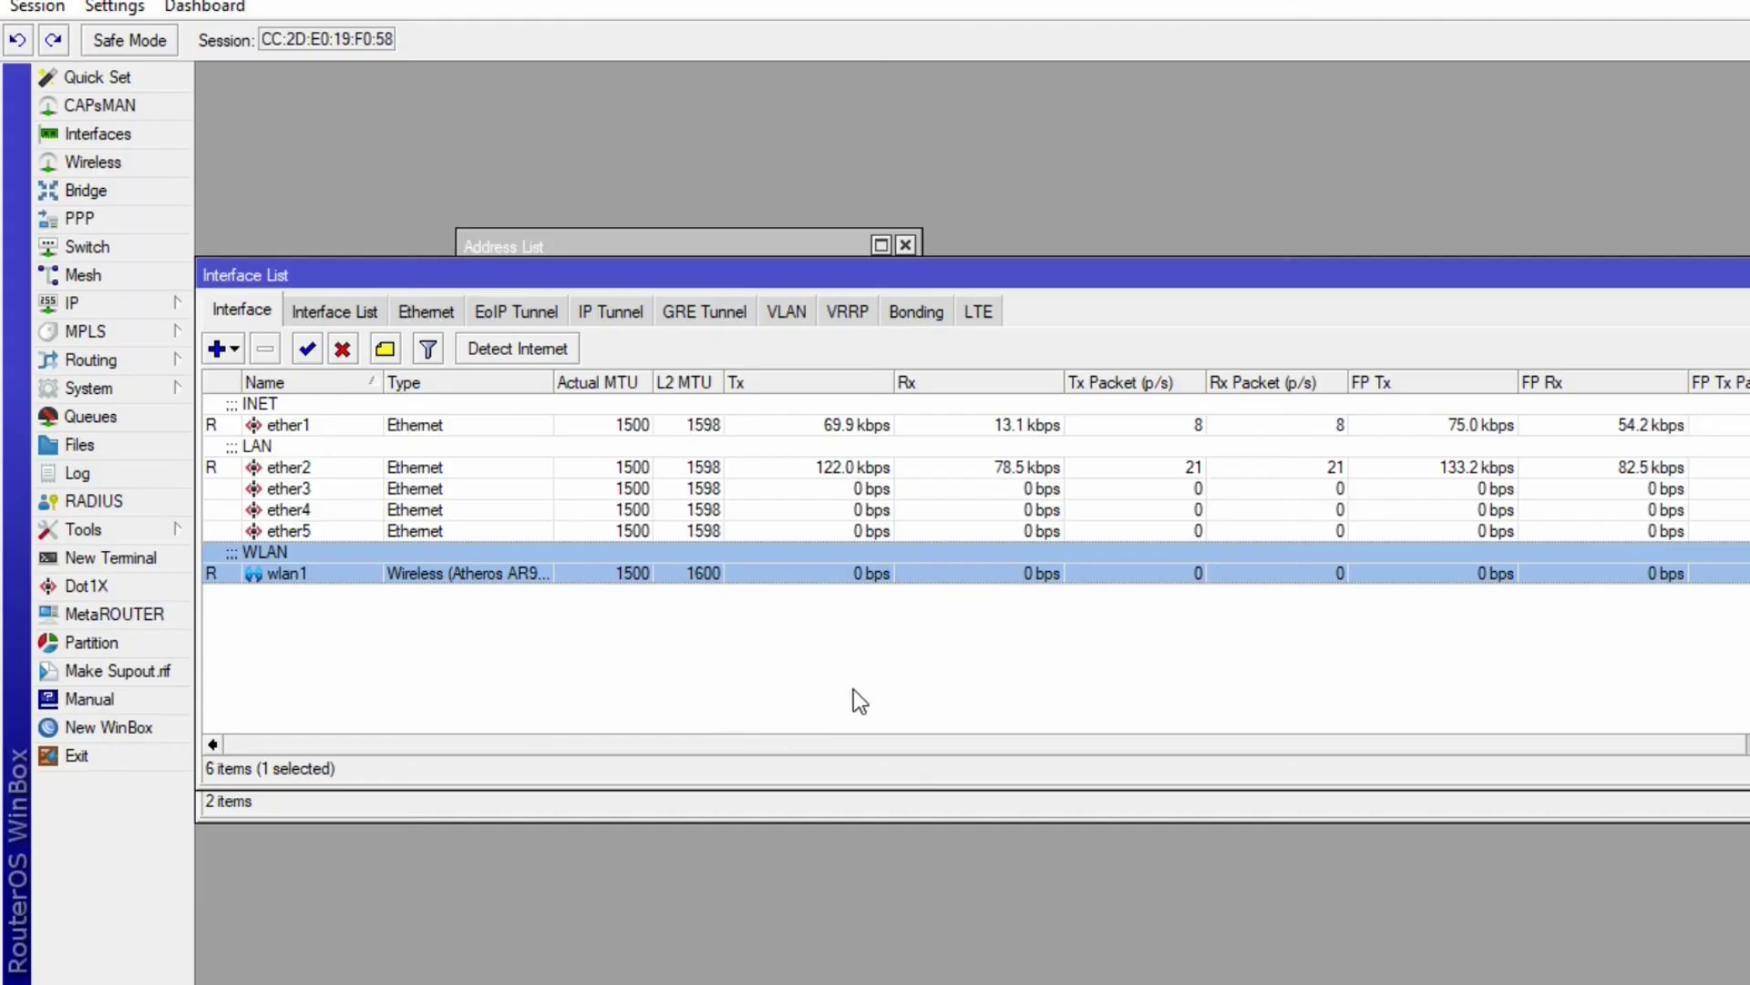
- Review the siswa hotspot user's General and Limits settings under IP > Hotspot > Users
click(106, 301)
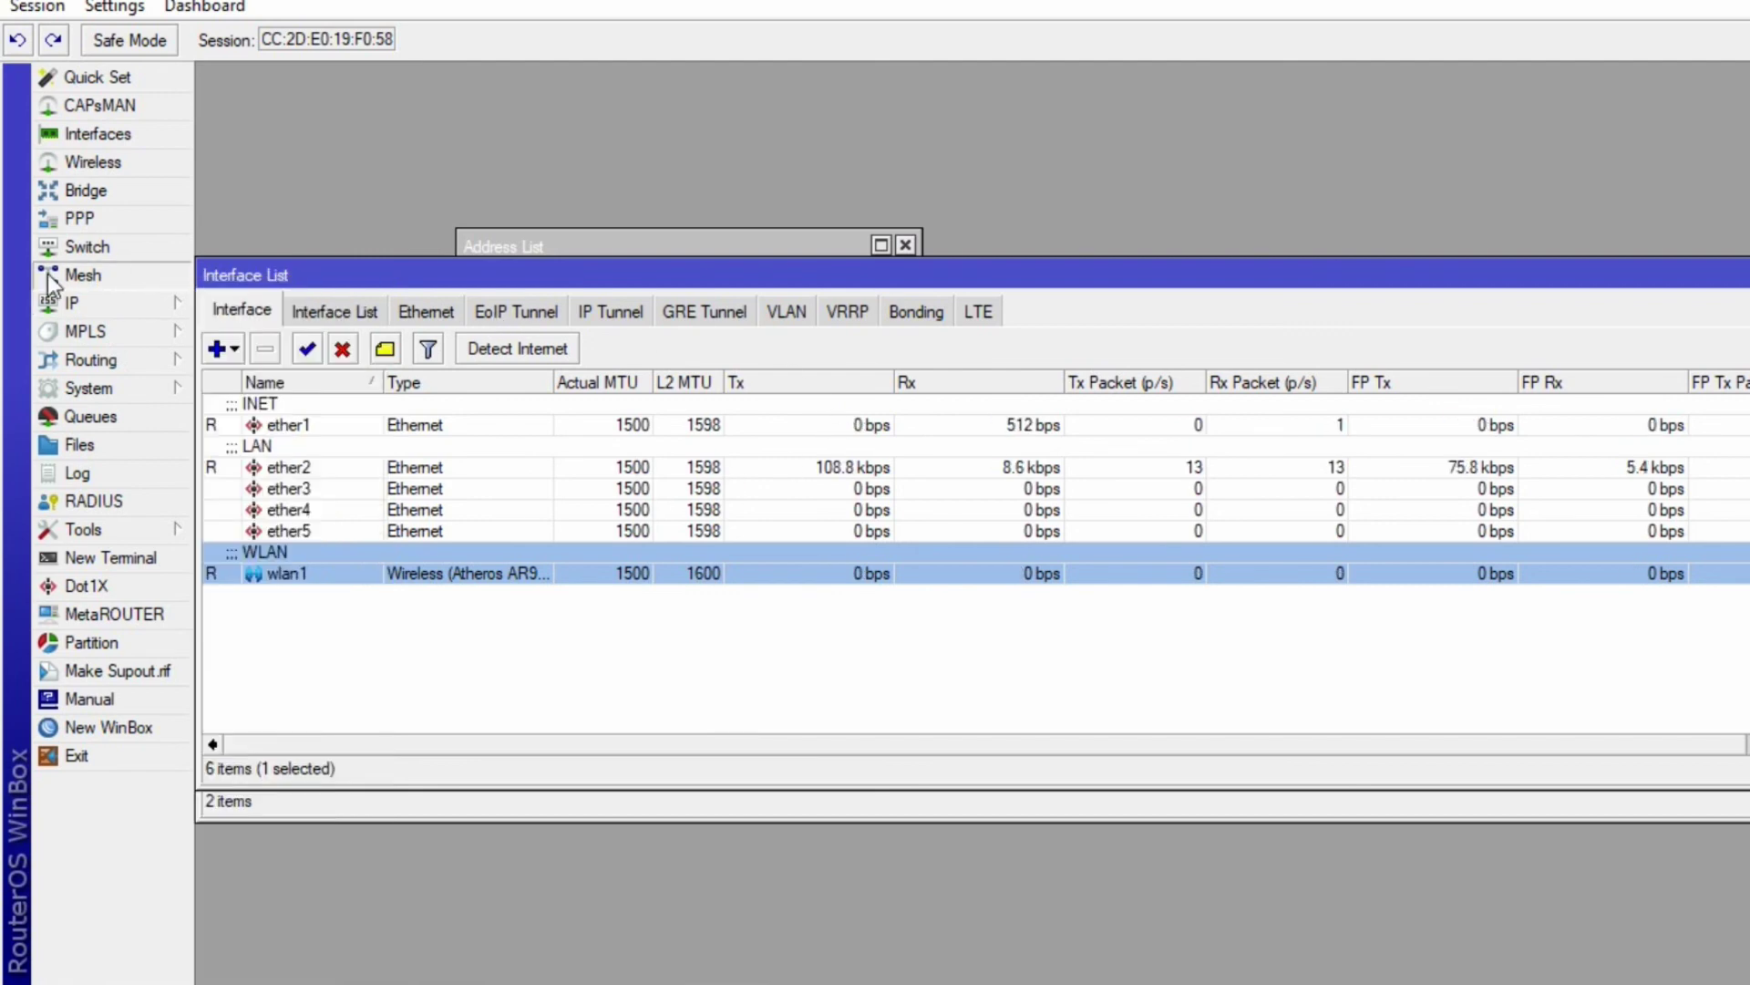
click(98, 297)
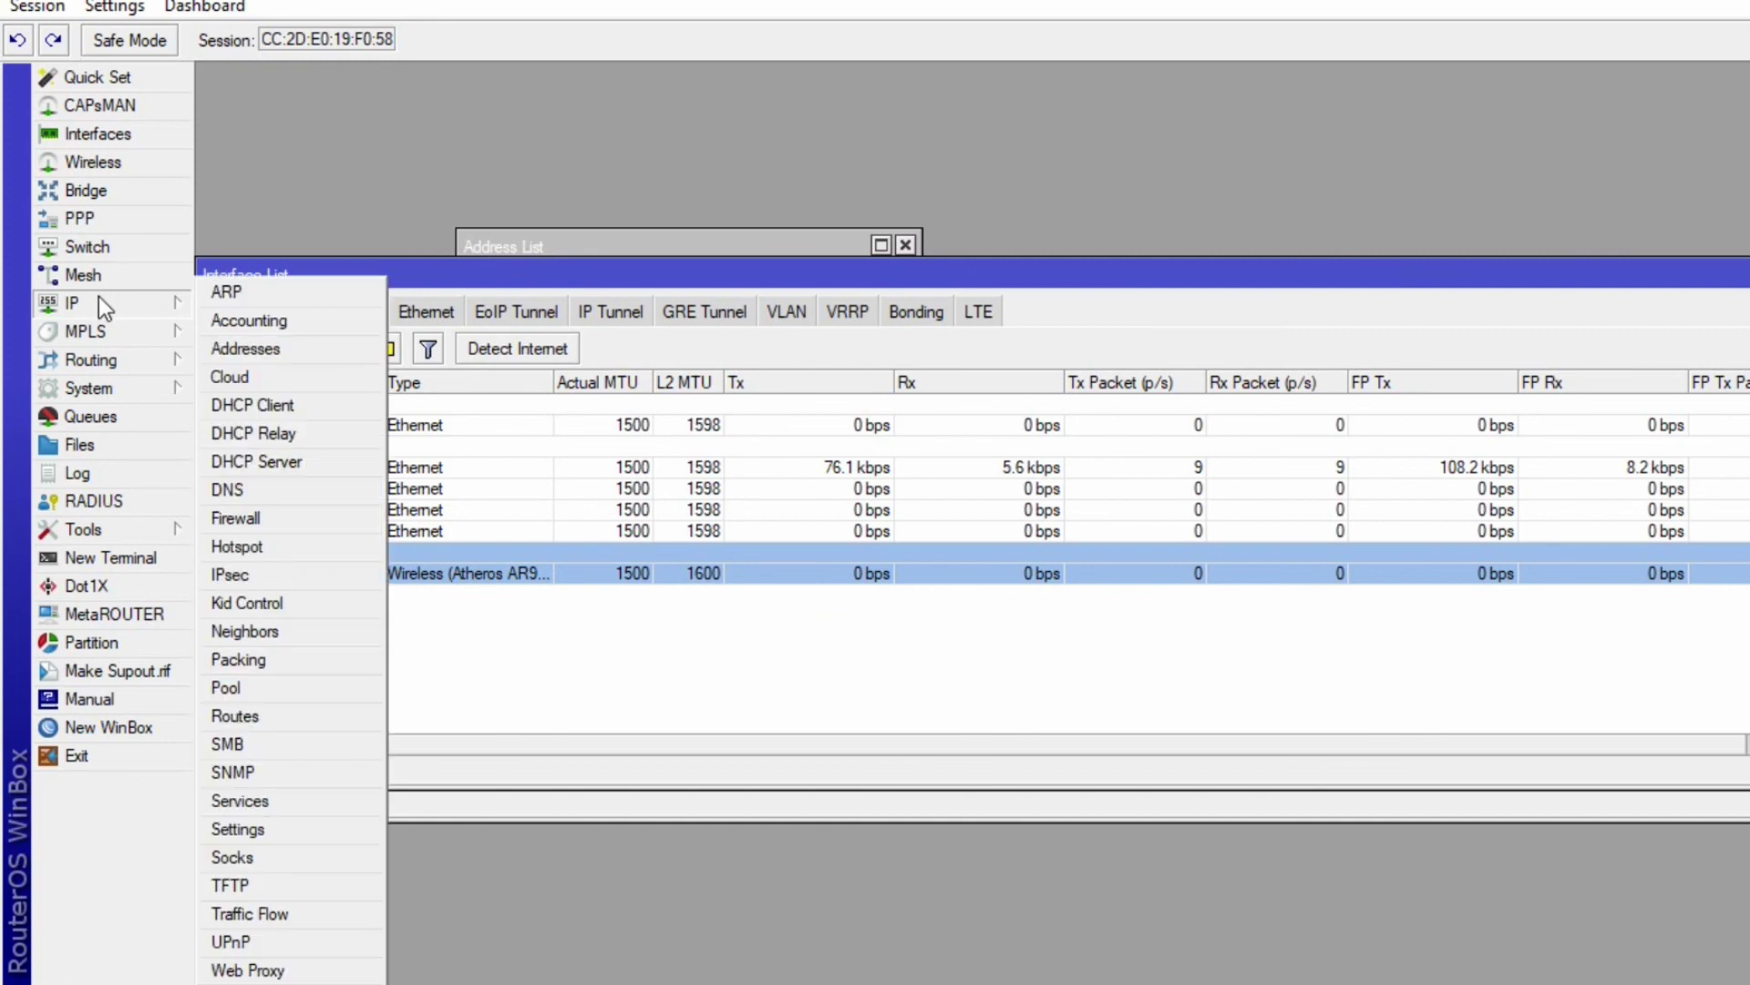
click(261, 549)
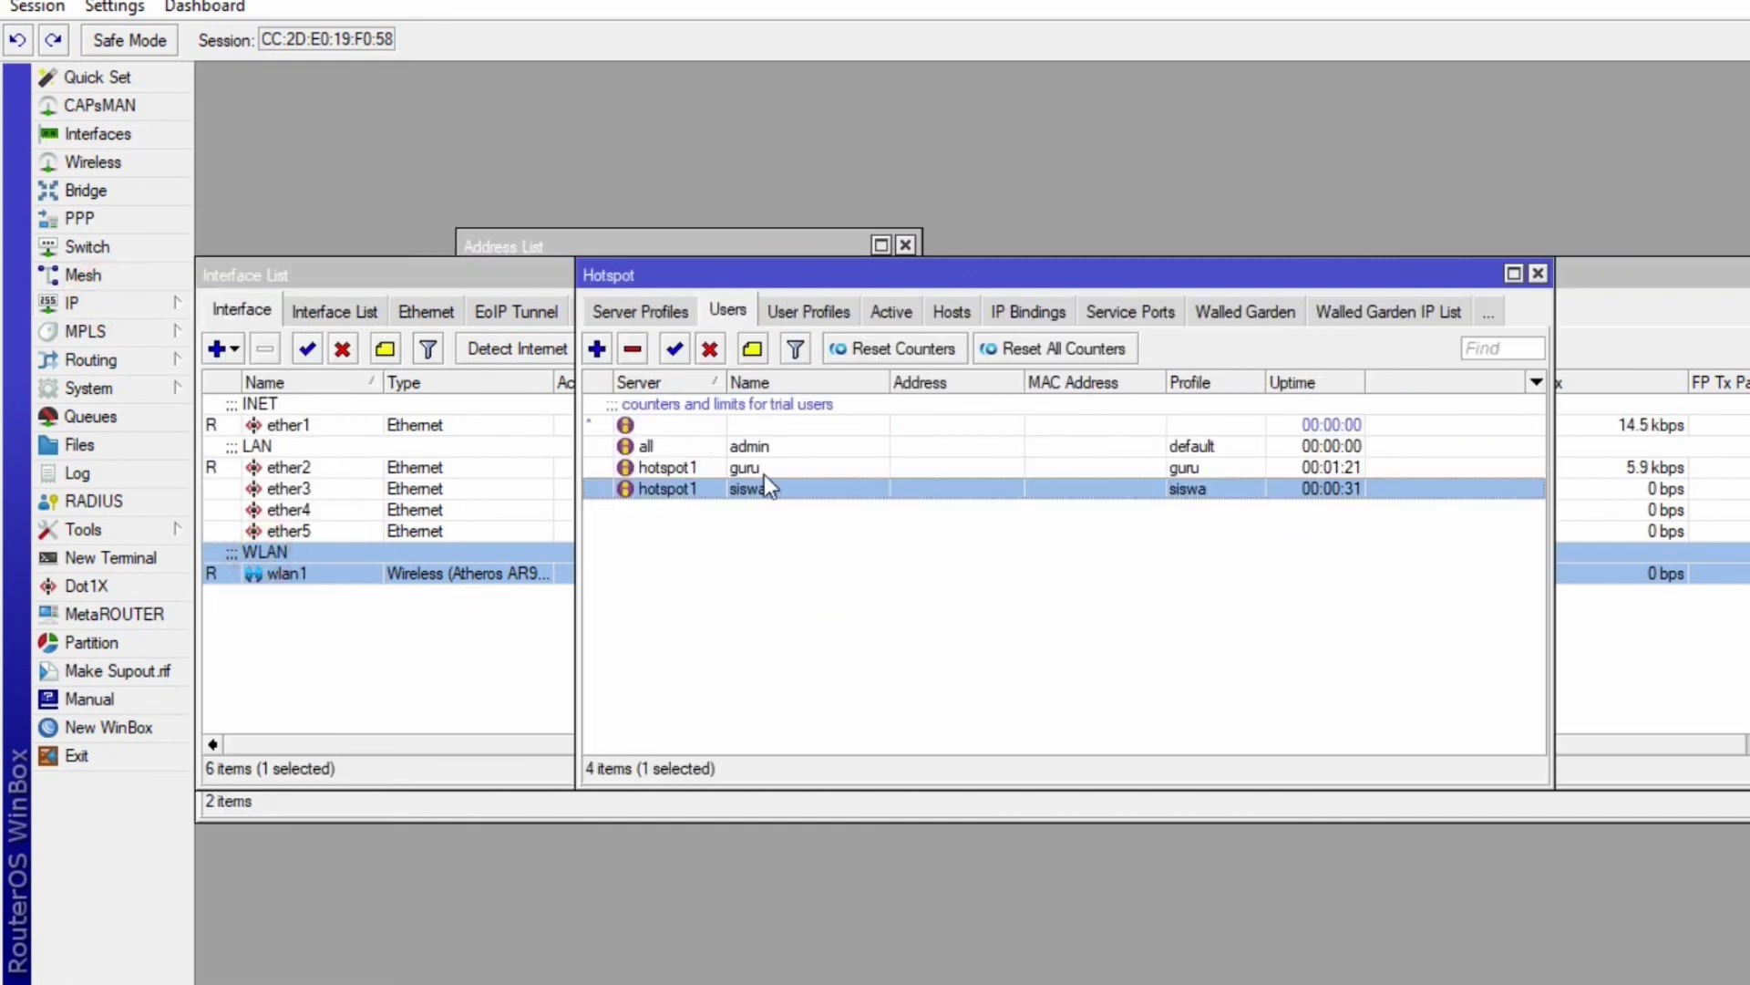
double_click(882, 492)
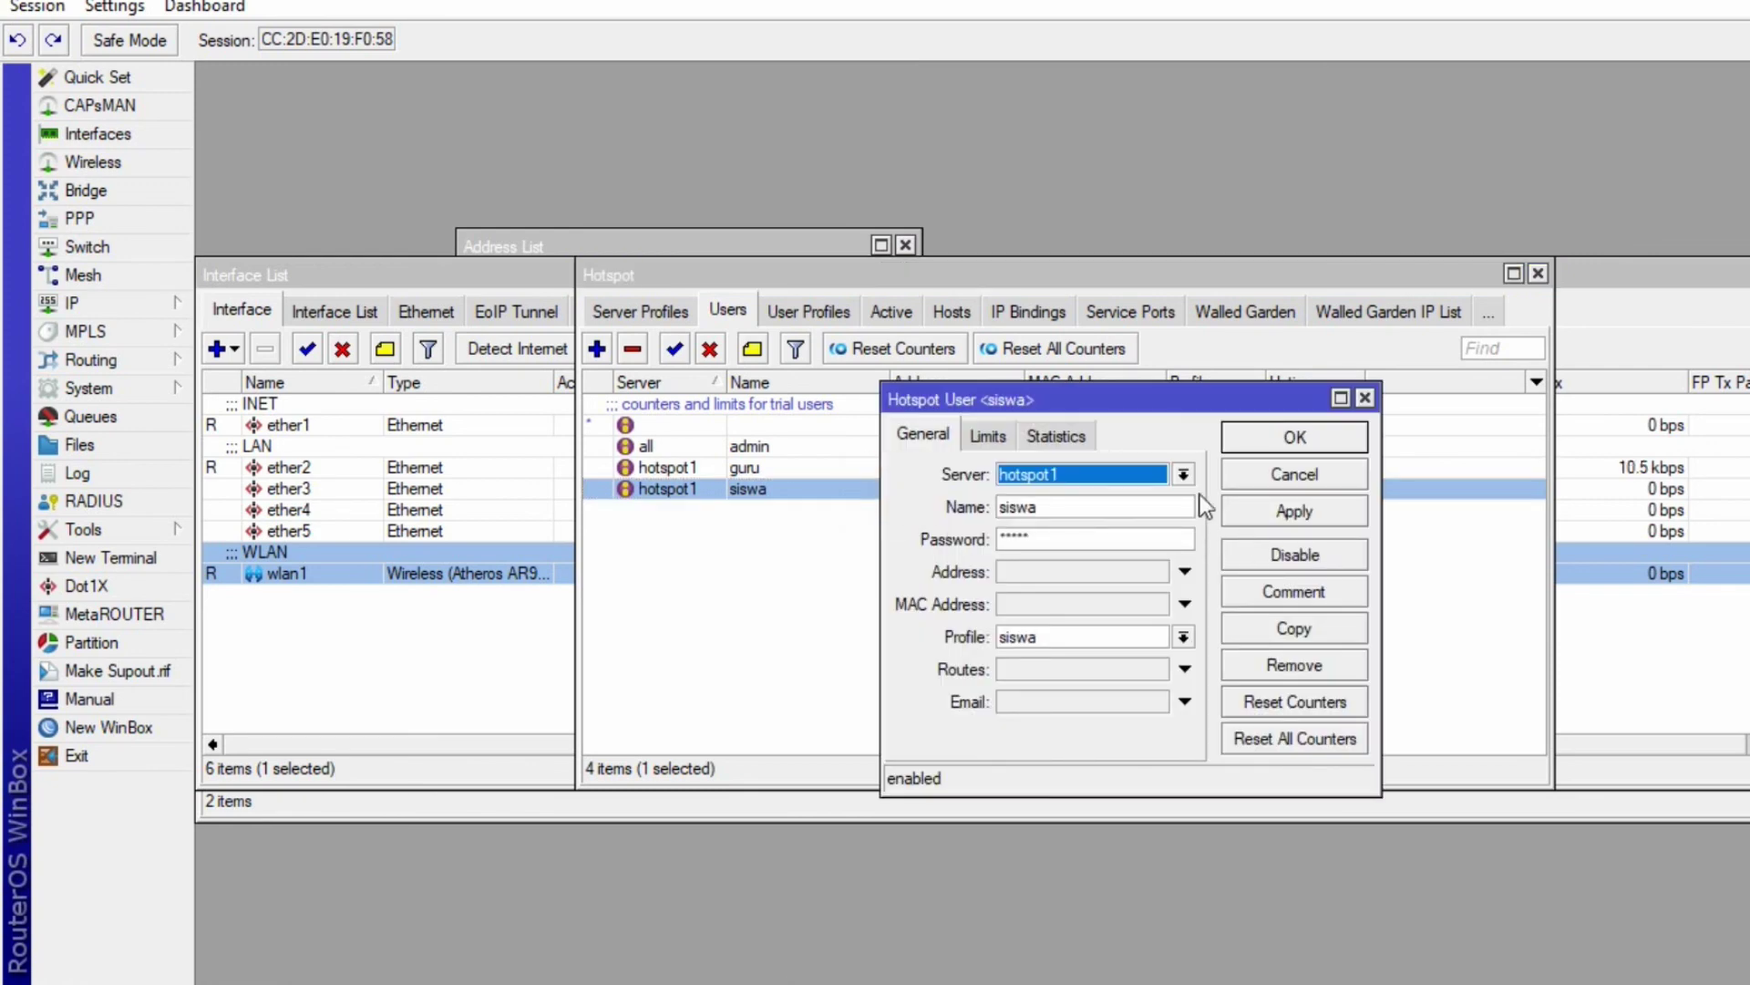
click(990, 436)
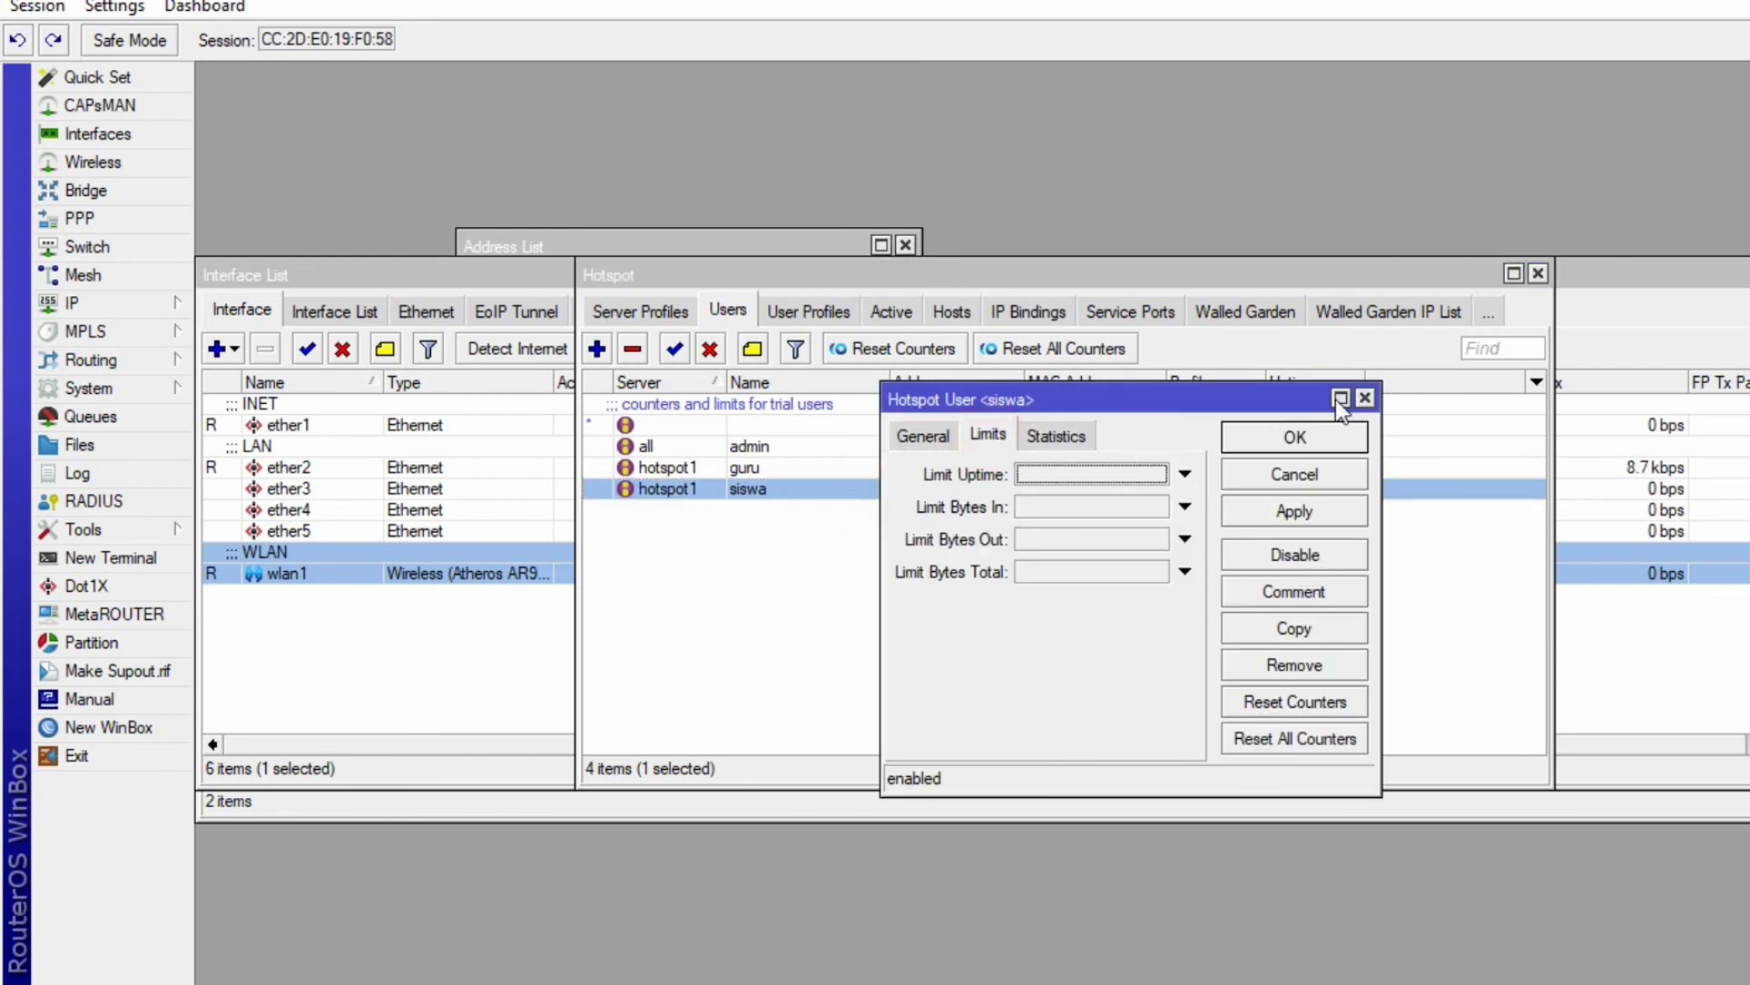
click(1364, 399)
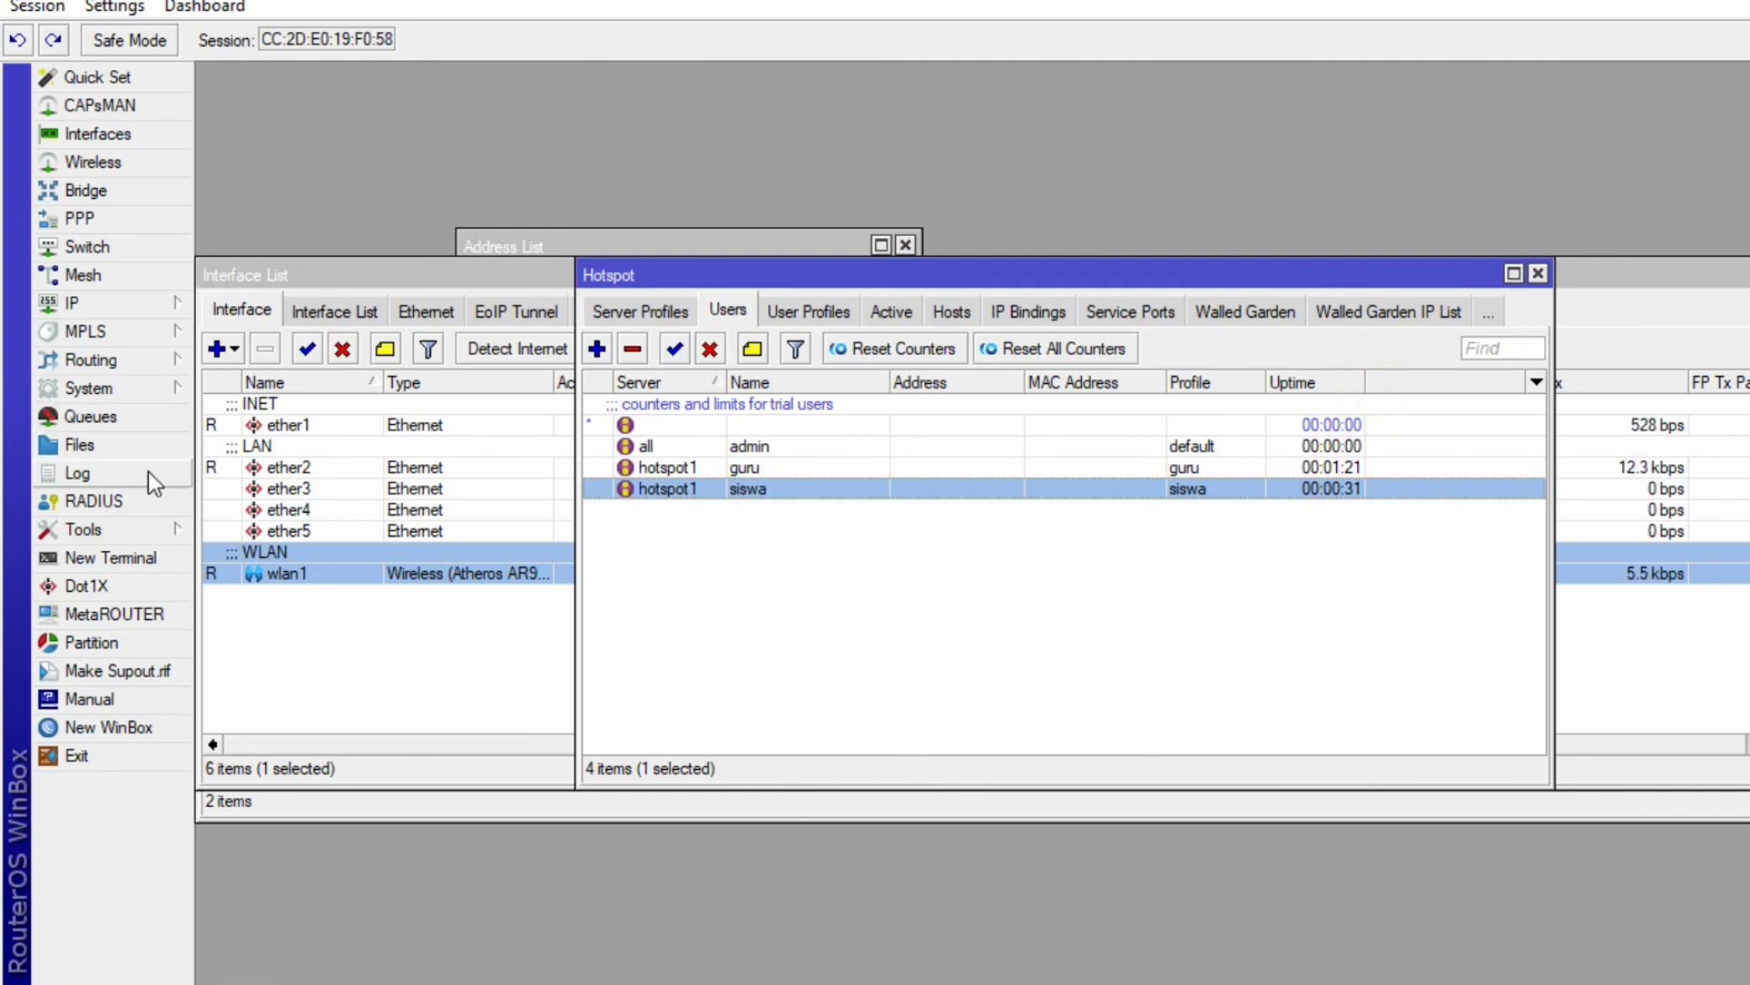
- Reopen IP > Hotspot and show the empty Walled Garden list
click(371, 655)
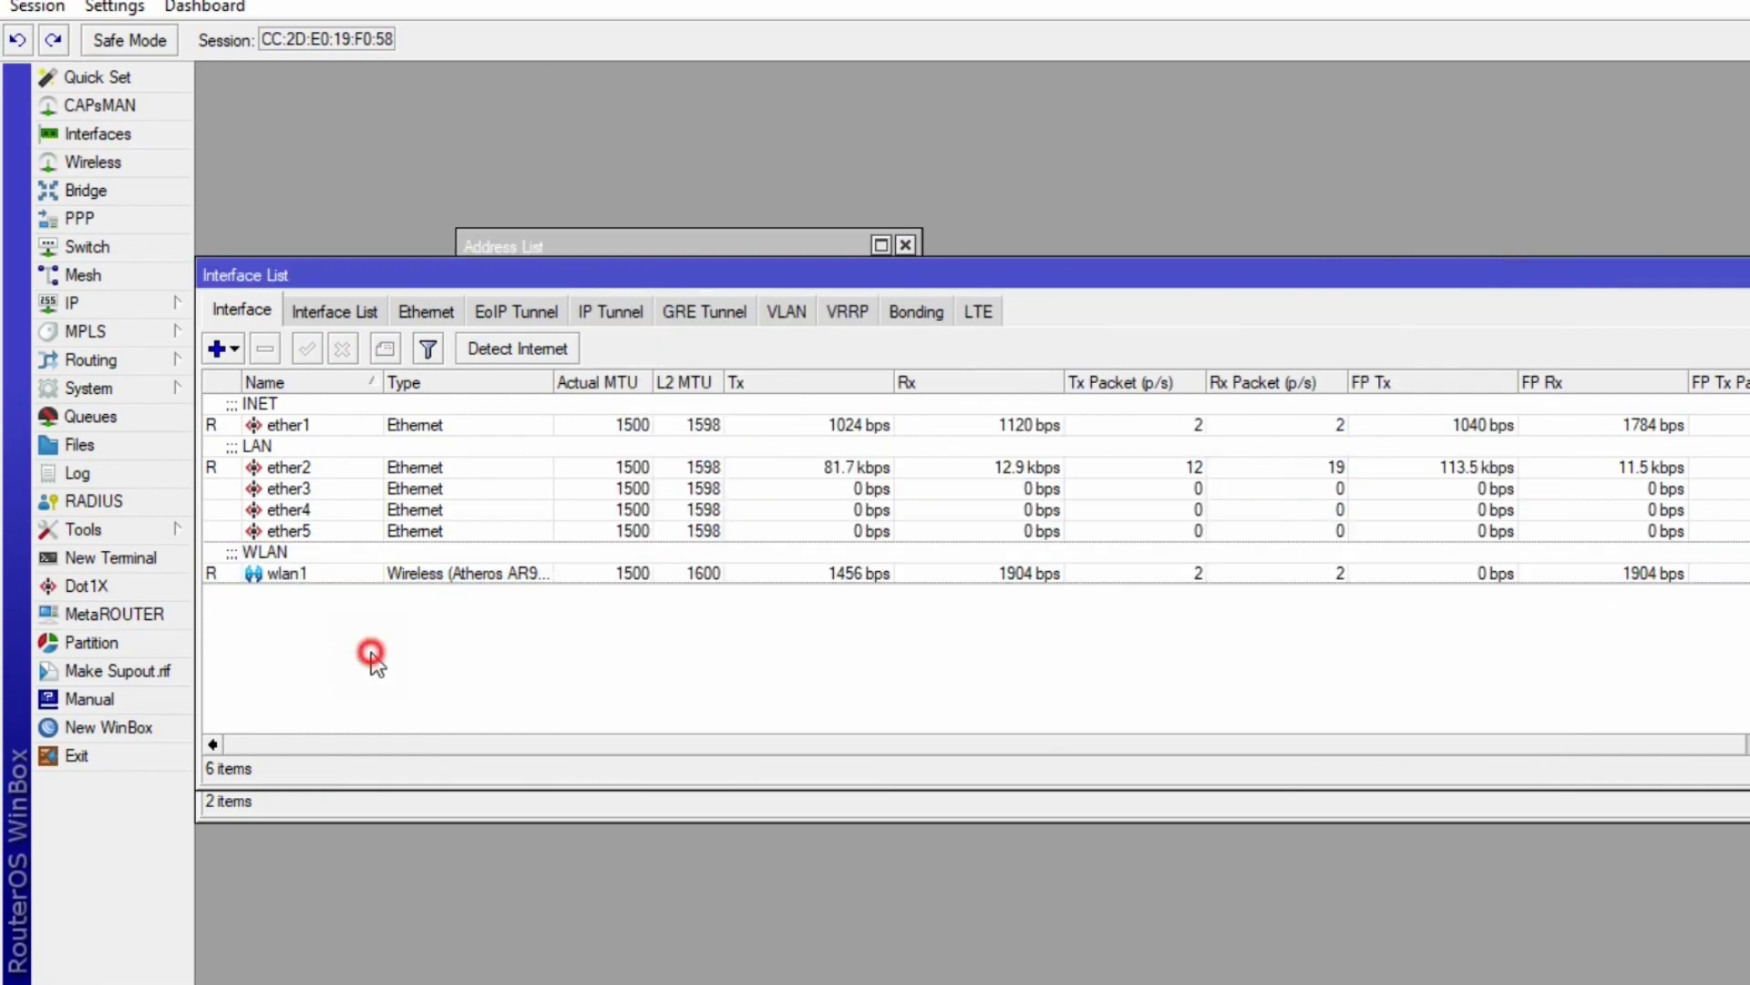
click(146, 307)
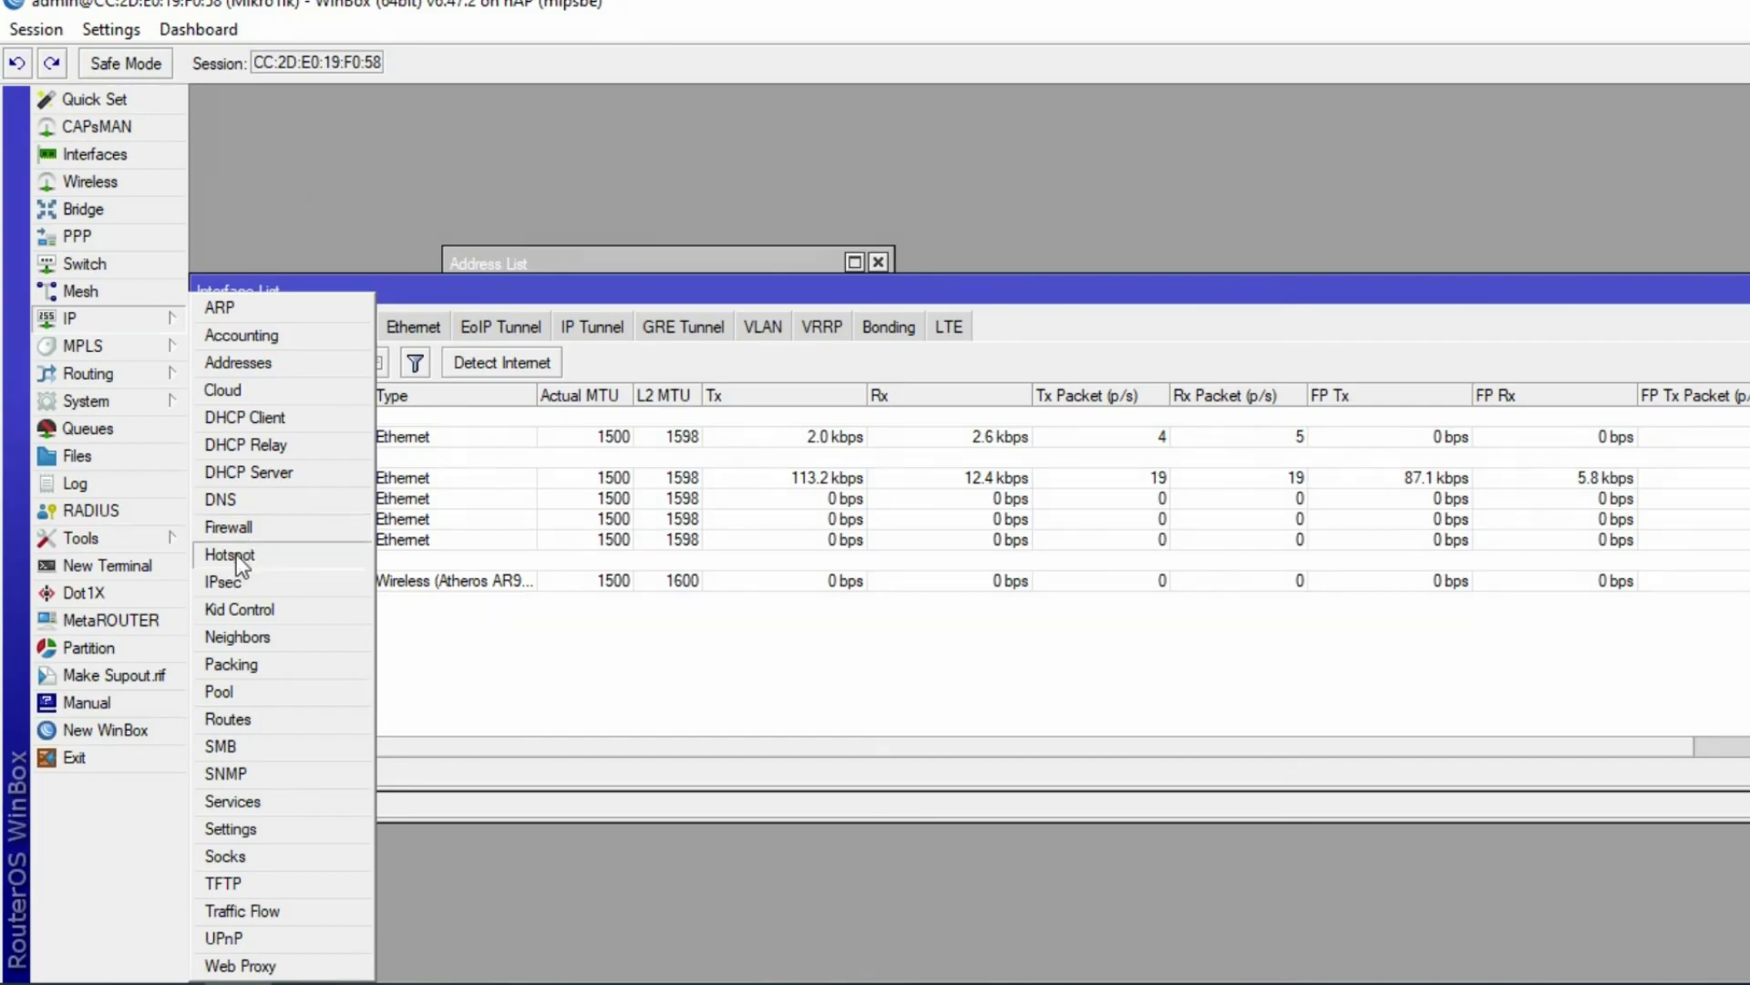
click(237, 554)
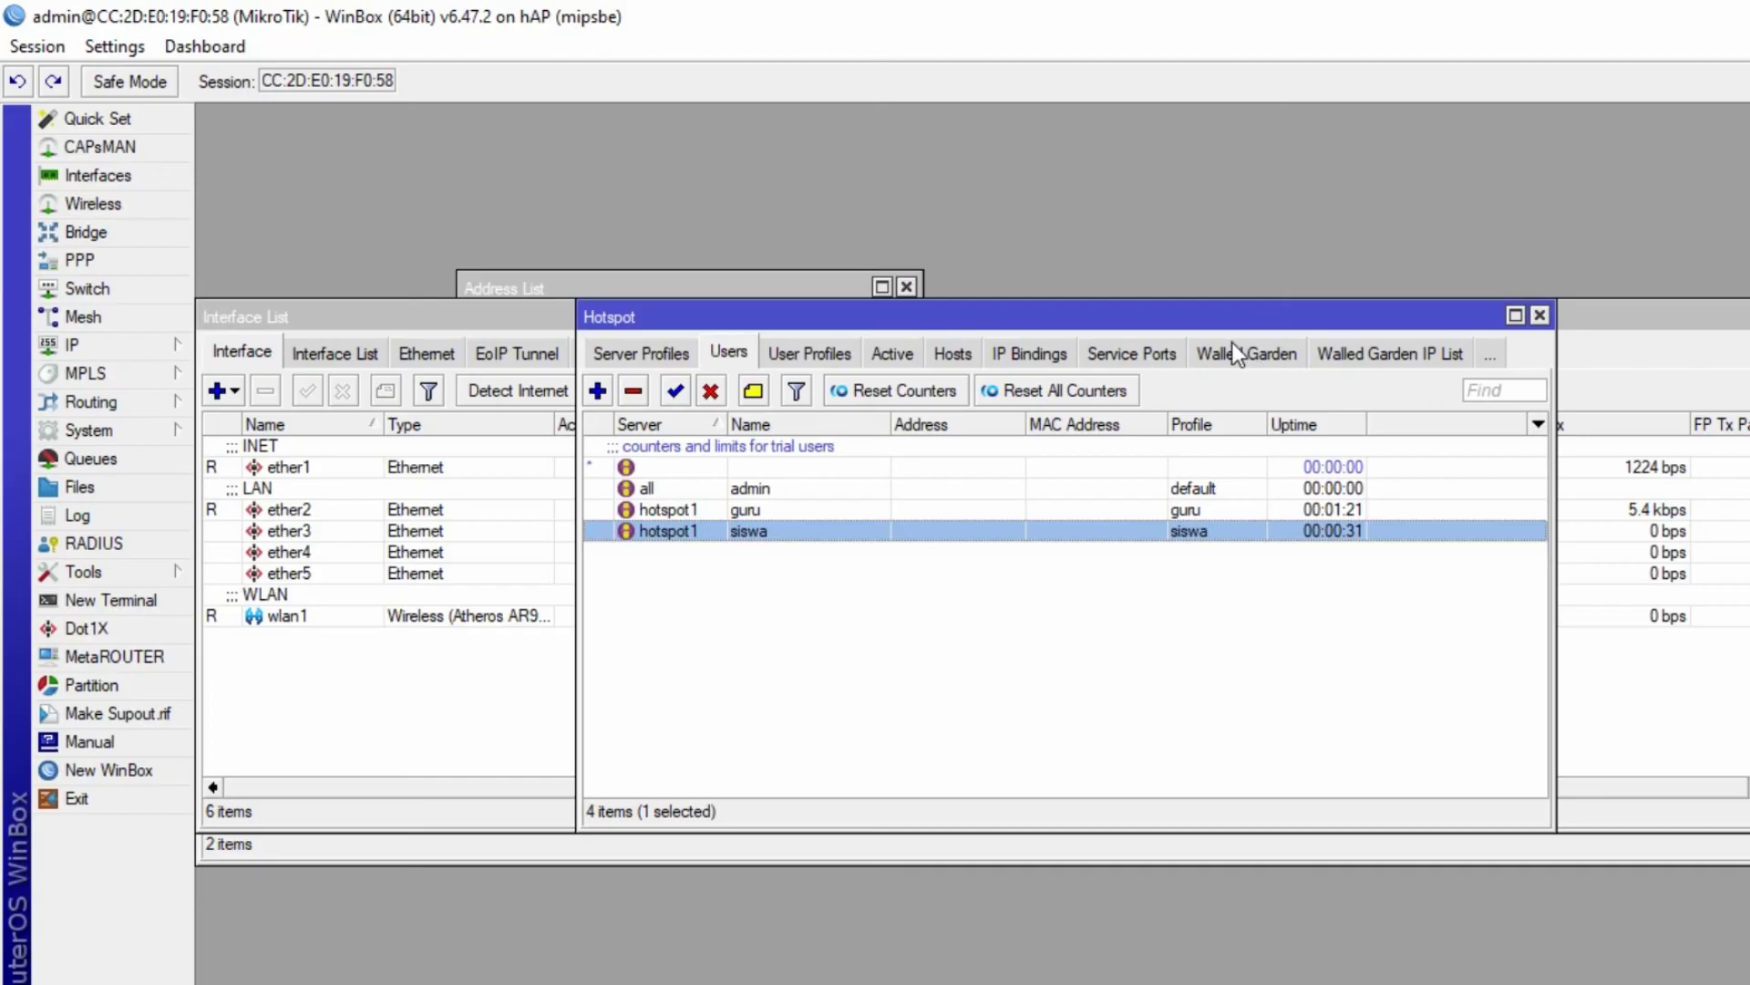
click(1233, 345)
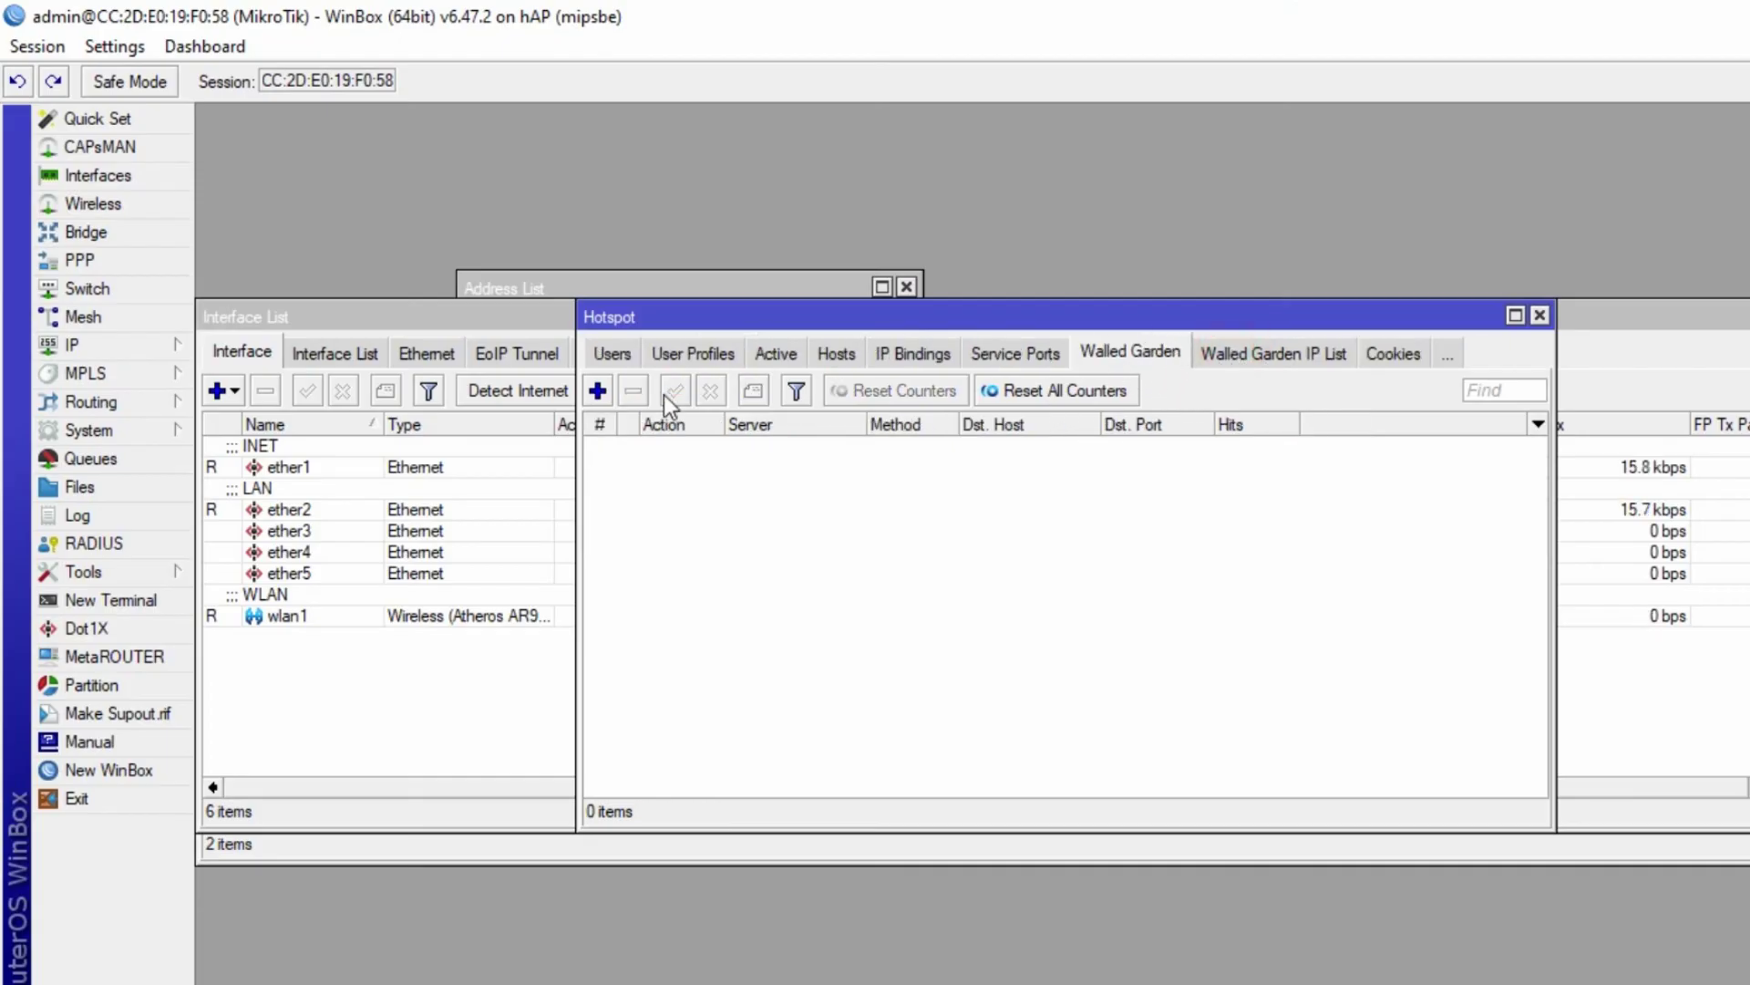
- Add an allow walled garden entry for Dst. Host *linux.org on server hotspot1
click(598, 391)
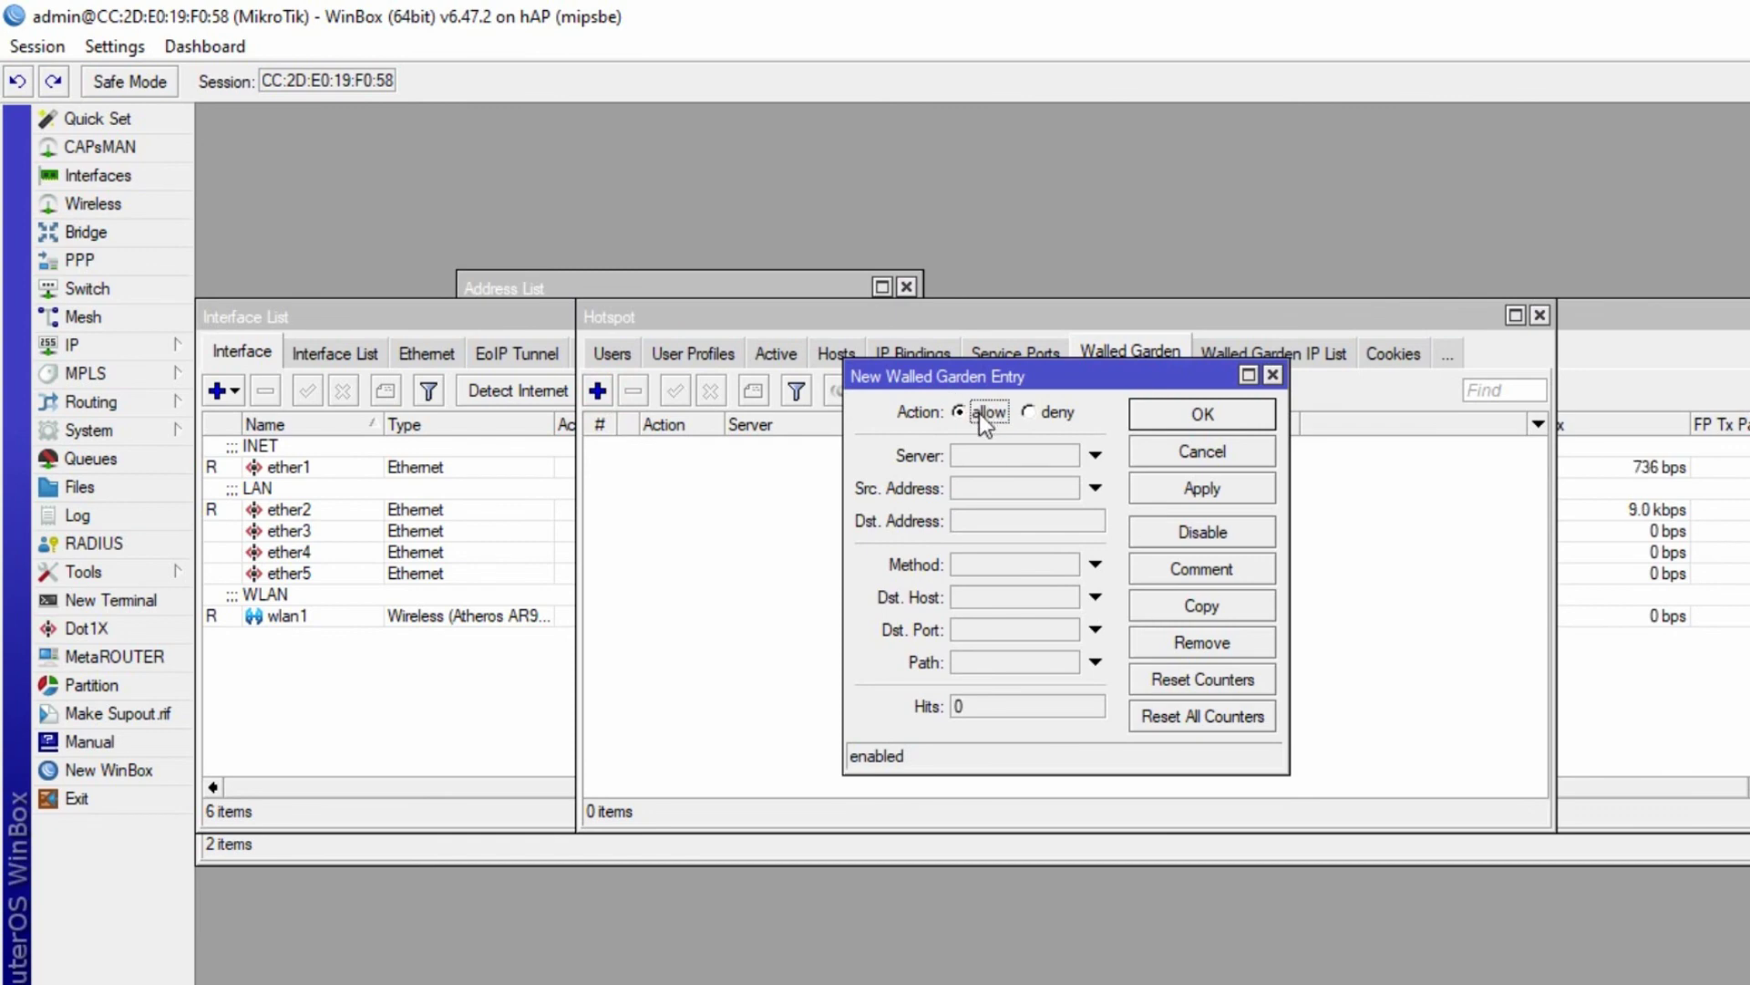
click(994, 454)
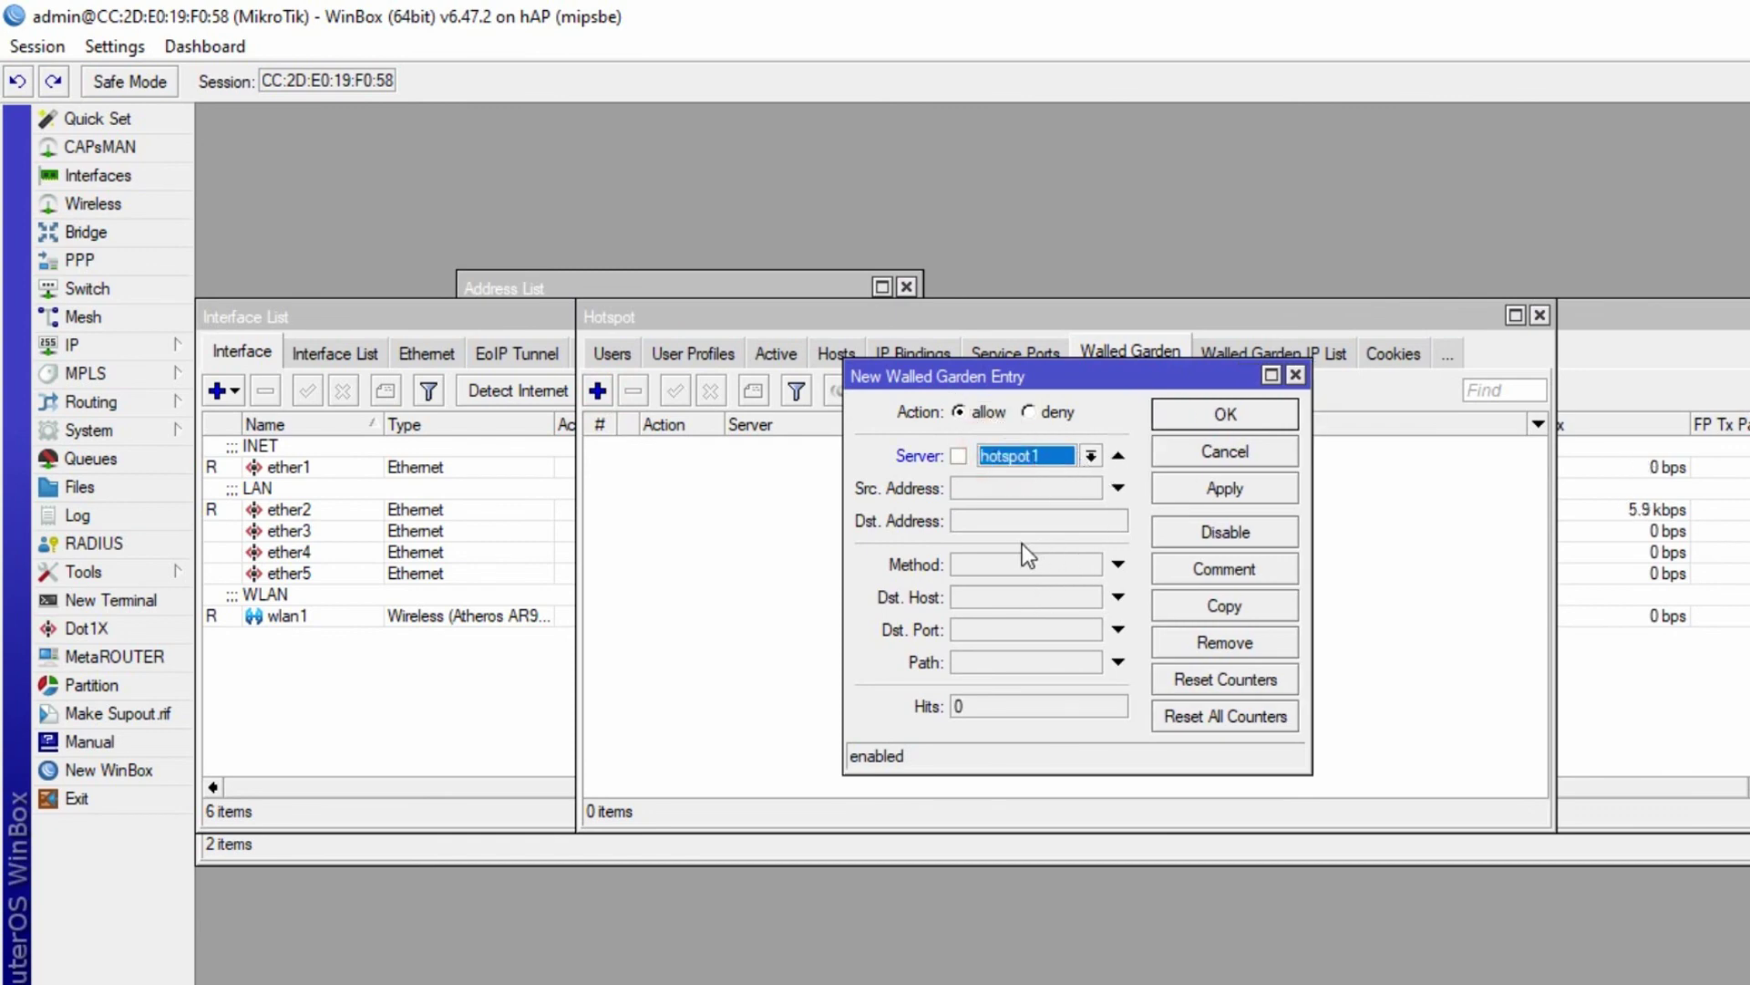
click(994, 601)
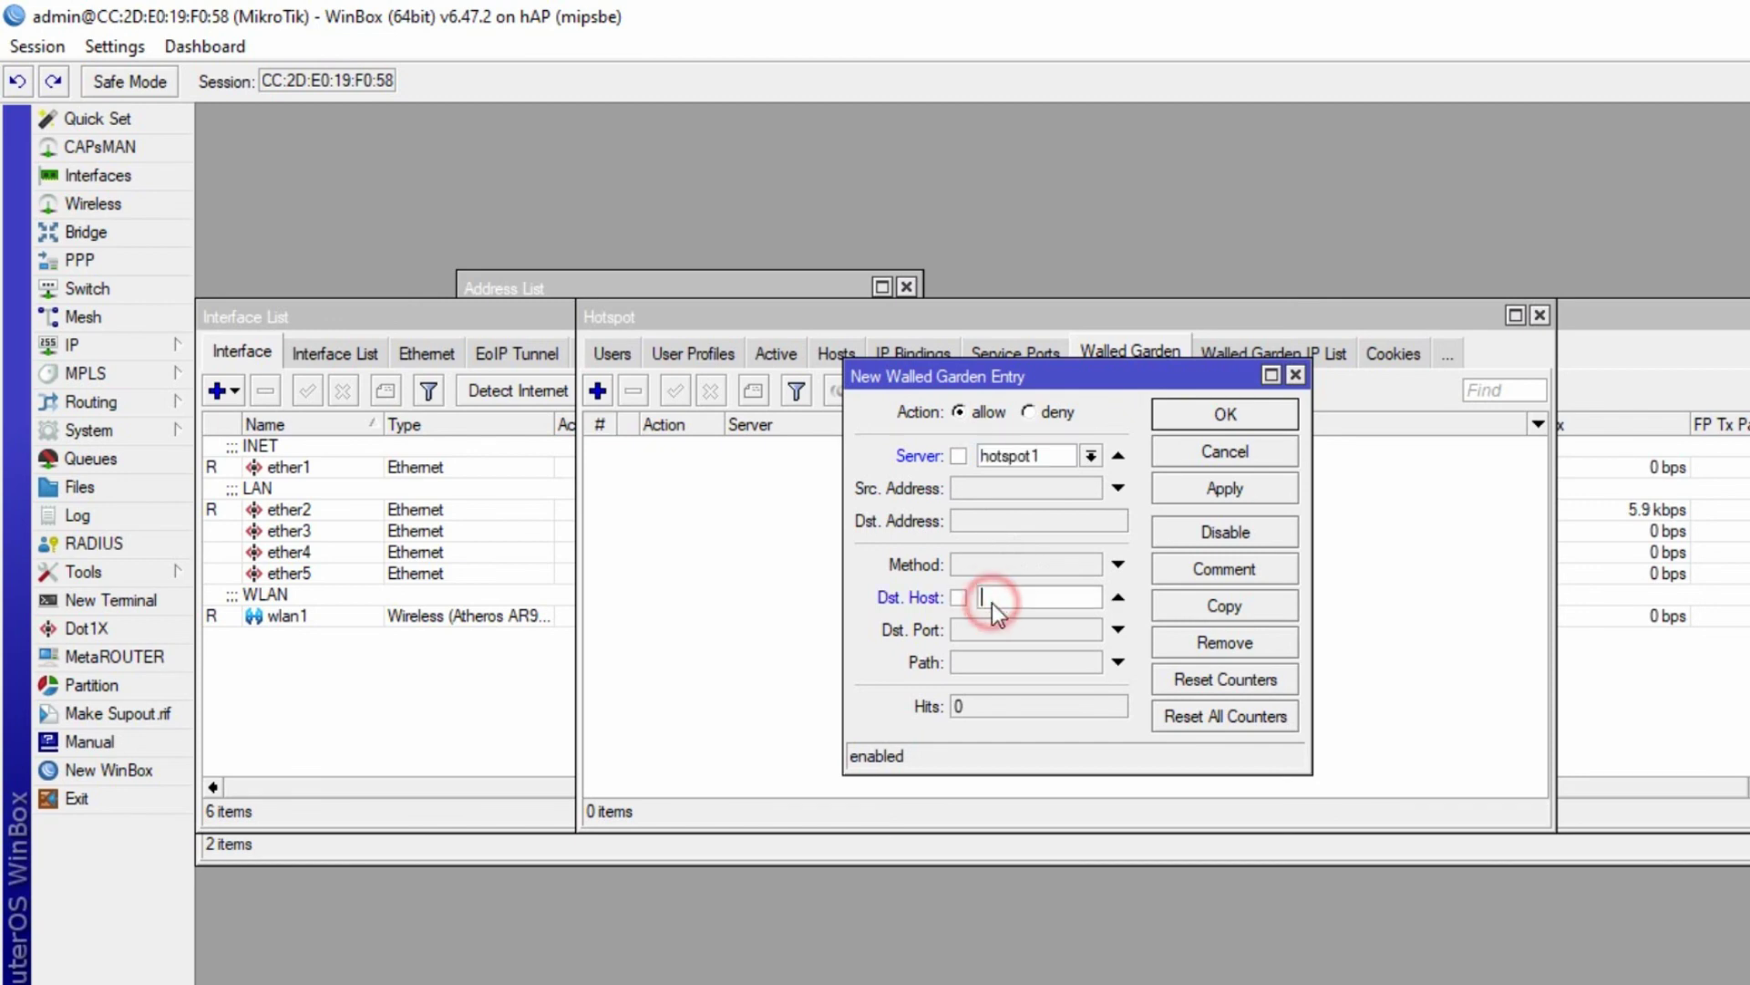
text(linux.org)
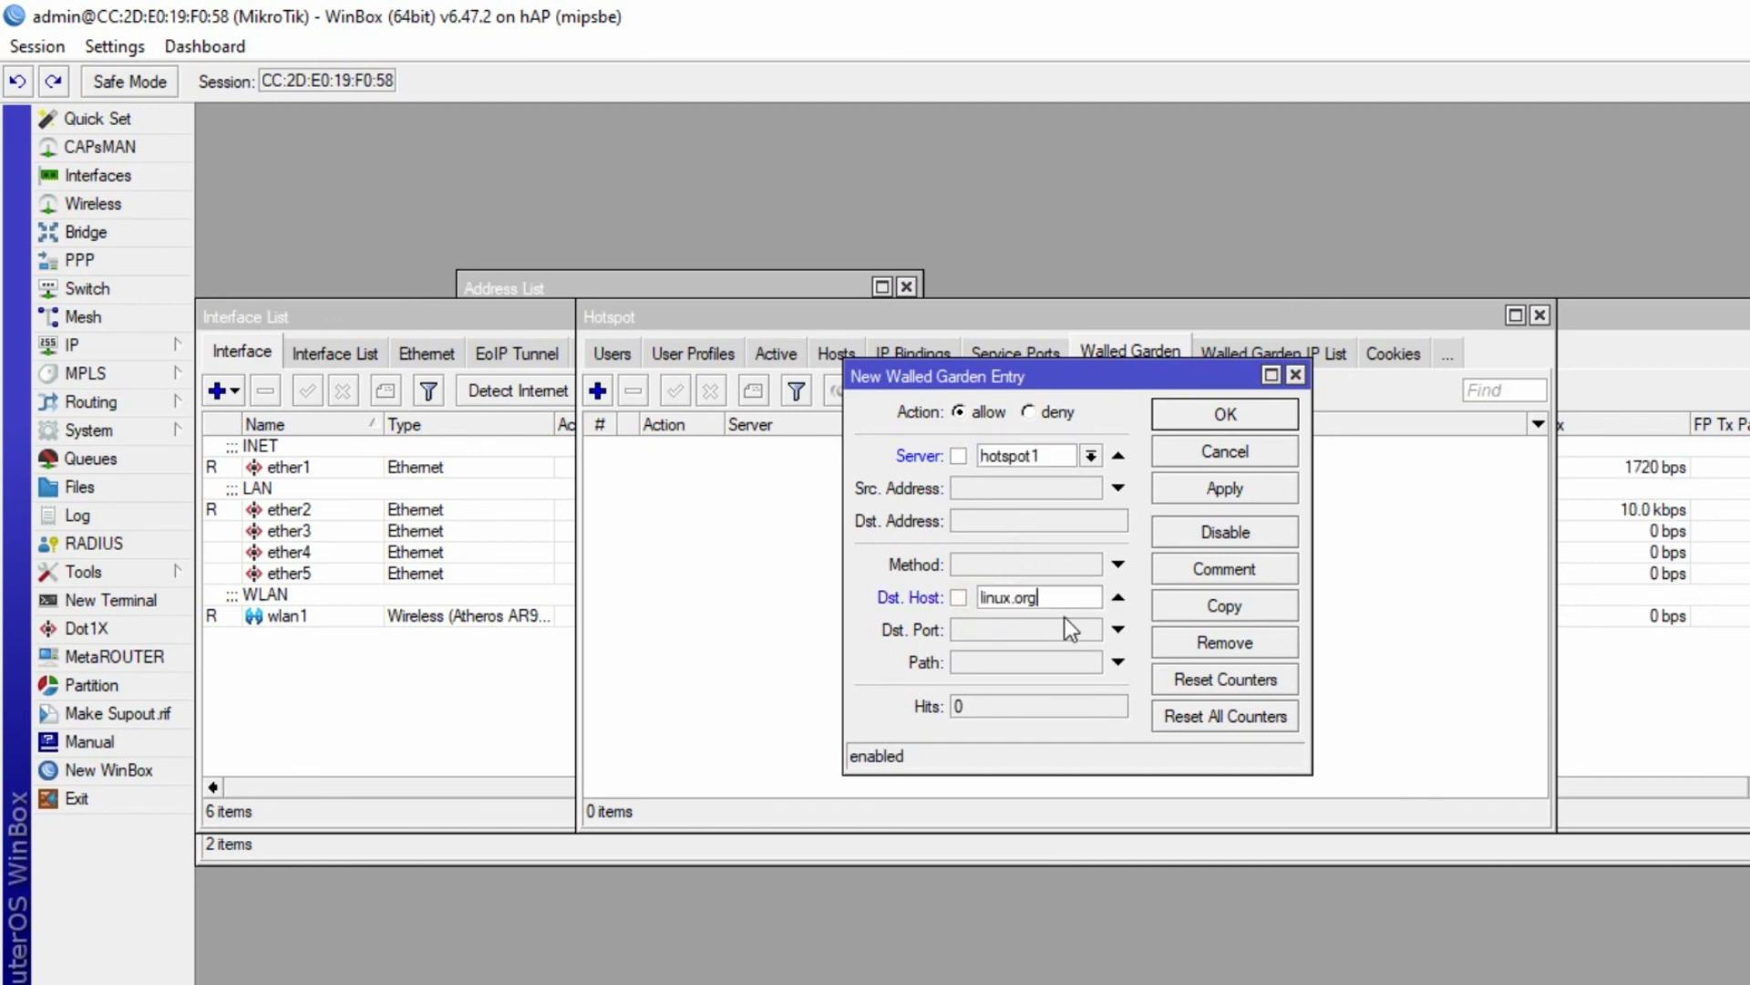
click(959, 597)
click(981, 597)
text(*)
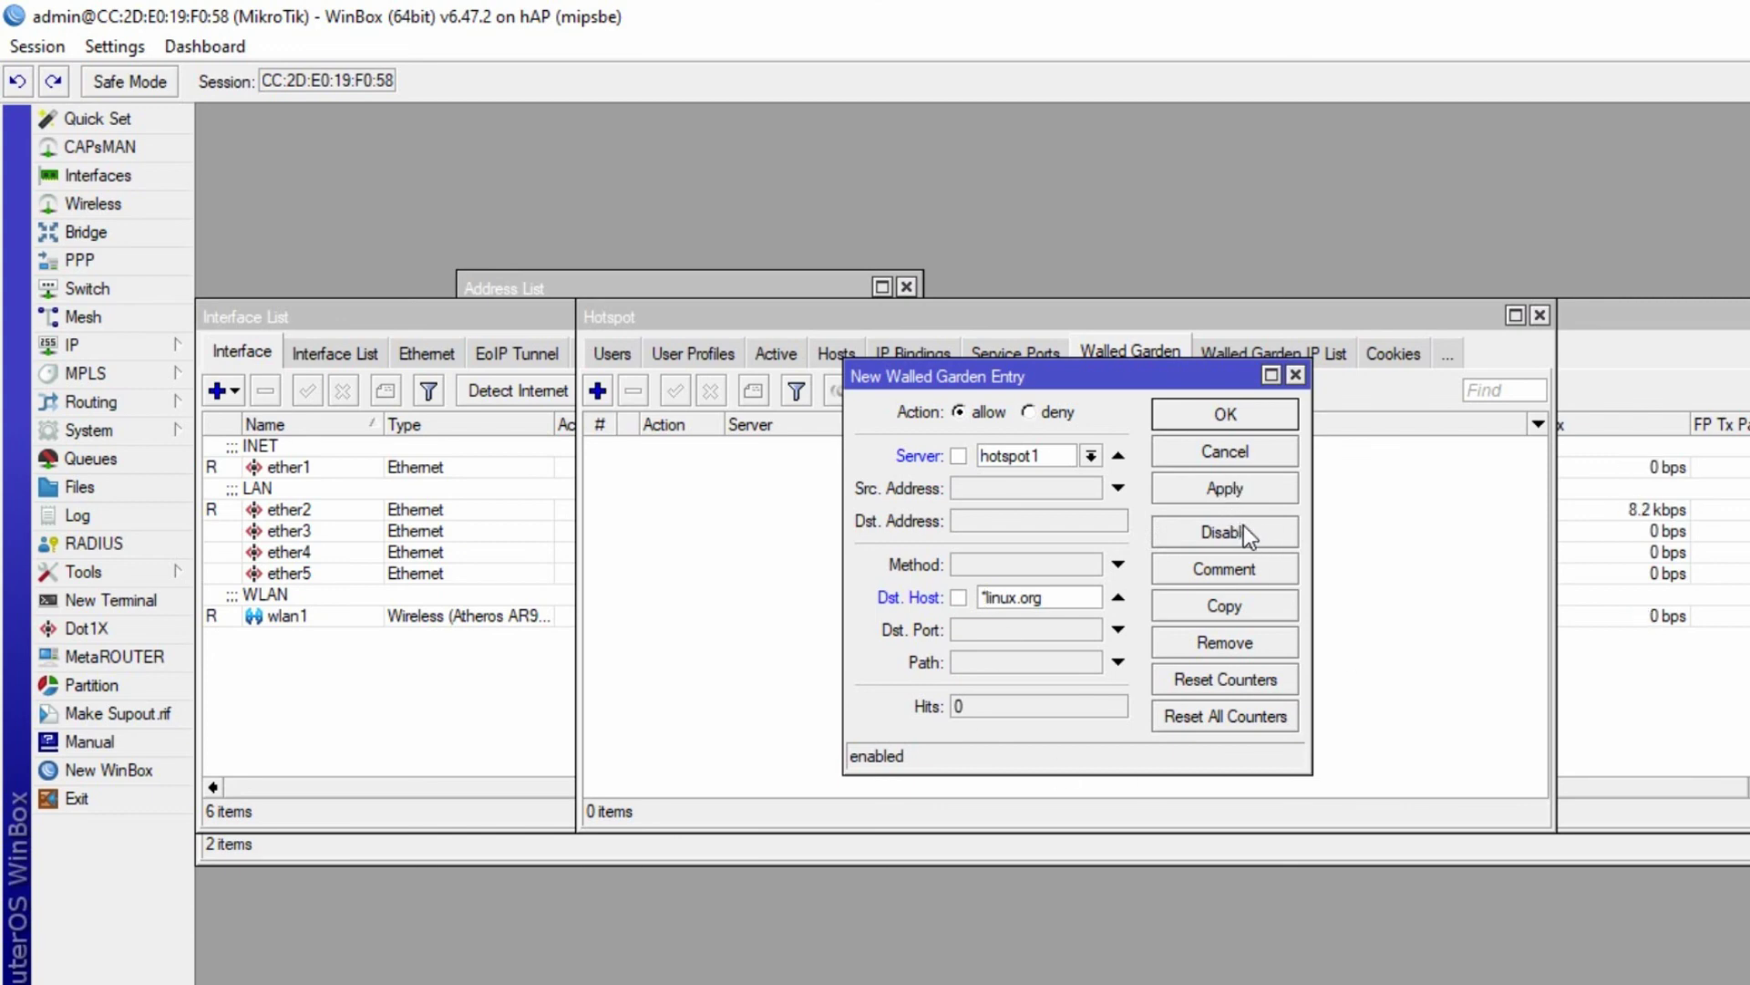
click(1227, 487)
click(1233, 415)
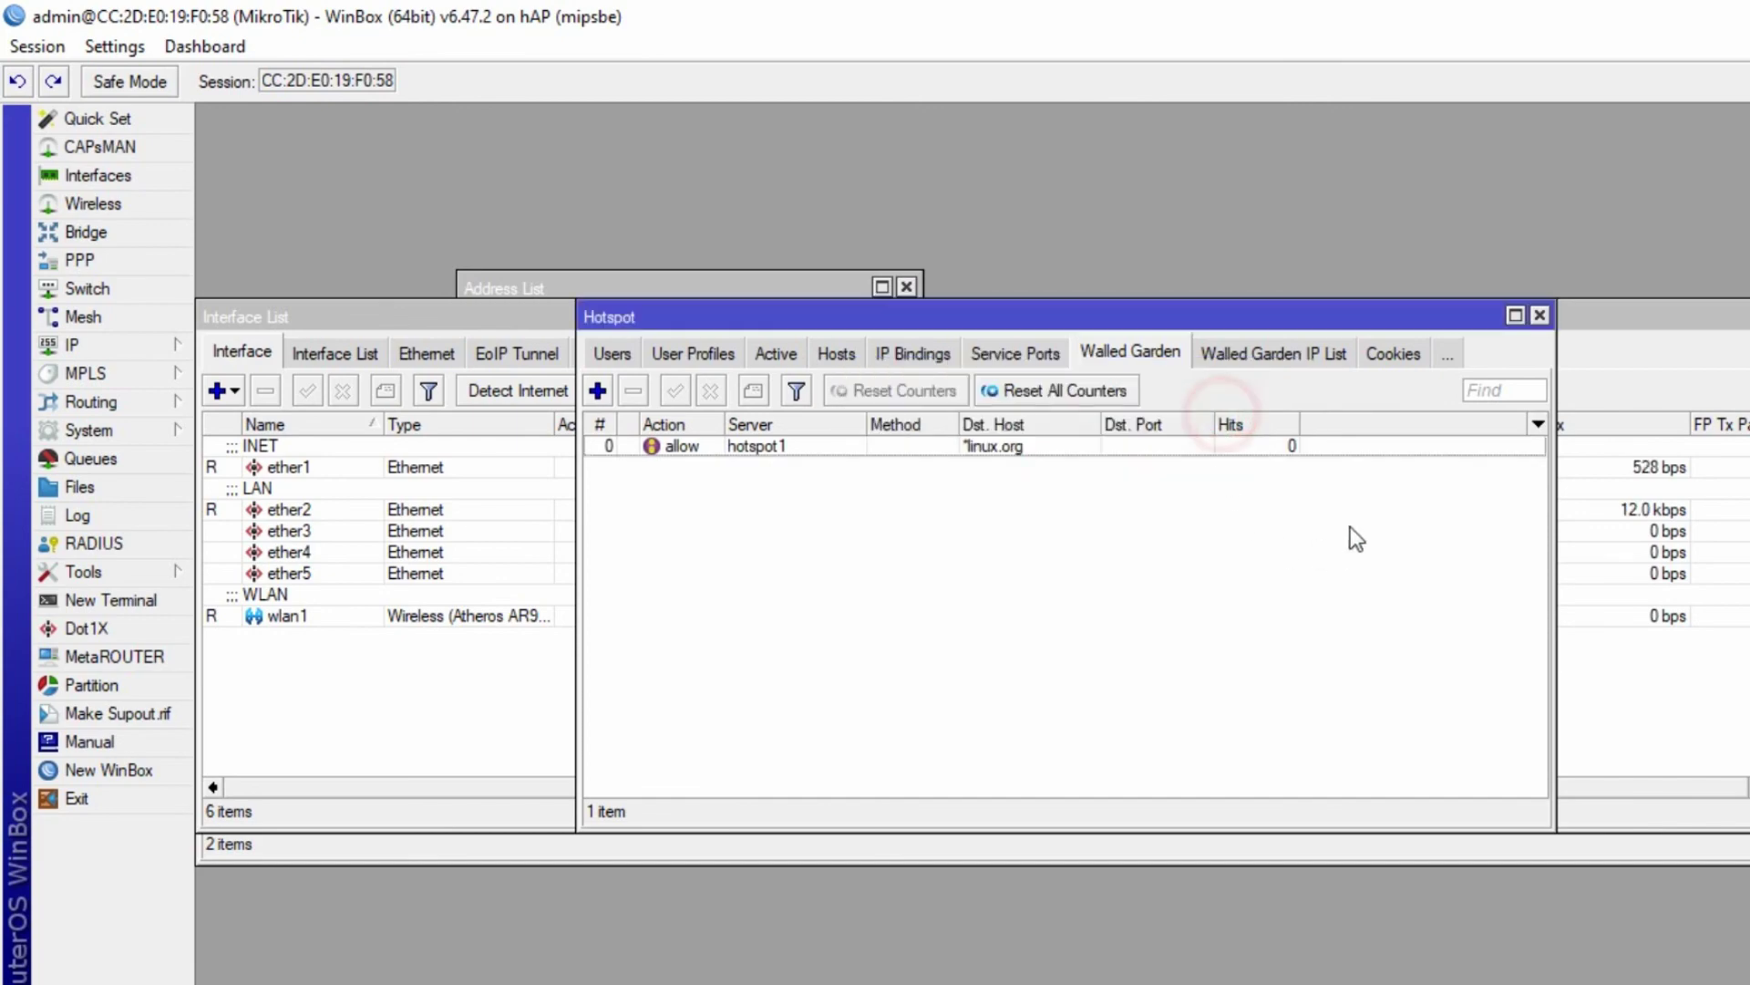
click(951, 448)
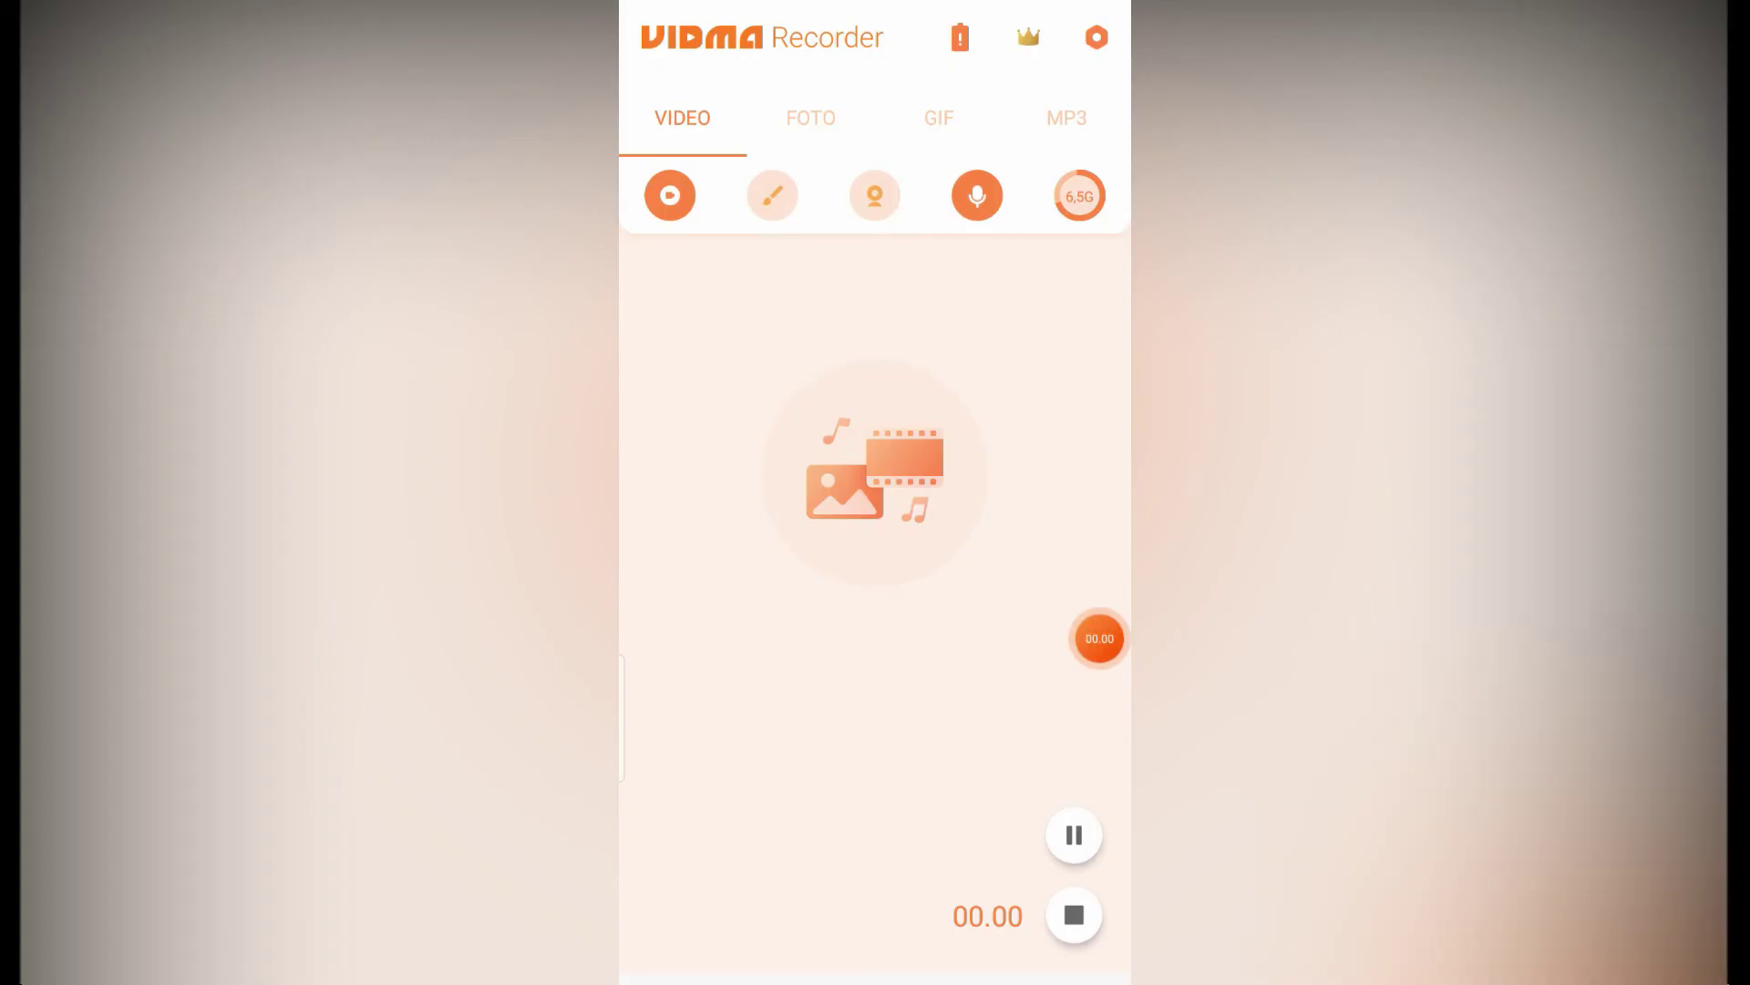
- Connect the phone to the hotspot Wi-Fi network from quick settings
drag(875, 4, 875, 547)
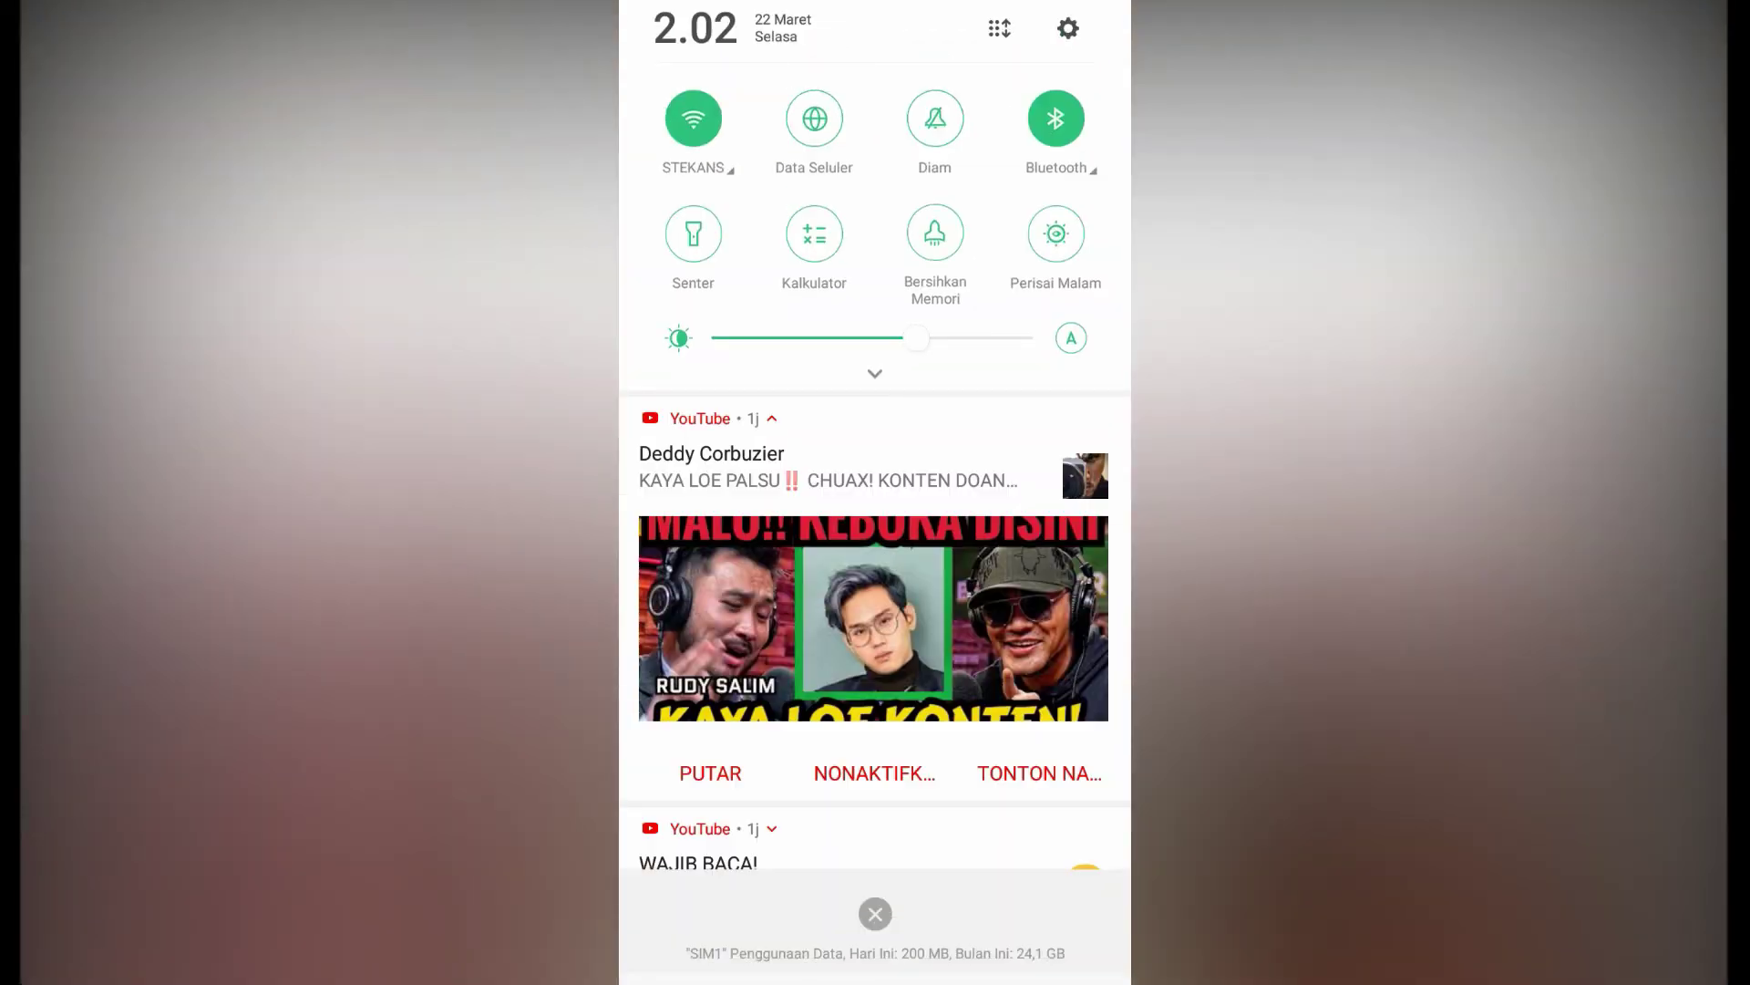
drag(876, 376, 875, 580)
click(696, 166)
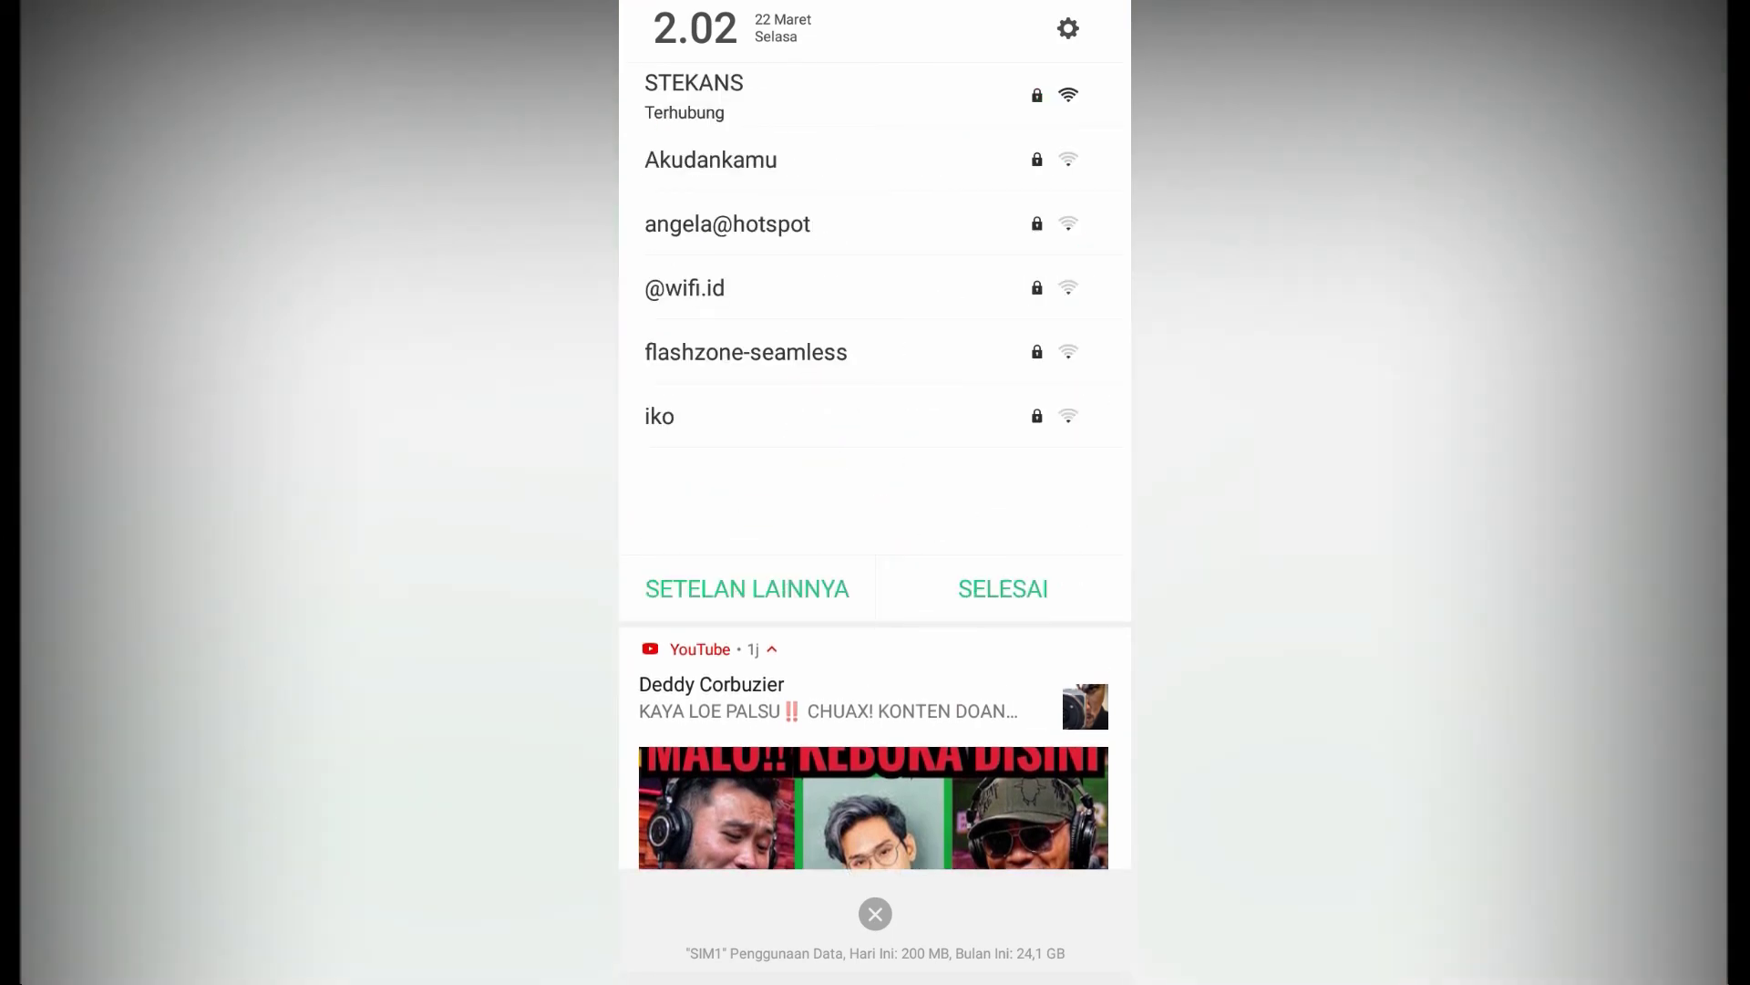
click(727, 224)
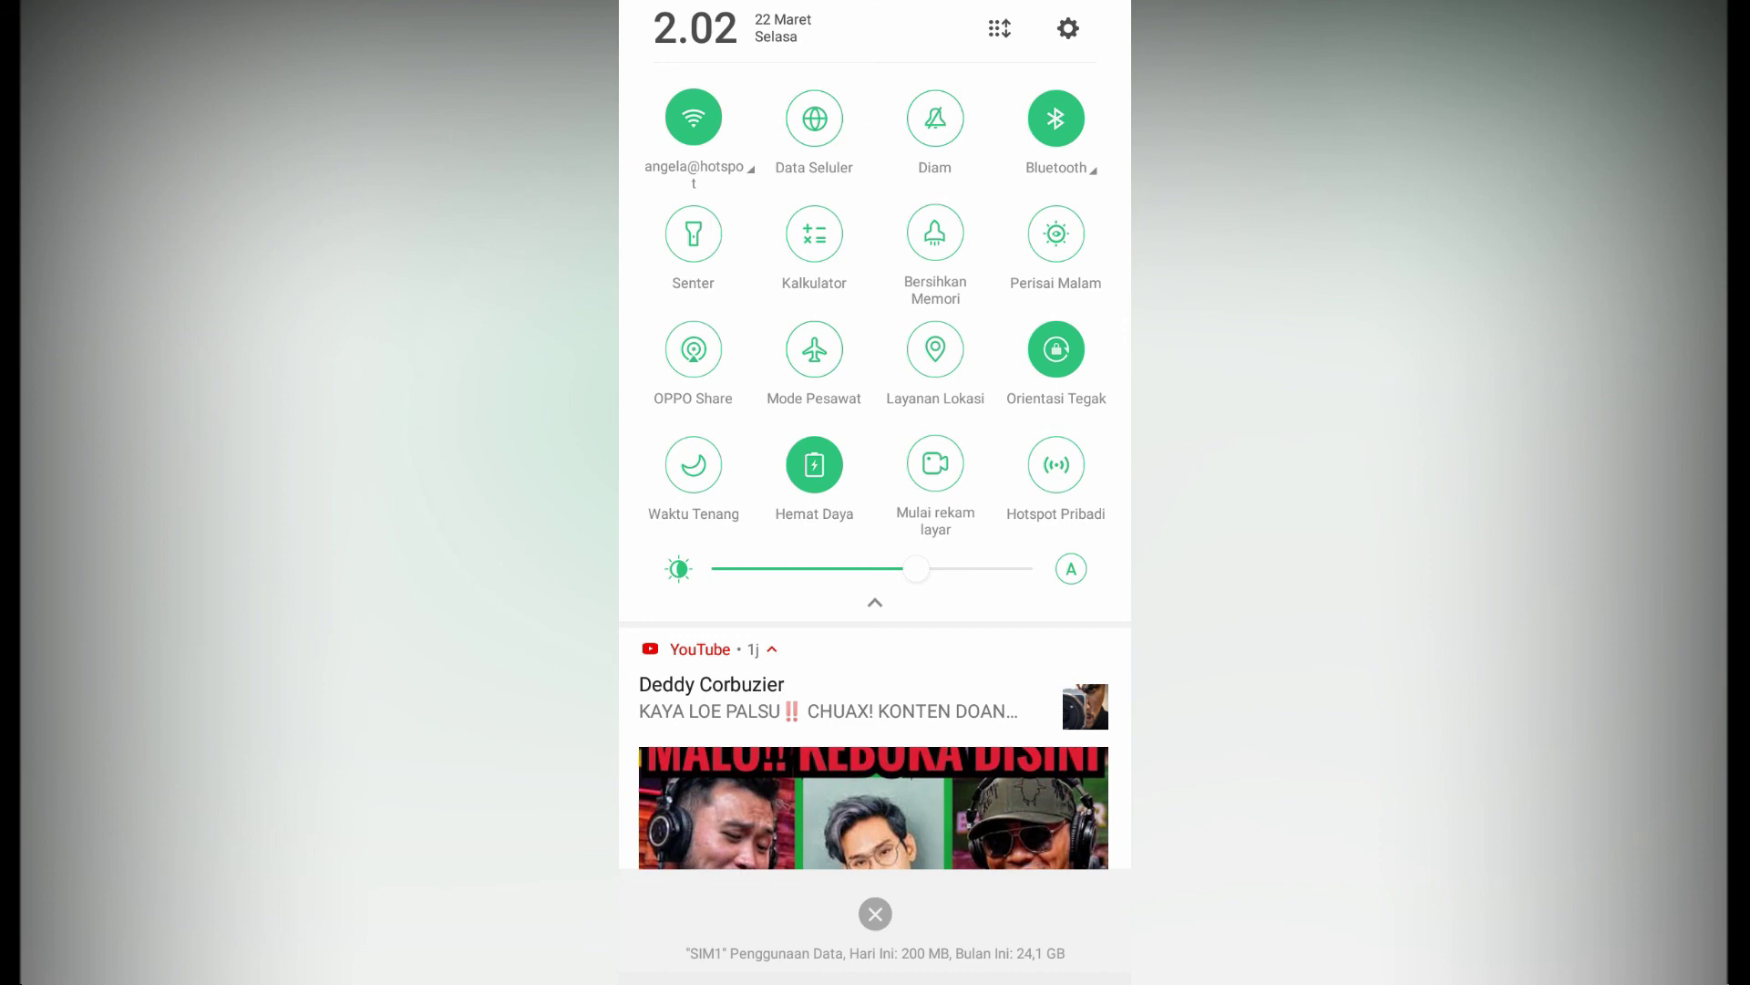
click(876, 602)
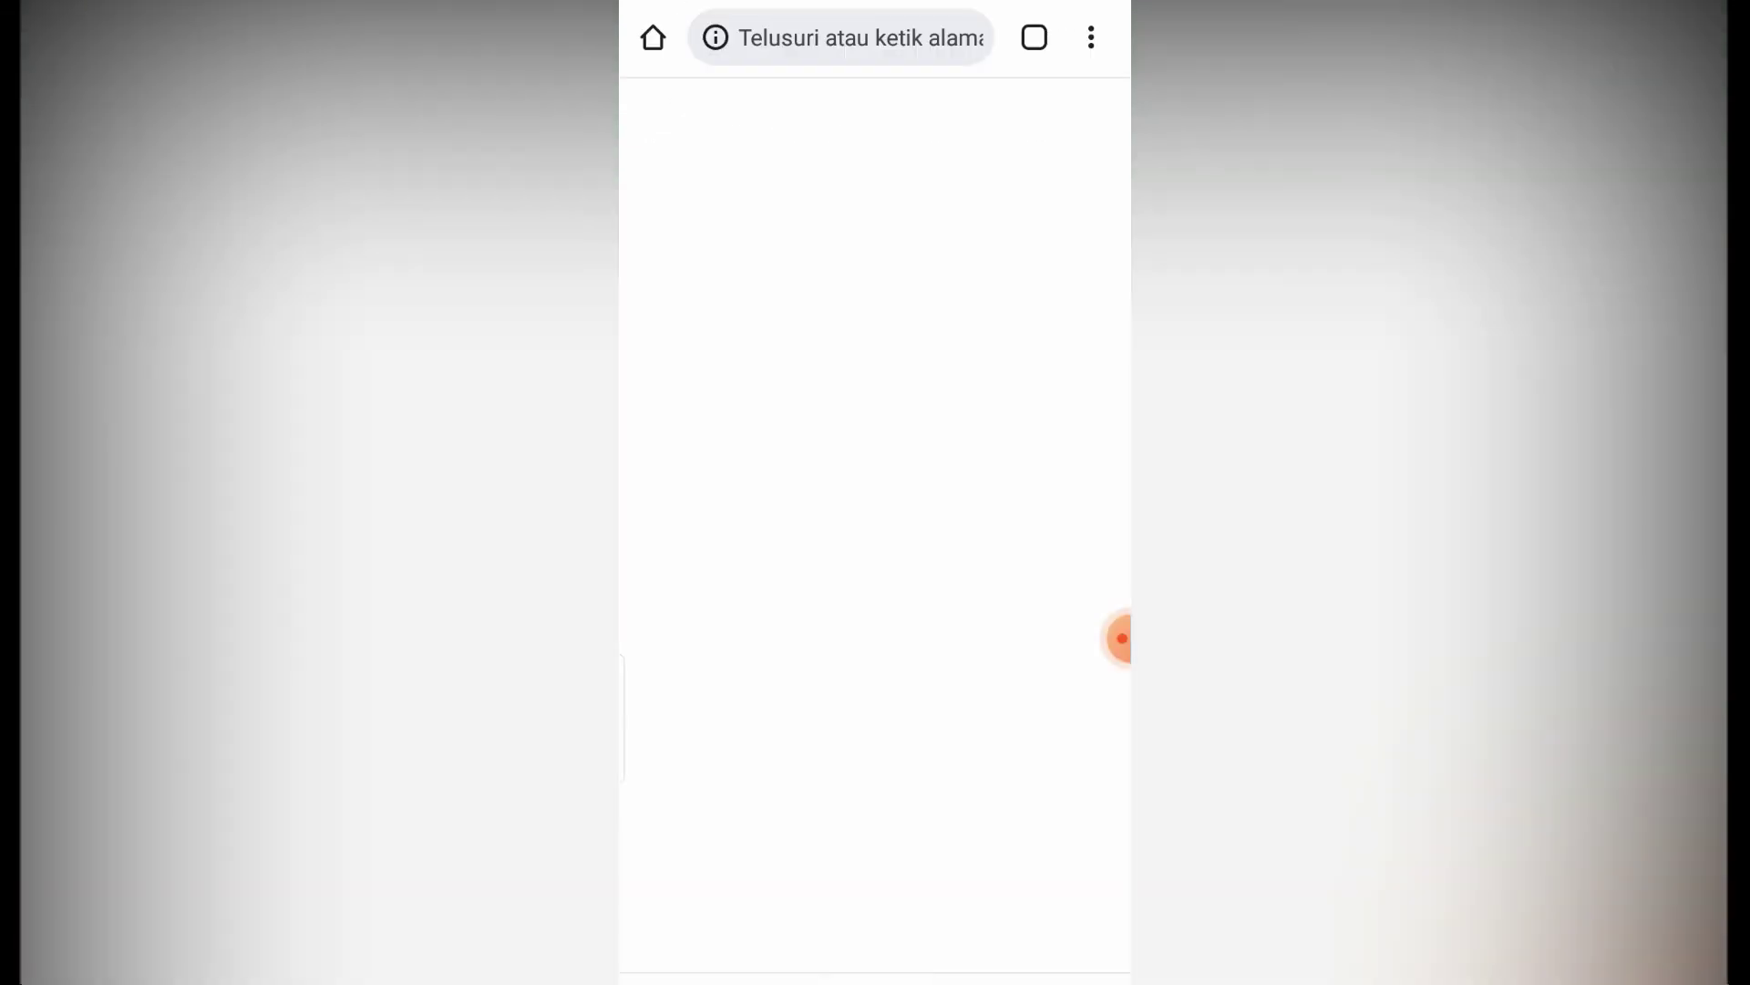
- Reopen Chrome from Recents and enter linux.org in the address bar
key(Home)
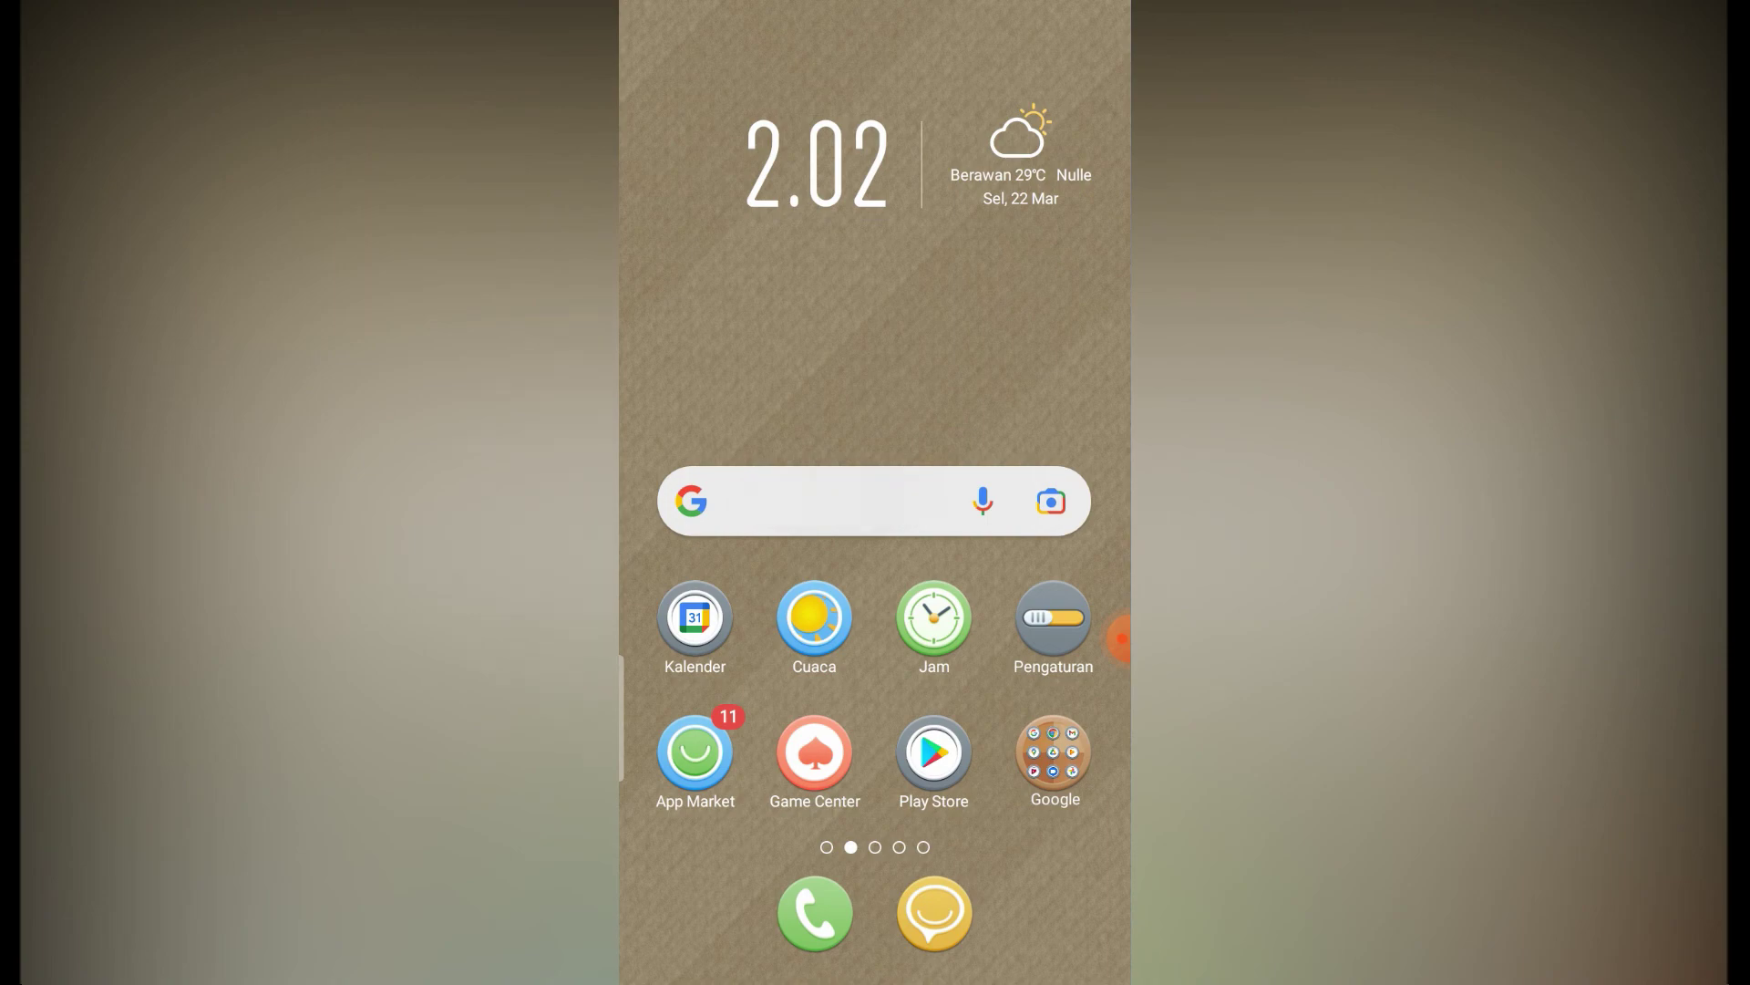
key(alt+Tab)
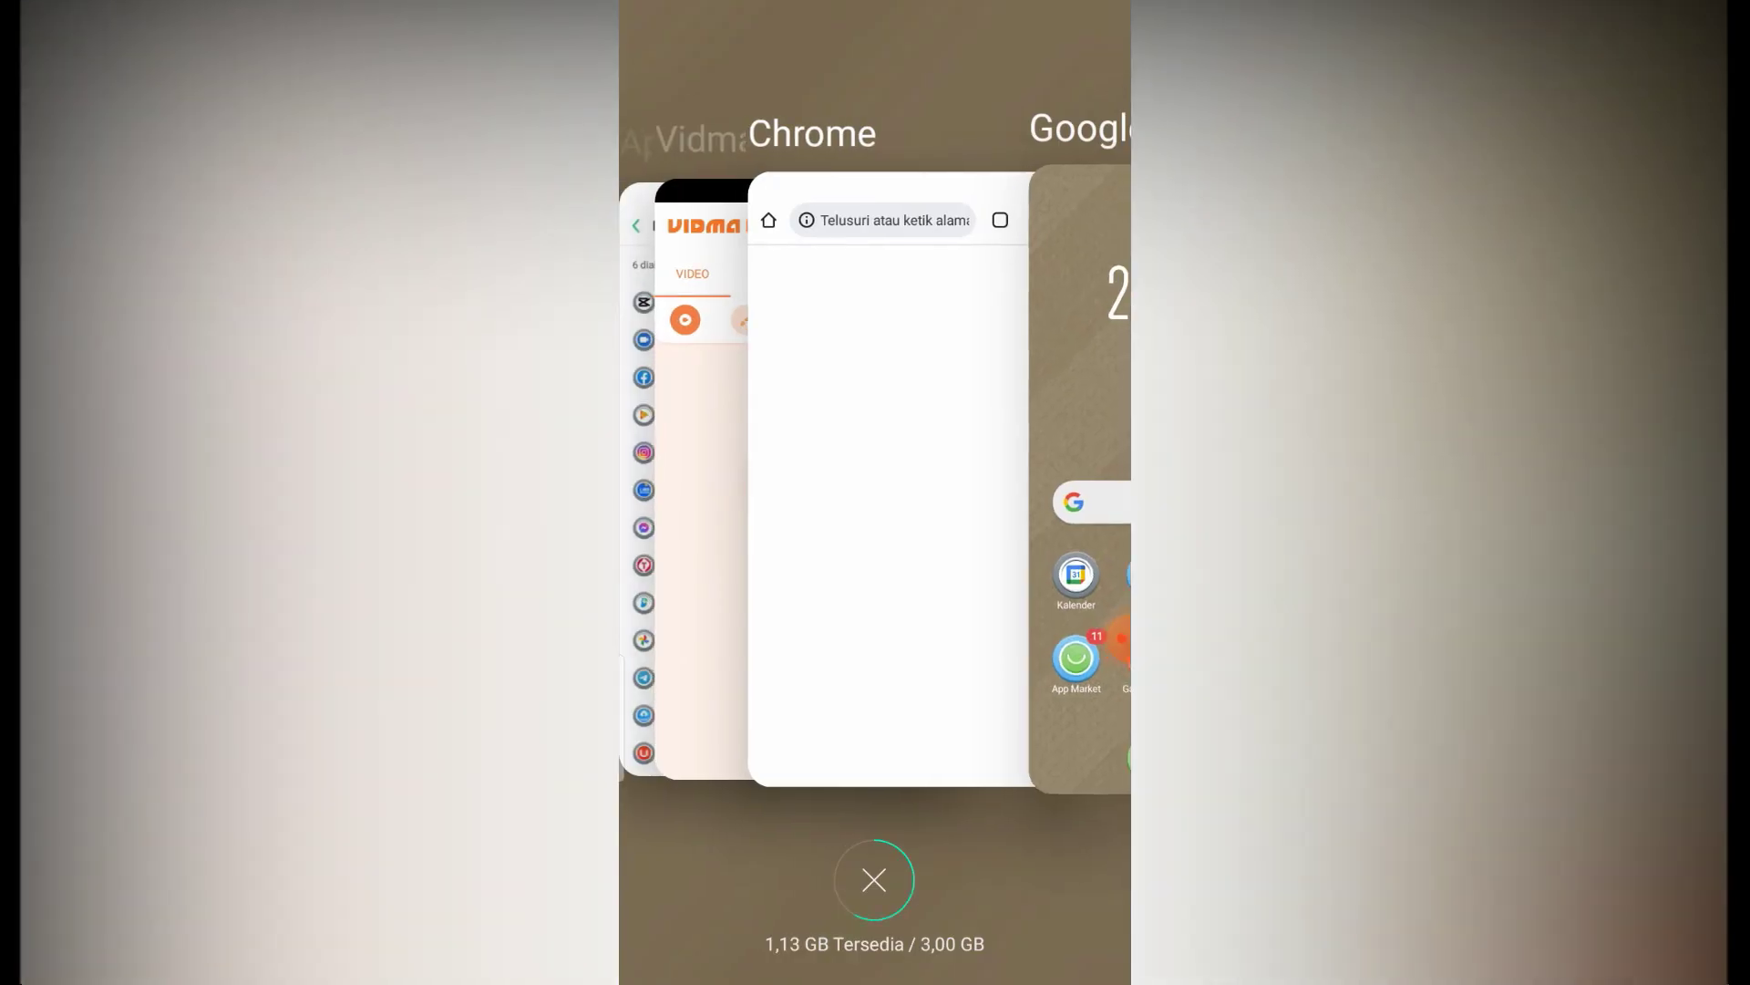
click(888, 493)
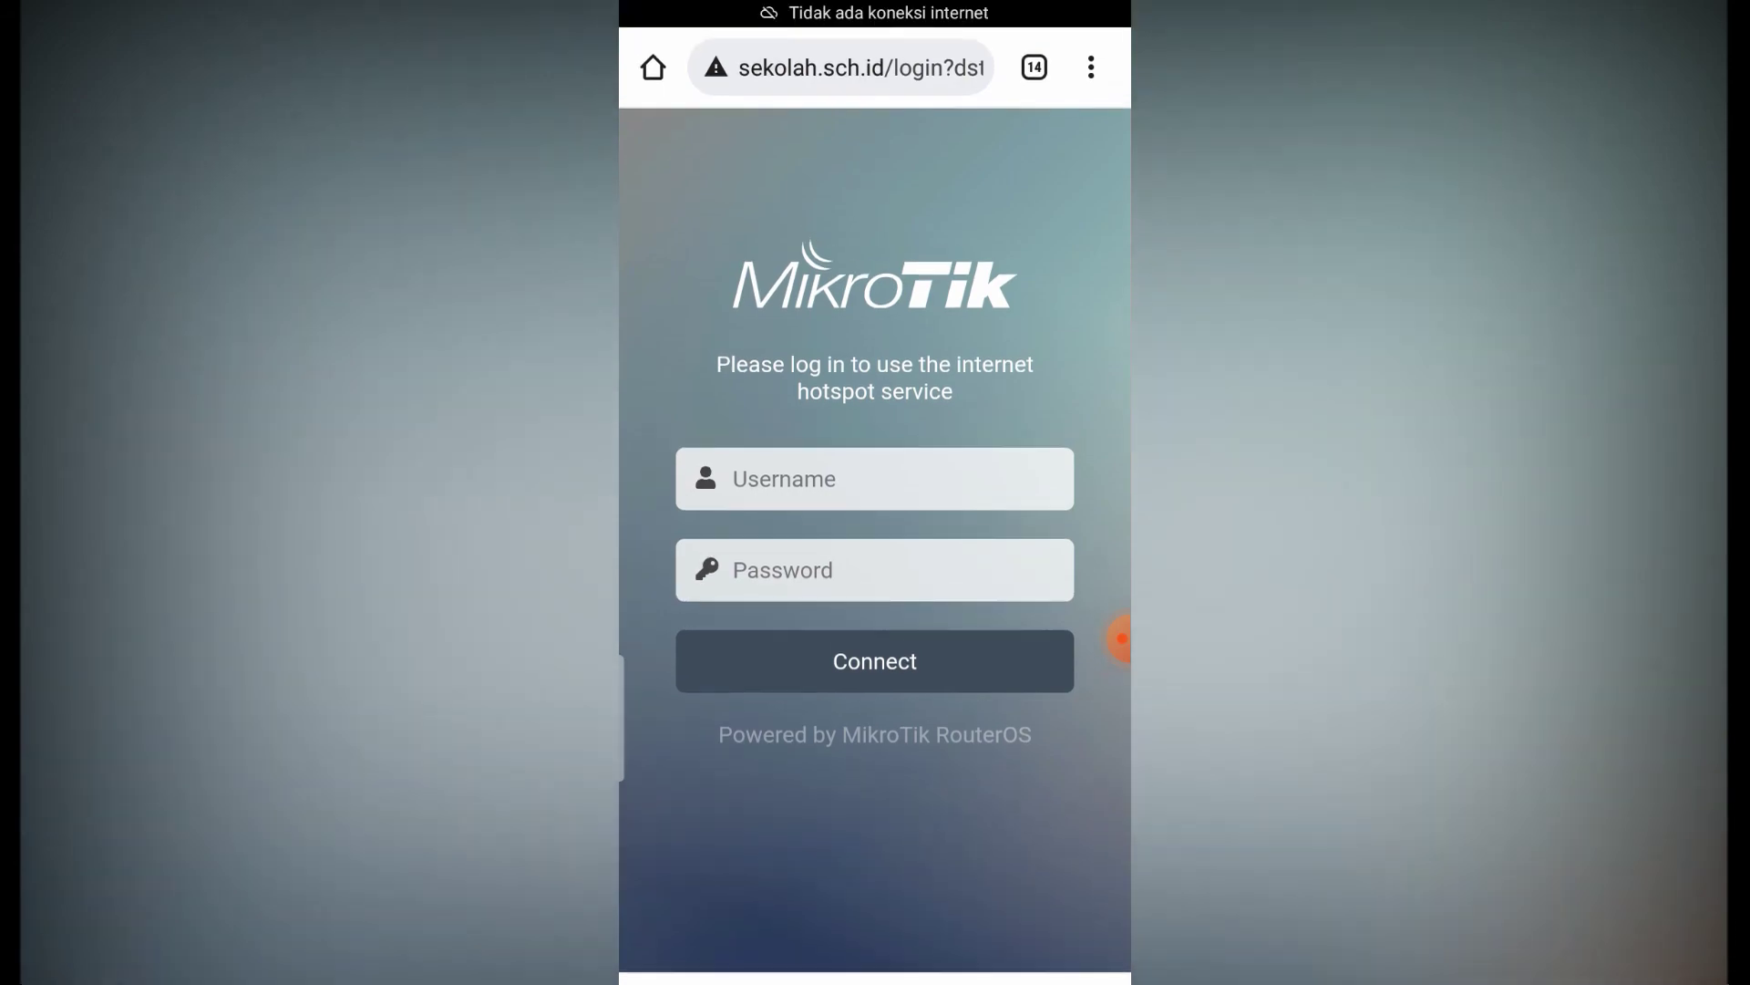
click(857, 57)
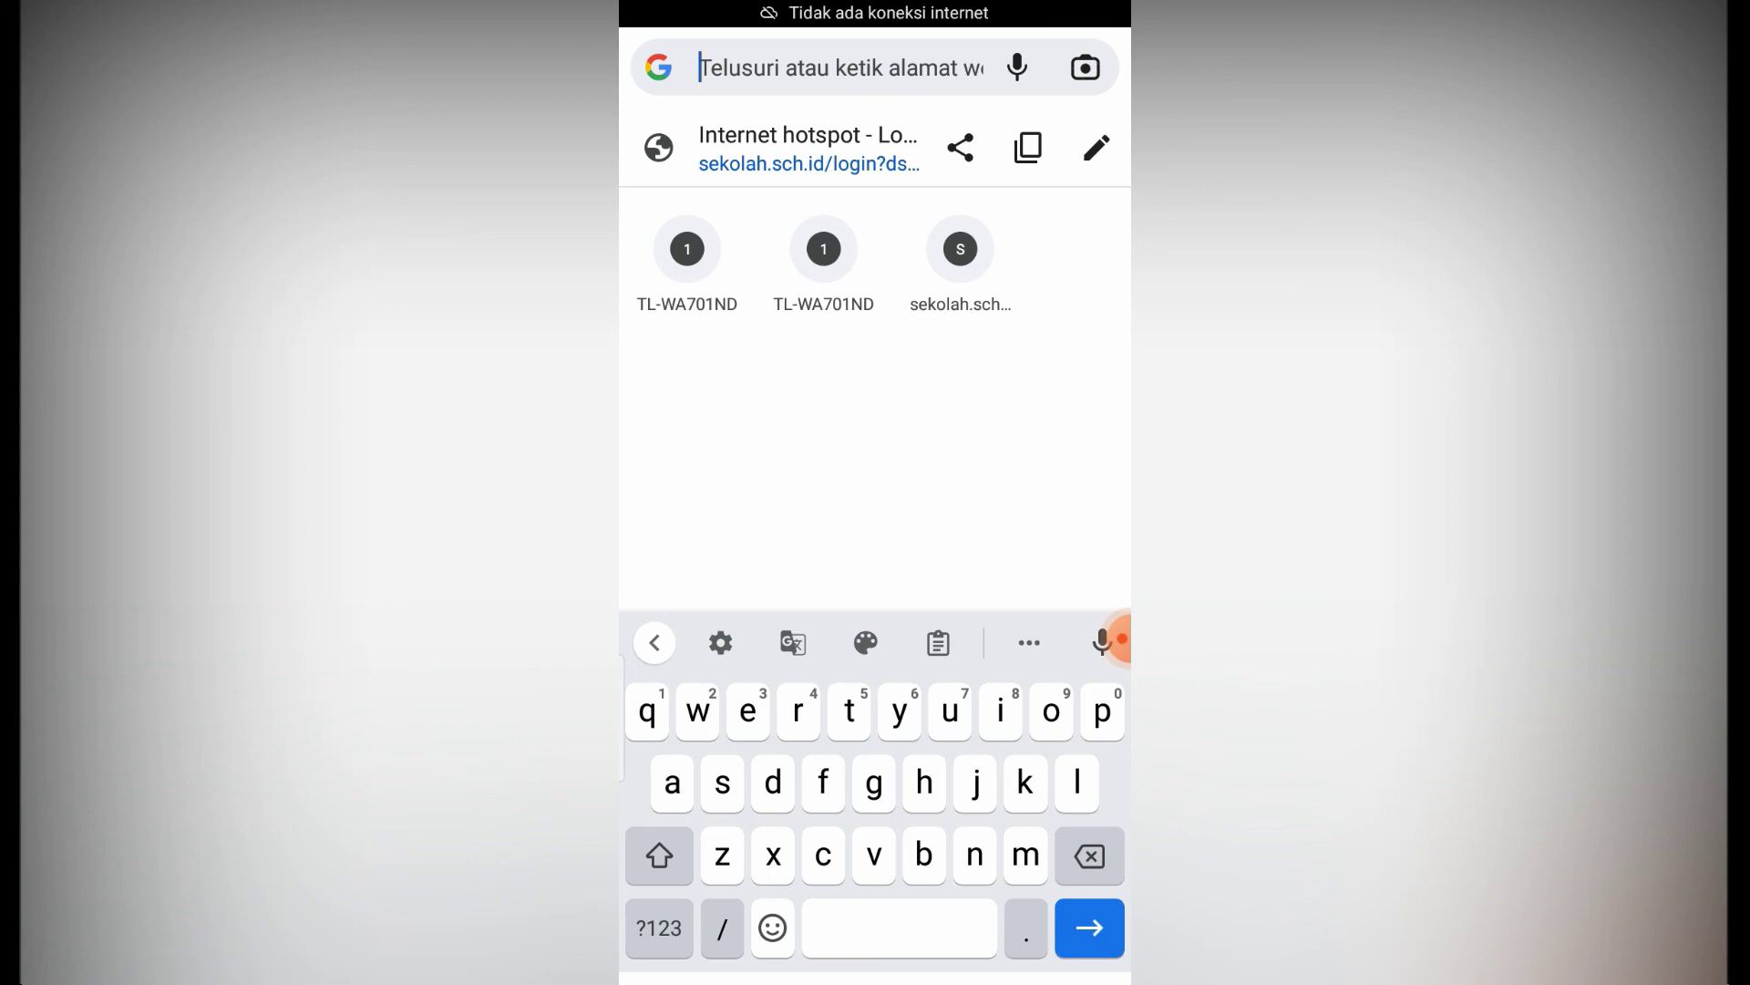
text(lini)
key(BackSpace)
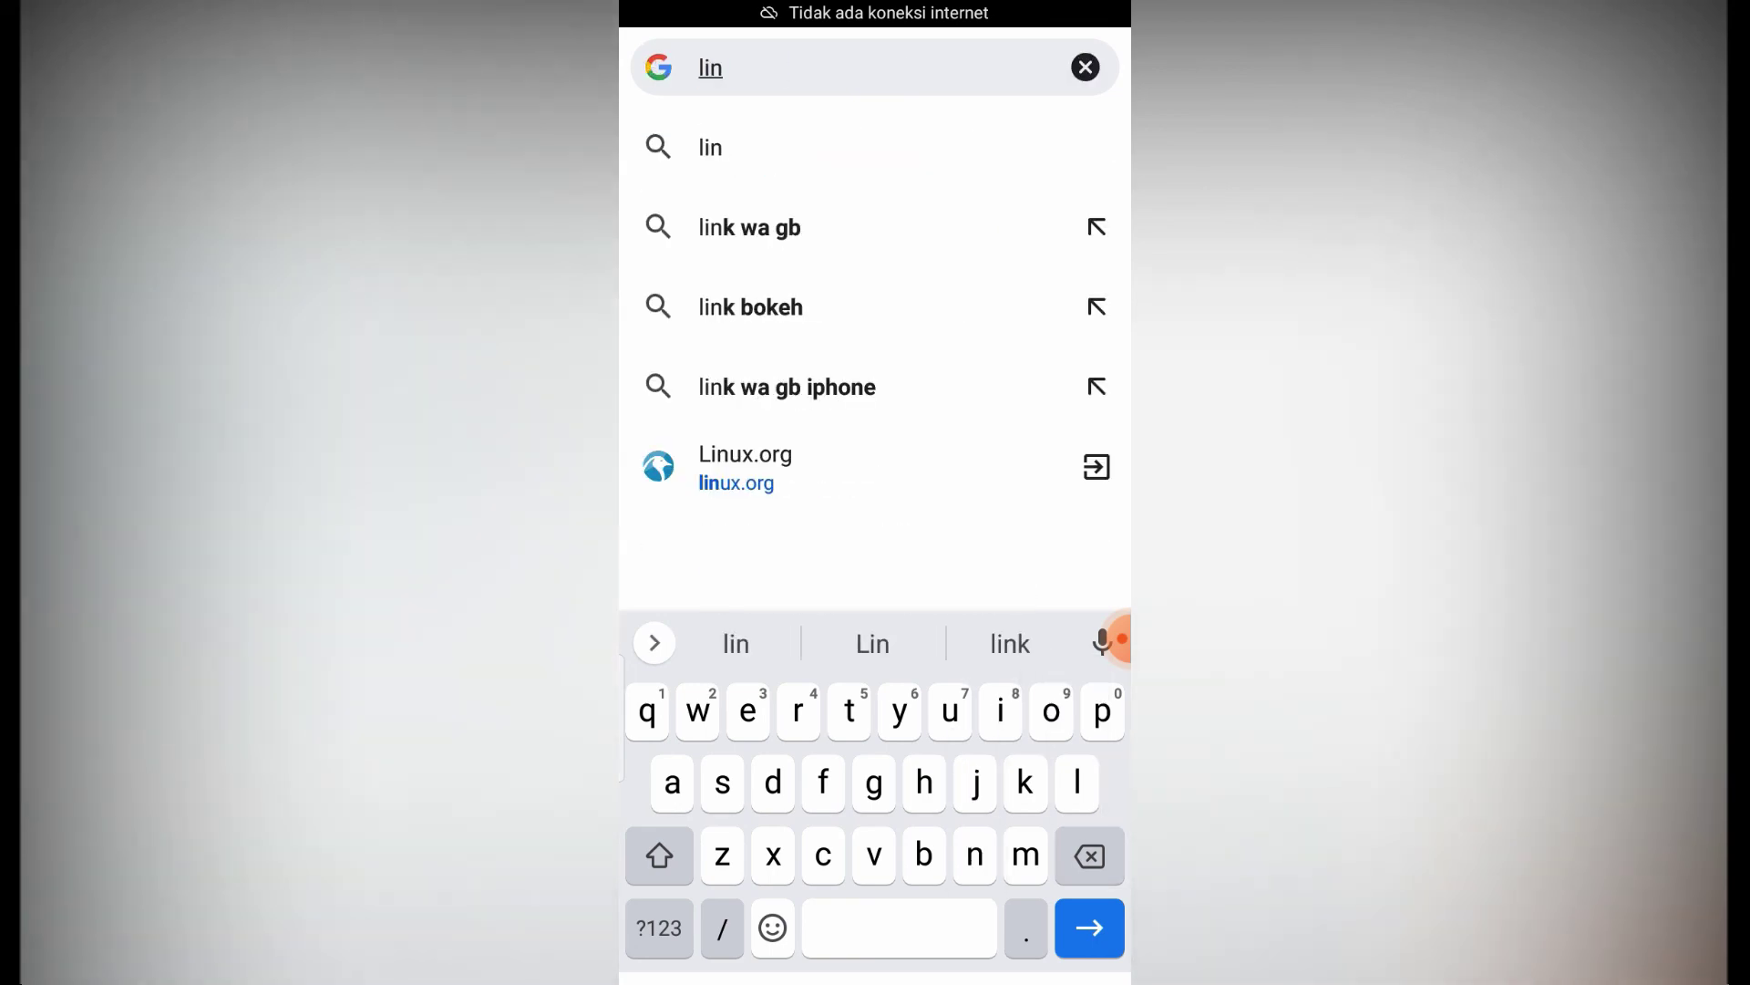
drag(875, 9, 875, 729)
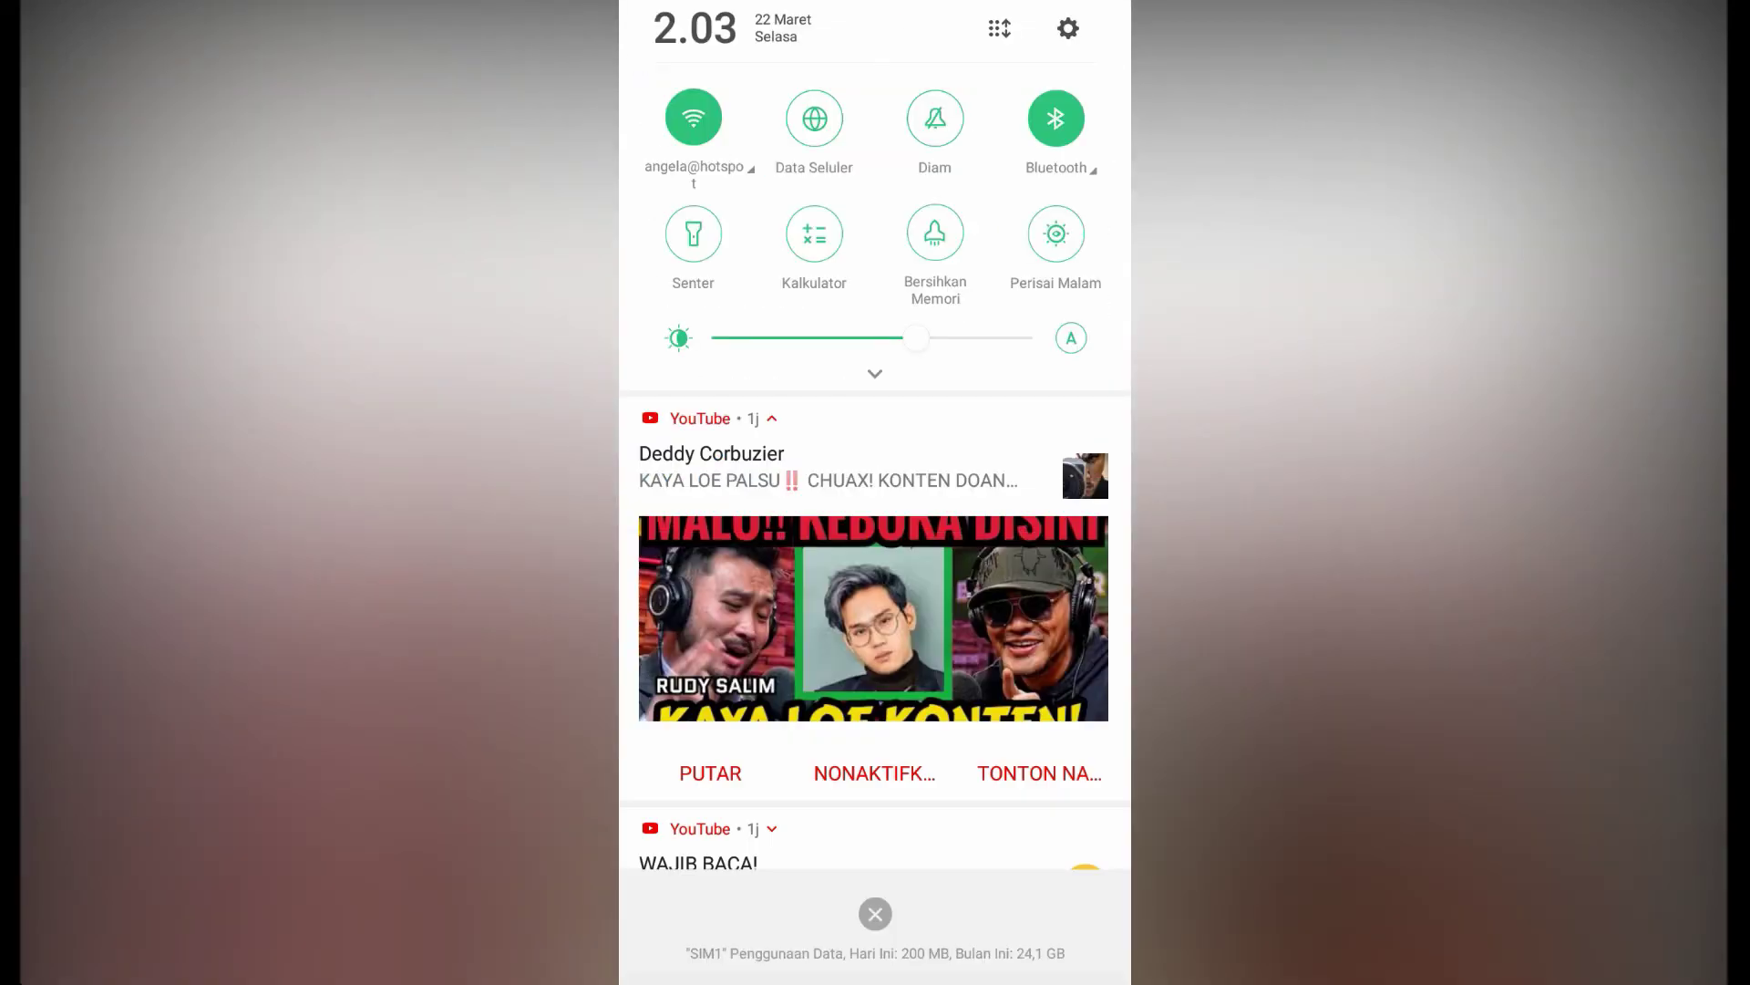
drag(875, 948, 876, 365)
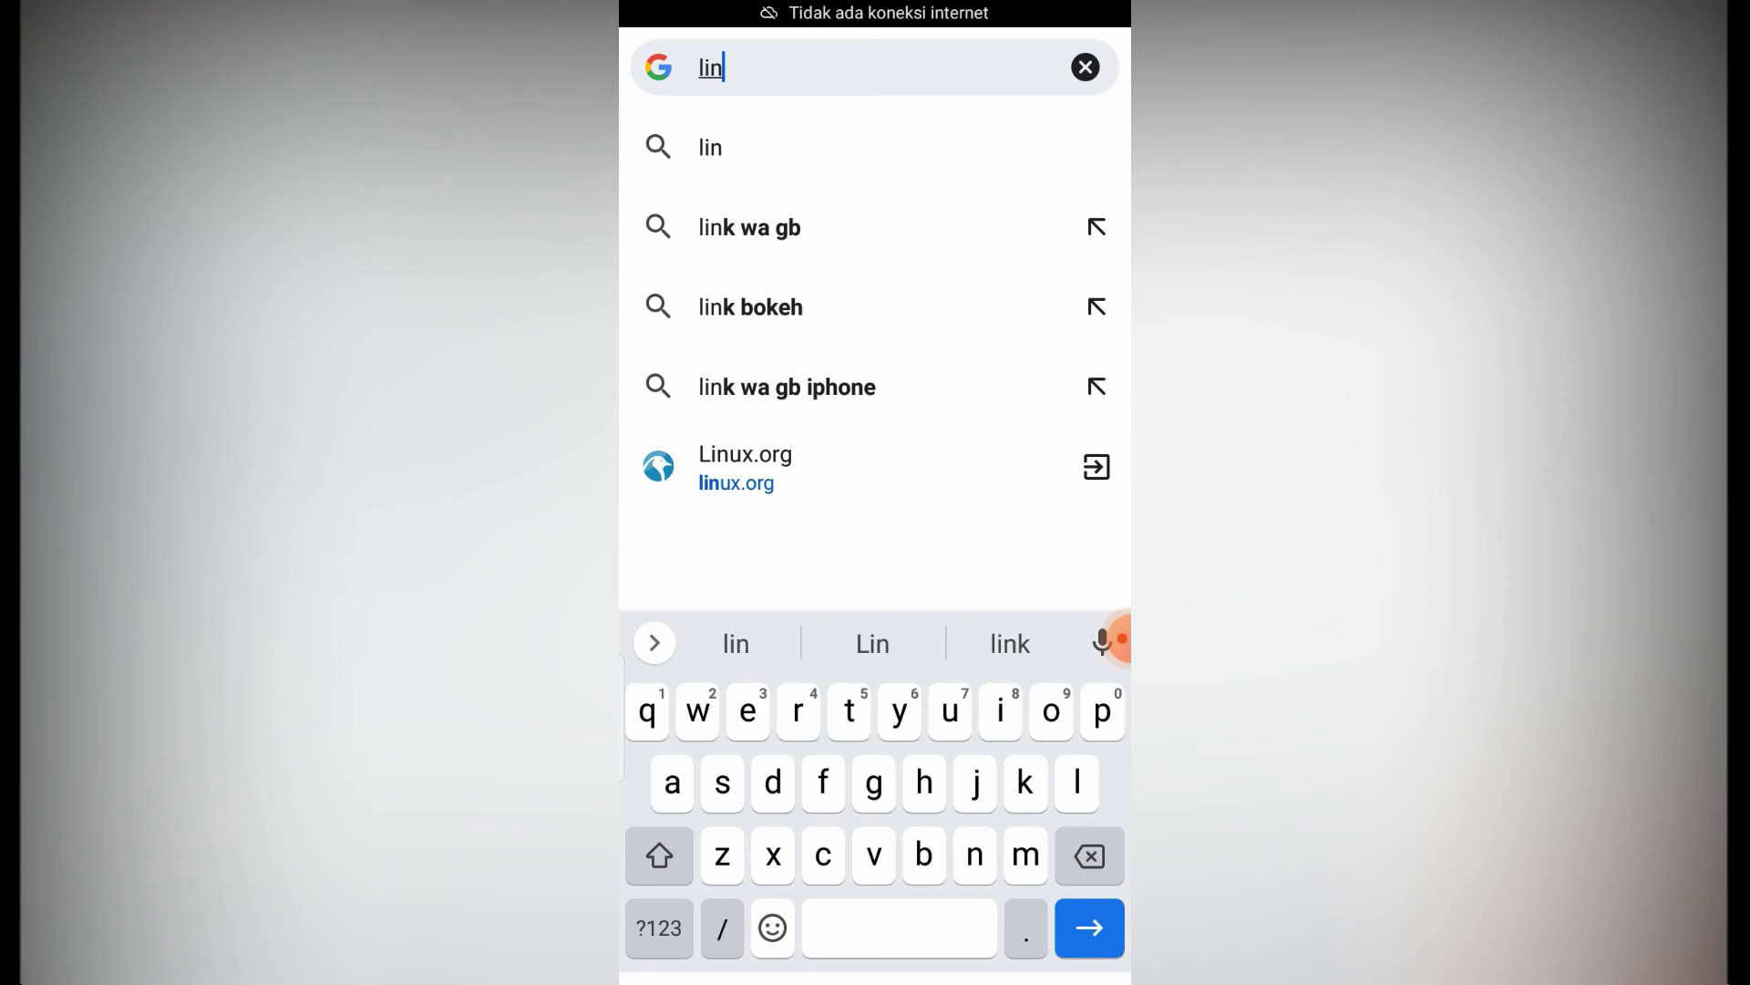
text(ux)
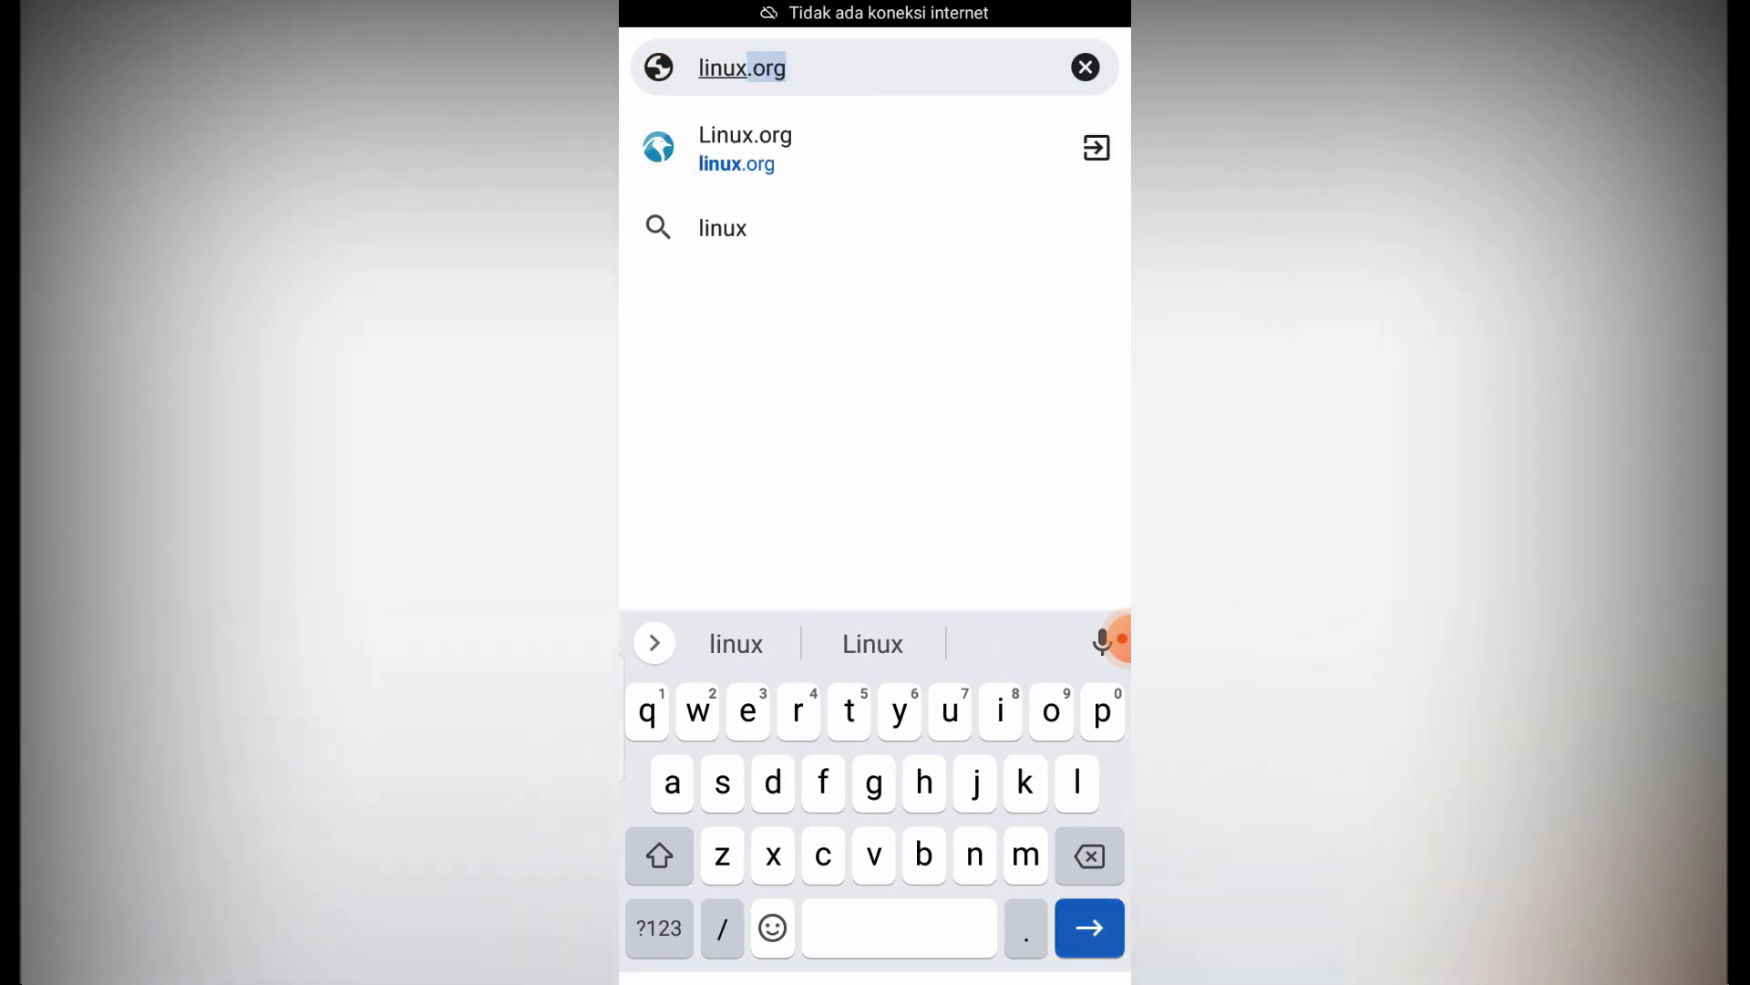
key(Return)
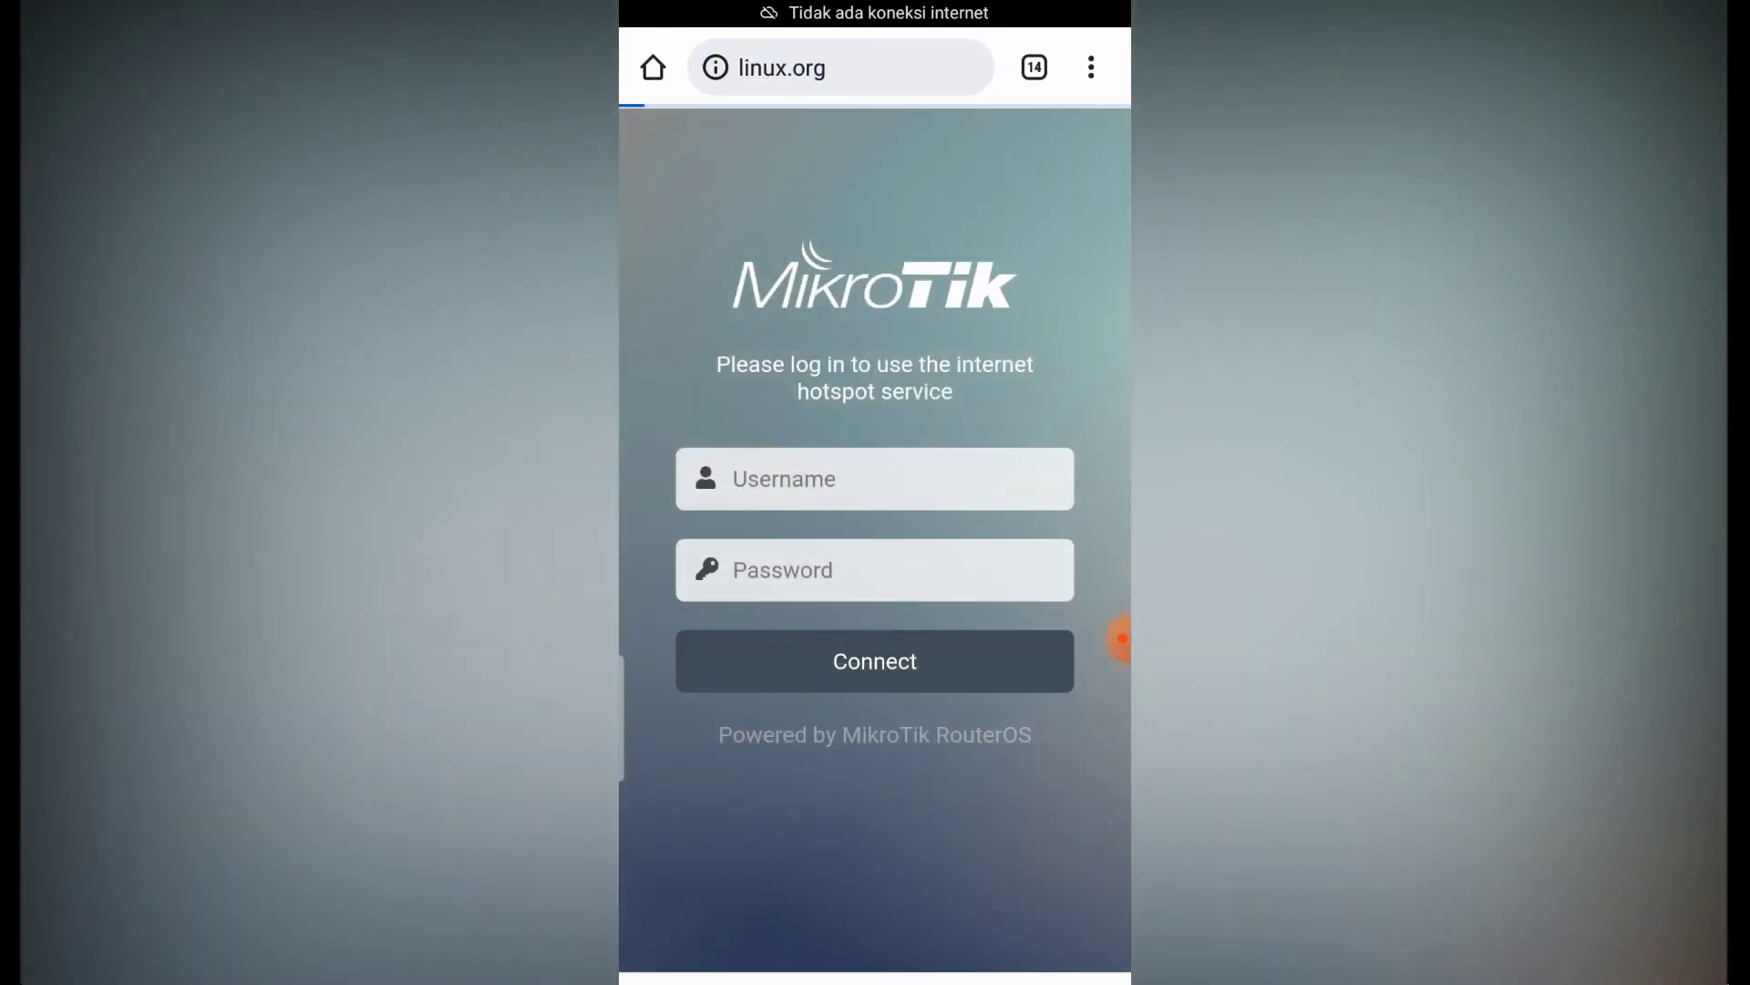
- Scroll through the linux.org forum front page, which loads without hotspot login
scroll(876, 547, down, 4)
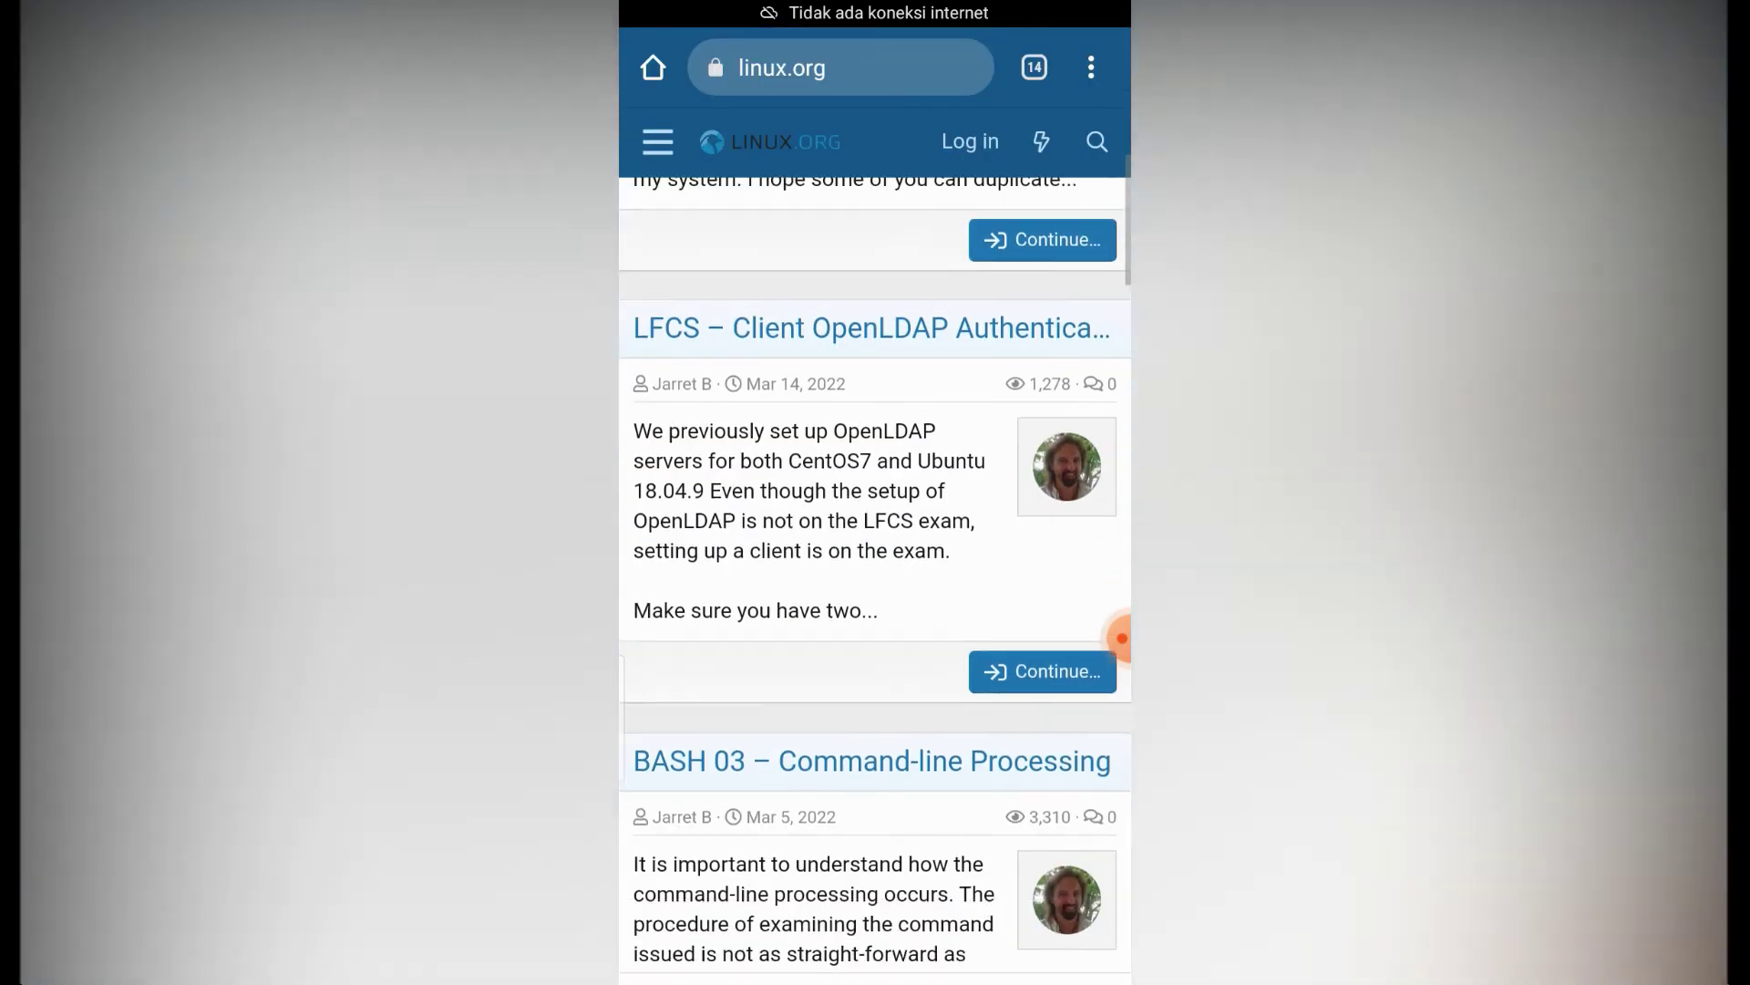
scroll(875, 546, down, 15)
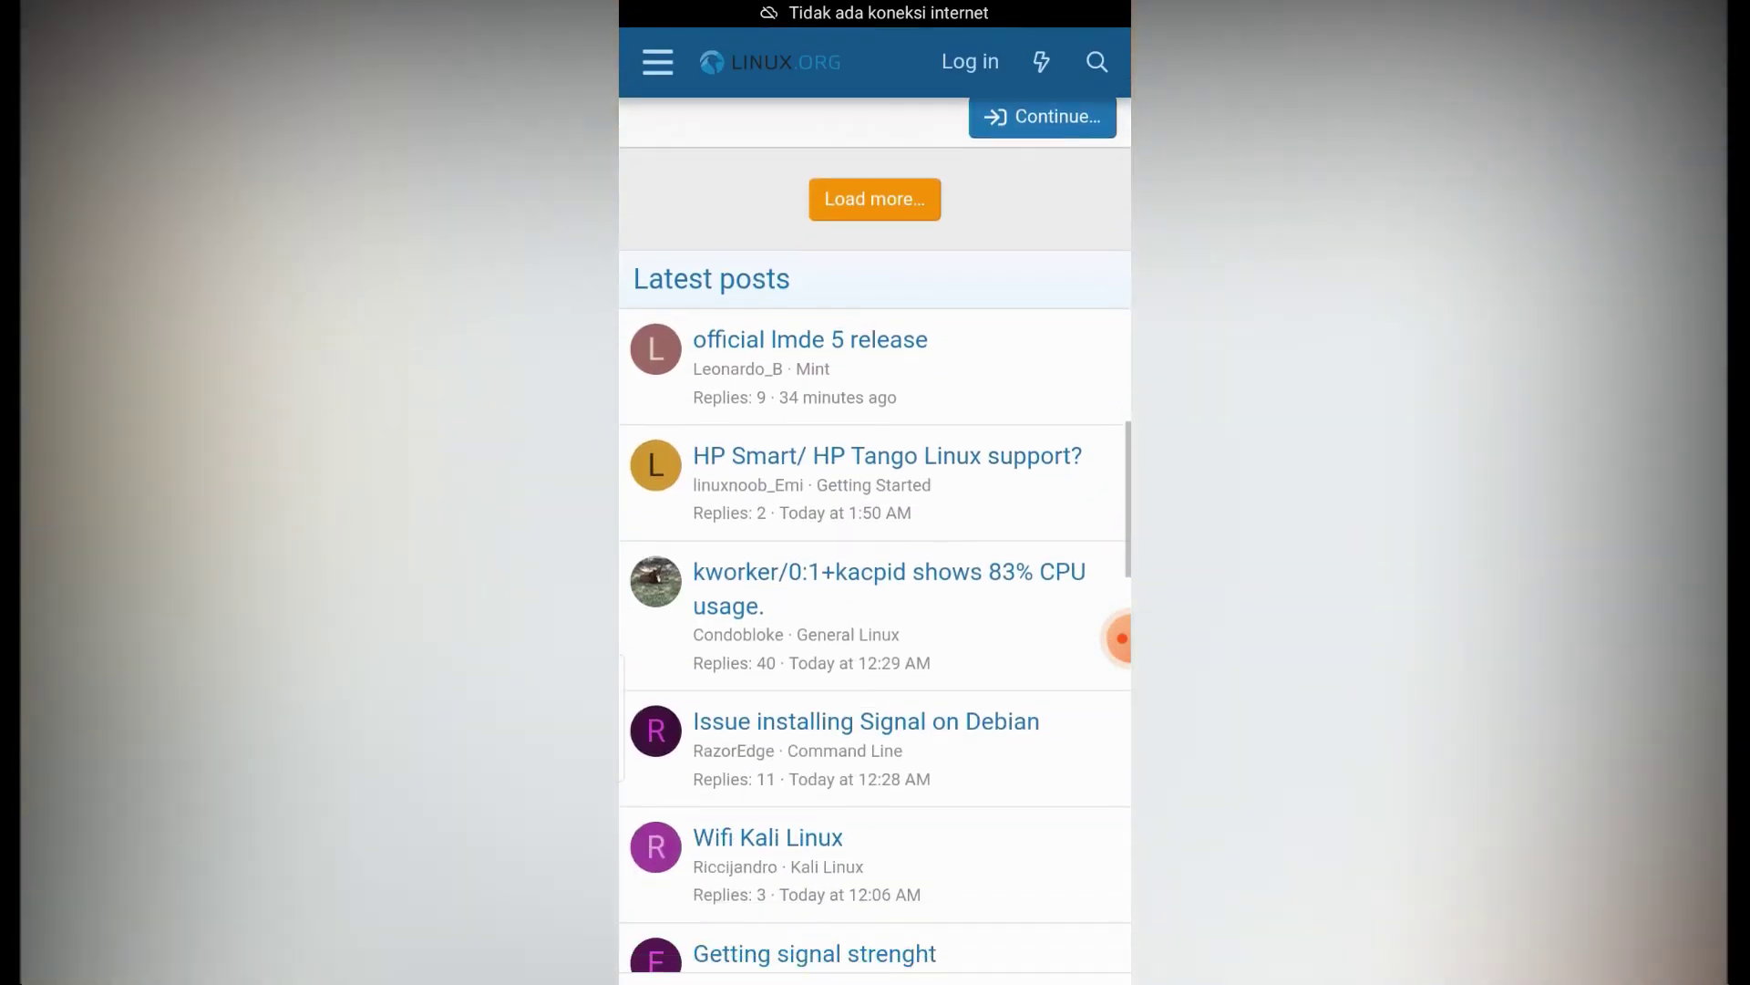
drag(875, 8, 875, 447)
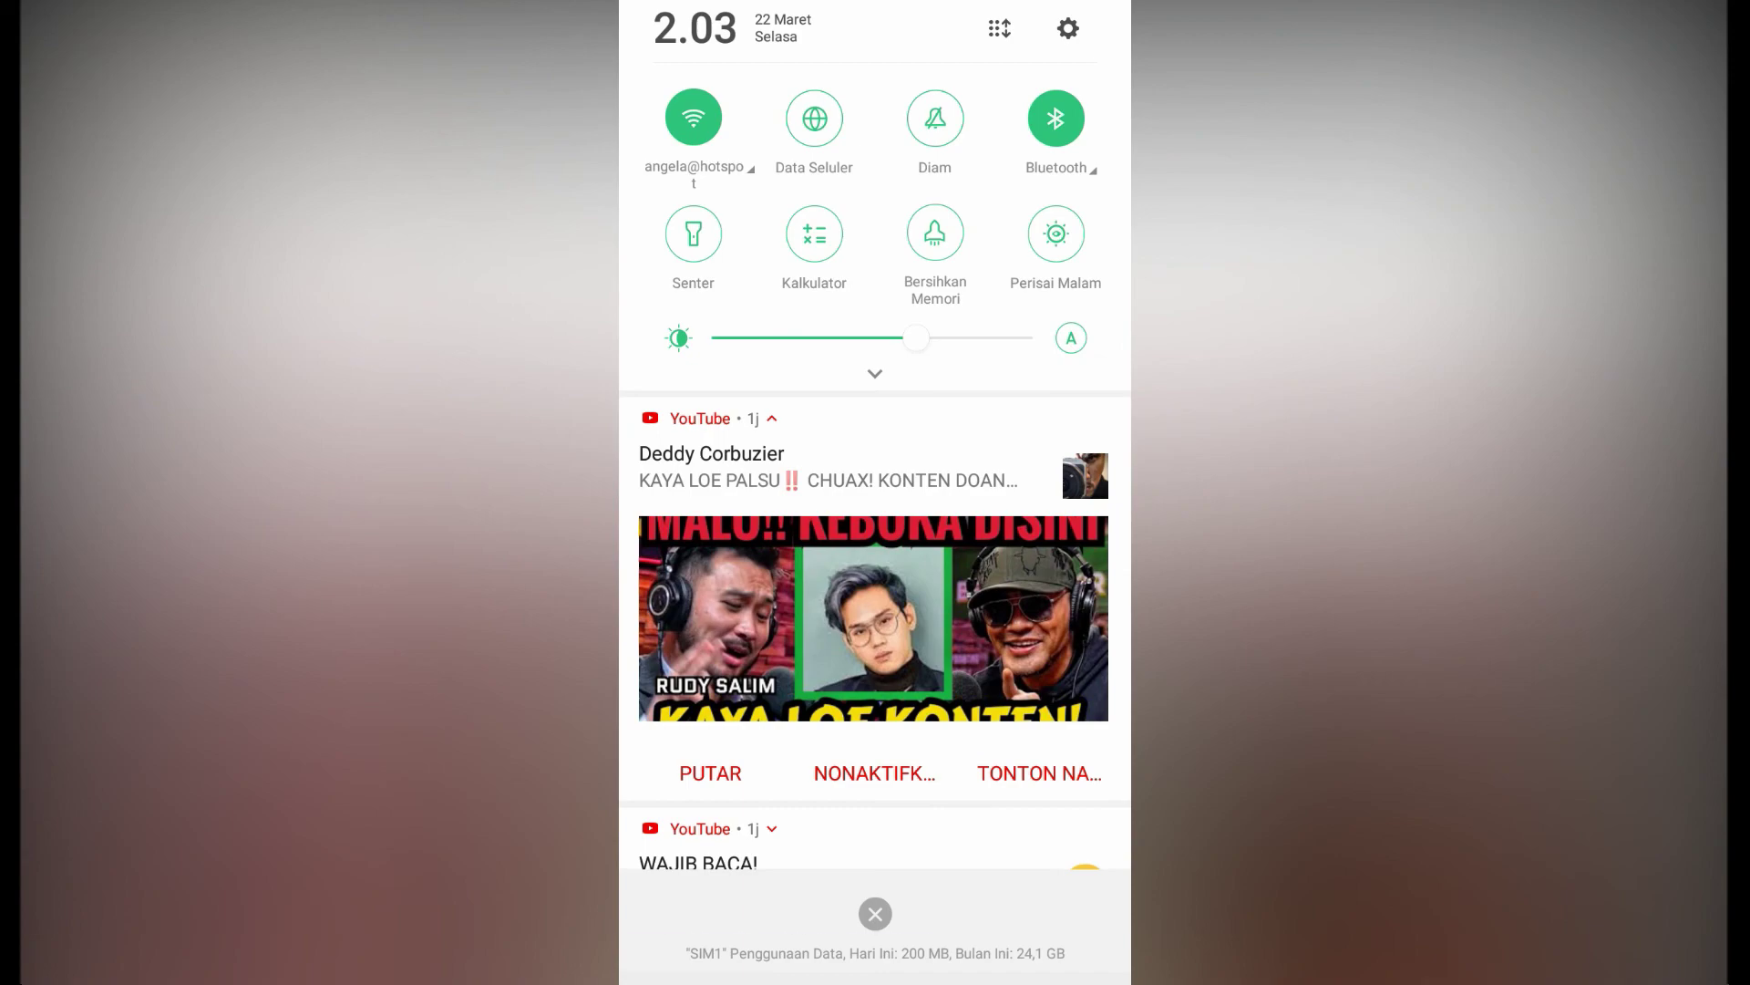
drag(875, 912, 876, 410)
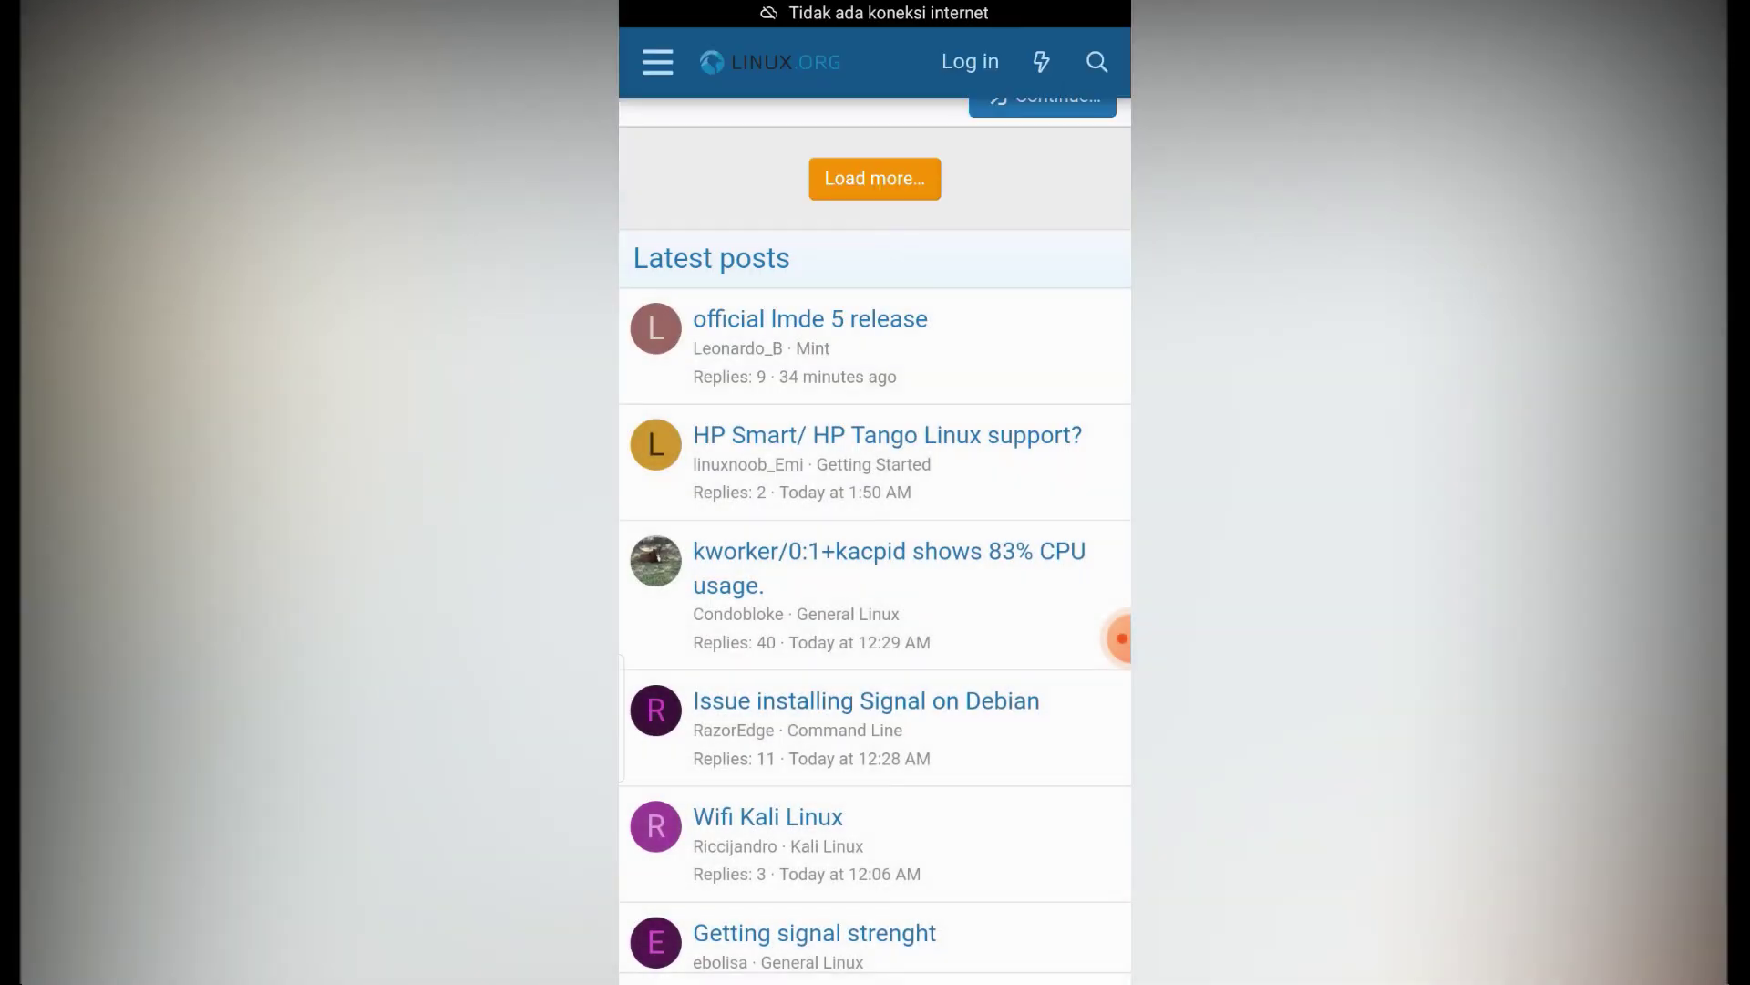
scroll(875, 547, down, 3)
scroll(875, 547, up, 15)
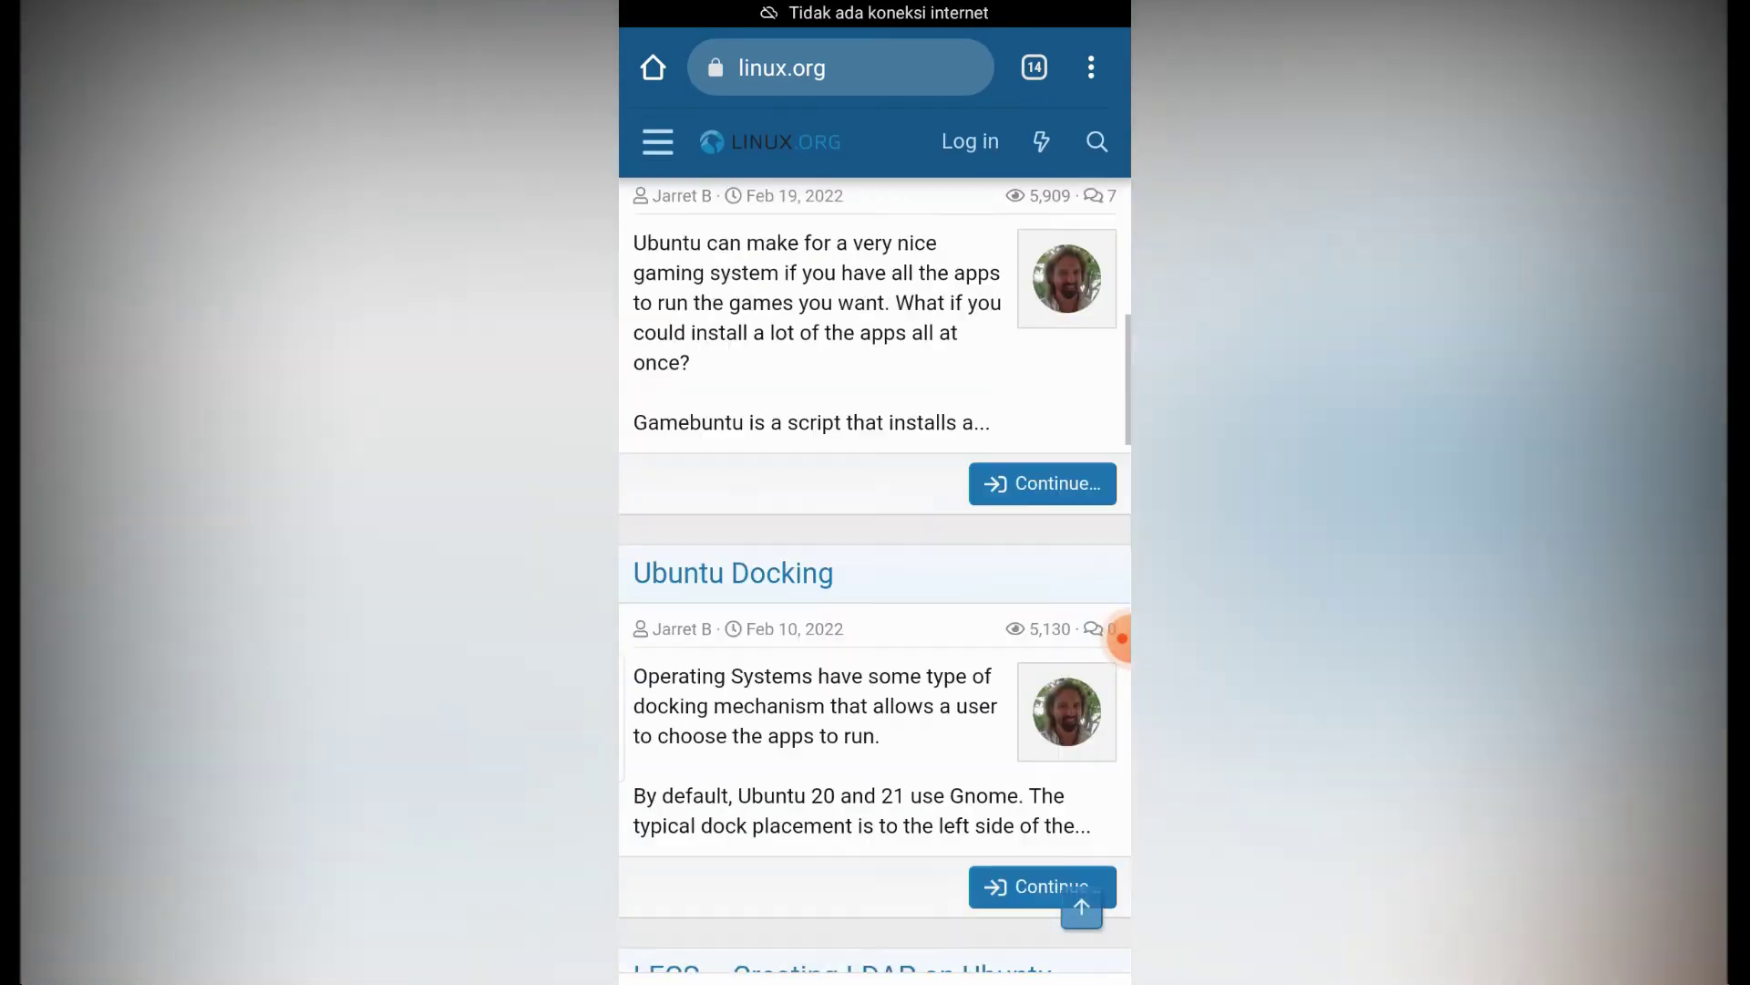
scroll(875, 583, up, 10)
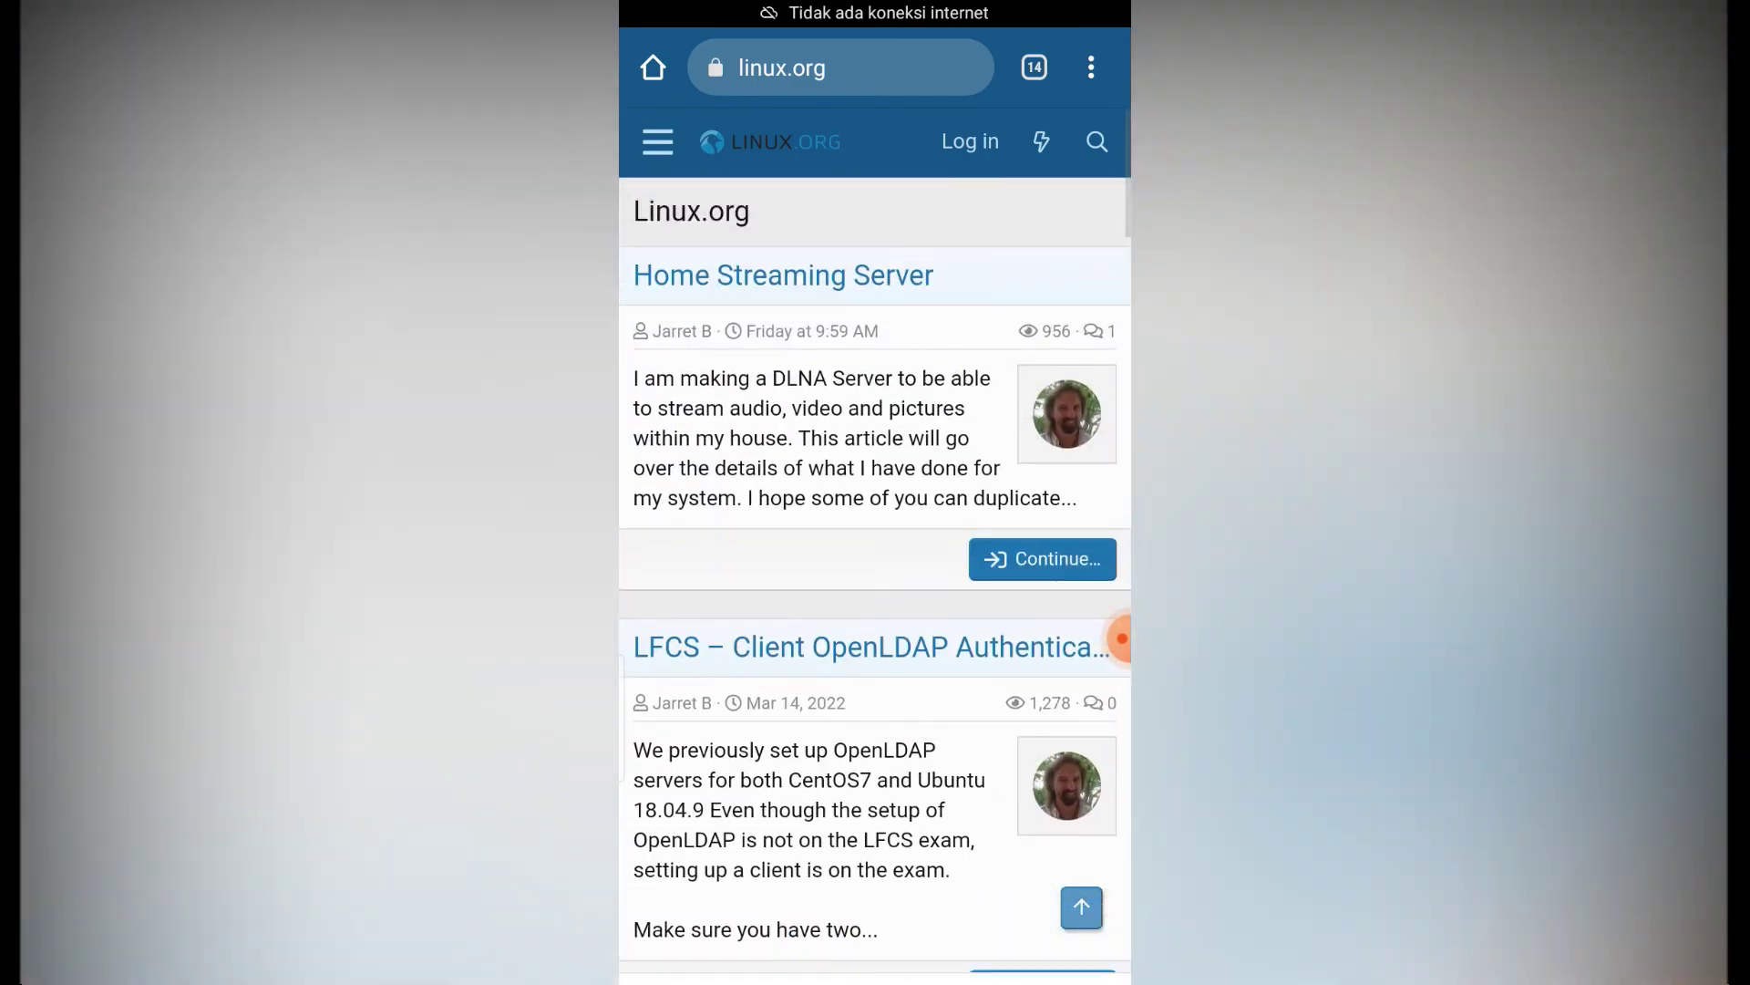
- Read the Home Streaming Server thread, dismiss YouTube notifications, and go back to the article list
click(784, 276)
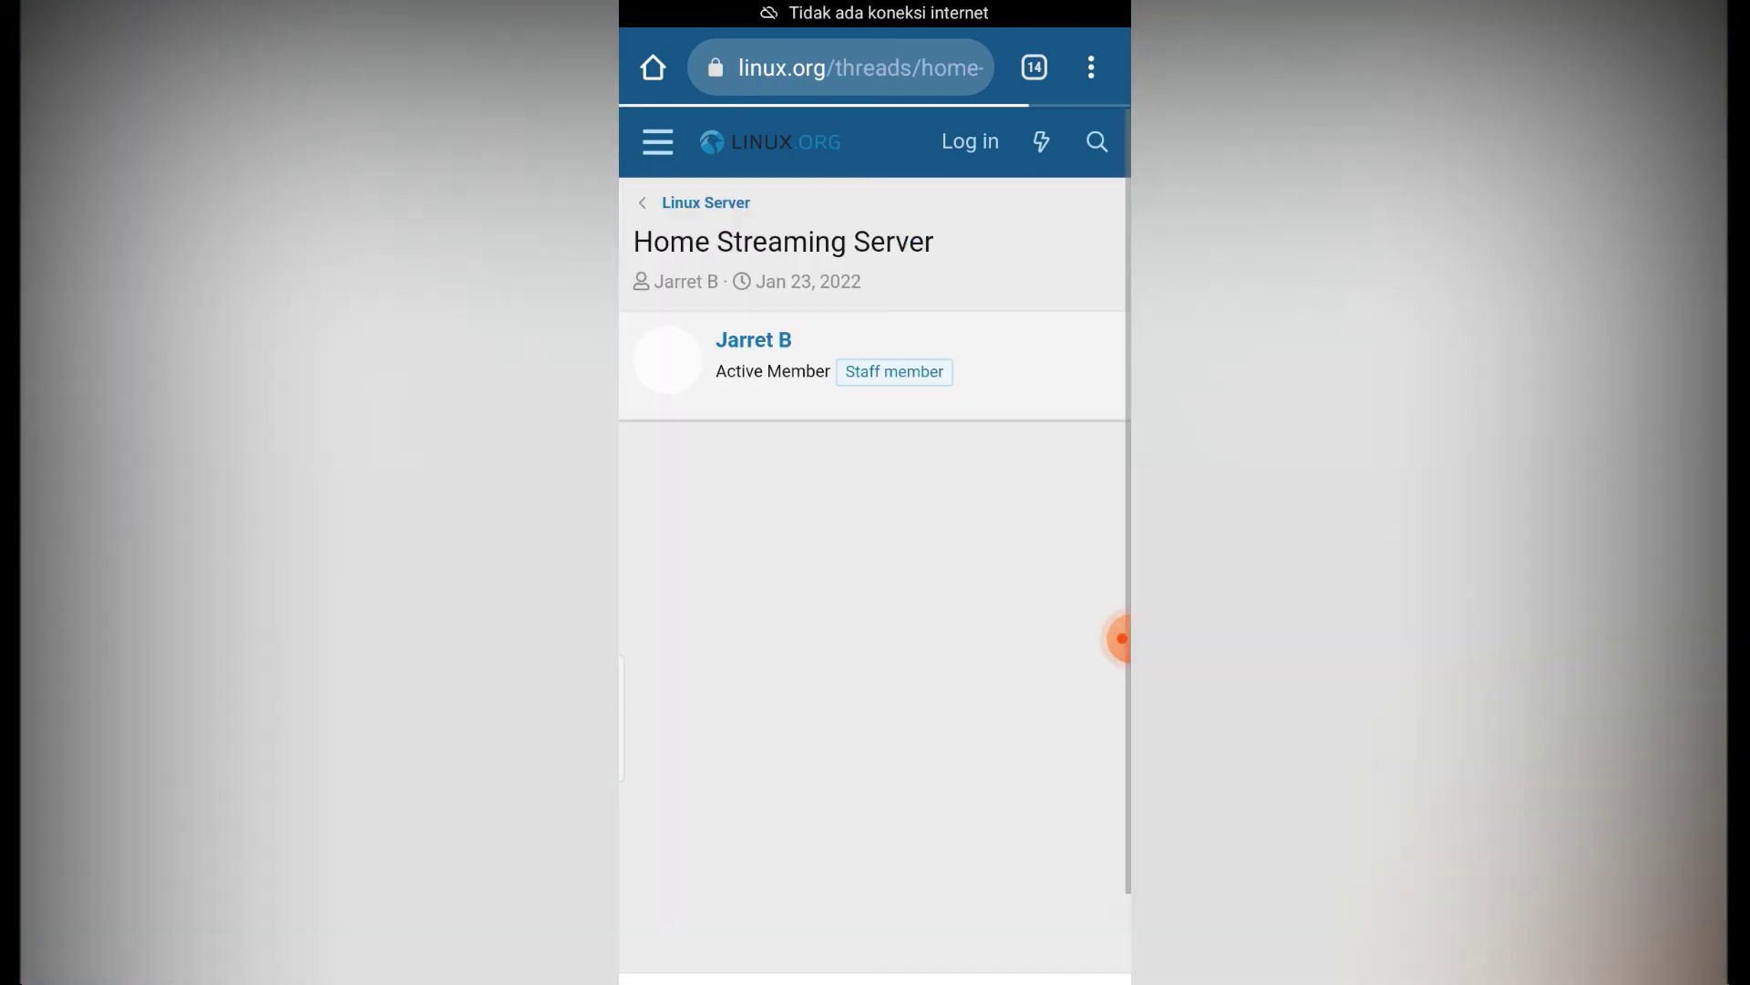
scroll(875, 547, down, 15)
scroll(875, 575, down, 5)
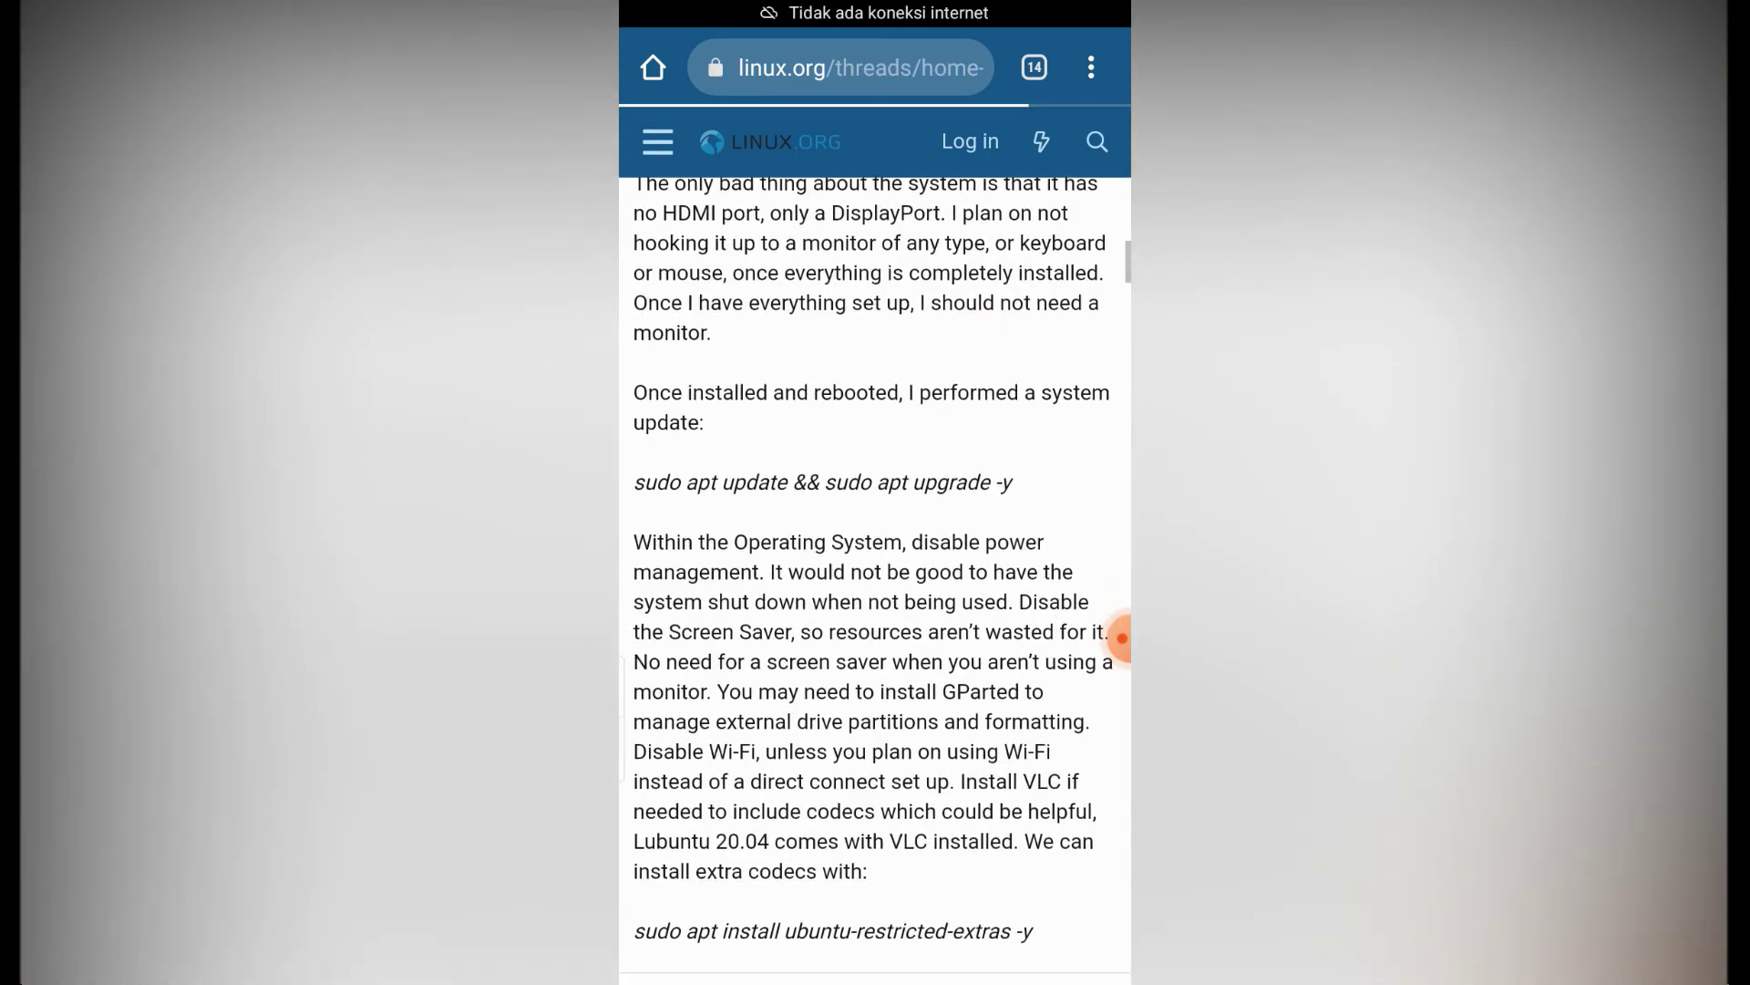
scroll(875, 575, up, 10)
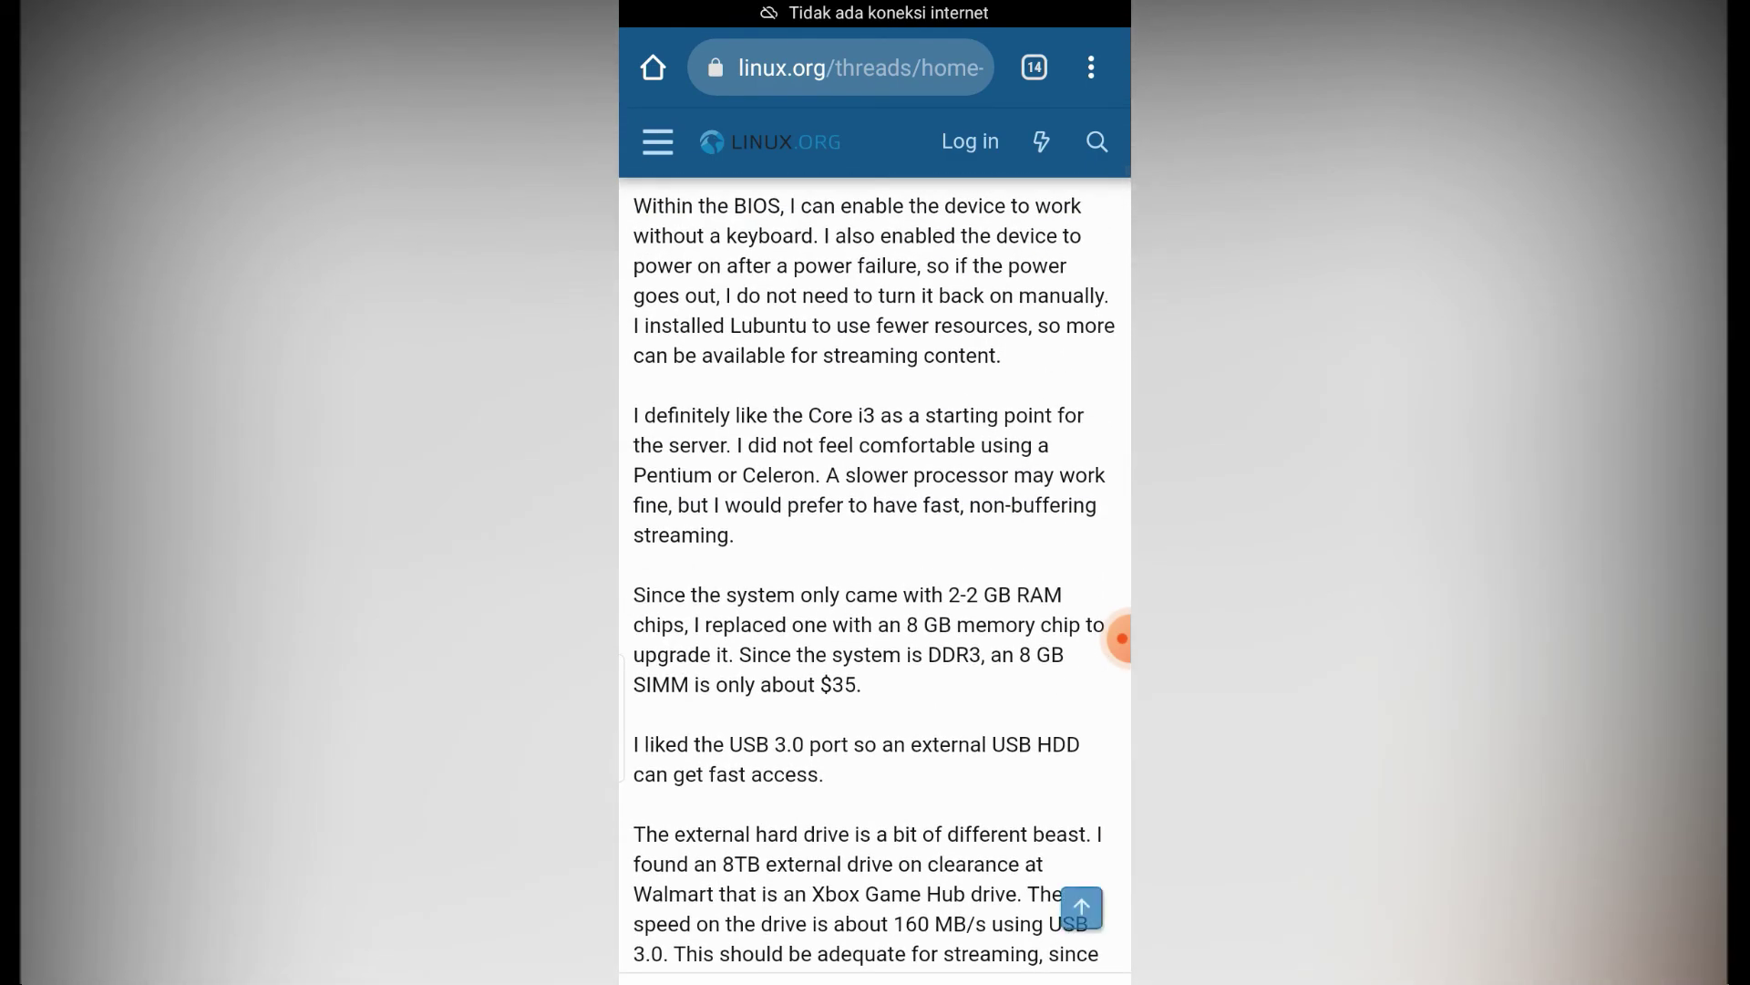
drag(876, 4, 875, 639)
drag(875, 912, 875, 273)
drag(875, 5, 876, 639)
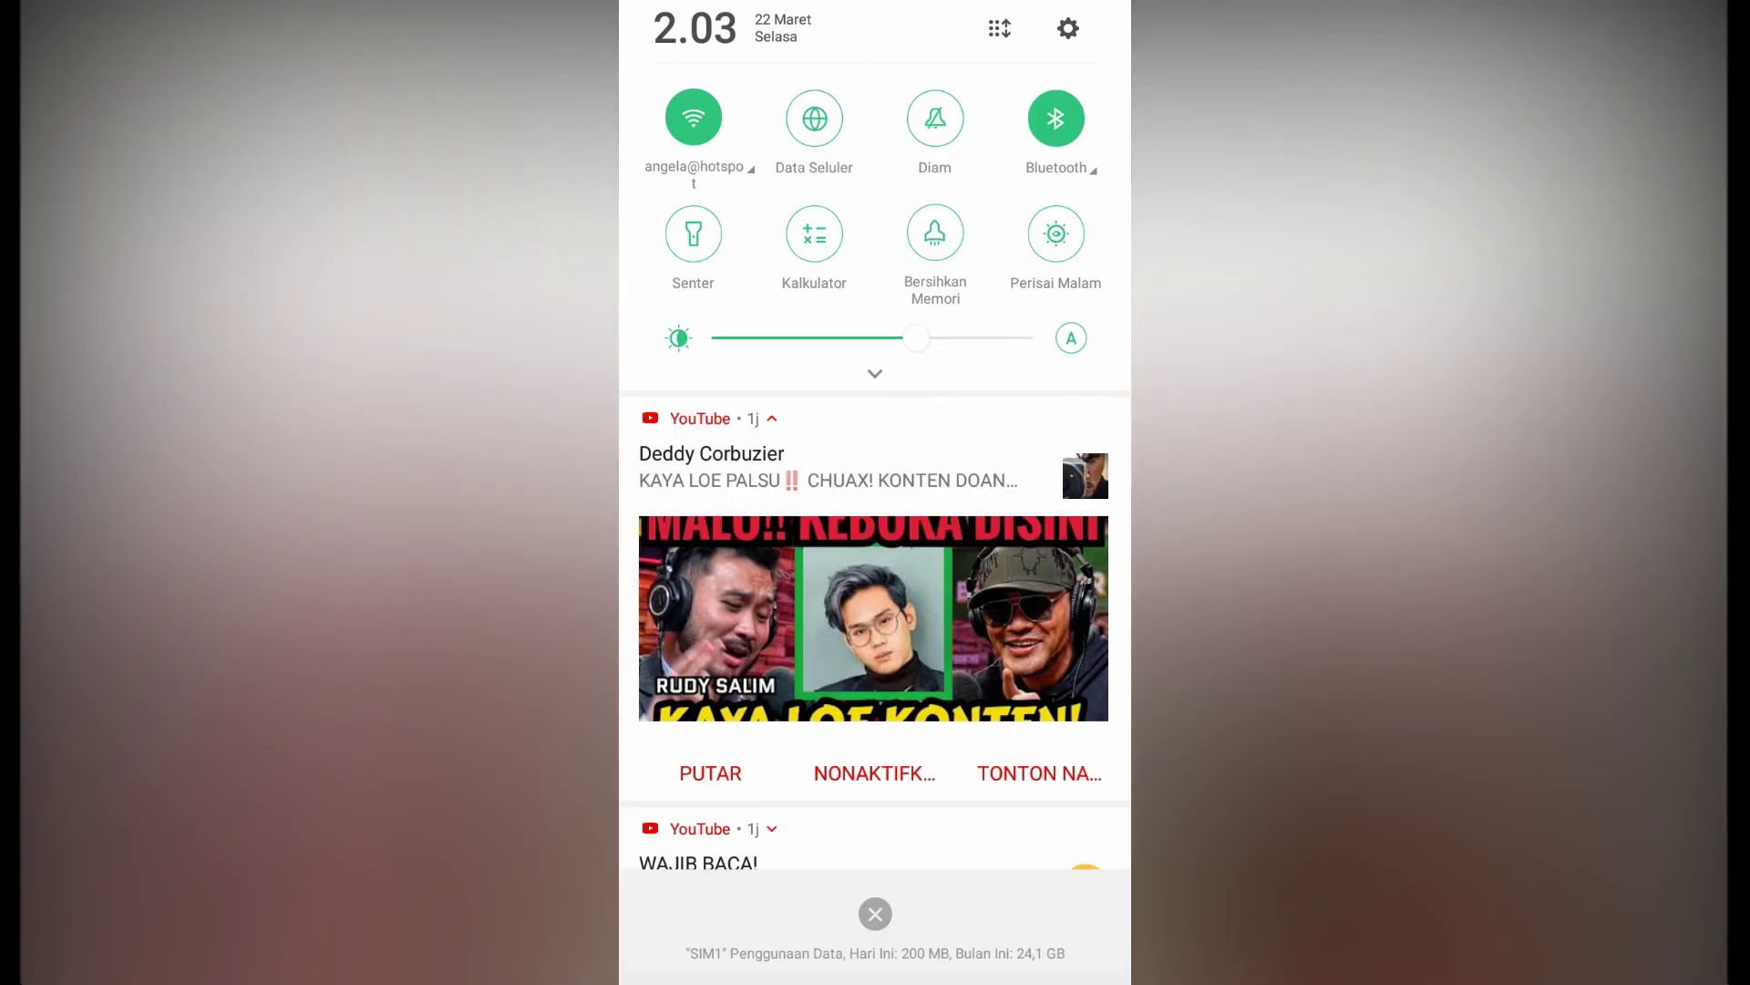
drag(775, 592, 1094, 593)
drag(821, 844, 857, 843)
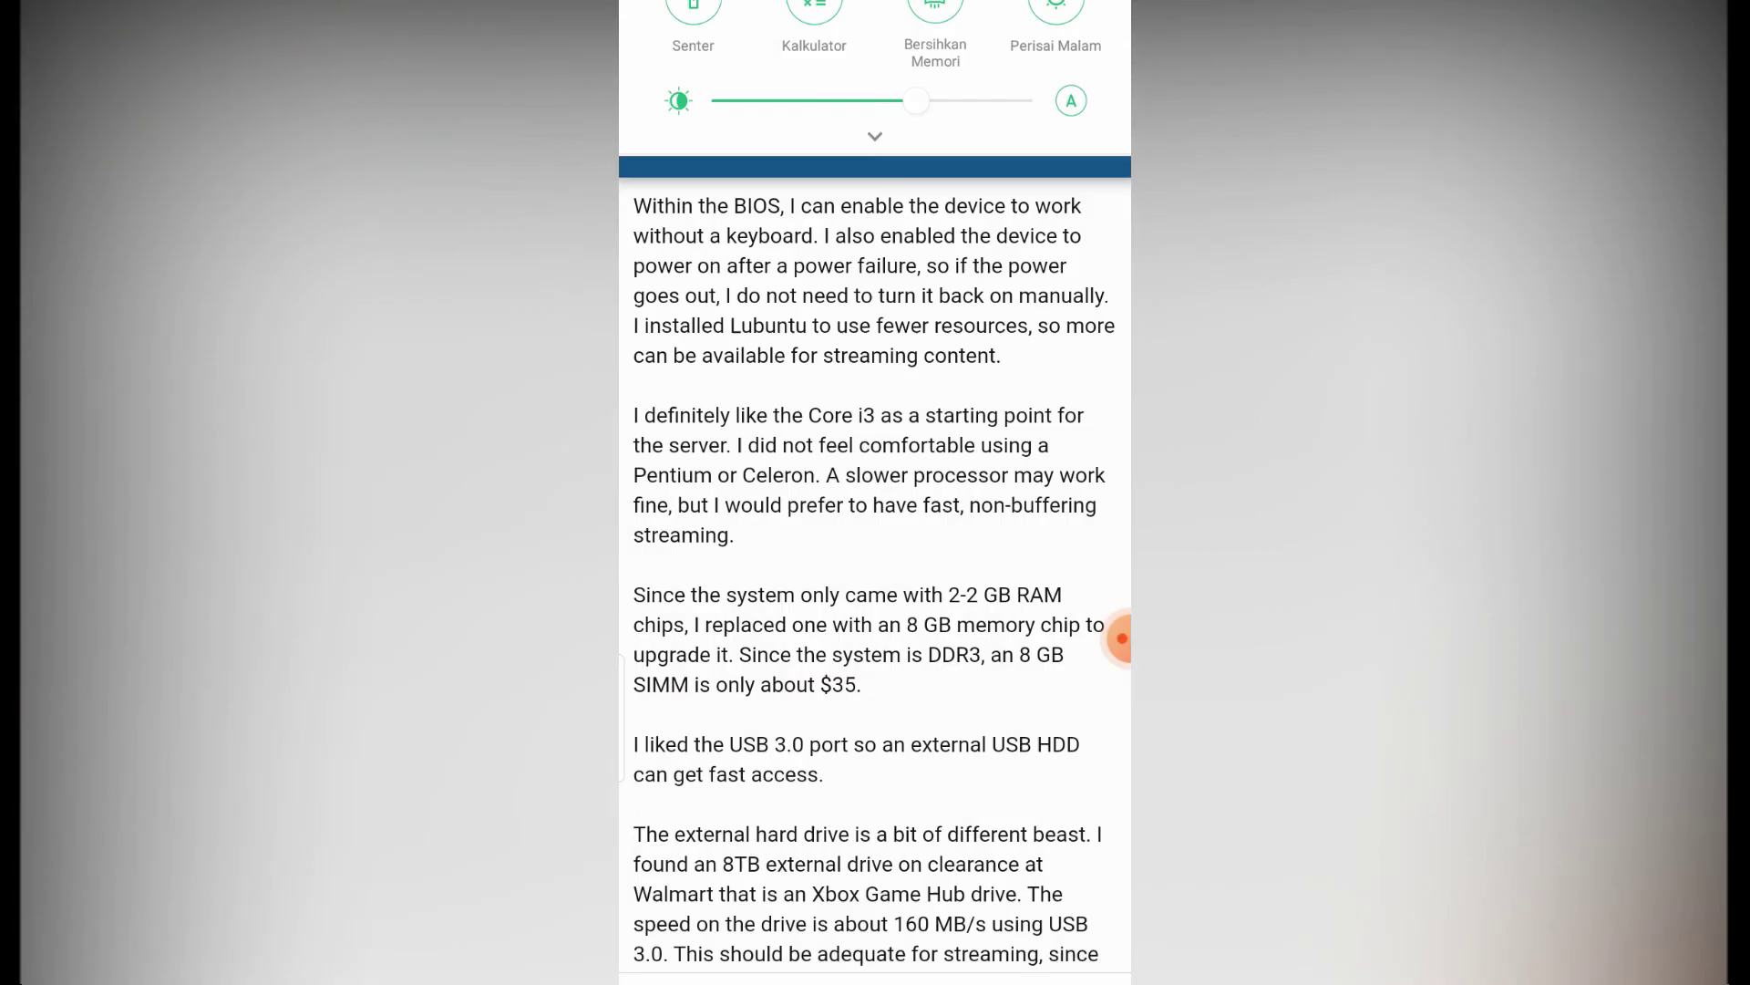
scroll(875, 547, down, 4)
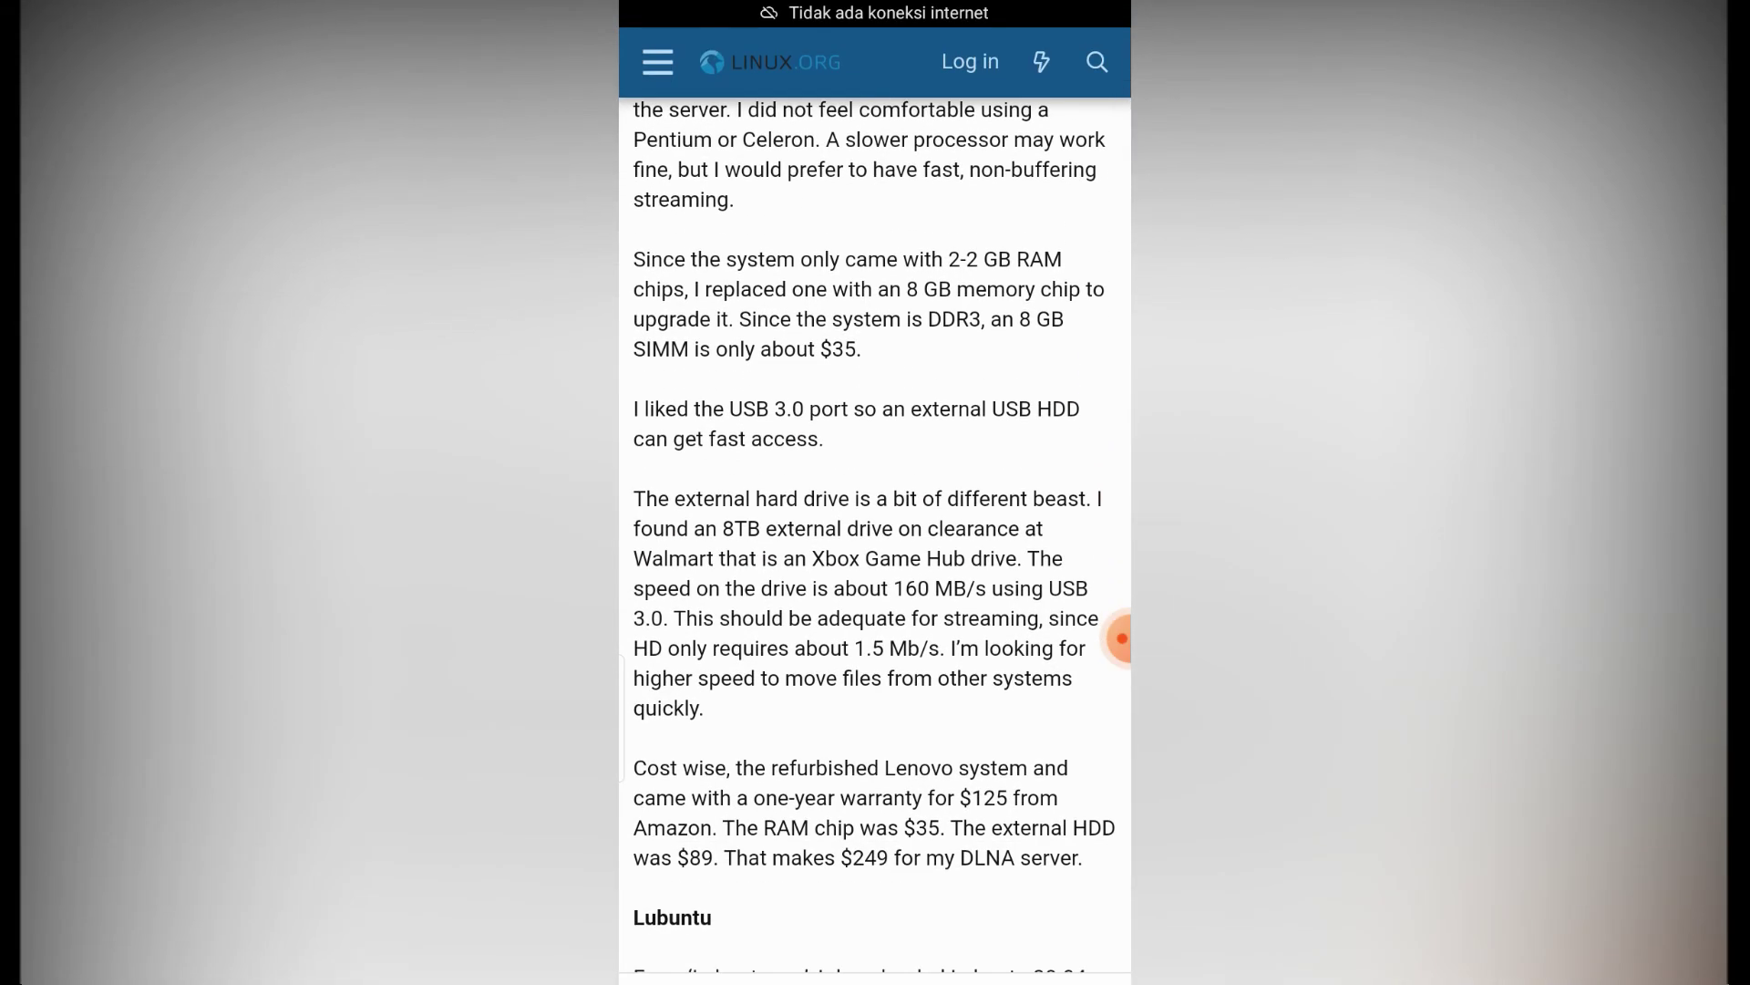
key(alt+Left)
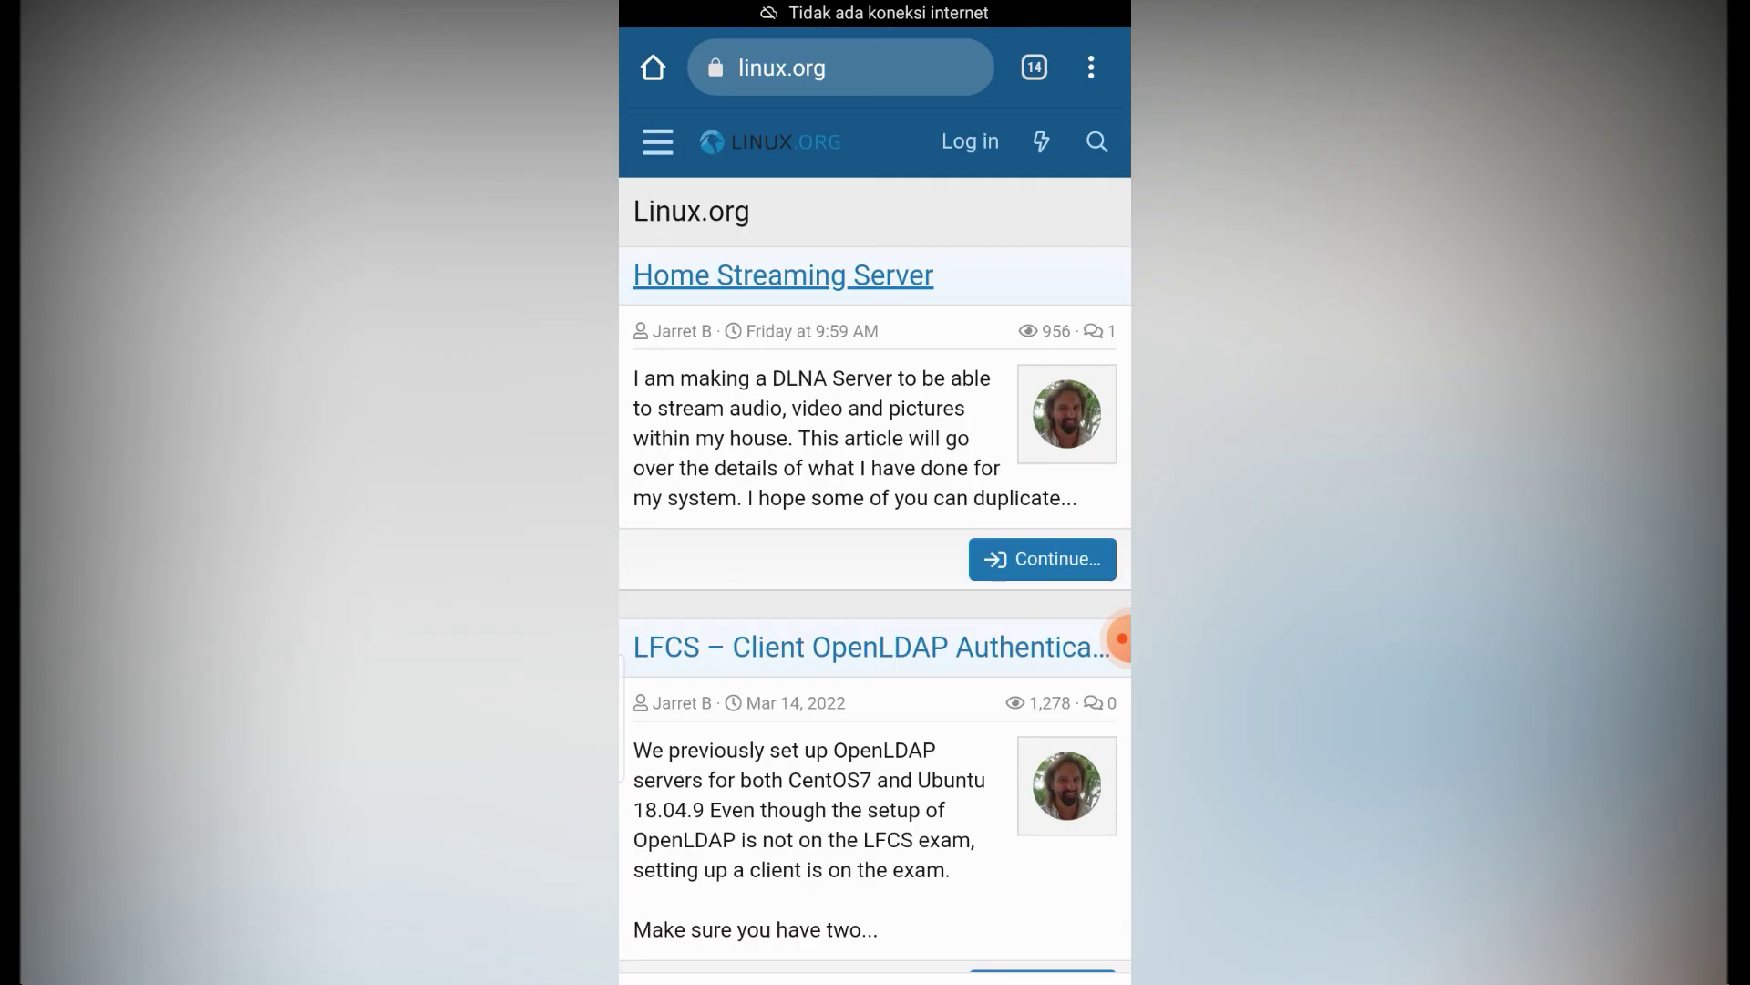
drag(875, 10, 875, 620)
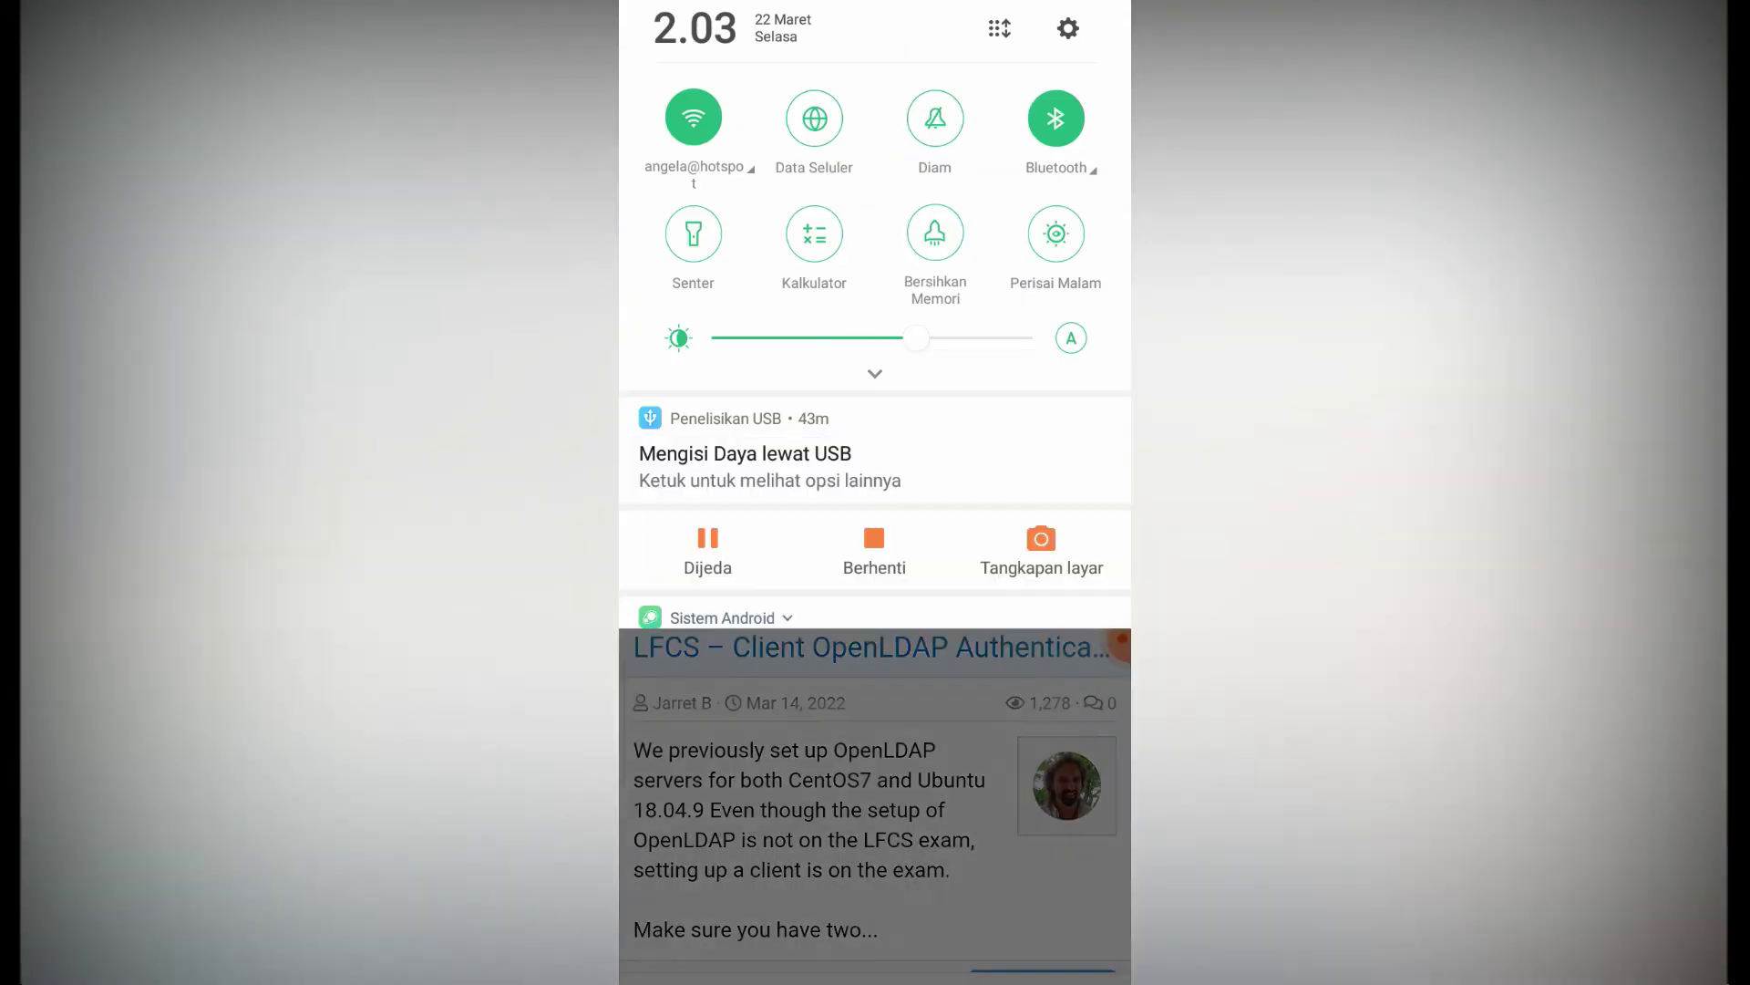